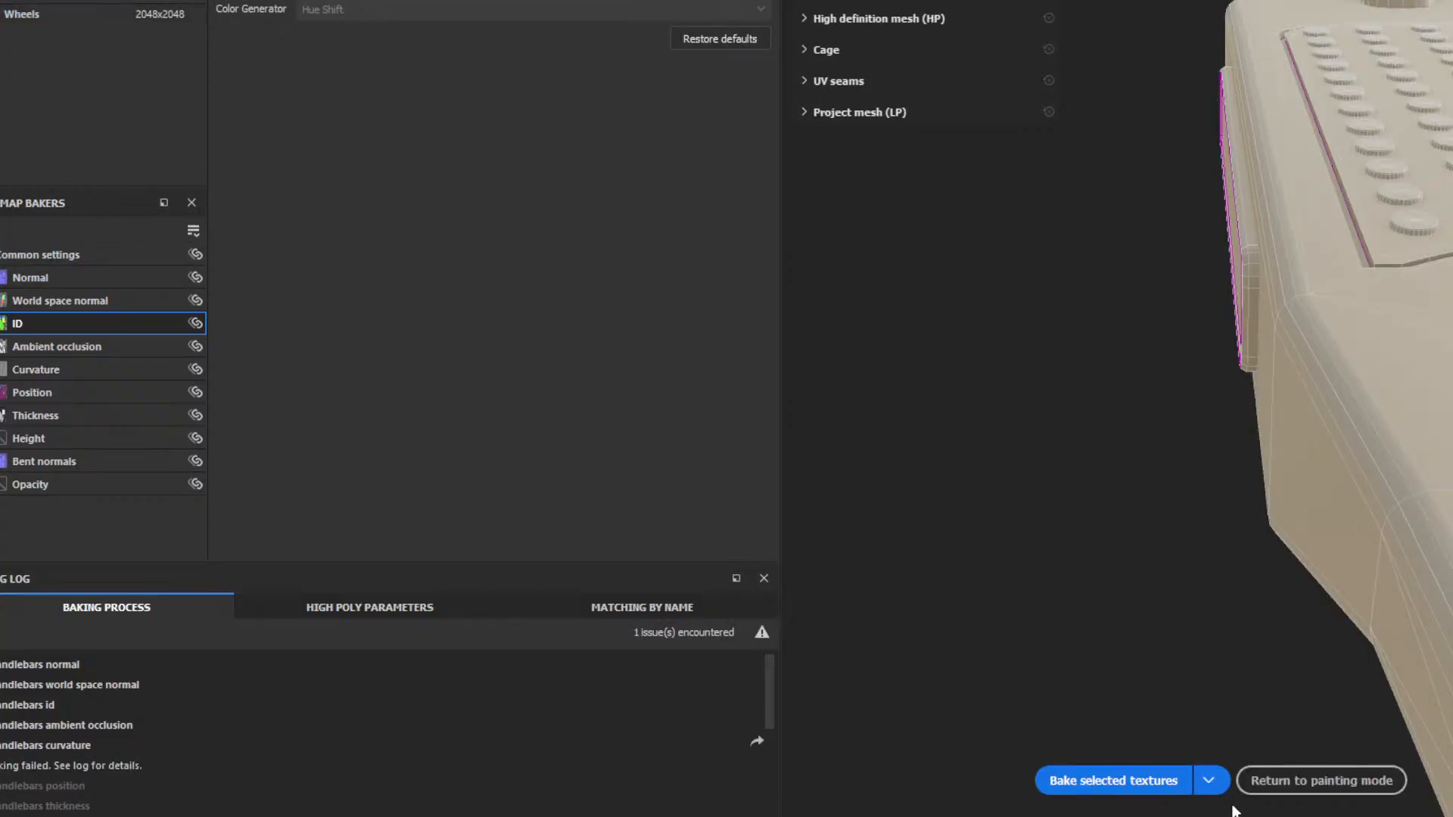
# - Return to painting mode and add the magenta groove colour from the ID map to the plastic layer mask's color selection
pyautogui.click(1258, 782)
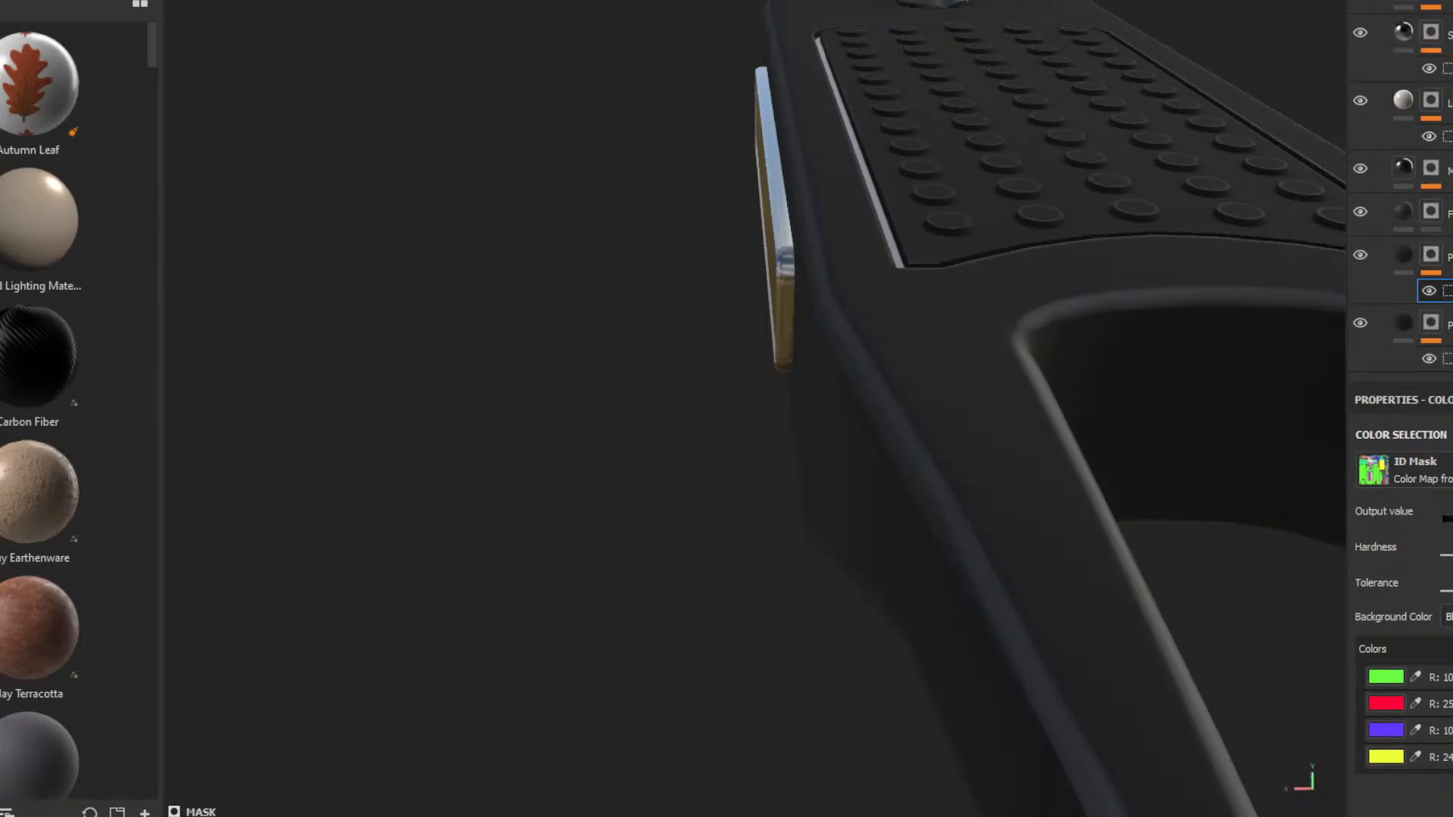
pyautogui.click(1451, 649)
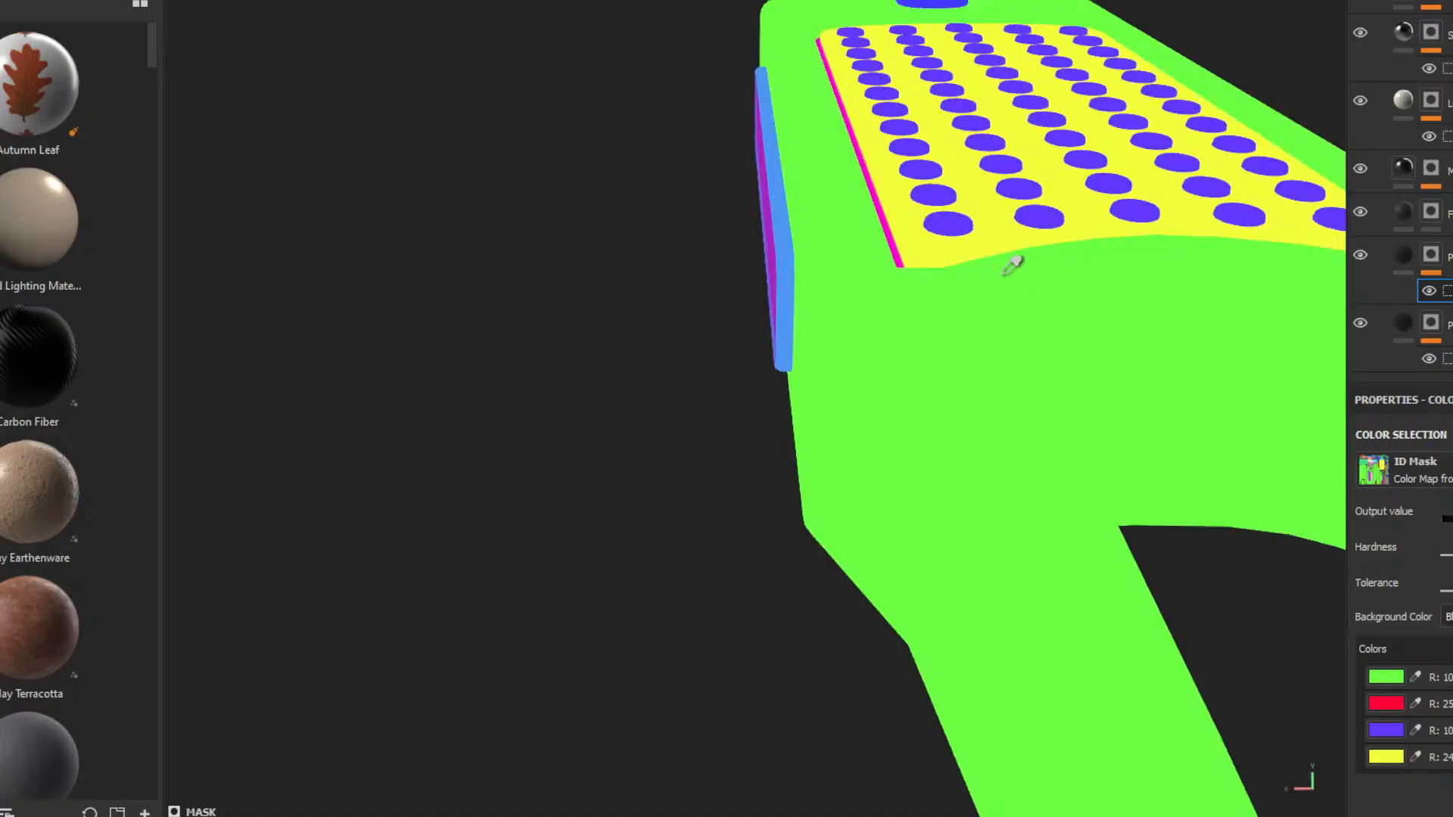
pyautogui.click(865, 155)
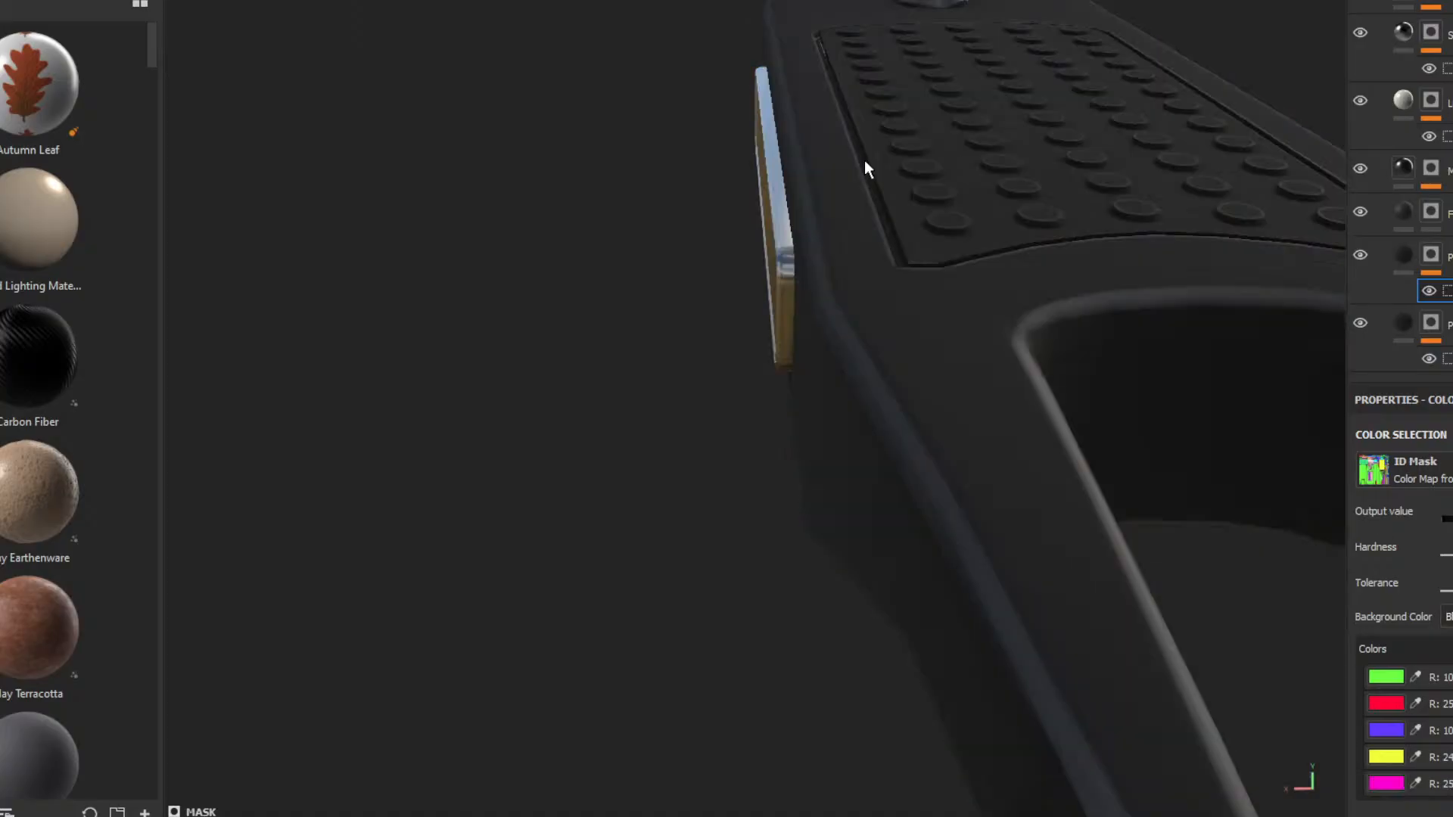
# - Raise the color selection's Tolerance to cover the light jagged patches inside the deck groove
pyautogui.keyDown('alt'); pyautogui.moveTo(966, 189); pyautogui.dragTo(558, 389); pyautogui.keyUp('alt')
pyautogui.keyDown('alt'); pyautogui.moveTo(835, 454); pyautogui.dragTo(838, 678, button='right'); pyautogui.keyUp('alt')
pyautogui.keyDown('alt'); pyautogui.moveTo(838, 678); pyautogui.dragTo(693, 372); pyautogui.keyUp('alt')
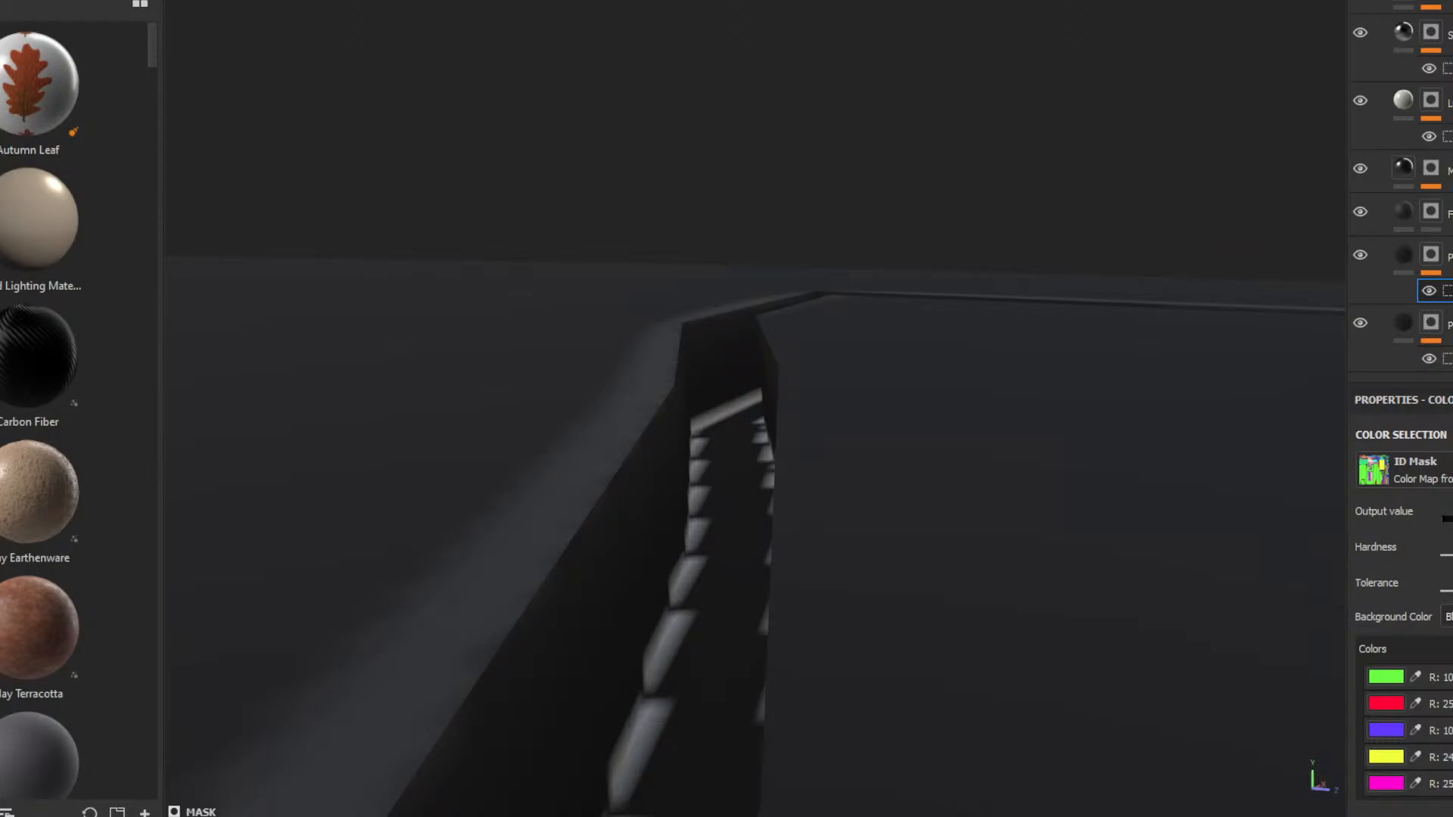
pyautogui.moveTo(1354, 583); pyautogui.dragTo(1452, 595)
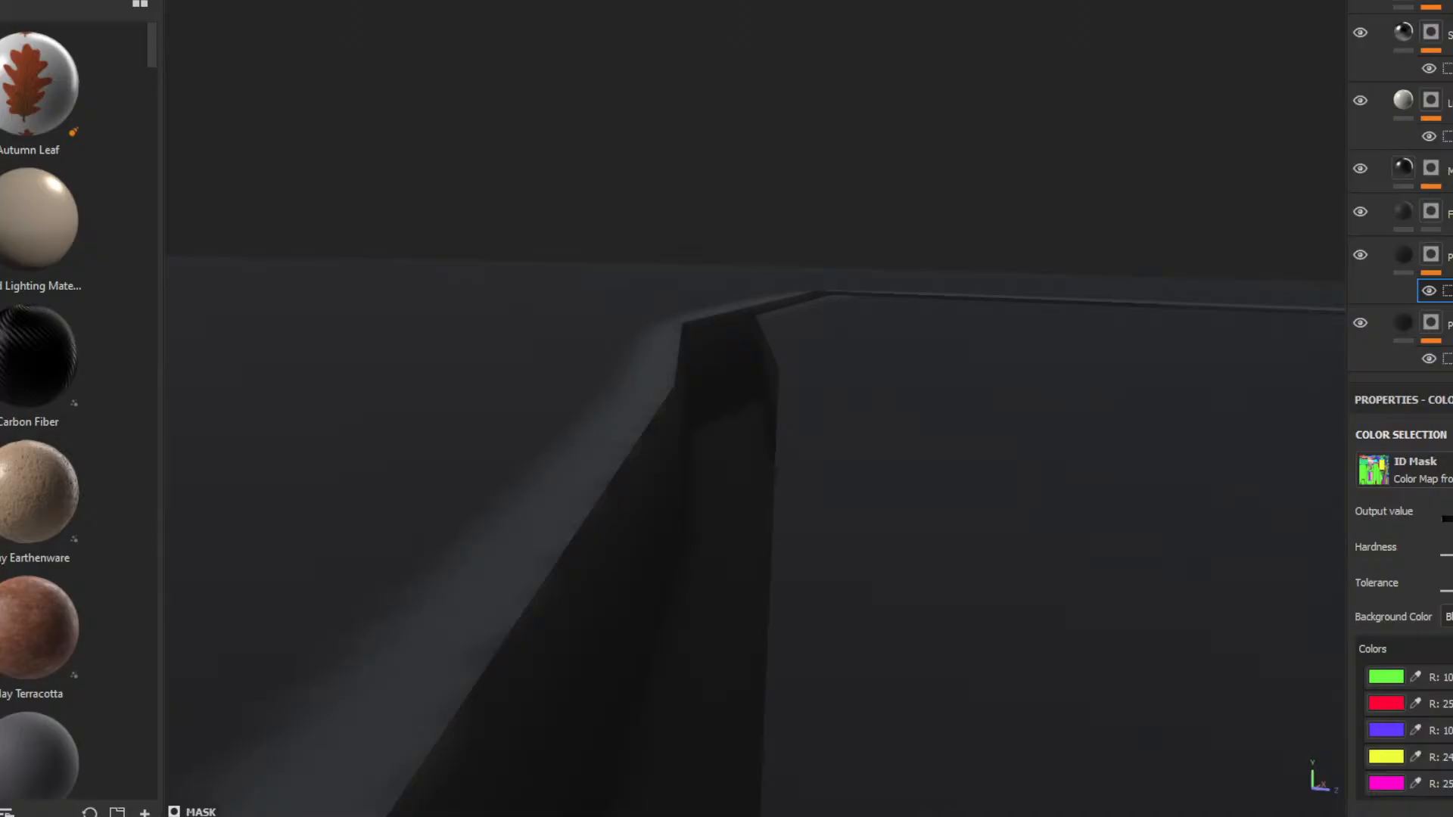
# - Lower the color selection's Tolerance again to compare the mask along the groove edge
pyautogui.keyDown('alt'); pyautogui.moveTo(764, 355); pyautogui.dragTo(1316, 431); pyautogui.keyUp('alt')
pyautogui.keyDown('alt'); pyautogui.moveTo(1022, 397); pyautogui.dragTo(583, 430, button='right'); pyautogui.keyUp('alt')
pyautogui.keyDown('alt'); pyautogui.moveTo(583, 429); pyautogui.dragTo(1163, 524); pyautogui.keyUp('alt')
pyautogui.moveTo(1452, 591); pyautogui.dragTo(1446, 591)
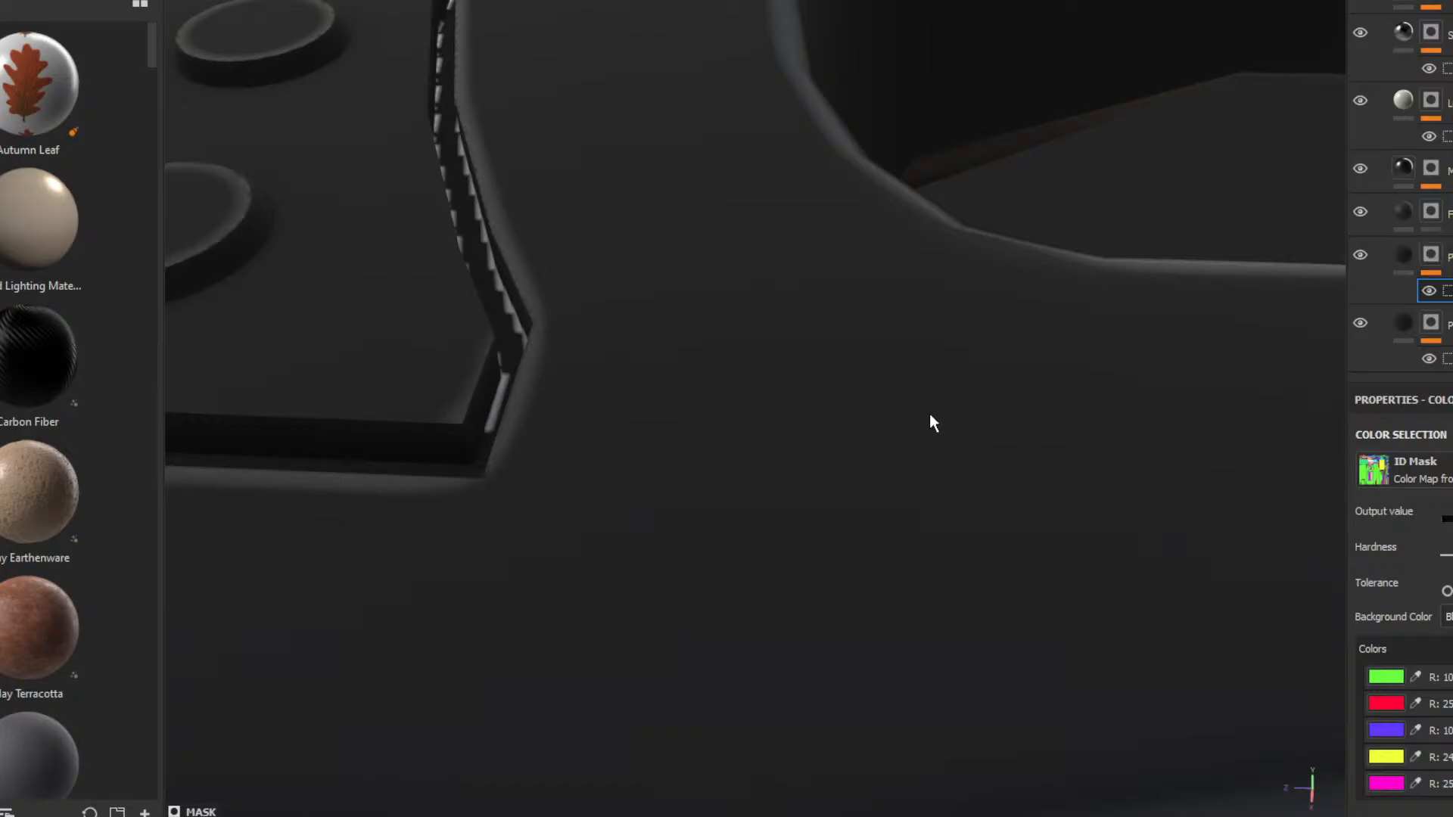
pyautogui.press('alt')
pyautogui.moveTo(618, 386)
pyautogui.keyDown('alt'); pyautogui.mouseDown()
pyautogui.moveTo(694, 406)
pyautogui.moveTo(703, 354)
pyautogui.moveTo(682, 407)
pyautogui.moveTo(618, 378)
pyautogui.moveTo(626, 337)
pyautogui.moveTo(555, 365)
pyautogui.moveTo(628, 352)
pyautogui.mouseUp(); pyautogui.keyUp('alt')
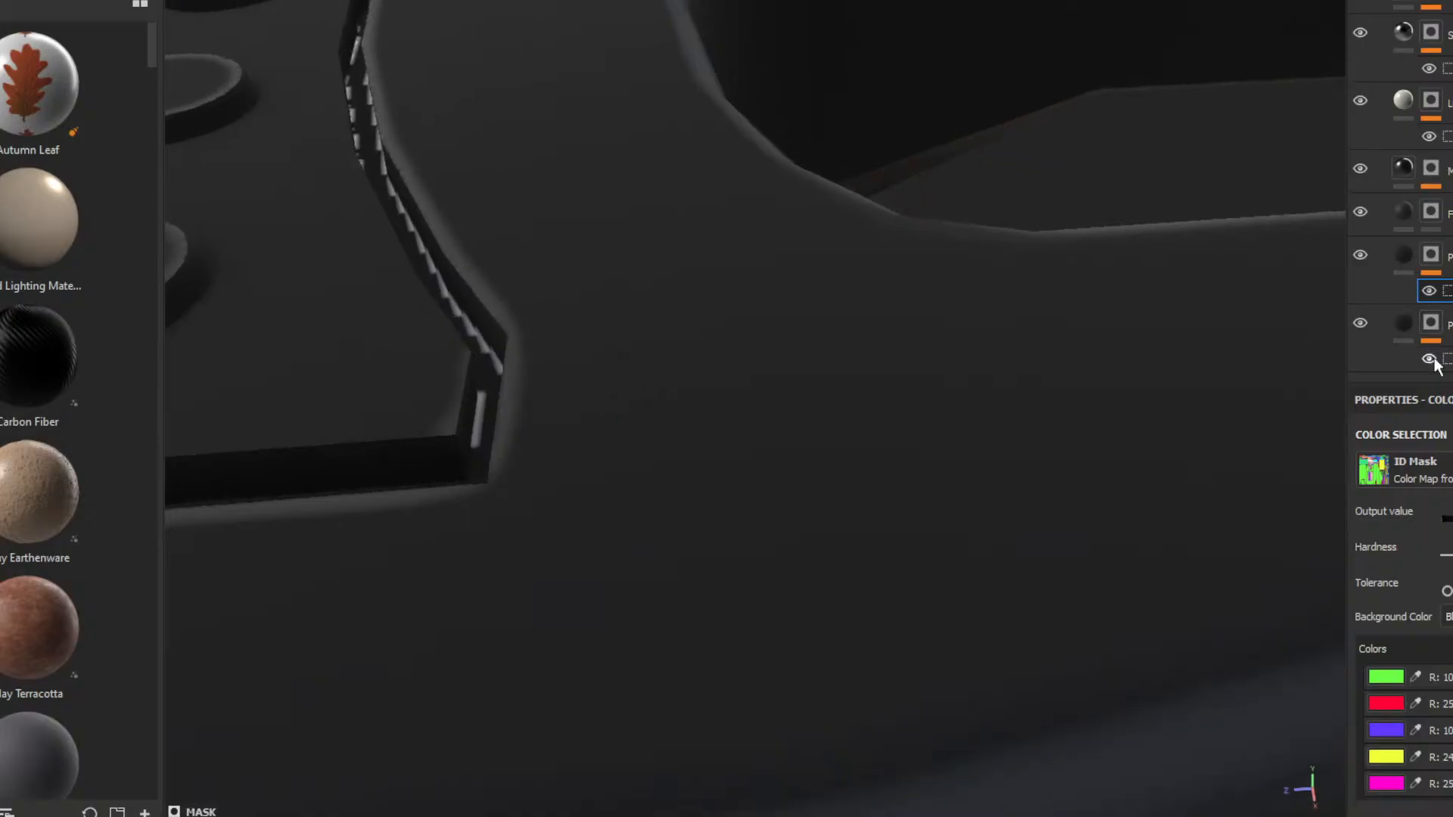
pyautogui.click(1449, 649)
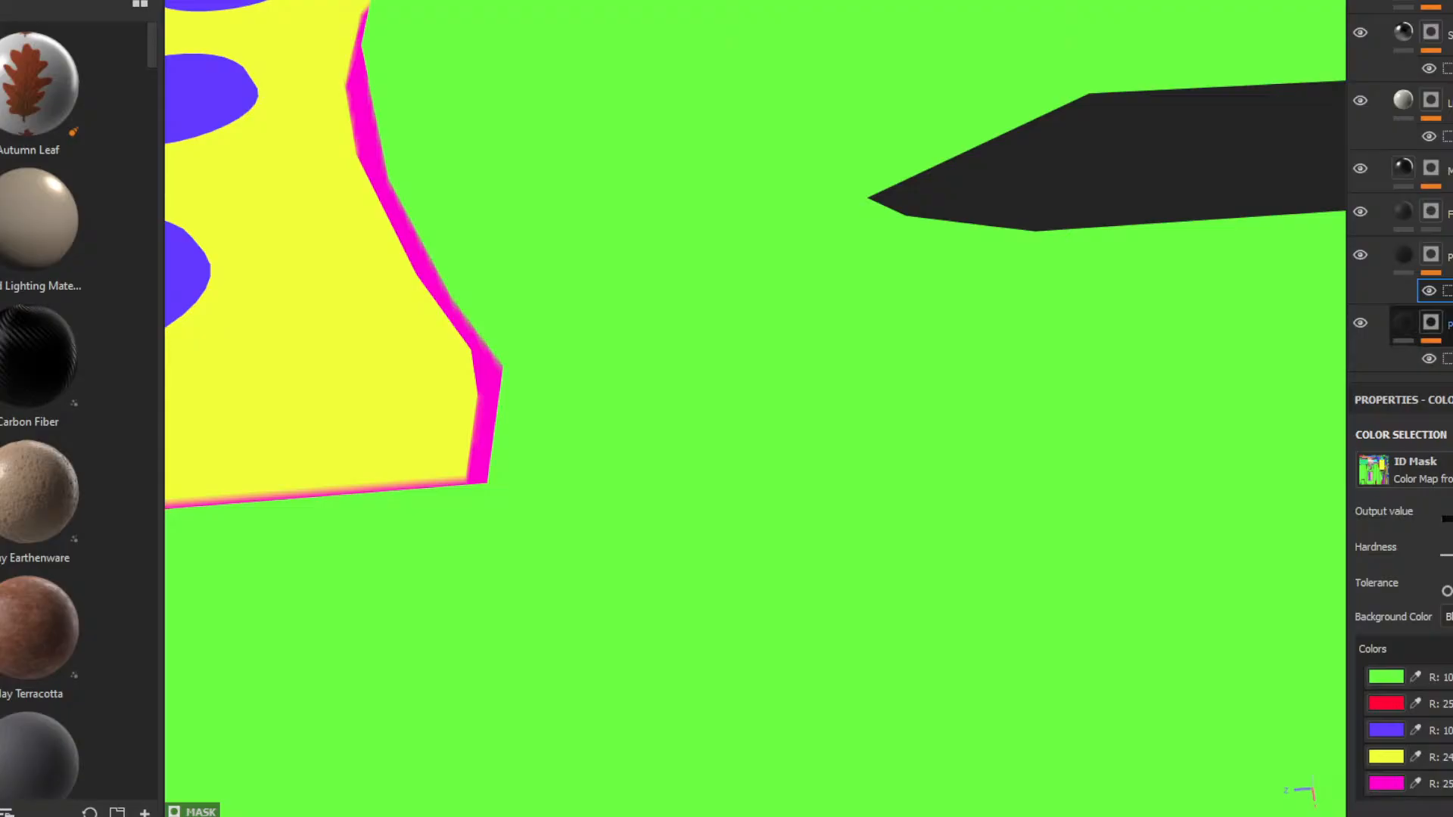
pyautogui.click(1406, 257)
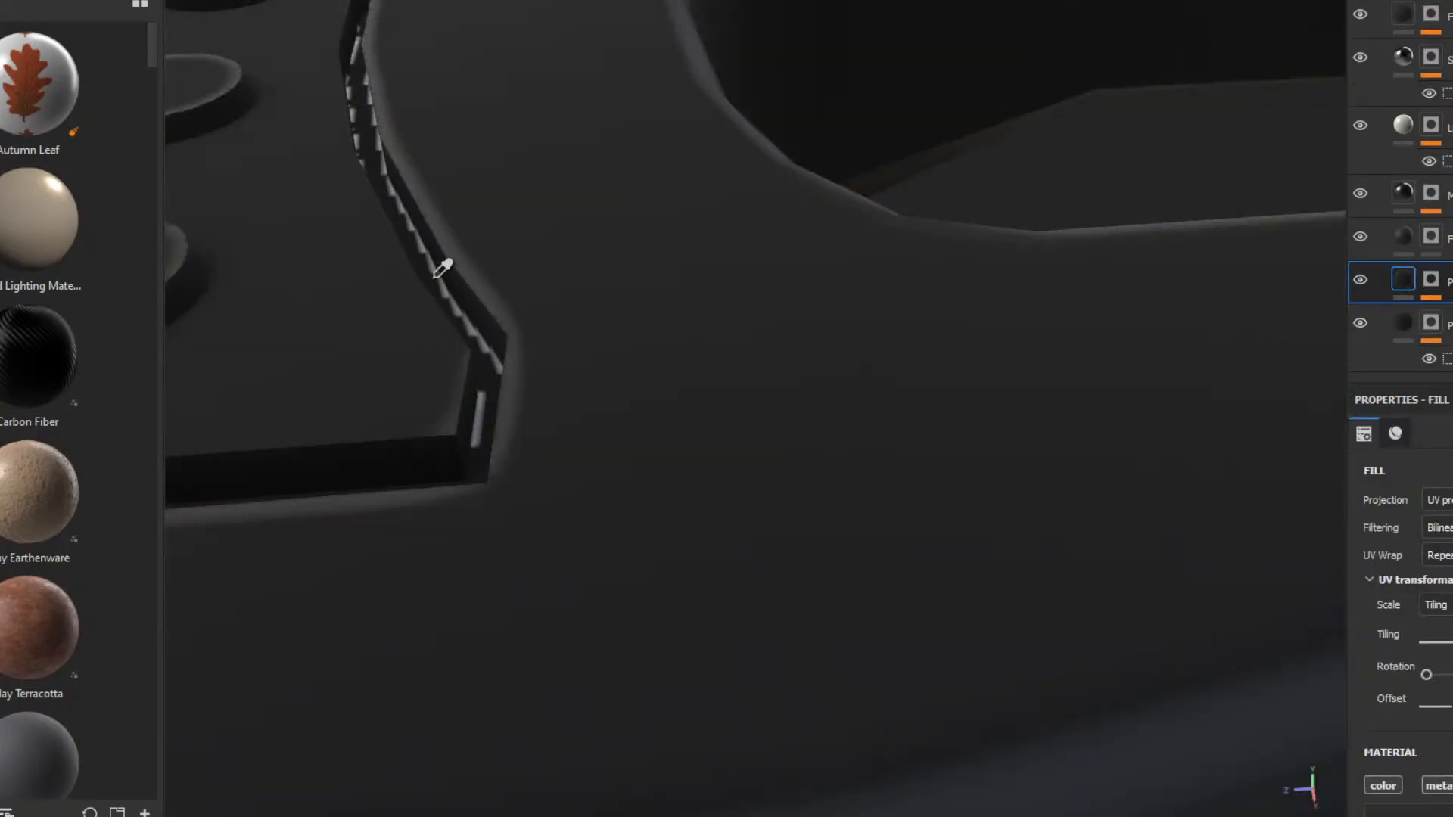
# - Reselect the color selection on the plastic layer's mask and increase its Tolerance to close the gaps around the foot pad groove
pyautogui.moveTo(547, 374)
pyautogui.keyDown('alt'); pyautogui.mouseDown()
pyautogui.moveTo(506, 357)
pyautogui.moveTo(561, 411)
pyautogui.moveTo(552, 395)
pyautogui.mouseUp(); pyautogui.keyUp('alt')
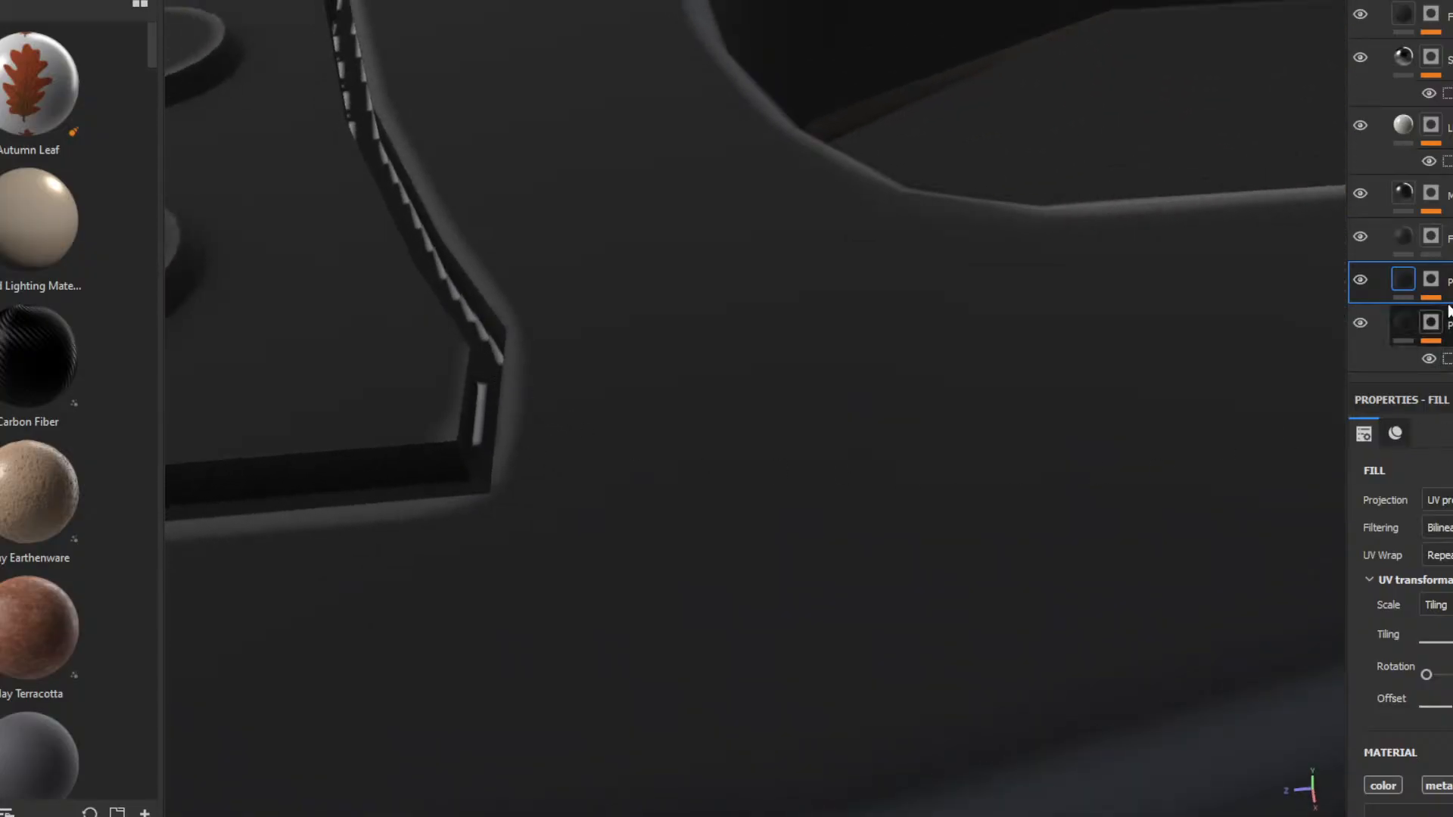
pyautogui.click(1432, 282)
pyautogui.click(1451, 316)
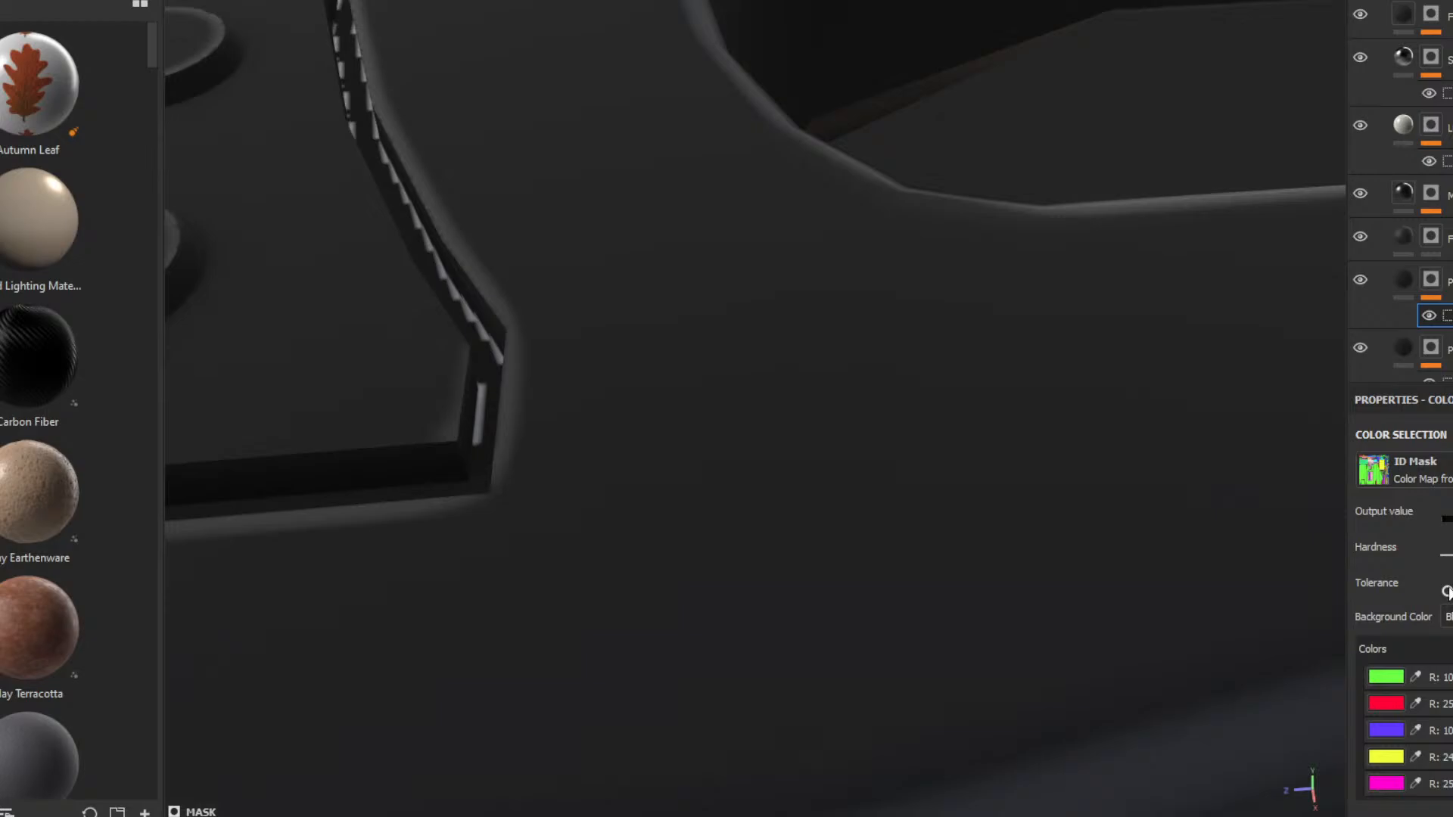
pyautogui.moveTo(1448, 592); pyautogui.dragTo(1452, 593)
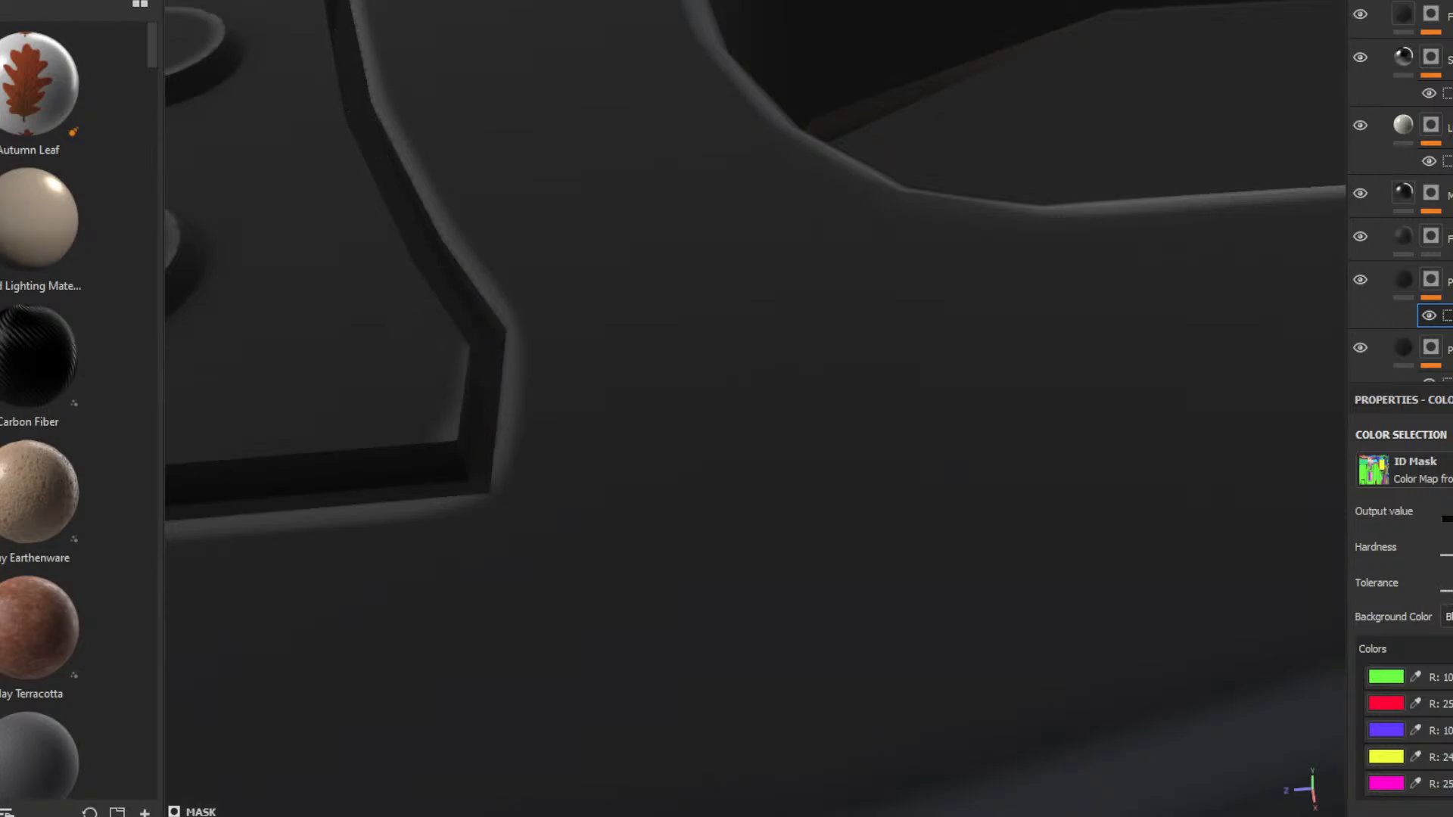
# - Collapse the Base layer folder
pyautogui.keyDown('alt'); pyautogui.moveTo(794, 493); pyautogui.dragTo(919, 548); pyautogui.keyUp('alt')
pyautogui.scroll(3, 1400, 189)
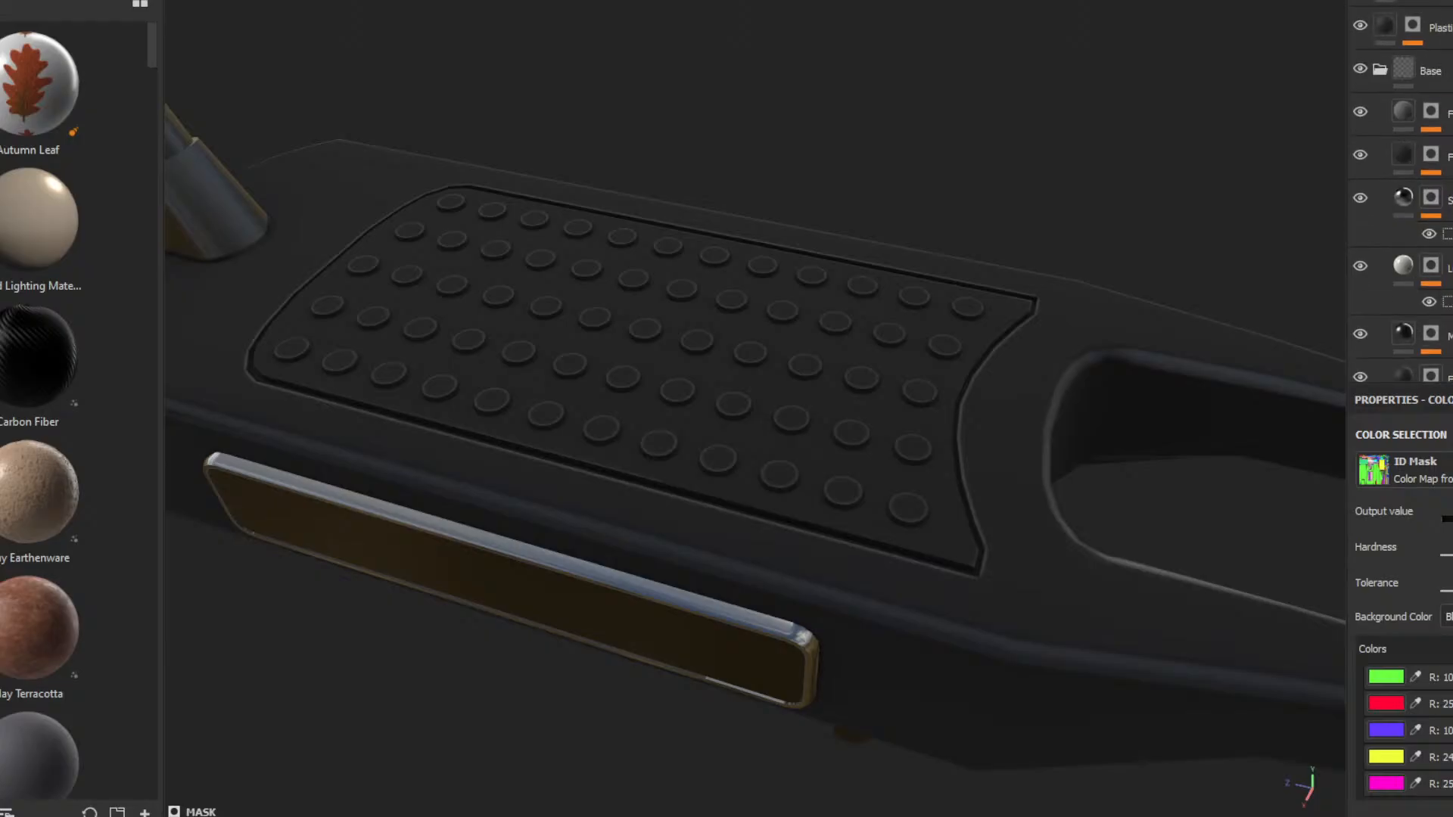
pyautogui.click(1381, 70)
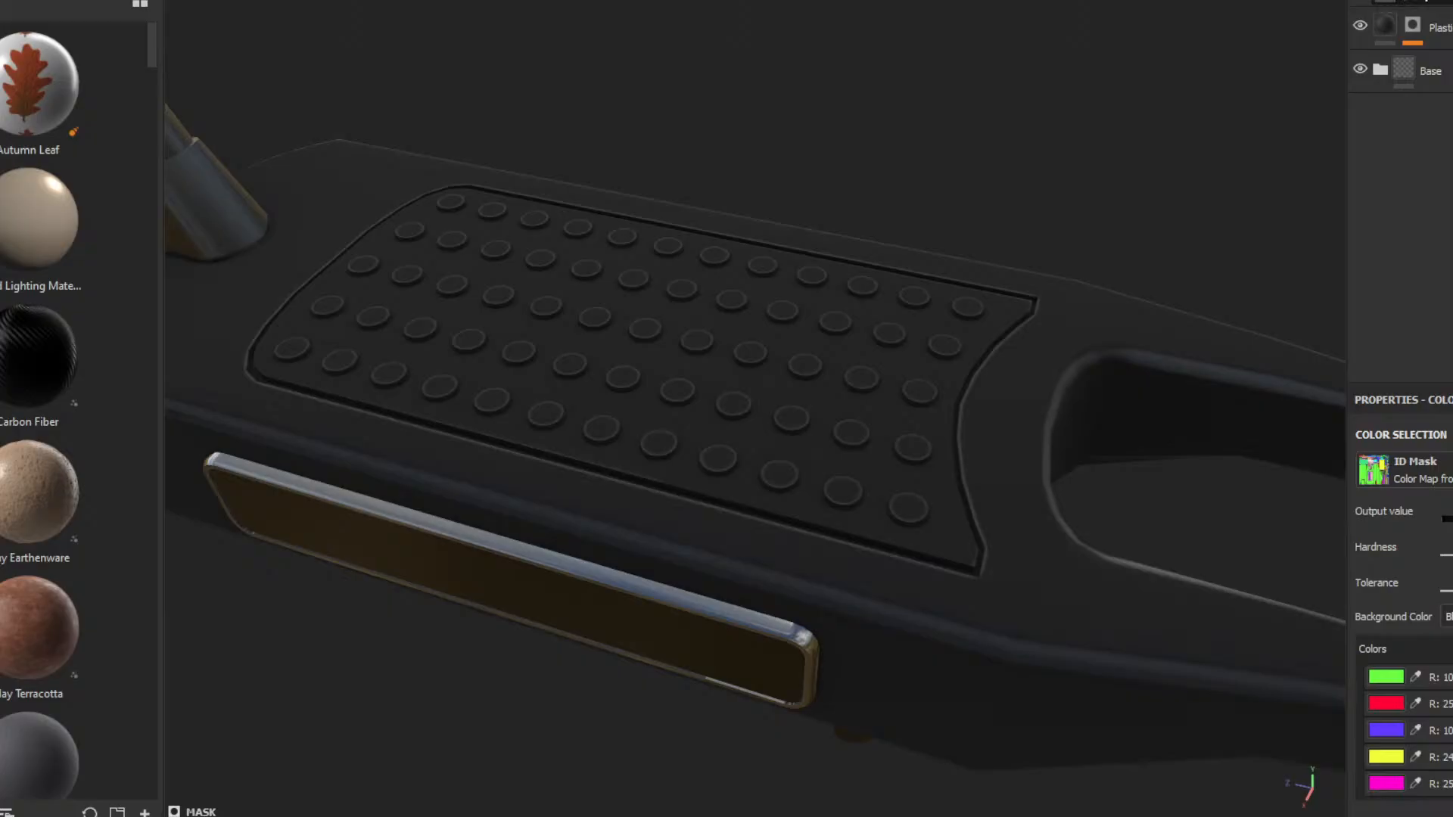
pyautogui.click(1382, 27)
pyautogui.keyDown('alt'); pyautogui.moveTo(917, 220); pyautogui.dragTo(811, 133); pyautogui.keyUp('alt')
pyautogui.keyDown('ctrl'); pyautogui.keyDown('alt'); pyautogui.moveTo(863, 201); pyautogui.dragTo(1021, 268); pyautogui.keyUp('alt'); pyautogui.keyUp('ctrl')
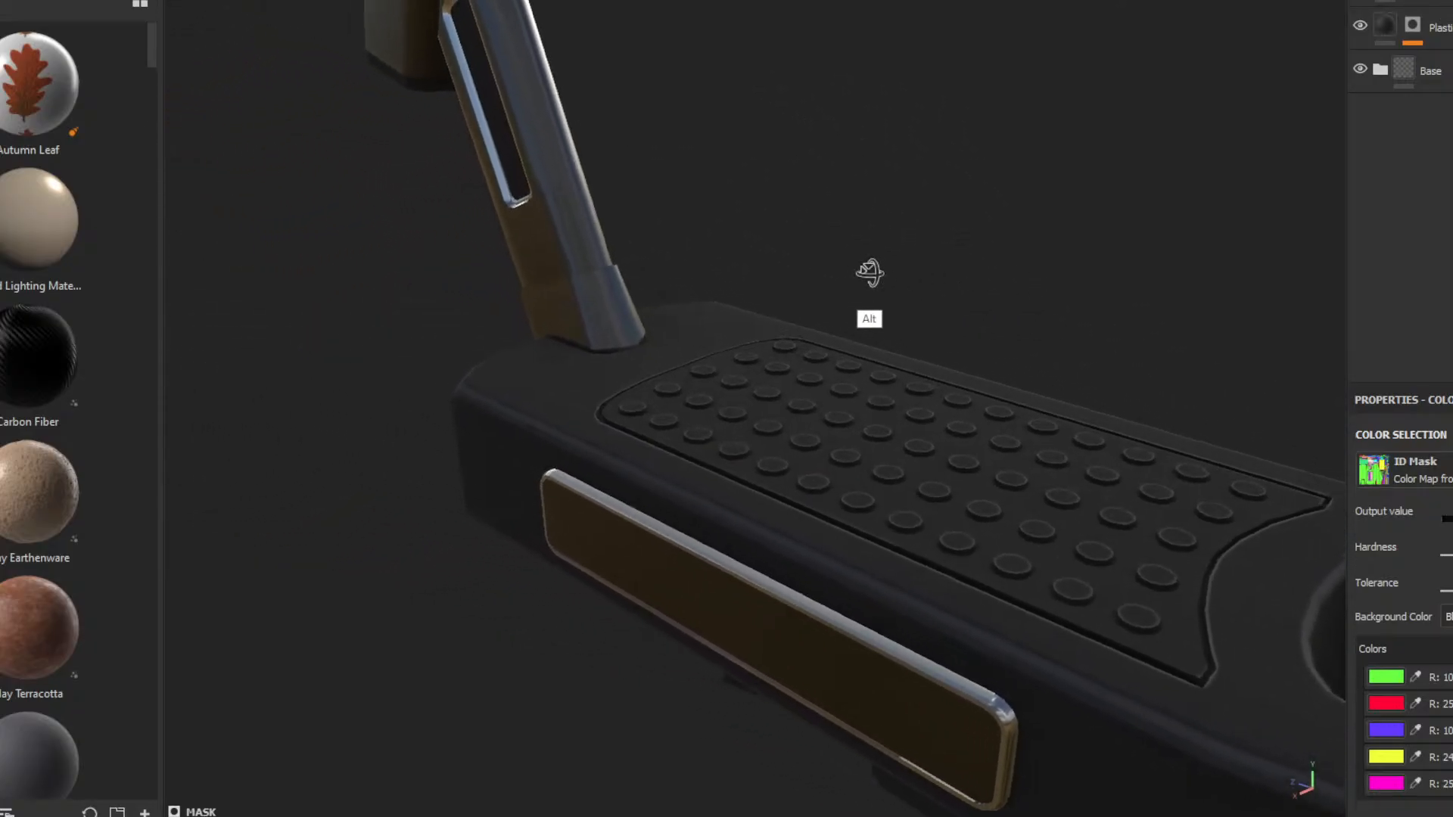
pyautogui.keyDown('alt'); pyautogui.moveTo(869, 272); pyautogui.dragTo(760, 198); pyautogui.keyUp('alt')
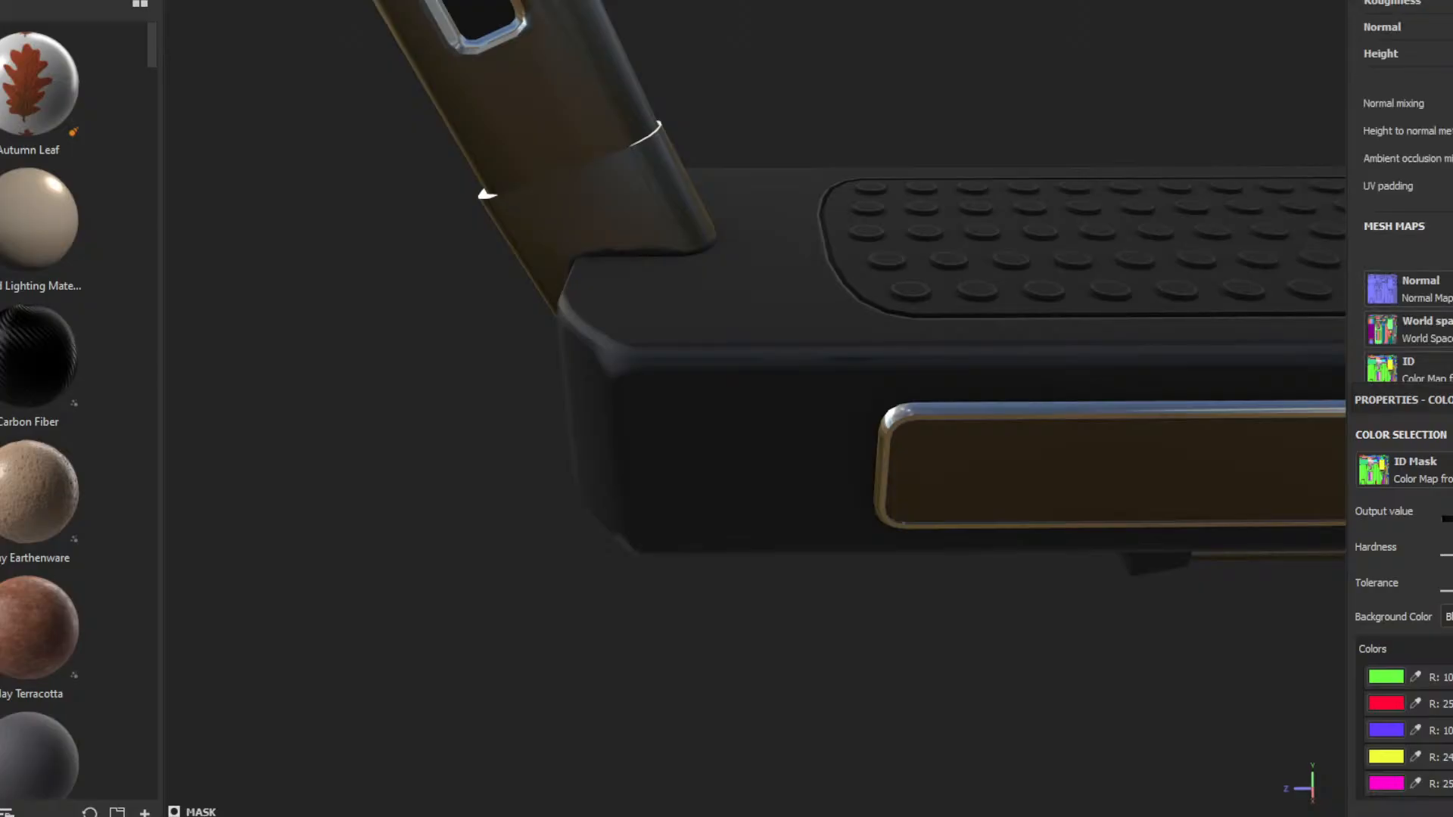
# - Examine the texture set's mesh maps and the channels and mesh maps that the viewport can display
pyautogui.scroll(2, 1400, 189)
pyautogui.scroll(-5, 1400, 189)
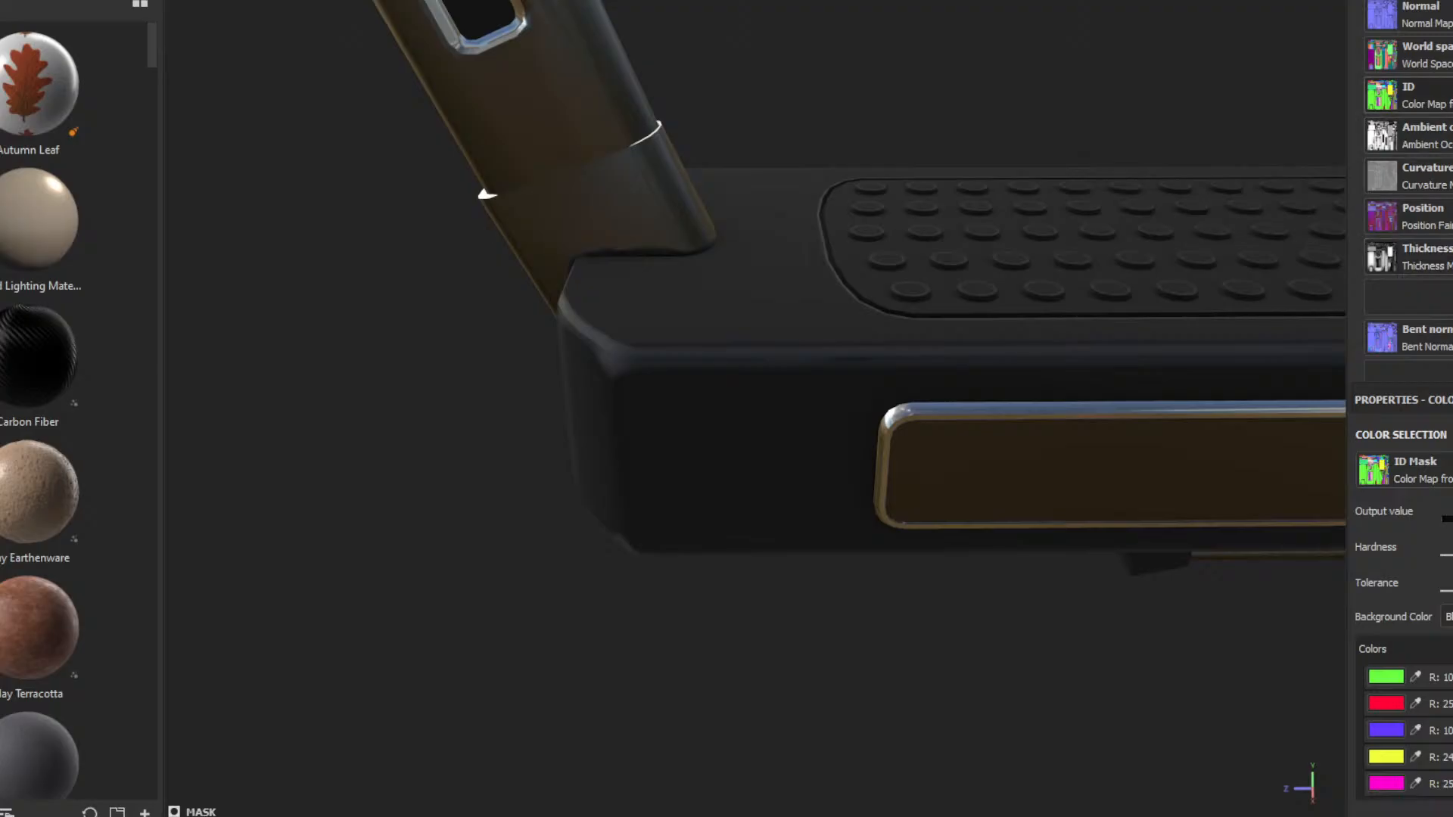
pyautogui.scroll(-1, 1407, 174)
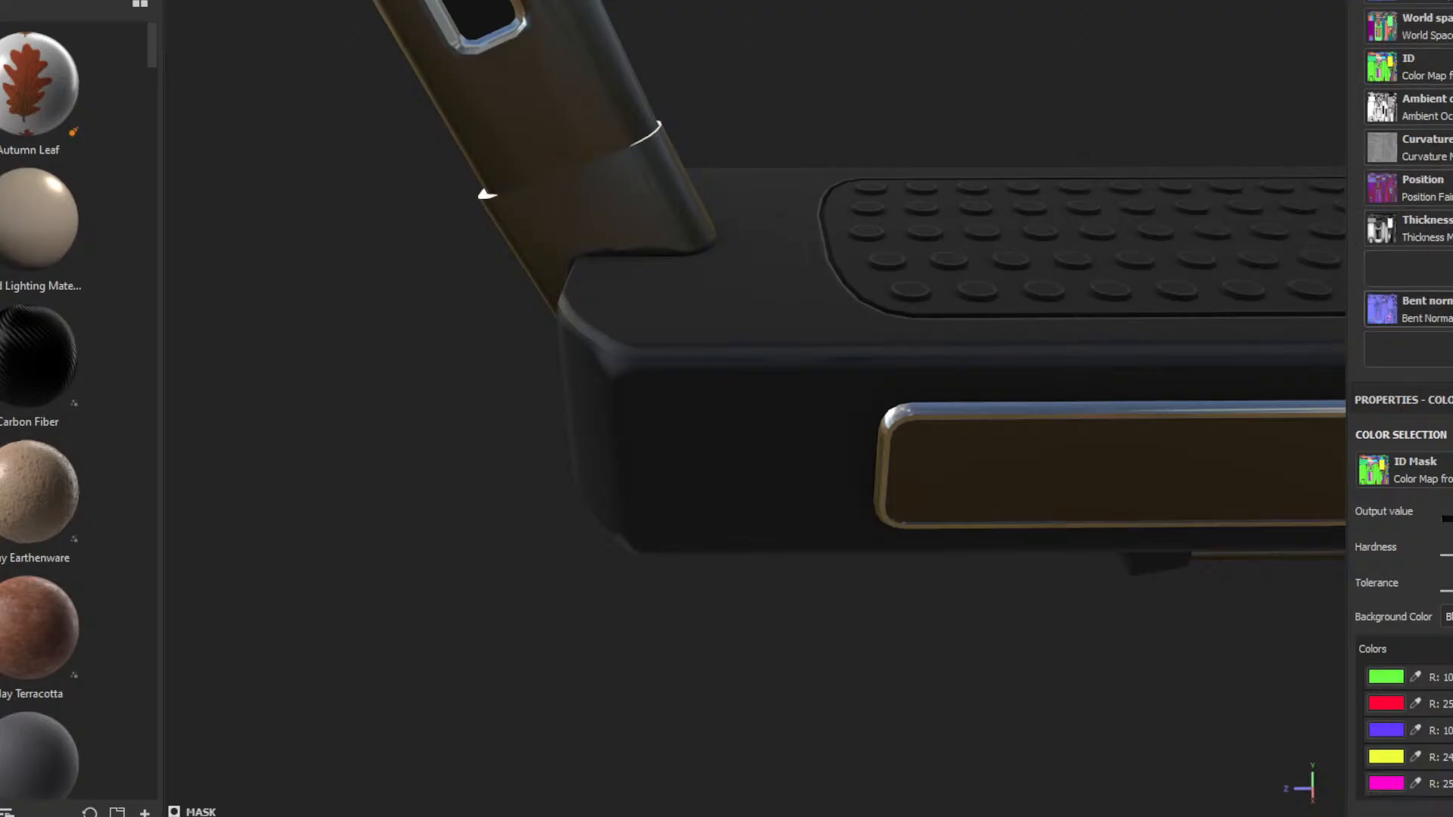
pyautogui.click(1258, 1)
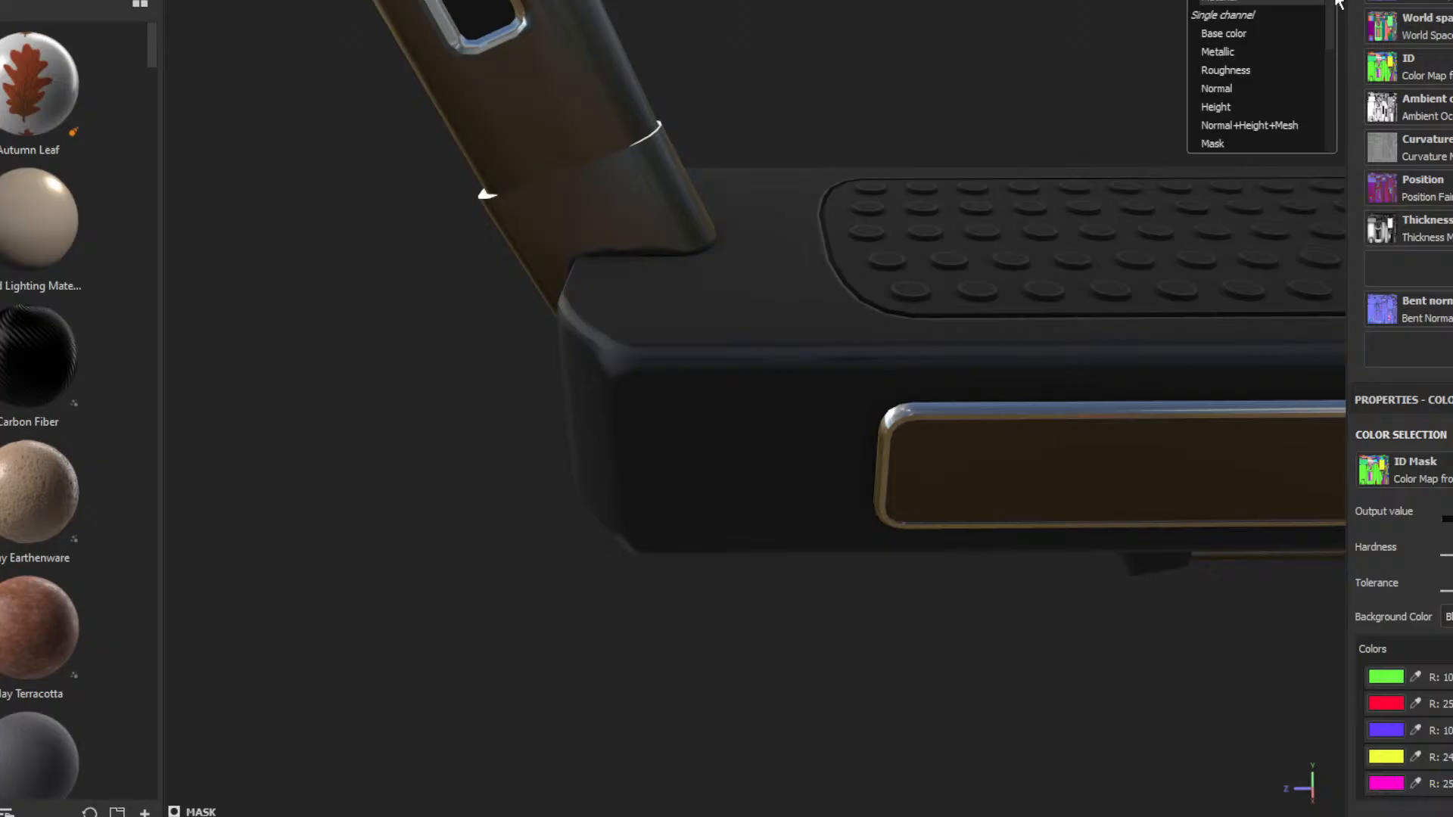
pyautogui.scroll(-4, 1335, 15)
pyautogui.scroll(-7, 1331, 52)
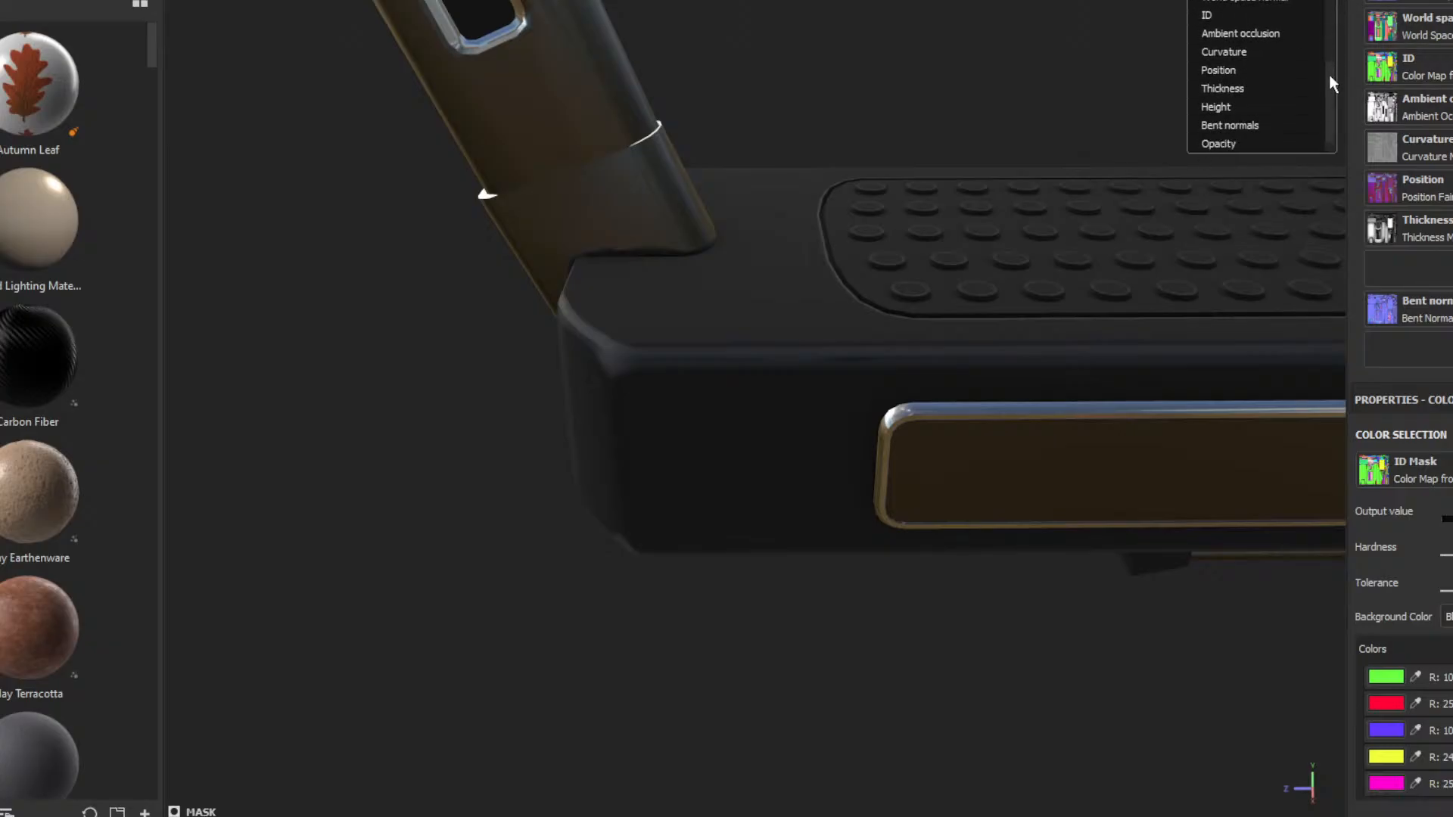
pyautogui.scroll(3, 1332, 59)
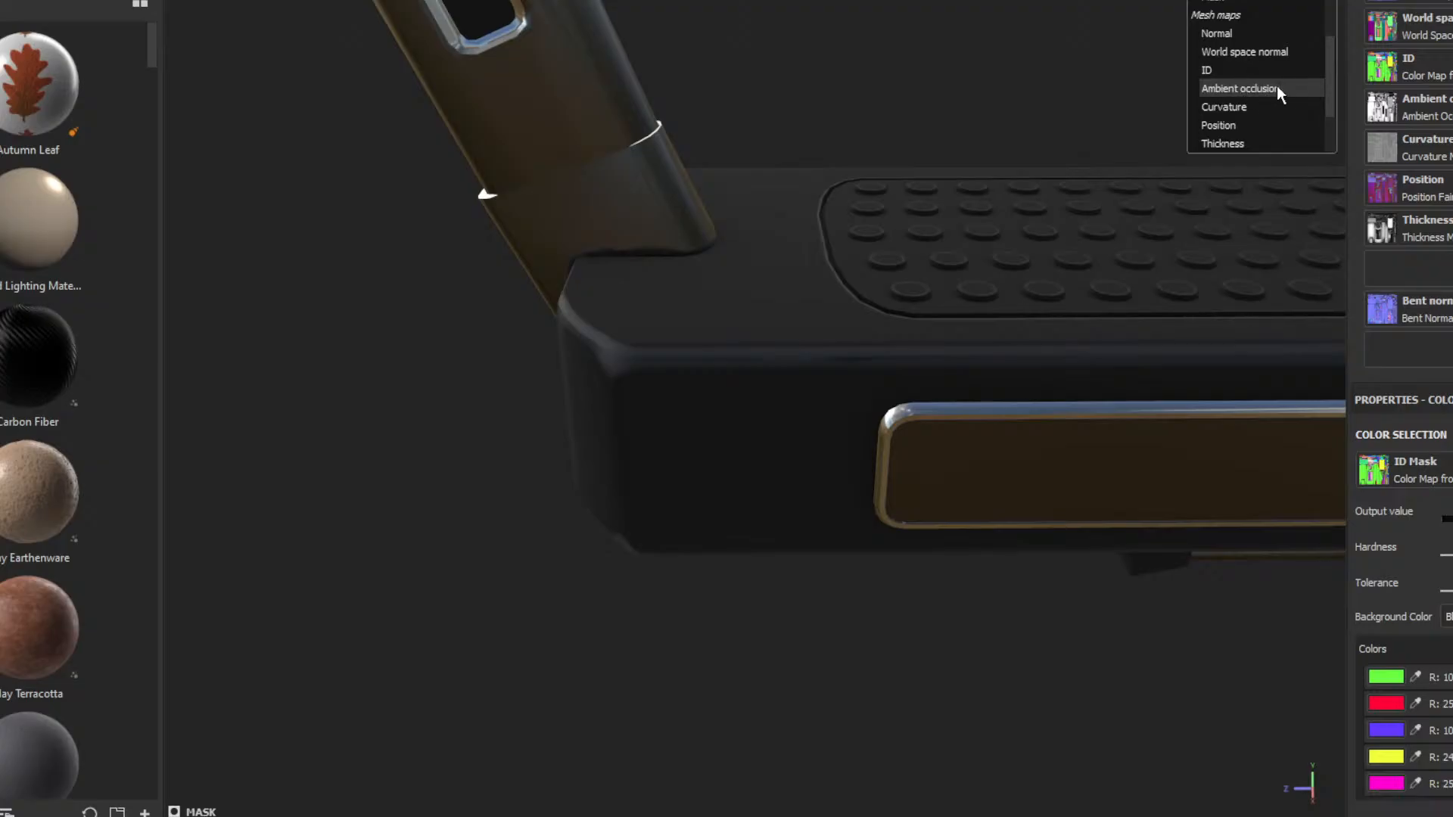
pyautogui.moveTo(1332, 80); pyautogui.dragTo(1323, 35)
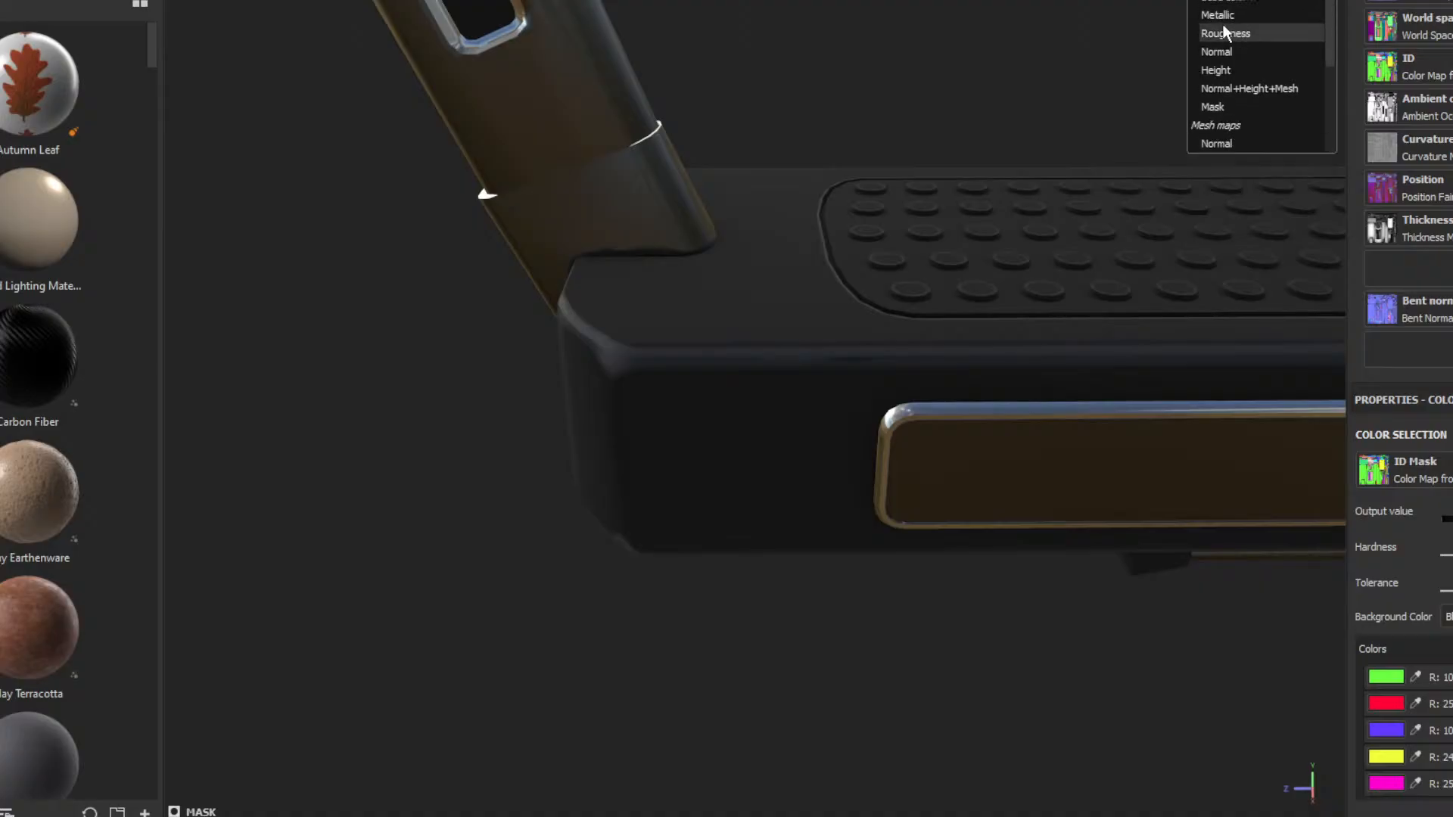
pyautogui.click(1226, 107)
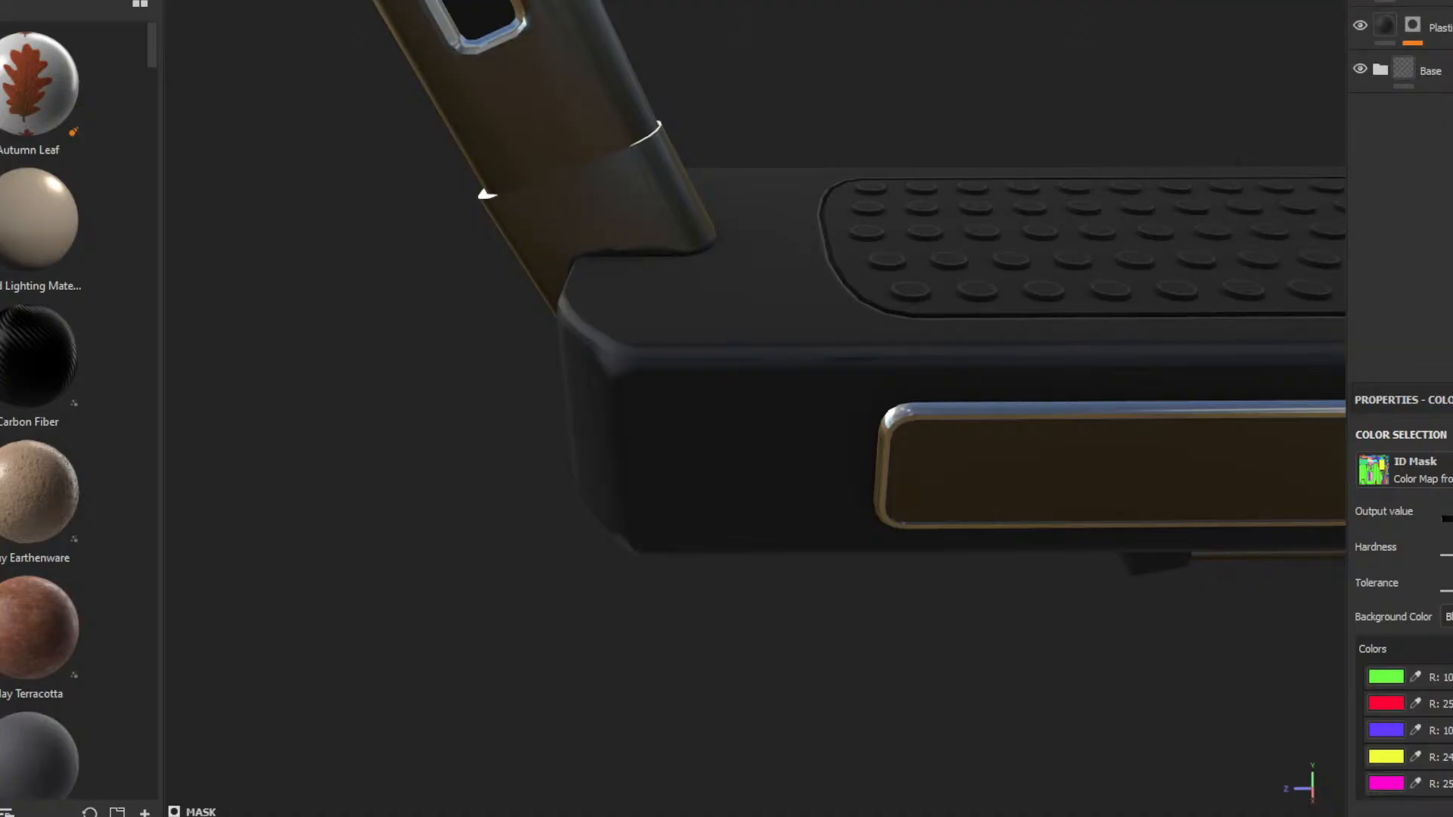
# - Add a fill layer above the AO paint layer and look through its material properties
pyautogui.click(1372, 42)
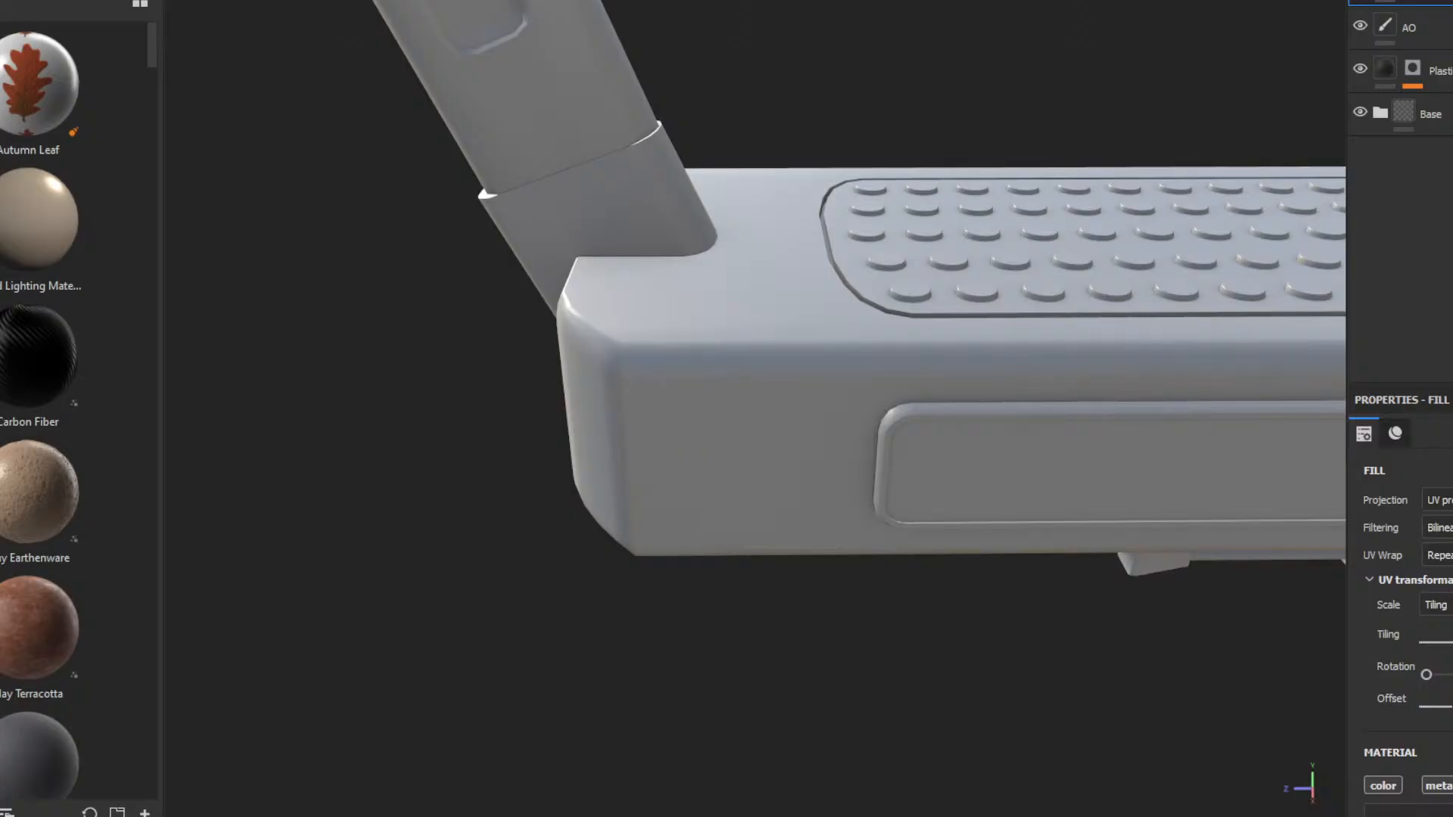
pyautogui.scroll(-3, 1398, 587)
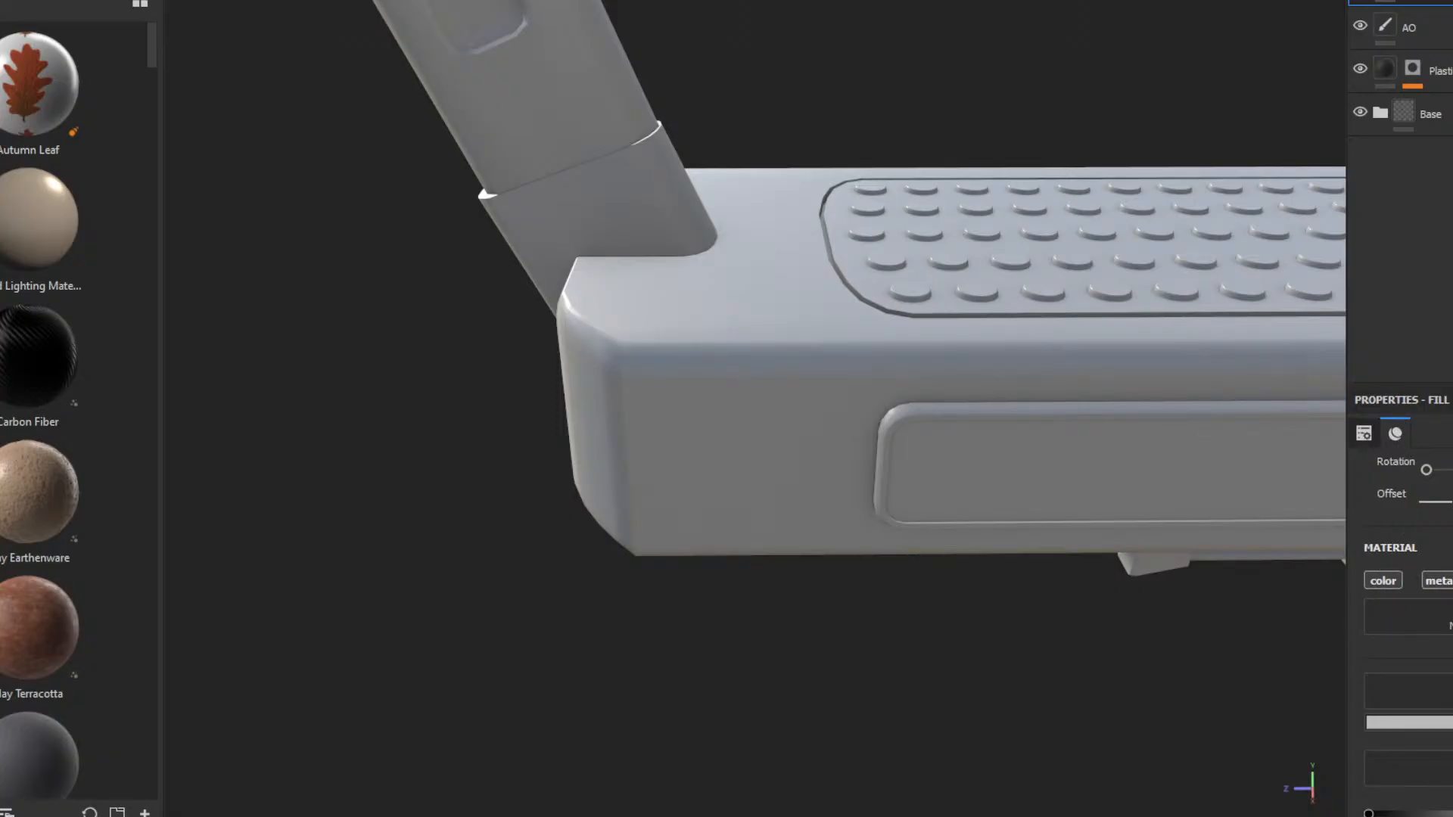
# - Add an Ambient occlusion channel to the texture set
pyautogui.click(1438, 2)
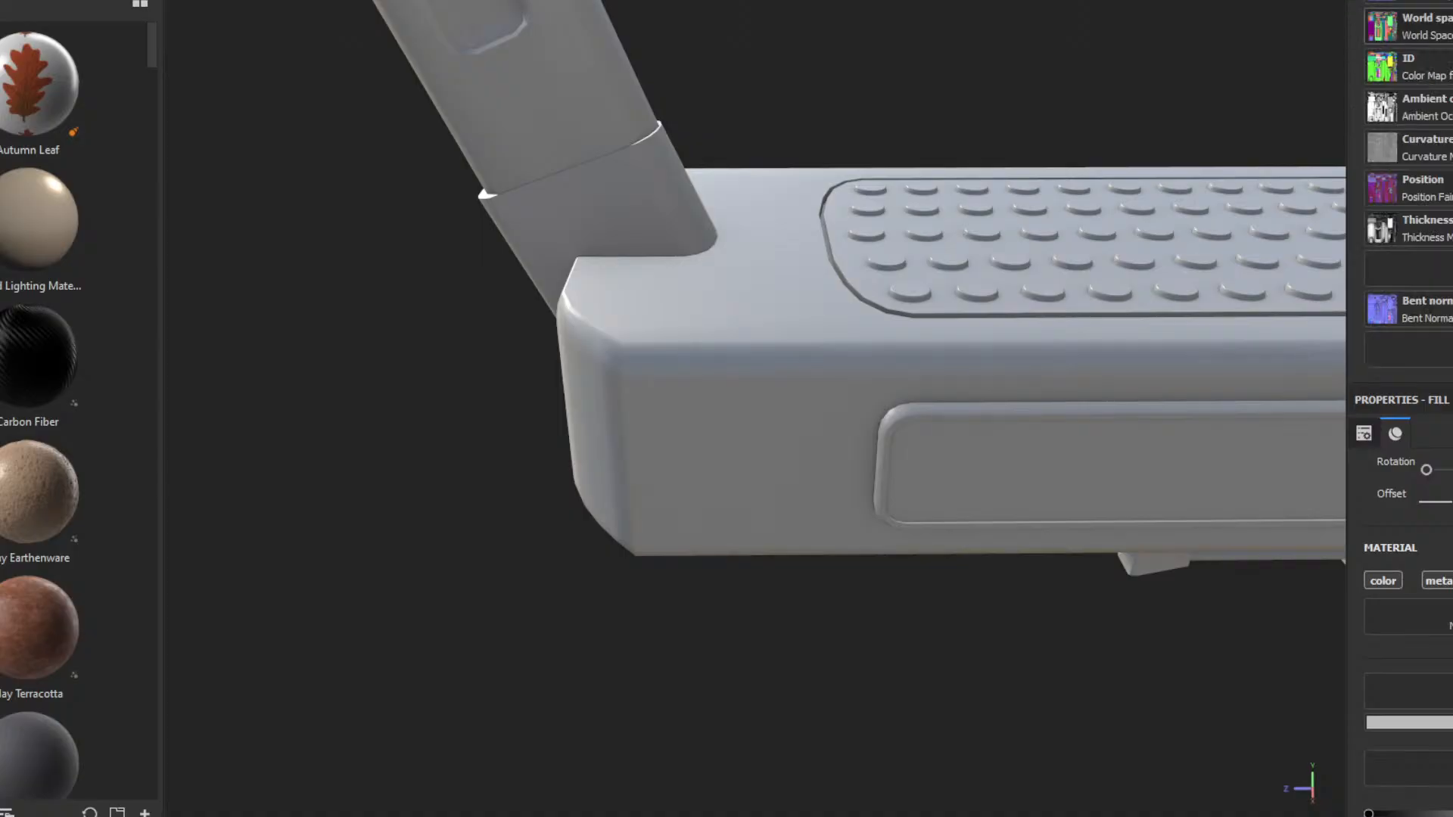
pyautogui.scroll(5, 1400, 189)
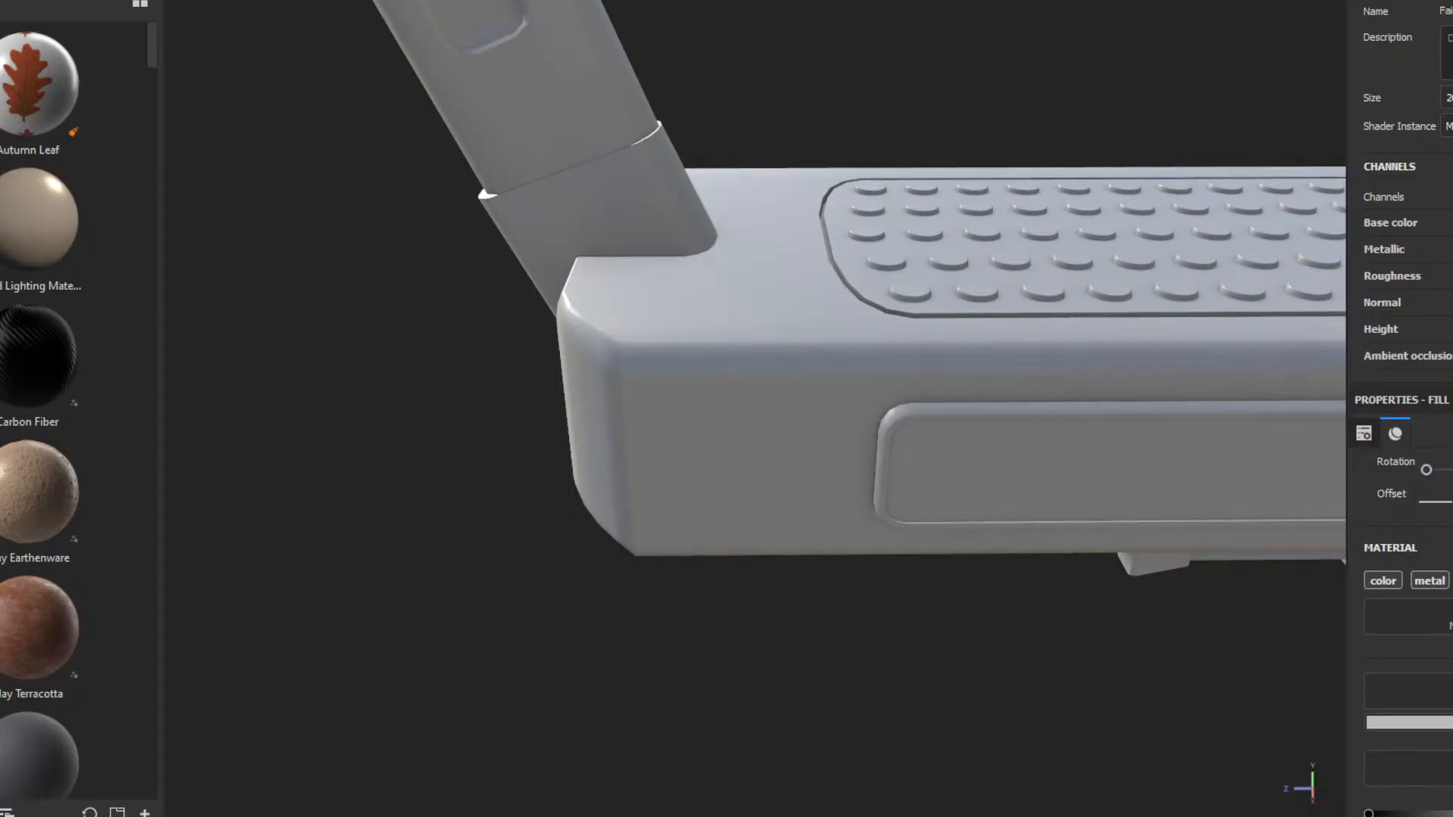
pyautogui.scroll(-3, 1400, 227)
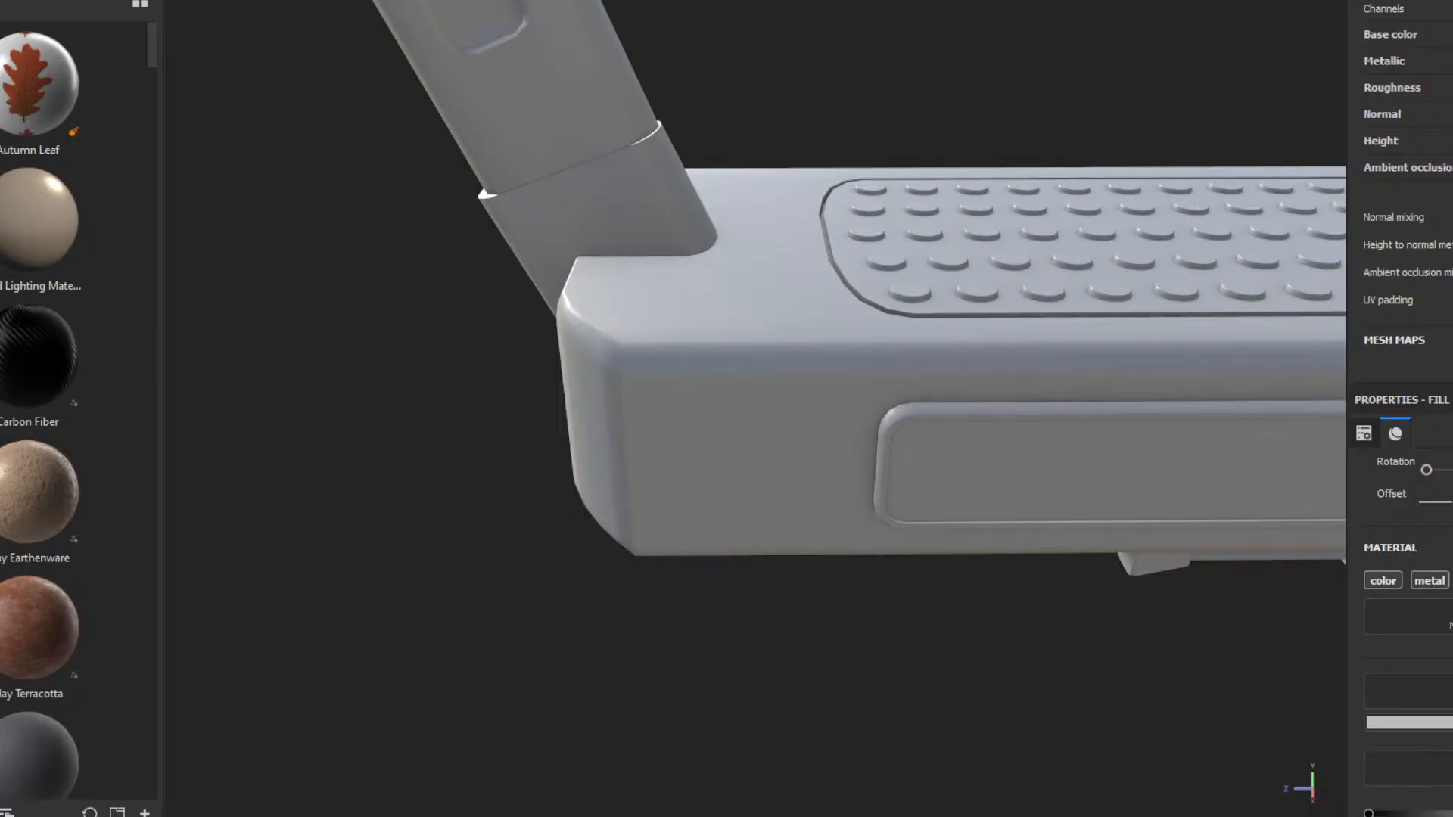
# - Delete the fill layer above the AO paint layer
pyautogui.click(1376, 2)
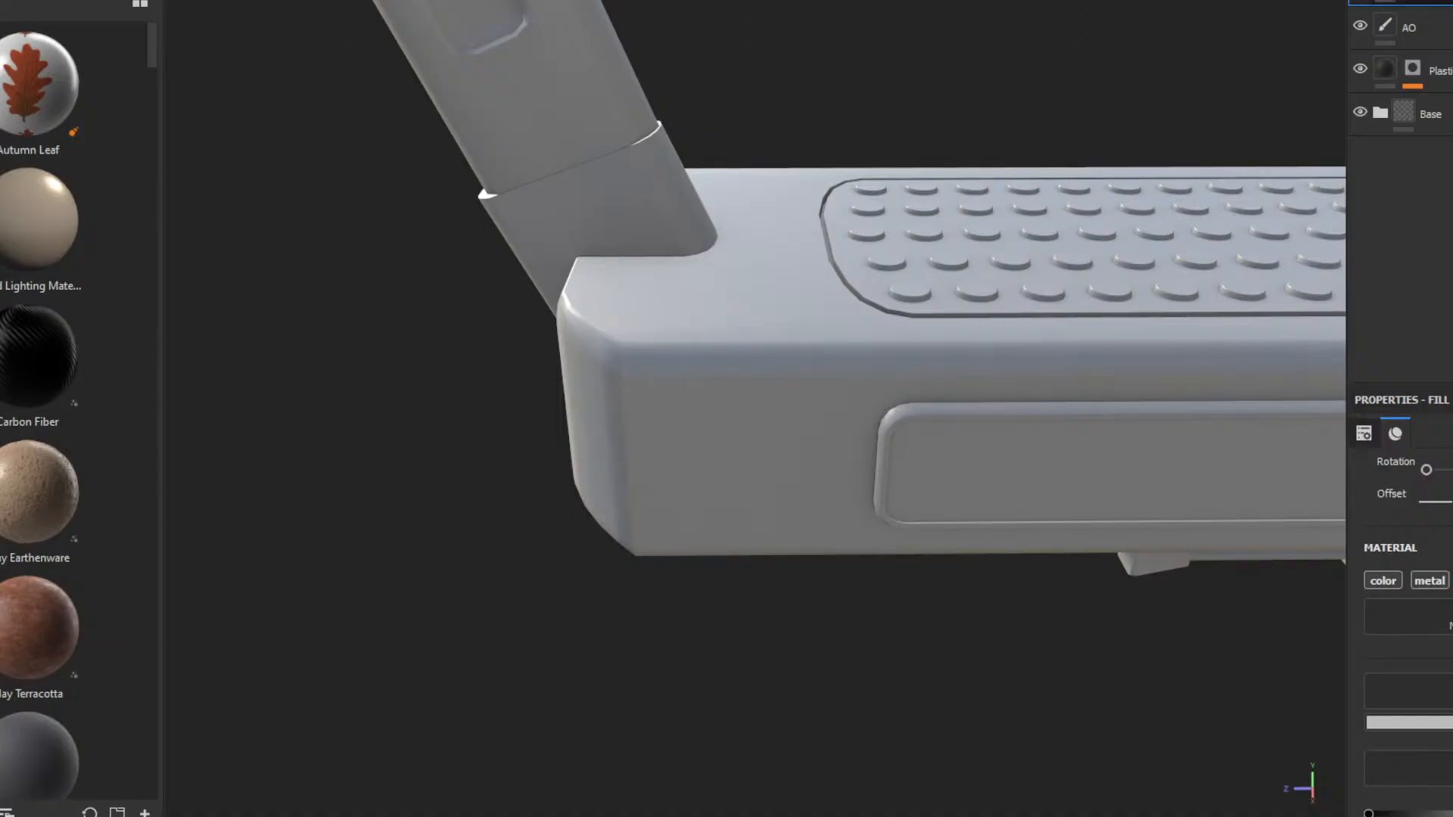
pyautogui.press('Delete')
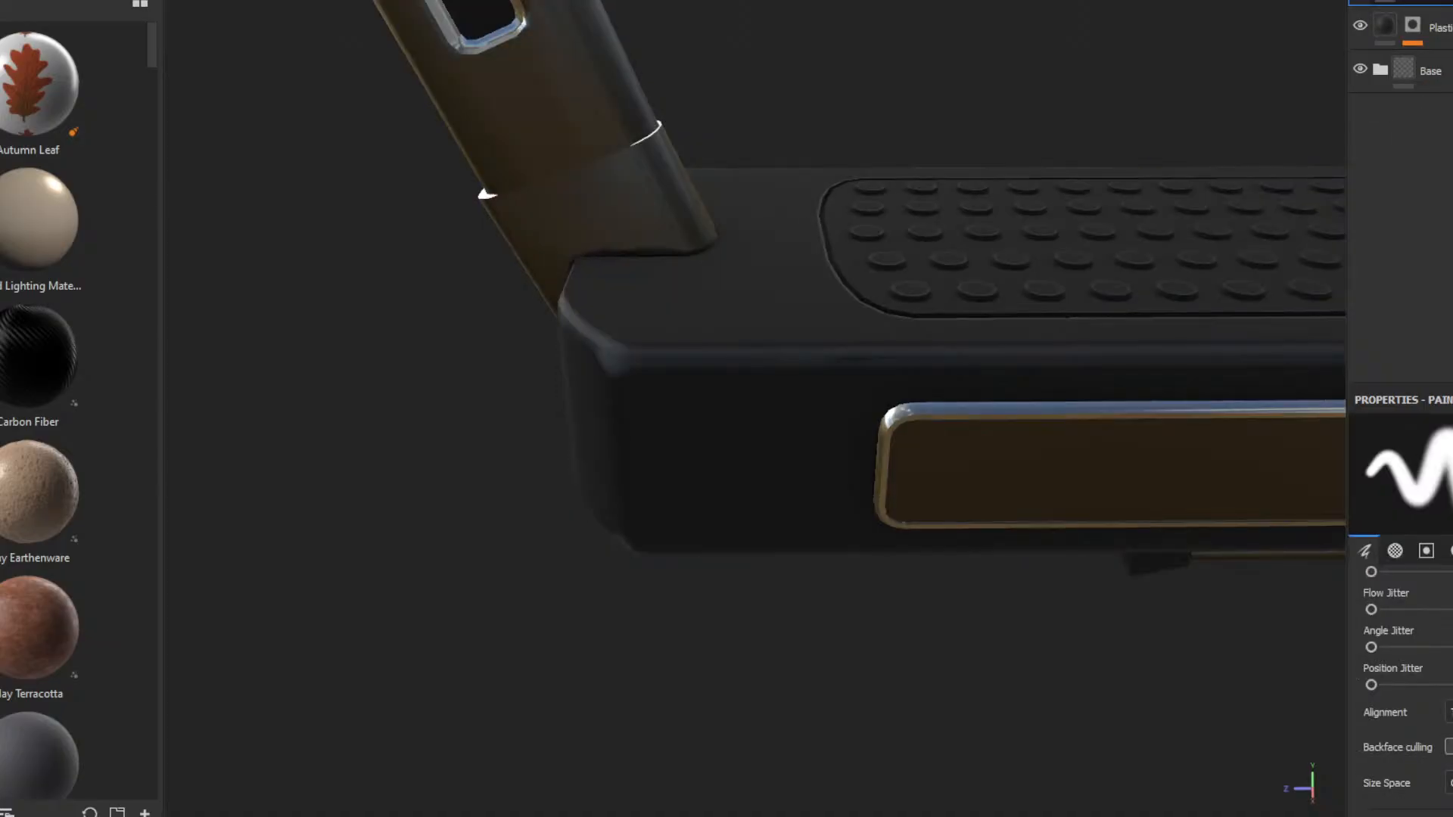
# - Replace the painted AO layer with an empty paint layer and turn off the brush's color and metal channels
pyautogui.scroll(-10, 1400, 681)
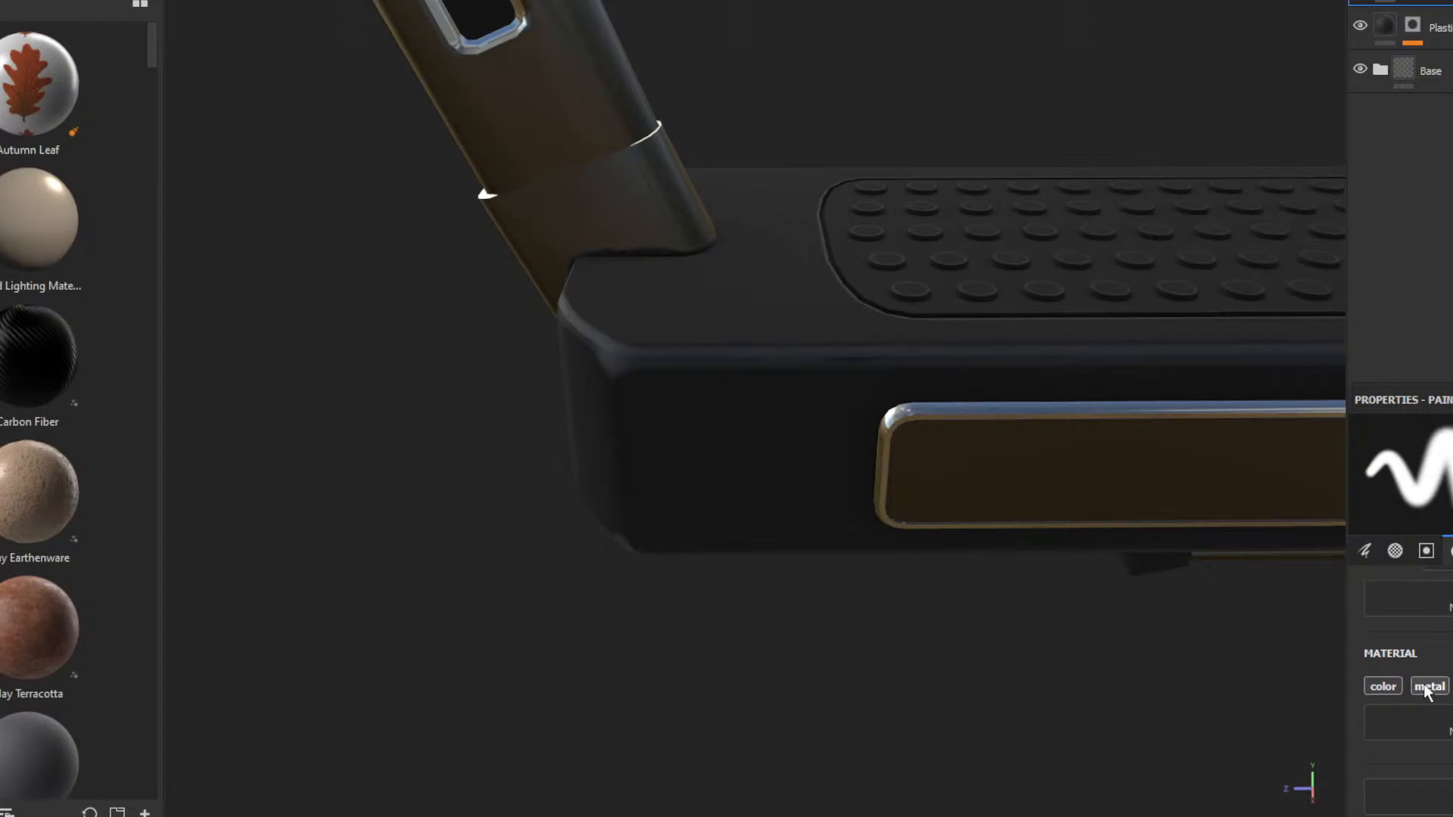
pyautogui.click(1381, 687)
pyautogui.press('Delete')
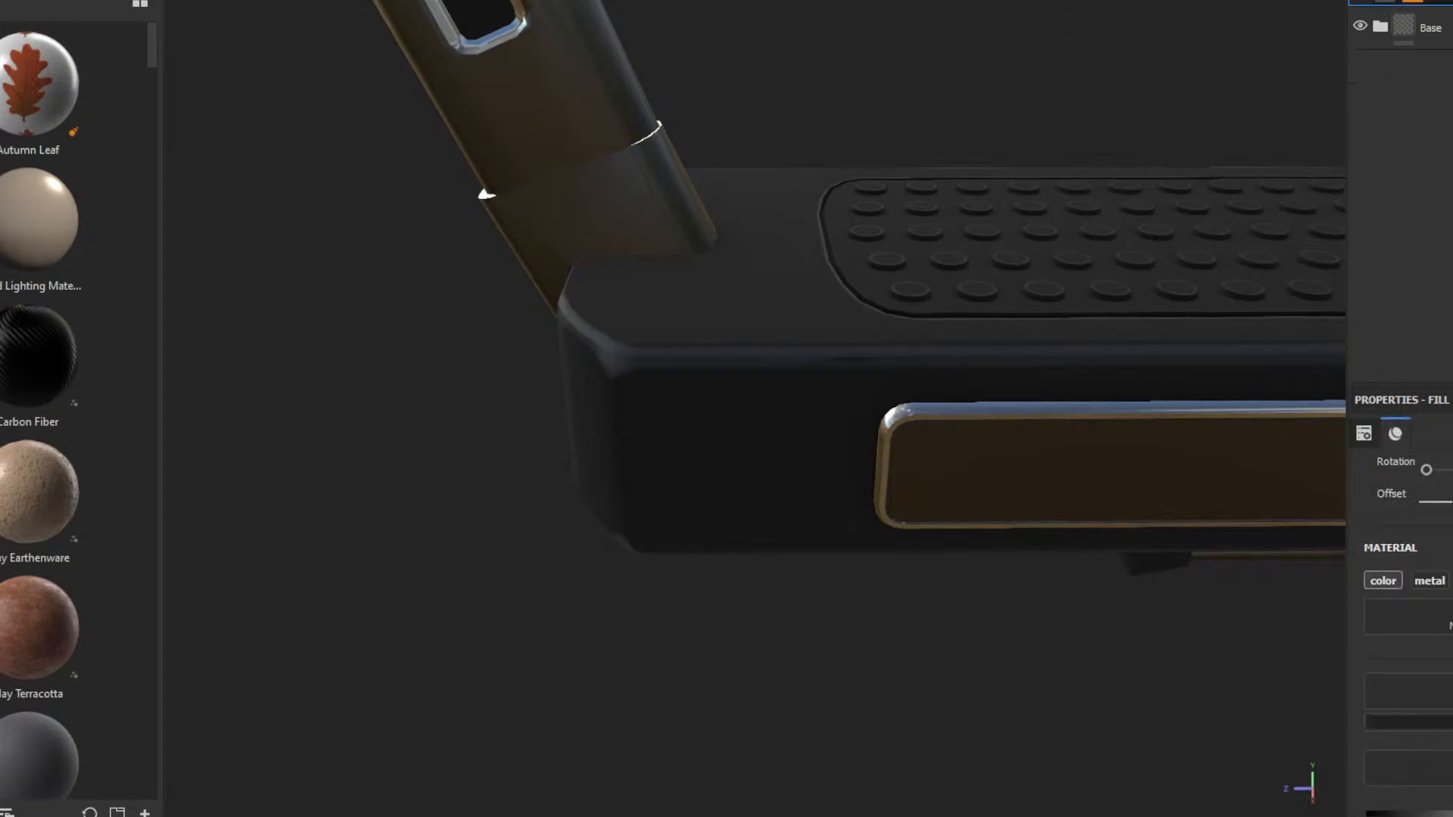
pyautogui.hotkey('ctrl', 'z')
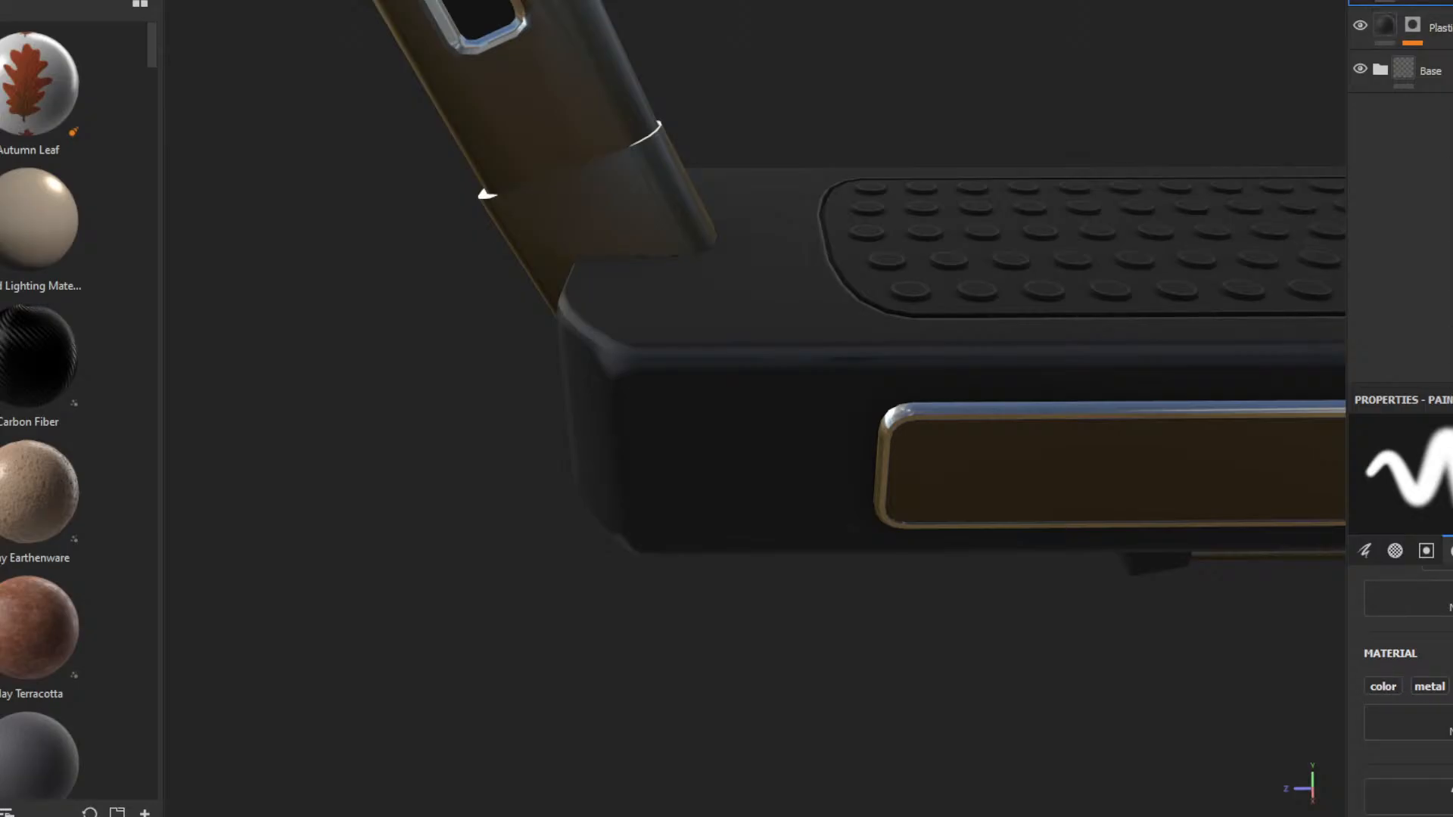
# - Browse the available alphas and set the brush alpha to a Stain Splat shape
pyautogui.scroll(-1, 1407, 681)
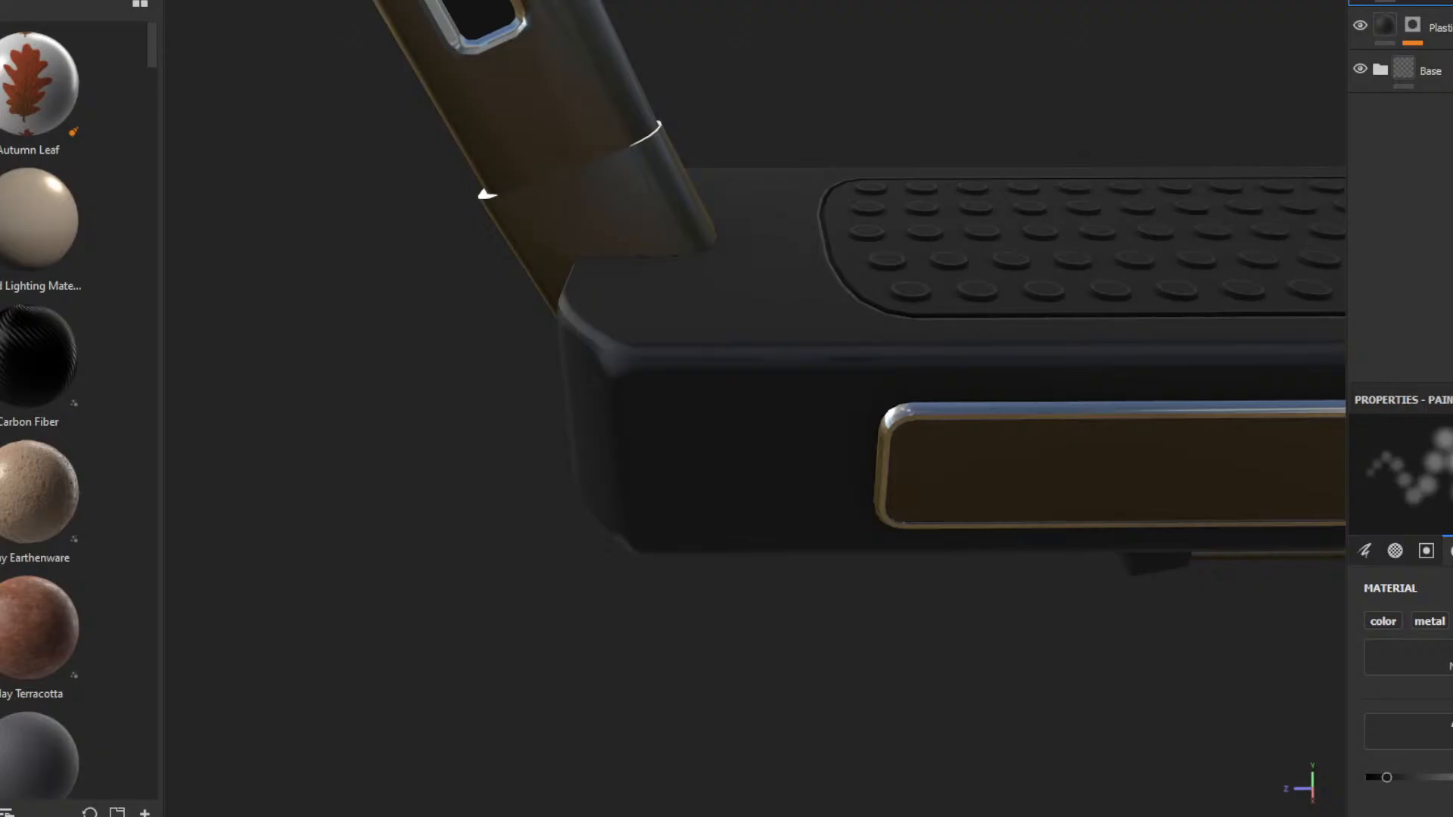
pyautogui.scroll(9, 1443, 703)
pyautogui.scroll(-1, 1443, 711)
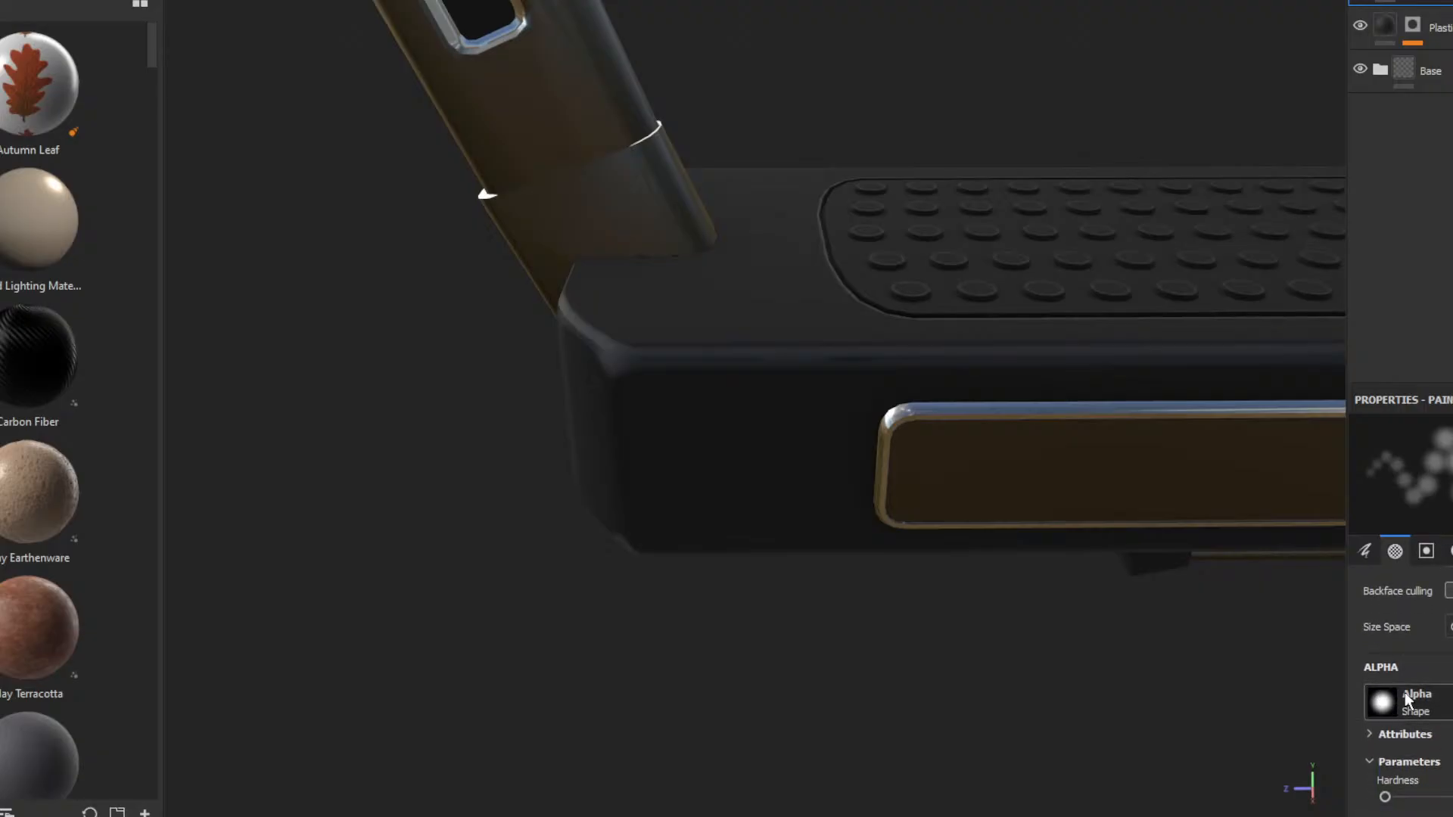
pyautogui.click(1407, 698)
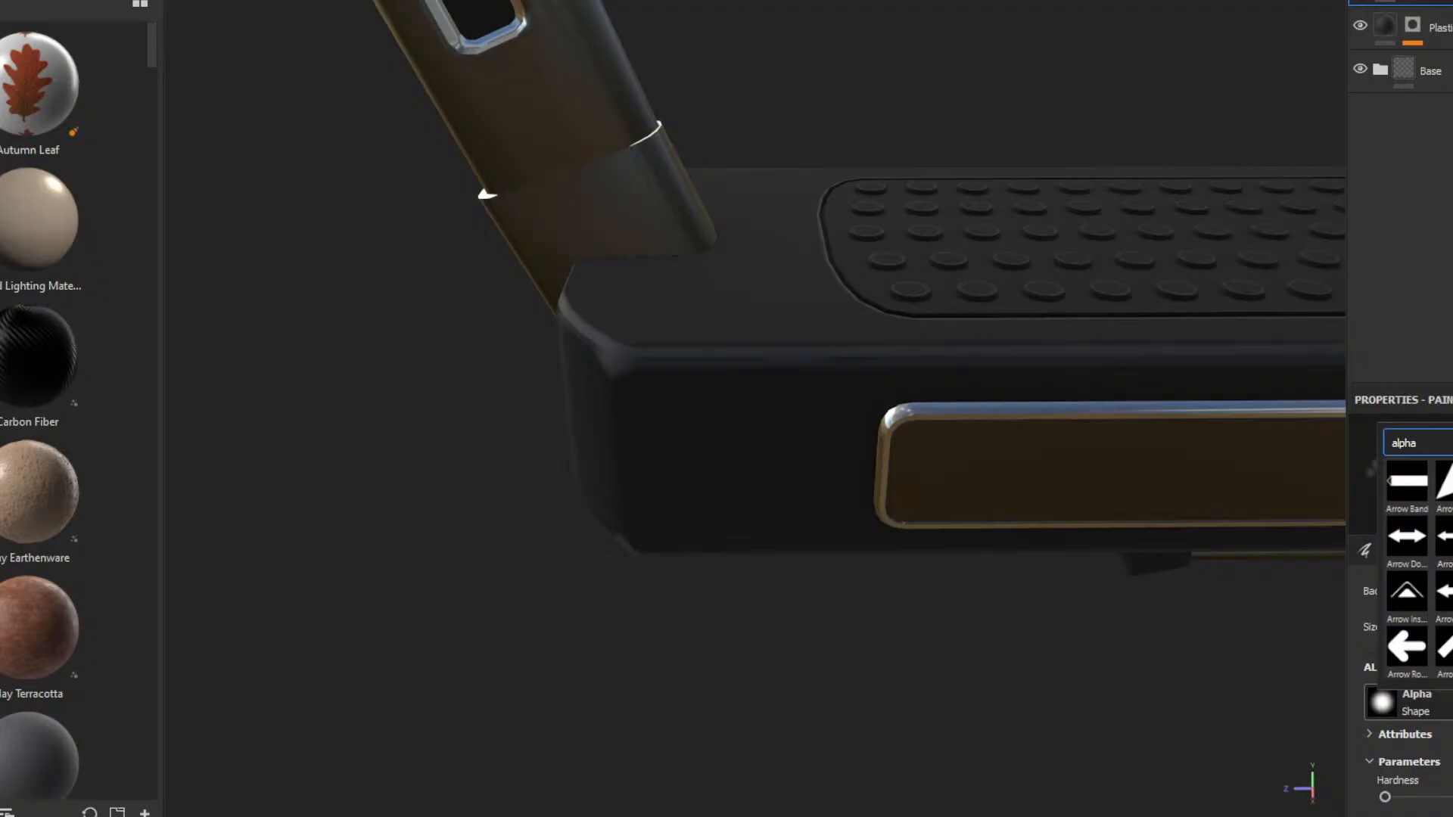
pyautogui.scroll(-10, 1418, 568)
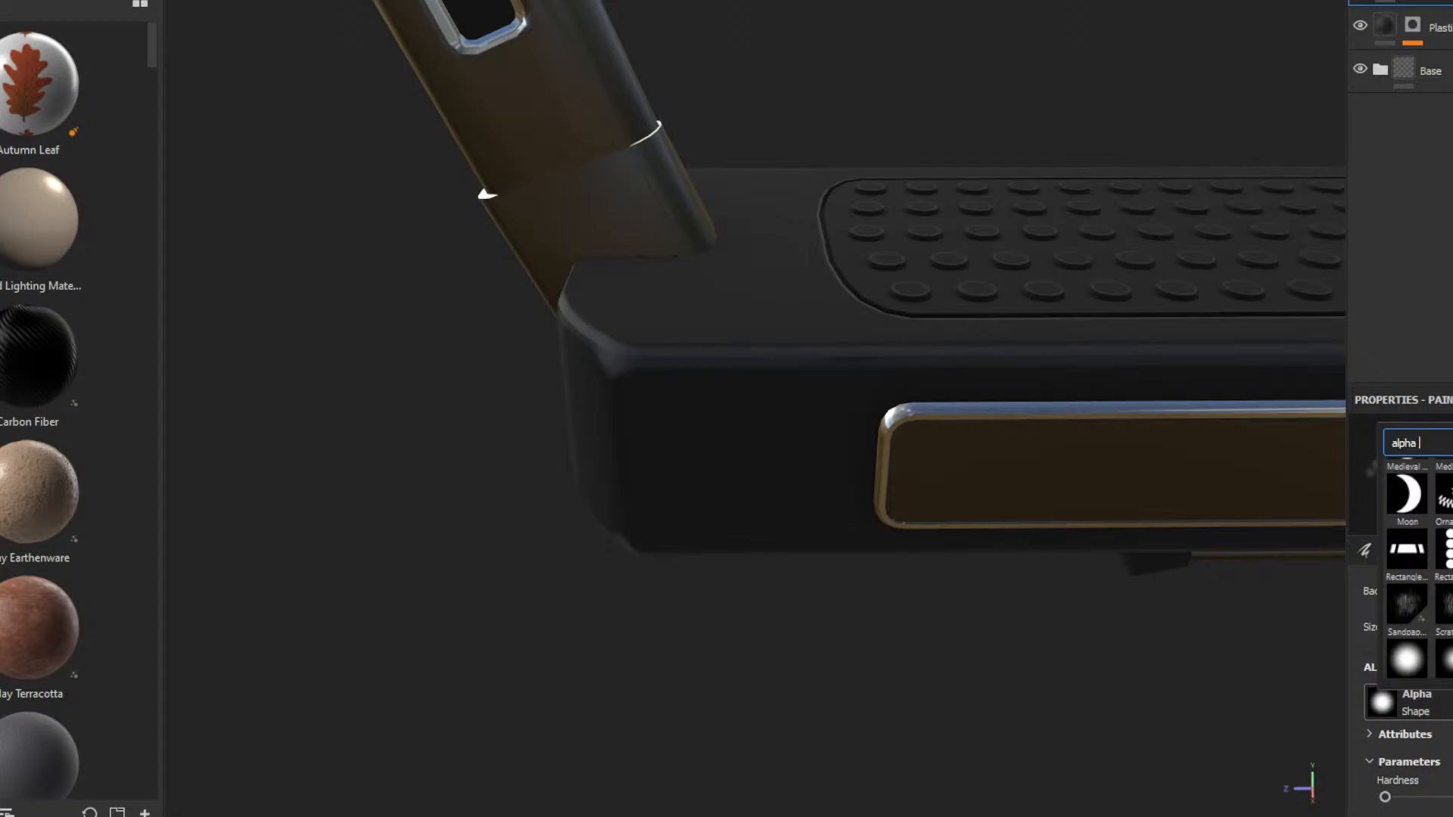
pyautogui.scroll(-10, 1419, 568)
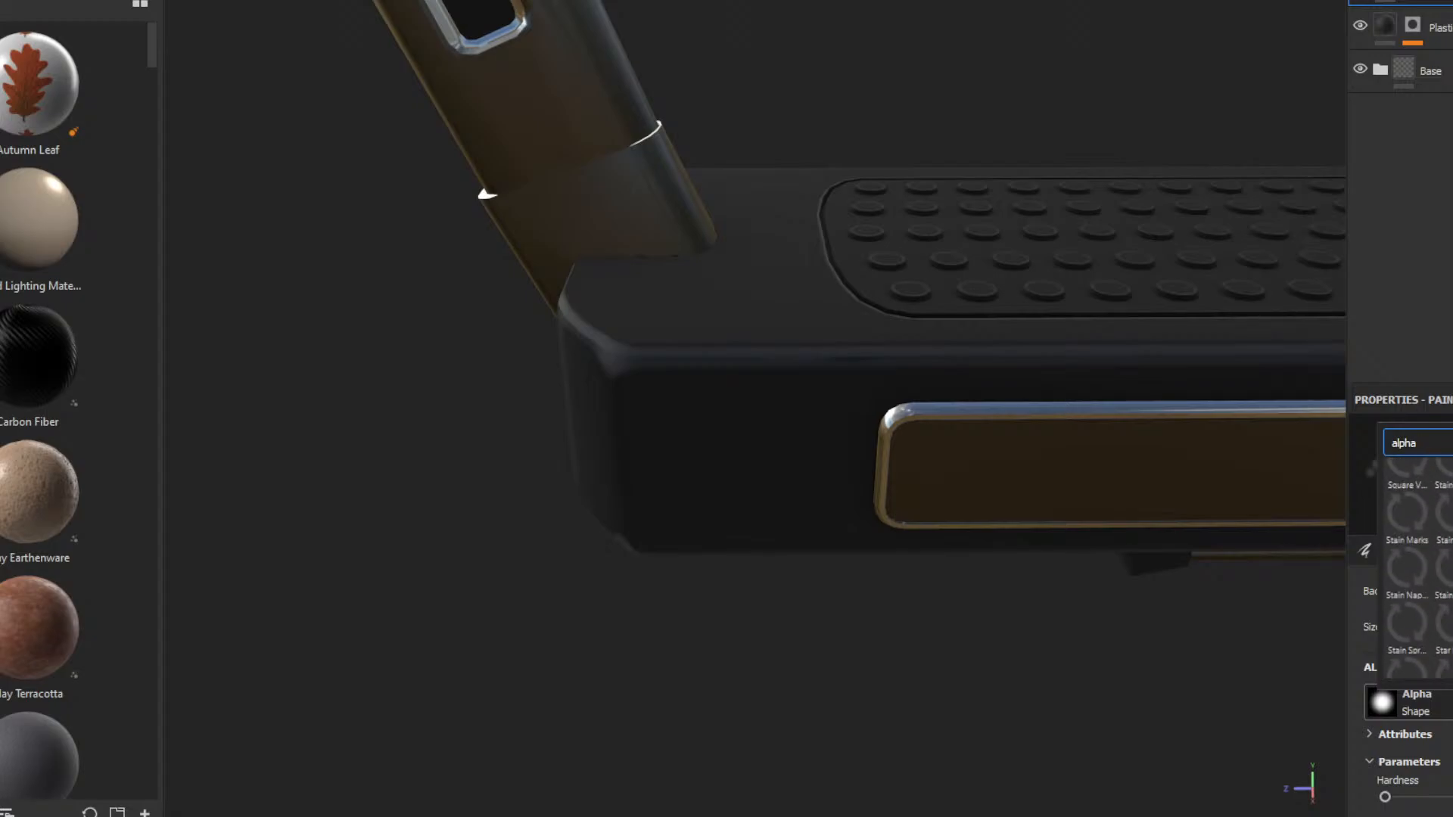
pyautogui.scroll(-3, 1415, 568)
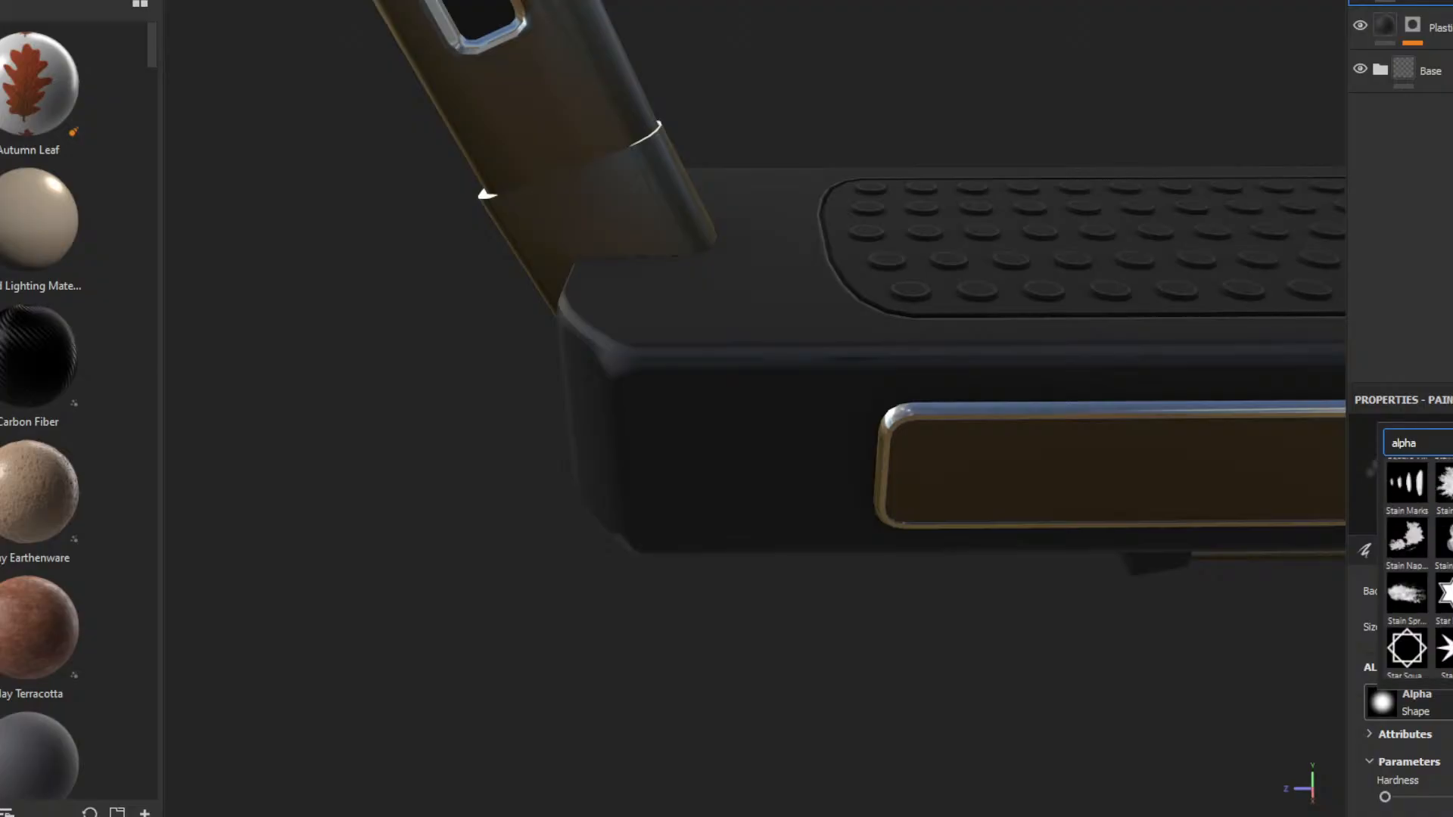
pyautogui.click(1448, 479)
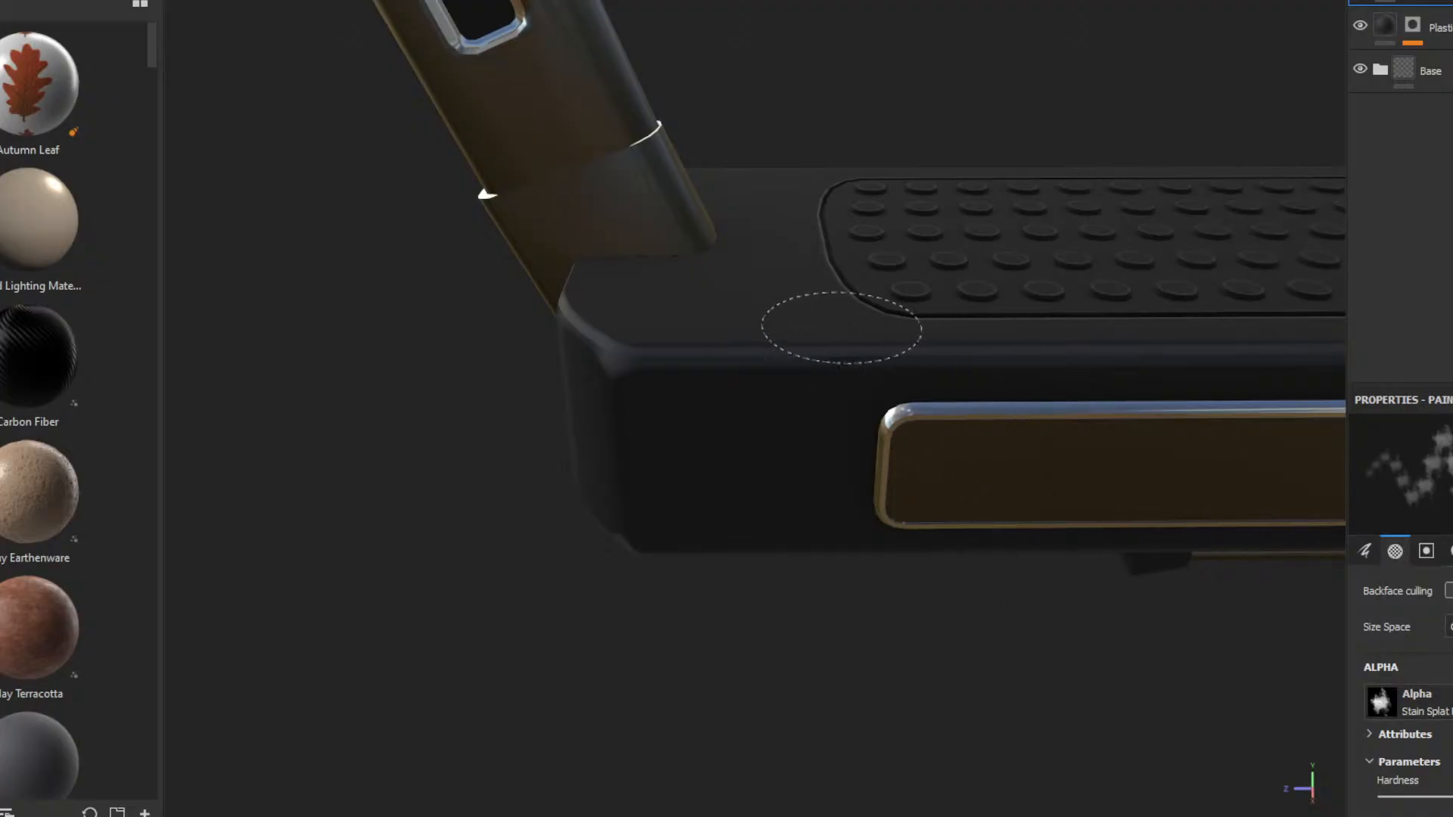
# - Isolate the Ambient occlusion channel in the viewport, with the column-to-deck joint in view
pyautogui.moveTo(836, 324)
pyautogui.keyDown('alt'); pyautogui.mouseDown()
pyautogui.moveTo(778, 334)
pyautogui.moveTo(791, 324)
pyautogui.mouseUp(); pyautogui.keyUp('alt')
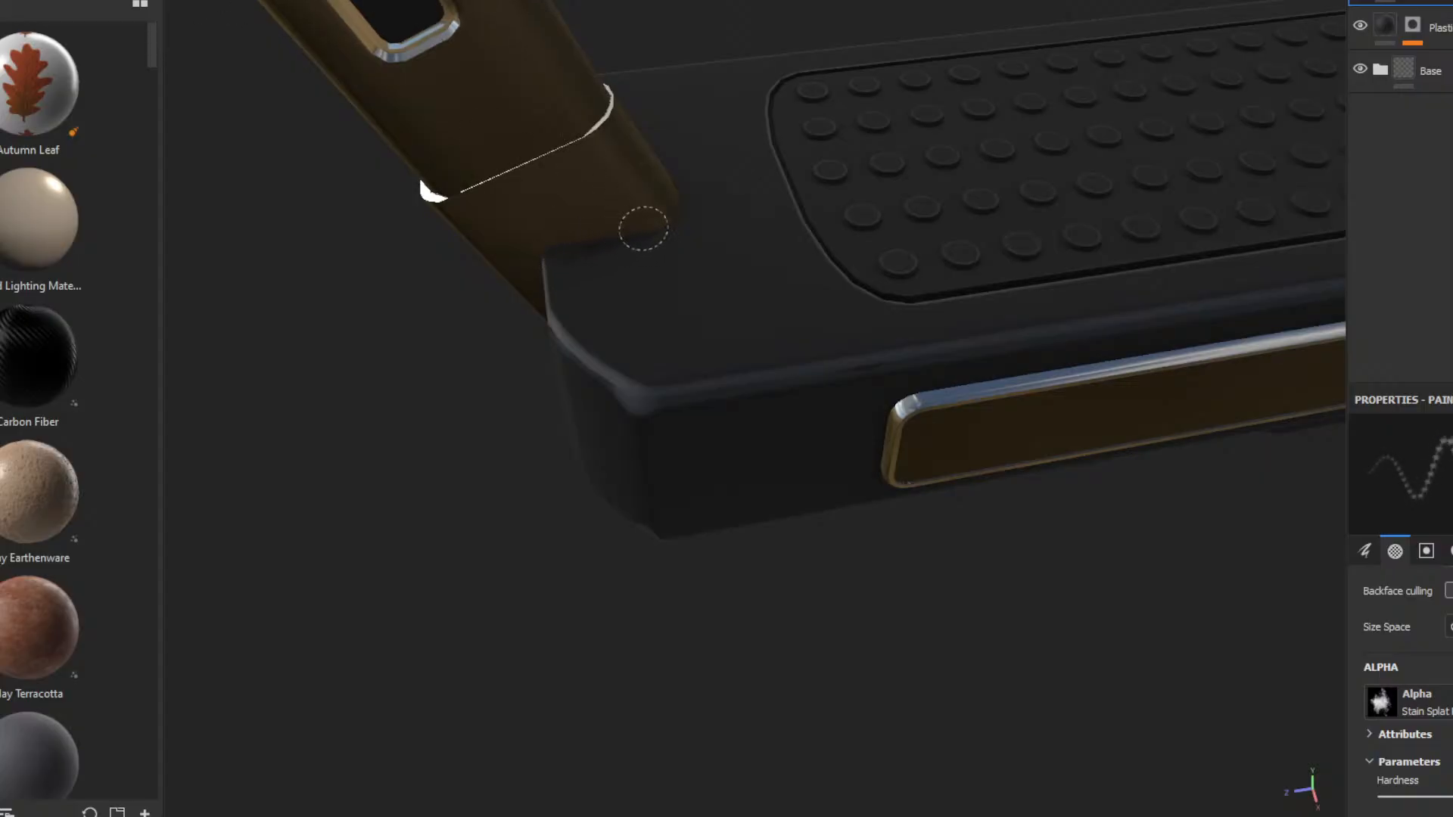
pyautogui.click(1286, 4)
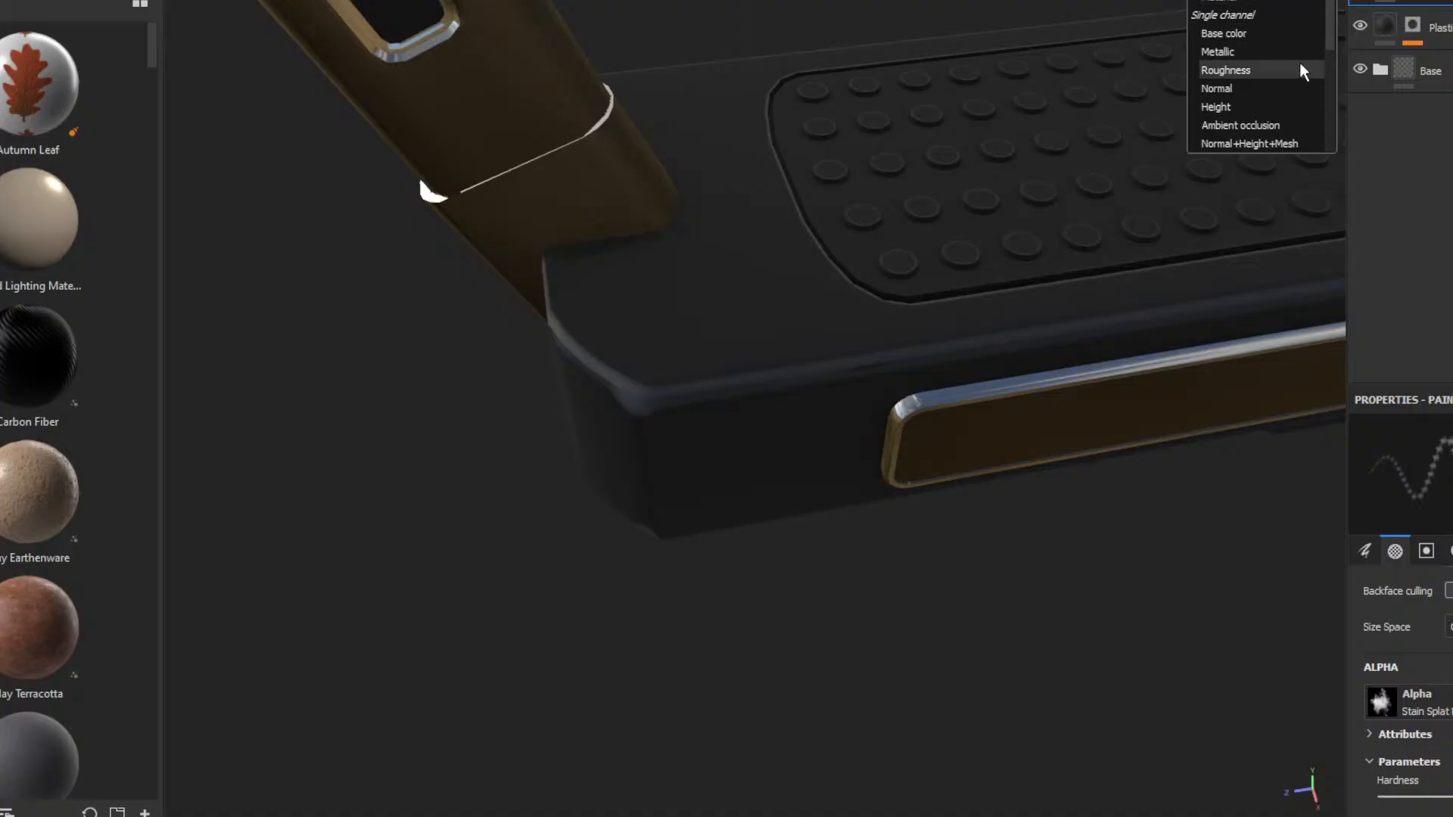
pyautogui.moveTo(1329, 23); pyautogui.dragTo(1328, 74)
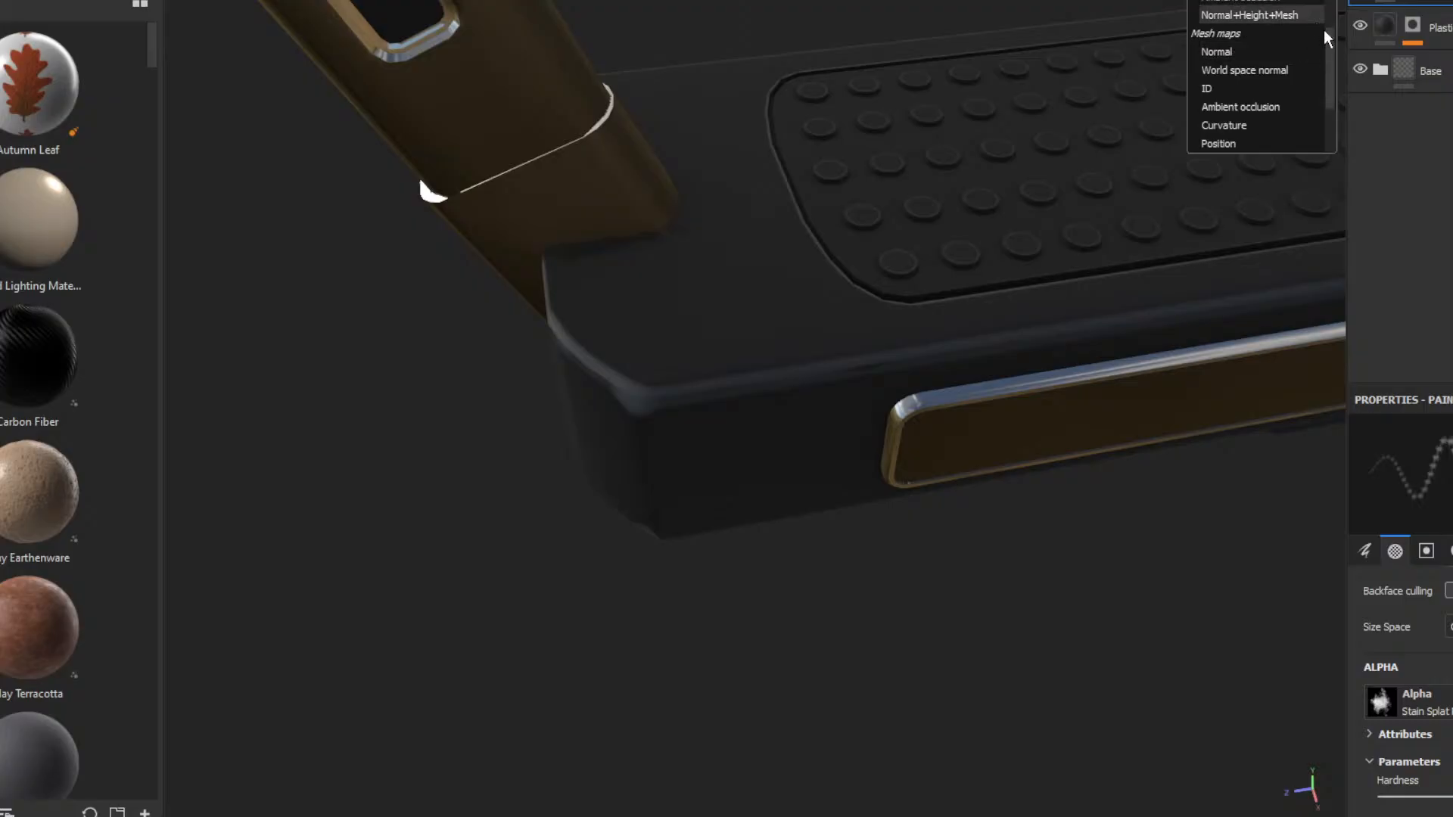
pyautogui.moveTo(1328, 49); pyautogui.dragTo(1332, 21)
pyautogui.scroll(1, 1287, 56)
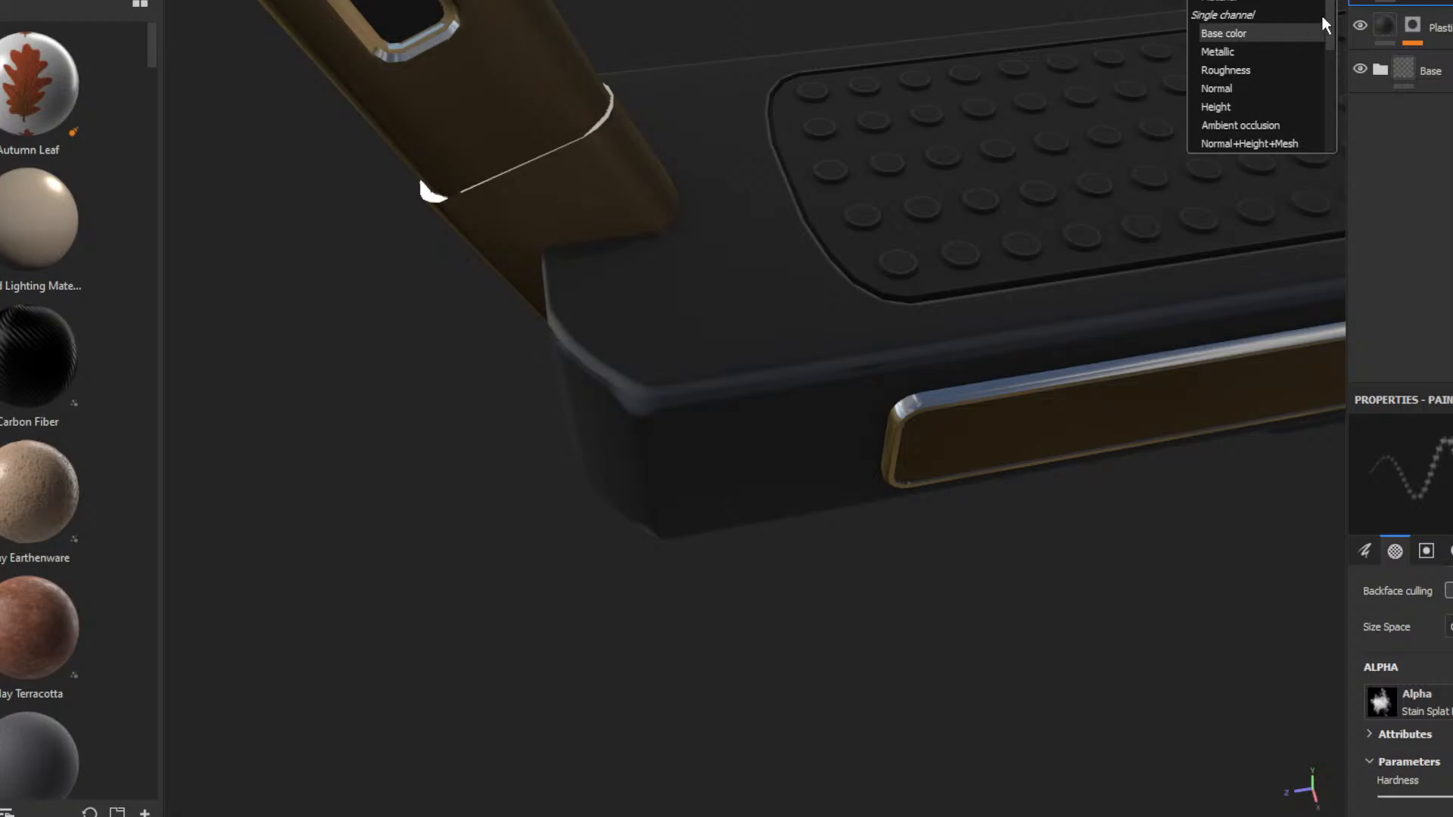
pyautogui.moveTo(1329, 34); pyautogui.dragTo(1324, 47)
pyautogui.click(1196, 52)
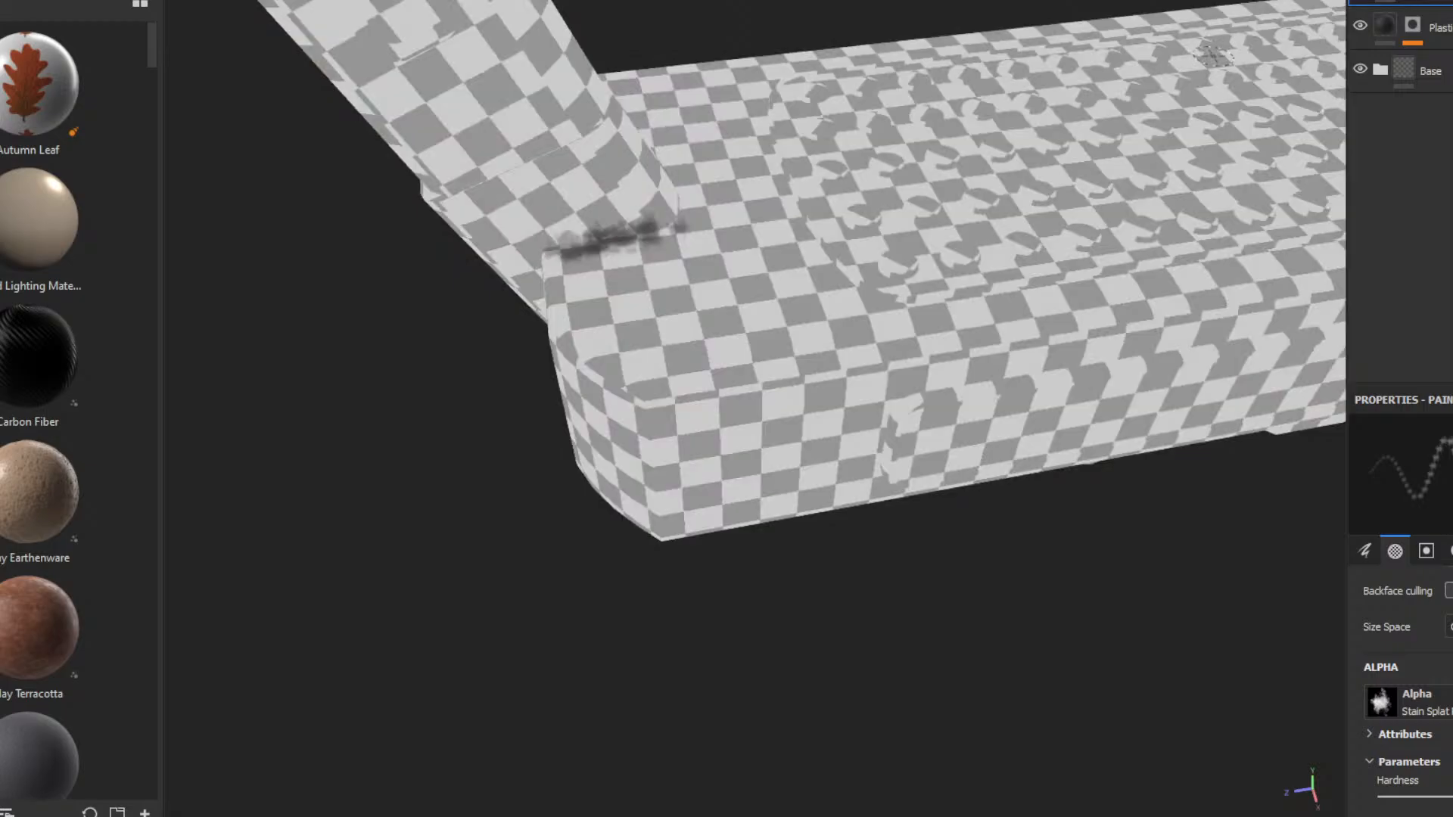
# - Paint ambient occlusion along the deck's top surface where both sides of the steering column meet it
pyautogui.moveTo(550, 246); pyautogui.dragTo(668, 223)
pyautogui.keyDown('alt'); pyautogui.moveTo(760, 208); pyautogui.dragTo(583, 330); pyautogui.keyUp('alt')
pyautogui.moveTo(664, 218)
pyautogui.mouseDown()
pyautogui.moveTo(709, 180)
pyautogui.moveTo(329, 195)
pyautogui.mouseUp()
pyautogui.moveTo(730, 142)
pyautogui.mouseDown()
pyautogui.moveTo(790, 137)
pyautogui.moveTo(560, 136)
pyautogui.mouseUp()
pyautogui.moveTo(787, 106)
pyautogui.mouseDown()
pyautogui.moveTo(908, 77)
pyautogui.moveTo(635, 89)
pyautogui.mouseUp()
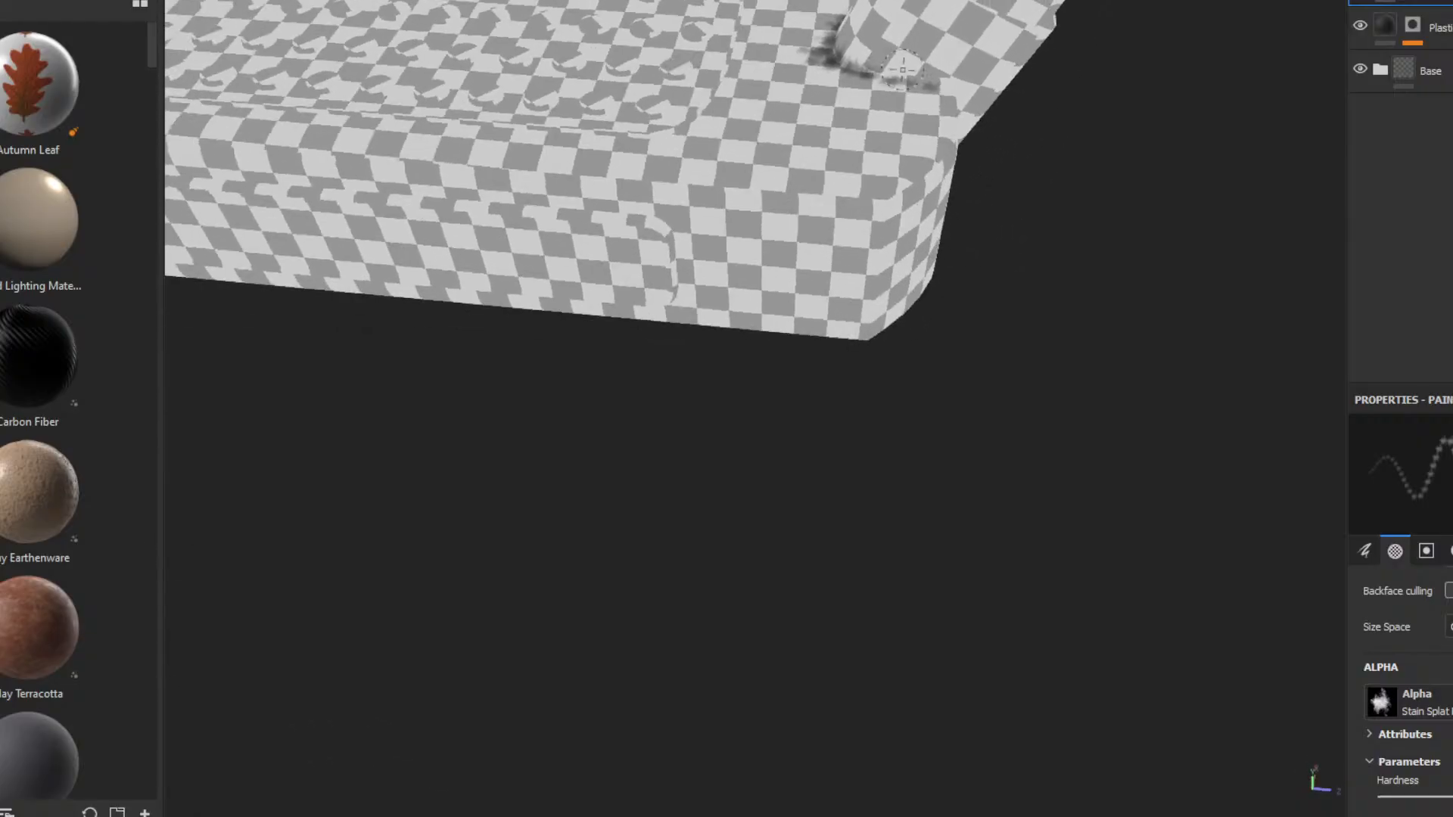
pyautogui.moveTo(859, 69); pyautogui.dragTo(945, 89)
# - Continue the ambient occlusion strokes down the deck's end face, around the lower end of the steering column
pyautogui.keyDown('alt'); pyautogui.moveTo(999, 140); pyautogui.dragTo(803, 64); pyautogui.keyUp('alt')
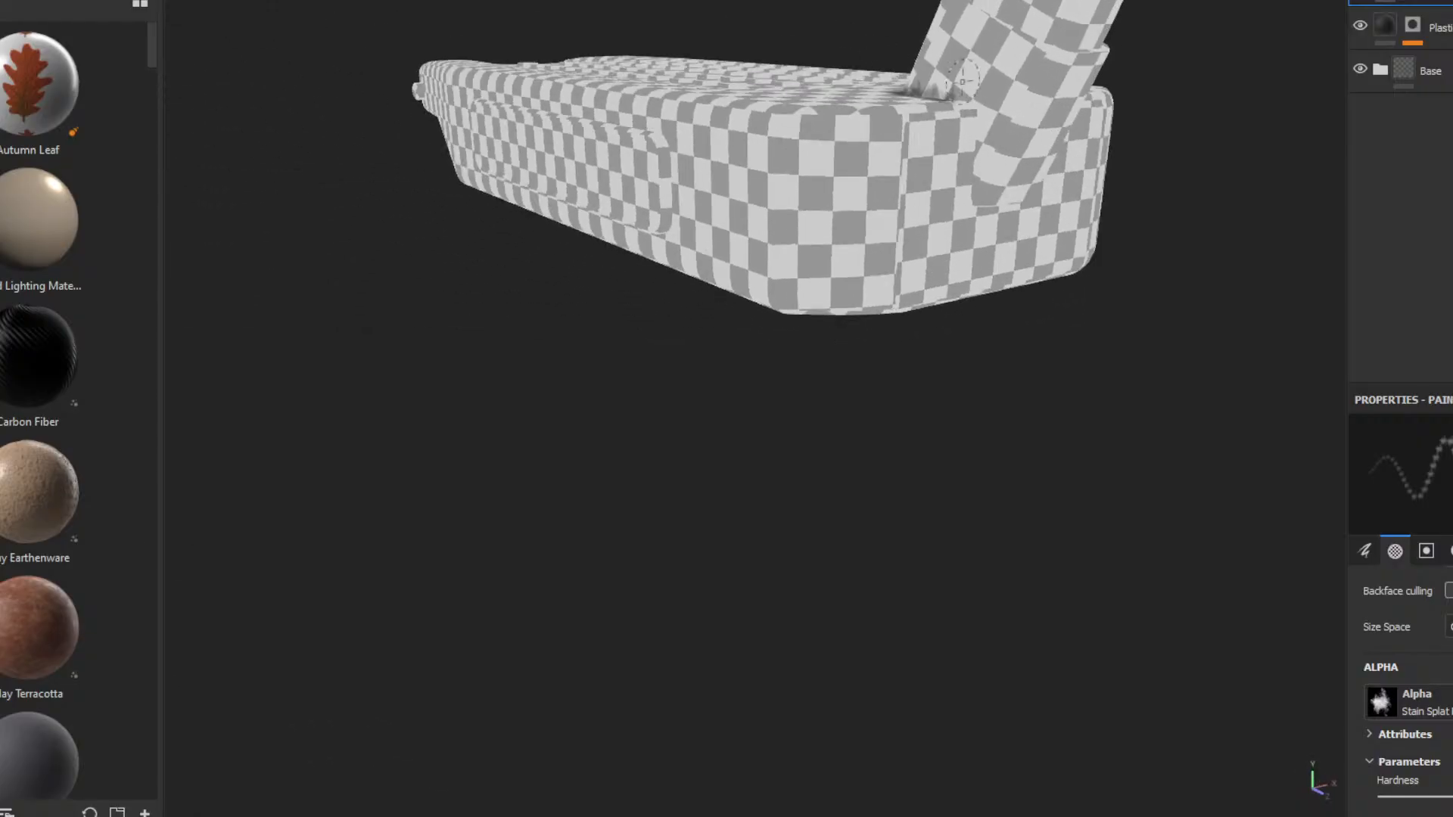
pyautogui.moveTo(961, 109)
pyautogui.mouseDown()
pyautogui.moveTo(1000, 198)
pyautogui.moveTo(896, 145)
pyautogui.mouseUp()
pyautogui.moveTo(958, 168)
pyautogui.mouseDown()
pyautogui.moveTo(976, 205)
pyautogui.moveTo(1047, 198)
pyautogui.mouseUp()
pyautogui.moveTo(1103, 240)
pyautogui.keyDown('alt'); pyautogui.mouseDown()
pyautogui.moveTo(984, 216)
pyautogui.moveTo(1049, 178)
pyautogui.moveTo(1047, 155)
pyautogui.moveTo(1015, 215)
pyautogui.moveTo(1045, 123)
pyautogui.mouseUp(); pyautogui.keyUp('alt')
pyautogui.keyDown('alt'); pyautogui.moveTo(1048, 162); pyautogui.dragTo(1017, 219); pyautogui.keyUp('alt')
pyautogui.moveTo(1060, 120)
pyautogui.mouseDown()
pyautogui.moveTo(1048, 115)
pyautogui.moveTo(1068, 96)
pyautogui.mouseUp()
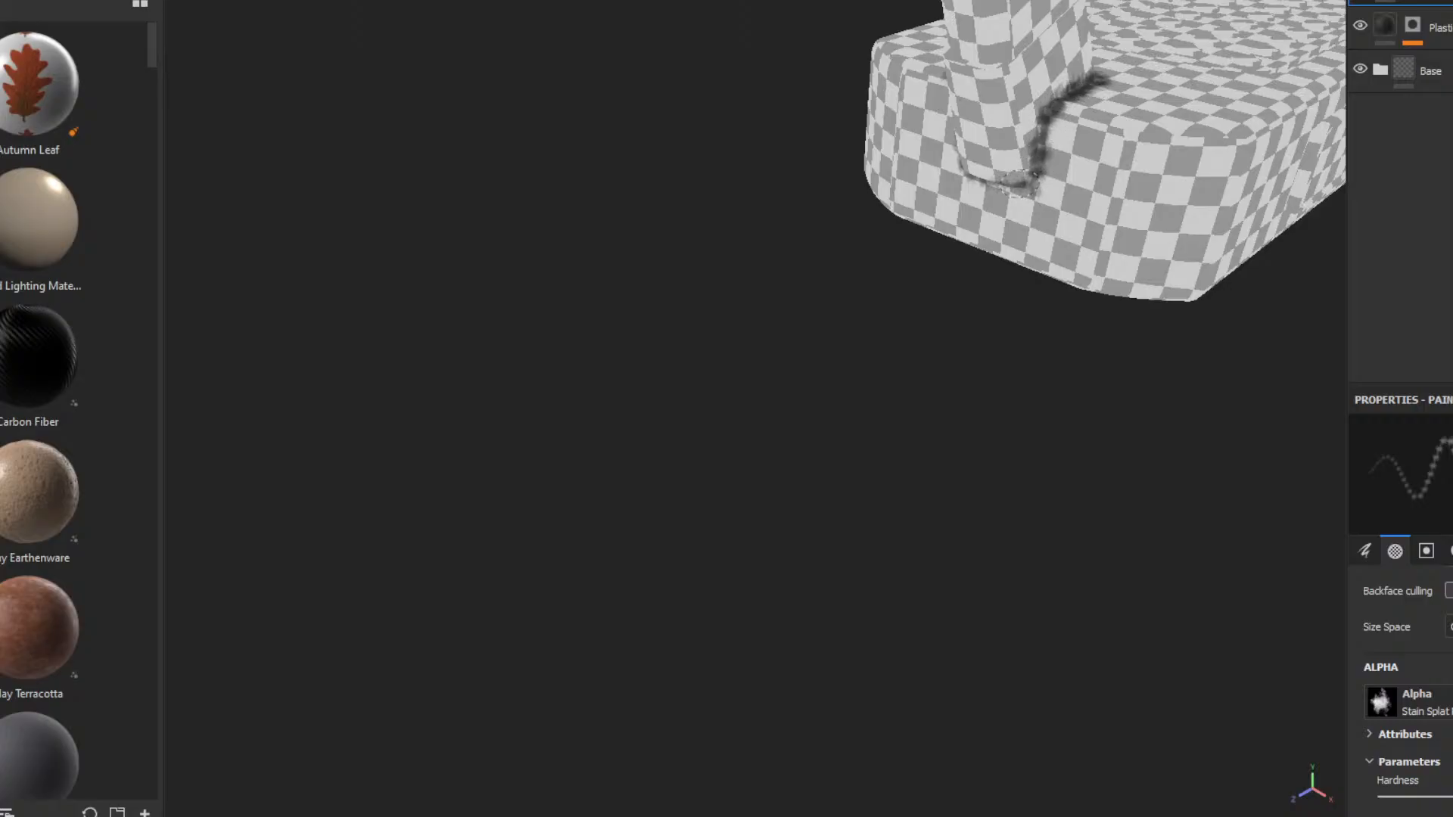
# - Fill the gaps in the painted ambient occlusion around the column base and strengthen it along the end-face joint
pyautogui.moveTo(1011, 208)
pyautogui.keyDown('alt'); pyautogui.mouseDown()
pyautogui.moveTo(1068, 174)
pyautogui.moveTo(1007, 186)
pyautogui.moveTo(1152, 191)
pyautogui.mouseUp(); pyautogui.keyUp('alt')
pyautogui.moveTo(892, 112)
pyautogui.keyDown('alt'); pyautogui.mouseDown()
pyautogui.moveTo(934, 100)
pyautogui.moveTo(1165, 170)
pyautogui.mouseUp(); pyautogui.keyUp('alt')
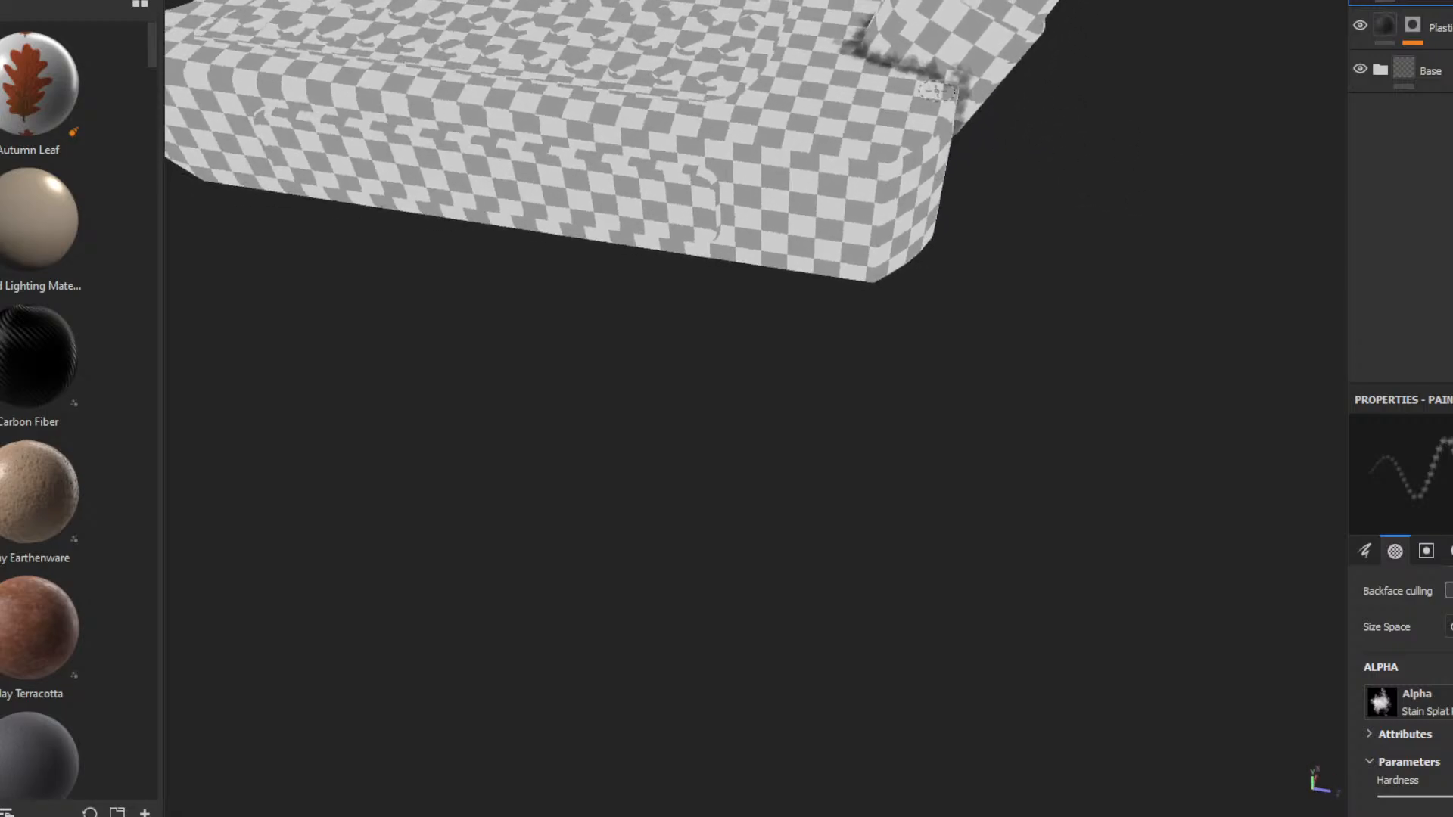
pyautogui.keyDown('alt'); pyautogui.moveTo(935, 75); pyautogui.dragTo(879, 55); pyautogui.keyUp('alt')
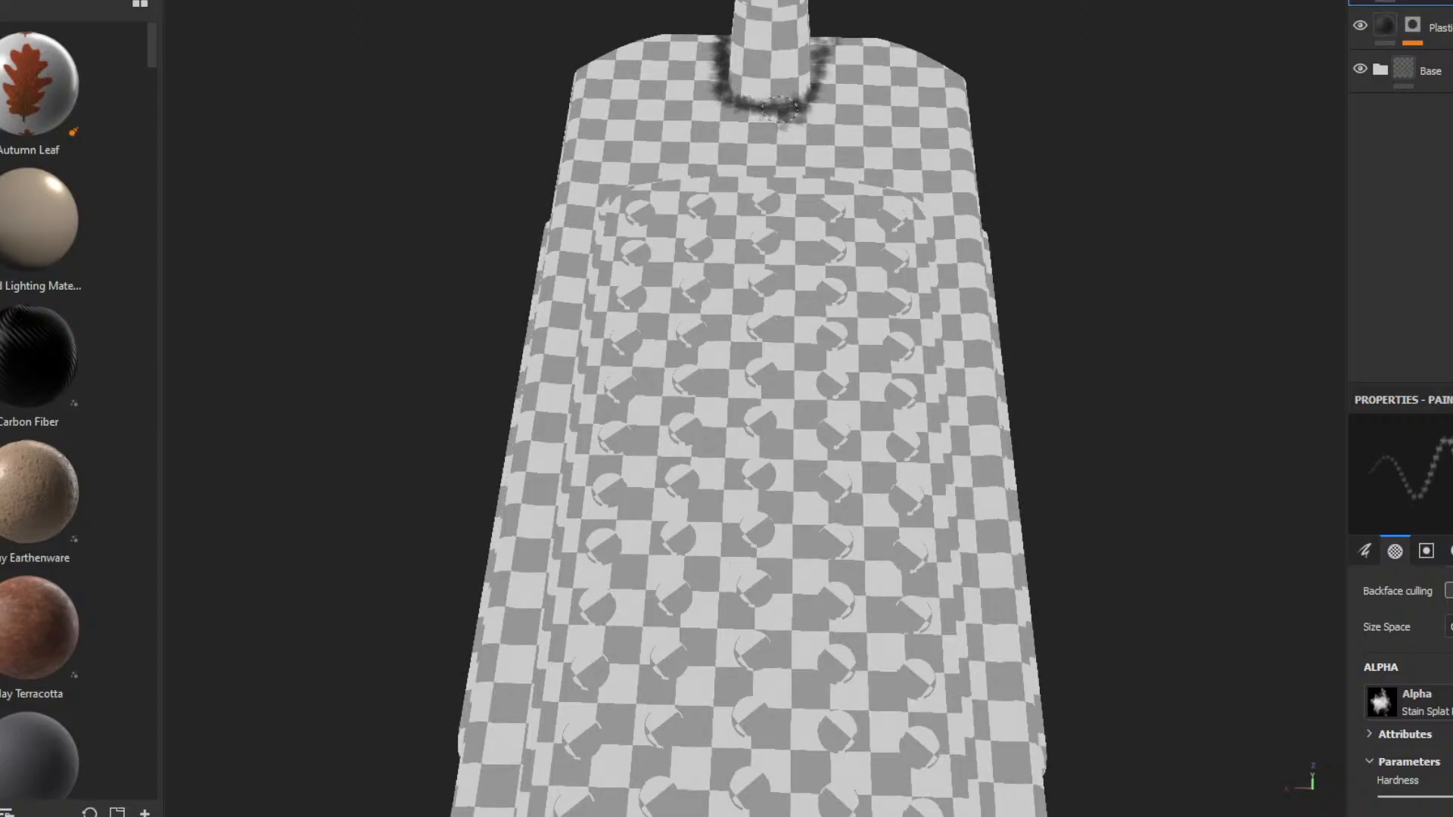
pyautogui.keyDown('alt'); pyautogui.moveTo(761, 102); pyautogui.dragTo(827, 83); pyautogui.keyUp('alt')
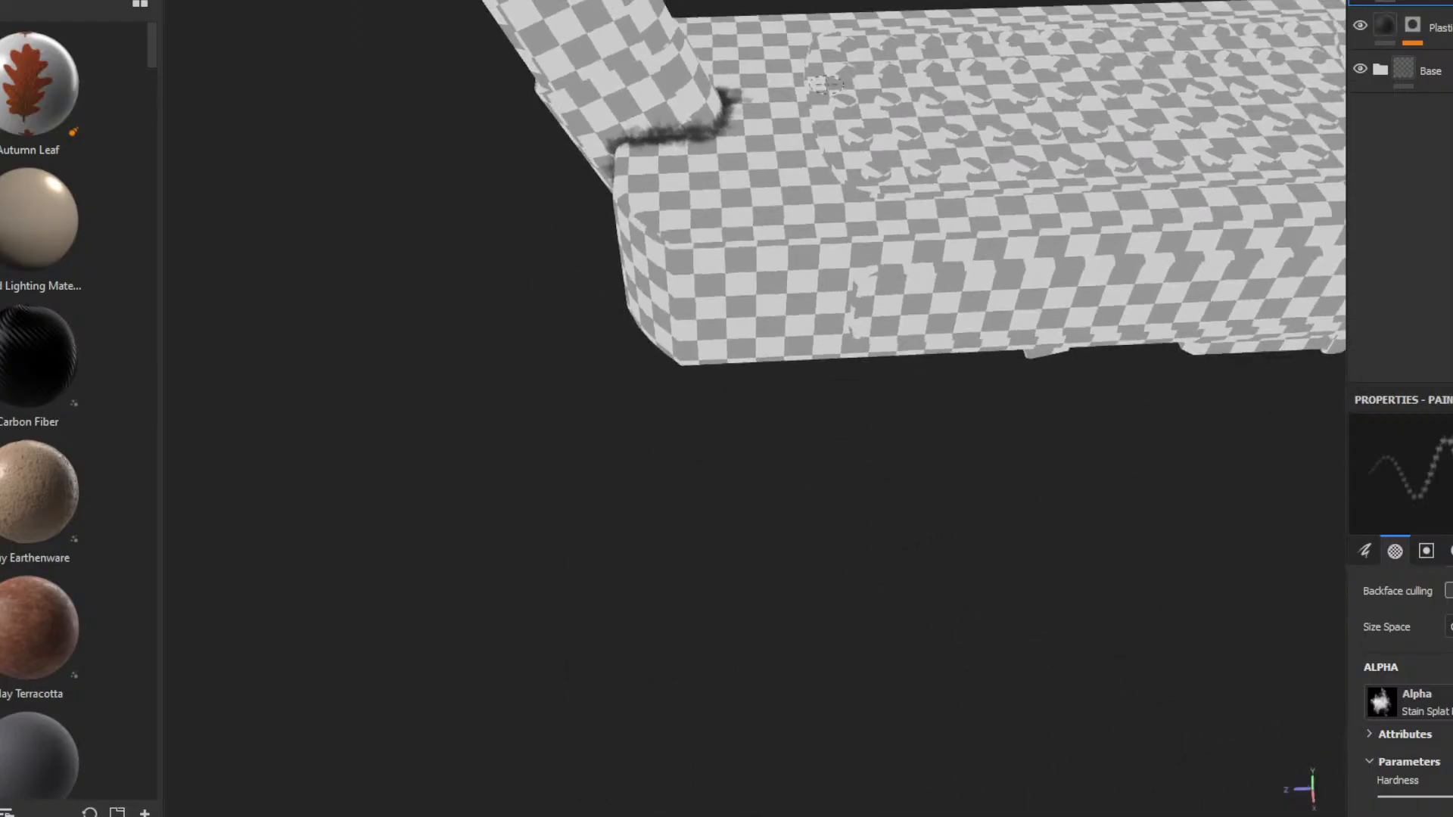
pyautogui.keyDown('alt'); pyautogui.moveTo(681, 142); pyautogui.dragTo(777, 44); pyautogui.keyUp('alt')
pyautogui.keyDown('alt'); pyautogui.moveTo(833, 382); pyautogui.dragTo(776, 314, button='right'); pyautogui.keyUp('alt')
pyautogui.moveTo(729, 253)
pyautogui.mouseDown()
pyautogui.moveTo(781, 235)
pyautogui.moveTo(745, 140)
pyautogui.mouseUp()
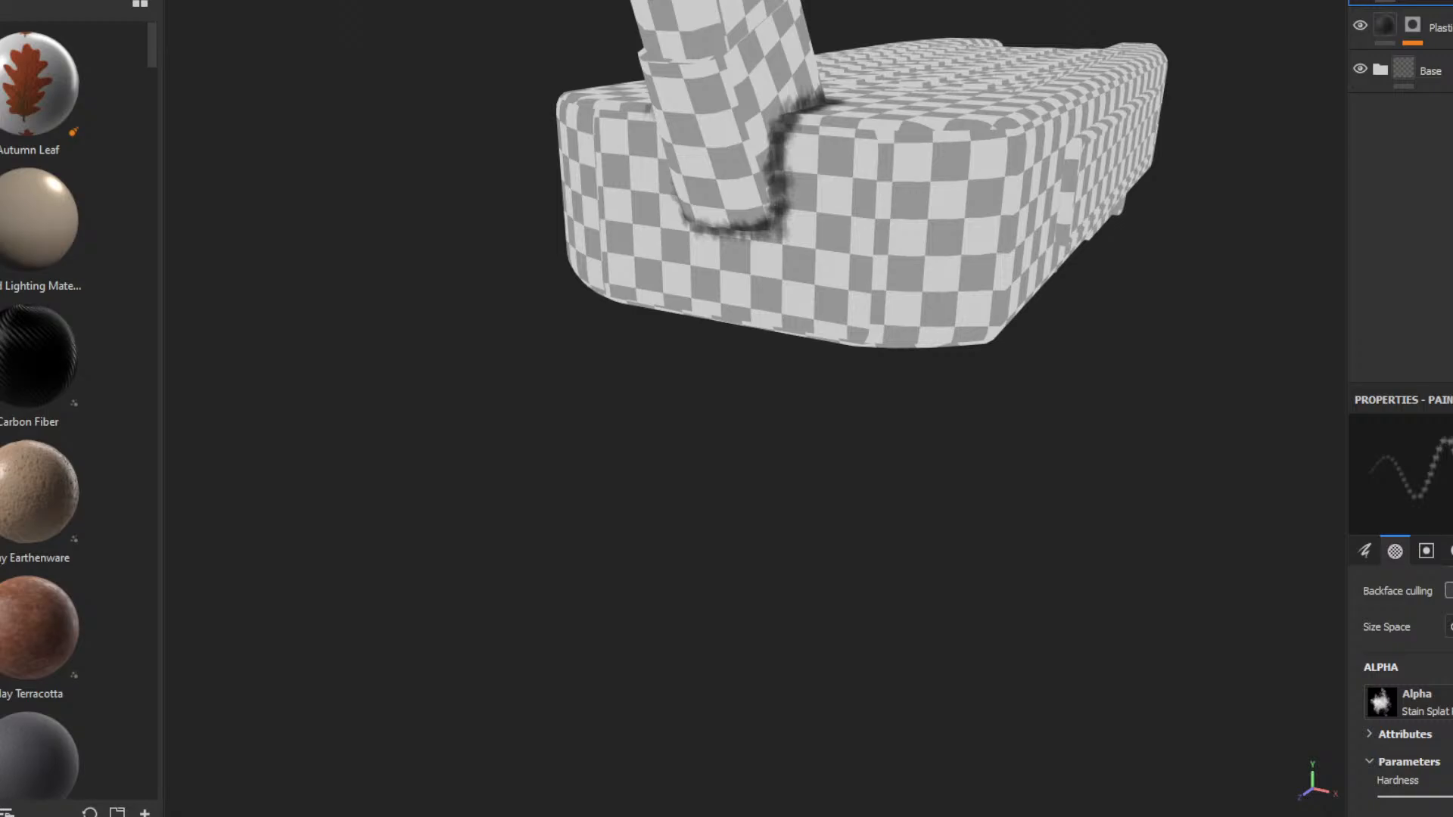
# - Return the viewport to the full material display and examine the painted shading around the column base from several sides
pyautogui.click(1273, 3)
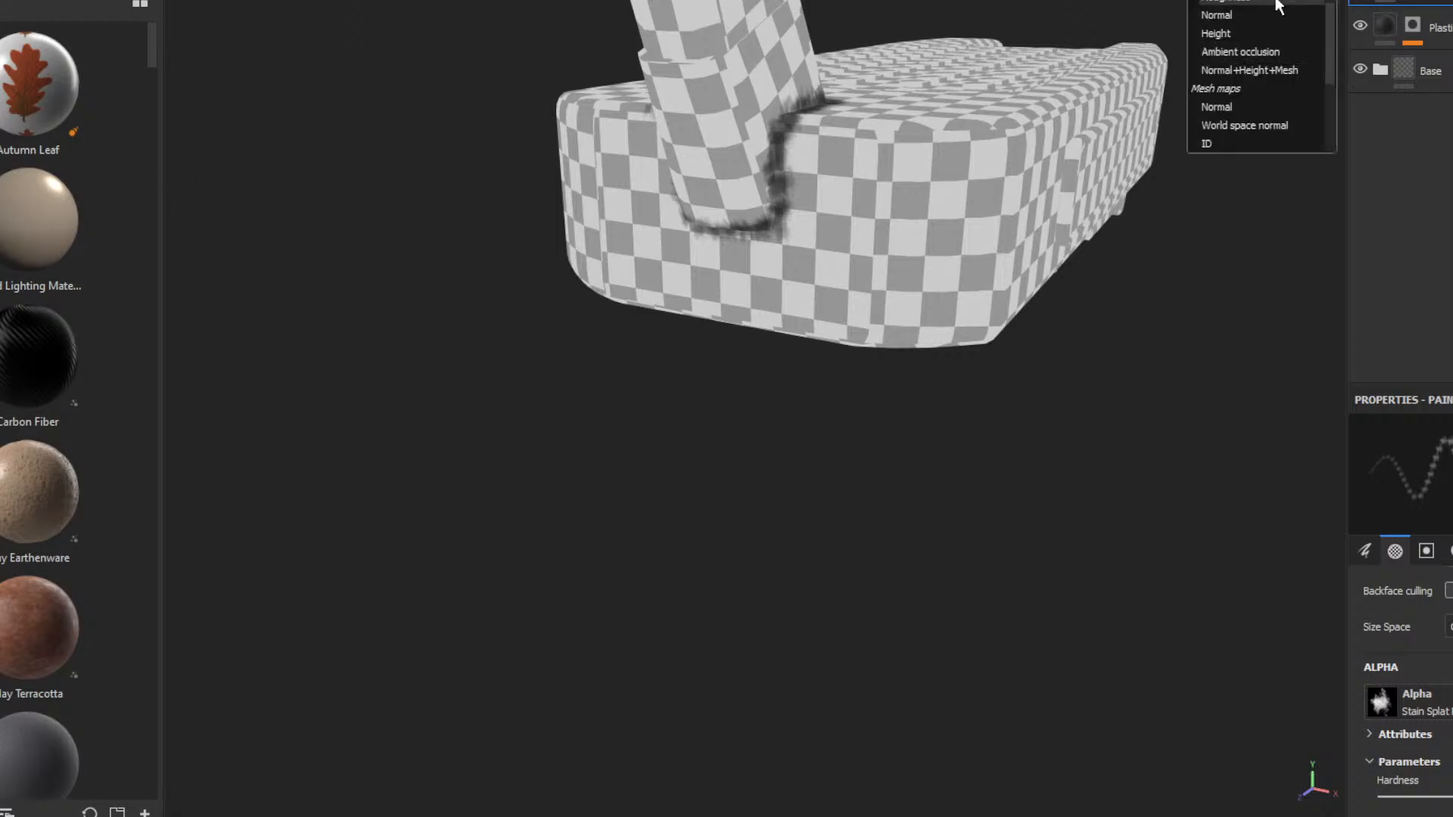
pyautogui.scroll(3, 1272, 4)
pyautogui.click(1258, 3)
pyautogui.keyDown('alt'); pyautogui.moveTo(1004, 121); pyautogui.dragTo(767, 207); pyautogui.keyUp('alt')
pyautogui.moveTo(742, 212)
pyautogui.keyDown('shift'); pyautogui.mouseDown(button='right')
pyautogui.moveTo(778, 214)
pyautogui.moveTo(742, 214)
pyautogui.mouseUp(button='right'); pyautogui.keyUp('shift')
pyautogui.keyDown('alt'); pyautogui.moveTo(742, 215); pyautogui.dragTo(973, 149); pyautogui.keyUp('alt')
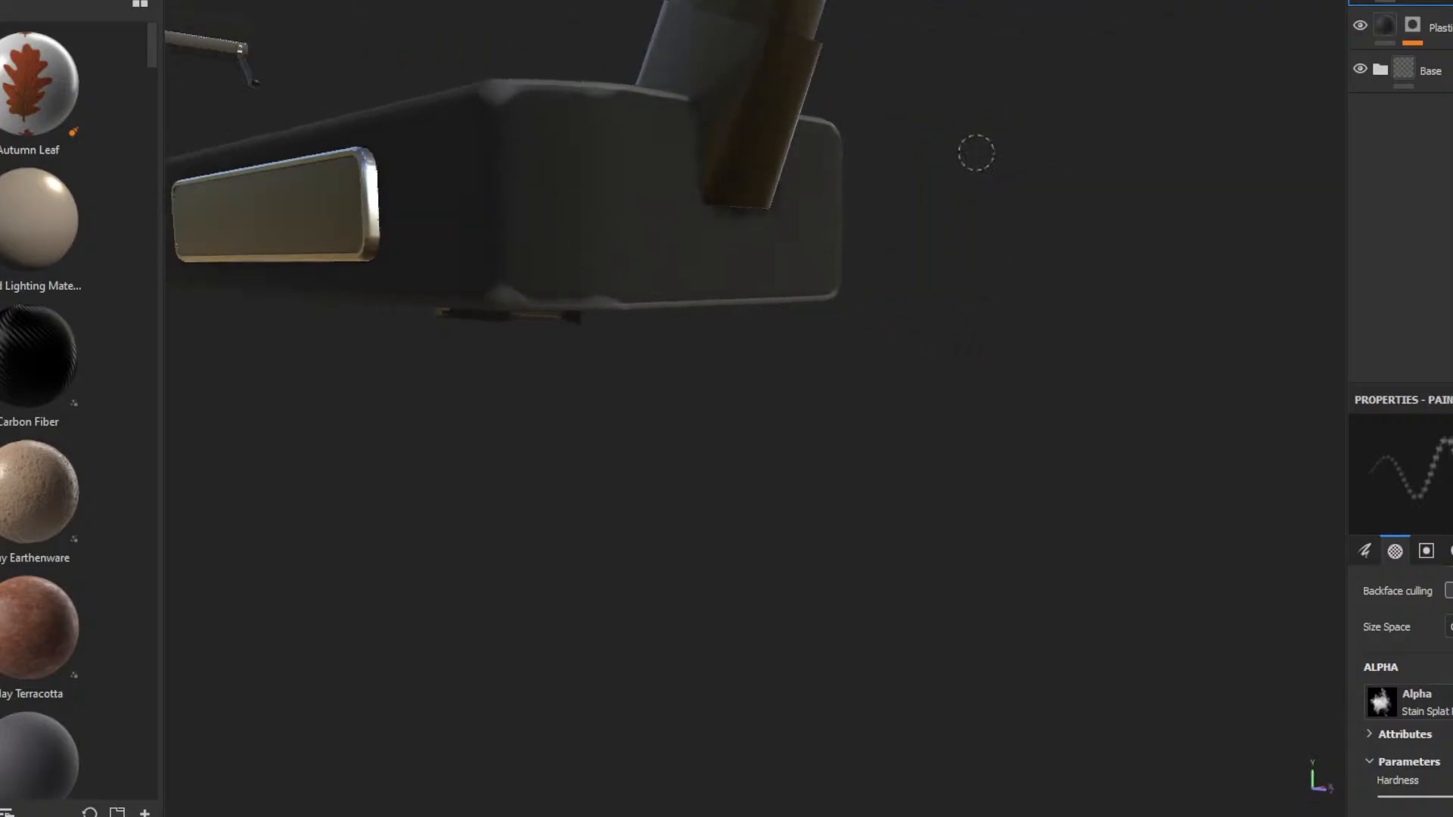
pyautogui.moveTo(787, 166)
pyautogui.keyDown('alt'); pyautogui.mouseDown()
pyautogui.moveTo(636, 171)
pyautogui.moveTo(726, 152)
pyautogui.mouseUp(); pyautogui.keyUp('alt')
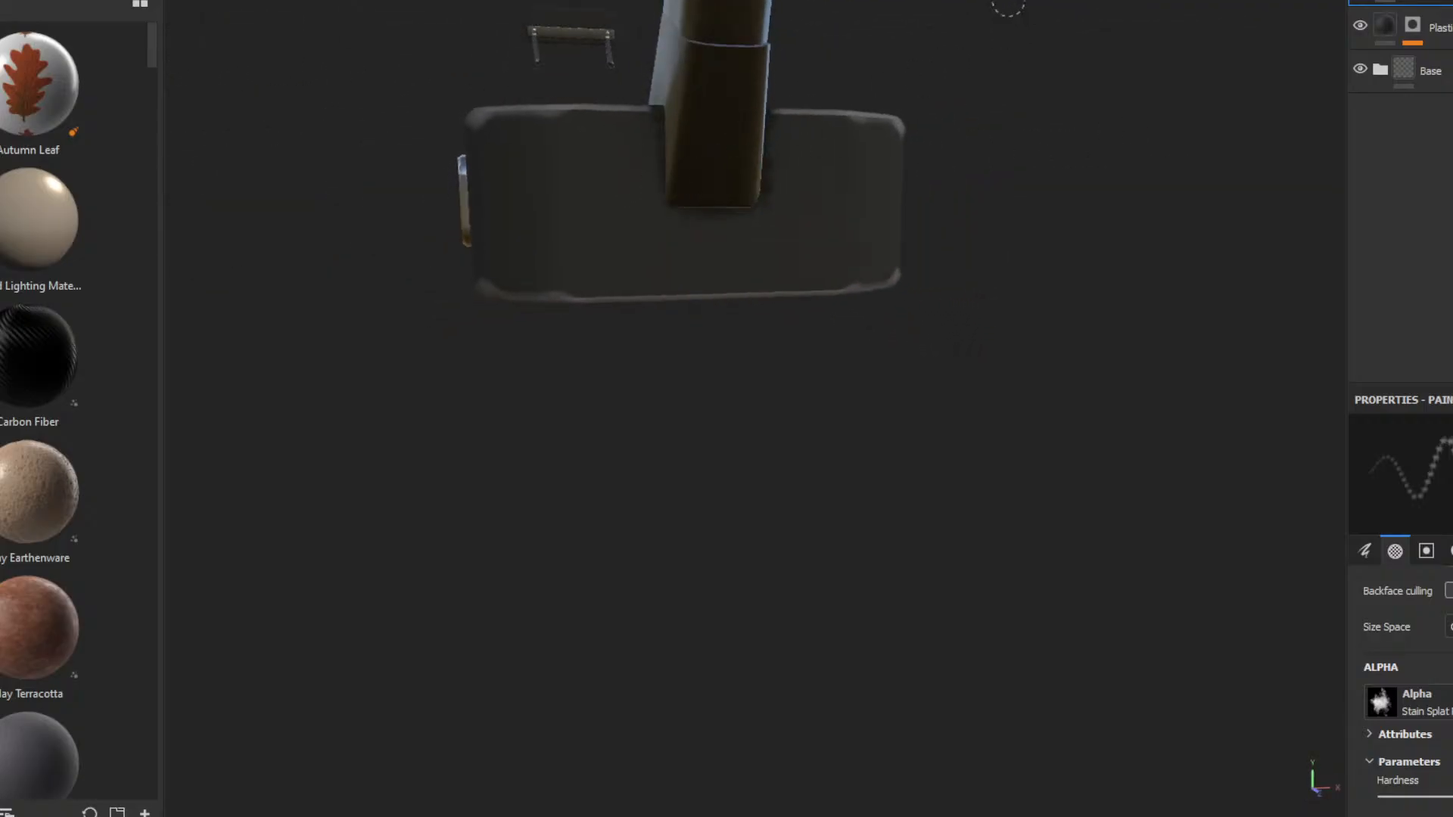
pyautogui.moveTo(943, 9)
pyautogui.keyDown('alt'); pyautogui.mouseDown()
pyautogui.moveTo(911, 46)
pyautogui.moveTo(996, 159)
pyautogui.moveTo(811, 170)
pyautogui.mouseUp(); pyautogui.keyUp('alt')
pyautogui.keyDown('alt'); pyautogui.moveTo(1111, 57); pyautogui.dragTo(886, 88); pyautogui.keyUp('alt')
pyautogui.keyDown('alt'); pyautogui.moveTo(991, 106); pyautogui.dragTo(1041, 156, button='middle'); pyautogui.keyUp('alt')
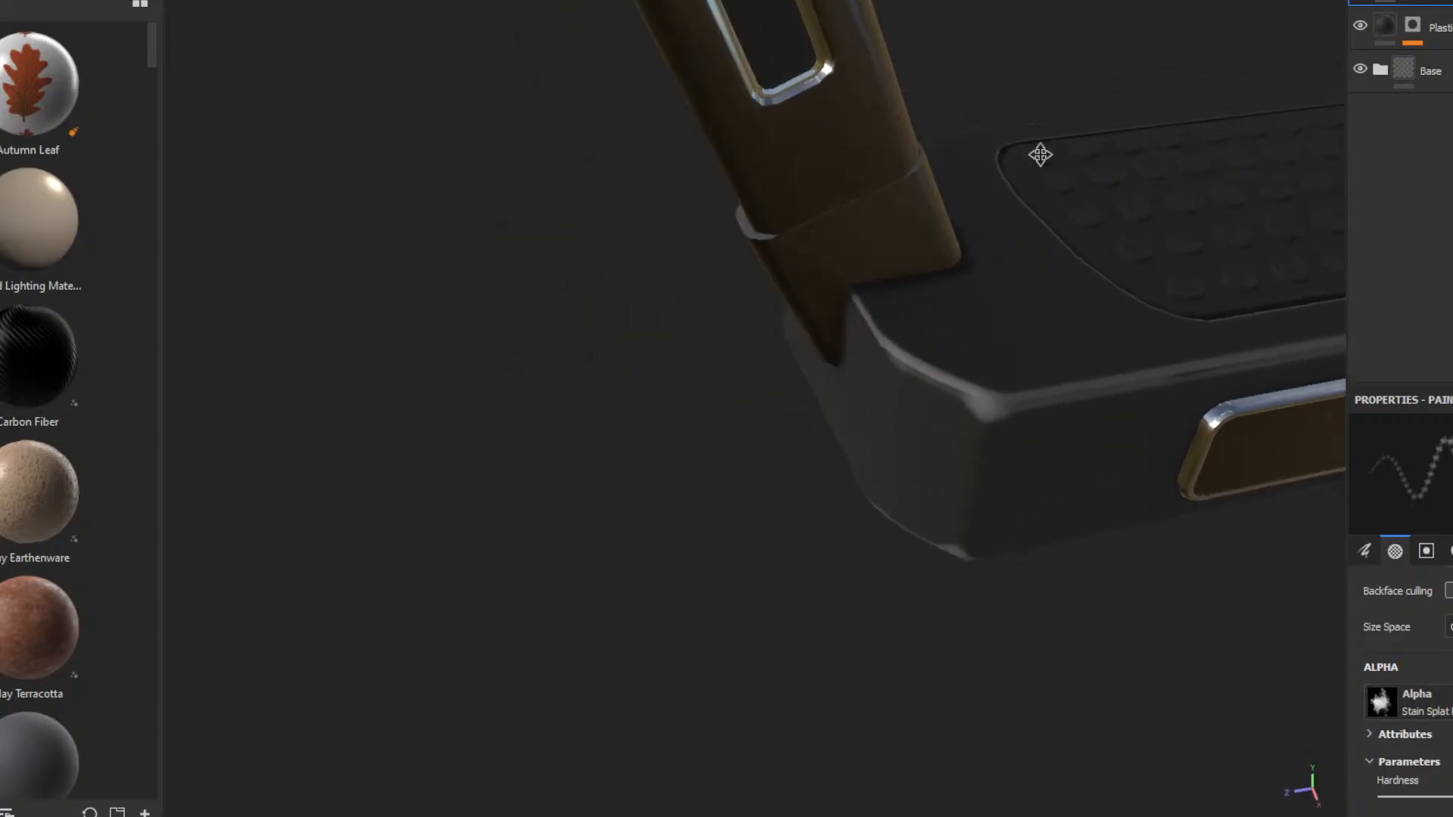
pyautogui.keyDown('alt'); pyautogui.moveTo(1041, 156); pyautogui.dragTo(850, 169); pyautogui.keyUp('alt')
pyautogui.moveTo(849, 169)
pyautogui.keyDown('alt'); pyautogui.mouseDown(button='right')
pyautogui.moveTo(672, 209)
pyautogui.moveTo(811, 198)
pyautogui.mouseUp(button='right'); pyautogui.keyUp('alt')
pyautogui.keyDown('alt'); pyautogui.moveTo(811, 197); pyautogui.dragTo(946, 144); pyautogui.keyUp('alt')
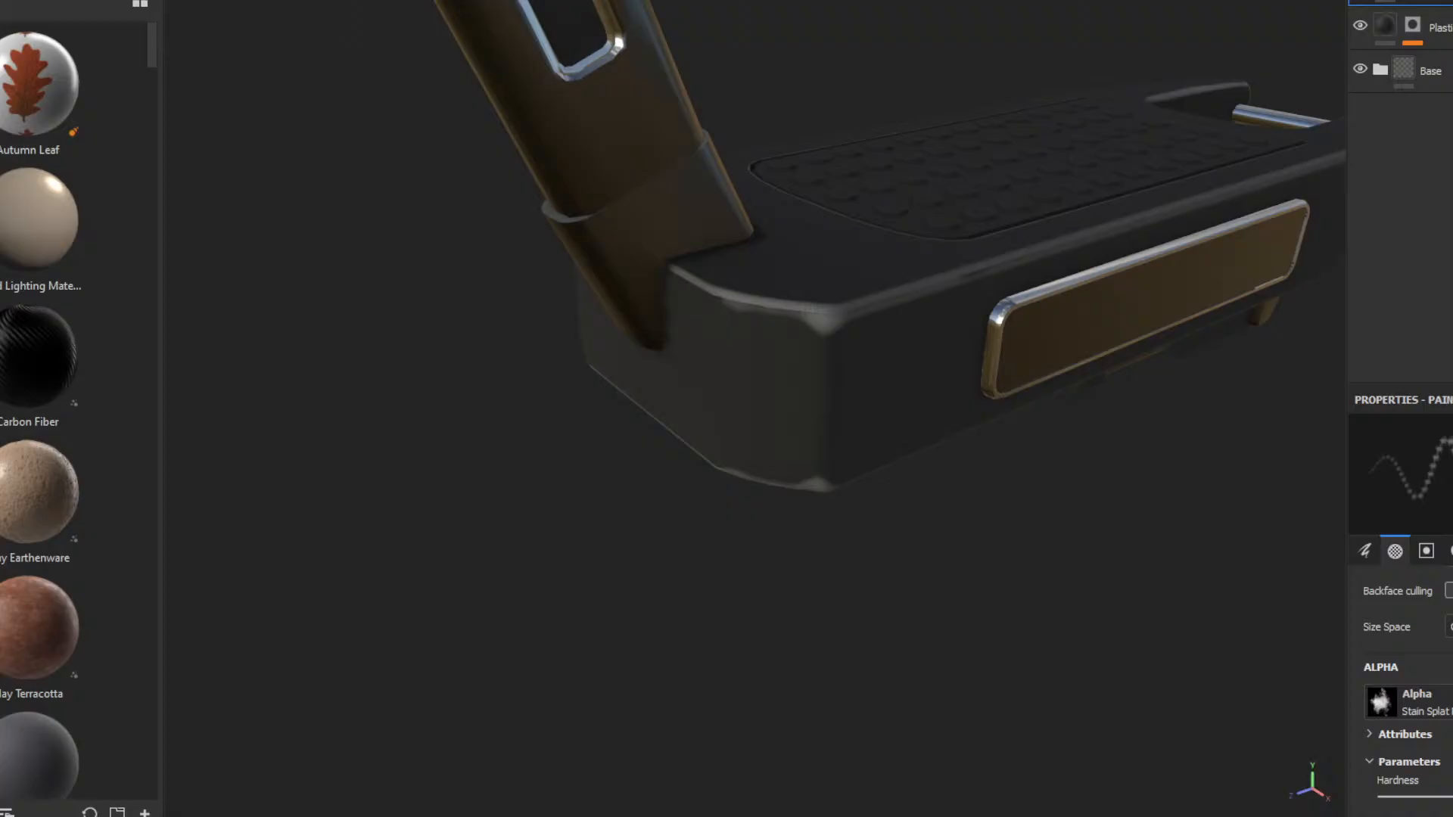
# - Isolate the Base color channel and inspect the joint between the steering column and the deck
pyautogui.click(1271, 1)
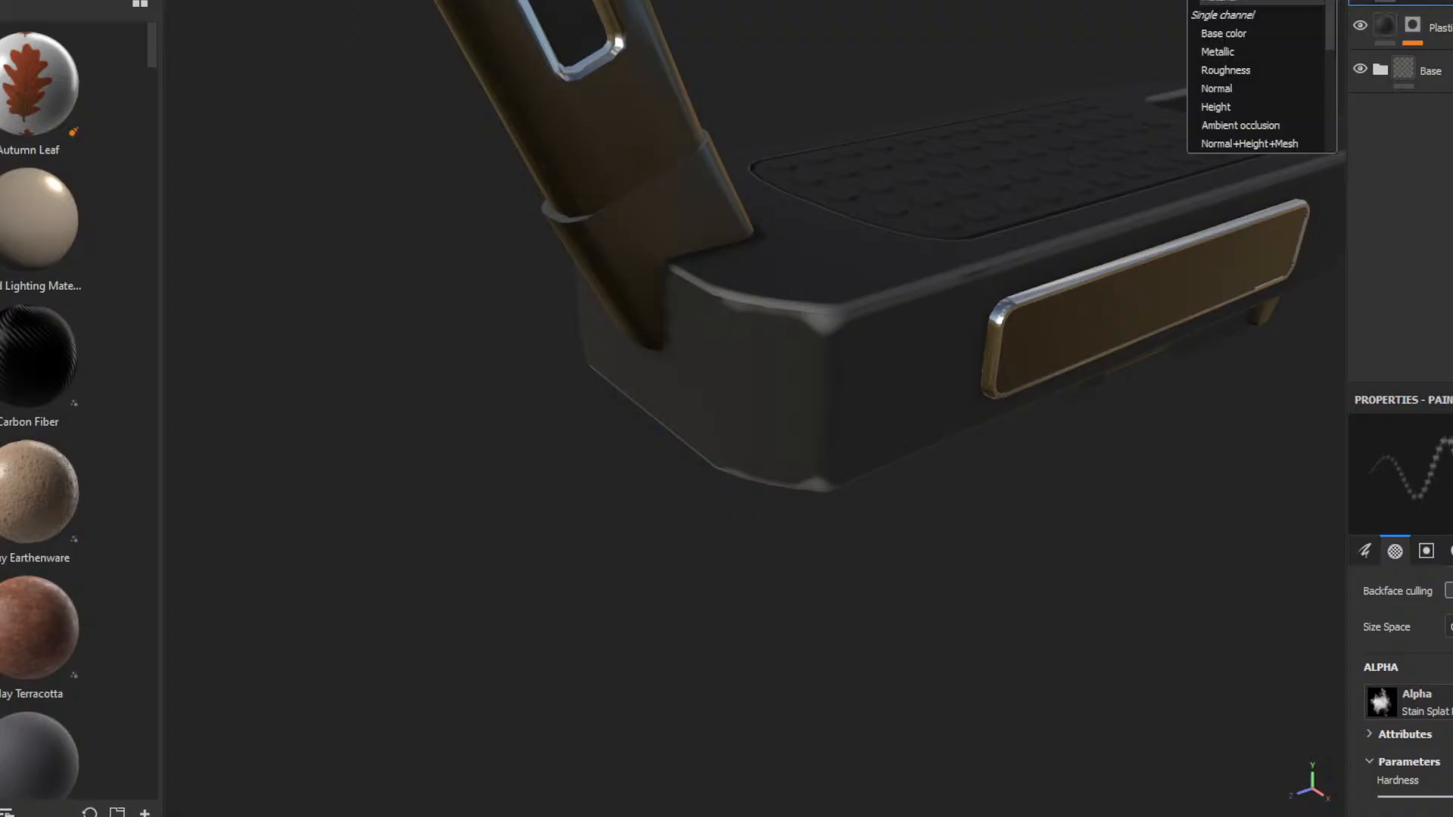
pyautogui.click(1217, 38)
pyautogui.keyDown('alt'); pyautogui.moveTo(728, 272); pyautogui.dragTo(756, 286); pyautogui.keyUp('alt')
pyautogui.keyDown('alt'); pyautogui.moveTo(757, 286); pyautogui.dragTo(648, 357, button='right'); pyautogui.keyUp('alt')
pyautogui.moveTo(649, 357)
pyautogui.keyDown('alt'); pyautogui.mouseDown()
pyautogui.moveTo(626, 389)
pyautogui.moveTo(882, 201)
pyautogui.moveTo(1145, 220)
pyautogui.moveTo(1218, 277)
pyautogui.moveTo(1188, 318)
pyautogui.moveTo(834, 180)
pyautogui.mouseUp(); pyautogui.keyUp('alt')
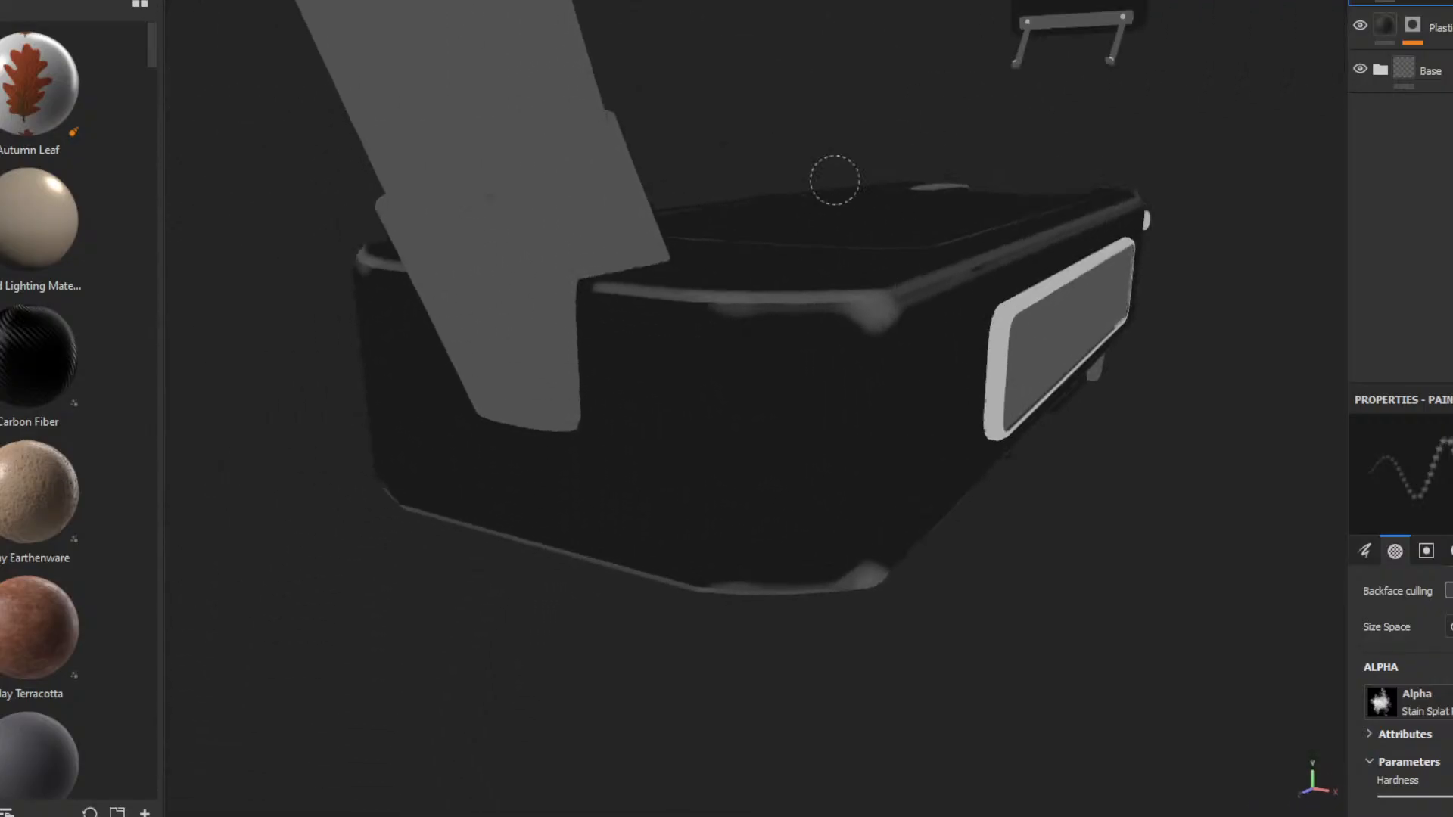
# - Isolate the Ambient occlusion channel again and darken the painted shading along the column's sides with a larger brush
pyautogui.click(1263, 3)
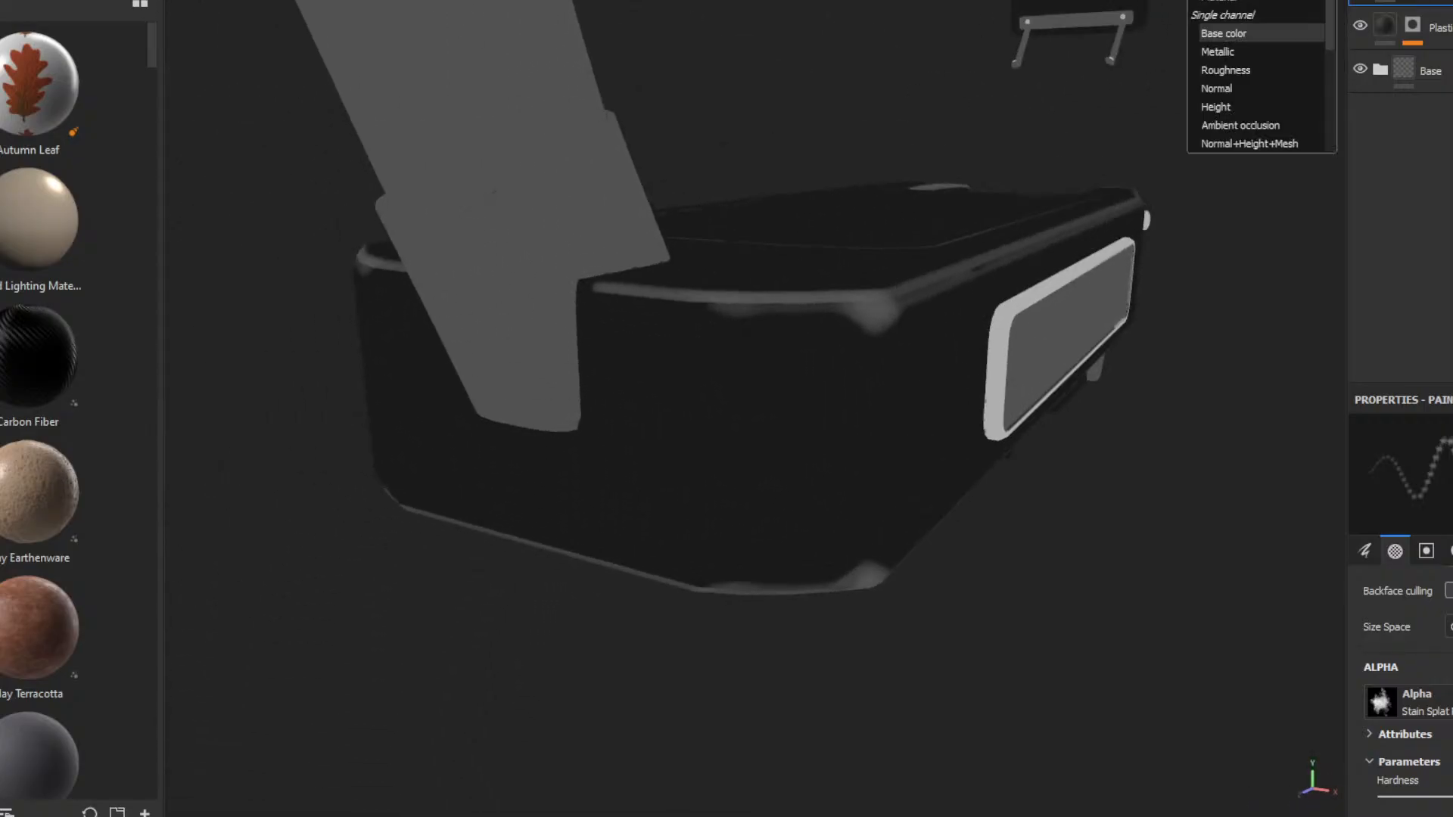
pyautogui.click(1241, 124)
pyautogui.moveTo(659, 249)
pyautogui.mouseDown()
pyautogui.moveTo(529, 436)
pyautogui.moveTo(762, 302)
pyautogui.moveTo(875, 260)
pyautogui.moveTo(910, 266)
pyautogui.moveTo(1089, 227)
pyautogui.moveTo(1097, 205)
pyautogui.mouseUp()
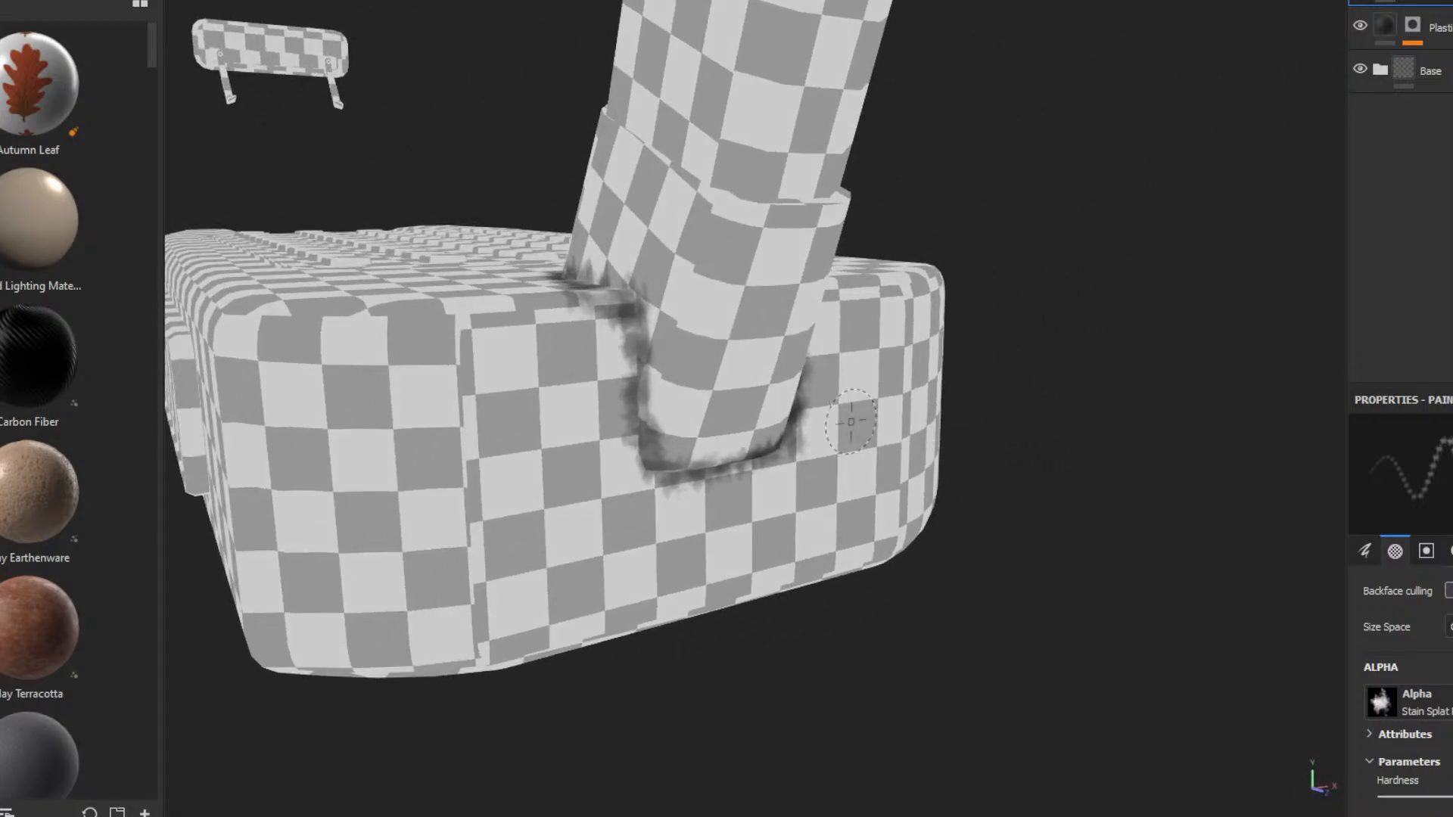
pyautogui.keyDown('alt'); pyautogui.moveTo(706, 393); pyautogui.dragTo(736, 432); pyautogui.keyUp('alt')
pyautogui.moveTo(569, 287)
pyautogui.mouseDown()
pyautogui.moveTo(585, 279)
pyautogui.moveTo(628, 348)
pyautogui.moveTo(626, 435)
pyautogui.moveTo(645, 445)
pyautogui.mouseUp()
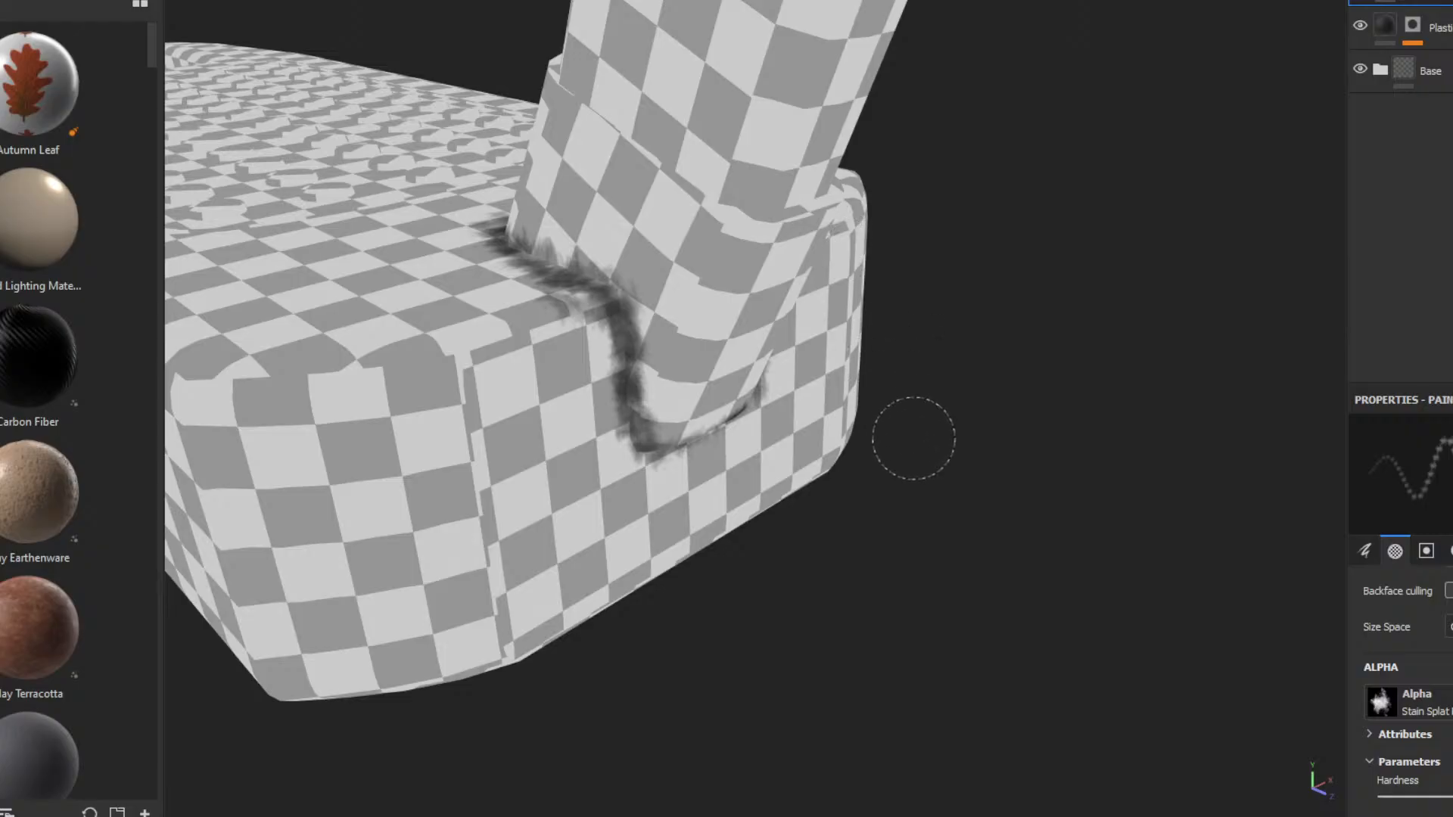
pyautogui.moveTo(901, 416)
pyautogui.keyDown('alt'); pyautogui.mouseDown()
pyautogui.moveTo(682, 432)
pyautogui.moveTo(469, 389)
pyautogui.moveTo(472, 427)
pyautogui.mouseUp(); pyautogui.keyUp('alt')
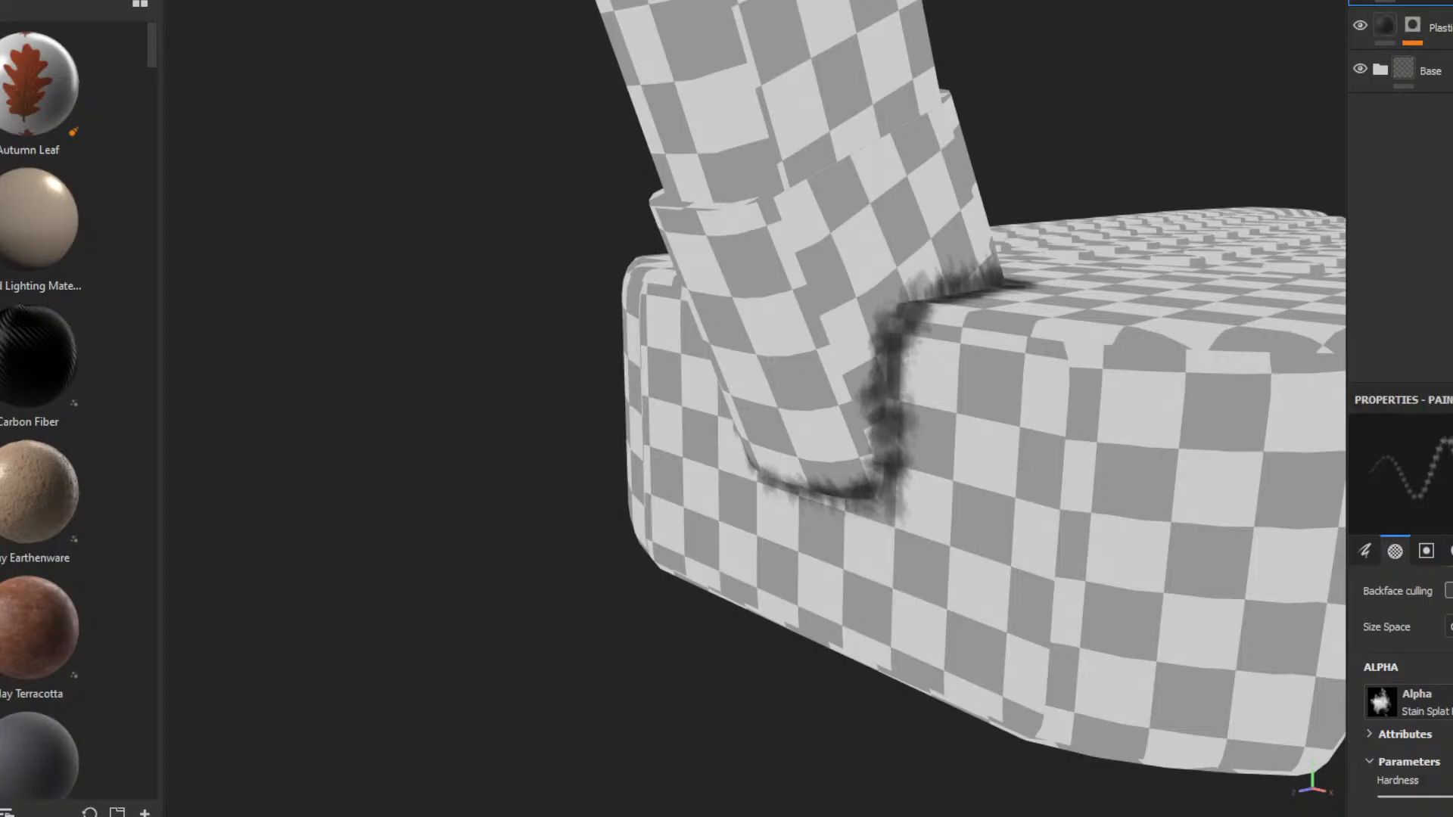
# - Set the layer stack's channel to Ambient occlusion and darken the shading under the column's lower edge and up its side
pyautogui.click(1371, 0)
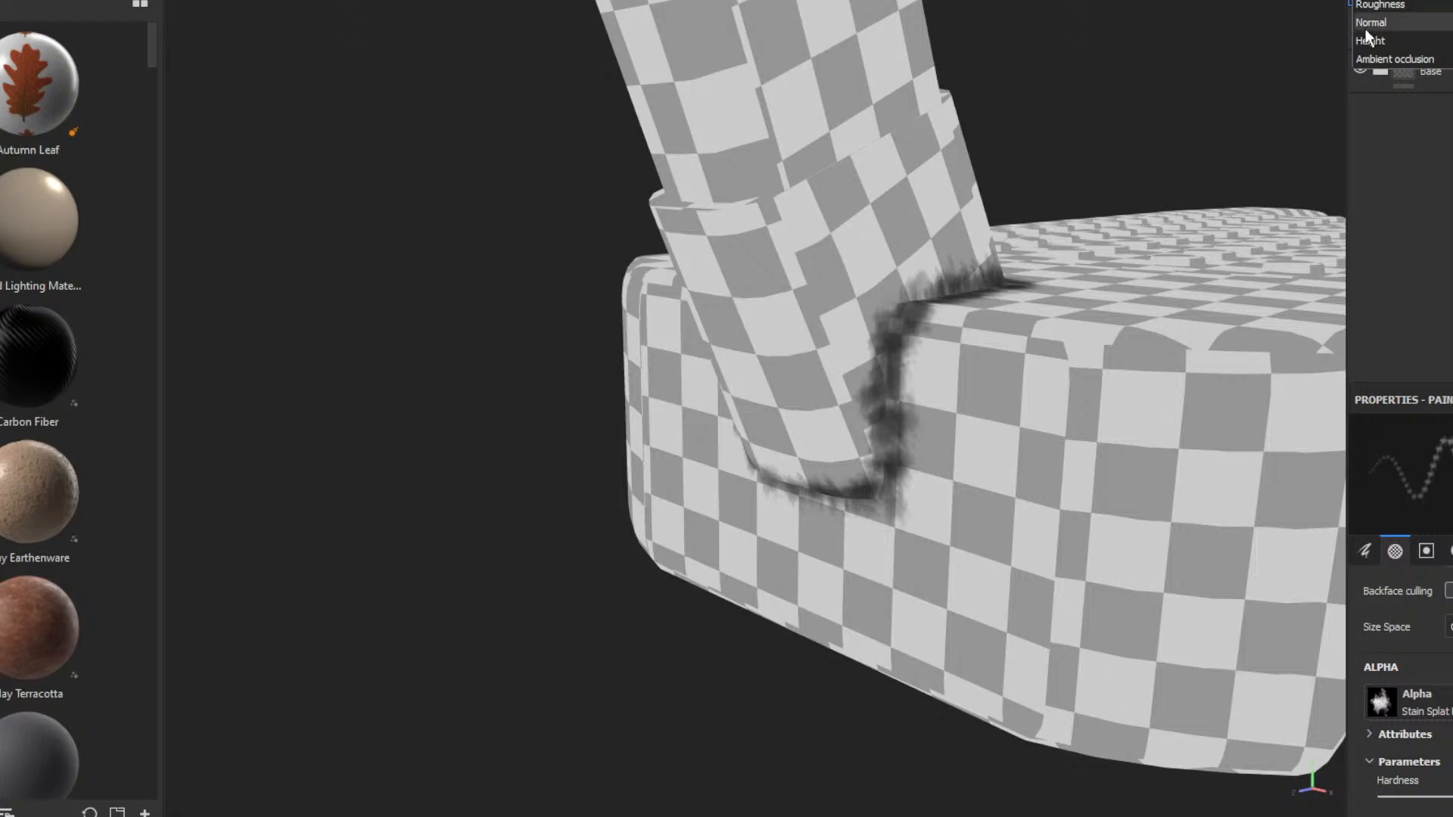
pyautogui.click(1367, 59)
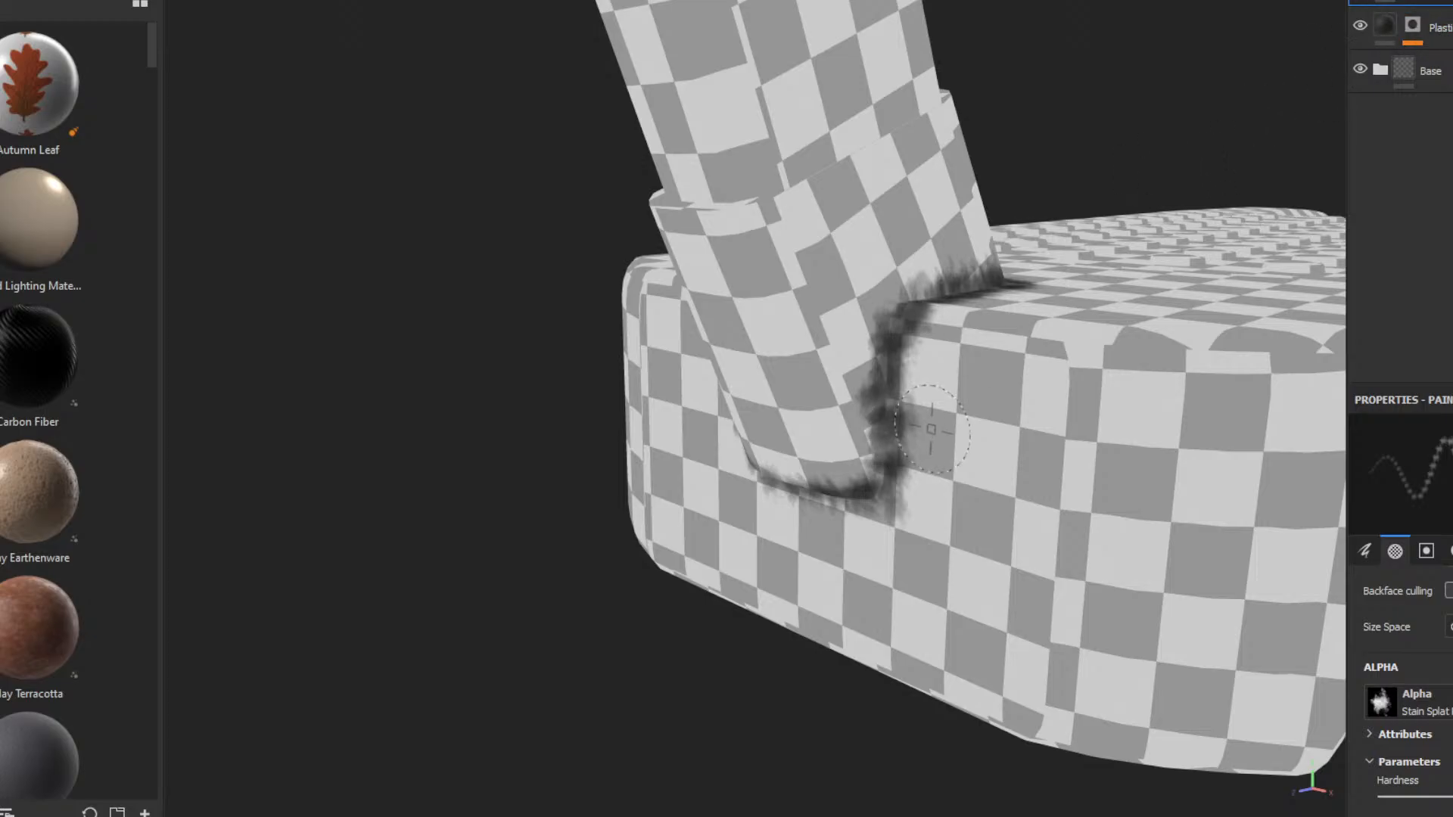
pyautogui.moveTo(932, 429)
pyautogui.keyDown('alt'); pyautogui.mouseDown()
pyautogui.moveTo(989, 493)
pyautogui.moveTo(739, 551)
pyautogui.moveTo(837, 538)
pyautogui.moveTo(787, 485)
pyautogui.mouseUp(); pyautogui.keyUp('alt')
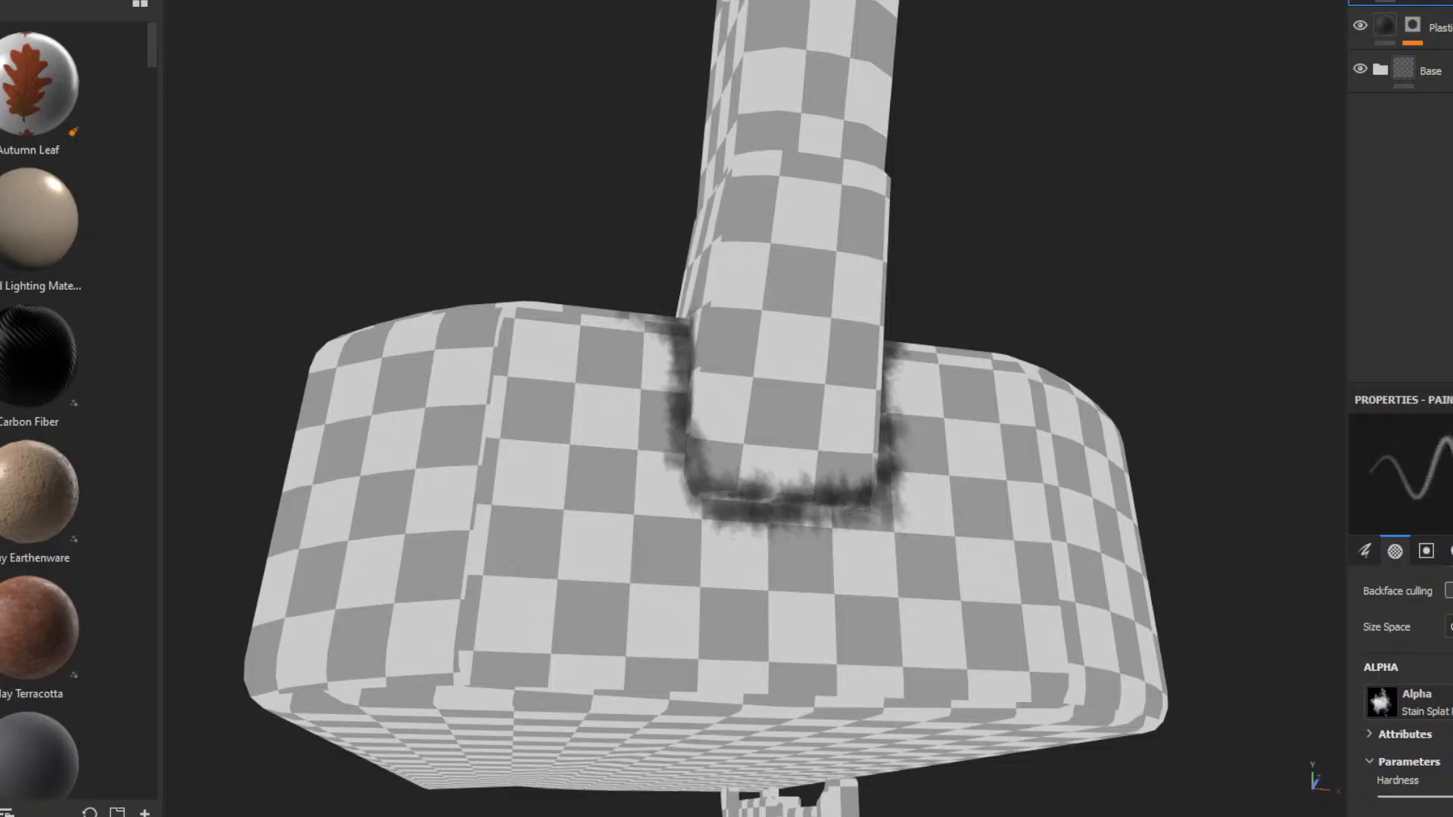
pyautogui.moveTo(707, 494); pyautogui.dragTo(859, 505)
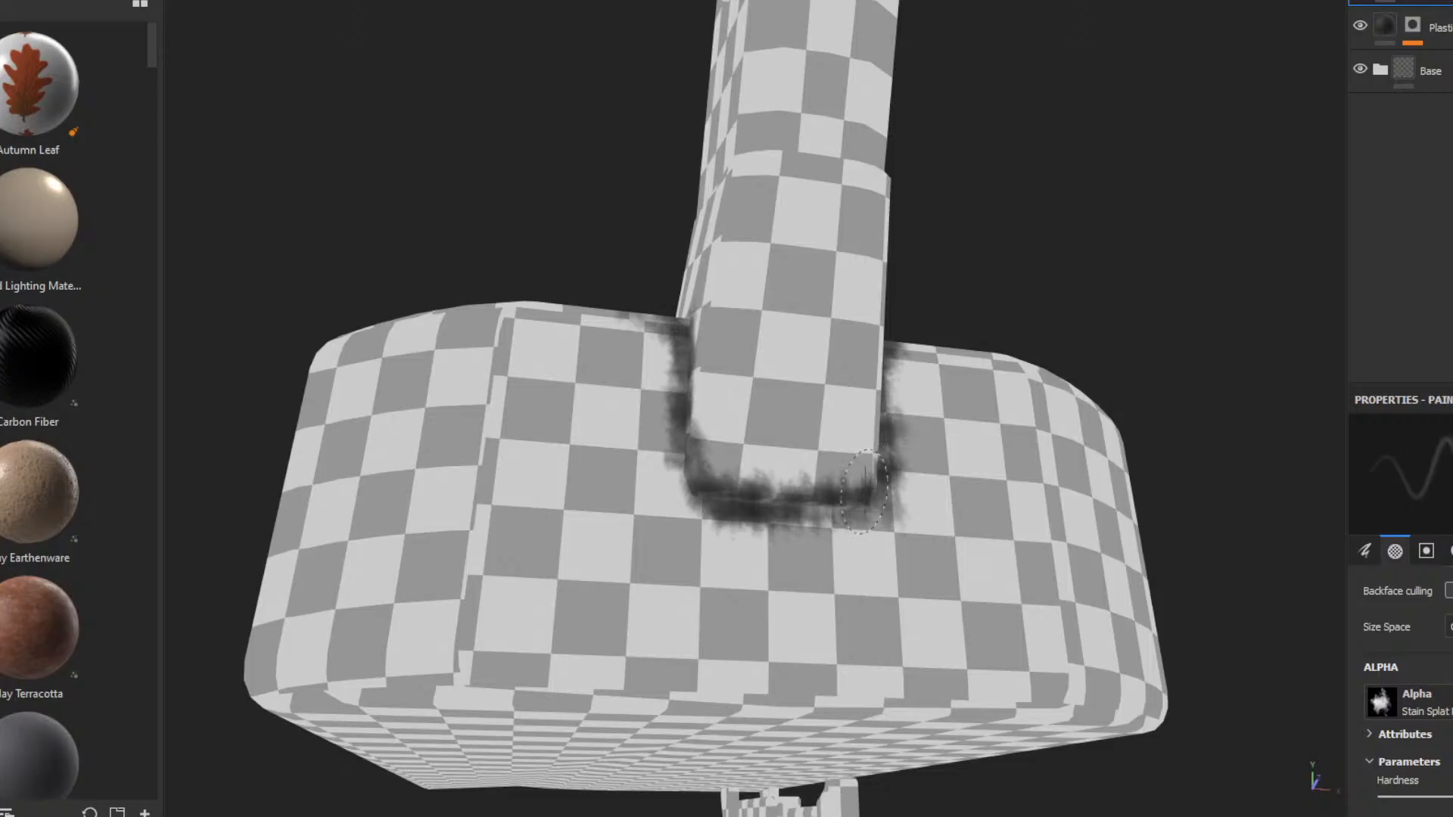
pyautogui.moveTo(864, 490)
pyautogui.mouseDown()
pyautogui.moveTo(828, 503)
pyautogui.moveTo(729, 485)
pyautogui.moveTo(754, 502)
pyautogui.moveTo(681, 466)
pyautogui.moveTo(697, 428)
pyautogui.mouseUp()
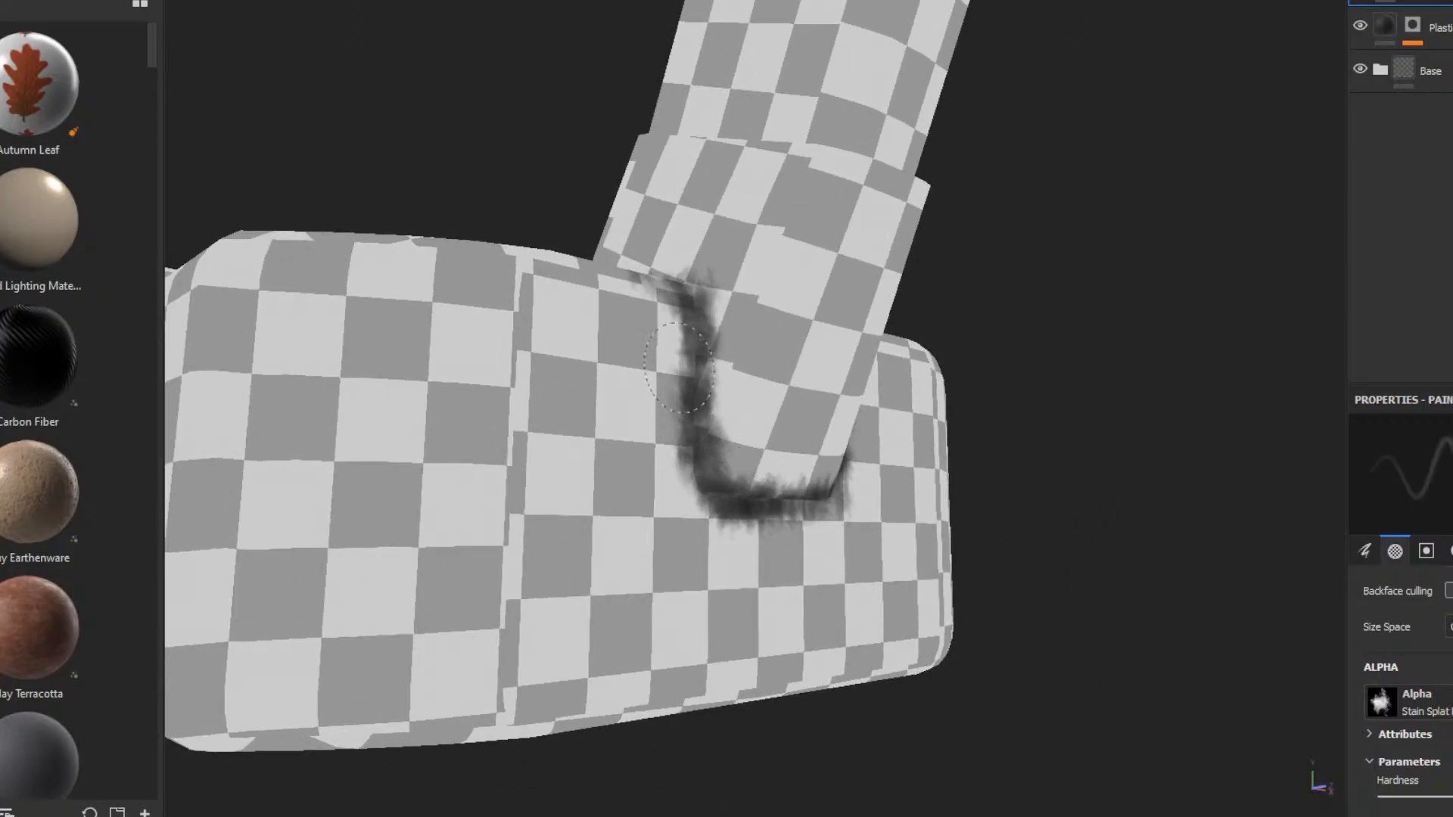
# - Try a soft brush stroke on the deck's face beside the steering column and undo it
pyautogui.moveTo(679, 368); pyautogui.dragTo(702, 399)
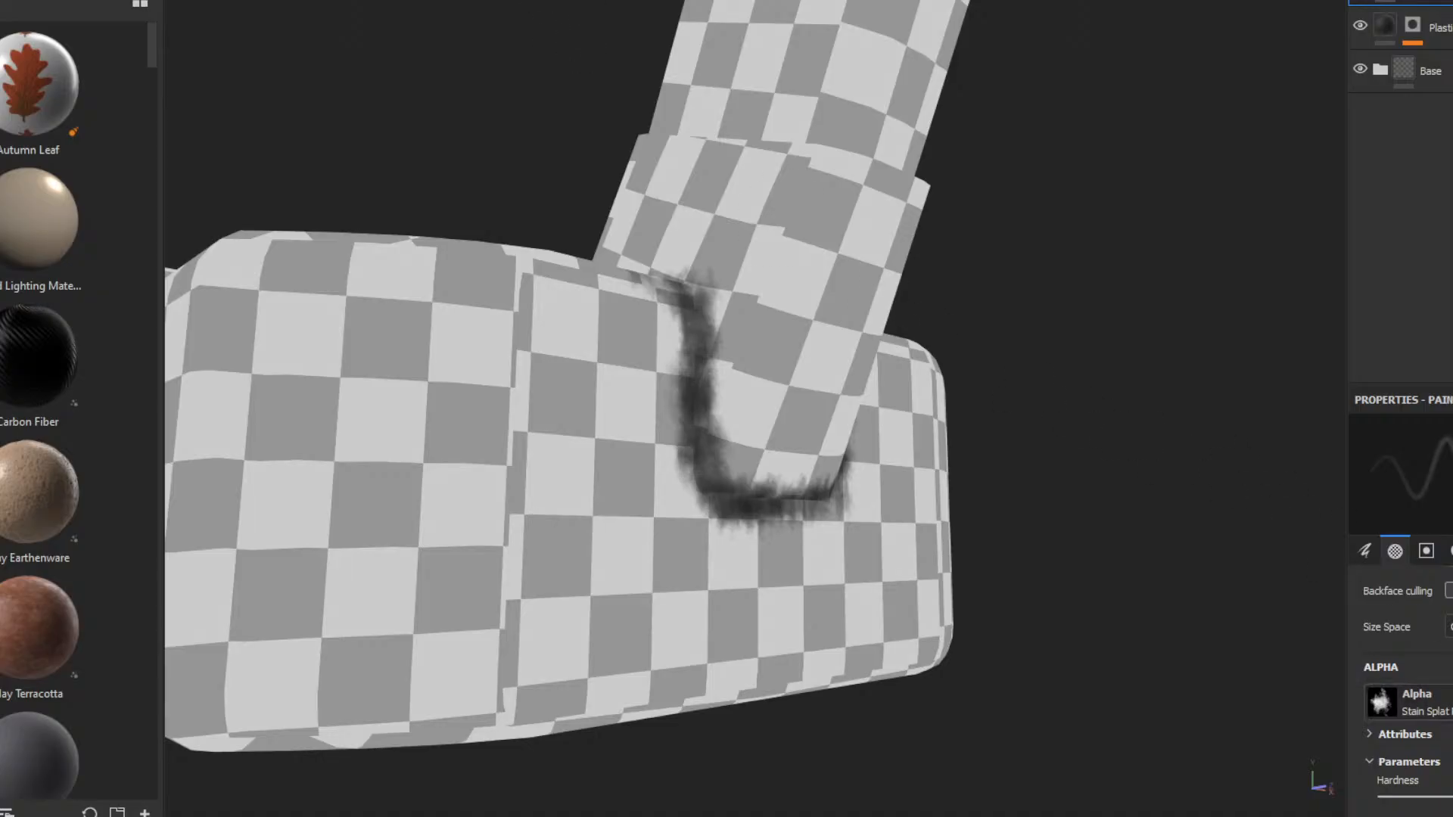
pyautogui.click(1450, 551)
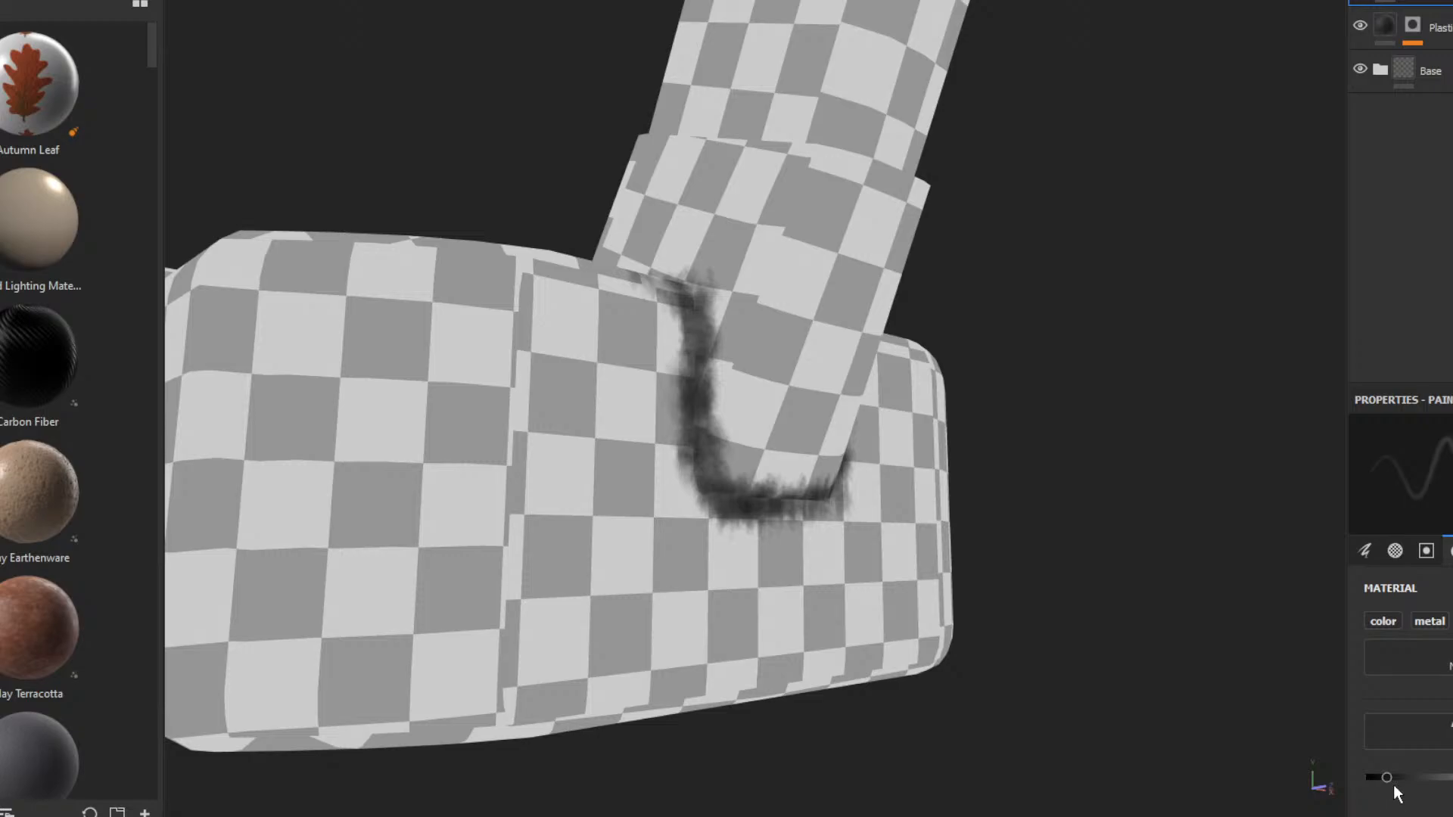
pyautogui.moveTo(603, 487)
pyautogui.mouseDown()
pyautogui.moveTo(571, 479)
pyautogui.moveTo(583, 506)
pyautogui.moveTo(609, 461)
pyautogui.moveTo(579, 454)
pyautogui.moveTo(586, 500)
pyautogui.moveTo(603, 458)
pyautogui.mouseUp()
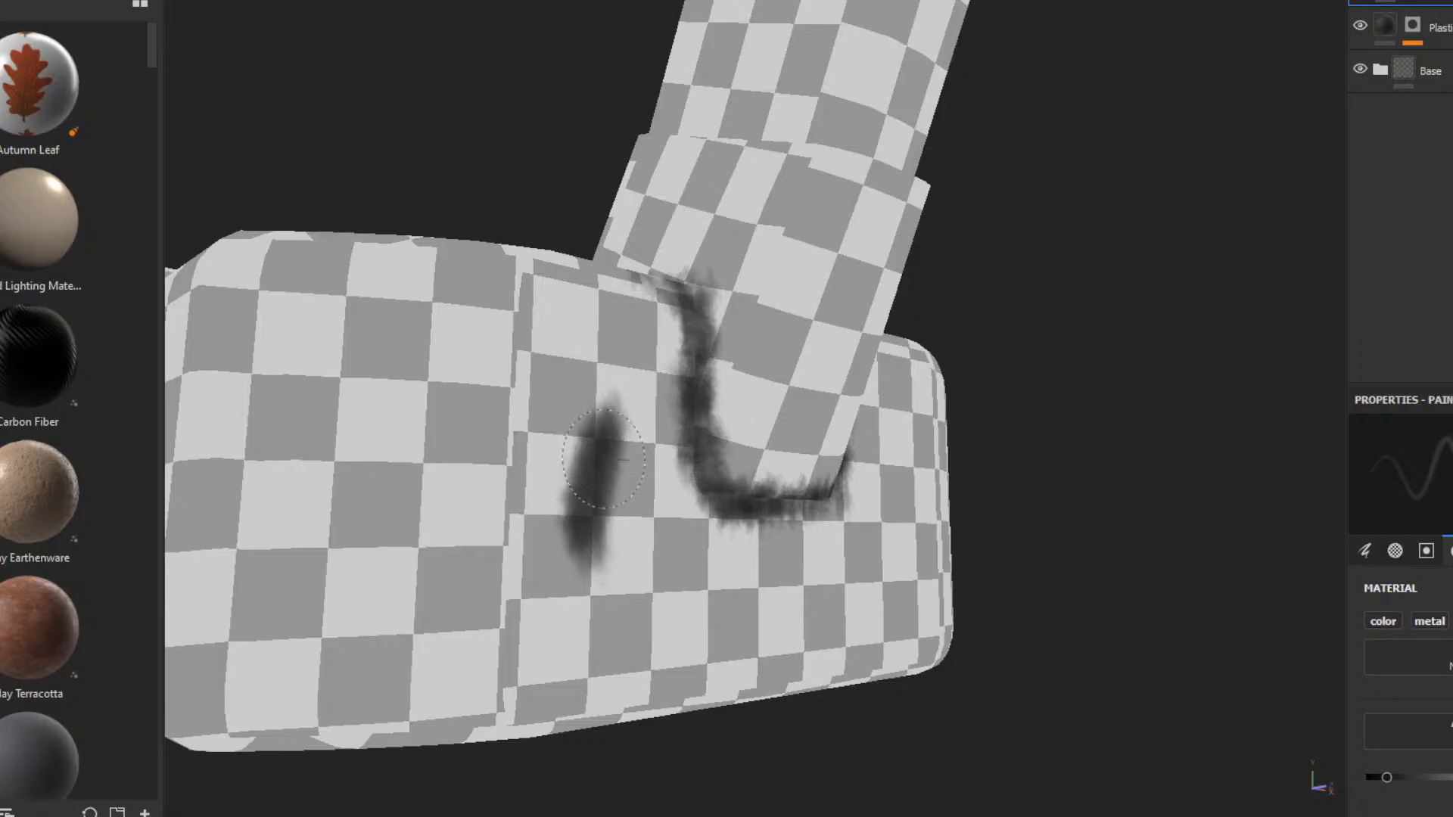
pyautogui.hotkey('ctrl', 'z')
pyautogui.hotkey('ctrl', 'z')
pyautogui.hotkey('ctrl', 'z')
pyautogui.hotkey('ctrl', 'z')
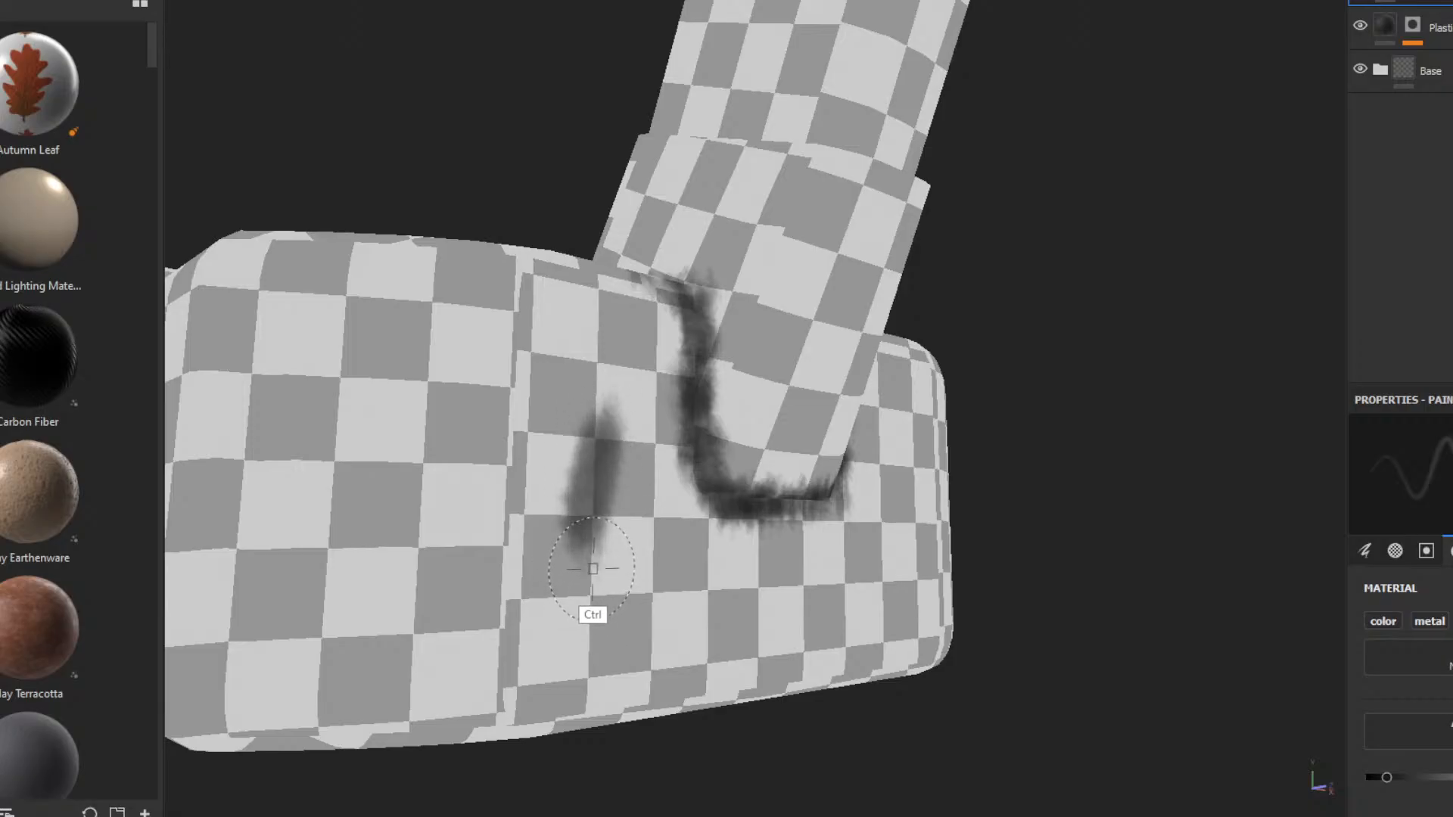
pyautogui.hotkey('ctrl', 'z')
pyautogui.hotkey('ctrl', 'z')
pyautogui.hotkey('ctrl', 'z')
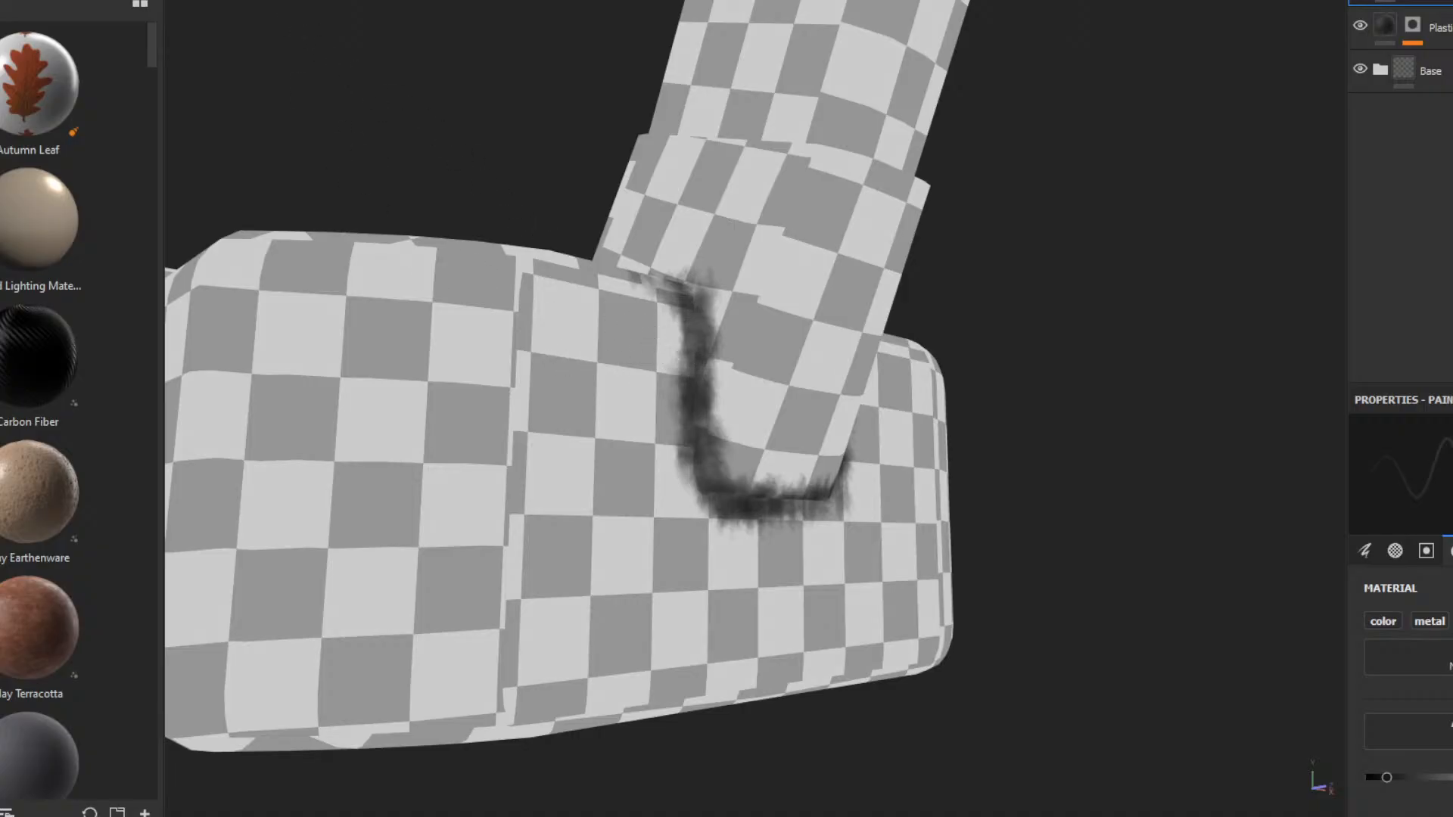
# - Open the Wacom tablet properties, set the Grip Pen's tip sensitivity toward Pesante, and test then undo a stroke on the deck
pyautogui.moveTo(660, 289)
pyautogui.keyDown('alt'); pyautogui.mouseDown()
pyautogui.moveTo(706, 415)
pyautogui.moveTo(666, 303)
pyautogui.moveTo(707, 321)
pyautogui.moveTo(921, 321)
pyautogui.moveTo(720, 408)
pyautogui.moveTo(810, 402)
pyautogui.moveTo(817, 330)
pyautogui.mouseUp(); pyautogui.keyUp('alt')
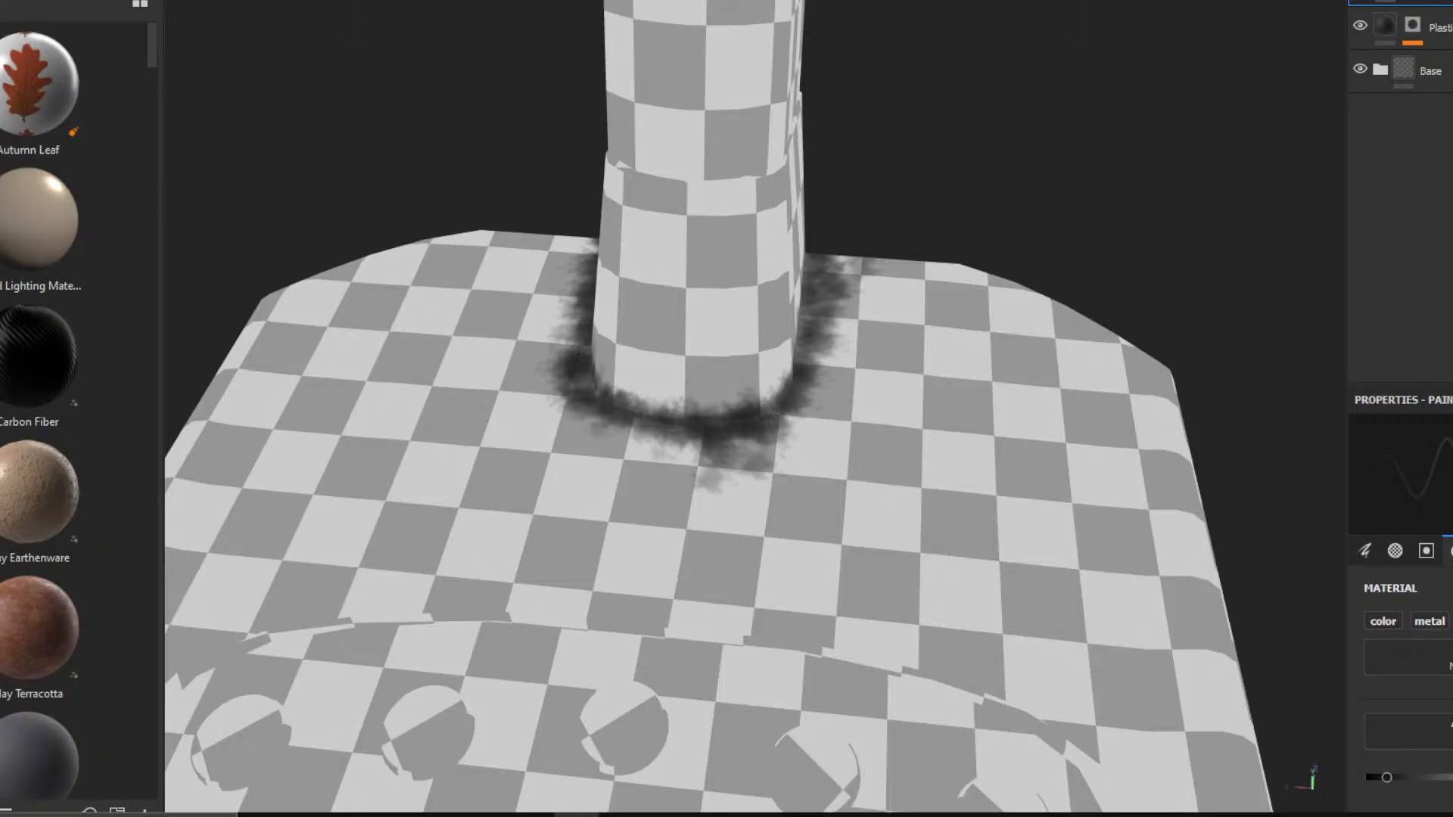
pyautogui.press('super')
pyautogui.write('wa')
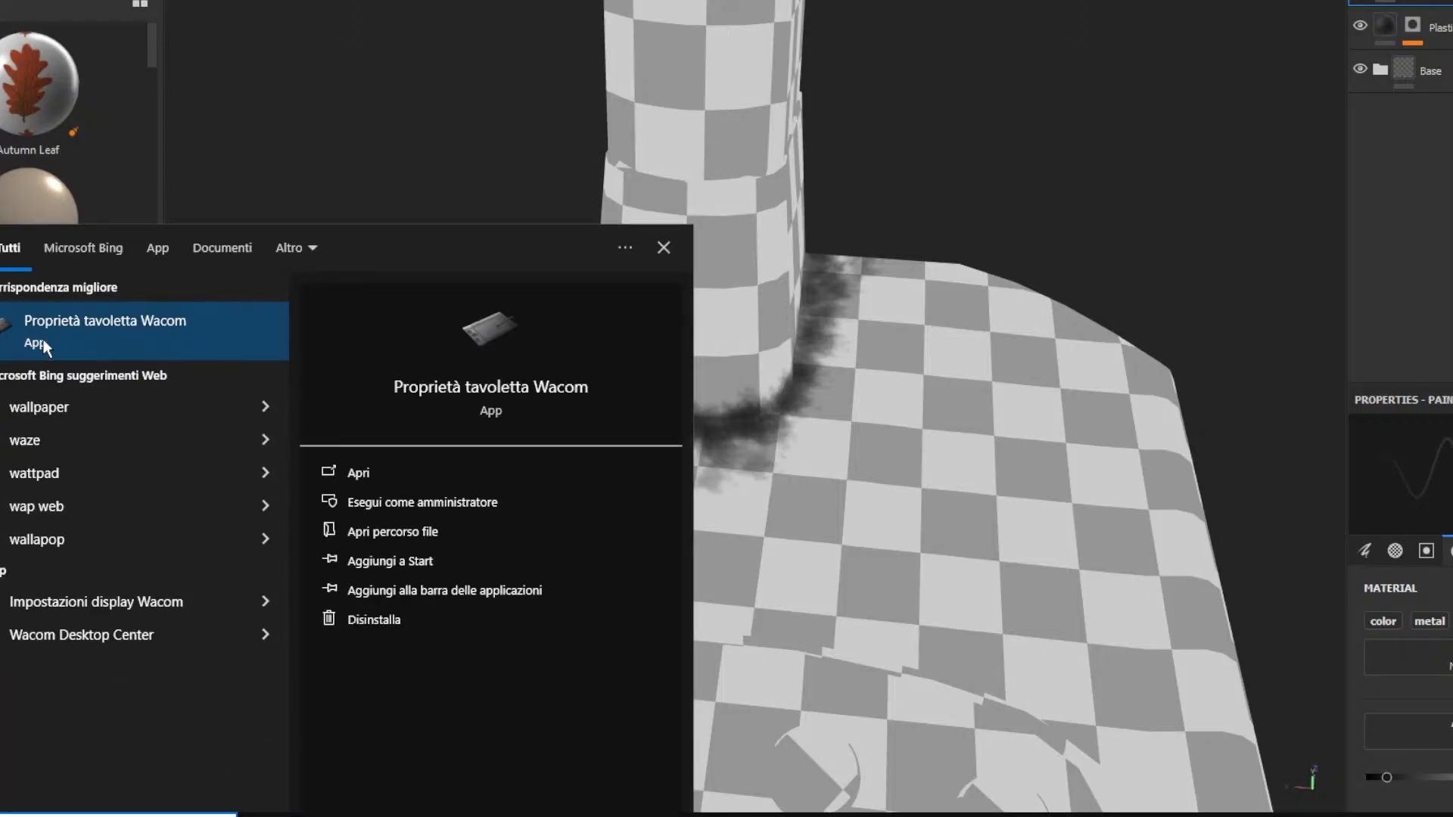
pyautogui.click(43, 339)
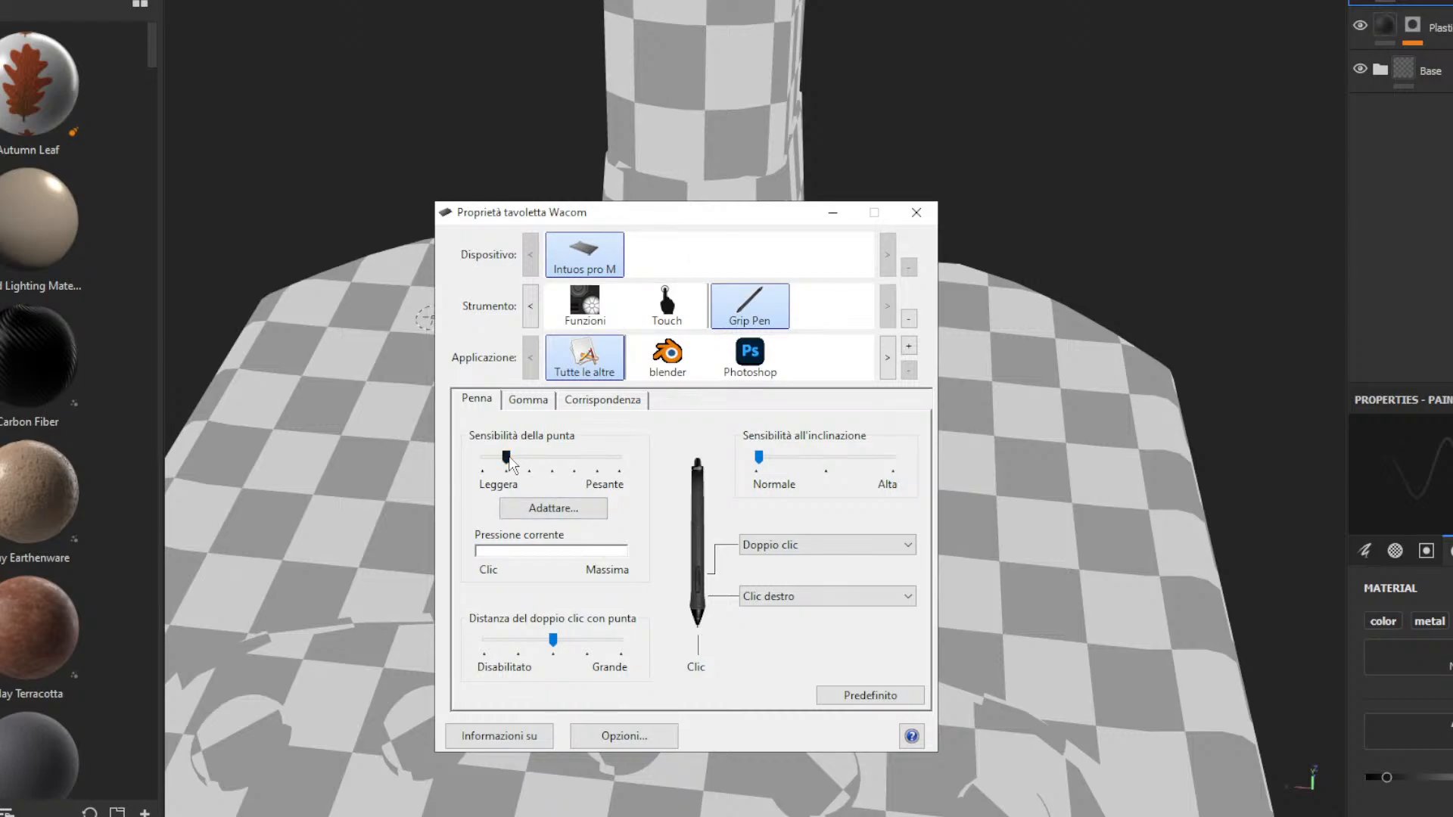
pyautogui.moveTo(507, 457); pyautogui.dragTo(496, 465)
pyautogui.moveTo(496, 465); pyautogui.dragTo(573, 473)
pyautogui.click(916, 213)
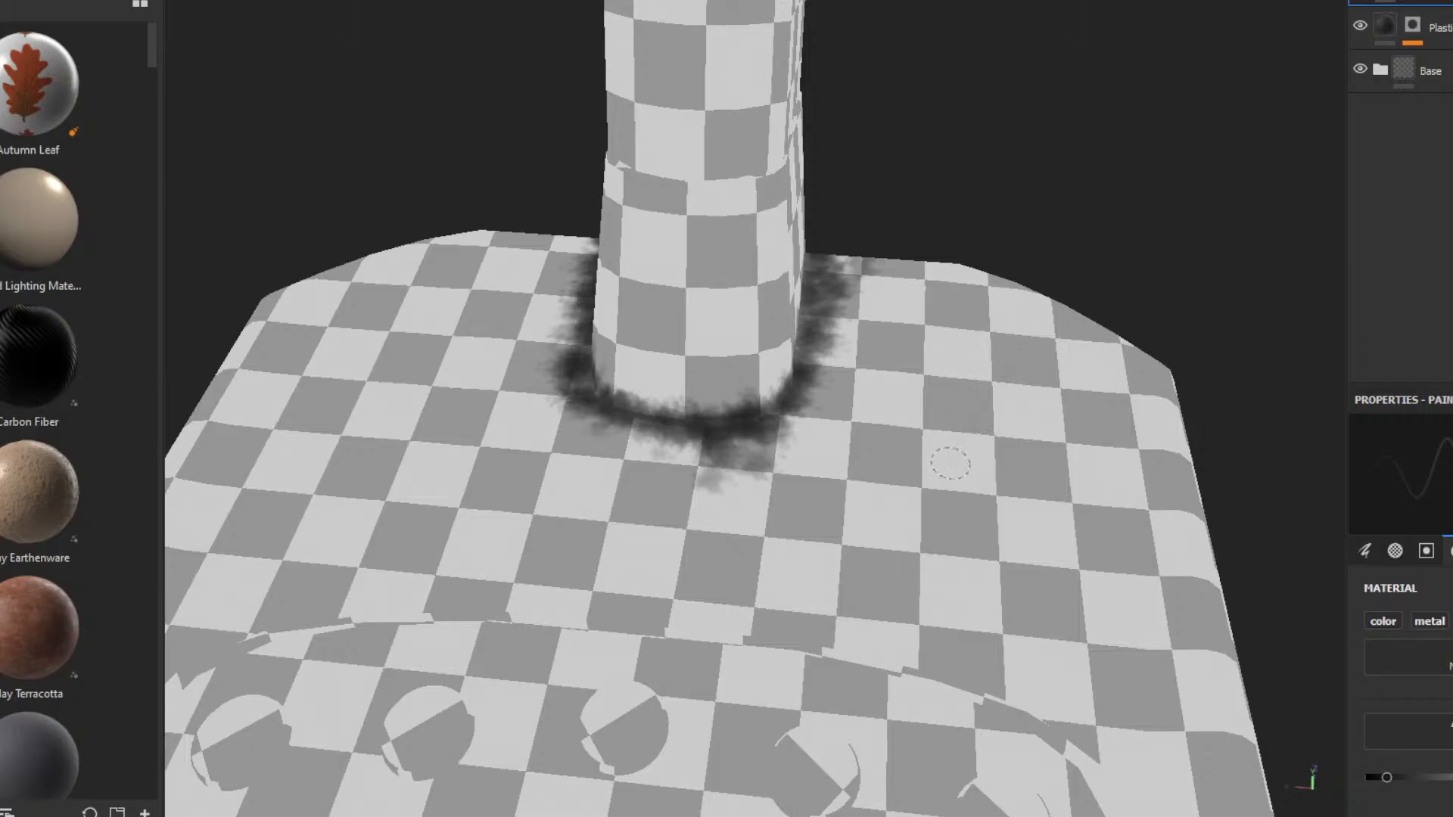
pyautogui.moveTo(972, 445); pyautogui.dragTo(986, 409)
pyautogui.hotkey('ctrl', 'z')
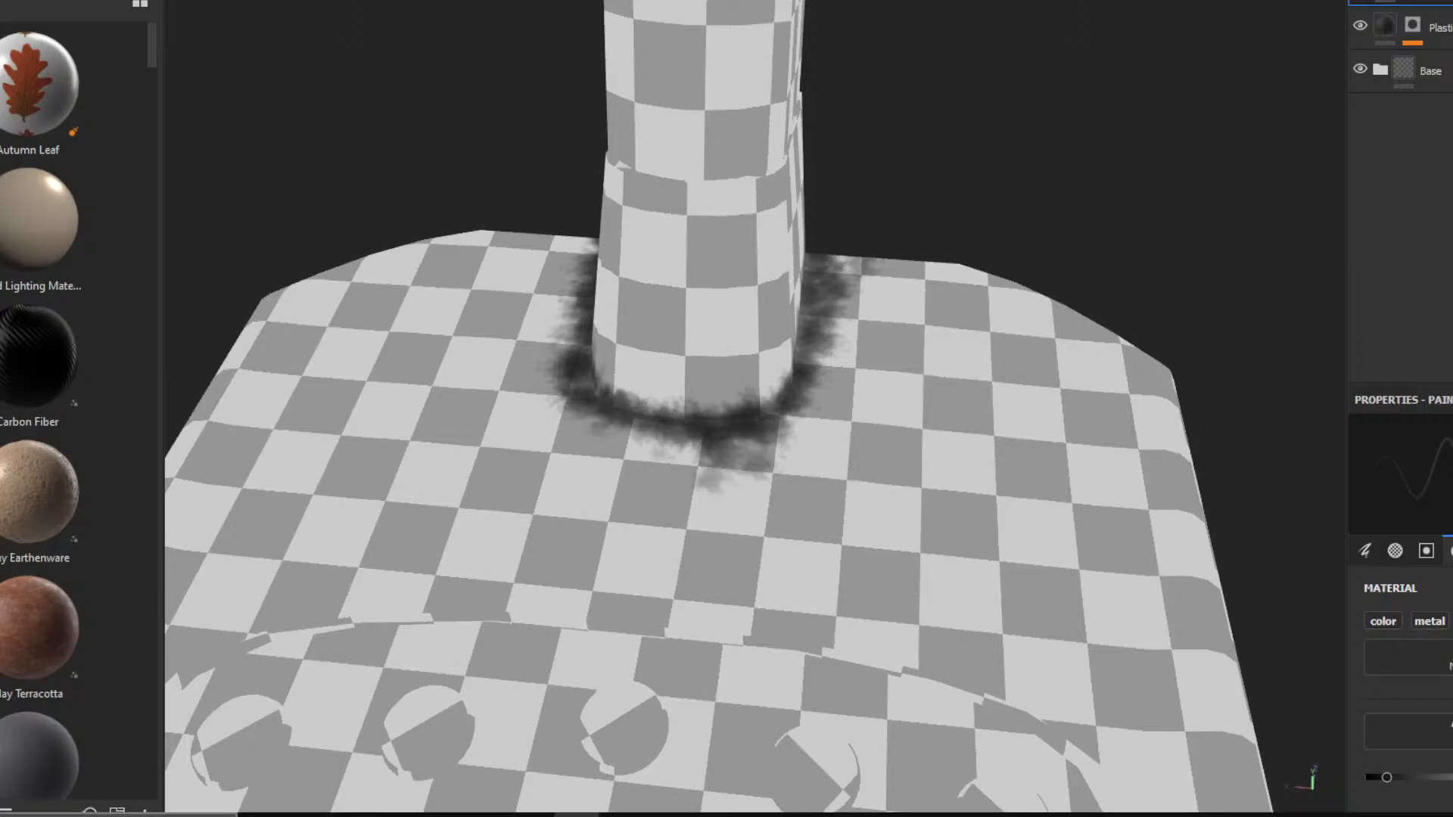
# - Reopen the Wacom tablet properties, set the Grip Pen's tip sensitivity to the lightest Leggera end, and switch back to the painting program
pyautogui.press('super')
pyautogui.write('wa')
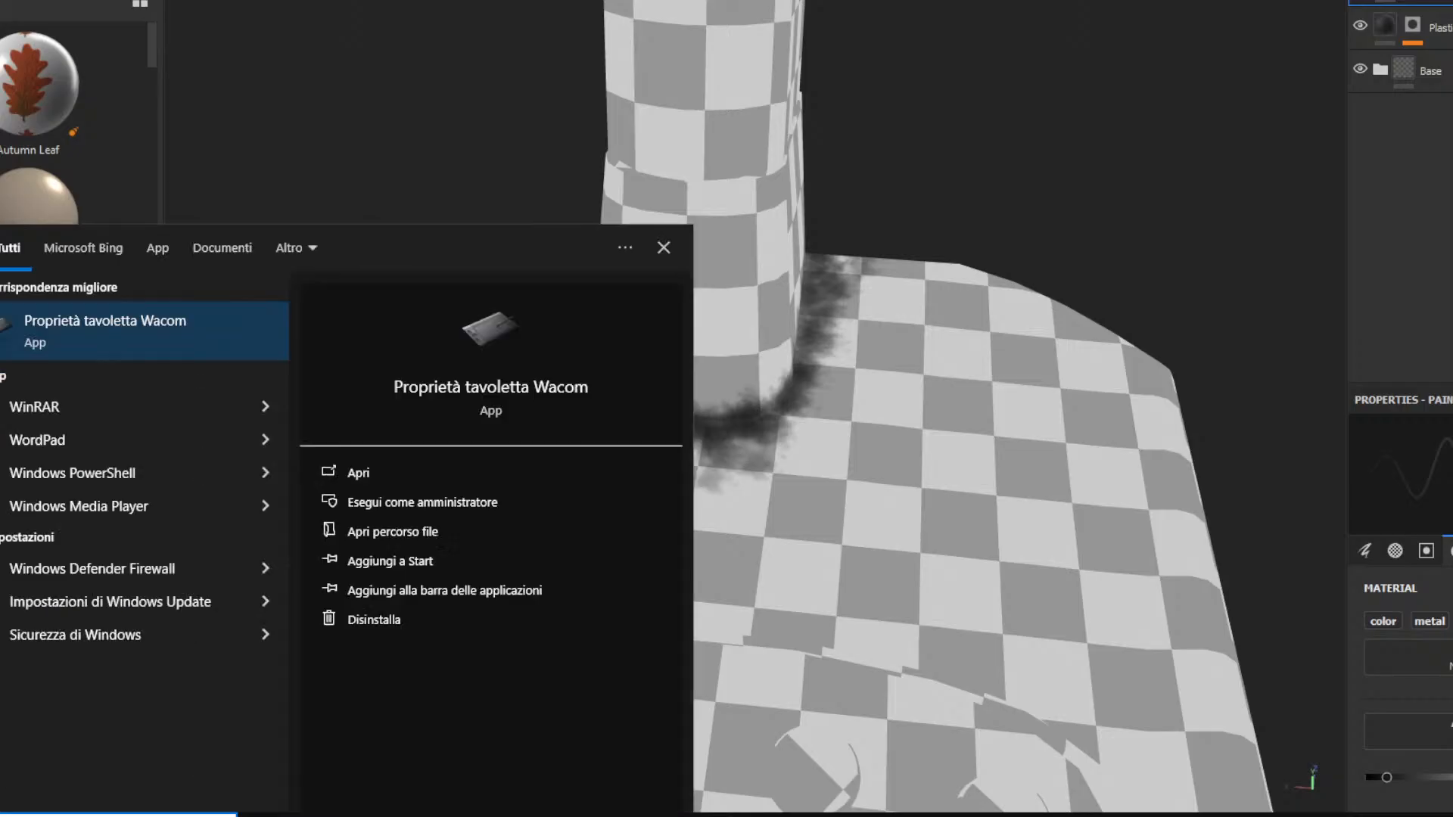
pyautogui.click(89, 337)
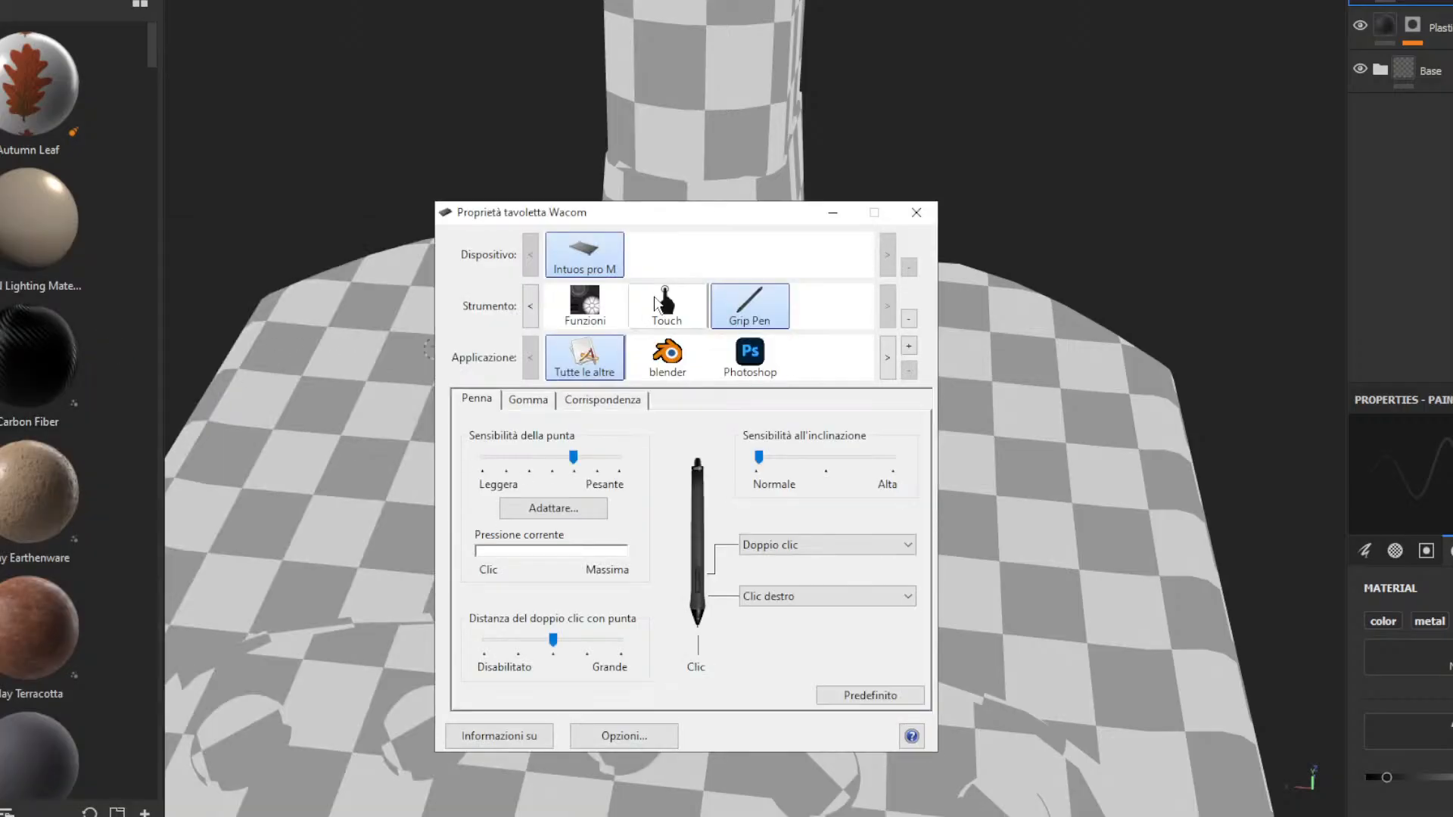
pyautogui.moveTo(574, 458); pyautogui.dragTo(520, 463)
pyautogui.moveTo(506, 459); pyautogui.dragTo(485, 459)
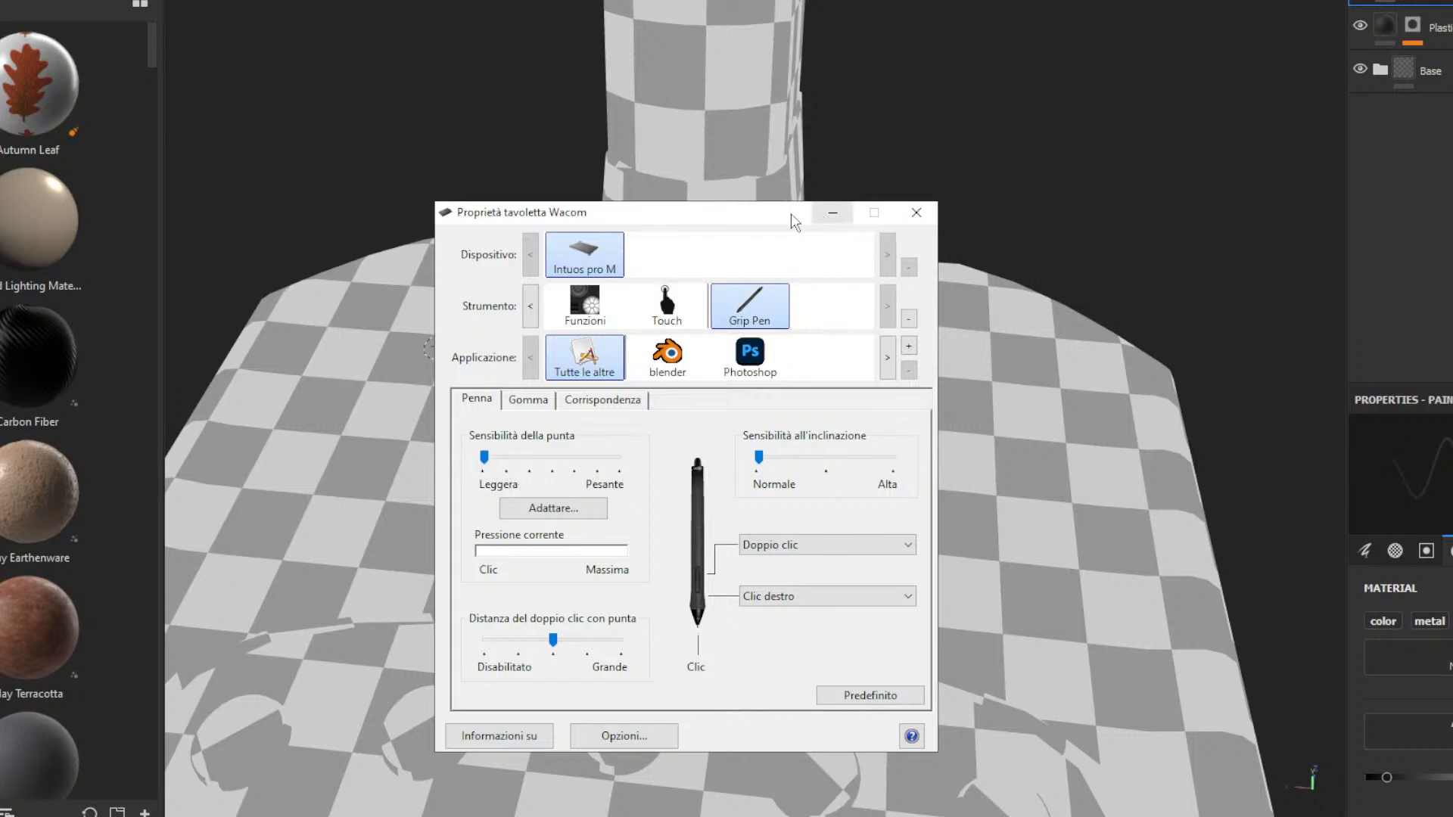
pyautogui.hotkey('alt', 'Tab')
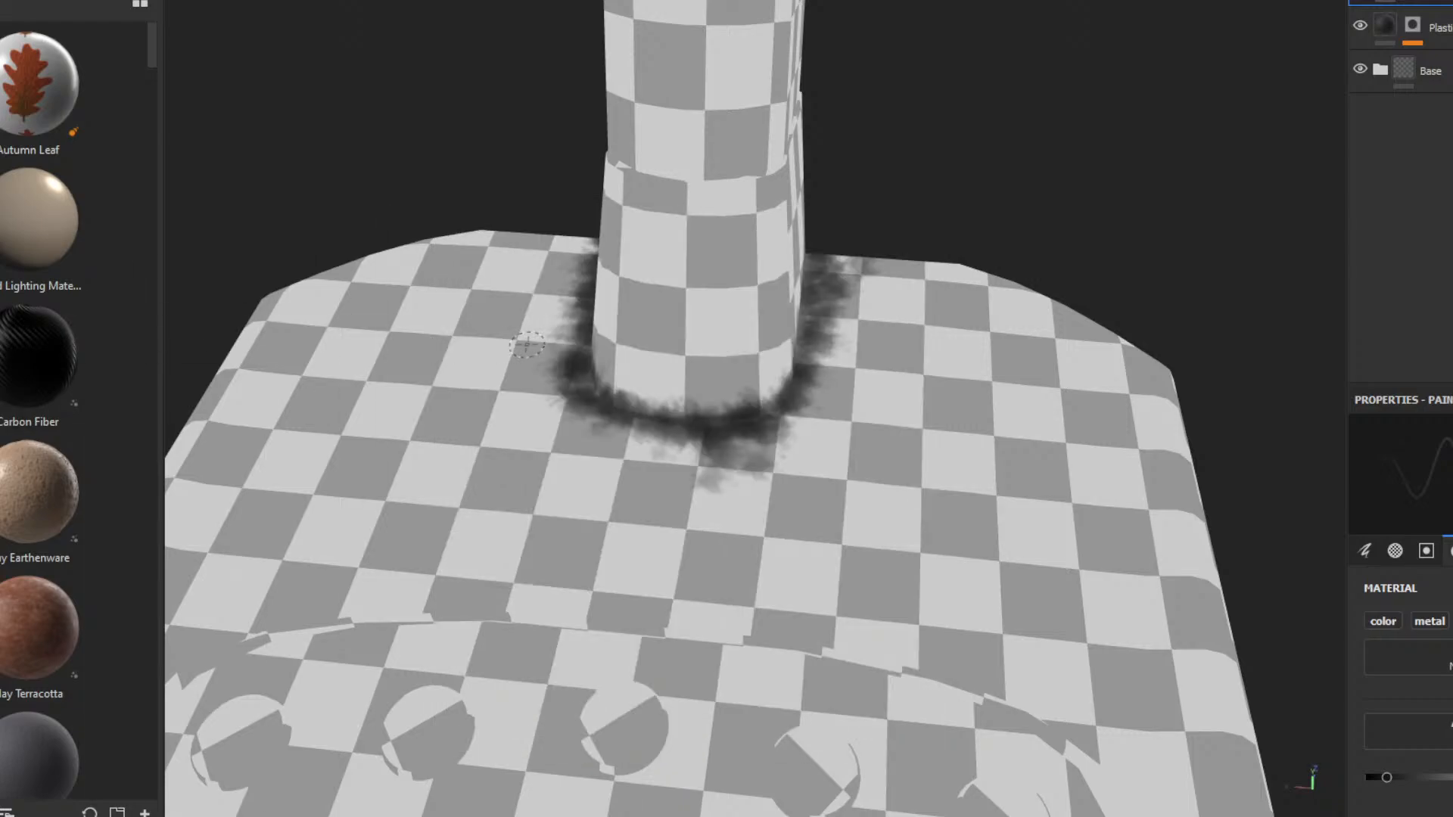
# - Paint more ambient occlusion around the column base, covering the deck's top surface, the sides and the lower edge of the joint
pyautogui.moveTo(594, 427); pyautogui.dragTo(673, 431)
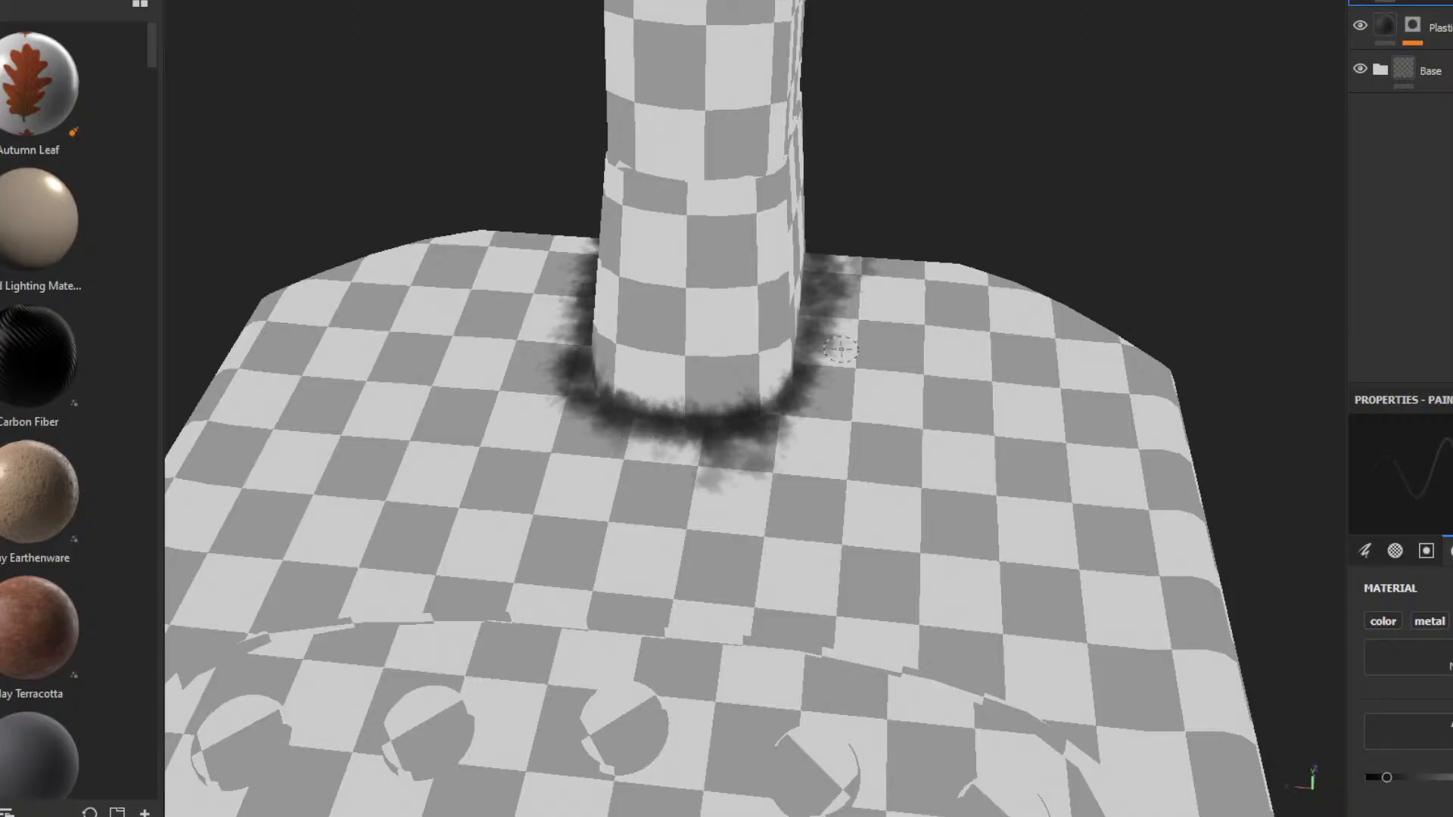
pyautogui.keyDown('alt'); pyautogui.moveTo(928, 418); pyautogui.dragTo(844, 299); pyautogui.keyUp('alt')
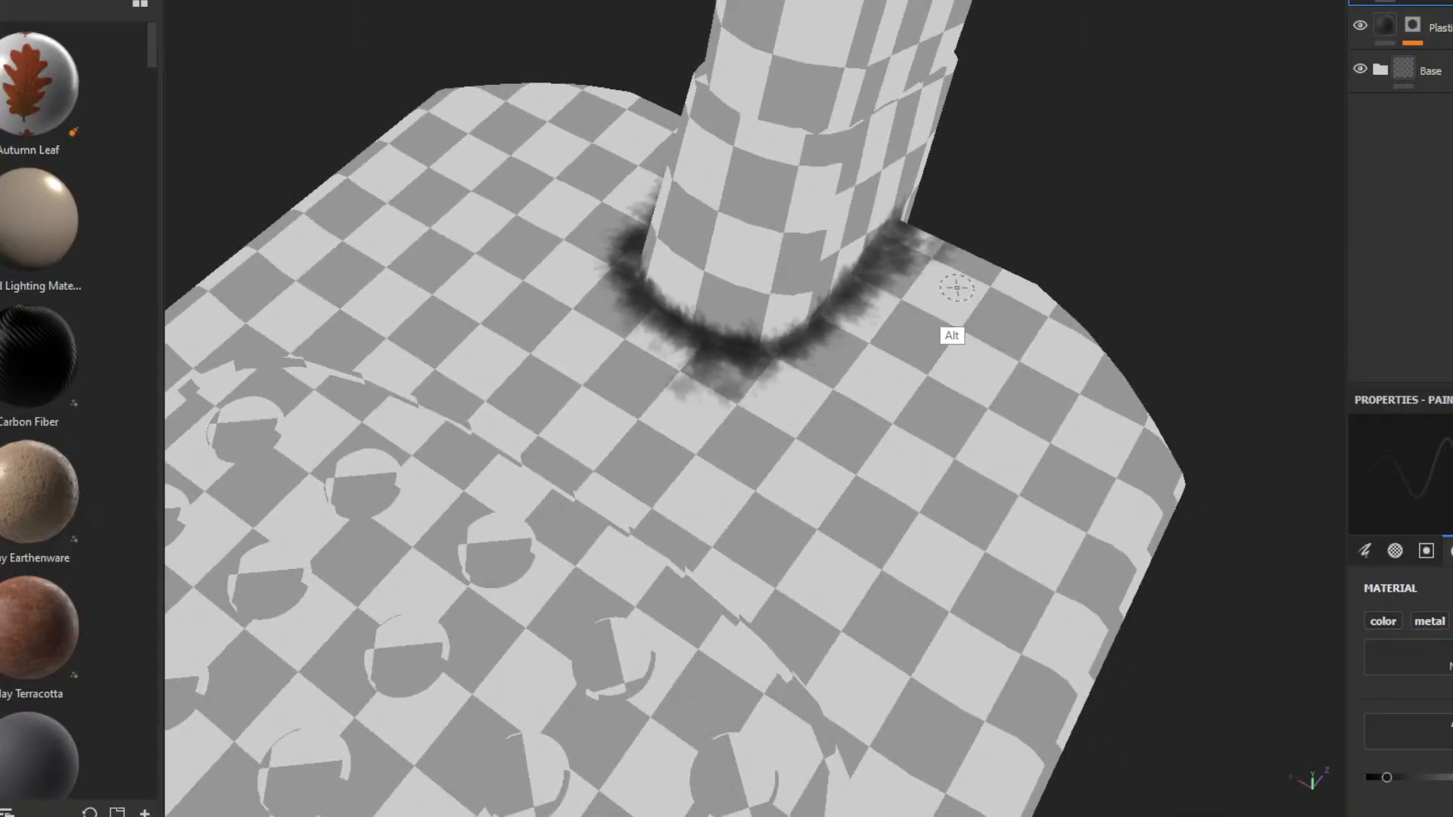
pyautogui.keyDown('alt'); pyautogui.moveTo(956, 287); pyautogui.dragTo(598, 176); pyautogui.keyUp('alt')
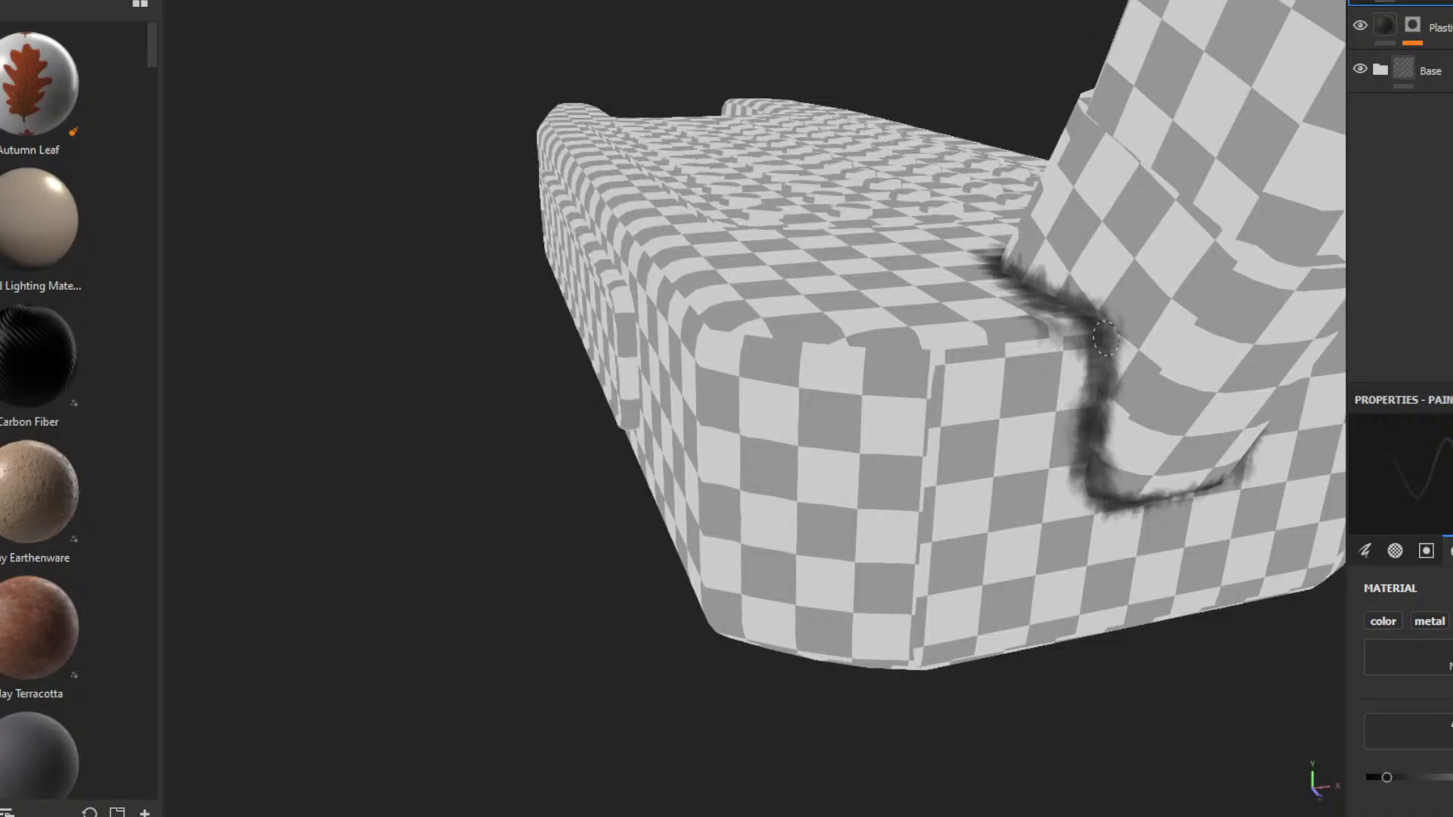
pyautogui.keyDown('alt'); pyautogui.moveTo(1142, 480); pyautogui.dragTo(889, 345); pyautogui.keyUp('alt')
pyautogui.moveTo(964, 406)
pyautogui.mouseDown()
pyautogui.moveTo(1007, 403)
pyautogui.moveTo(956, 395)
pyautogui.mouseUp()
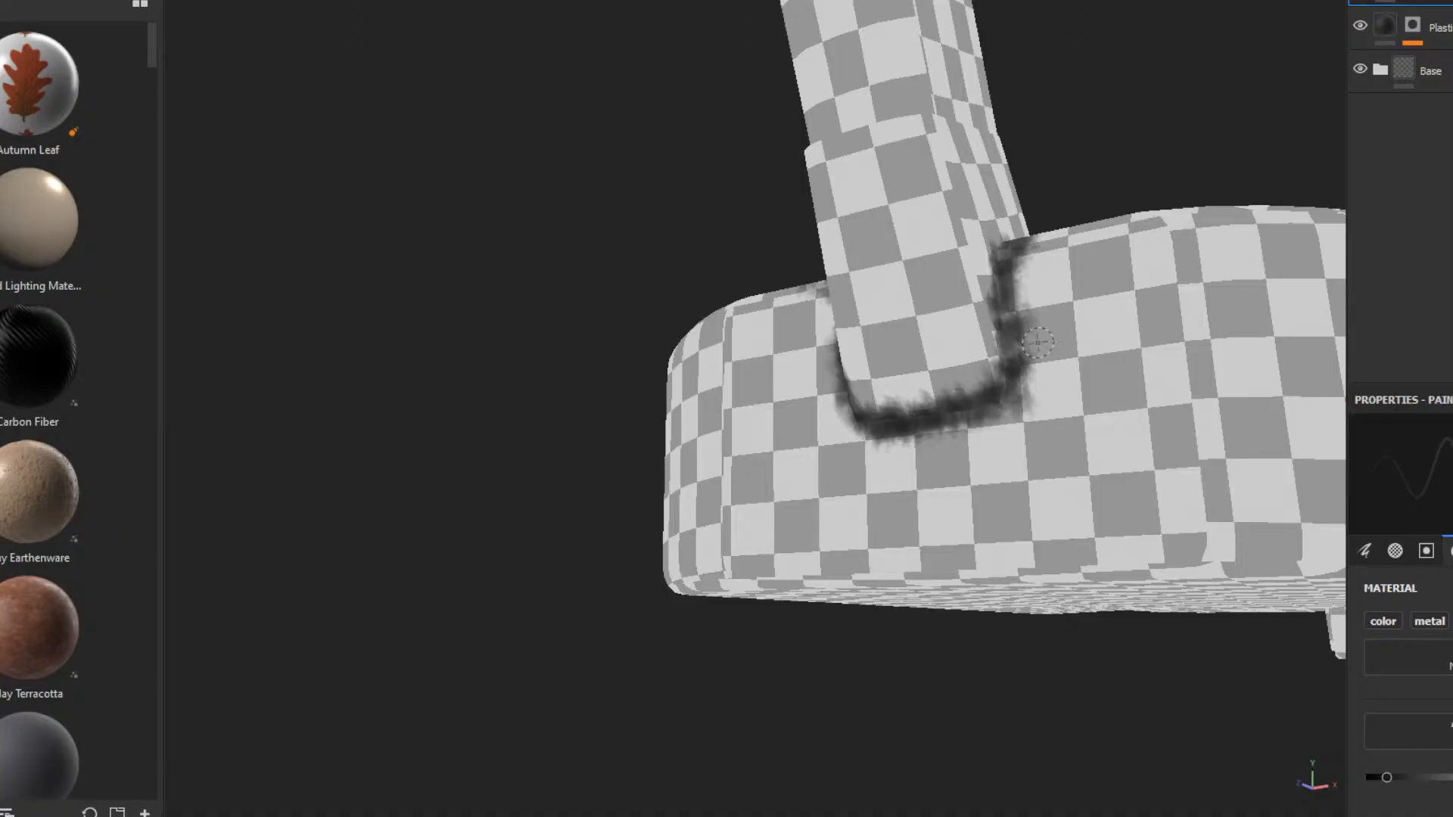
pyautogui.keyDown('alt'); pyautogui.moveTo(1000, 349); pyautogui.dragTo(974, 401); pyautogui.keyUp('alt')
pyautogui.keyDown('alt'); pyautogui.moveTo(1018, 337); pyautogui.dragTo(945, 413); pyautogui.keyUp('alt')
pyautogui.moveTo(1027, 230)
pyautogui.mouseDown()
pyautogui.moveTo(994, 313)
pyautogui.moveTo(1031, 228)
pyautogui.mouseUp()
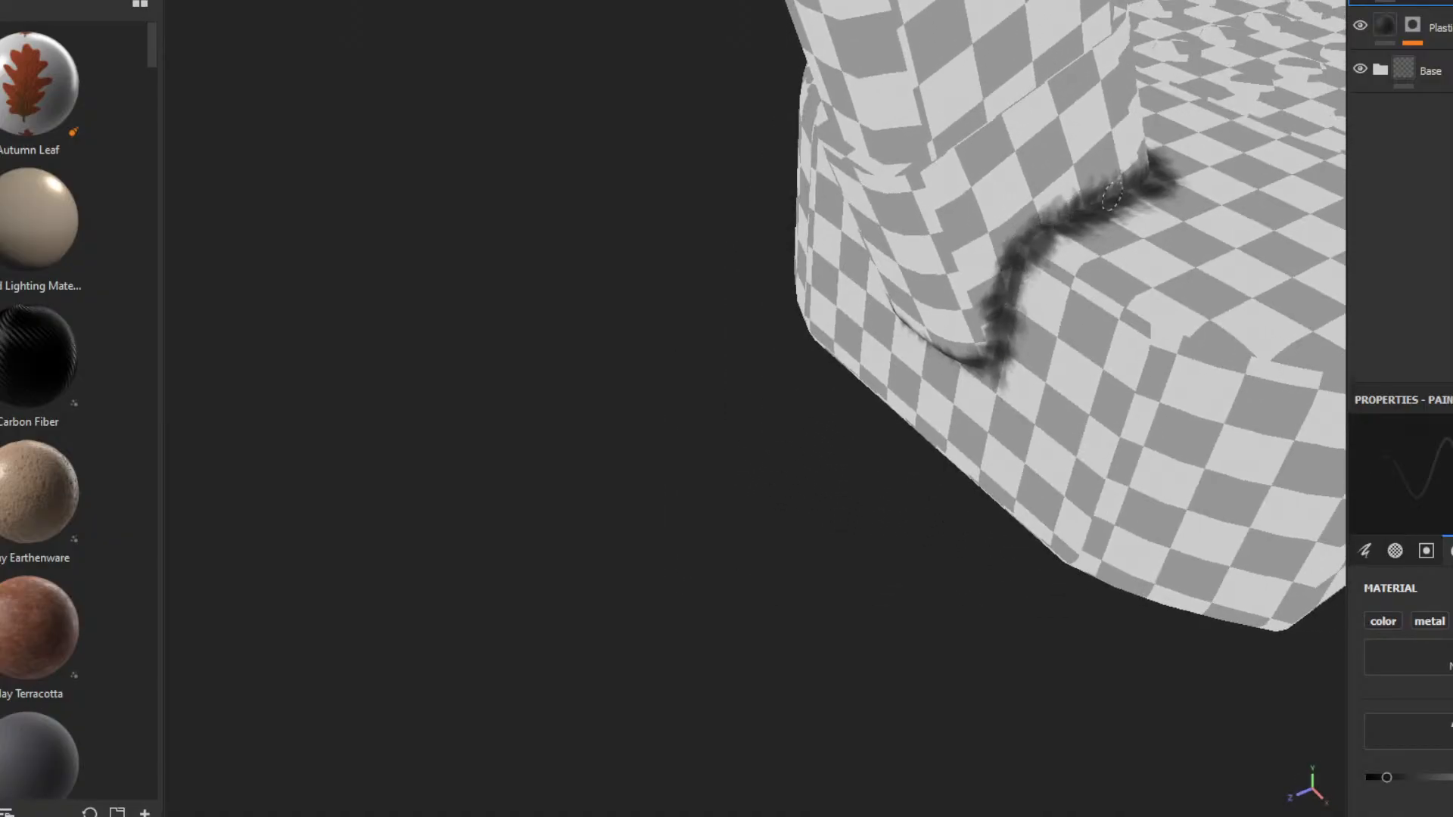
pyautogui.moveTo(1112, 196)
pyautogui.mouseDown()
pyautogui.moveTo(1017, 257)
pyautogui.moveTo(1071, 390)
pyautogui.mouseUp()
# - Try extra shading strokes along the column joint and near the border of the studded pad, undoing each one
pyautogui.keyDown('alt'); pyautogui.moveTo(906, 373); pyautogui.dragTo(867, 335); pyautogui.keyUp('alt')
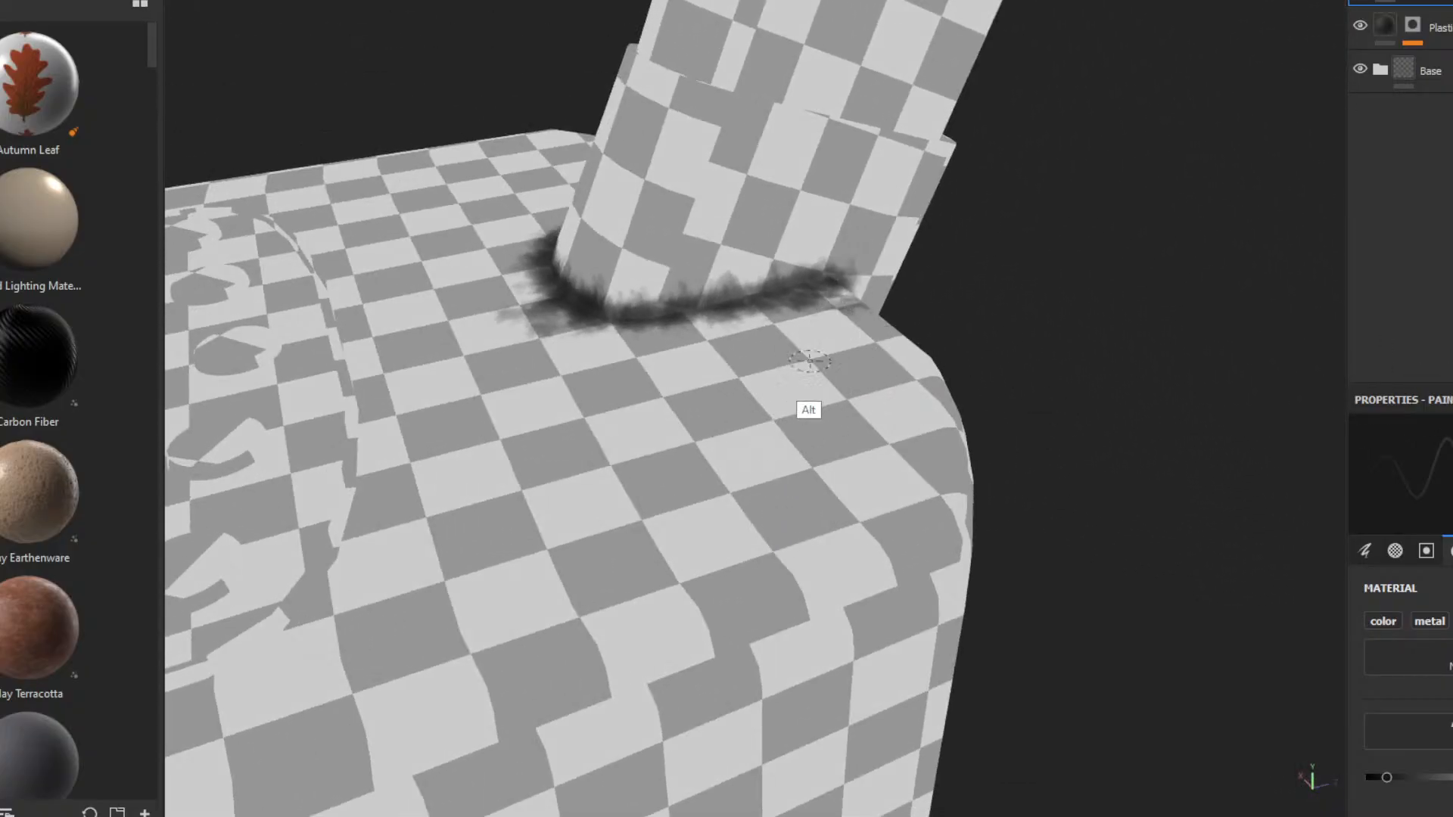
pyautogui.keyDown('alt'); pyautogui.moveTo(796, 374); pyautogui.dragTo(802, 267); pyautogui.keyUp('alt')
pyautogui.moveTo(740, 308); pyautogui.dragTo(642, 327)
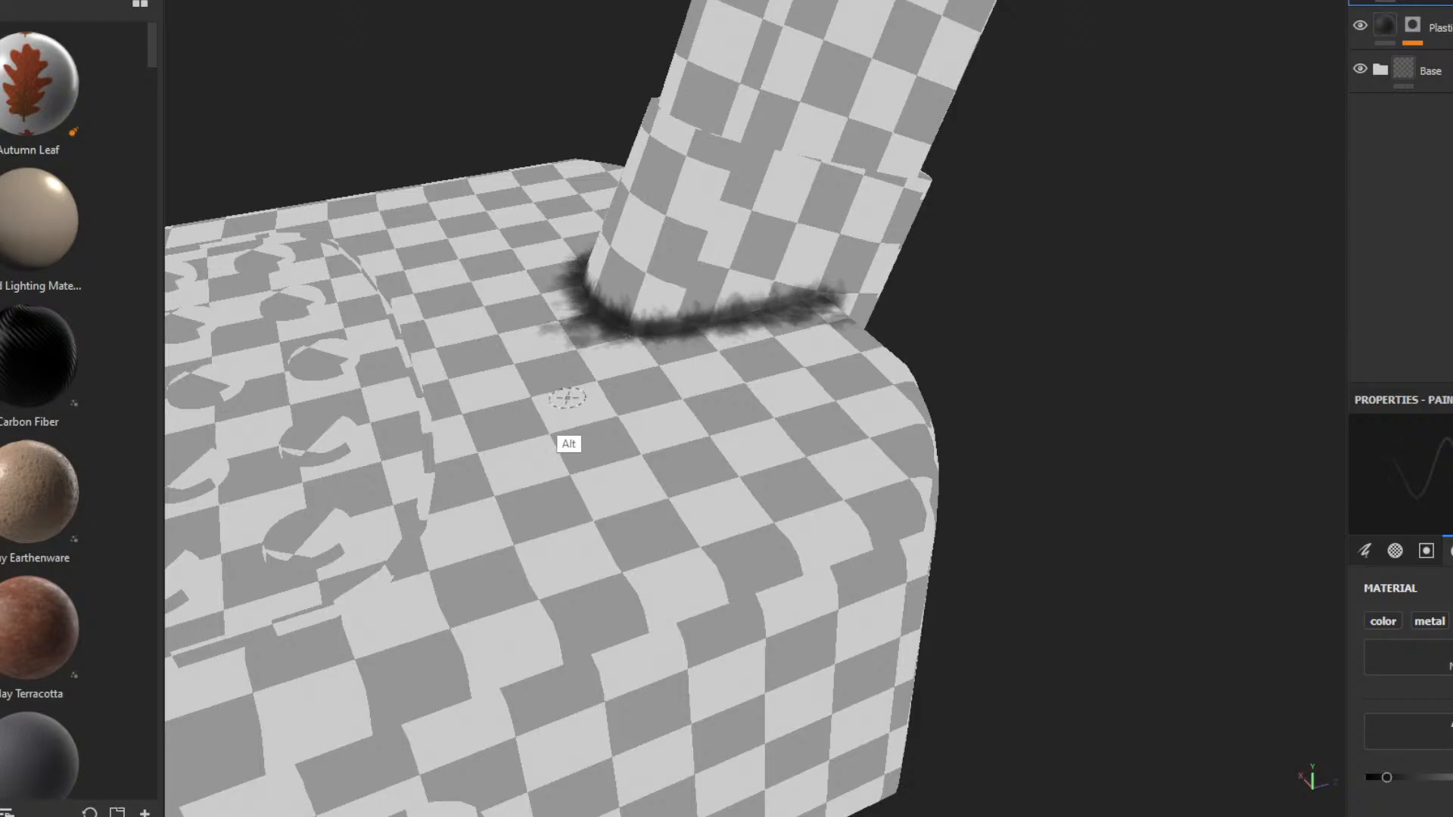
pyautogui.moveTo(572, 395)
pyautogui.keyDown('alt'); pyautogui.mouseDown()
pyautogui.moveTo(502, 535)
pyautogui.moveTo(778, 433)
pyautogui.moveTo(729, 484)
pyautogui.moveTo(708, 550)
pyautogui.mouseUp(); pyautogui.keyUp('alt')
pyautogui.hotkey('ctrl', 'z')
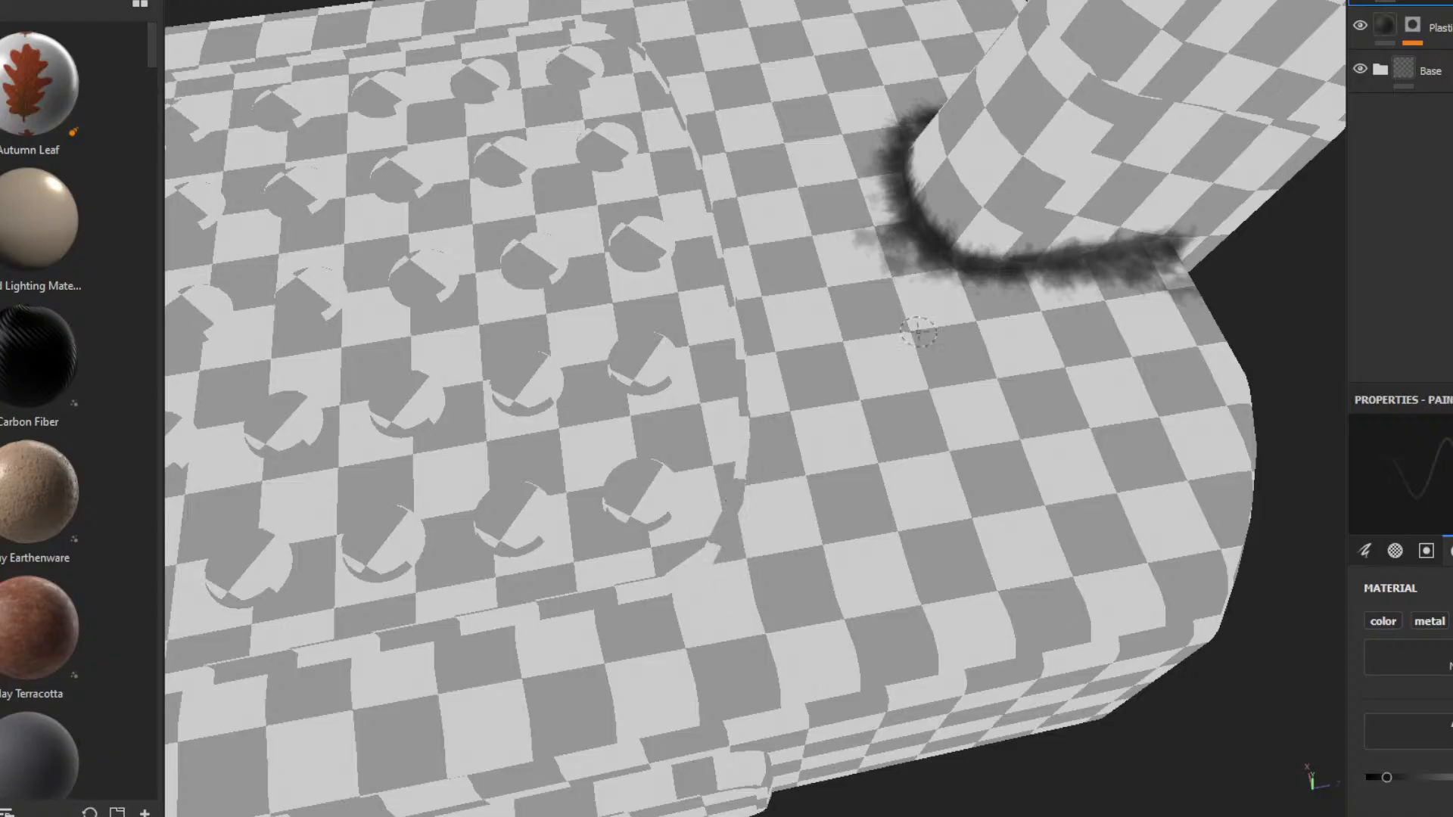
pyautogui.keyDown('alt'); pyautogui.moveTo(859, 379); pyautogui.dragTo(1203, 52); pyautogui.keyUp('alt')
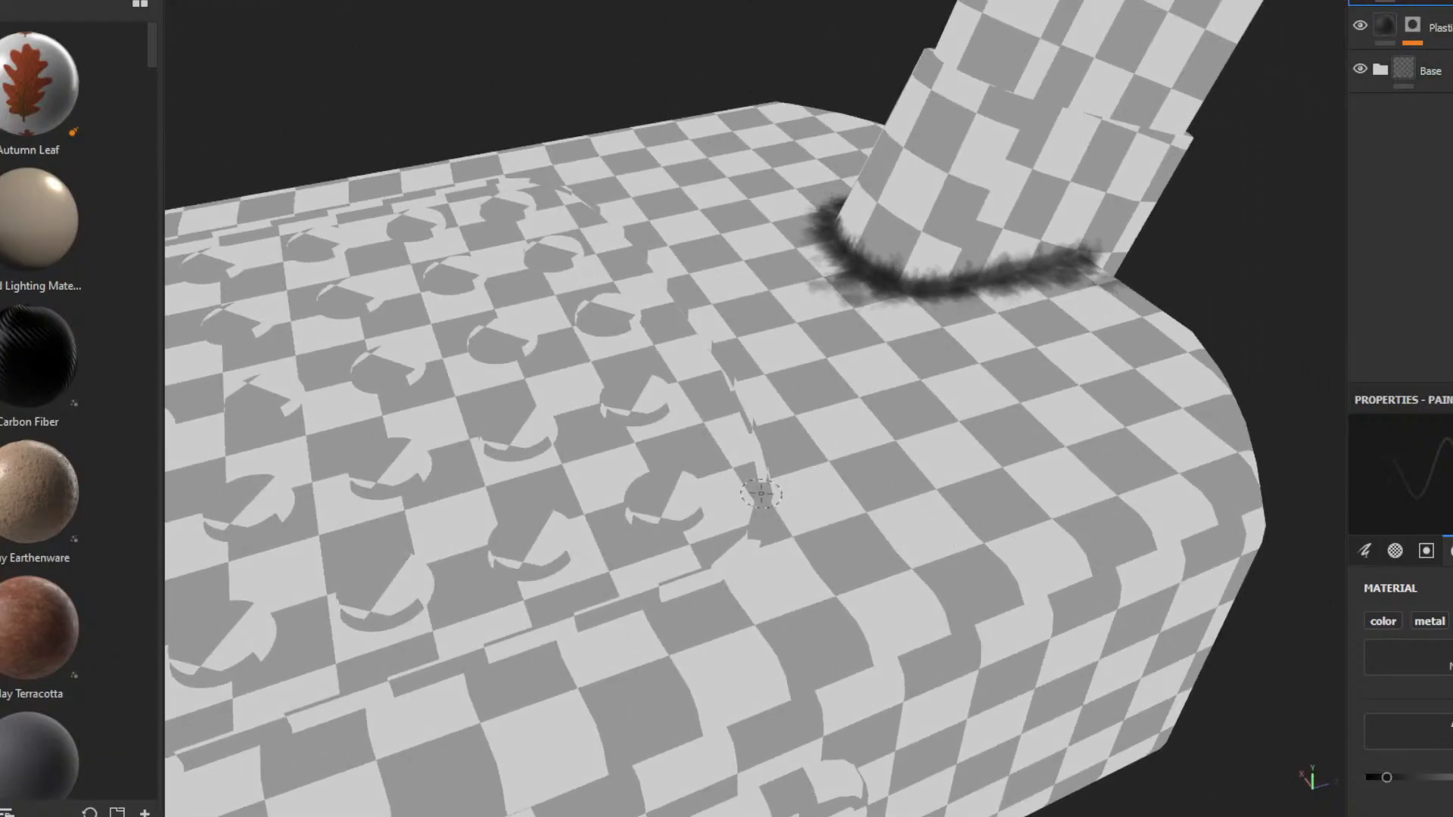
pyautogui.moveTo(758, 519)
pyautogui.mouseDown()
pyautogui.moveTo(757, 442)
pyautogui.moveTo(739, 407)
pyautogui.moveTo(1038, 509)
pyautogui.moveTo(1446, 430)
pyautogui.mouseUp()
pyautogui.hotkey('ctrl', 'z')
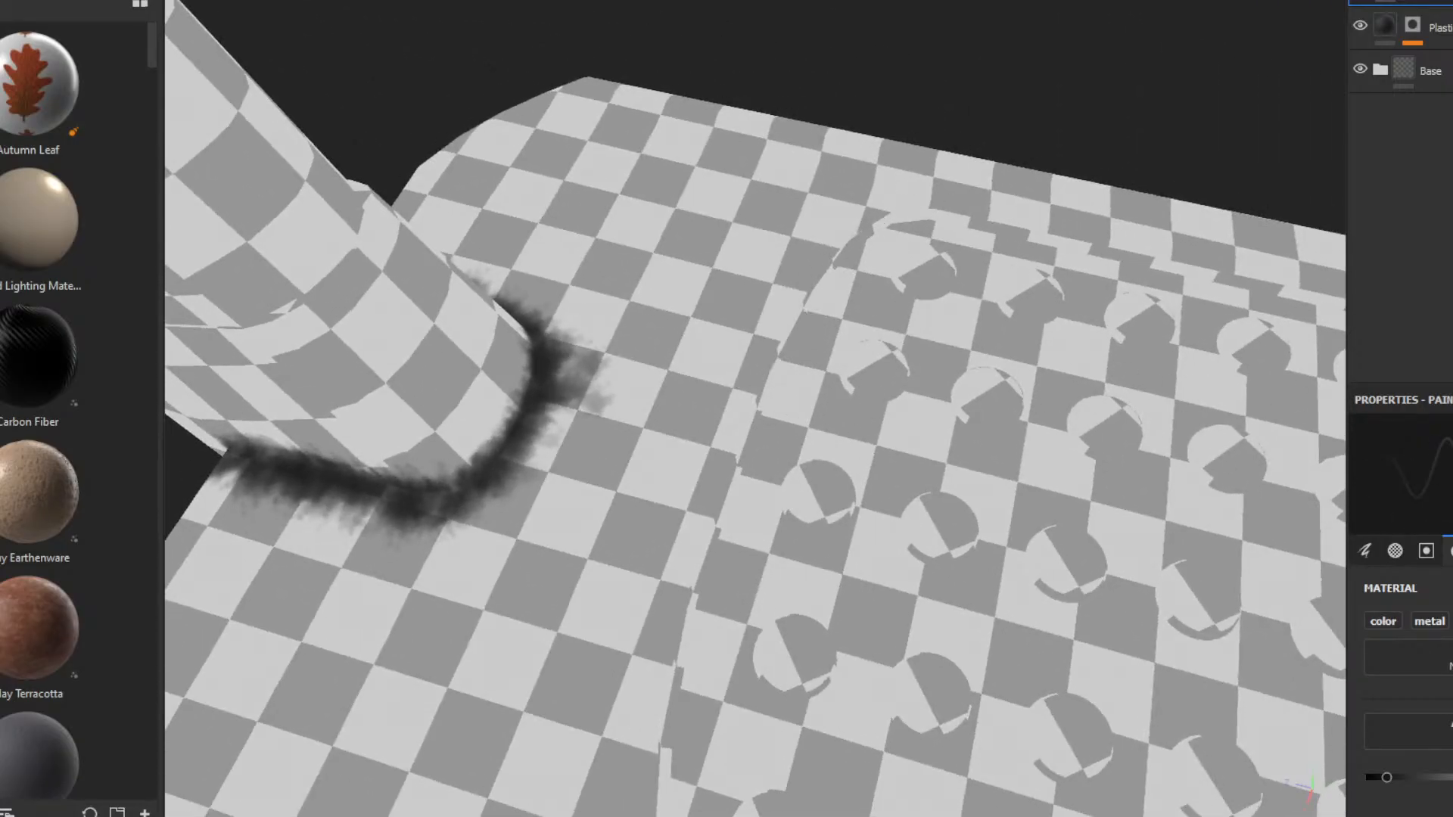
pyautogui.moveTo(780, 292); pyautogui.dragTo(808, 266)
pyautogui.hotkey('ctrl', 'z')
# - Return the viewport to the Material display and examine the shaded joint and the deck's front corner from several angles
pyautogui.click(1259, 2)
pyautogui.click(1257, 2)
pyautogui.keyDown('alt'); pyautogui.moveTo(848, 358); pyautogui.dragTo(720, 438); pyautogui.keyUp('alt')
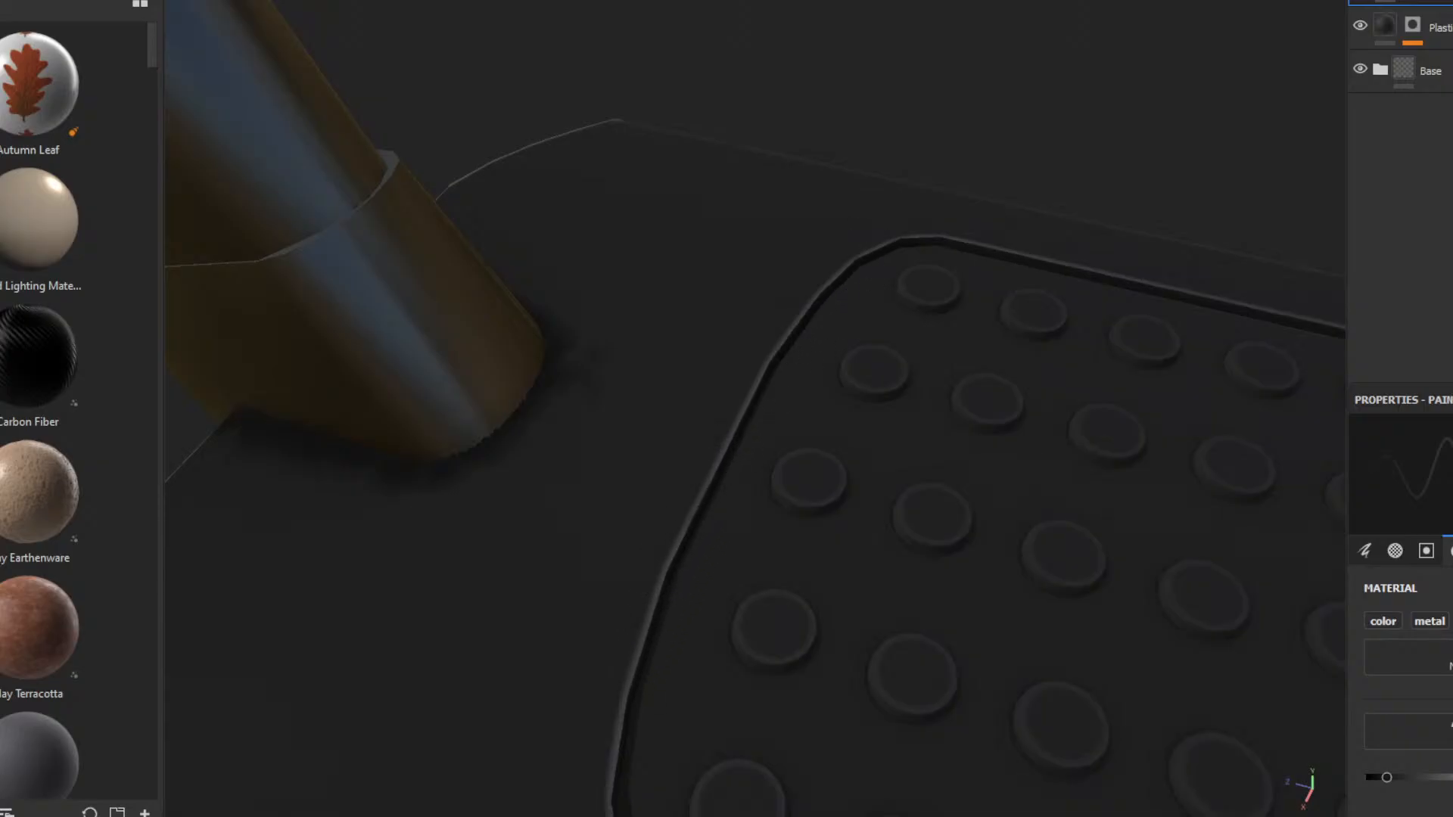
pyautogui.click(1412, 30)
pyautogui.keyDown('alt'); pyautogui.moveTo(1018, 261); pyautogui.dragTo(1114, 454); pyautogui.keyUp('alt')
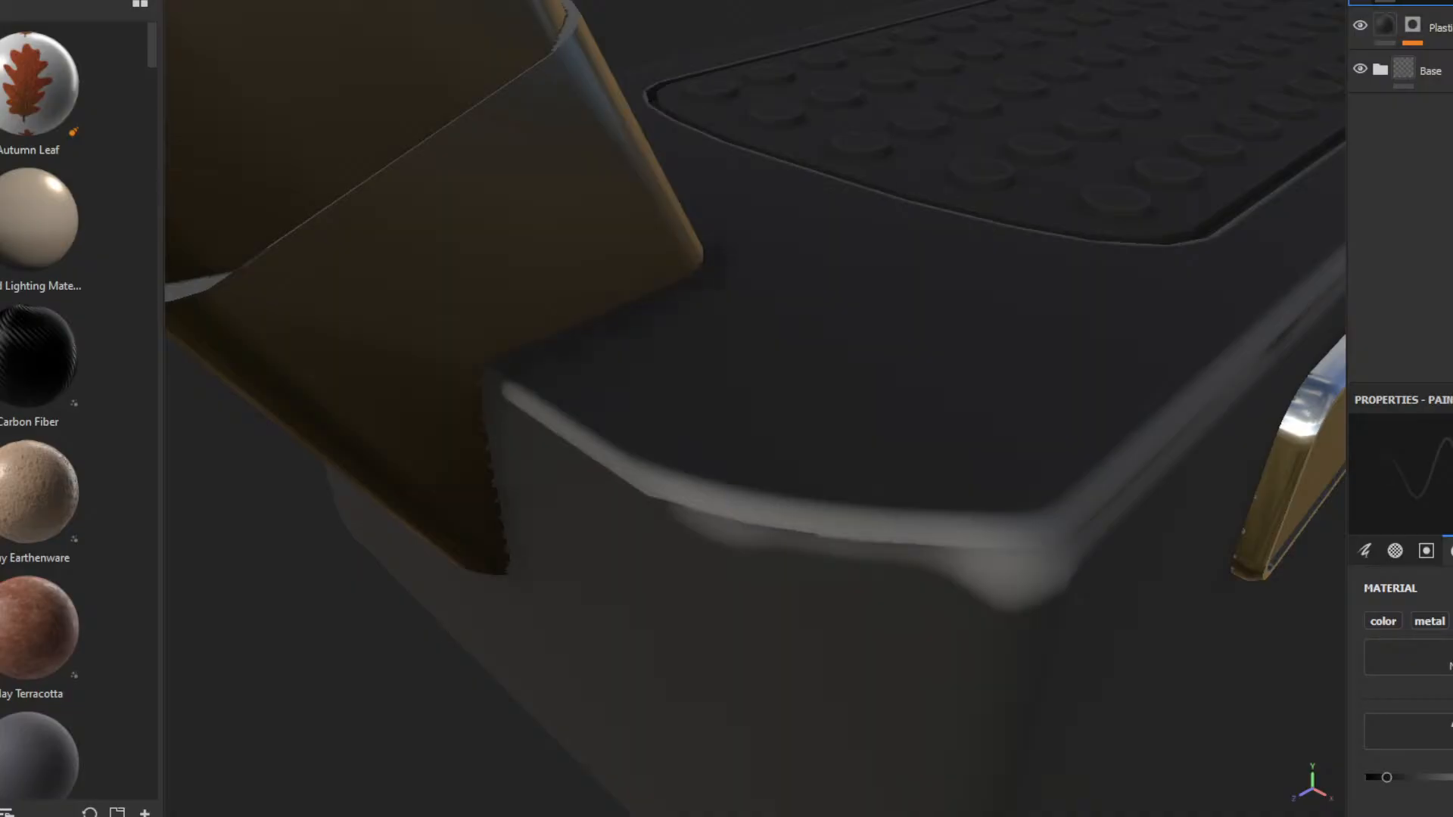
pyautogui.keyDown('alt'); pyautogui.moveTo(1291, 182); pyautogui.dragTo(1067, 287); pyautogui.keyUp('alt')
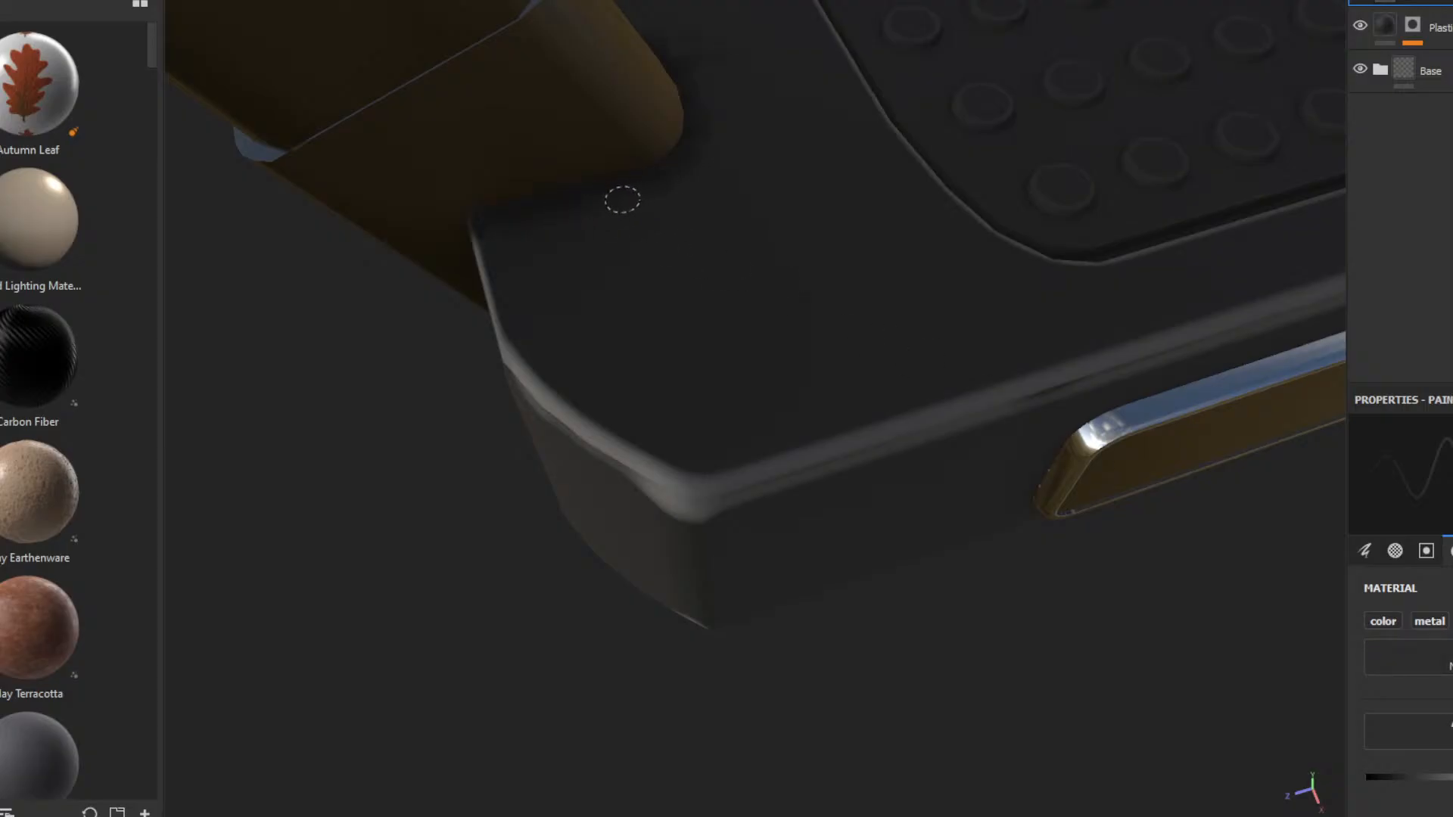
# - Isolate the Base color channel to examine the joint and the deck's edges, and restore the full material display
pyautogui.click(1260, 2)
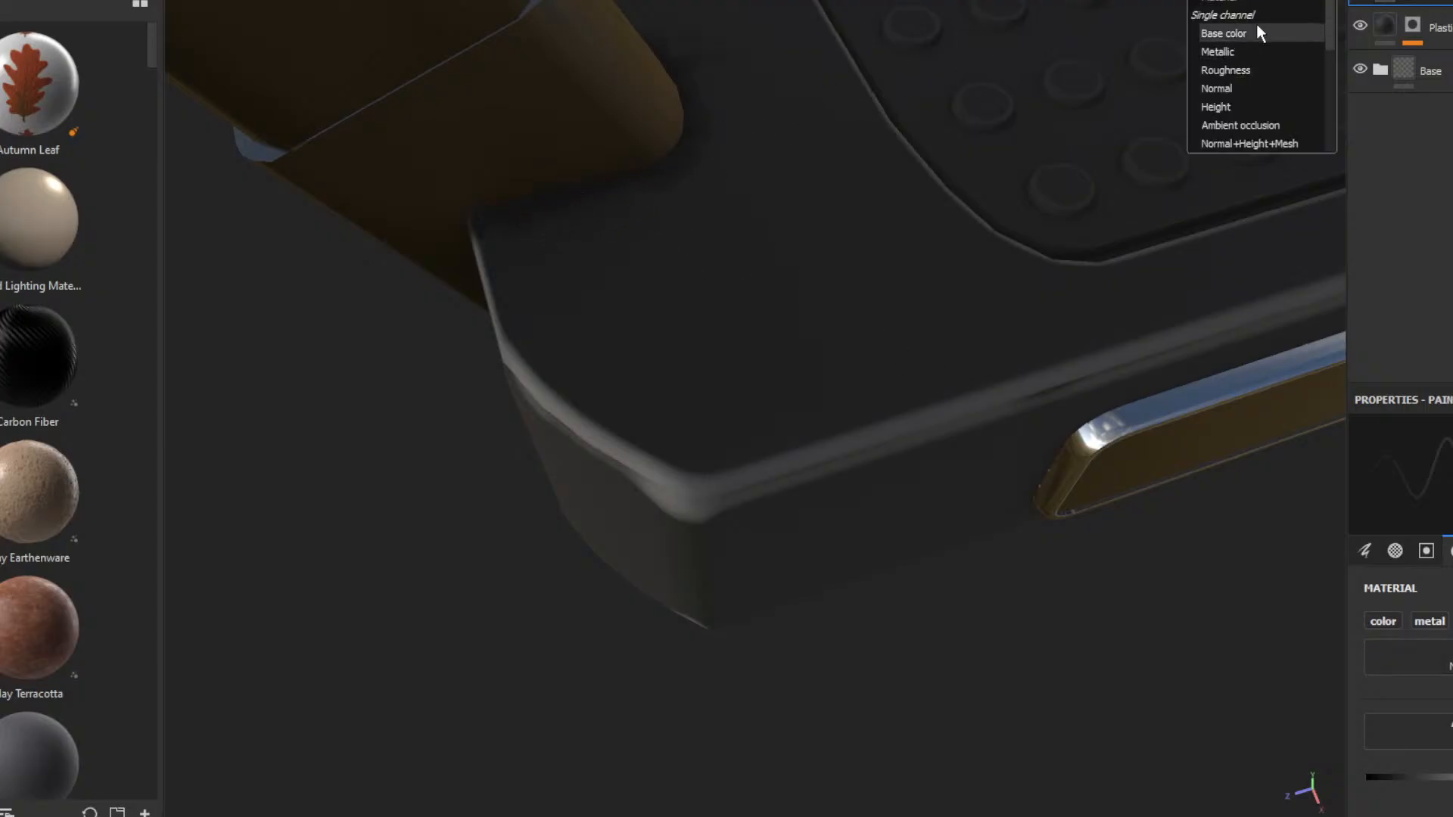
pyautogui.click(1258, 29)
pyautogui.click(1256, 2)
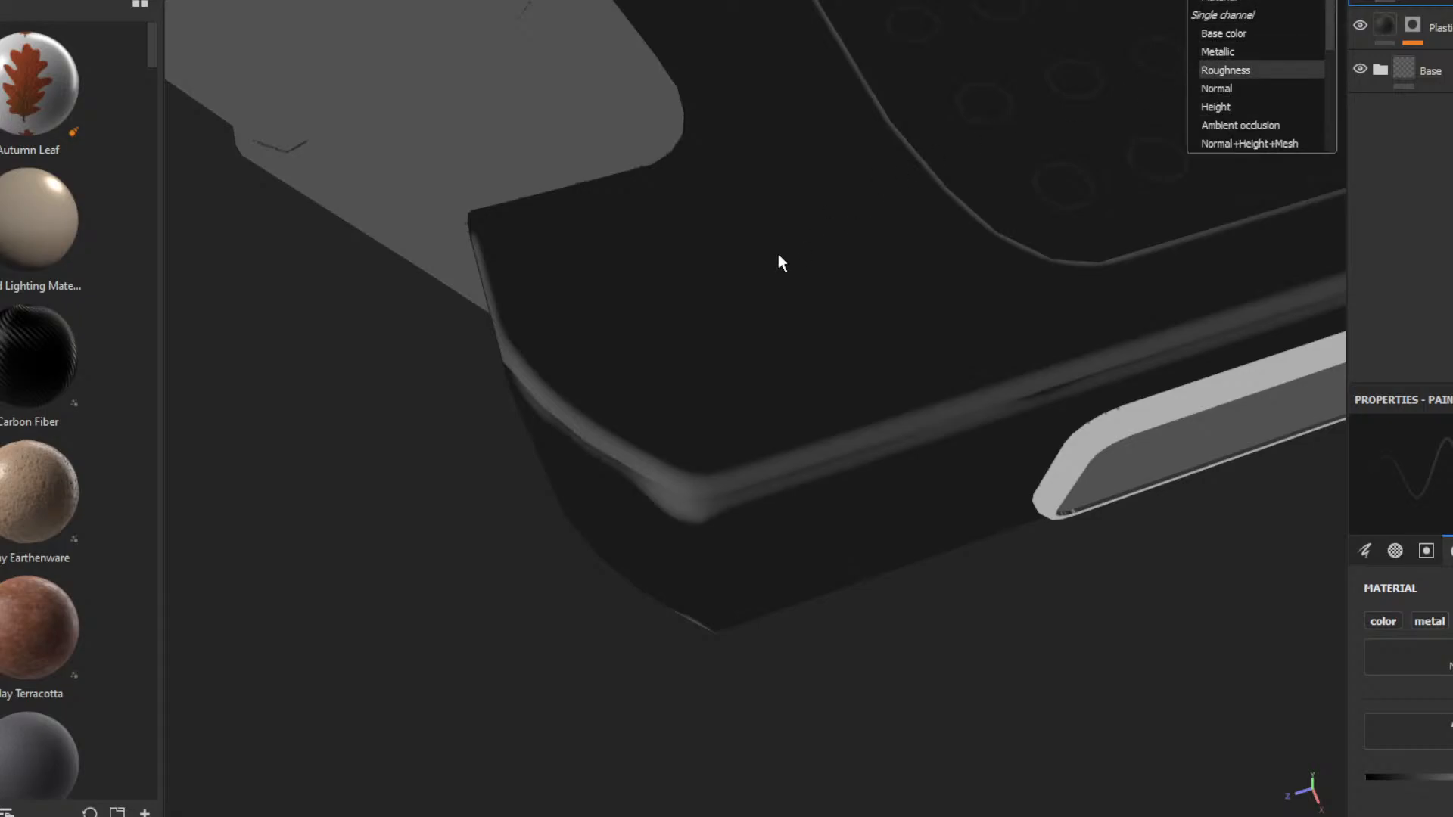
pyautogui.click(697, 242)
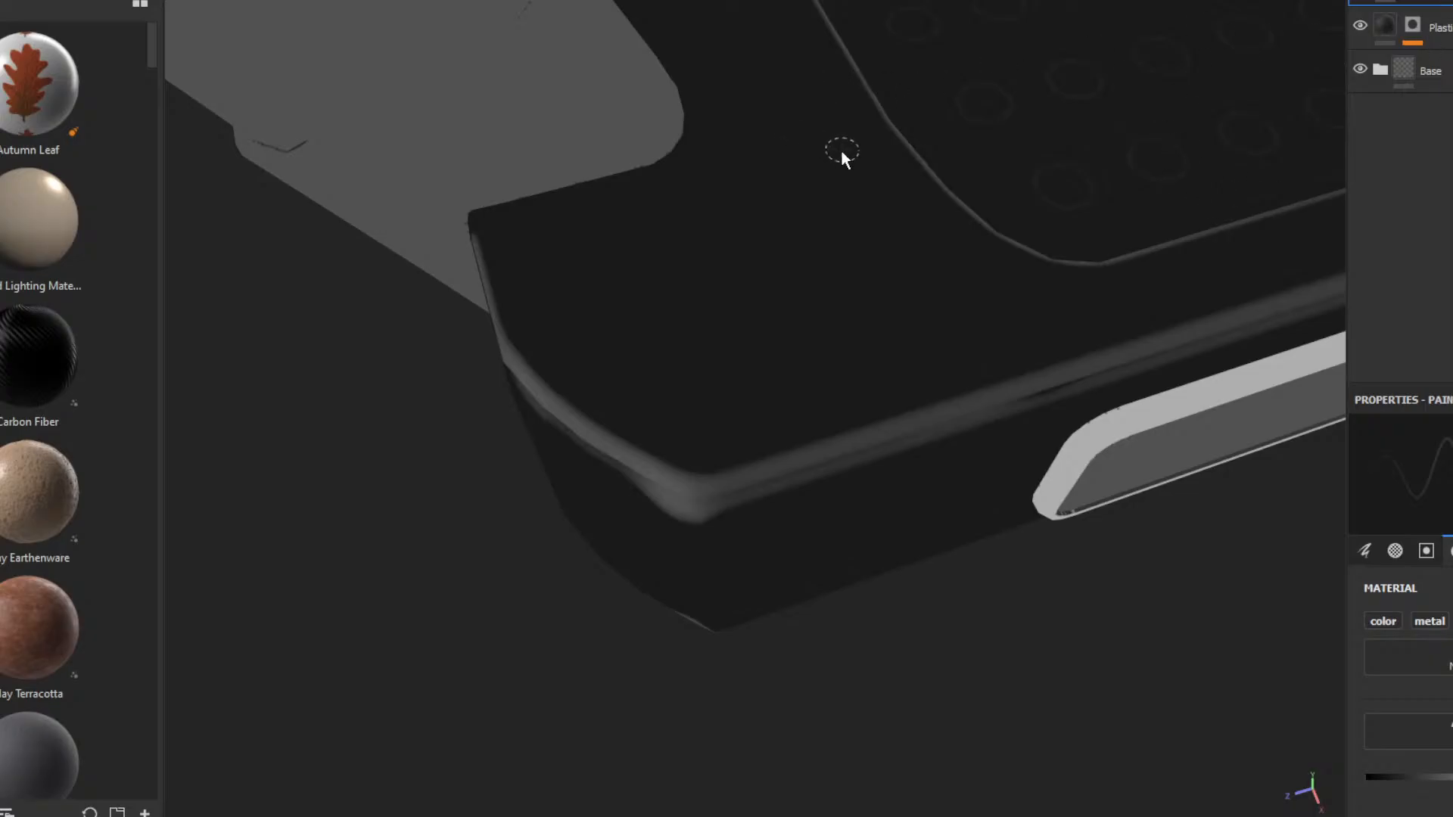
pyautogui.keyDown('alt'); pyautogui.moveTo(842, 149); pyautogui.dragTo(983, 72); pyautogui.keyUp('alt')
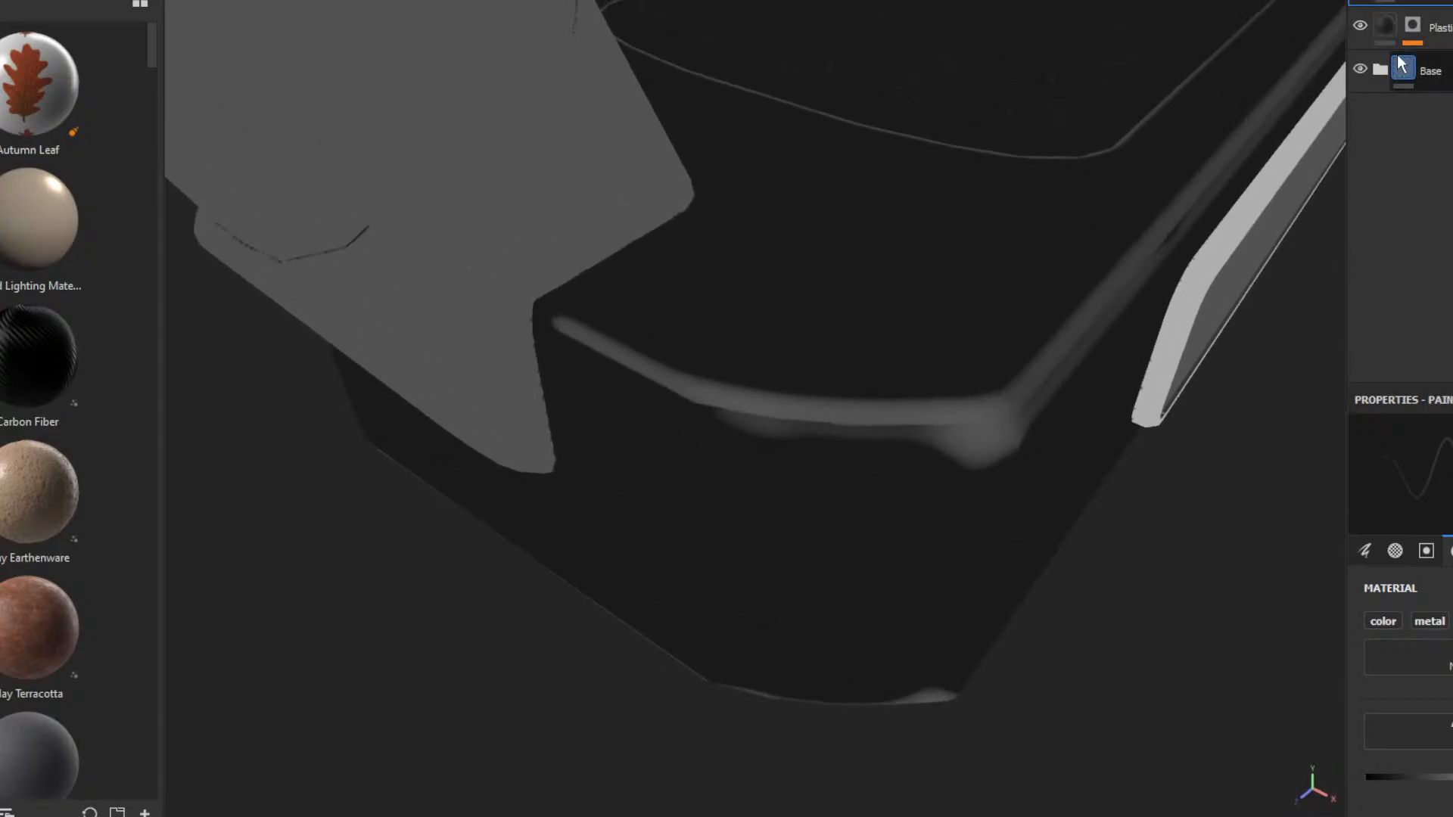
pyautogui.click(1262, 2)
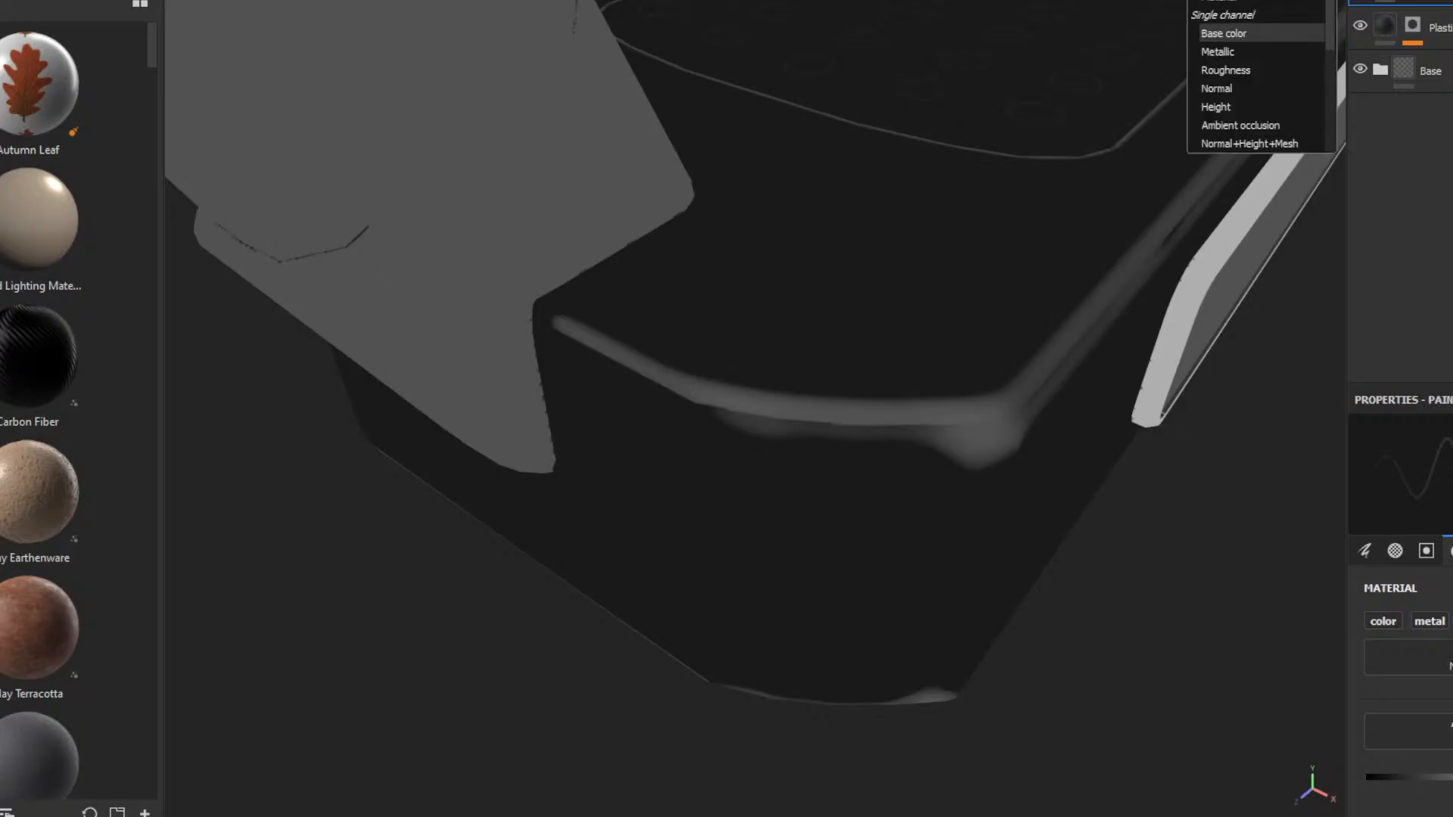
pyautogui.click(1247, 2)
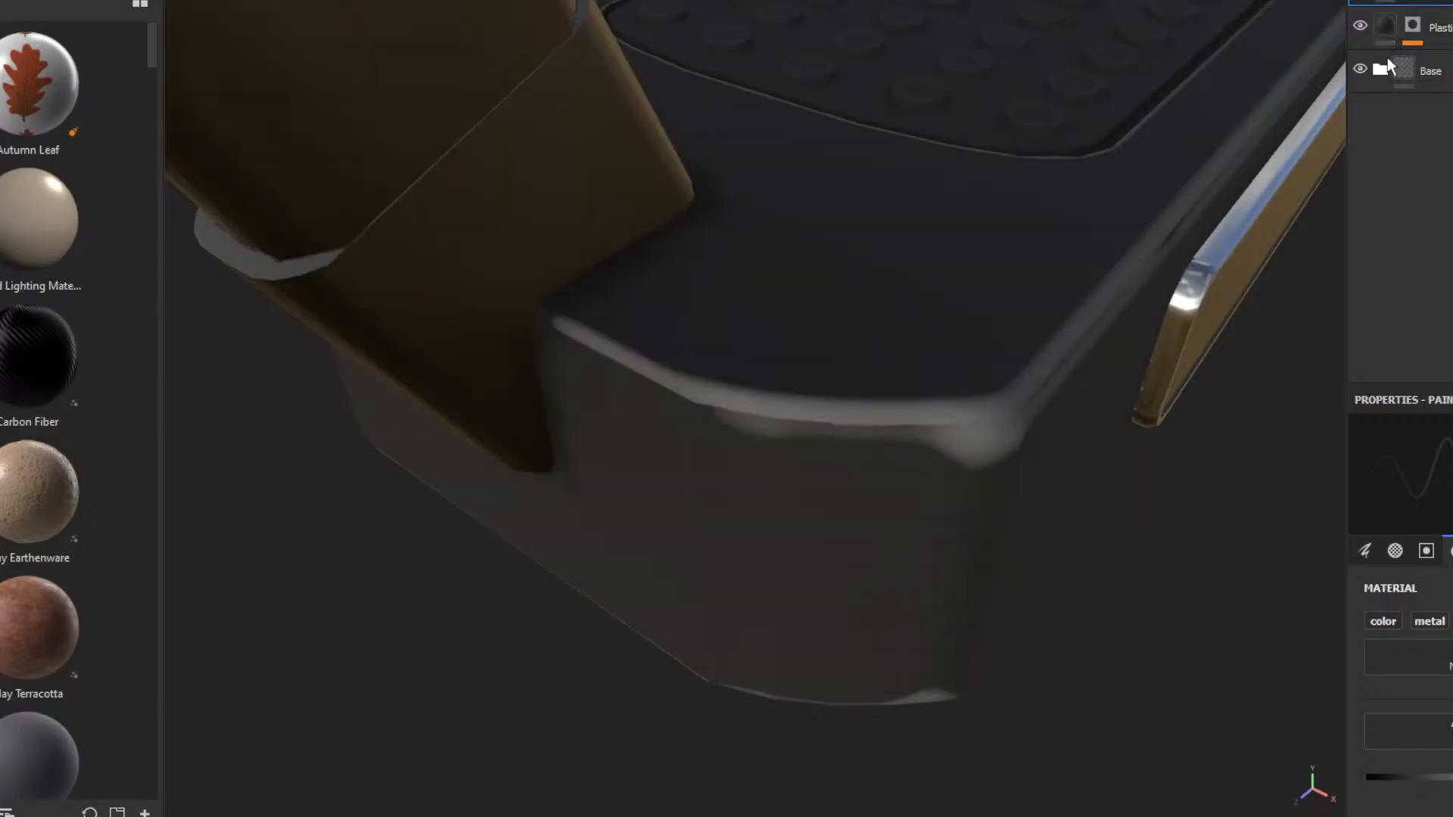
# - Add a fill layer and place it directly below the Ao paint layer
pyautogui.click(1375, 32)
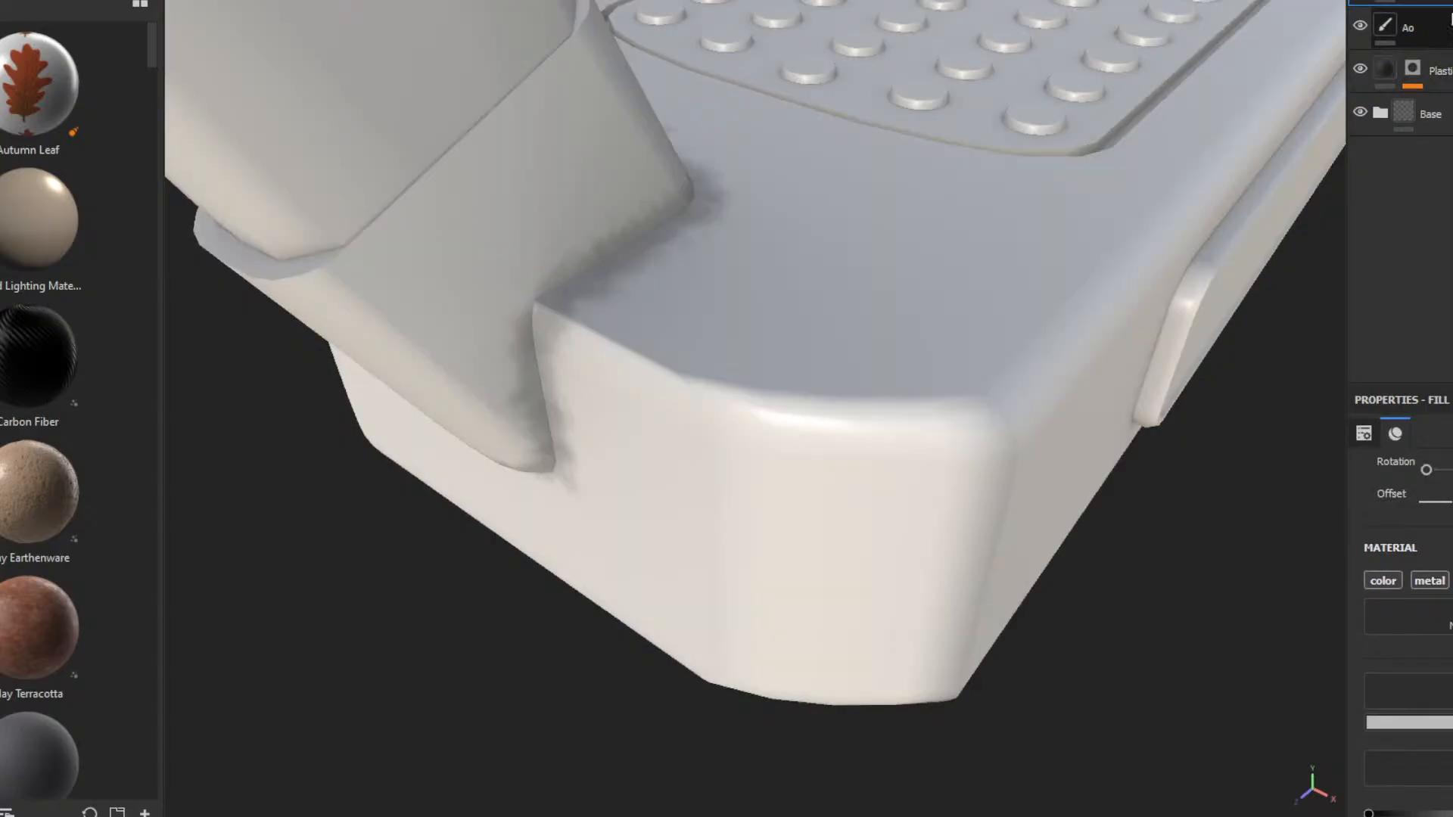
pyautogui.moveTo(1422, 0); pyautogui.dragTo(1423, 46)
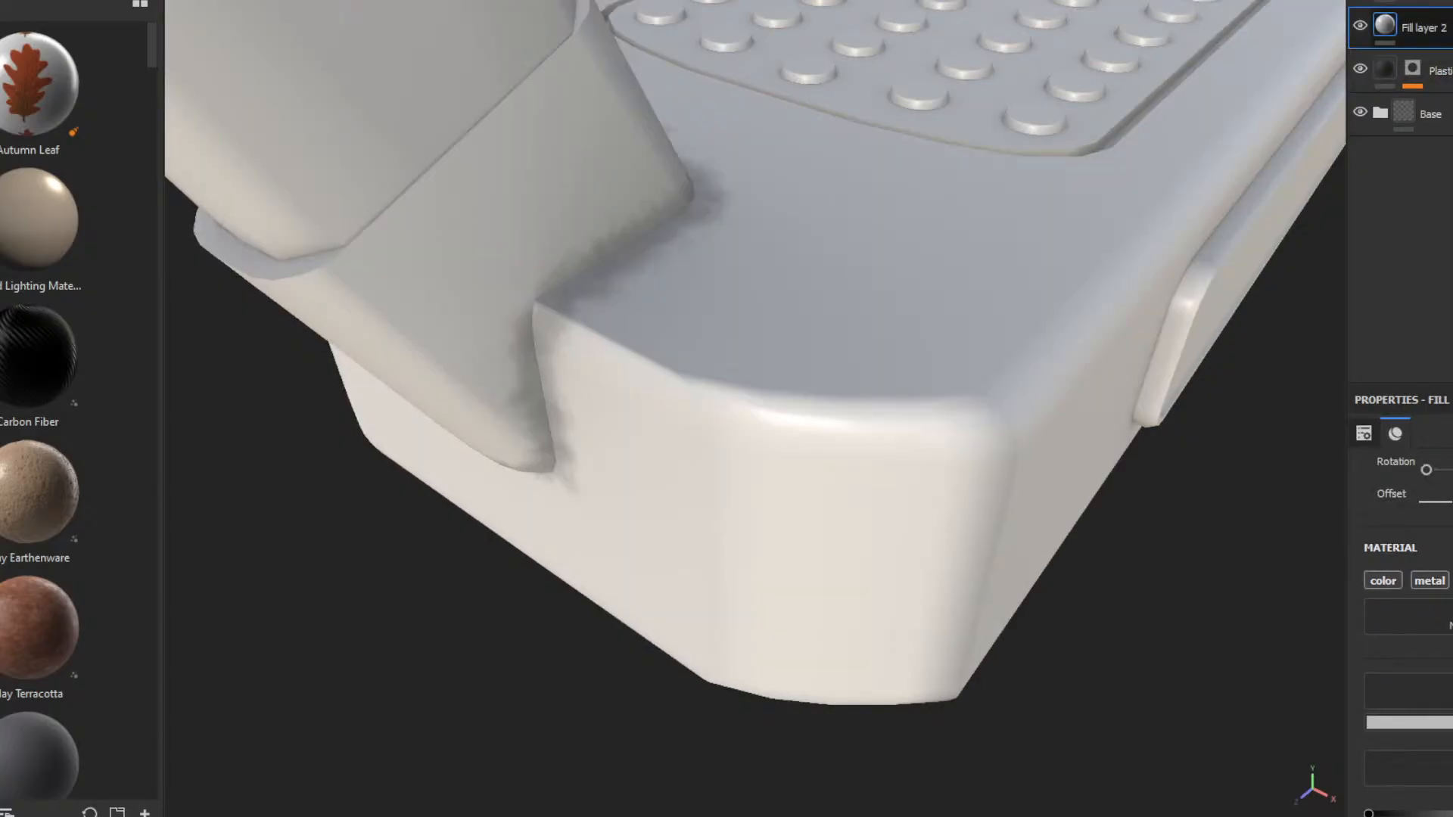
# - Rename the new fill layer as temp and mask it to the green deck body with an ID color selection
pyautogui.doubleClick(1420, 28)
pyautogui.write('temp')
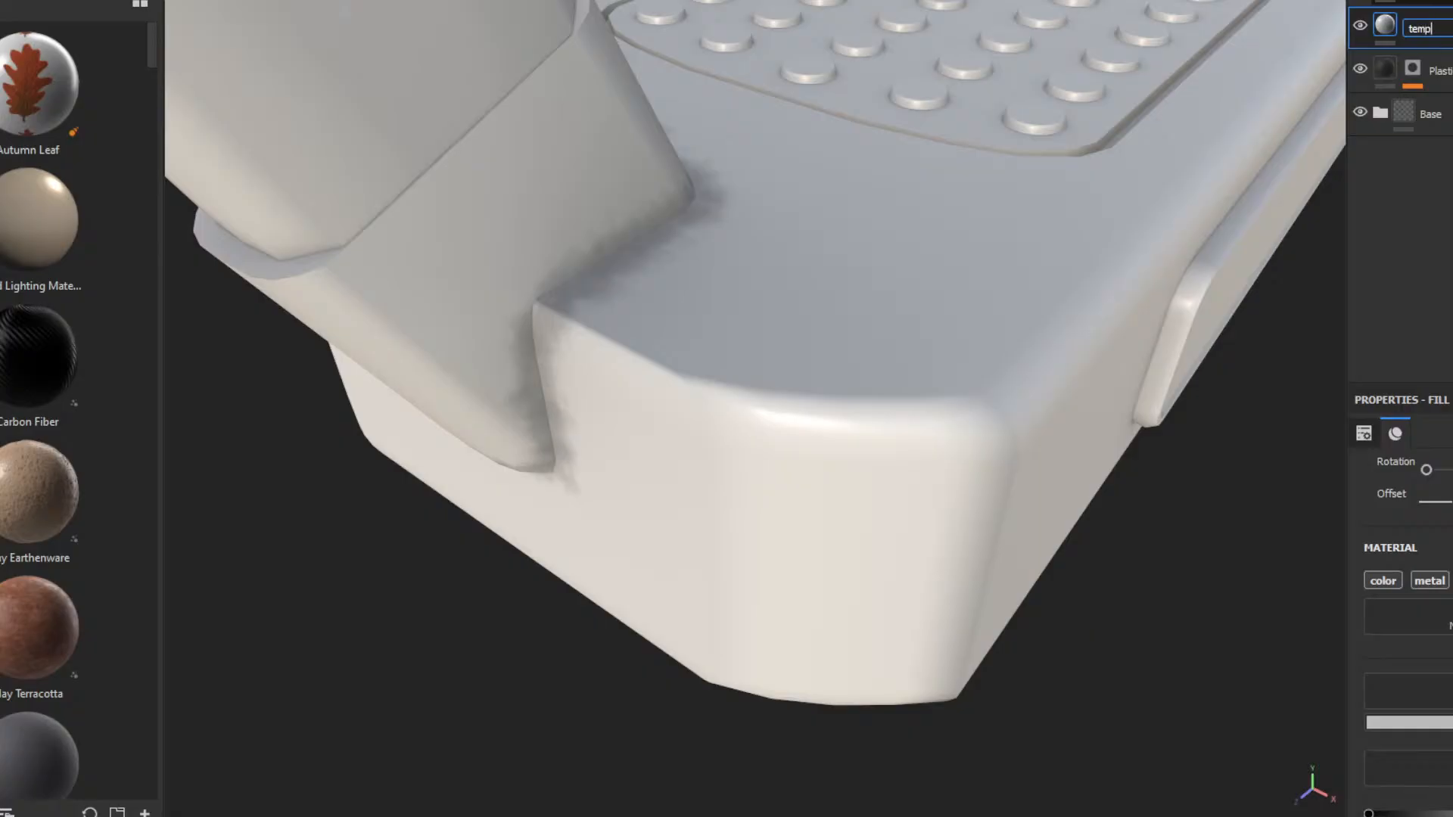
pyautogui.press('Return')
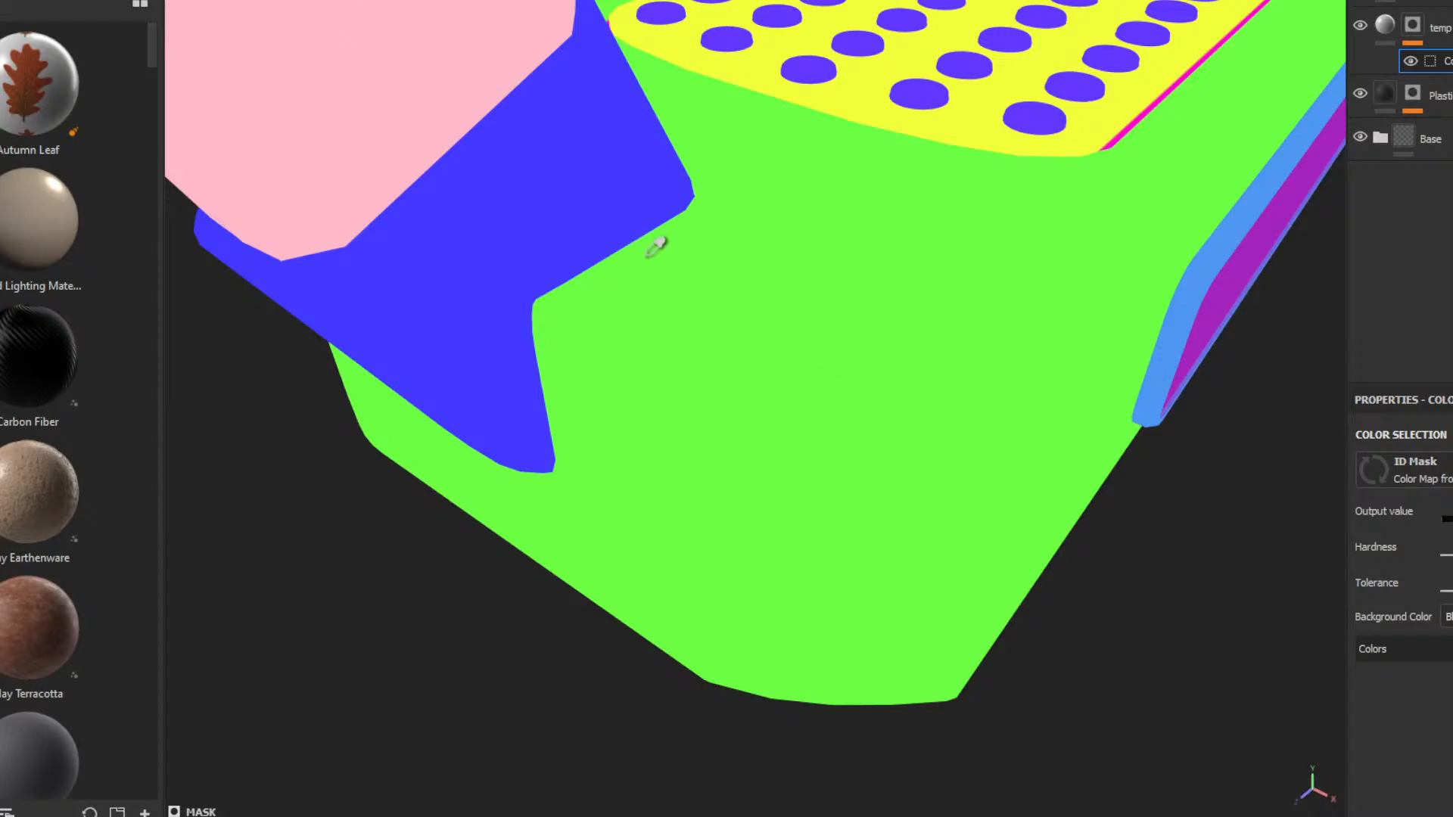
pyautogui.click(693, 265)
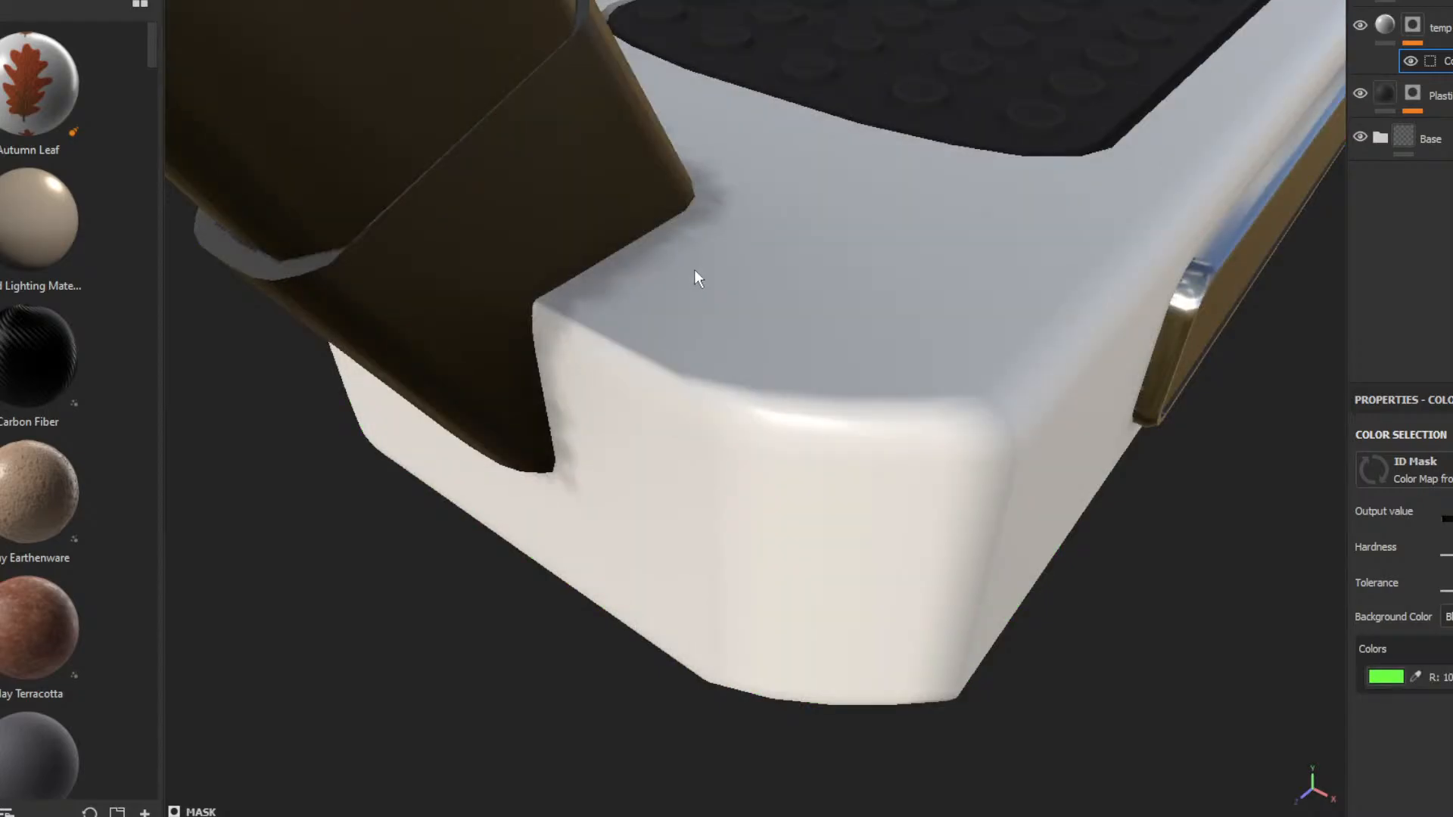
# - Set the temp layer's base color to grey AFAFAF and turn off its metallic channel
pyautogui.click(1384, 31)
pyautogui.click(1409, 723)
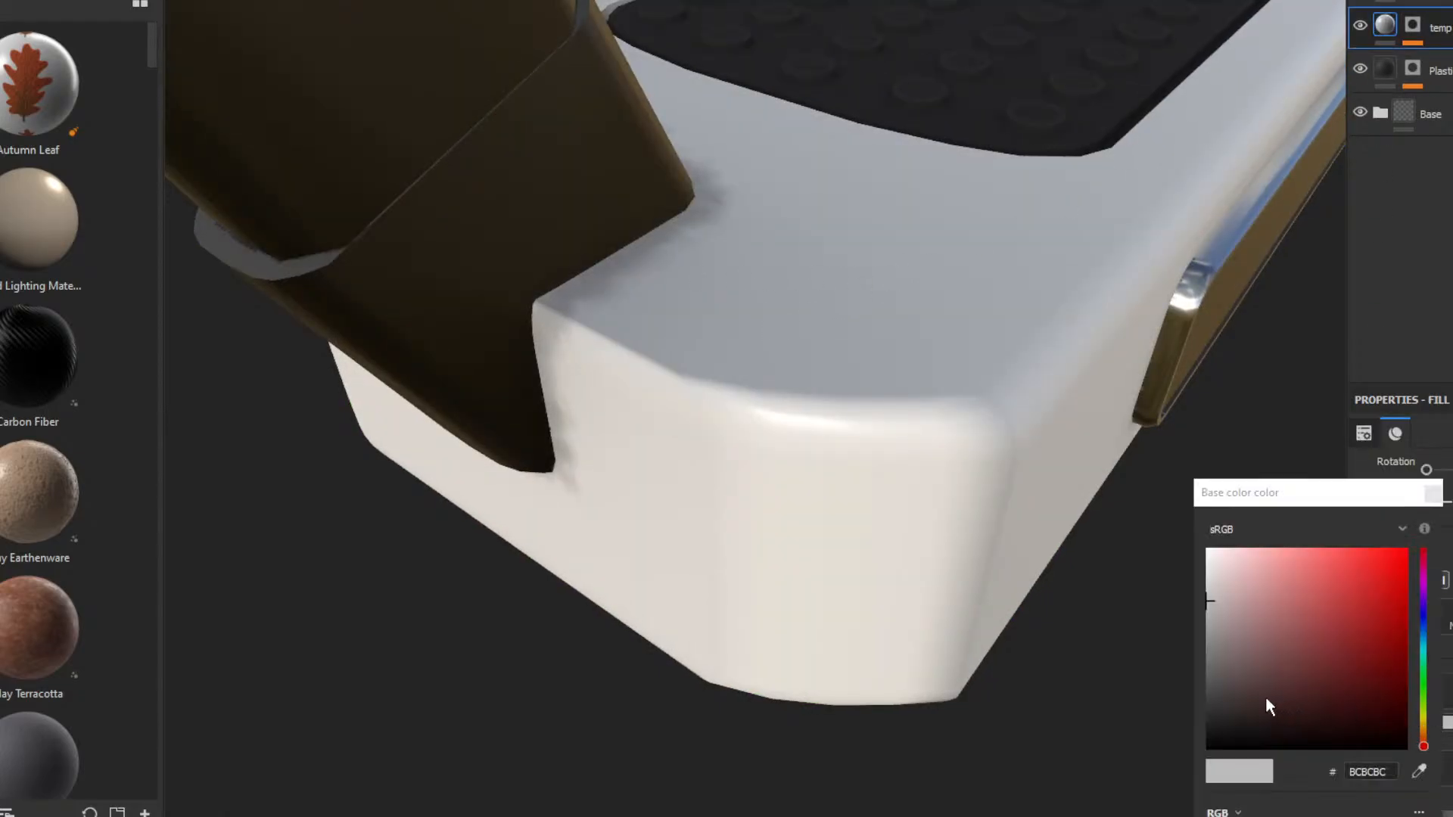
pyautogui.moveTo(1265, 697); pyautogui.dragTo(1175, 615)
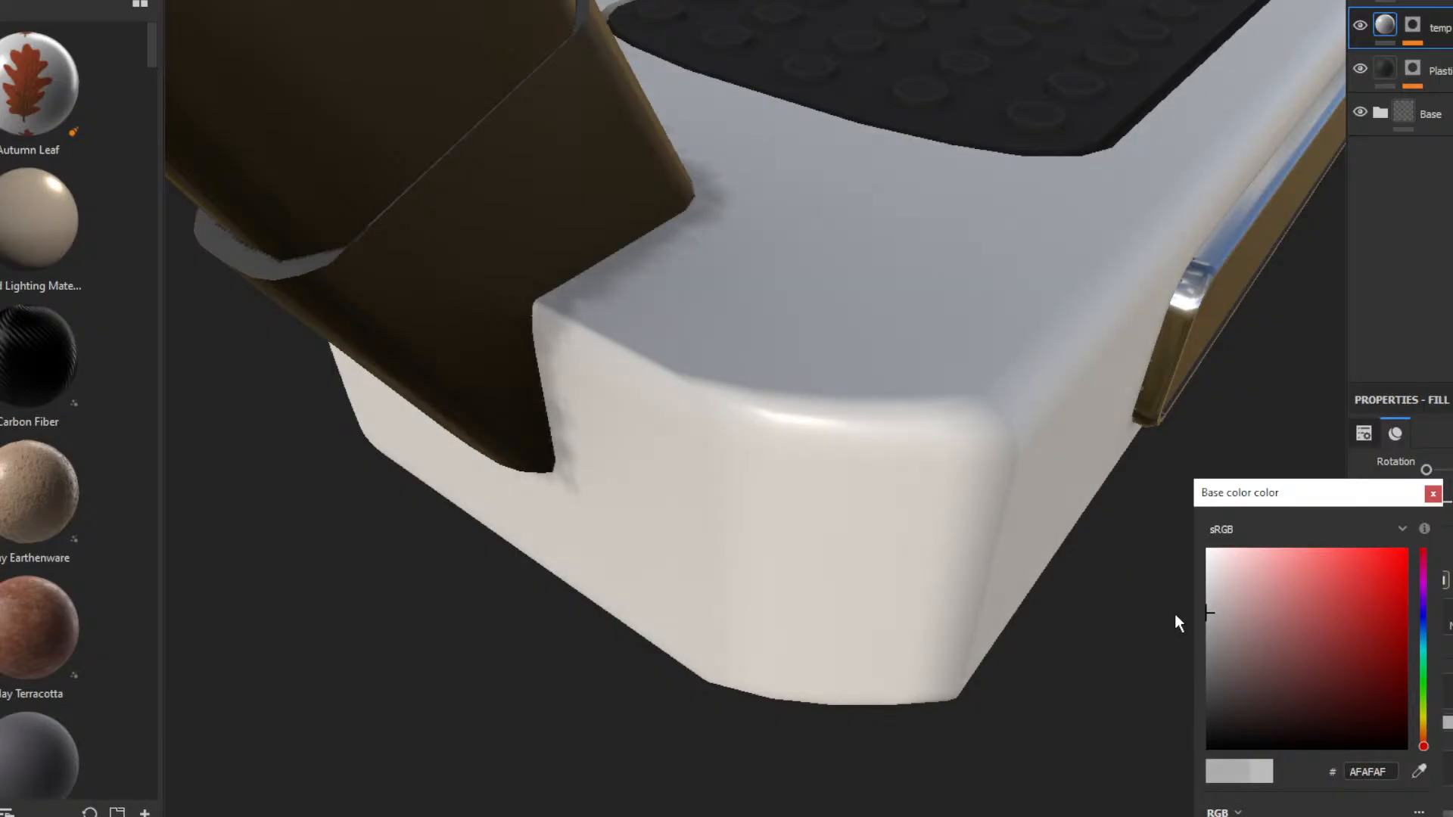
pyautogui.click(1432, 493)
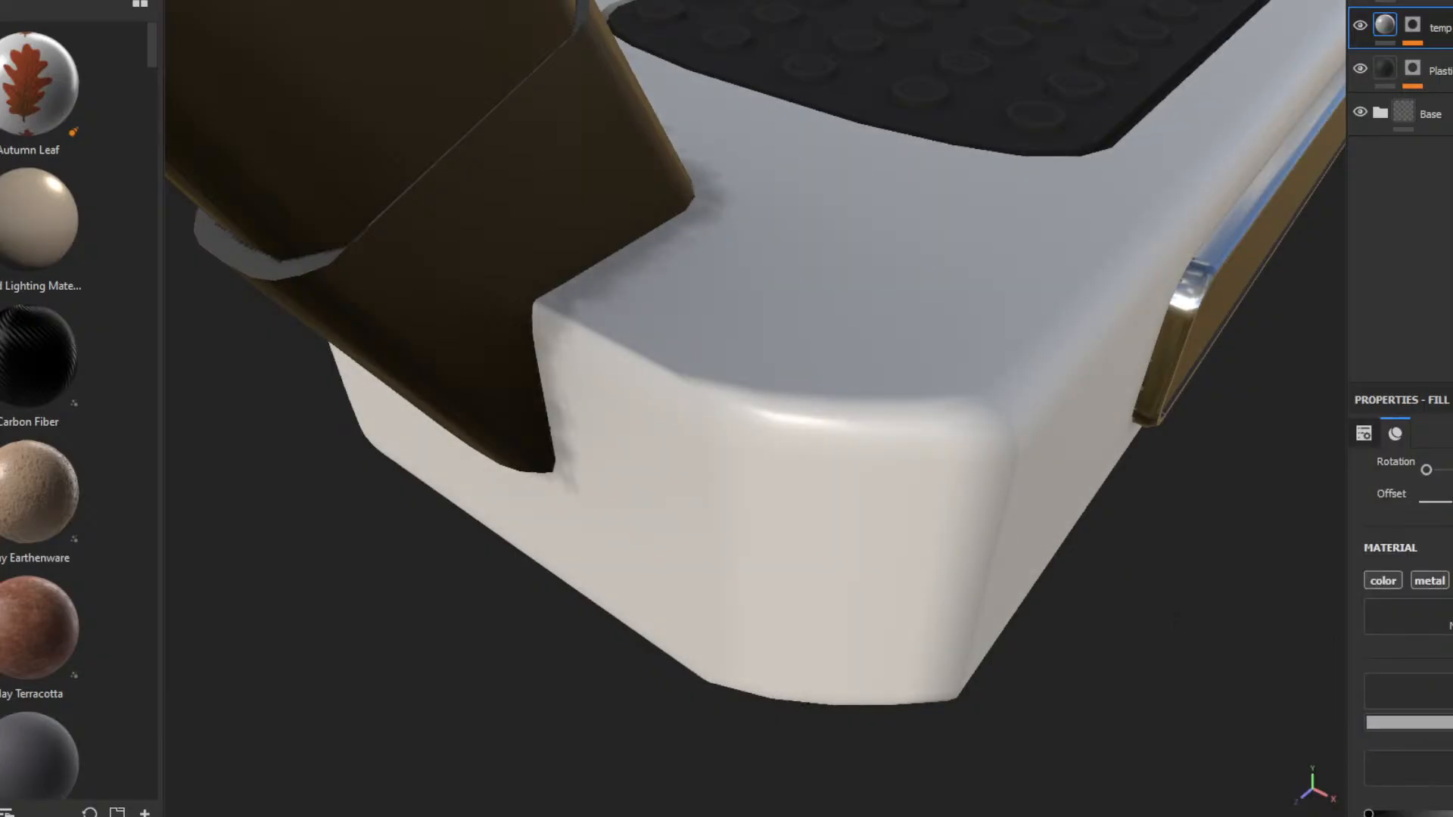
pyautogui.click(1433, 583)
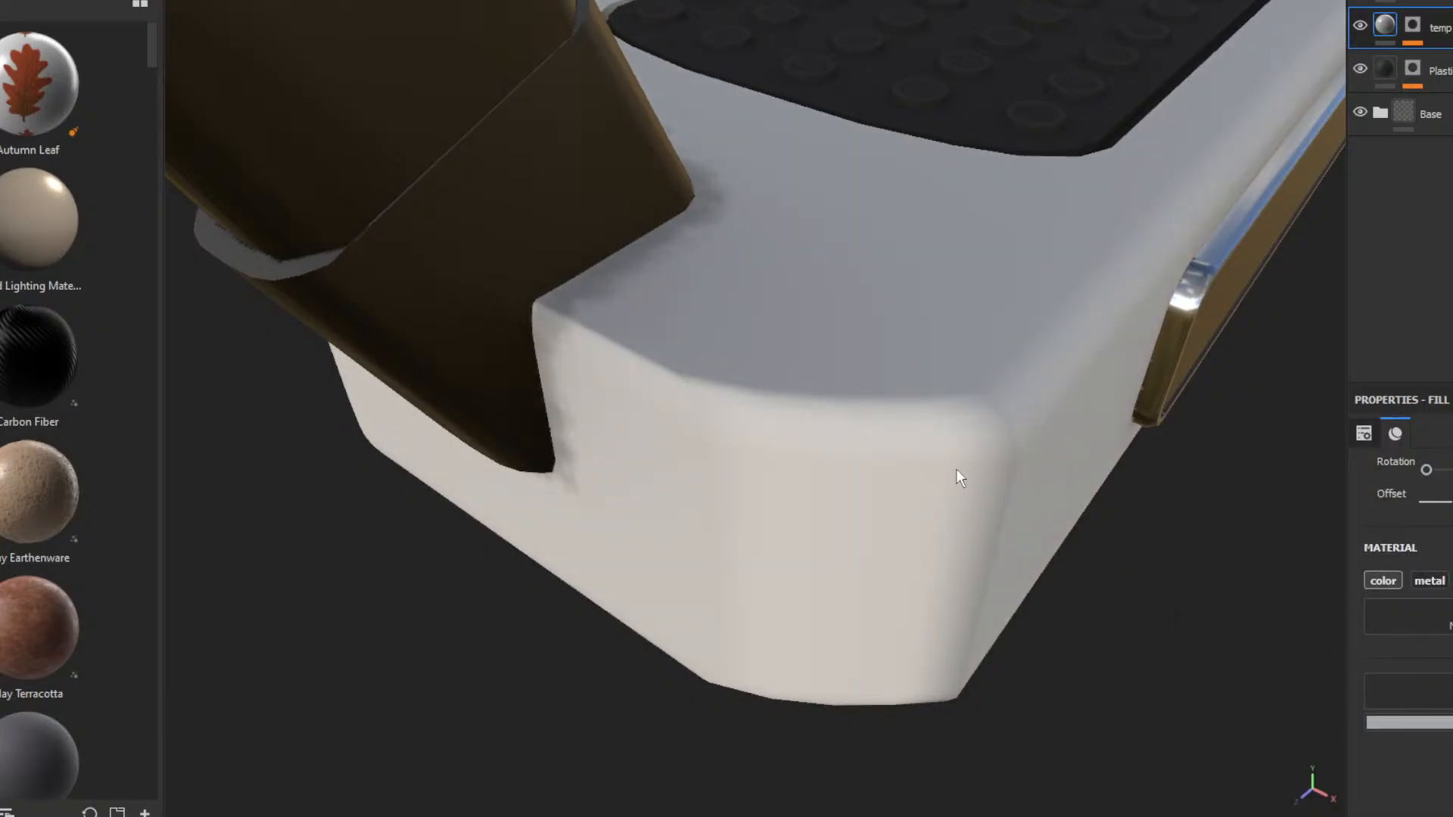
# - Select the Ao paint layer and touch up the soft shading where the column meets the deck's front face
pyautogui.moveTo(665, 253)
pyautogui.keyDown('alt'); pyautogui.mouseDown()
pyautogui.moveTo(673, 336)
pyautogui.moveTo(515, 347)
pyautogui.mouseUp(); pyautogui.keyUp('alt')
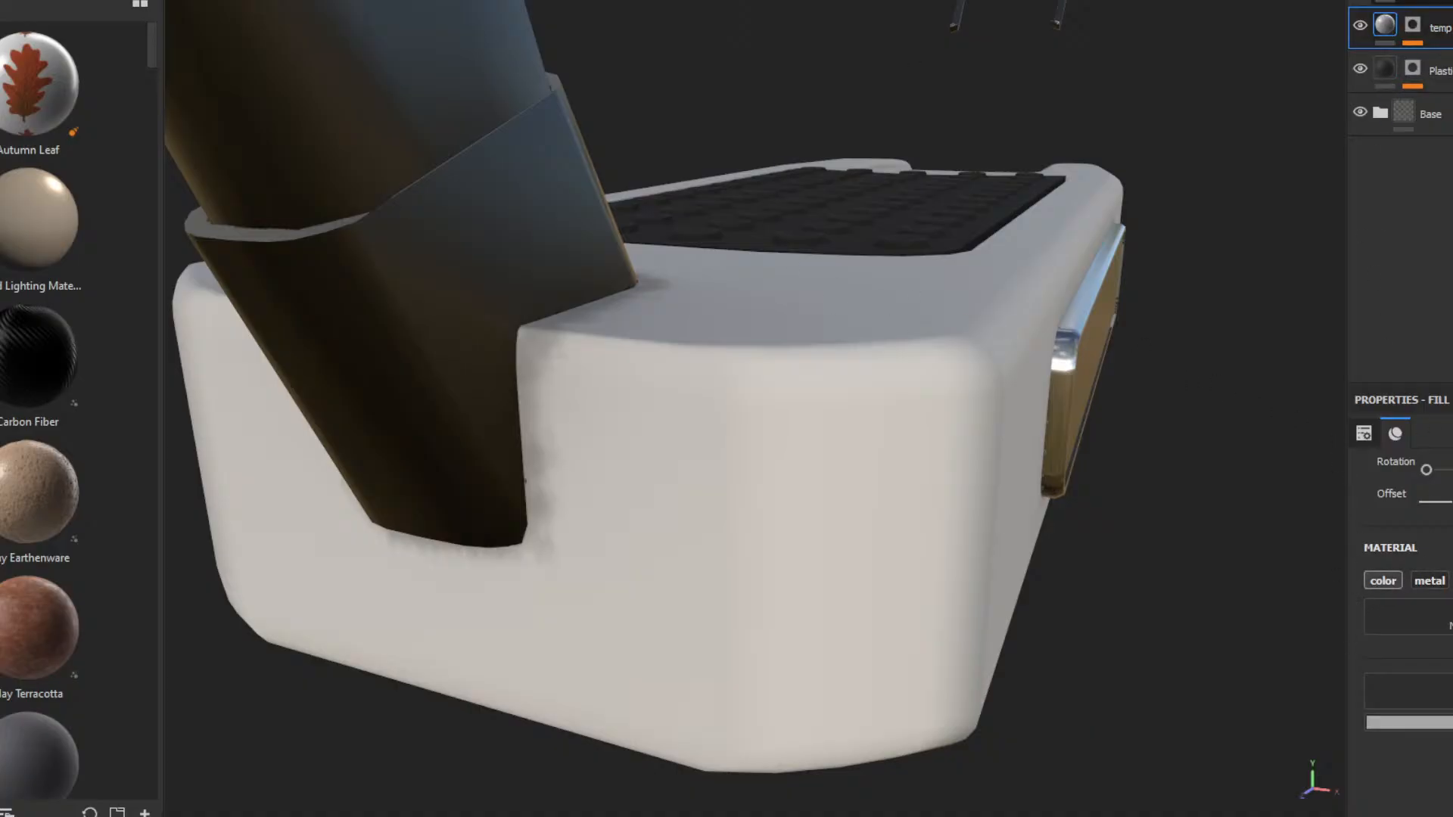
pyautogui.click(1408, 2)
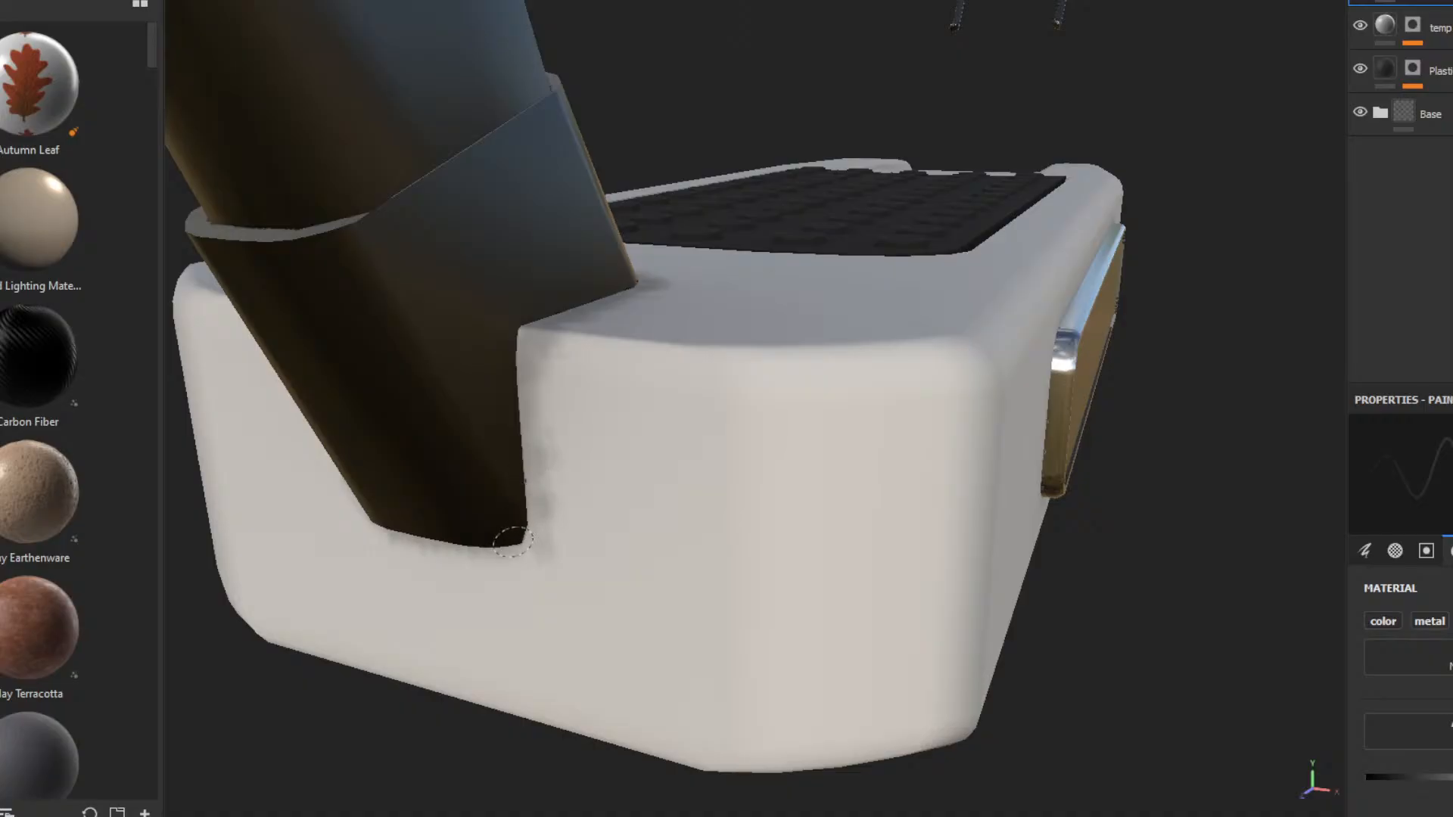
pyautogui.moveTo(535, 587)
pyautogui.keyDown('alt'); pyautogui.mouseDown()
pyautogui.moveTo(769, 470)
pyautogui.moveTo(580, 560)
pyautogui.mouseUp(); pyautogui.keyUp('alt')
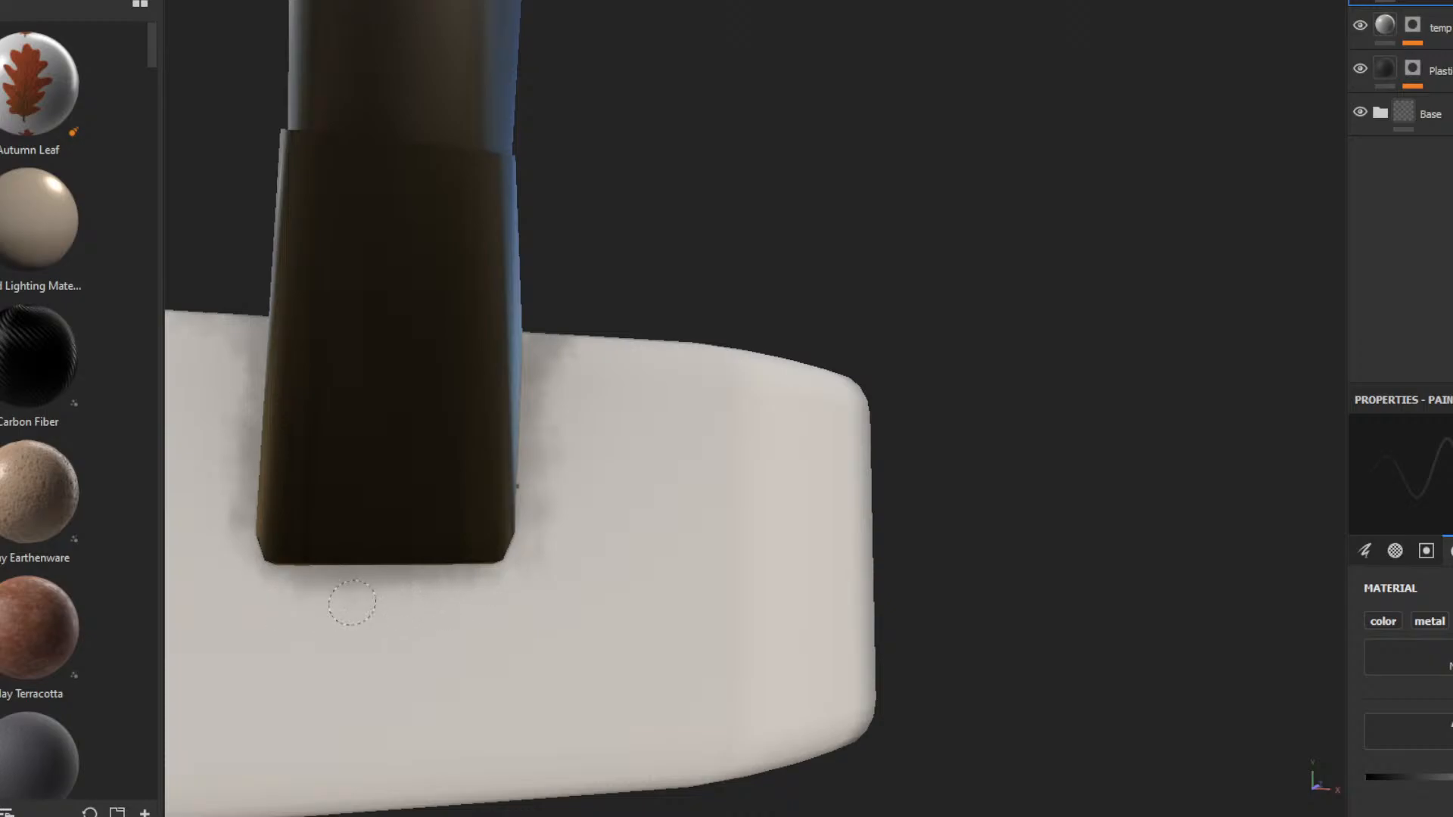
pyautogui.moveTo(424, 584)
pyautogui.keyDown('alt'); pyautogui.mouseDown()
pyautogui.moveTo(742, 613)
pyautogui.moveTo(568, 610)
pyautogui.mouseUp(); pyautogui.keyUp('alt')
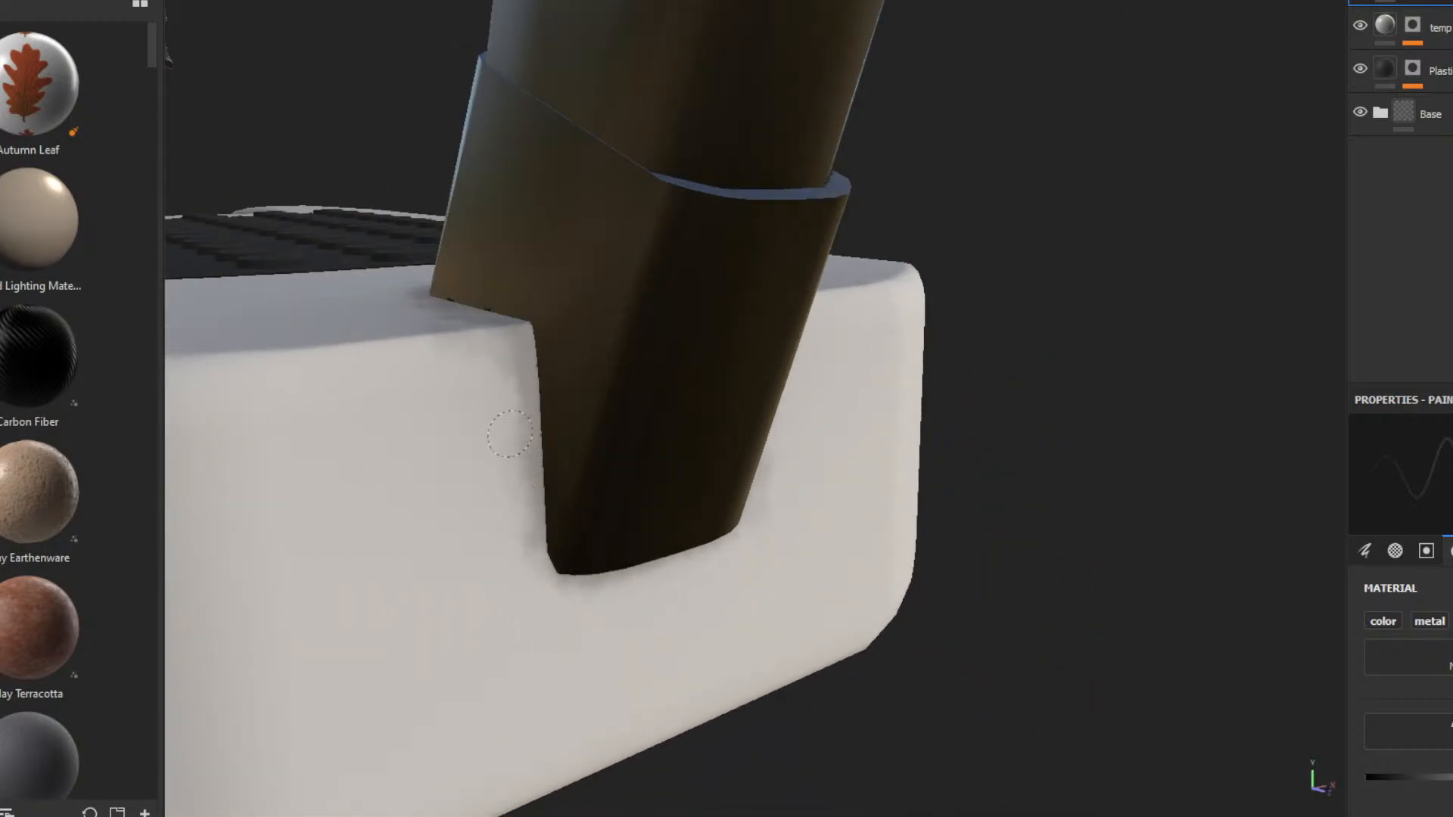
pyautogui.keyDown('alt'); pyautogui.moveTo(475, 345); pyautogui.dragTo(591, 480); pyautogui.keyUp('alt')
pyautogui.keyDown('alt'); pyautogui.moveTo(397, 298); pyautogui.dragTo(838, 433); pyautogui.keyUp('alt')
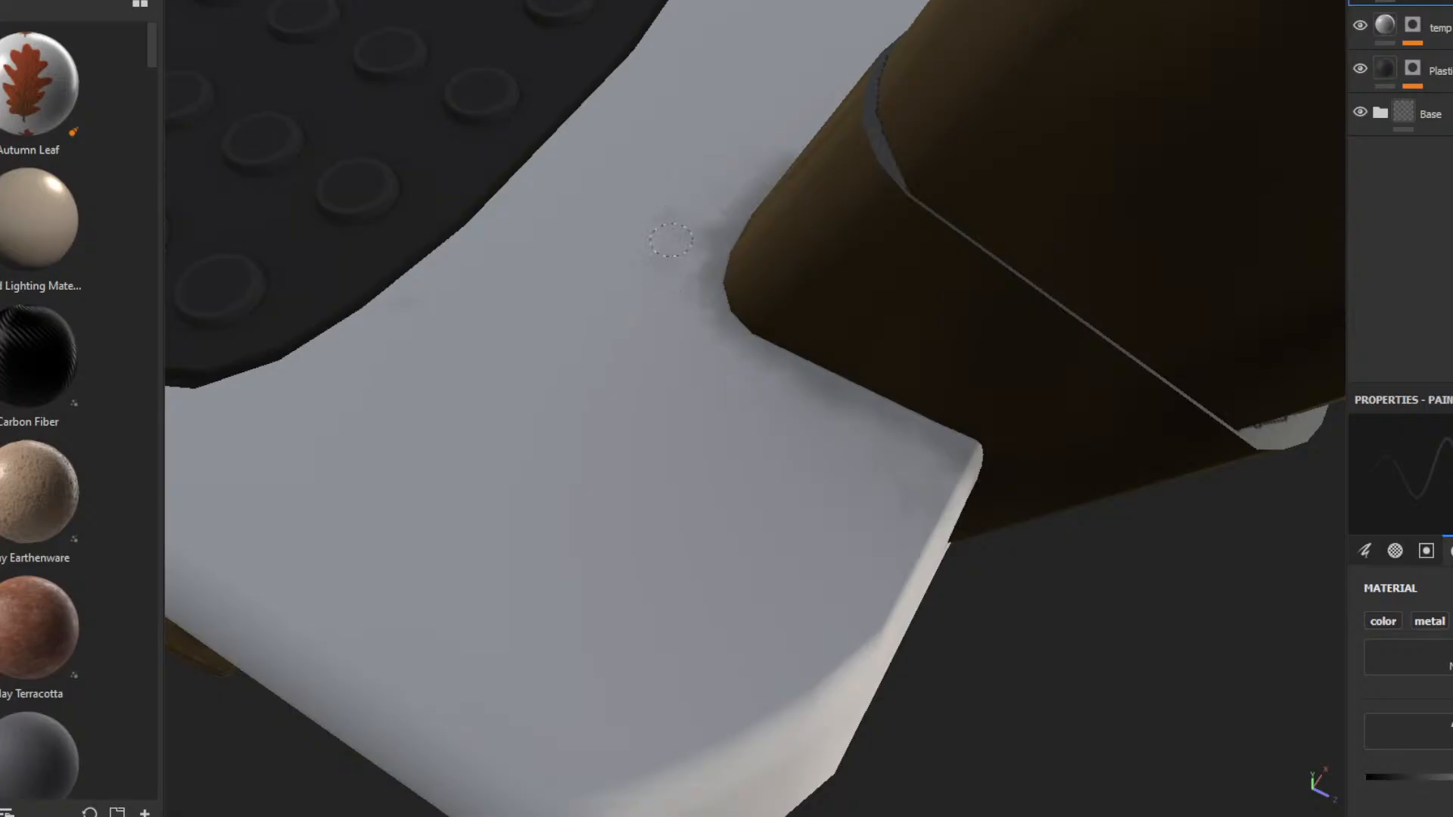
# - Blend the shading around the column's rounded back on the deck top and down the sides of the joint
pyautogui.keyDown('alt'); pyautogui.moveTo(652, 316); pyautogui.dragTo(672, 240); pyautogui.keyUp('alt')
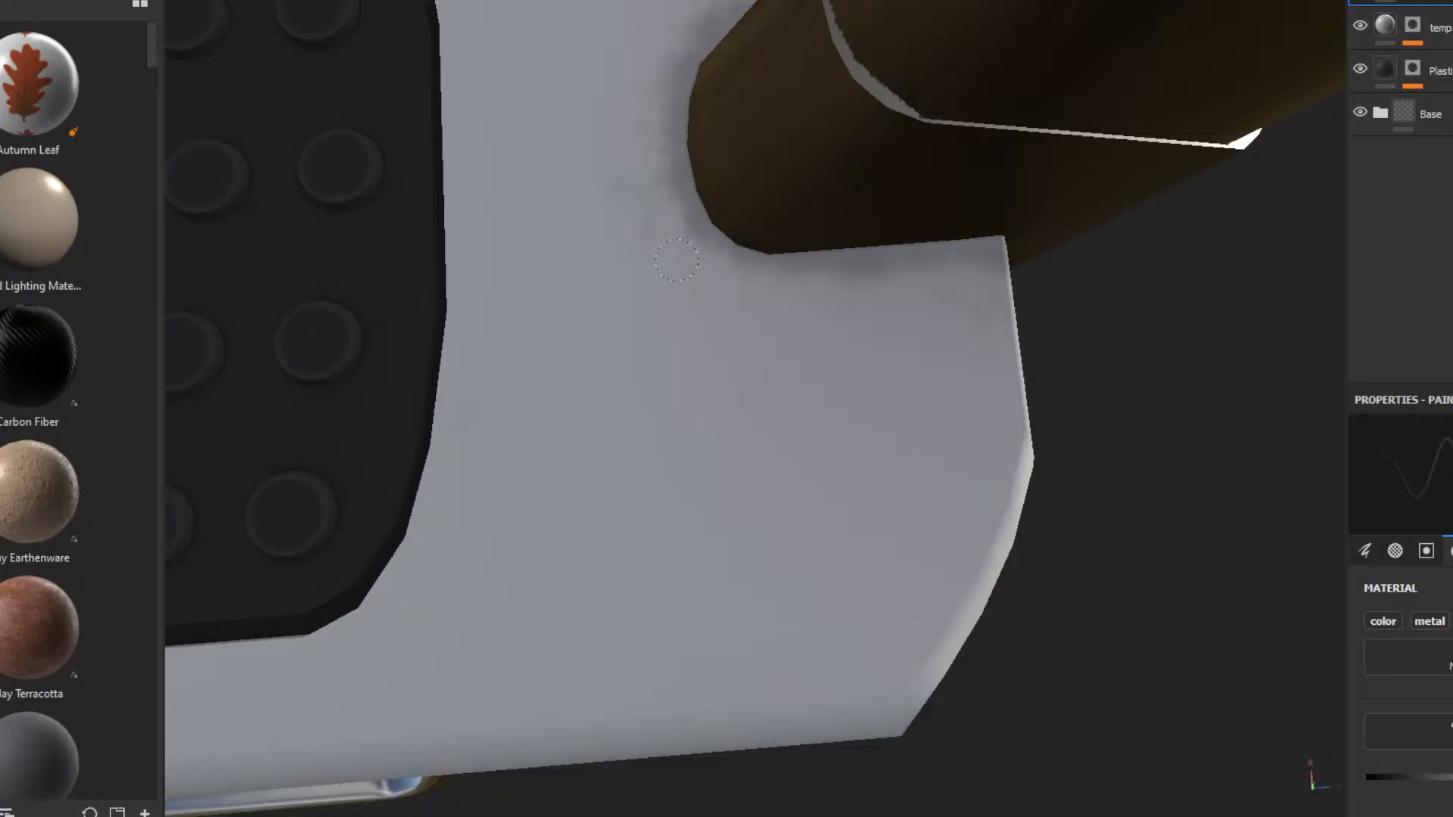
pyautogui.keyDown('alt'); pyautogui.moveTo(635, 200); pyautogui.dragTo(749, 218); pyautogui.keyUp('alt')
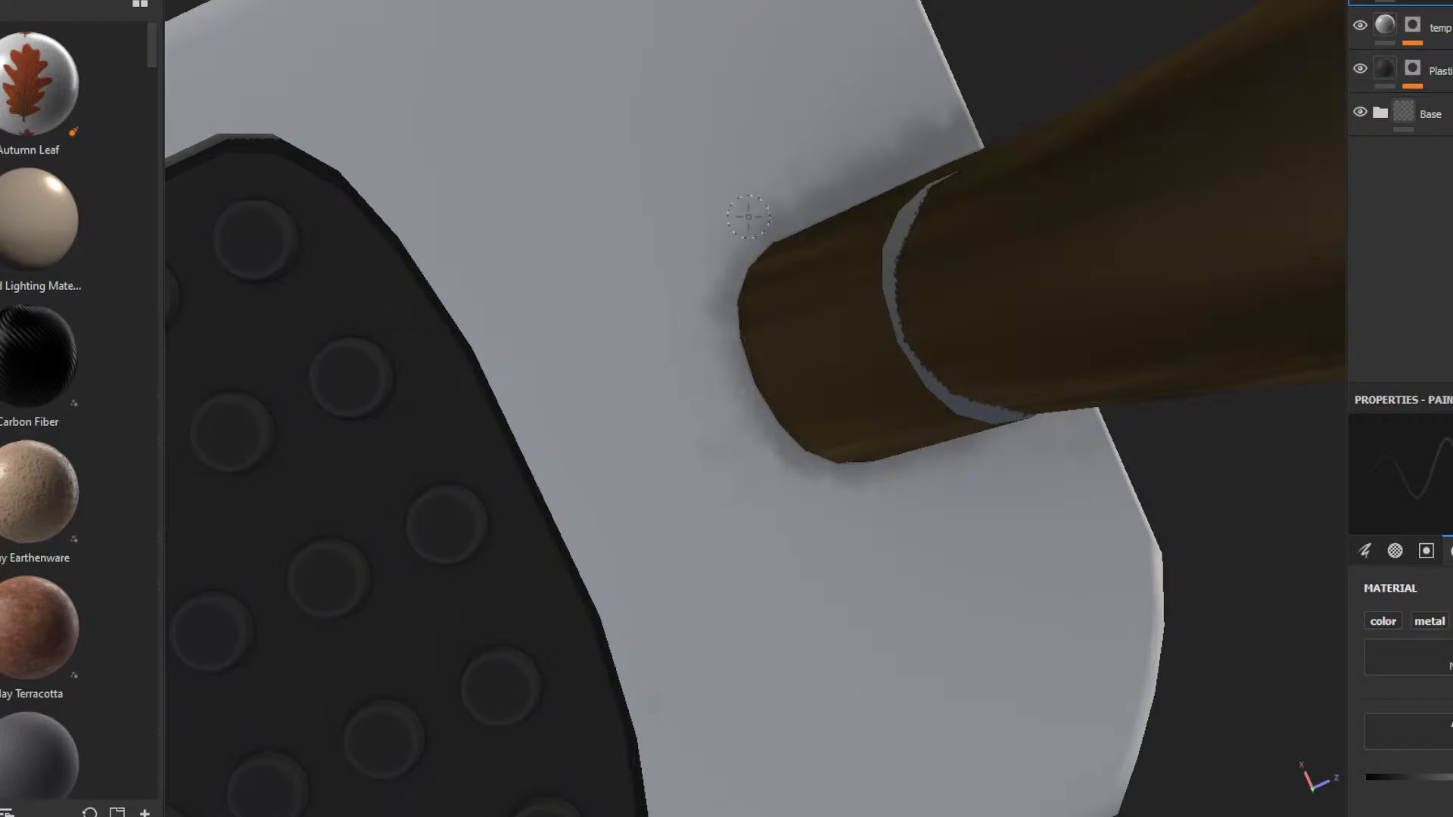
pyautogui.moveTo(931, 196)
pyautogui.keyDown('alt'); pyautogui.mouseDown()
pyautogui.moveTo(663, 185)
pyautogui.moveTo(1106, 250)
pyautogui.moveTo(911, 273)
pyautogui.moveTo(714, 416)
pyautogui.mouseUp(); pyautogui.keyUp('alt')
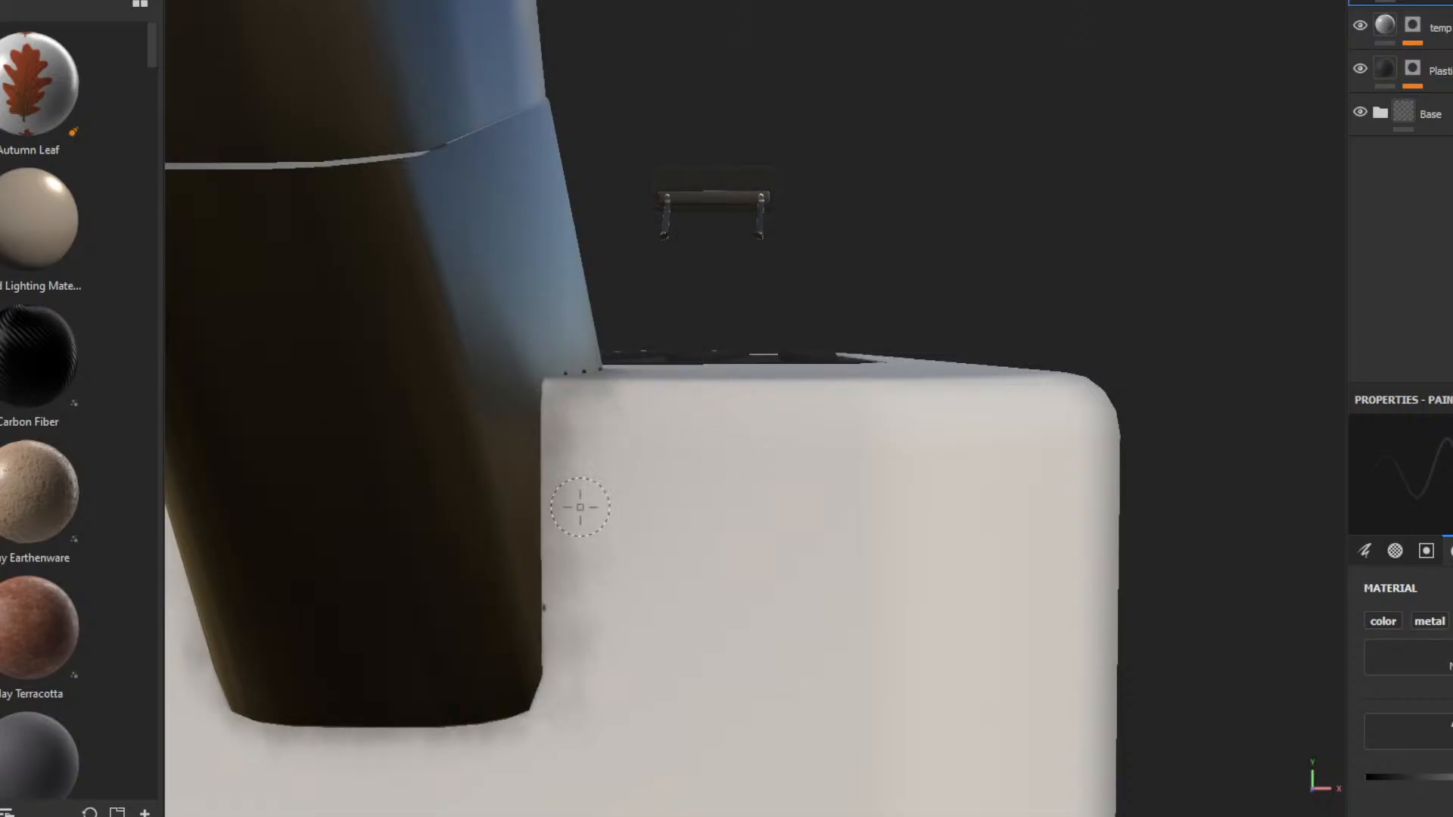
pyautogui.keyDown('ctrl'); pyautogui.keyDown('alt'); pyautogui.moveTo(676, 485); pyautogui.dragTo(681, 436); pyautogui.keyUp('alt'); pyautogui.keyUp('ctrl')
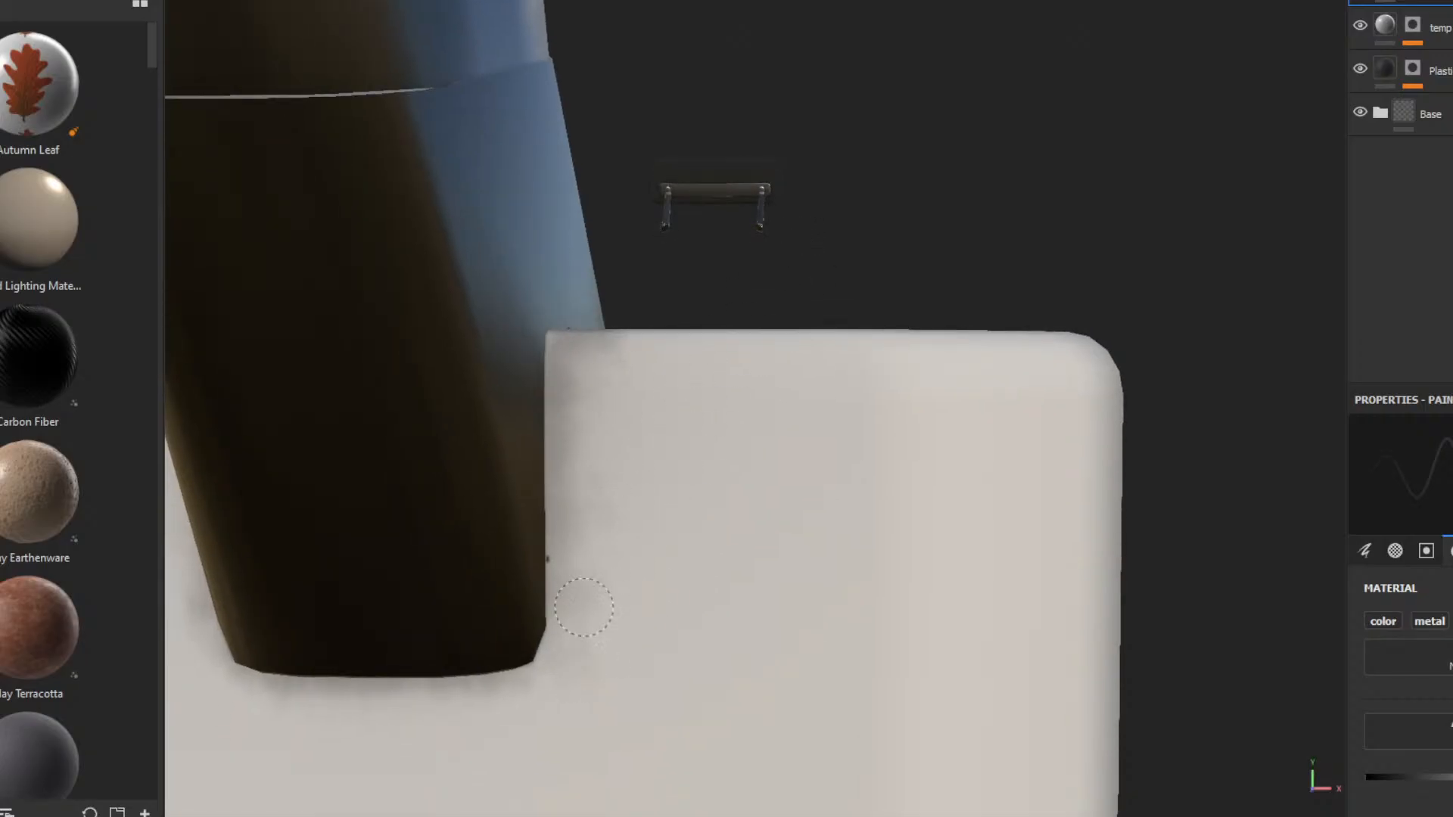
pyautogui.moveTo(616, 606)
pyautogui.keyDown('ctrl'); pyautogui.keyDown('alt'); pyautogui.mouseDown()
pyautogui.moveTo(730, 439)
pyautogui.moveTo(688, 557)
pyautogui.moveTo(769, 247)
pyautogui.mouseUp(); pyautogui.keyUp('alt'); pyautogui.keyUp('ctrl')
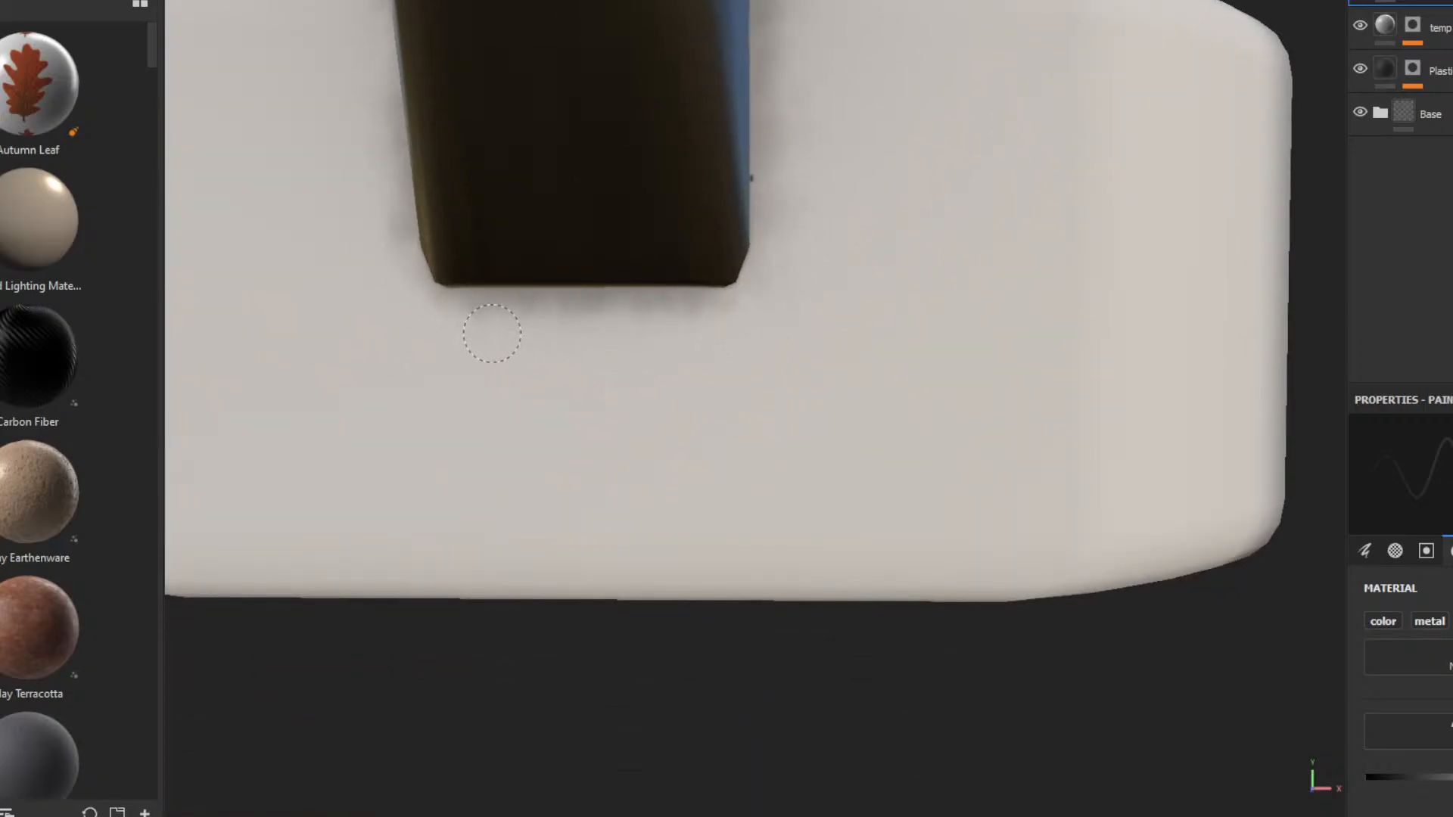
# - Refine the shading beneath the column's lower edge on the deck's front face
pyautogui.keyDown('alt'); pyautogui.moveTo(532, 344); pyautogui.dragTo(592, 329); pyautogui.keyUp('alt')
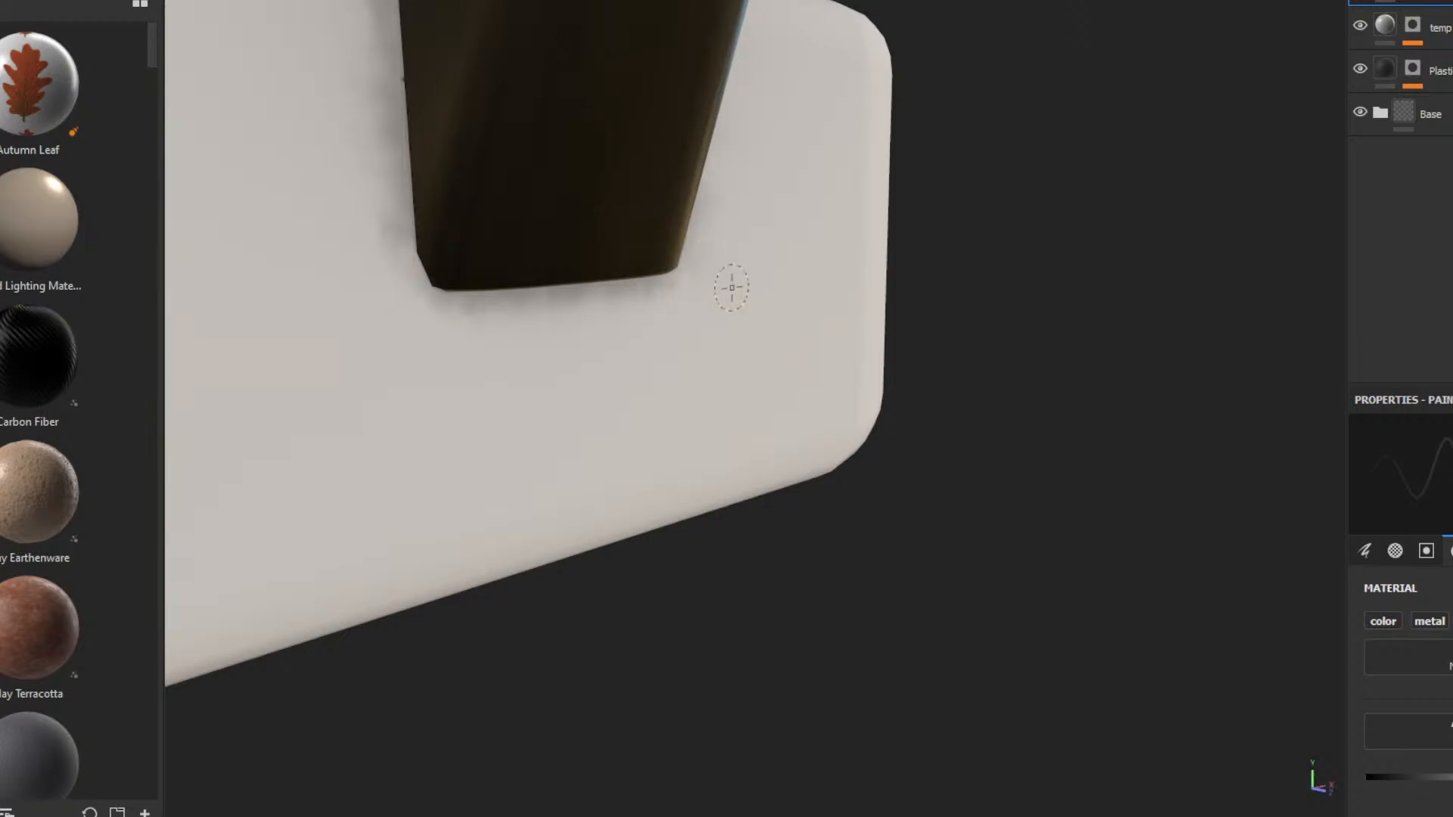
pyautogui.keyDown('alt'); pyautogui.moveTo(733, 285); pyautogui.dragTo(415, 299); pyautogui.keyUp('alt')
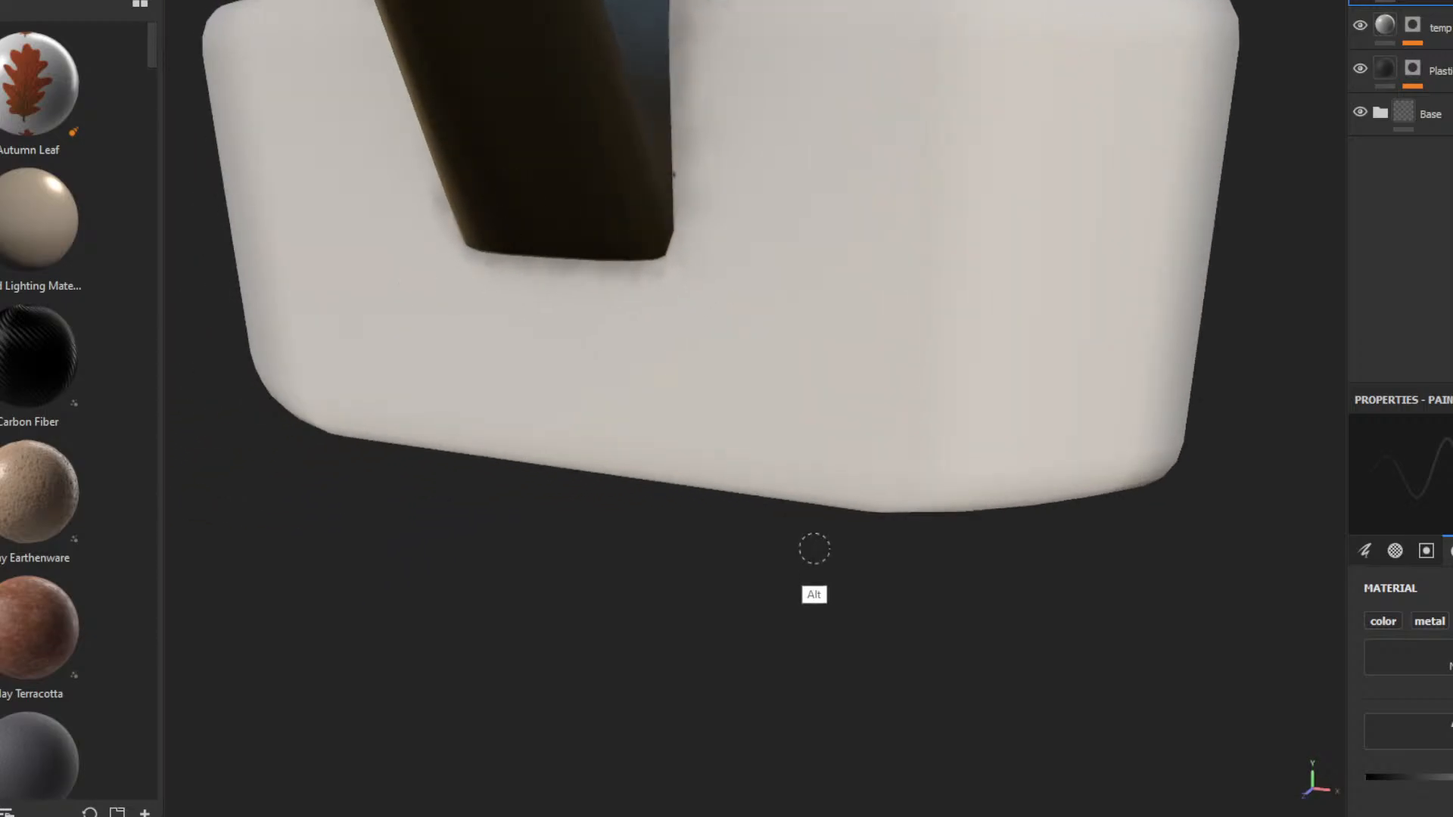
pyautogui.keyDown('alt'); pyautogui.moveTo(814, 547); pyautogui.dragTo(949, 219); pyautogui.keyUp('alt')
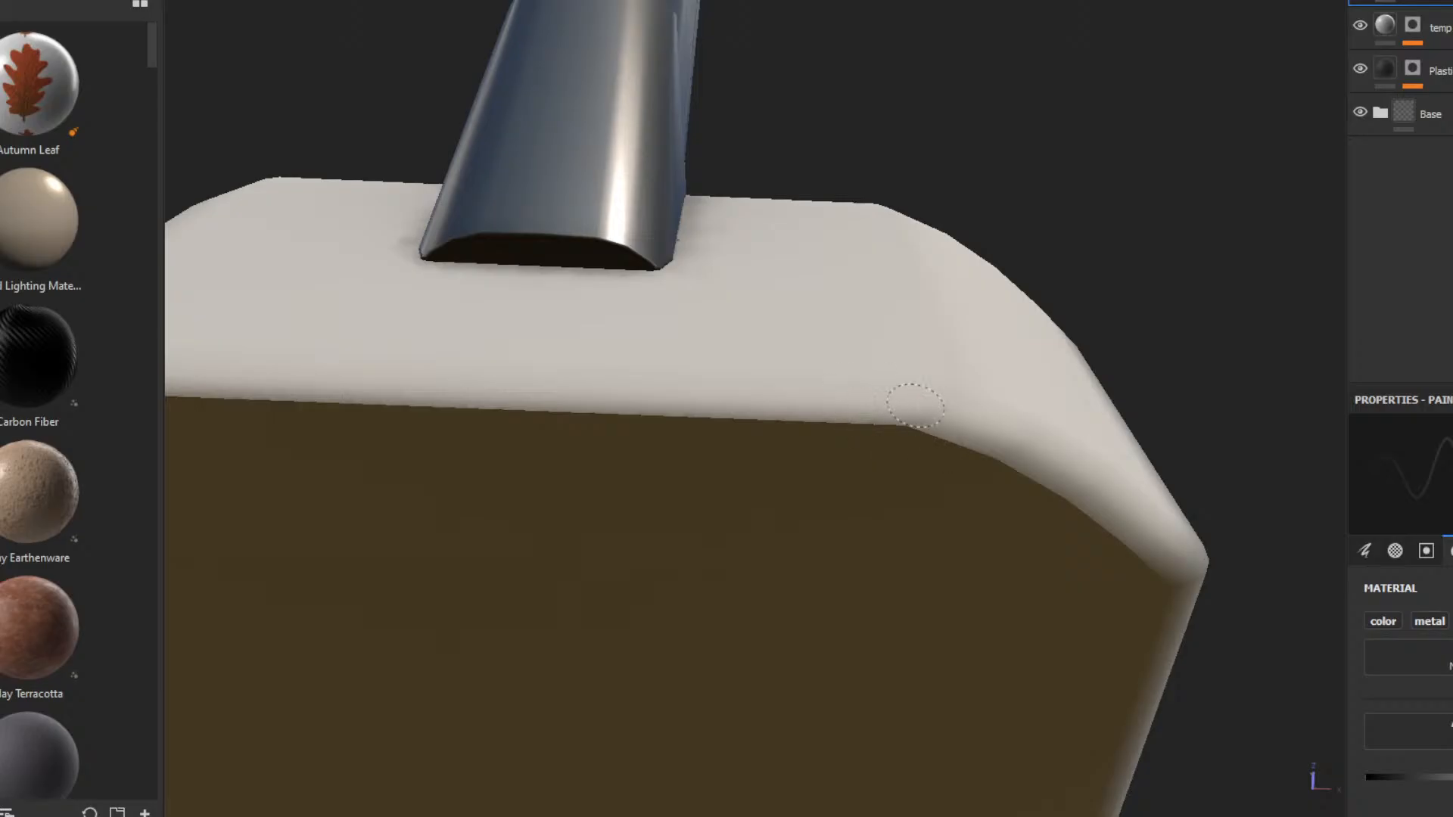
pyautogui.keyDown('alt'); pyautogui.moveTo(795, 194); pyautogui.dragTo(783, 318); pyautogui.keyUp('alt')
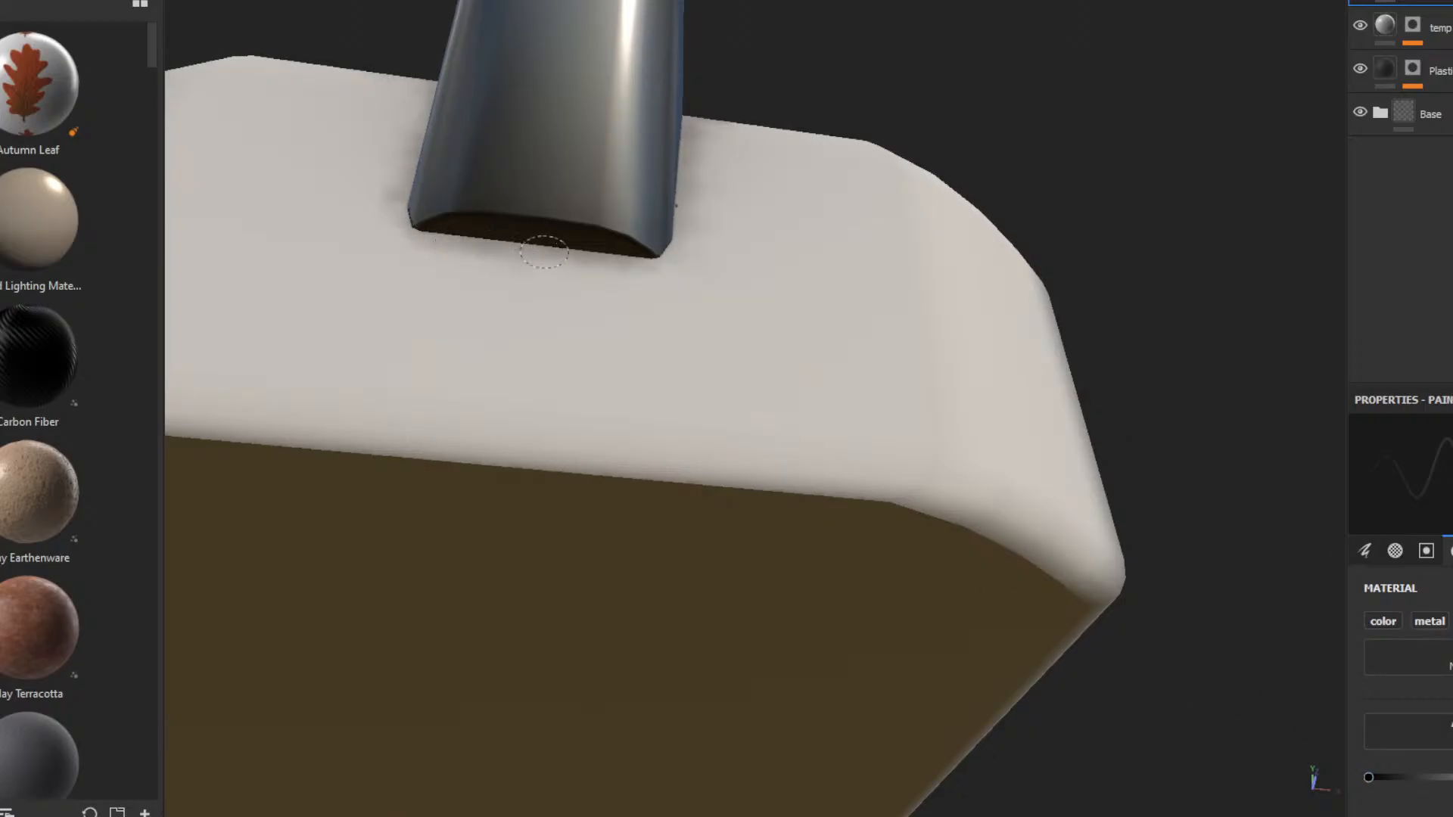
pyautogui.keyDown('alt'); pyautogui.moveTo(633, 269); pyautogui.dragTo(684, 308); pyautogui.keyUp('alt')
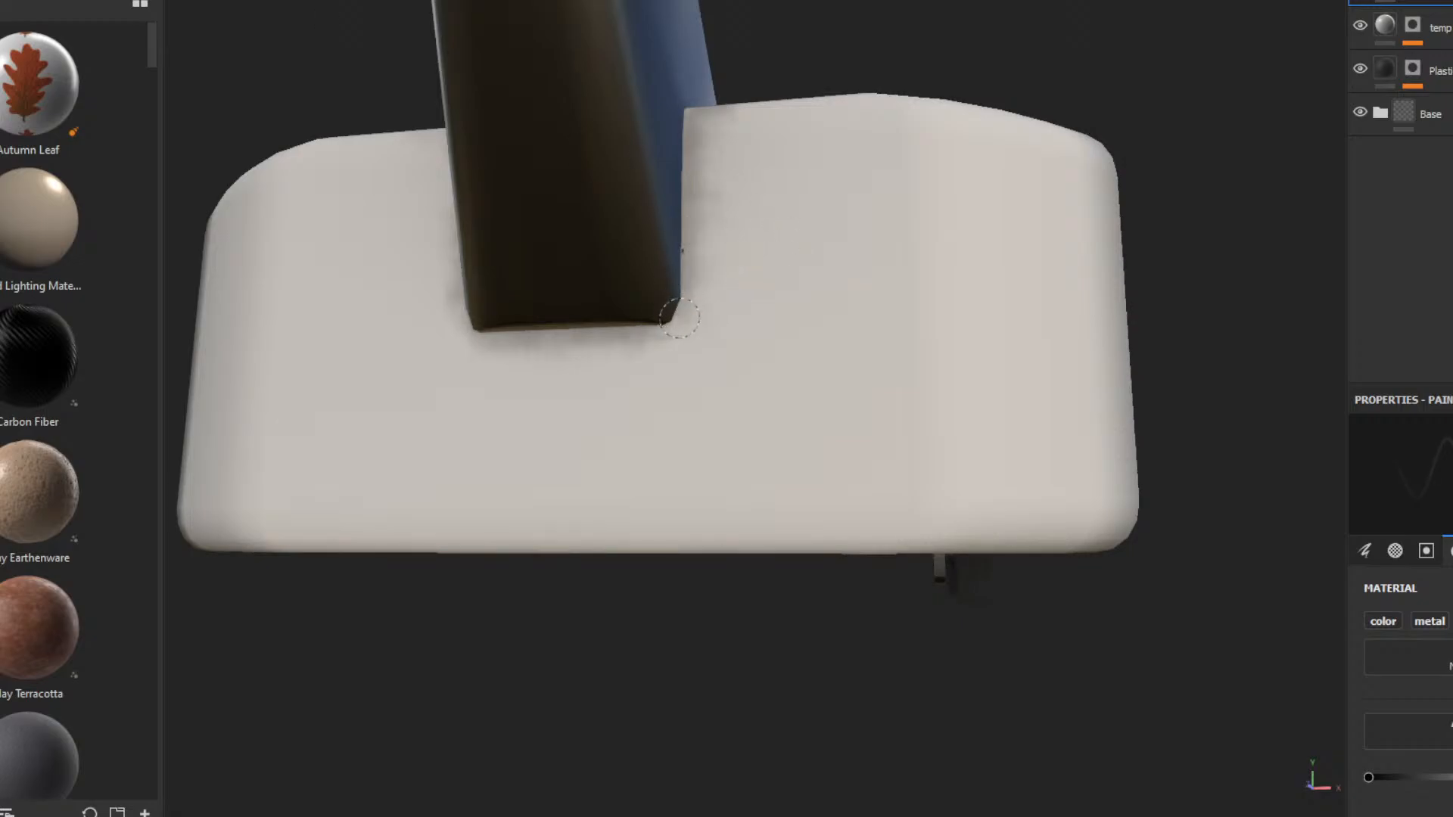
pyautogui.moveTo(636, 321)
pyautogui.keyDown('alt'); pyautogui.mouseDown()
pyautogui.moveTo(680, 286)
pyautogui.moveTo(675, 78)
pyautogui.moveTo(761, 33)
pyautogui.moveTo(597, 55)
pyautogui.moveTo(805, 298)
pyautogui.moveTo(674, 366)
pyautogui.moveTo(648, 310)
pyautogui.mouseUp(); pyautogui.keyUp('alt')
# - Paint soft ambient occlusion on the deck's side around the front end of the side panel's metal frame
pyautogui.moveTo(794, 561)
pyautogui.keyDown('alt'); pyautogui.mouseDown()
pyautogui.moveTo(737, 512)
pyautogui.moveTo(684, 192)
pyautogui.moveTo(762, 292)
pyautogui.moveTo(815, 416)
pyautogui.moveTo(716, 273)
pyautogui.moveTo(561, 228)
pyautogui.mouseUp(); pyautogui.keyUp('alt')
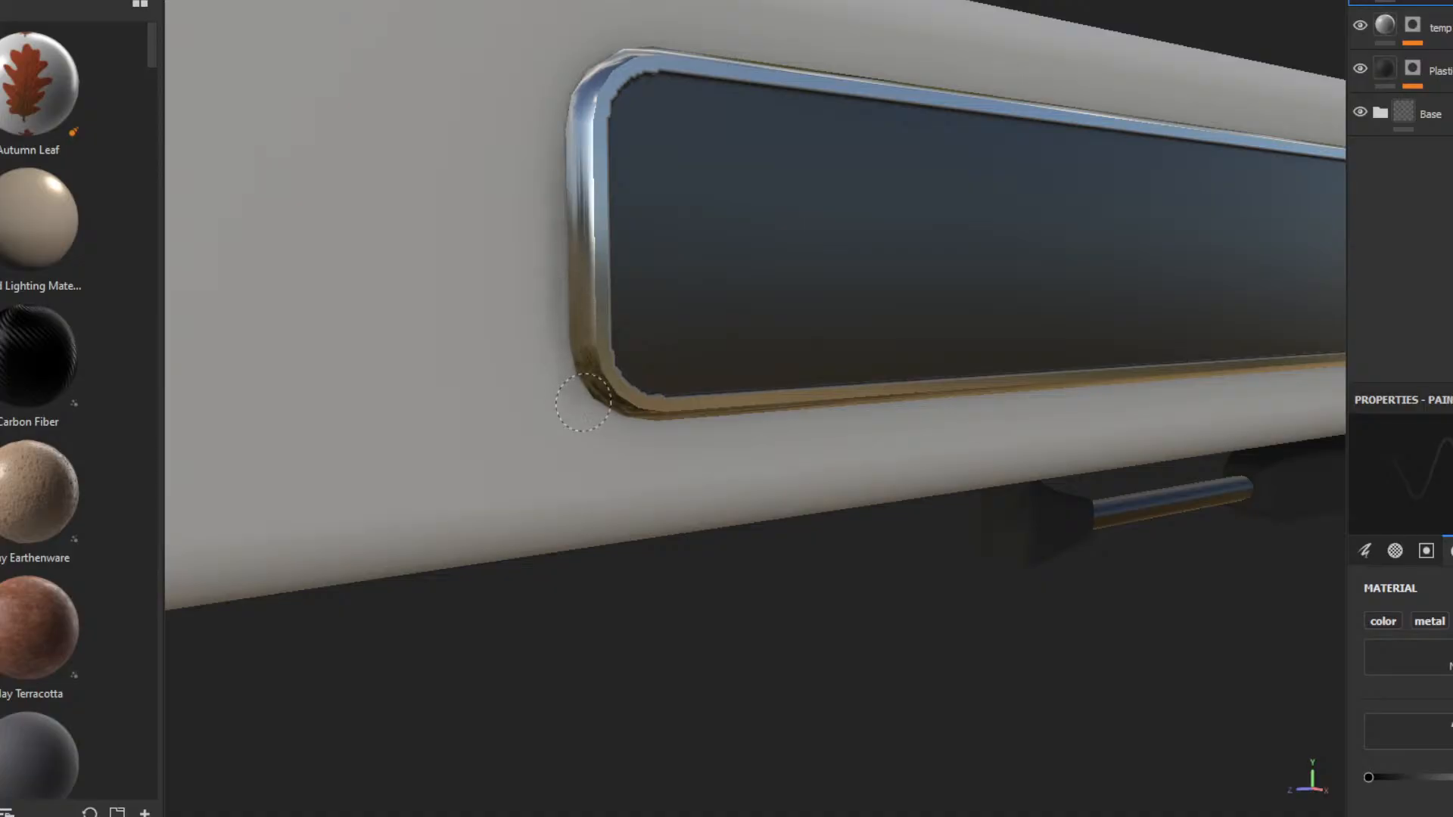
pyautogui.keyDown('alt'); pyautogui.moveTo(669, 432); pyautogui.dragTo(647, 457); pyautogui.keyUp('alt')
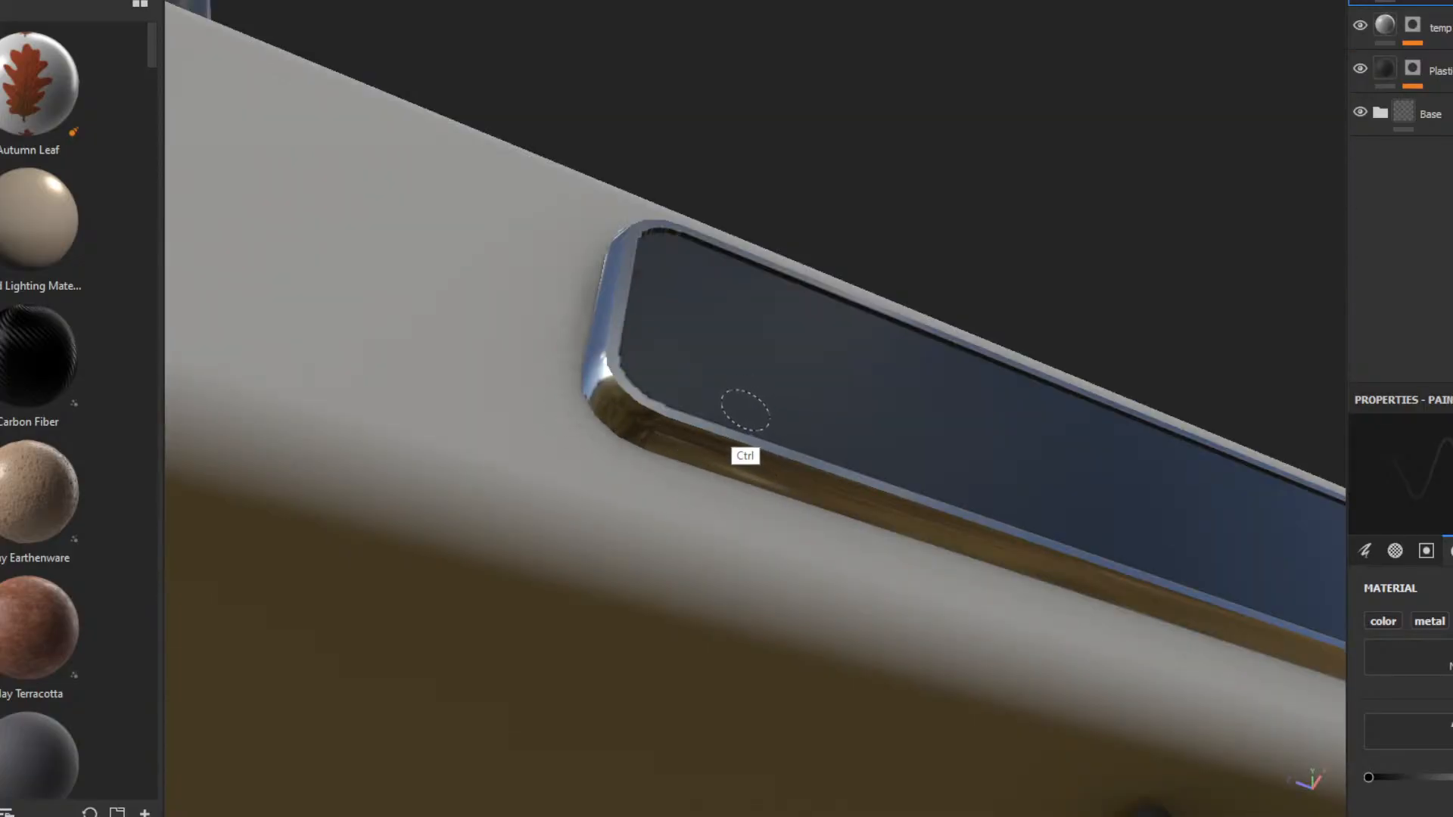
pyautogui.keyDown('alt'); pyautogui.moveTo(660, 299); pyautogui.dragTo(773, 455); pyautogui.keyUp('alt')
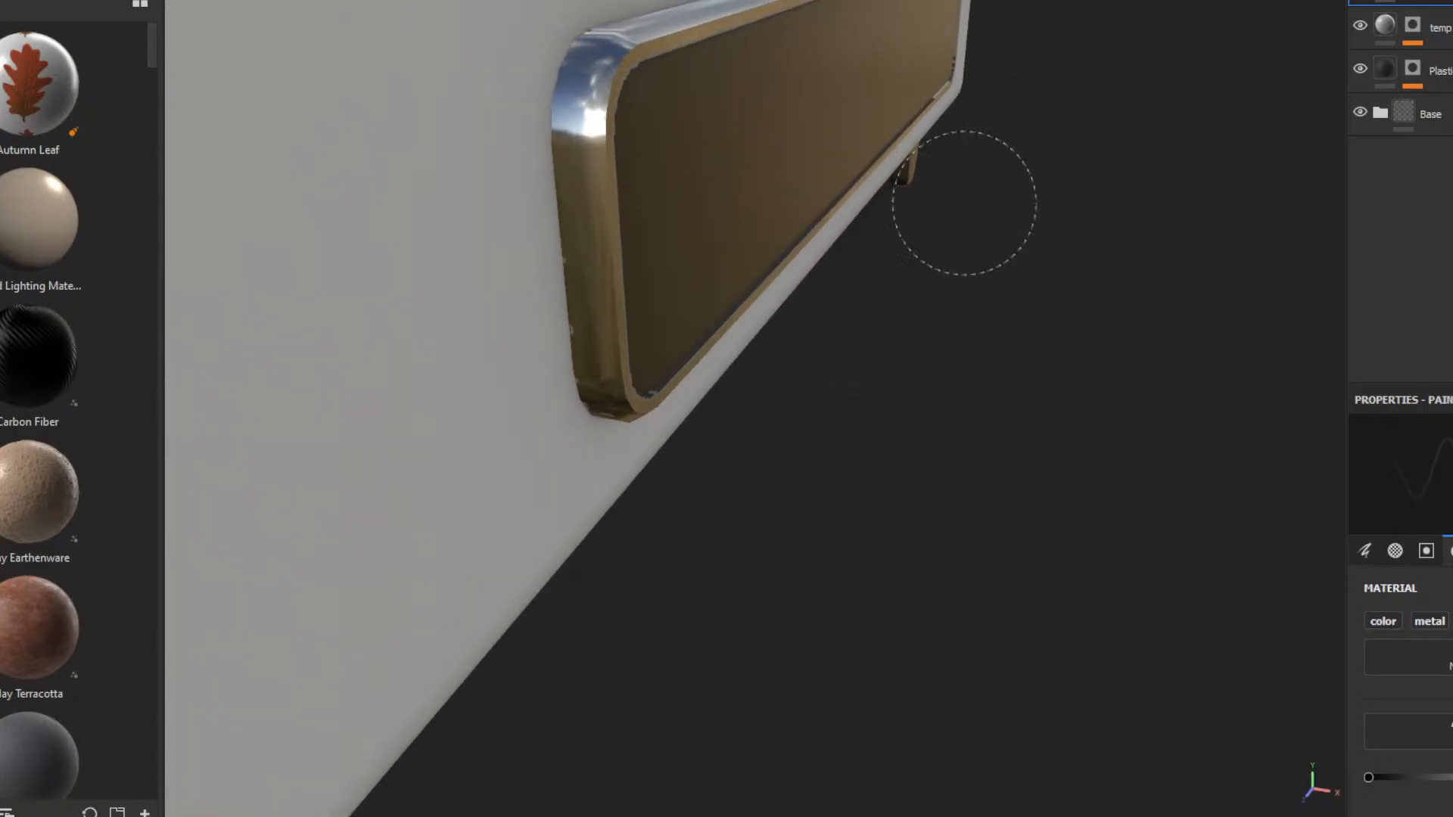
pyautogui.press('f')
pyautogui.keyDown('alt'); pyautogui.moveTo(911, 508); pyautogui.dragTo(818, 455); pyautogui.keyUp('alt')
pyautogui.keyDown('ctrl'); pyautogui.keyDown('alt'); pyautogui.moveTo(982, 535); pyautogui.dragTo(908, 28); pyautogui.keyUp('alt'); pyautogui.keyUp('ctrl')
pyautogui.keyDown('alt'); pyautogui.moveTo(908, 29); pyautogui.dragTo(1026, 765, button='right'); pyautogui.keyUp('alt')
pyautogui.keyDown('ctrl'); pyautogui.keyDown('alt'); pyautogui.moveTo(904, 460); pyautogui.dragTo(873, 282); pyautogui.keyUp('alt'); pyautogui.keyUp('ctrl')
pyautogui.keyDown('alt'); pyautogui.moveTo(854, 327); pyautogui.dragTo(852, 555, button='right'); pyautogui.keyUp('alt')
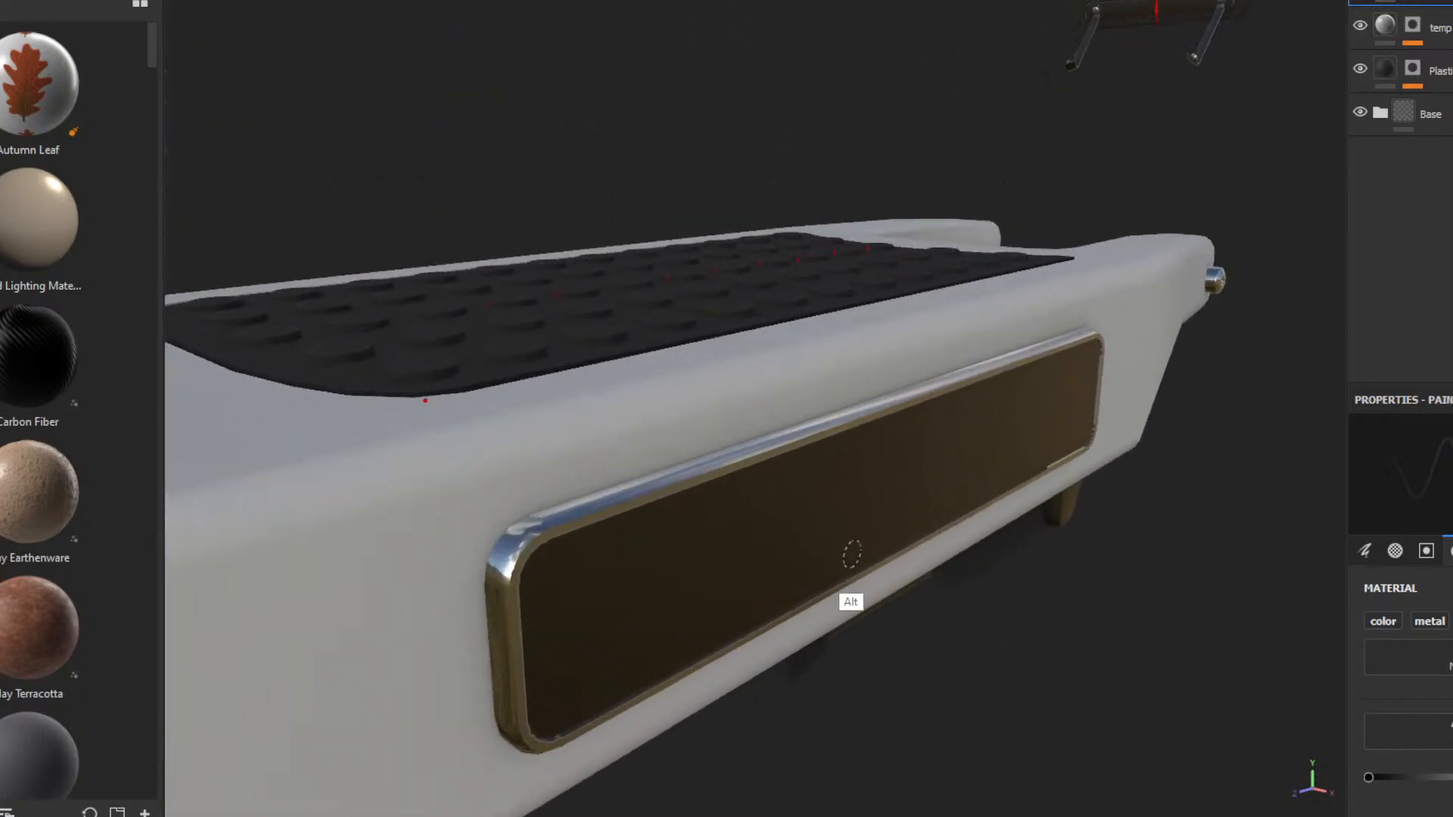
pyautogui.moveTo(852, 554)
pyautogui.keyDown('alt'); pyautogui.mouseDown()
pyautogui.moveTo(779, 432)
pyautogui.moveTo(795, 379)
pyautogui.mouseUp(); pyautogui.keyUp('alt')
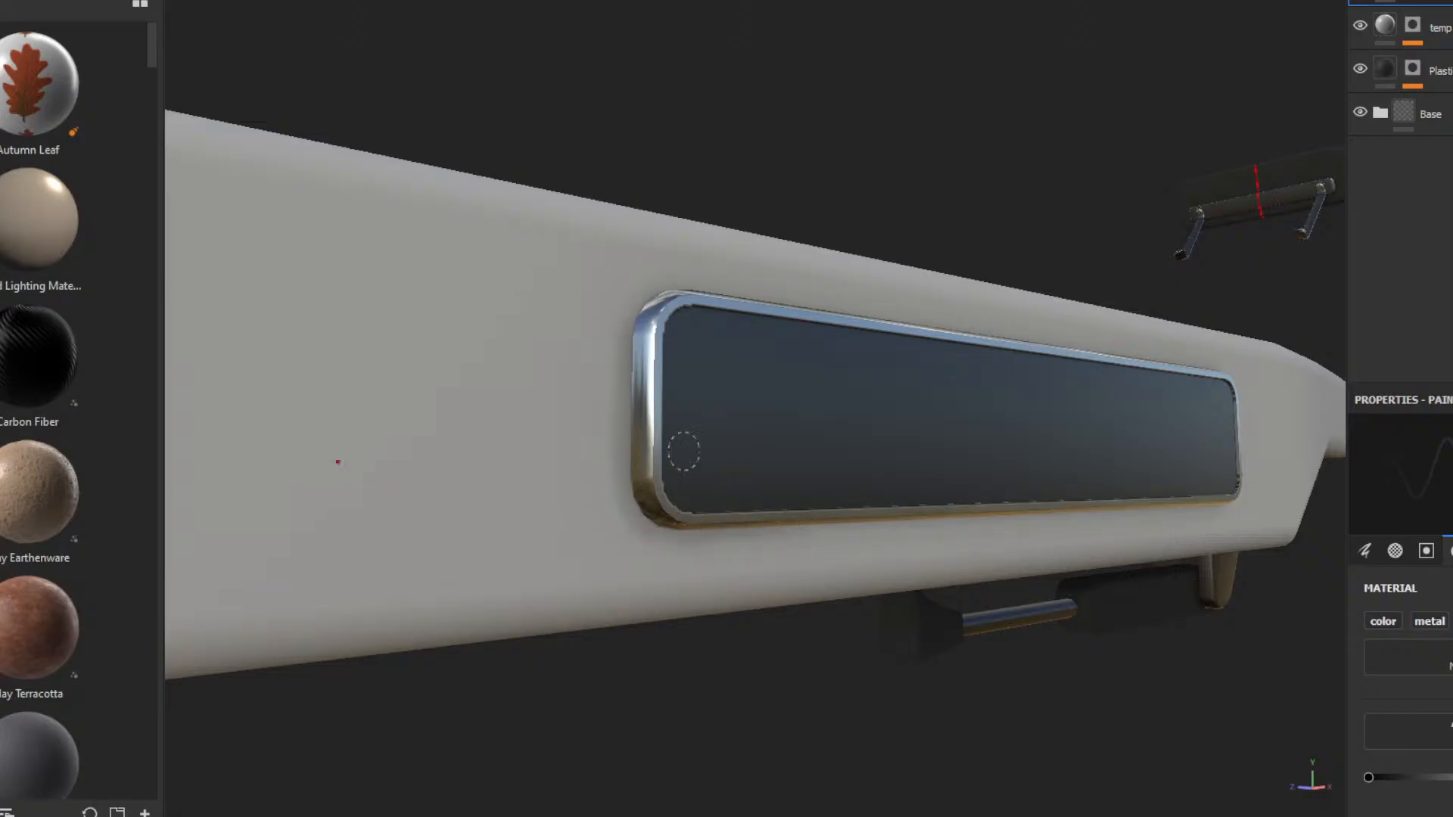
pyautogui.keyDown('alt'); pyautogui.moveTo(671, 412); pyautogui.dragTo(806, 51); pyautogui.keyUp('alt')
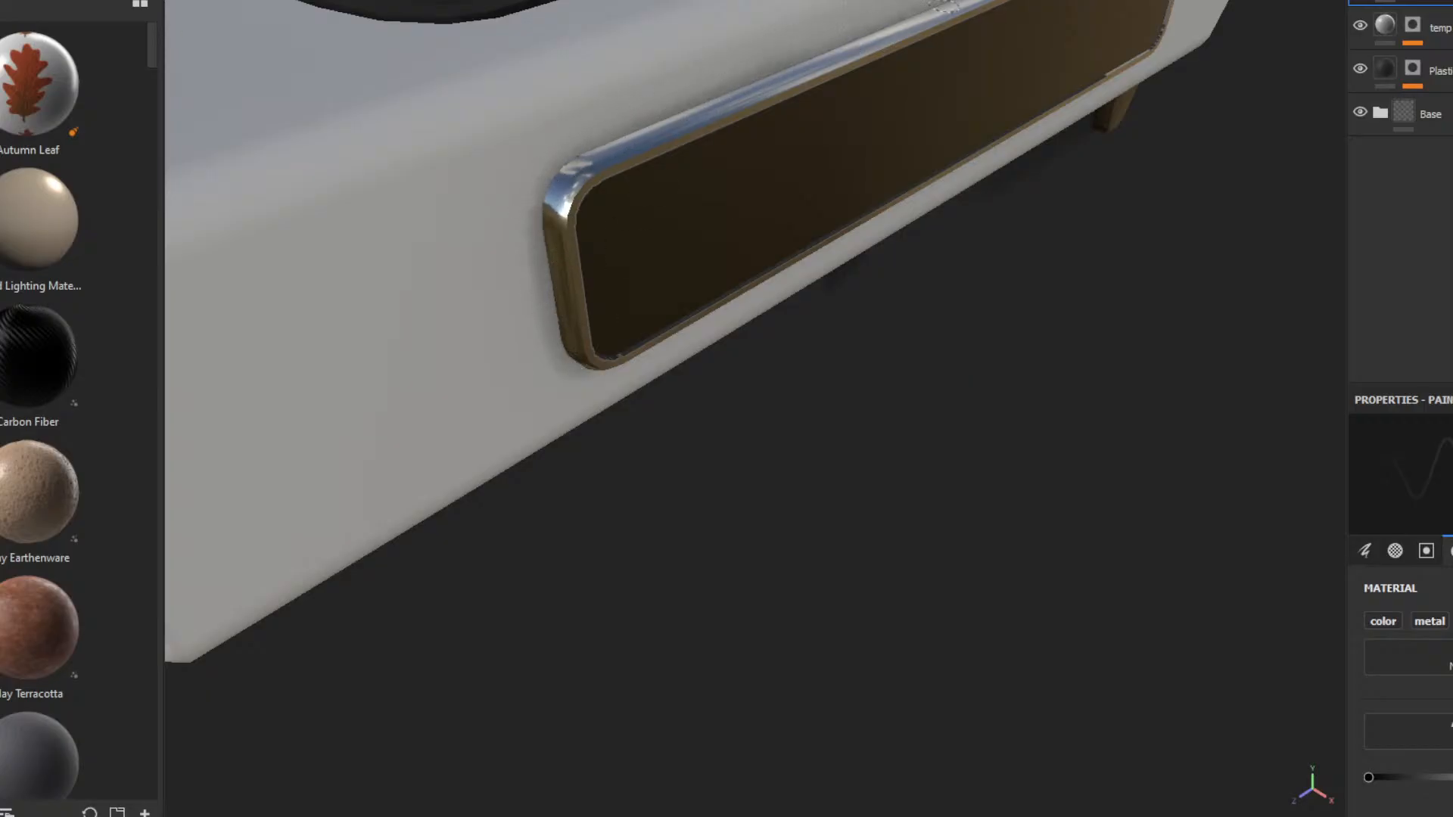
# - Extend the shading along the side panel frame's upper edge, around its rear end and along its lower edge
pyautogui.keyDown('alt'); pyautogui.moveTo(1101, 69); pyautogui.dragTo(847, 204); pyautogui.keyUp('alt')
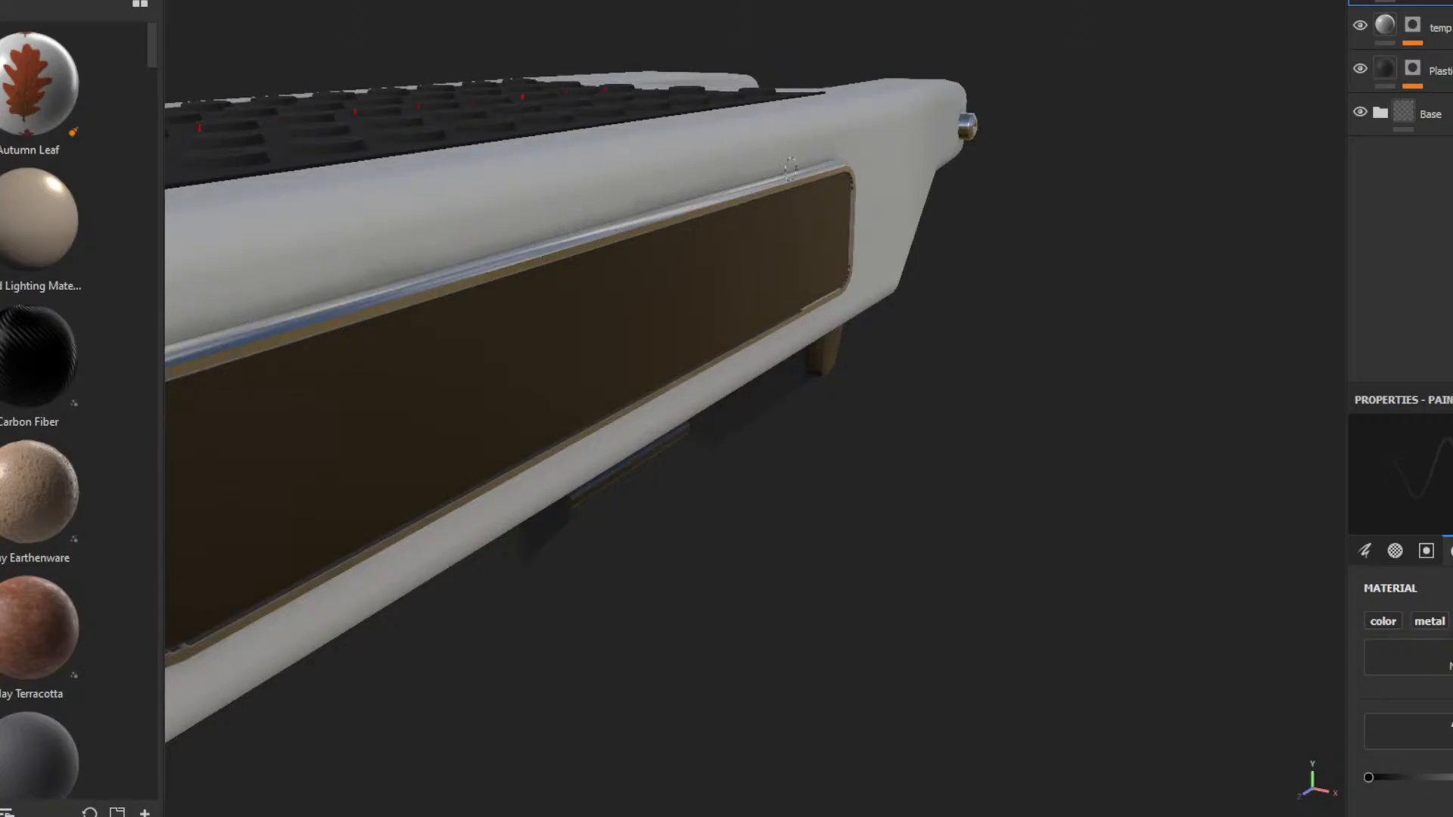
pyautogui.keyDown('alt'); pyautogui.moveTo(995, 184); pyautogui.dragTo(901, 264); pyautogui.keyUp('alt')
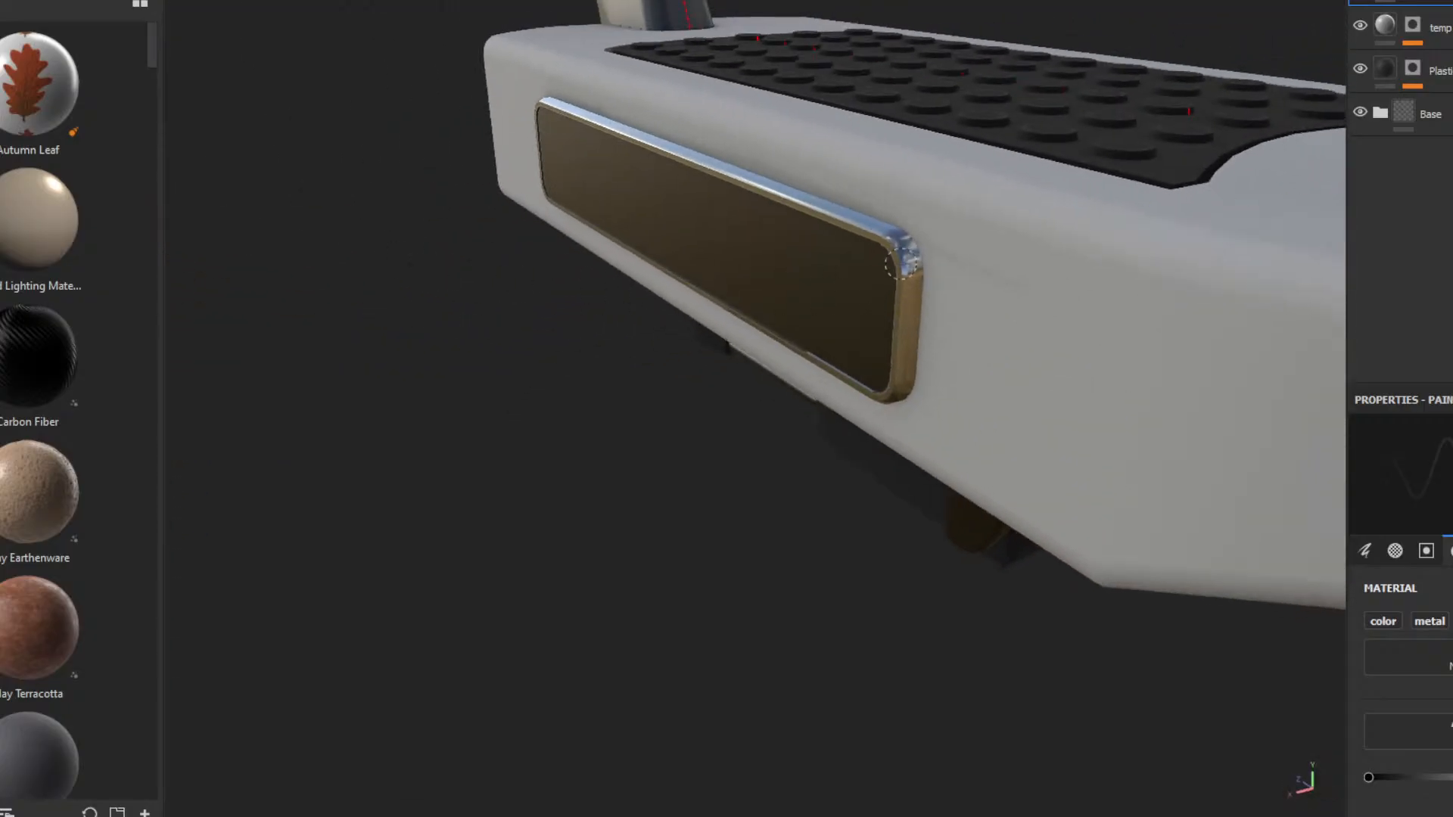
pyautogui.moveTo(916, 357)
pyautogui.keyDown('alt'); pyautogui.mouseDown()
pyautogui.moveTo(951, 371)
pyautogui.moveTo(908, 356)
pyautogui.mouseUp(); pyautogui.keyUp('alt')
pyautogui.keyDown('alt'); pyautogui.moveTo(843, 439); pyautogui.dragTo(1030, 304); pyautogui.keyUp('alt')
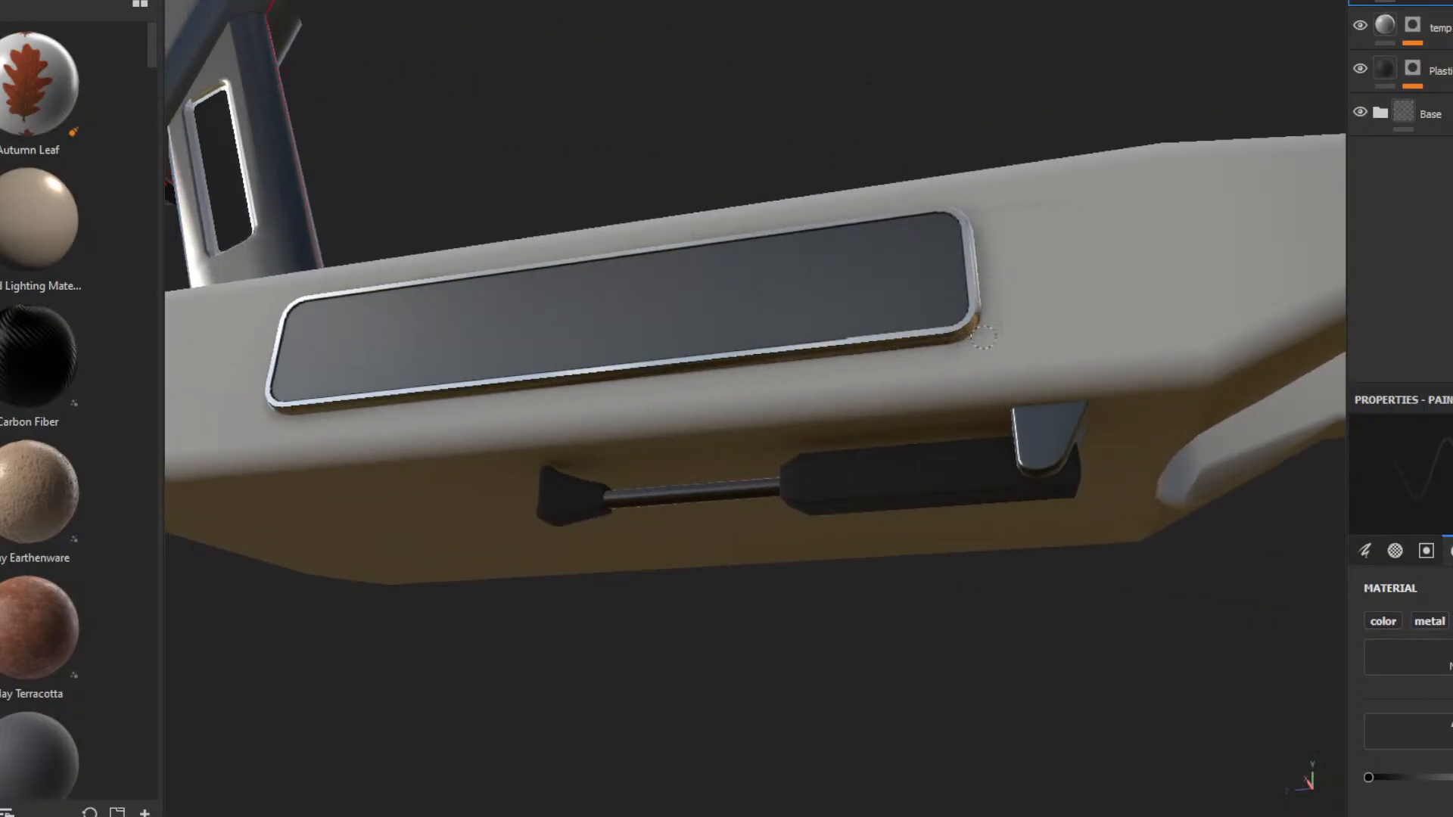
pyautogui.keyDown('alt'); pyautogui.moveTo(901, 348); pyautogui.dragTo(795, 369); pyautogui.keyUp('alt')
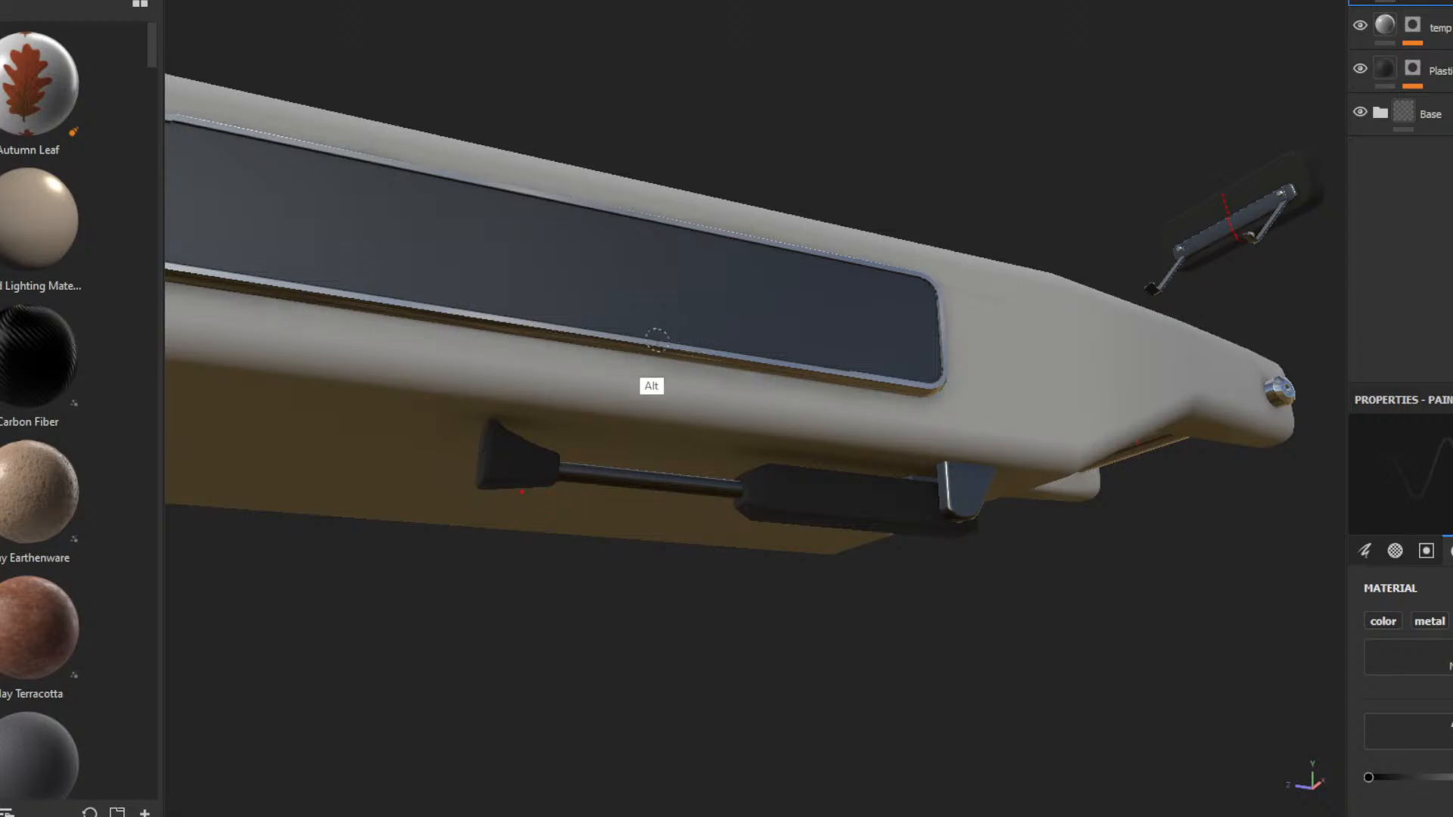
pyautogui.keyDown('alt'); pyautogui.moveTo(648, 342); pyautogui.dragTo(729, 370); pyautogui.keyUp('alt')
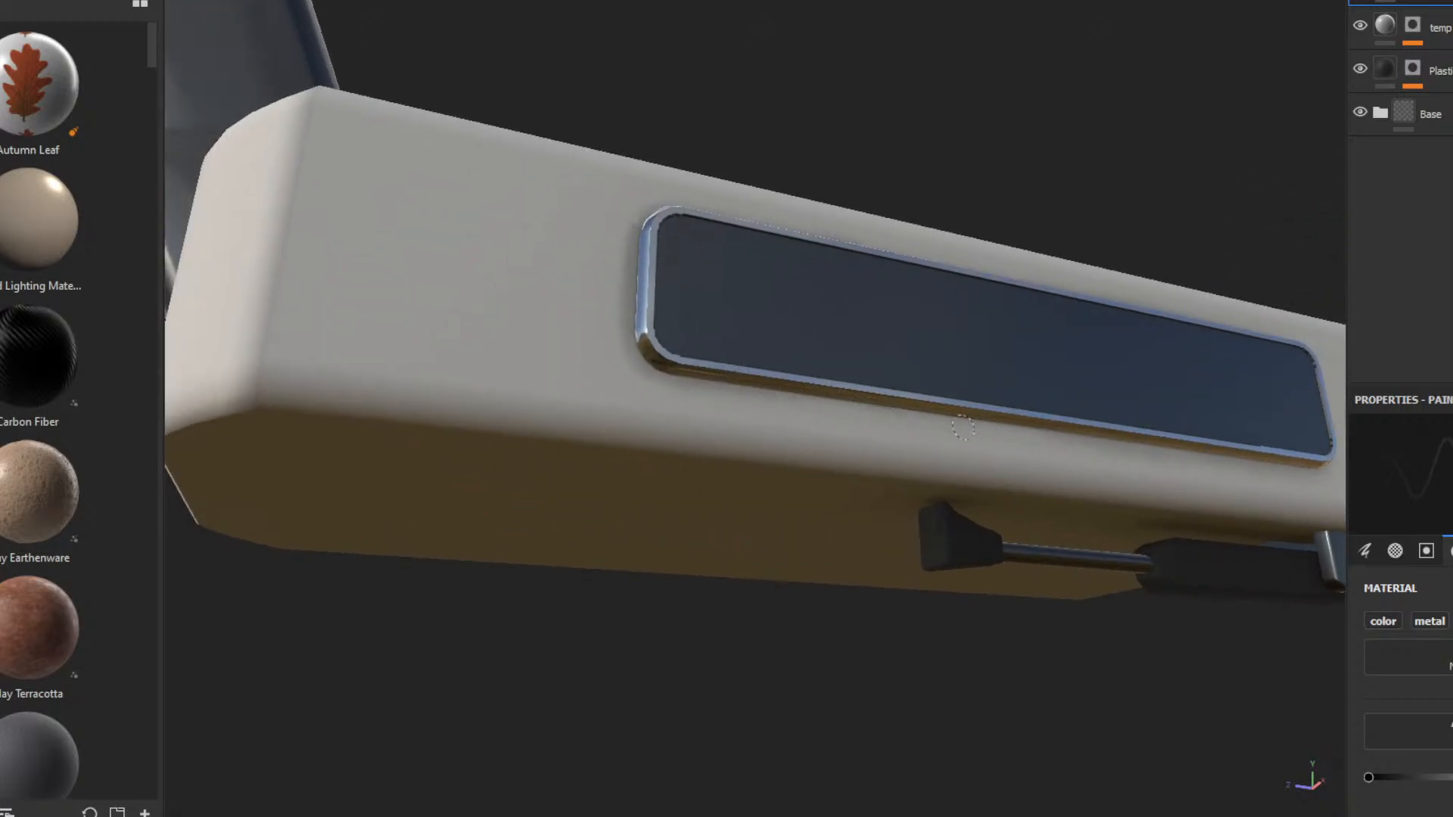
# - Isolate the Base color channel and then the Ambient occlusion channel to examine the shading around the side panel
pyautogui.click(1251, 1)
pyautogui.click(1223, 30)
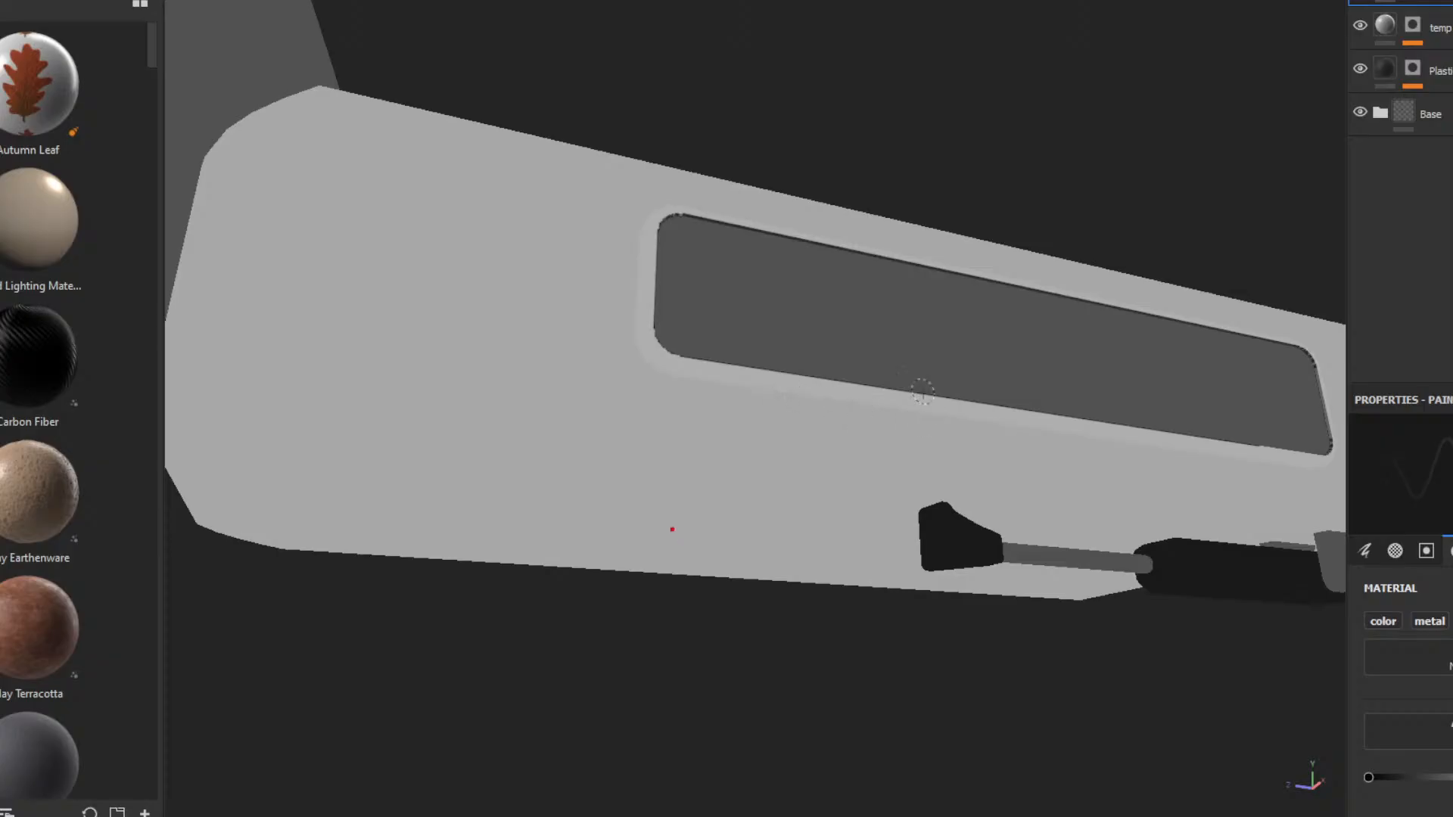
pyautogui.click(1252, 2)
pyautogui.click(1198, 120)
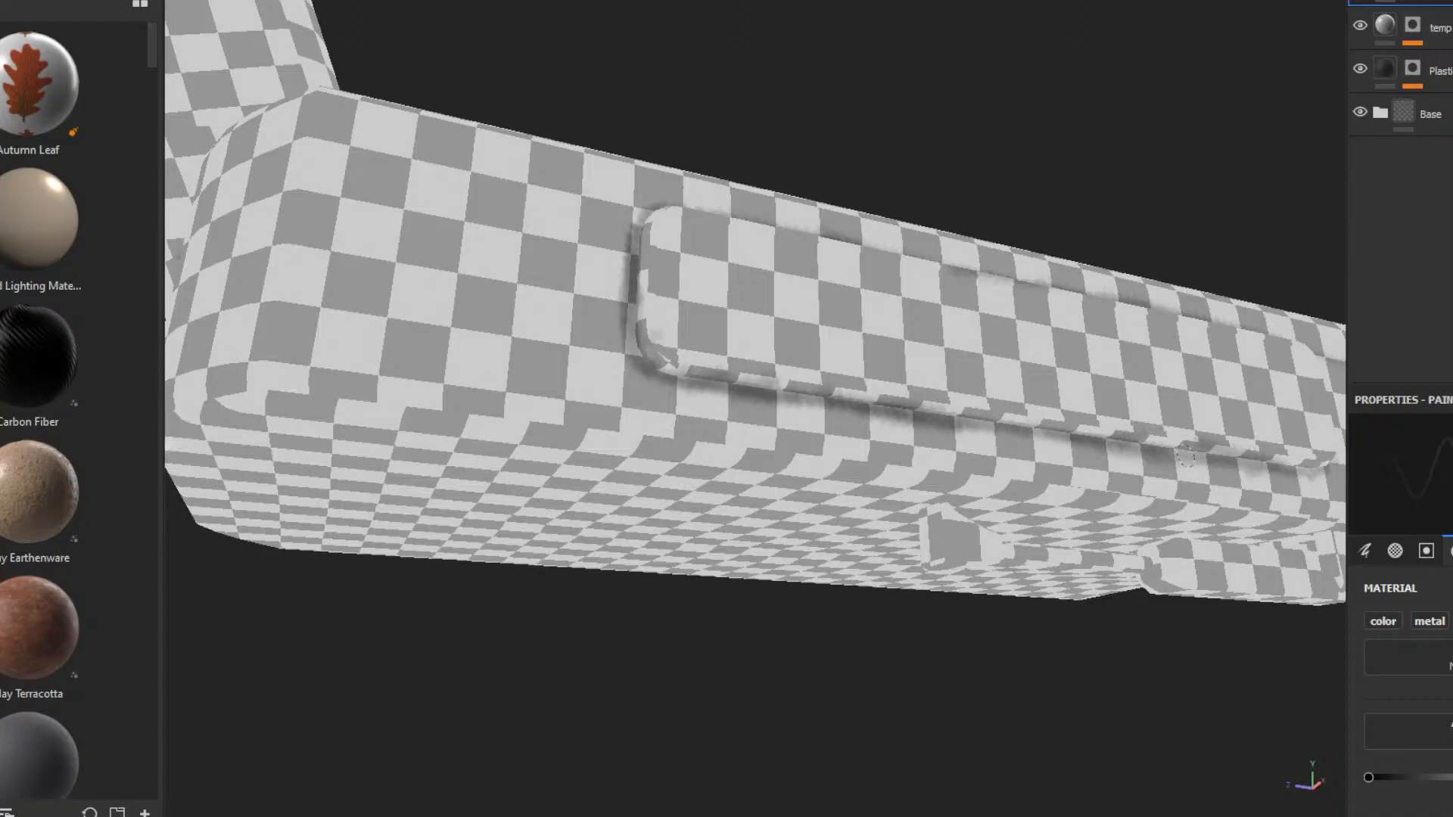
# - Extend the soft ambient occlusion along the side panel frame's lower edge and around its front end
pyautogui.moveTo(1159, 439); pyautogui.dragTo(1291, 470)
pyautogui.keyDown('alt'); pyautogui.moveTo(641, 179); pyautogui.dragTo(729, 383); pyautogui.keyUp('alt')
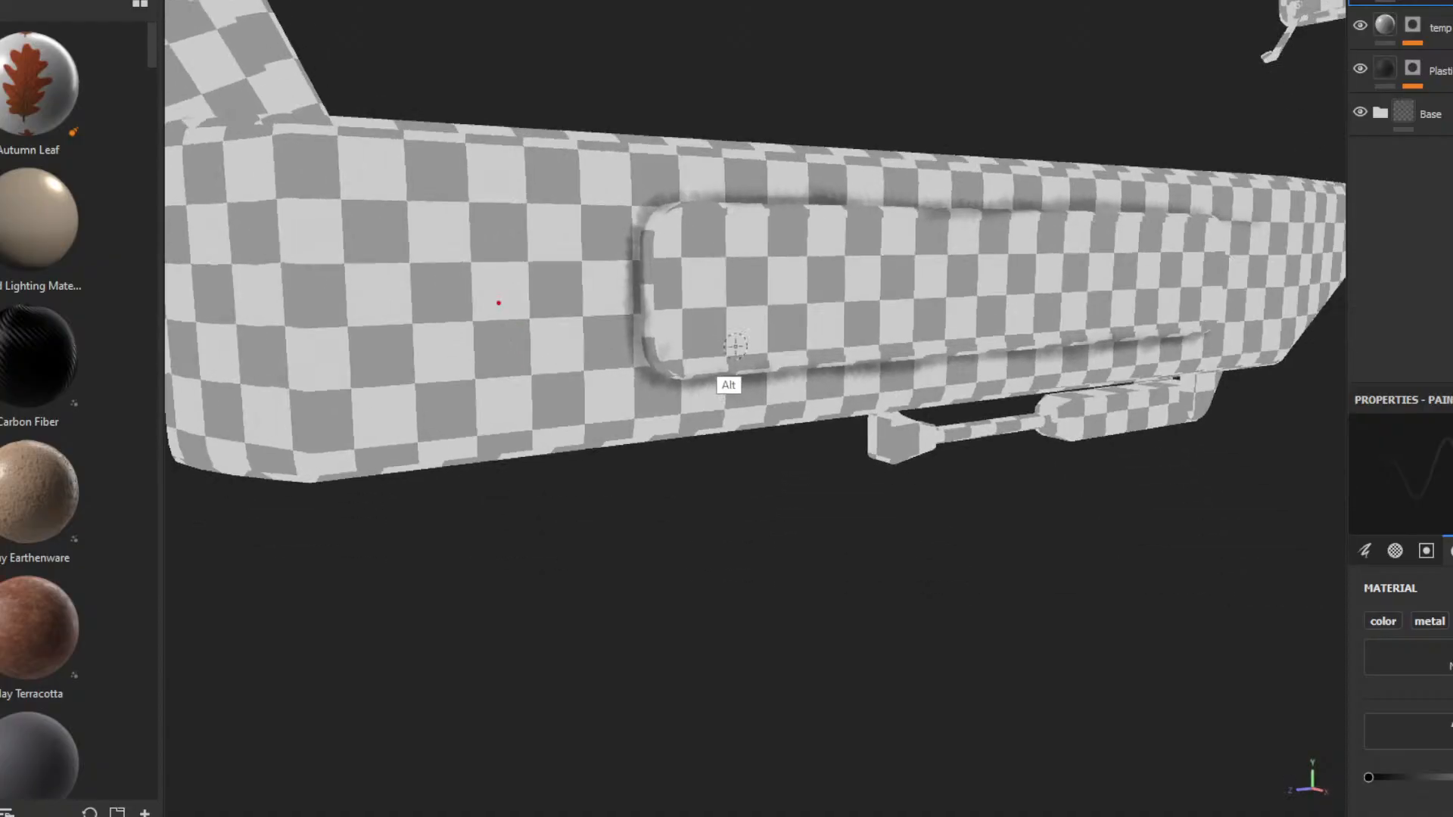
pyautogui.moveTo(639, 216); pyautogui.dragTo(648, 367)
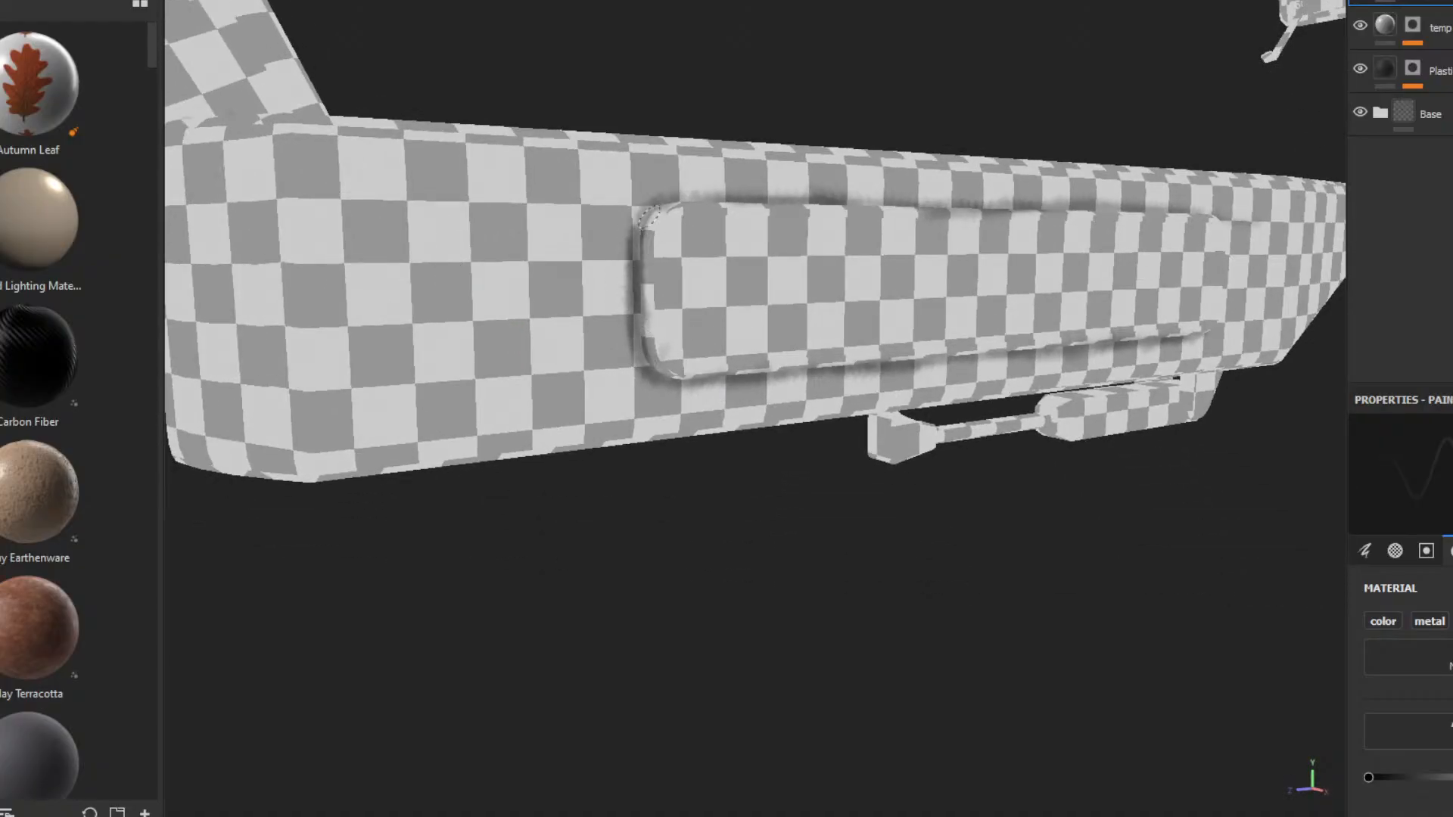
pyautogui.moveTo(643, 227)
pyautogui.mouseDown()
pyautogui.moveTo(671, 212)
pyautogui.moveTo(733, 318)
pyautogui.moveTo(1138, 266)
pyautogui.moveTo(960, 120)
pyautogui.moveTo(701, 481)
pyautogui.moveTo(941, 97)
pyautogui.mouseUp()
# - Deepen the shading along the side panel frame's upper edge and check it from above and below
pyautogui.keyDown('alt'); pyautogui.moveTo(841, 230); pyautogui.dragTo(720, 283); pyautogui.keyUp('alt')
pyautogui.keyDown('ctrl'); pyautogui.keyDown('alt'); pyautogui.moveTo(602, 380); pyautogui.dragTo(1120, 396); pyautogui.keyUp('alt'); pyautogui.keyUp('ctrl')
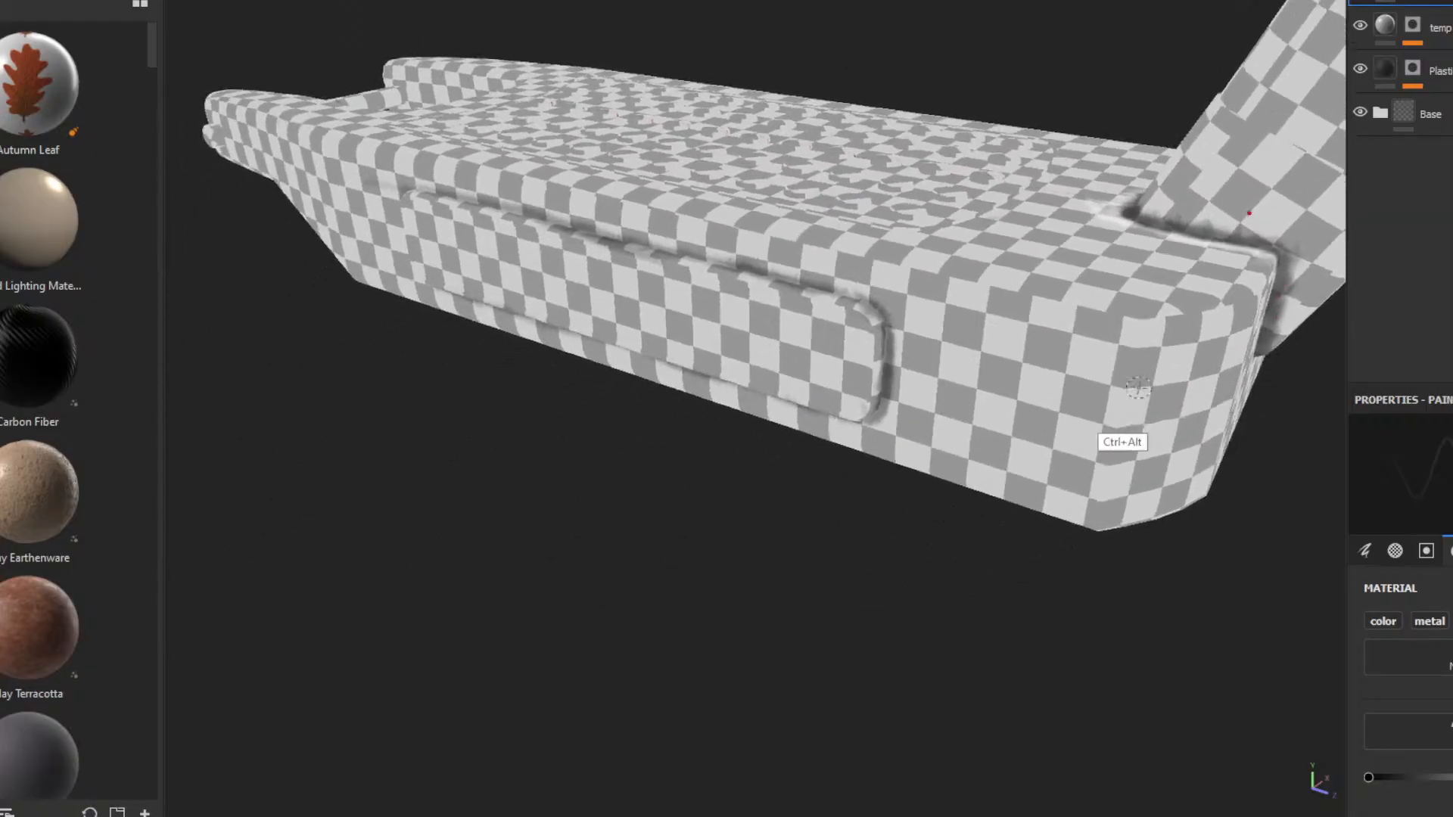
pyautogui.moveTo(980, 448)
pyautogui.keyDown('alt'); pyautogui.mouseDown()
pyautogui.moveTo(990, 381)
pyautogui.moveTo(1120, 151)
pyautogui.moveTo(791, 460)
pyautogui.moveTo(866, 416)
pyautogui.moveTo(454, 643)
pyautogui.moveTo(1031, 475)
pyautogui.moveTo(833, 442)
pyautogui.moveTo(406, 487)
pyautogui.moveTo(994, 381)
pyautogui.moveTo(477, 519)
pyautogui.moveTo(486, 444)
pyautogui.moveTo(778, 621)
pyautogui.moveTo(810, 589)
pyautogui.moveTo(837, 592)
pyautogui.moveTo(765, 615)
pyautogui.moveTo(969, 578)
pyautogui.mouseUp(); pyautogui.keyUp('alt')
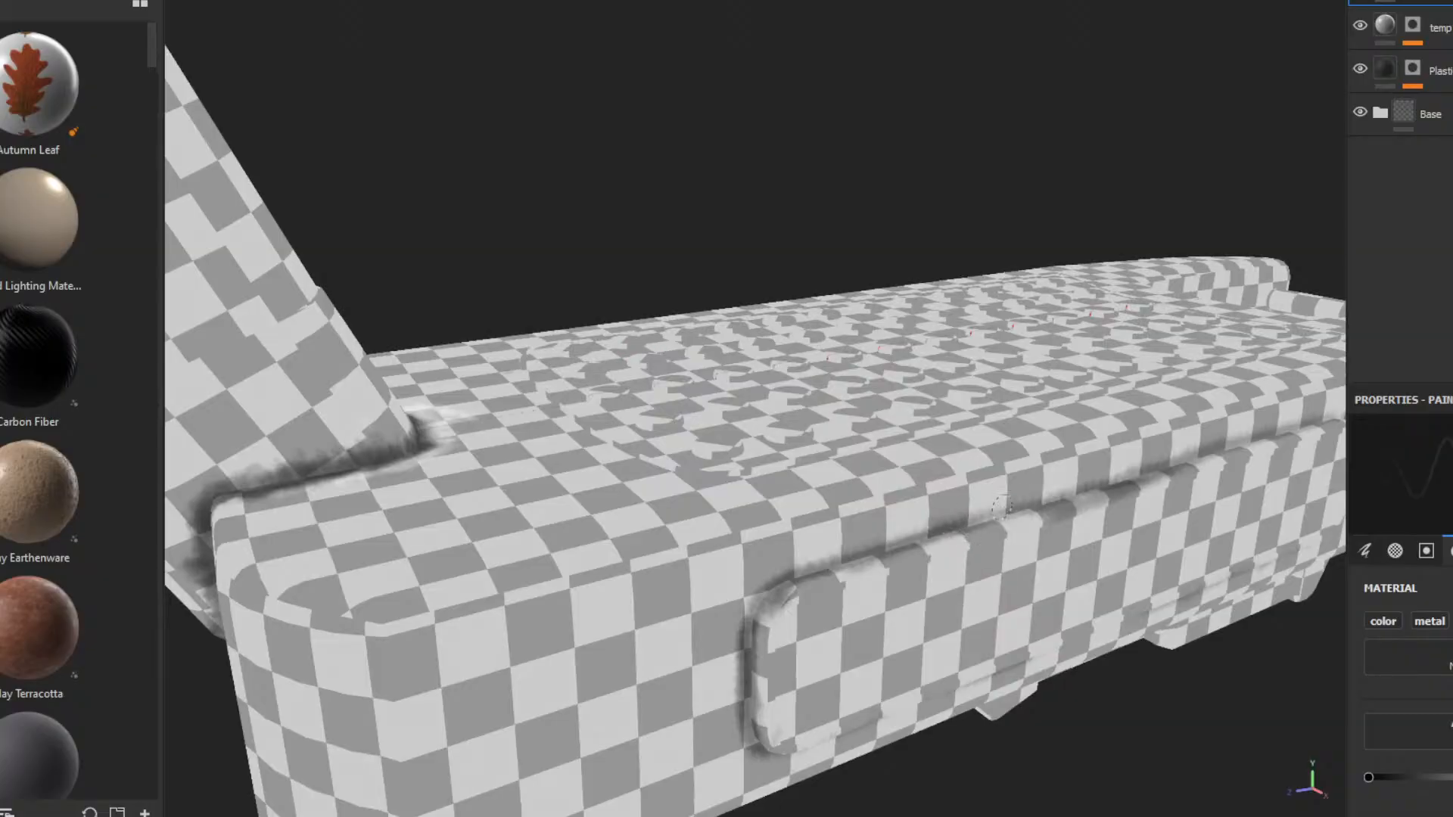
pyautogui.moveTo(963, 519)
pyautogui.mouseDown()
pyautogui.moveTo(1160, 461)
pyautogui.moveTo(1098, 486)
pyautogui.mouseUp()
pyautogui.moveTo(1281, 438); pyautogui.dragTo(1245, 442)
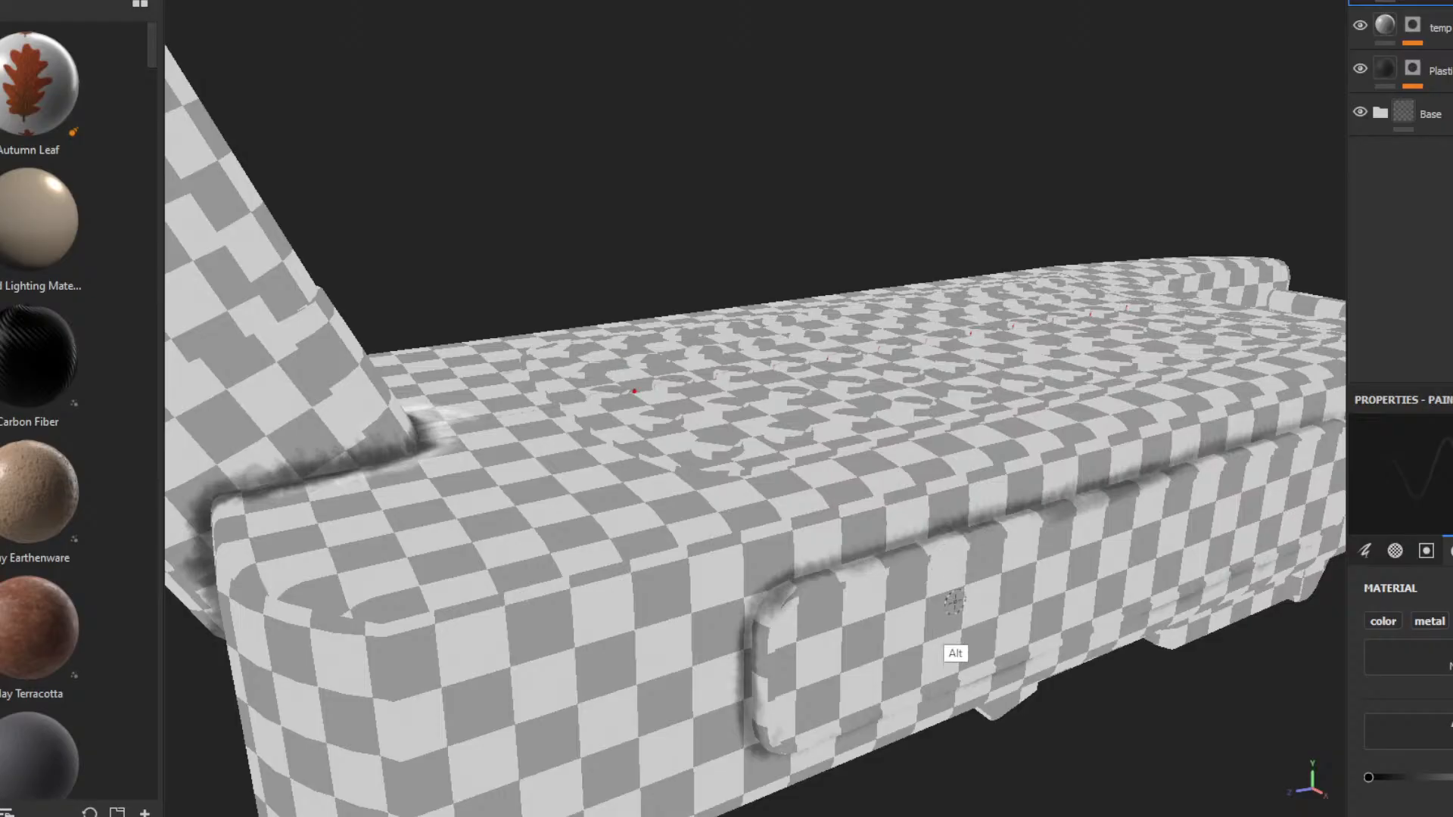
pyautogui.keyDown('alt'); pyautogui.moveTo(956, 602); pyautogui.dragTo(1025, 407); pyautogui.keyUp('alt')
pyautogui.keyDown('ctrl'); pyautogui.keyDown('alt'); pyautogui.moveTo(988, 627); pyautogui.dragTo(812, 489); pyautogui.keyUp('alt'); pyautogui.keyUp('ctrl')
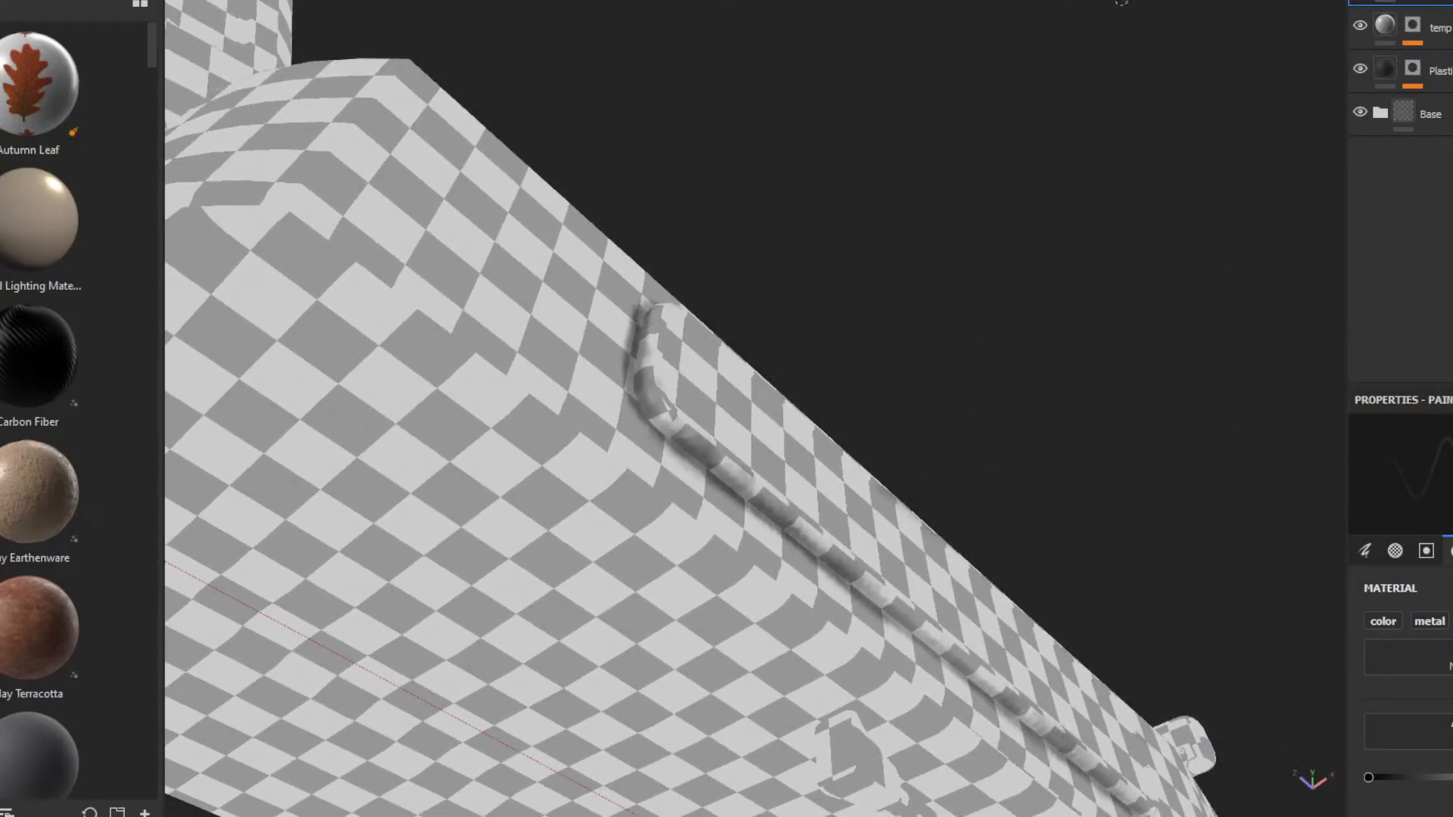
pyautogui.moveTo(854, 530)
pyautogui.keyDown('alt'); pyautogui.mouseDown()
pyautogui.moveTo(893, 355)
pyautogui.moveTo(885, 272)
pyautogui.mouseUp(); pyautogui.keyUp('alt')
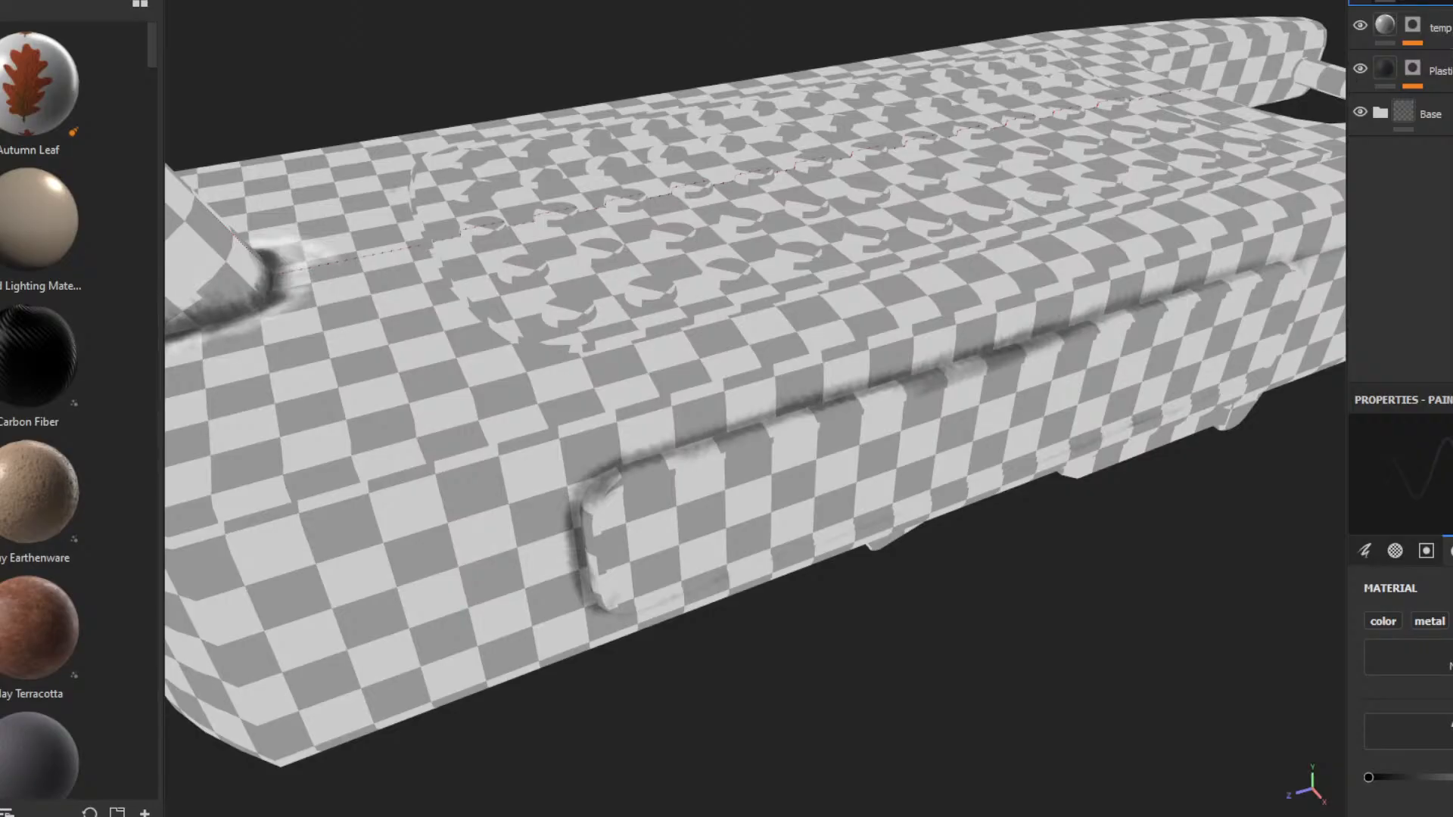
# - Group the Ao paint layer into a folder and place a fill layer named "Ao - Fill" beneath it
pyautogui.hotkey('ctrl', 'g')
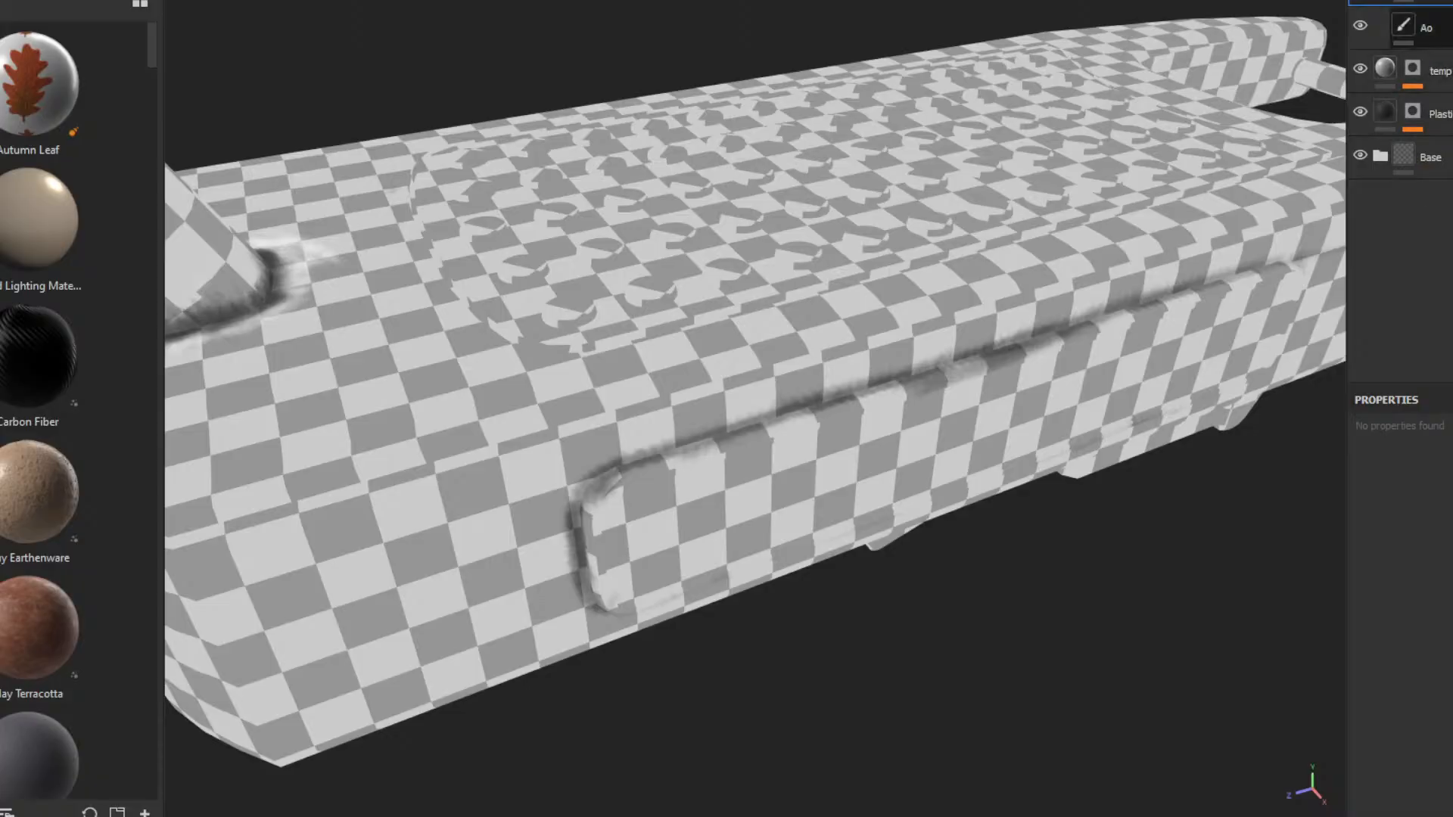
pyautogui.click(1423, 27)
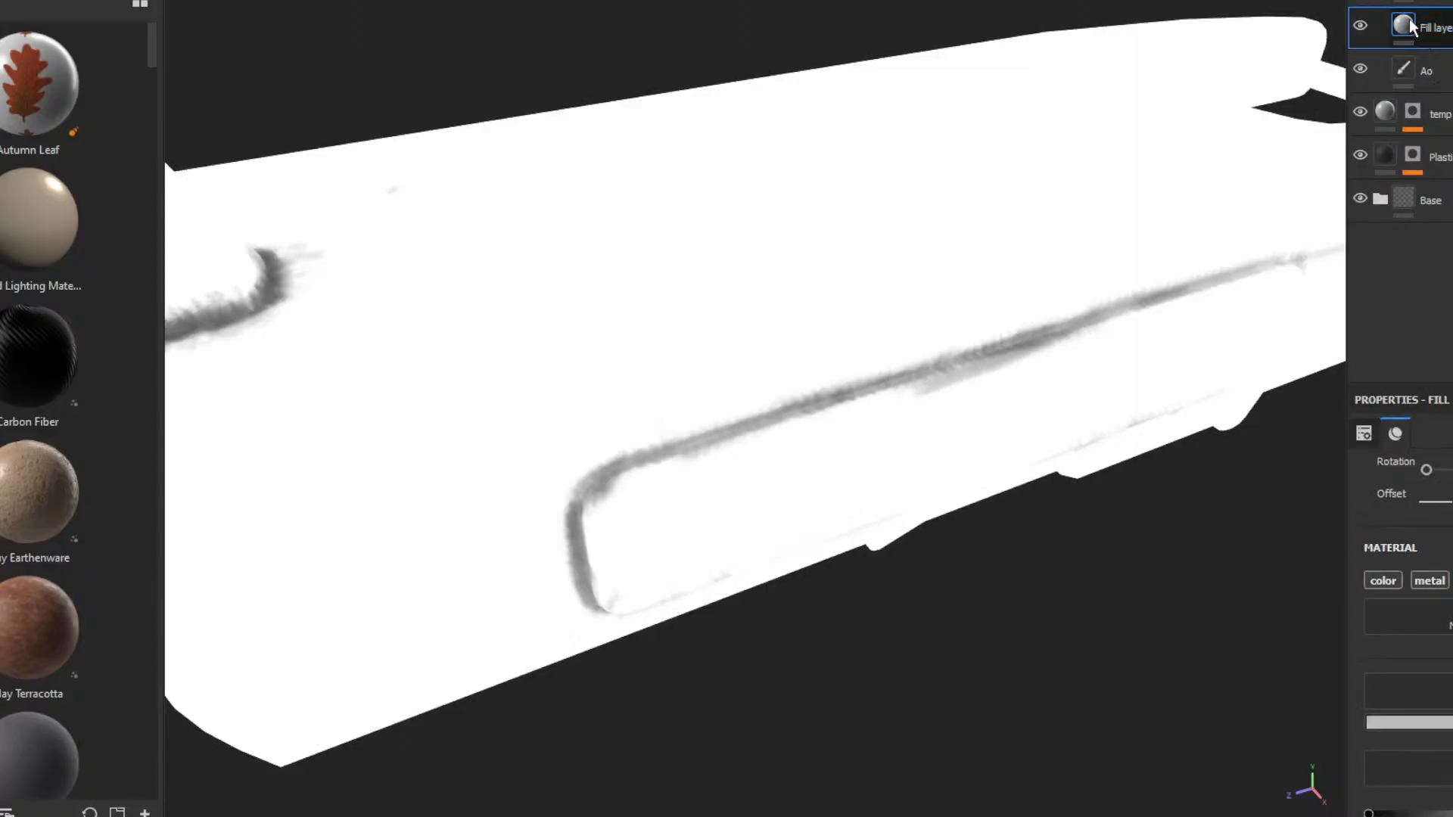
pyautogui.moveTo(1409, 21); pyautogui.dragTo(1404, 83)
pyautogui.doubleClick(1434, 71)
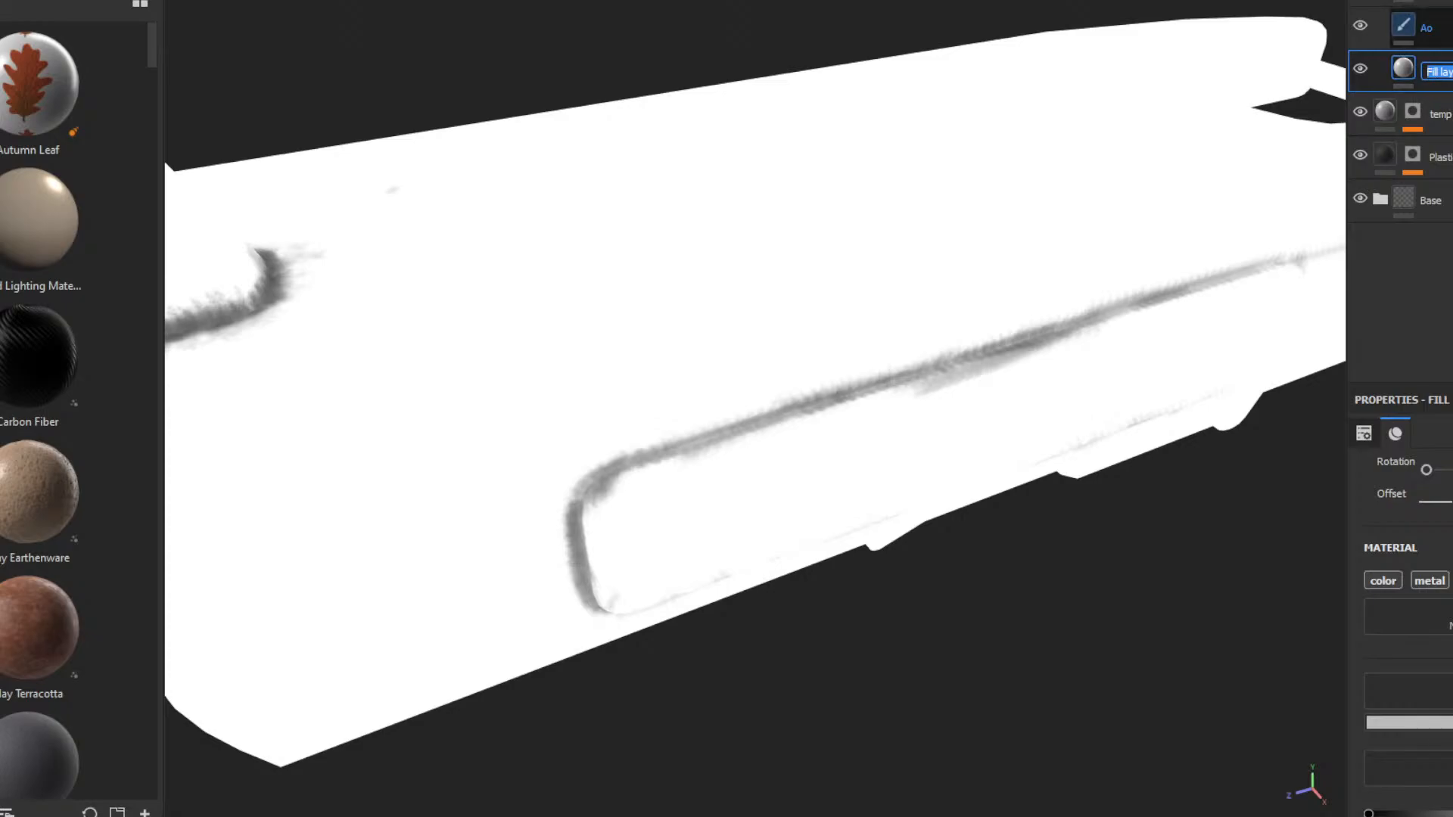
pyautogui.write('Ao - F')
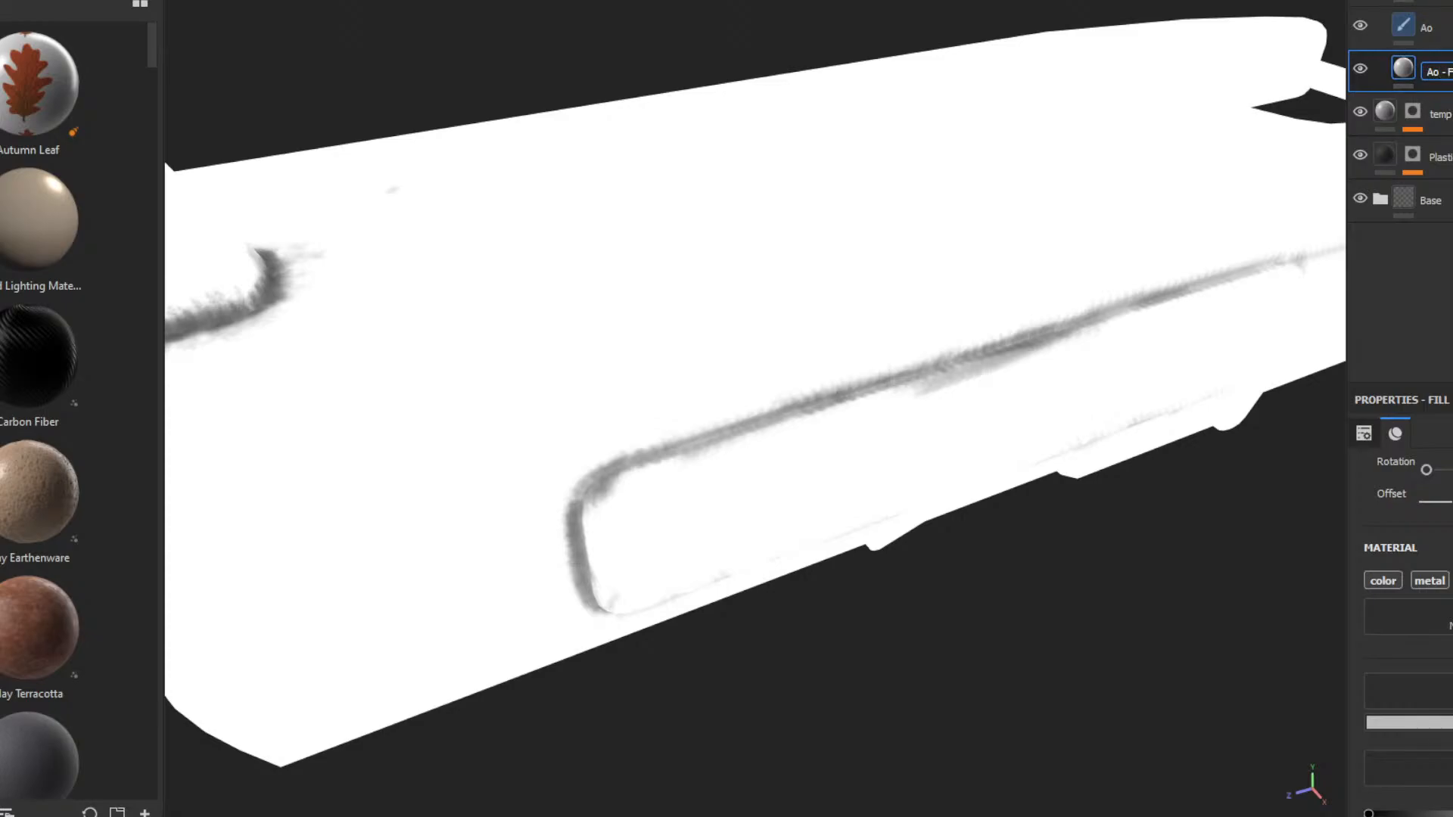
pyautogui.write('ill')
pyautogui.press('Return')
# - Limit the Ao - Fill layer to the color channel with a dark base color and give it a mask
pyautogui.click(1452, 582)
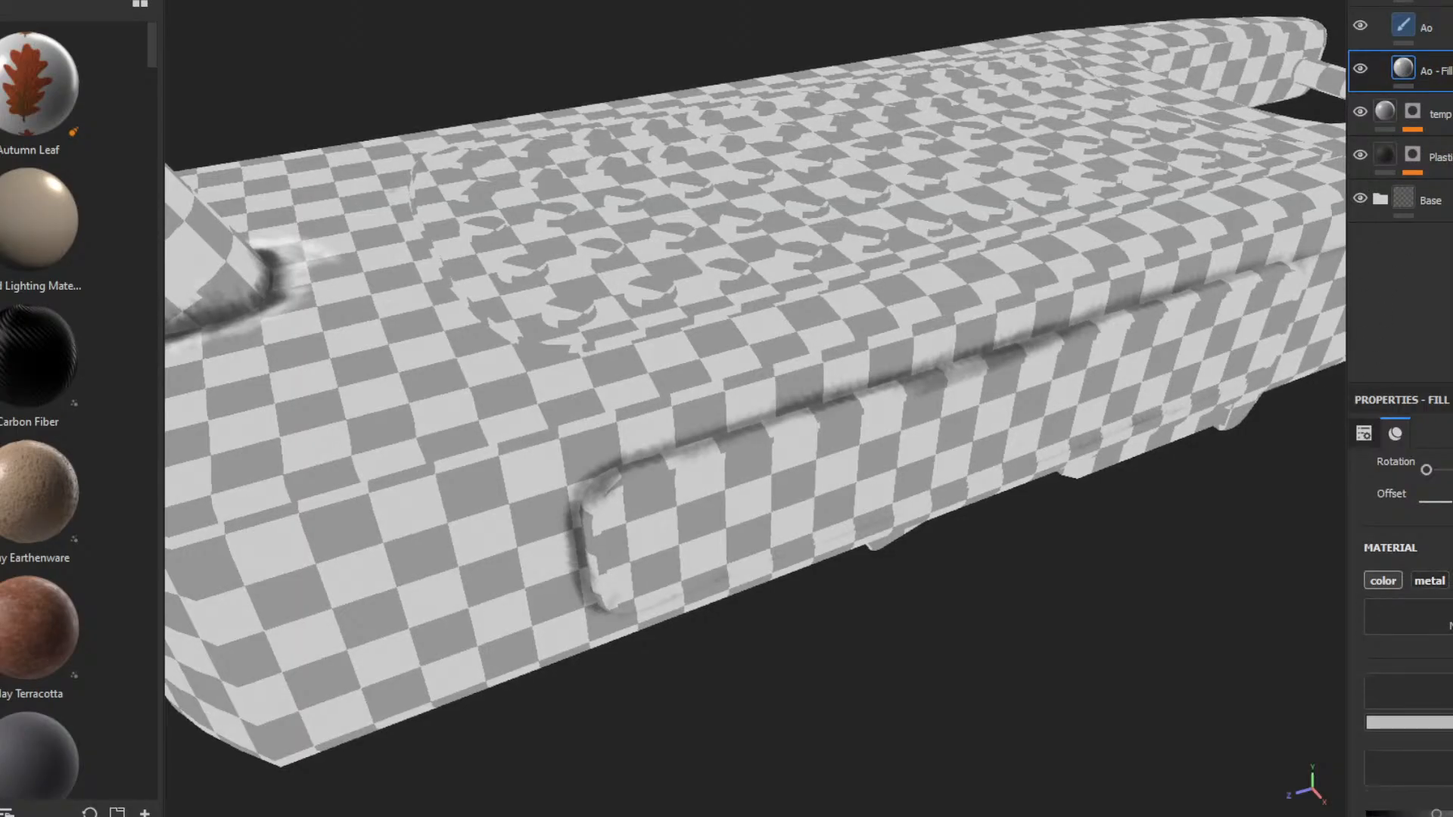
pyautogui.click(1409, 722)
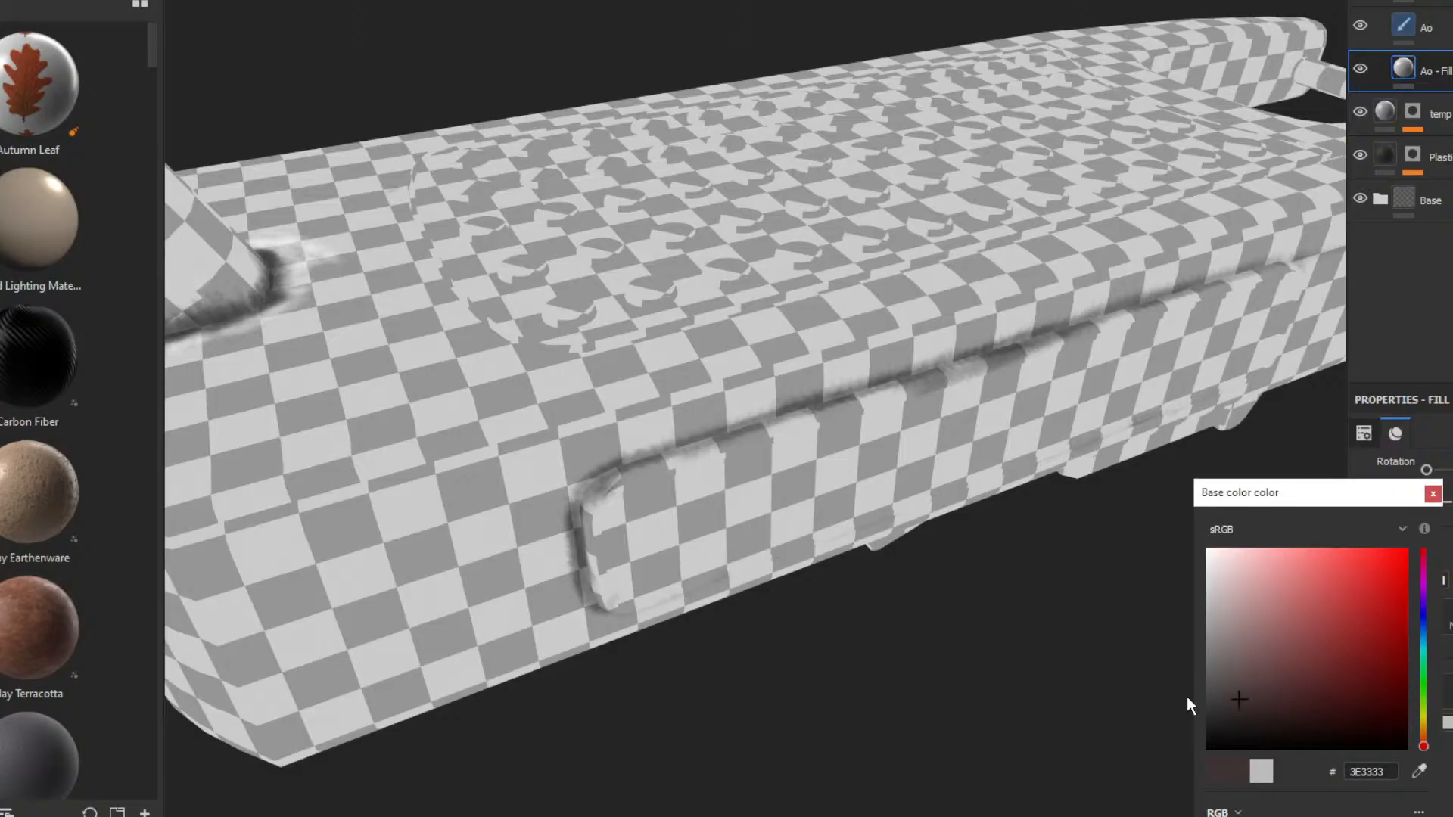
pyautogui.click(1432, 493)
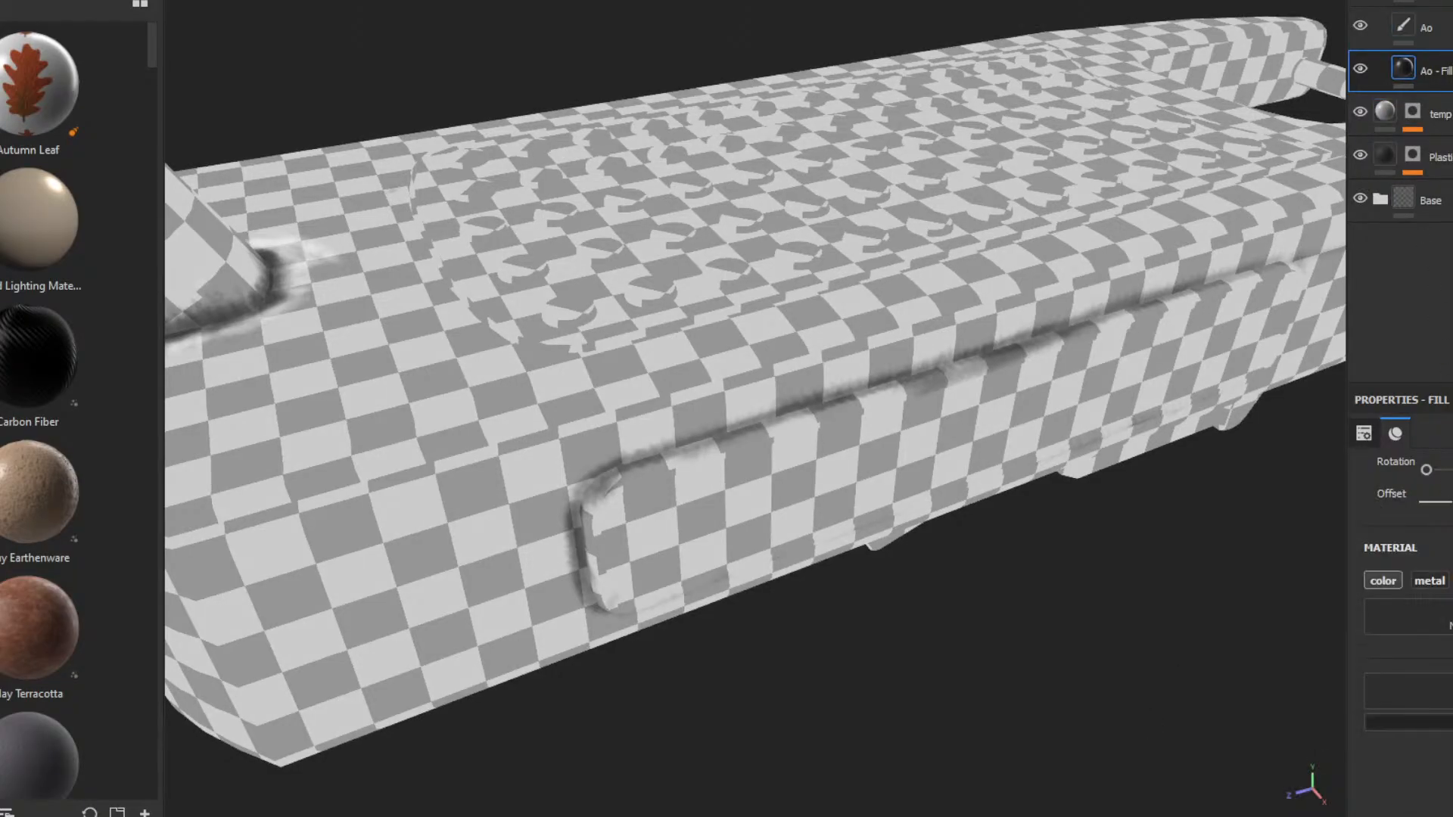
pyautogui.click(1449, 22)
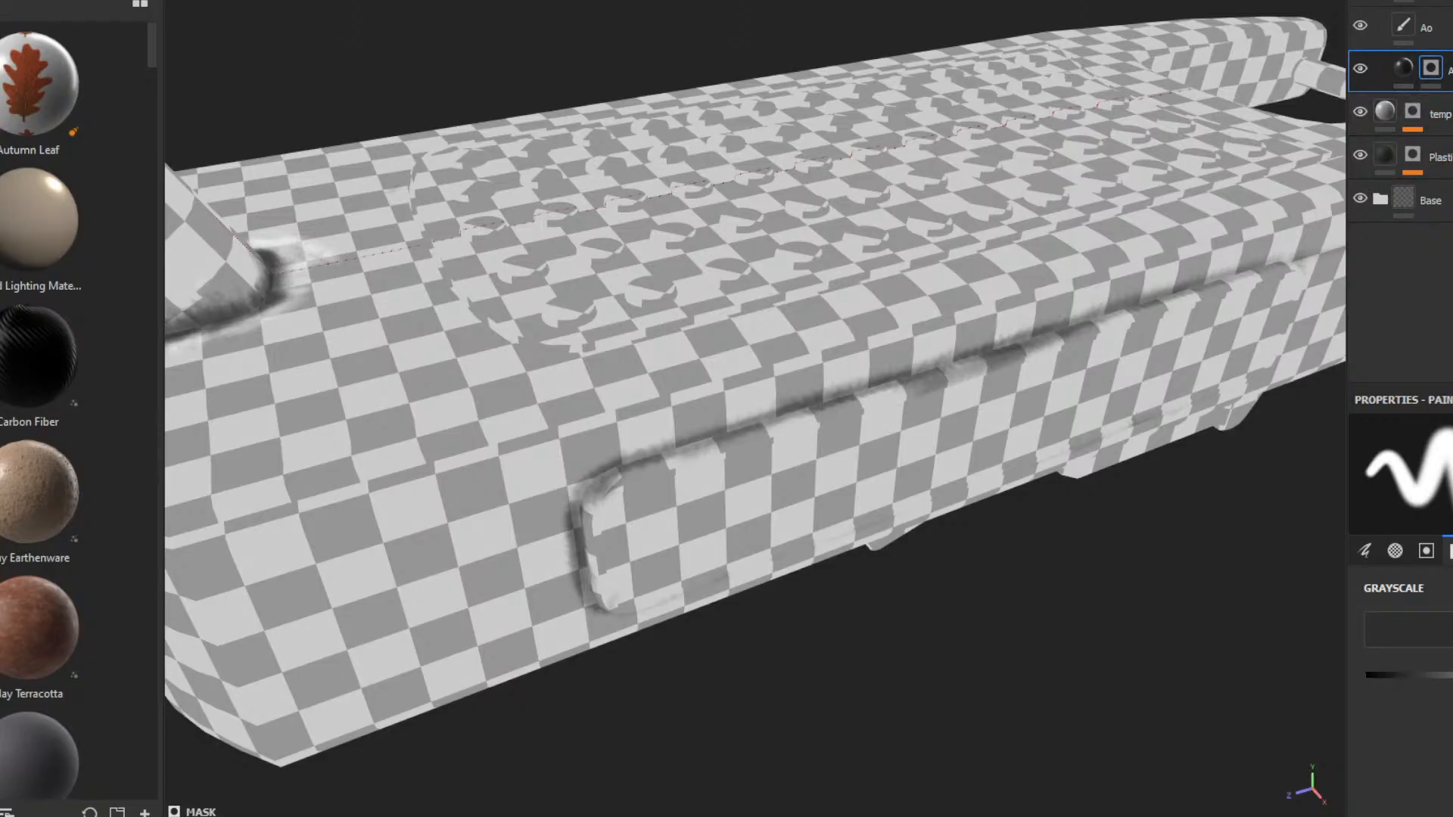
# - Try an edge wear generator on the Ao - Fill mask, adjusting its wear contrast and edges smoothness
pyautogui.click(1423, 481)
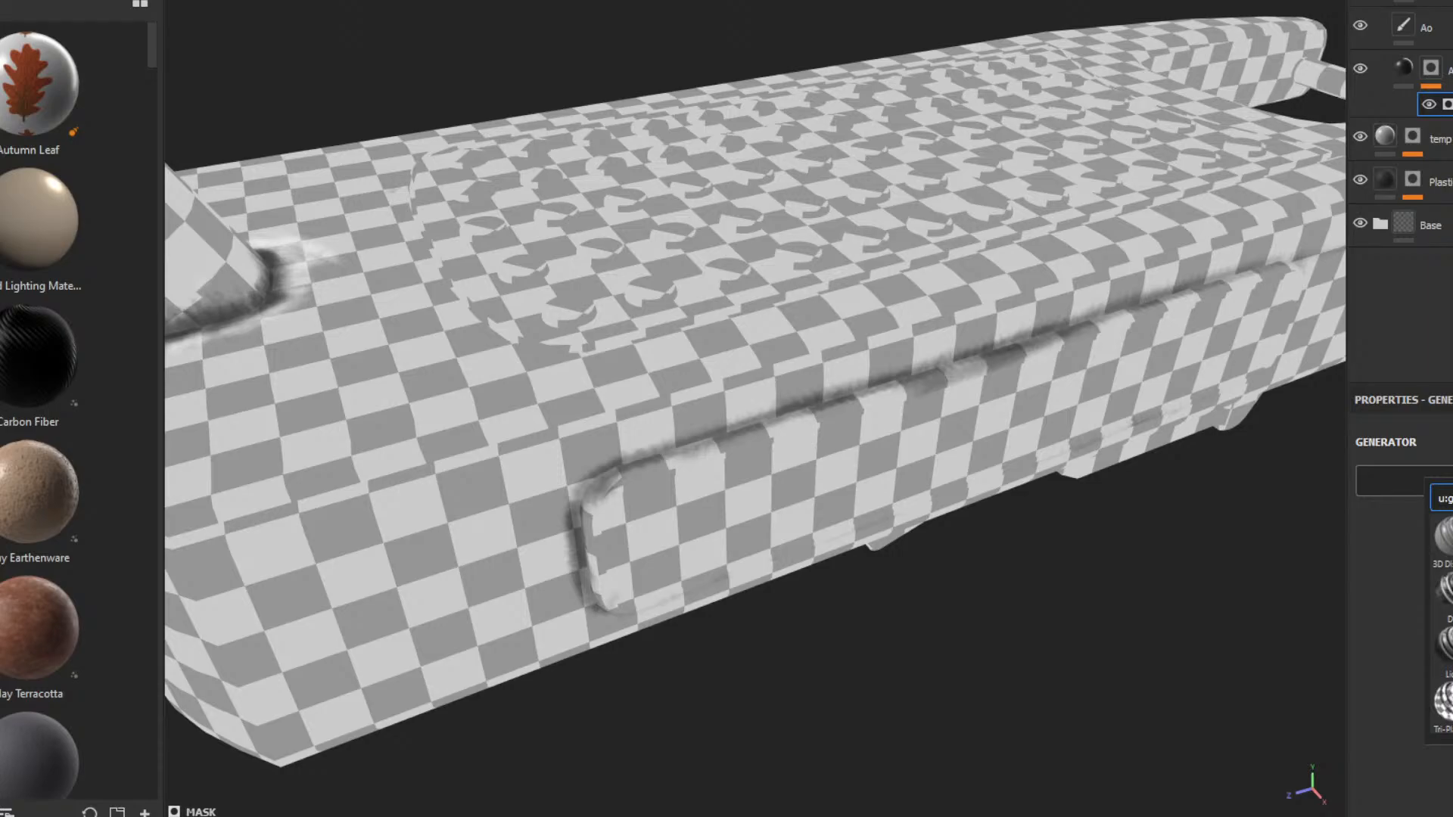
pyautogui.click(1452, 645)
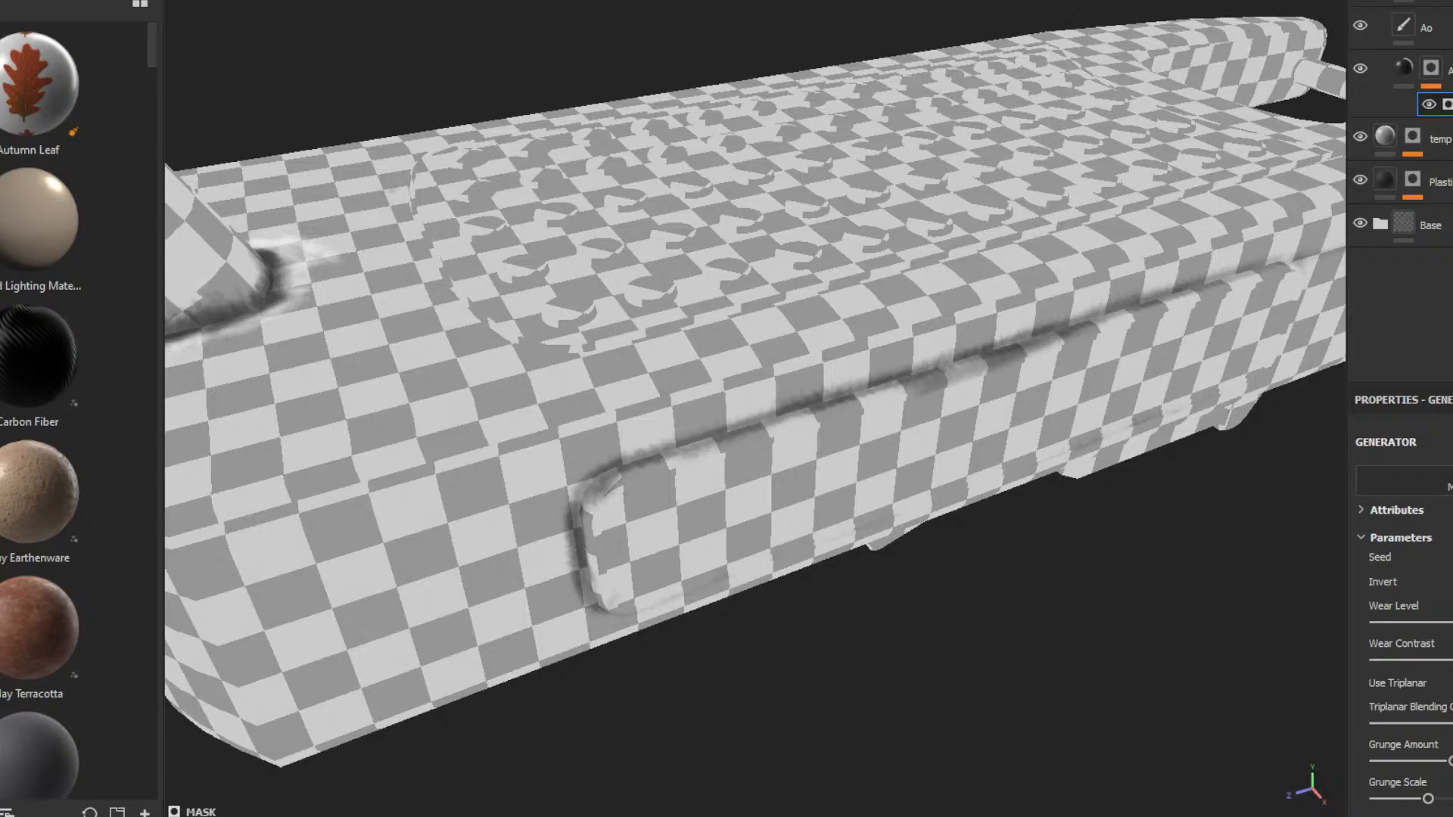
pyautogui.moveTo(1452, 660); pyautogui.dragTo(1398, 660)
pyautogui.scroll(-8, 1407, 606)
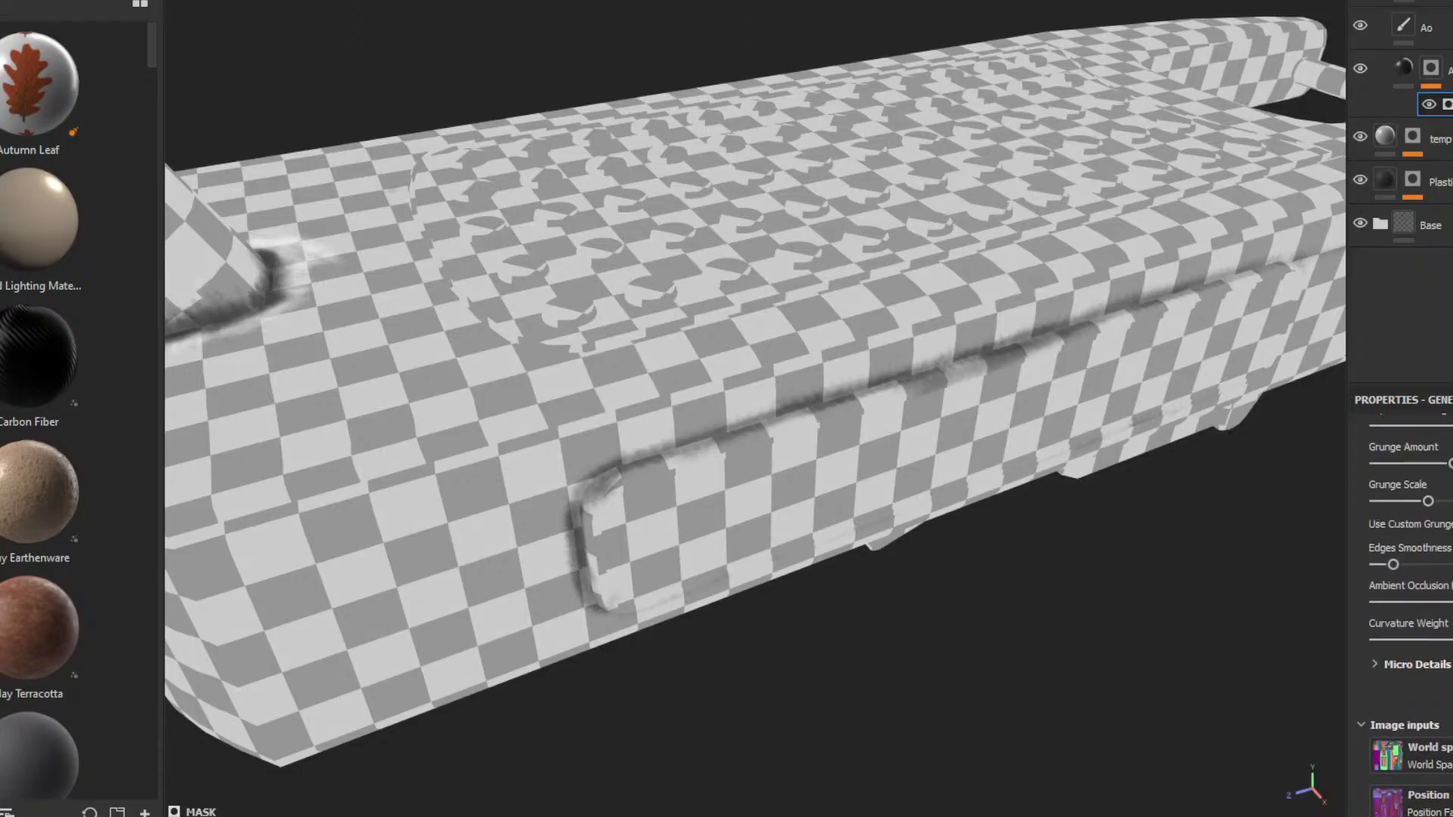
pyautogui.moveTo(1394, 564); pyautogui.dragTo(1437, 562)
pyautogui.click(1385, 75)
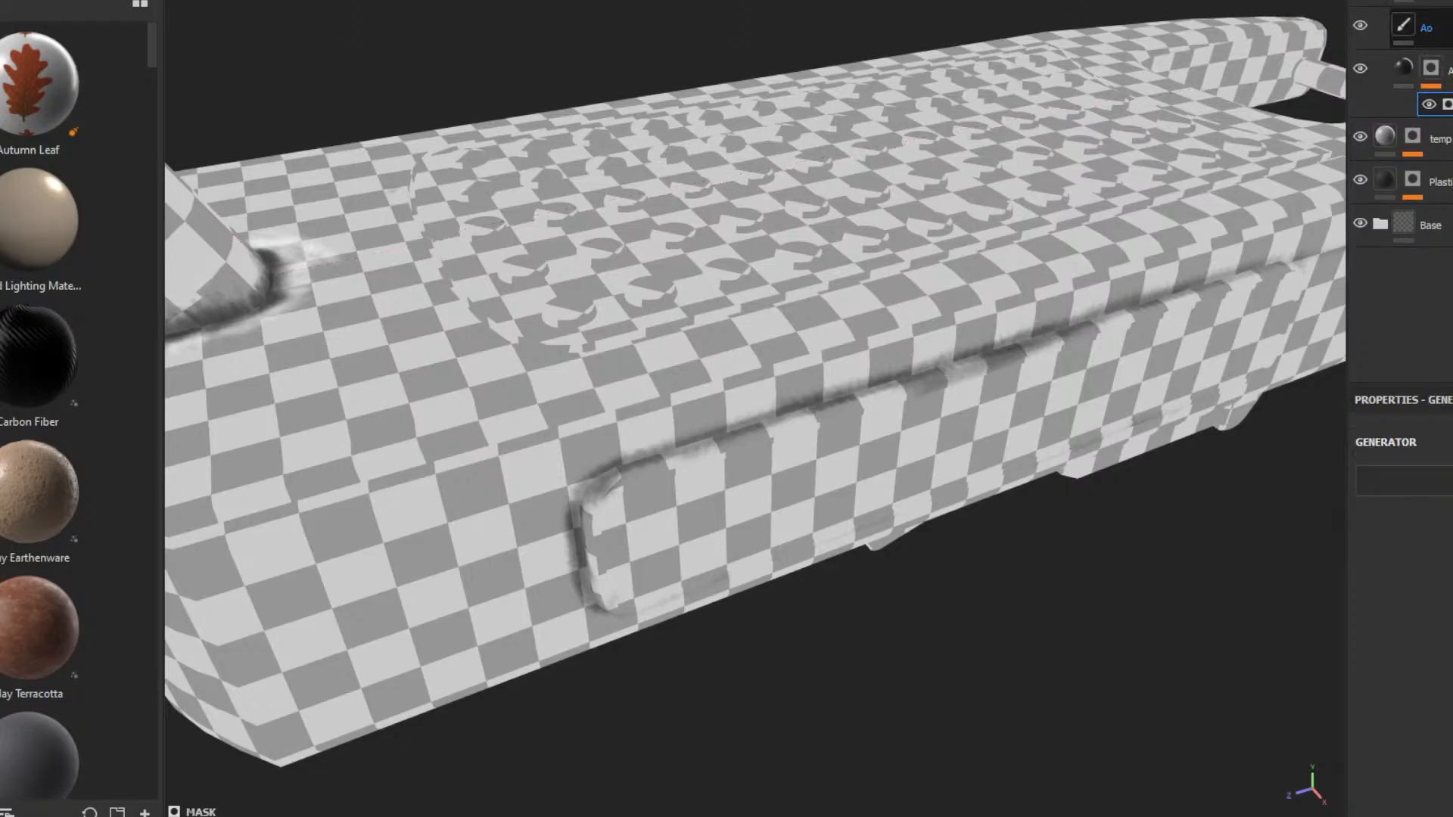
# - Assign a curvature generator to the Ao - Fill mask and expand its Curvature parameters
pyautogui.click(1445, 483)
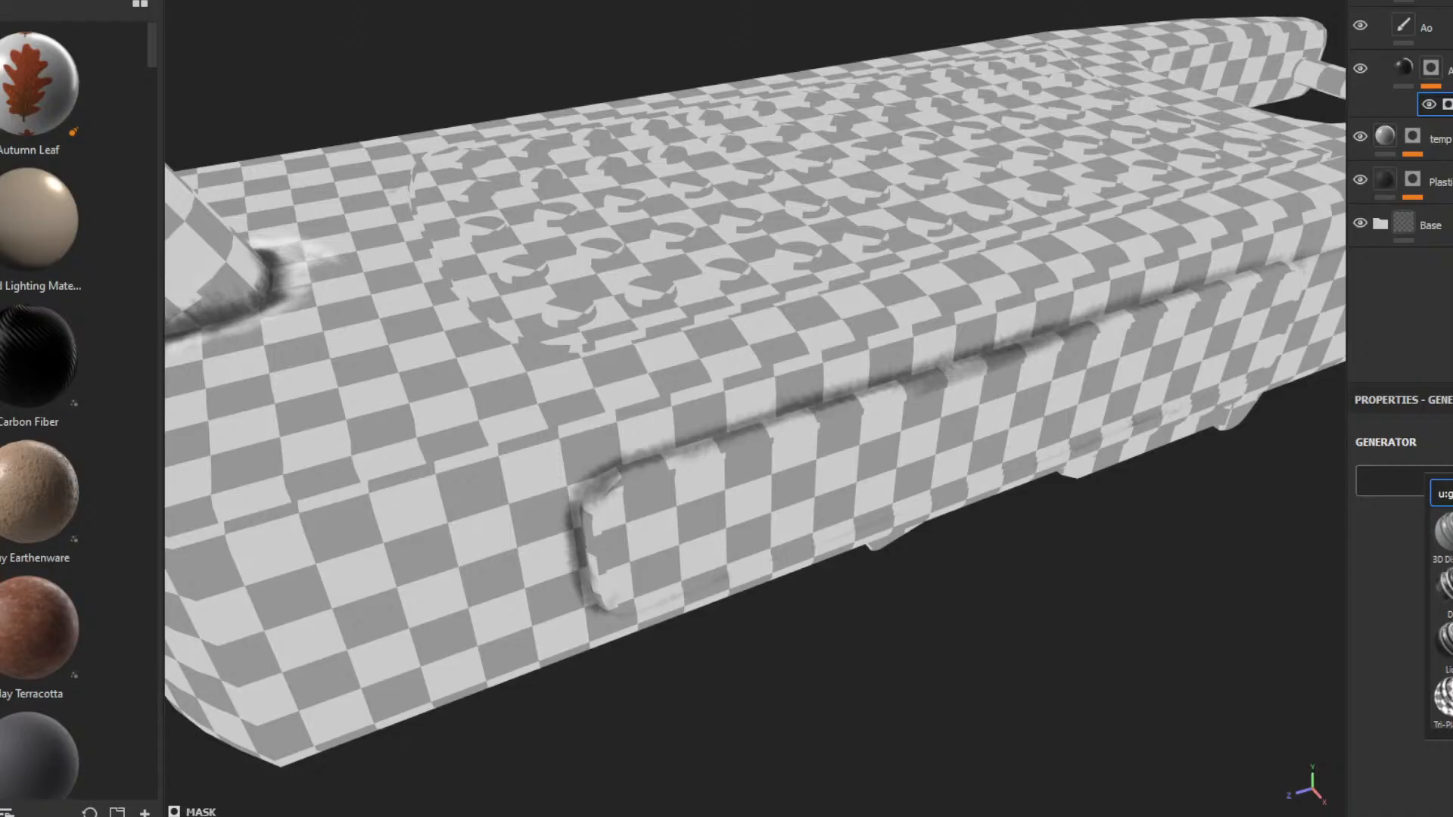
pyautogui.click(1448, 532)
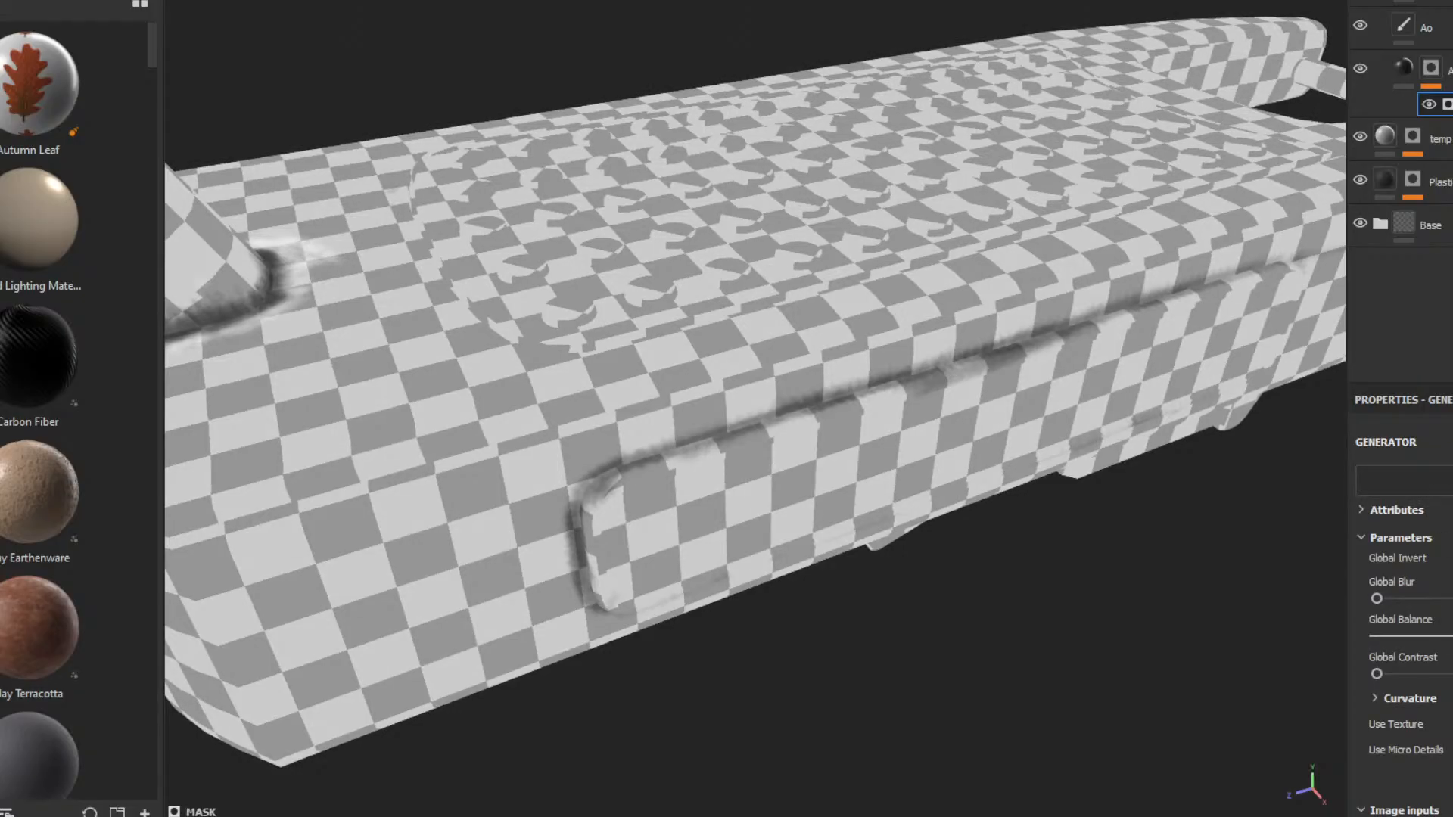
pyautogui.scroll(-3, 1400, 606)
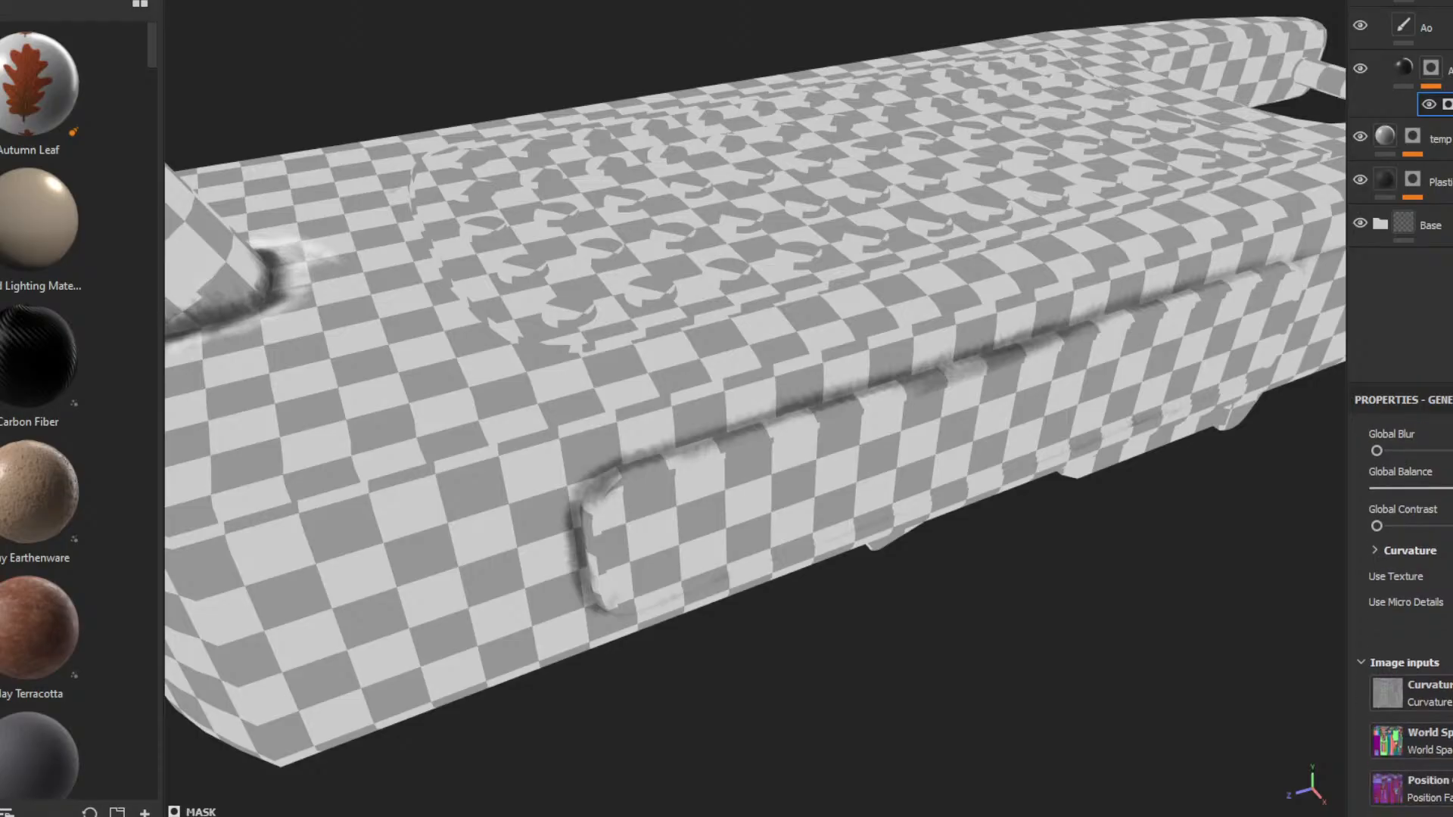
pyautogui.scroll(1, 1400, 606)
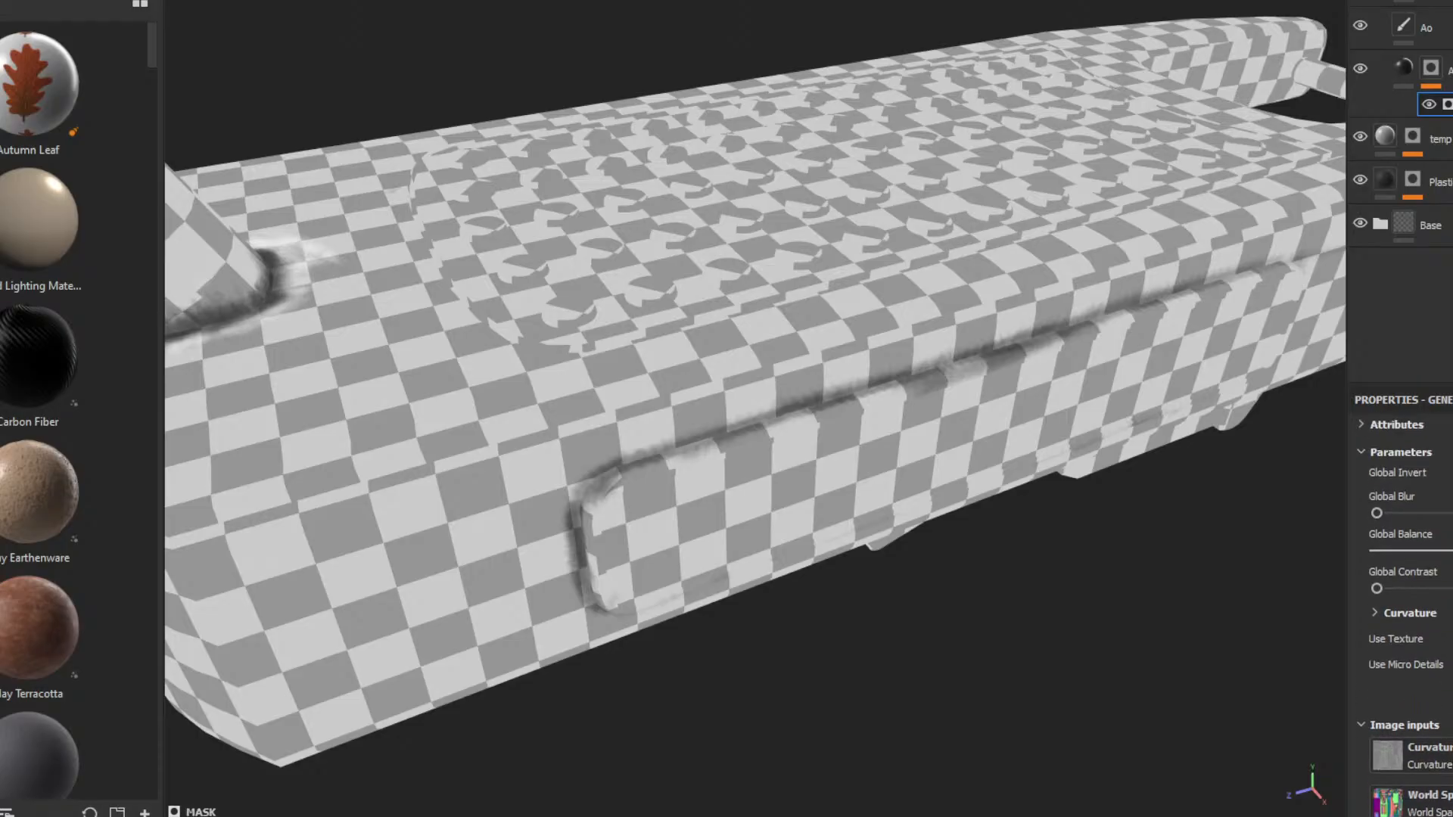
pyautogui.click(1377, 615)
pyautogui.scroll(-2, 1380, 618)
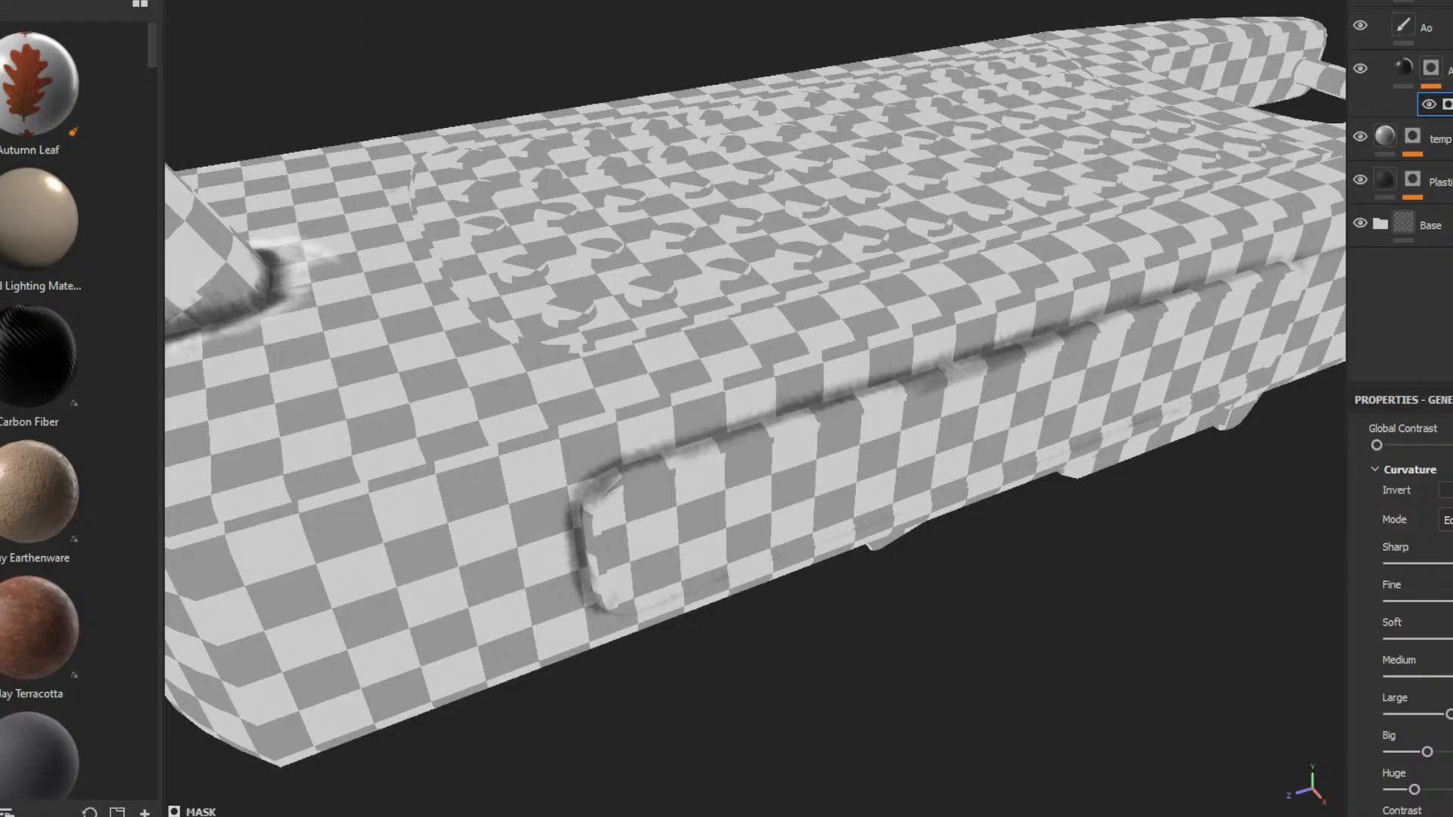
# - Show the full material, adjust the generator's fine, soft and large curvature levels, and toggle the Curvature Invert option
pyautogui.click(1272, 0)
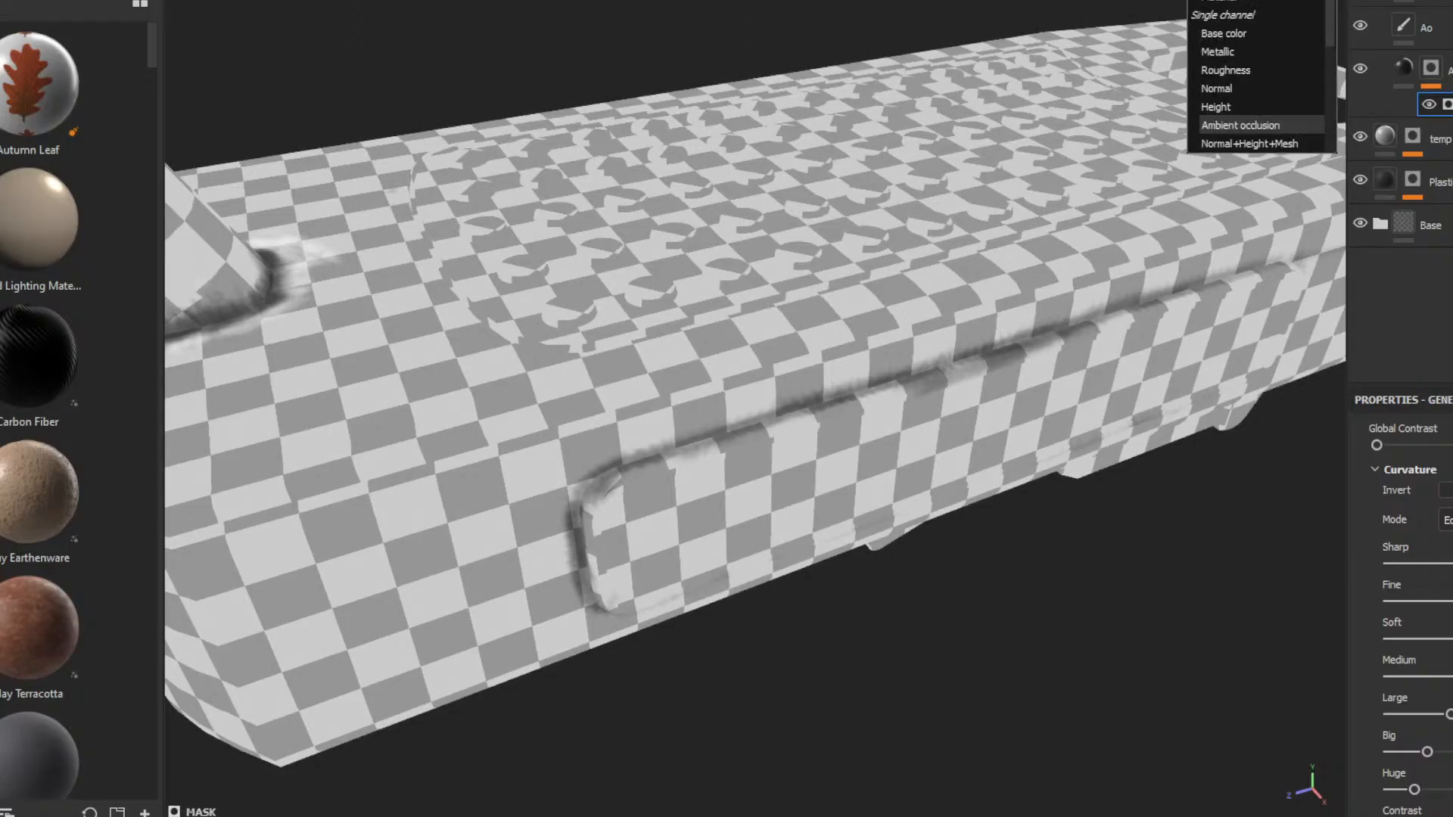
pyautogui.click(1271, 1)
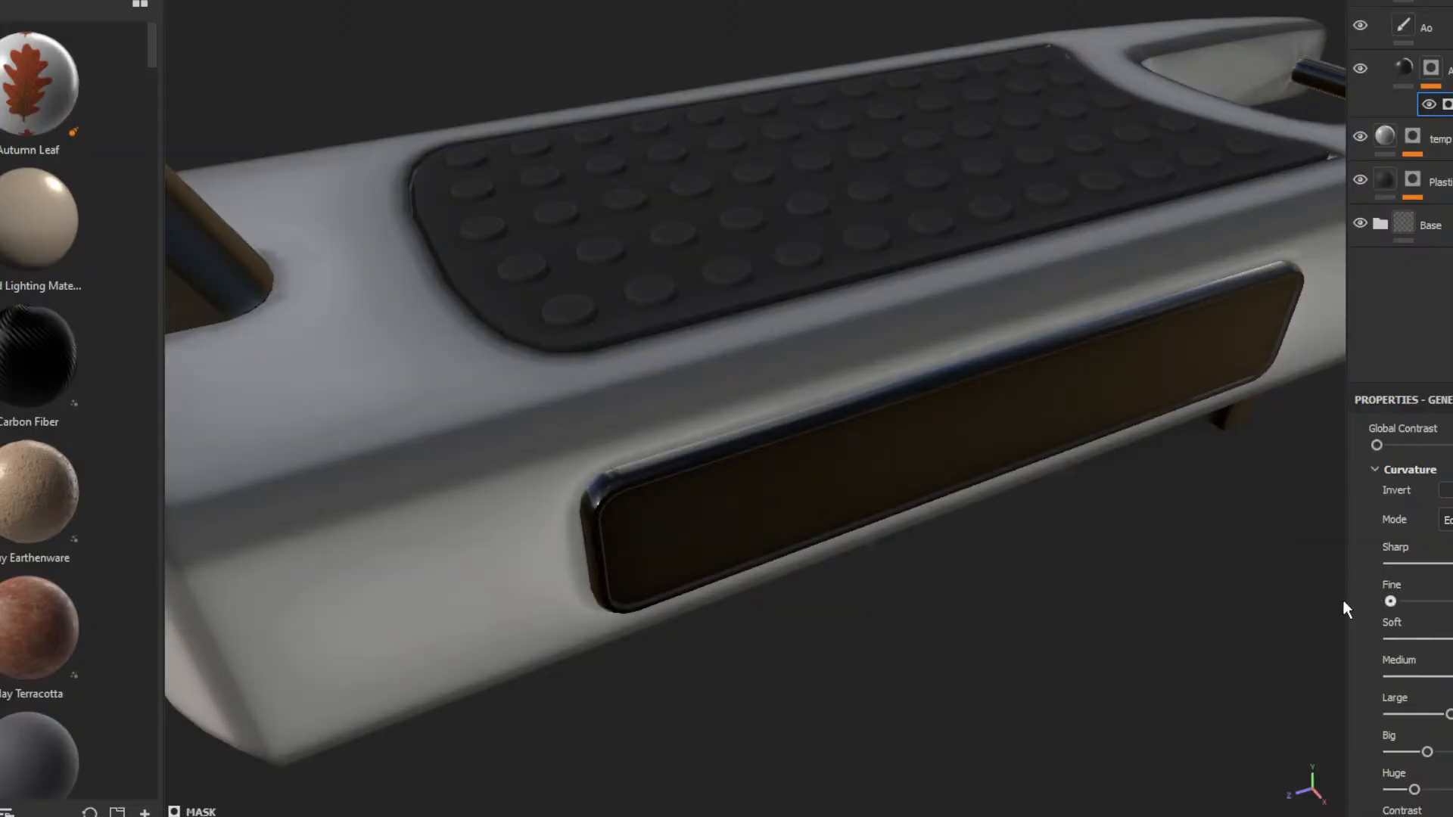
pyautogui.moveTo(1390, 602); pyautogui.dragTo(1409, 640)
pyautogui.moveTo(1448, 711)
pyautogui.mouseDown()
pyautogui.moveTo(1365, 707)
pyautogui.moveTo(1452, 710)
pyautogui.mouseUp()
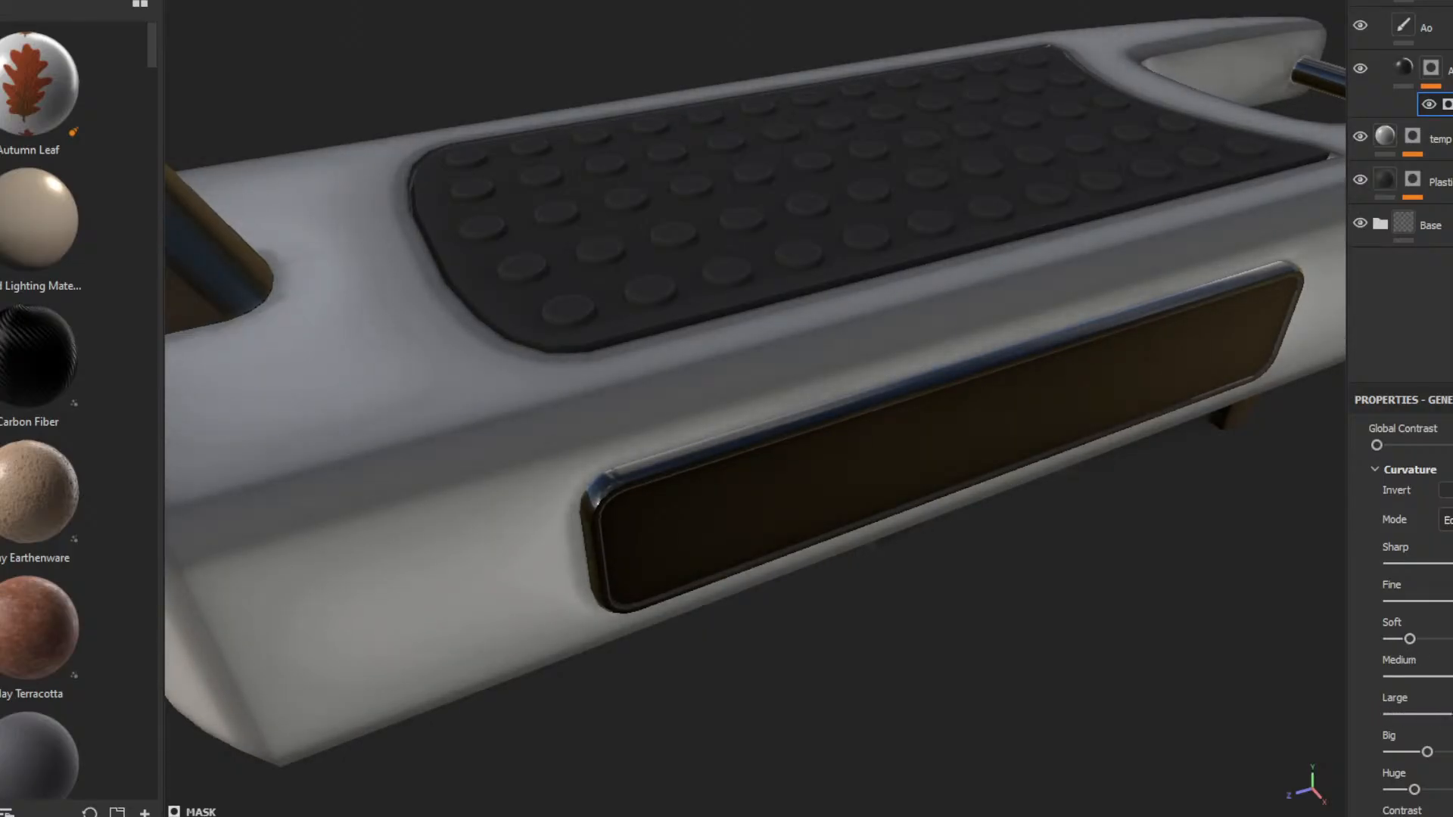
pyautogui.click(1446, 490)
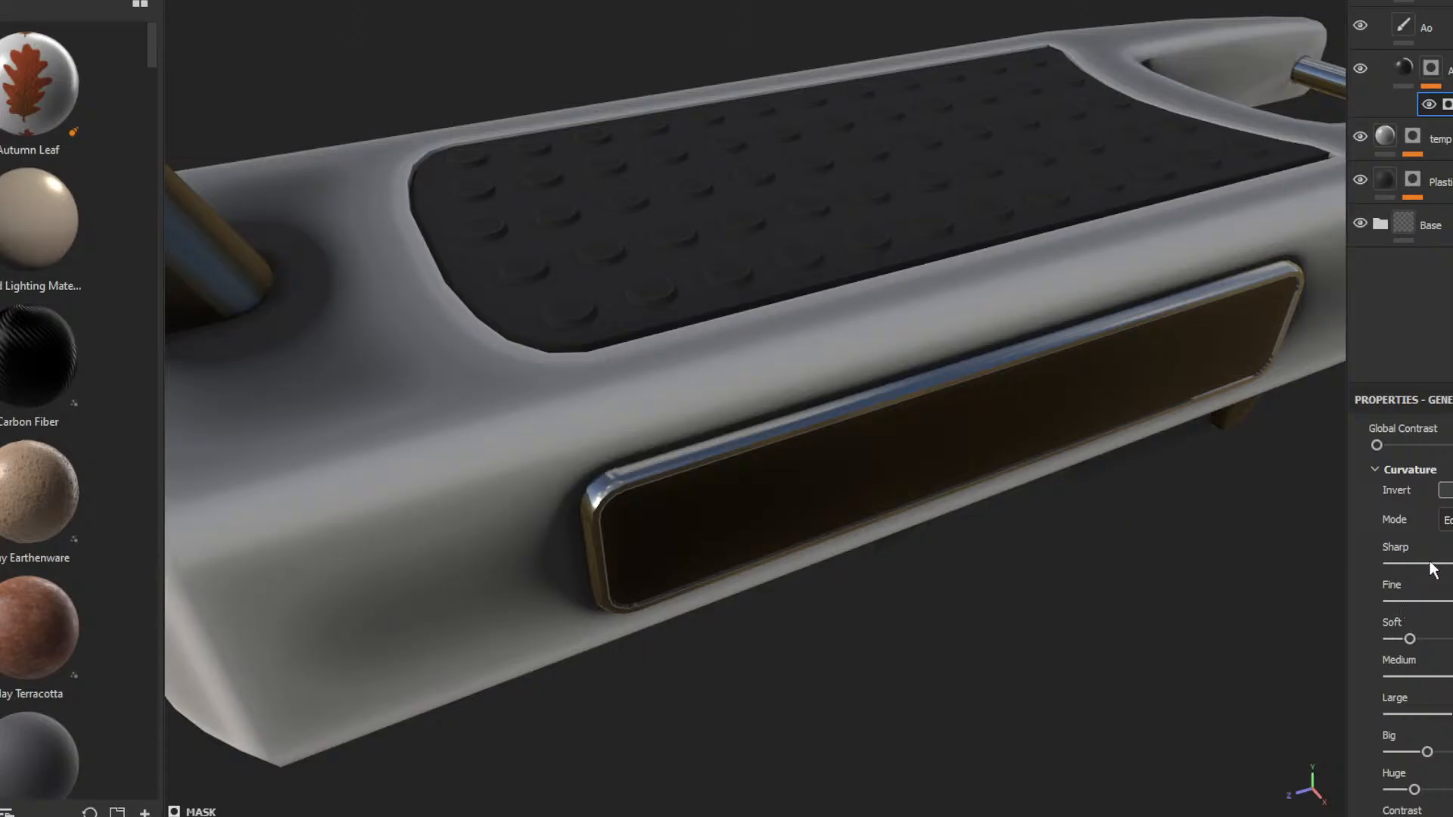
# - Isolate the Base color channel and then the Ambient occlusion channel to examine the curvature-based darkening
pyautogui.click(1271, 1)
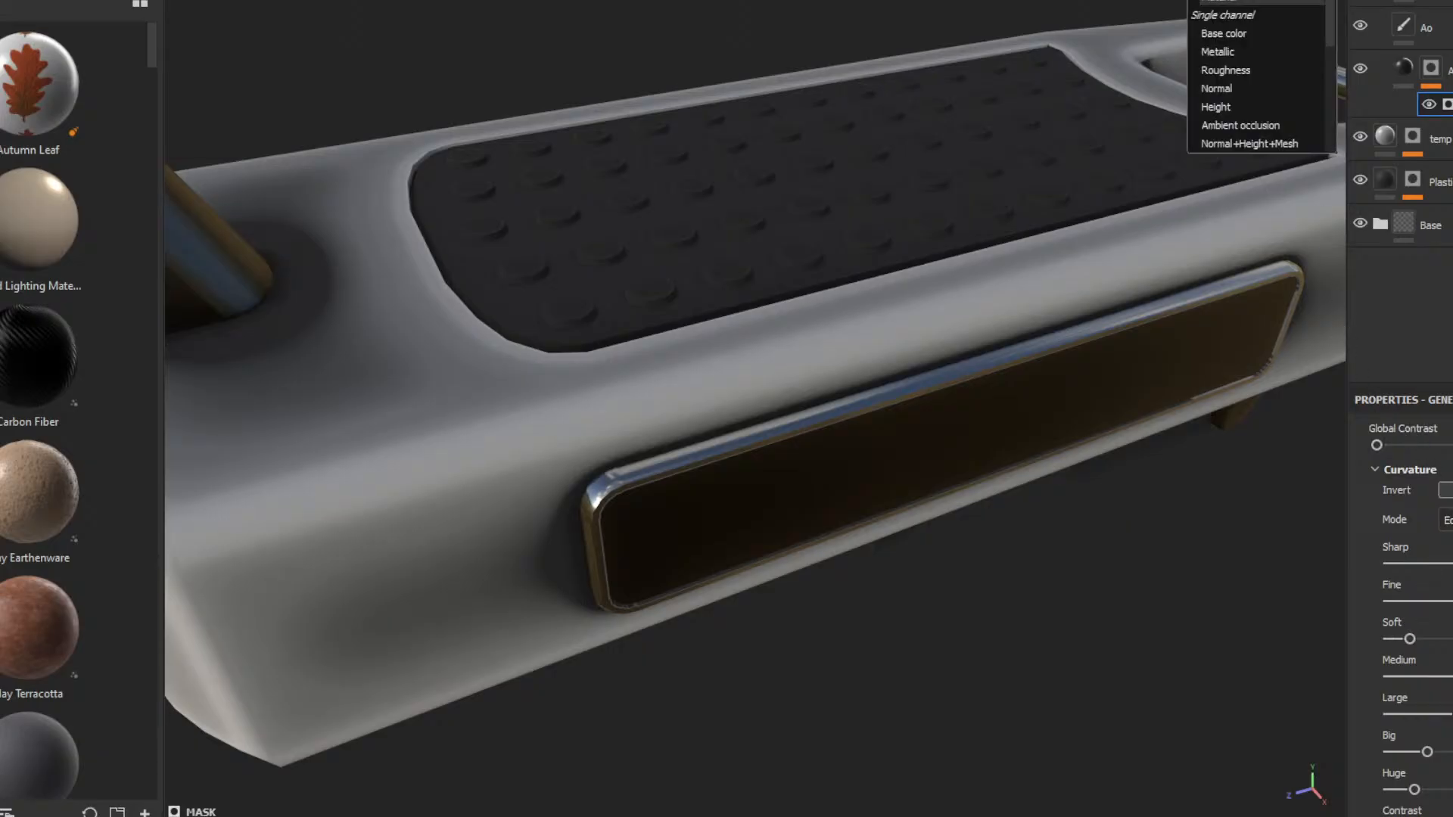
pyautogui.click(1225, 31)
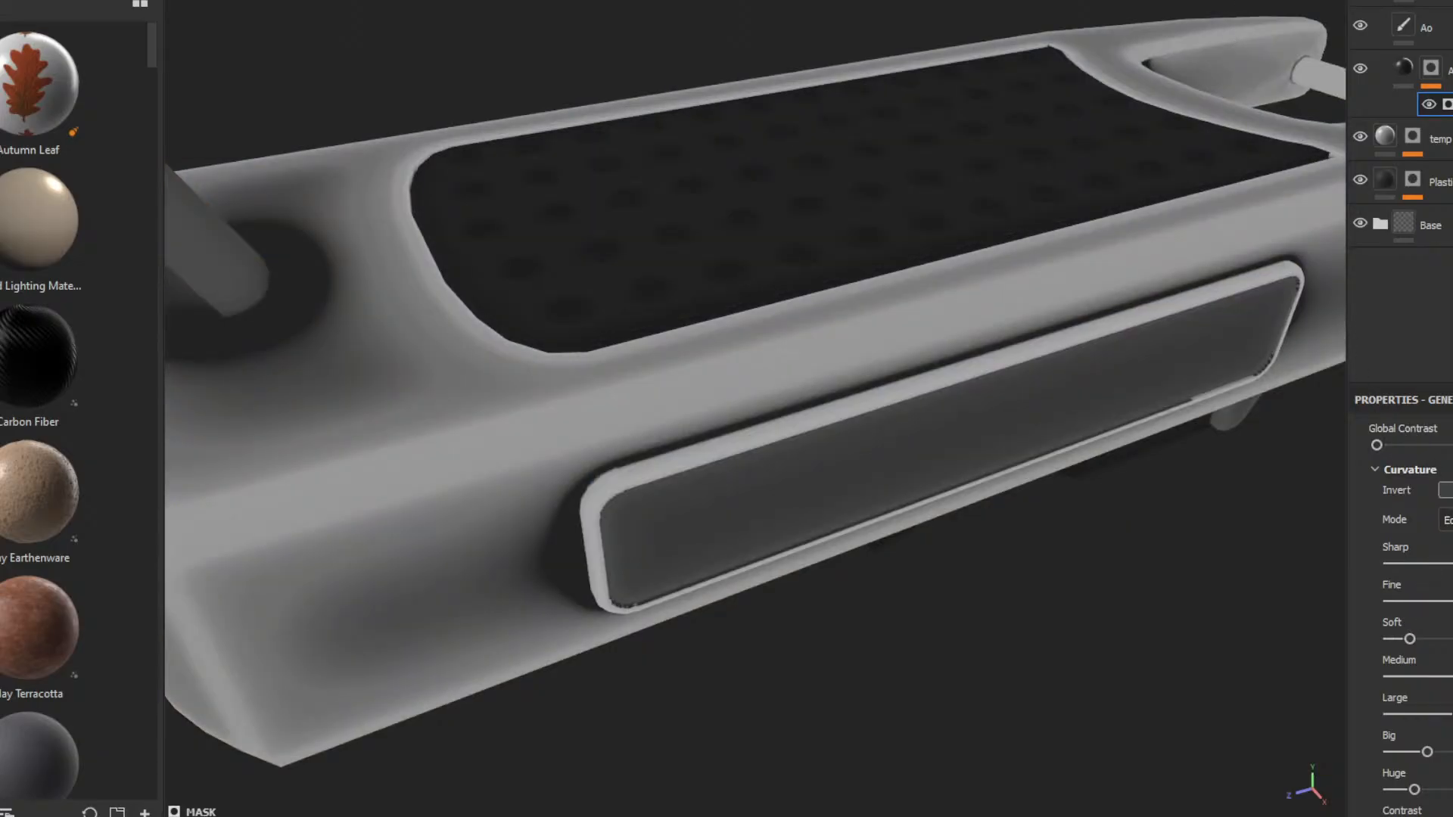
pyautogui.click(1263, 1)
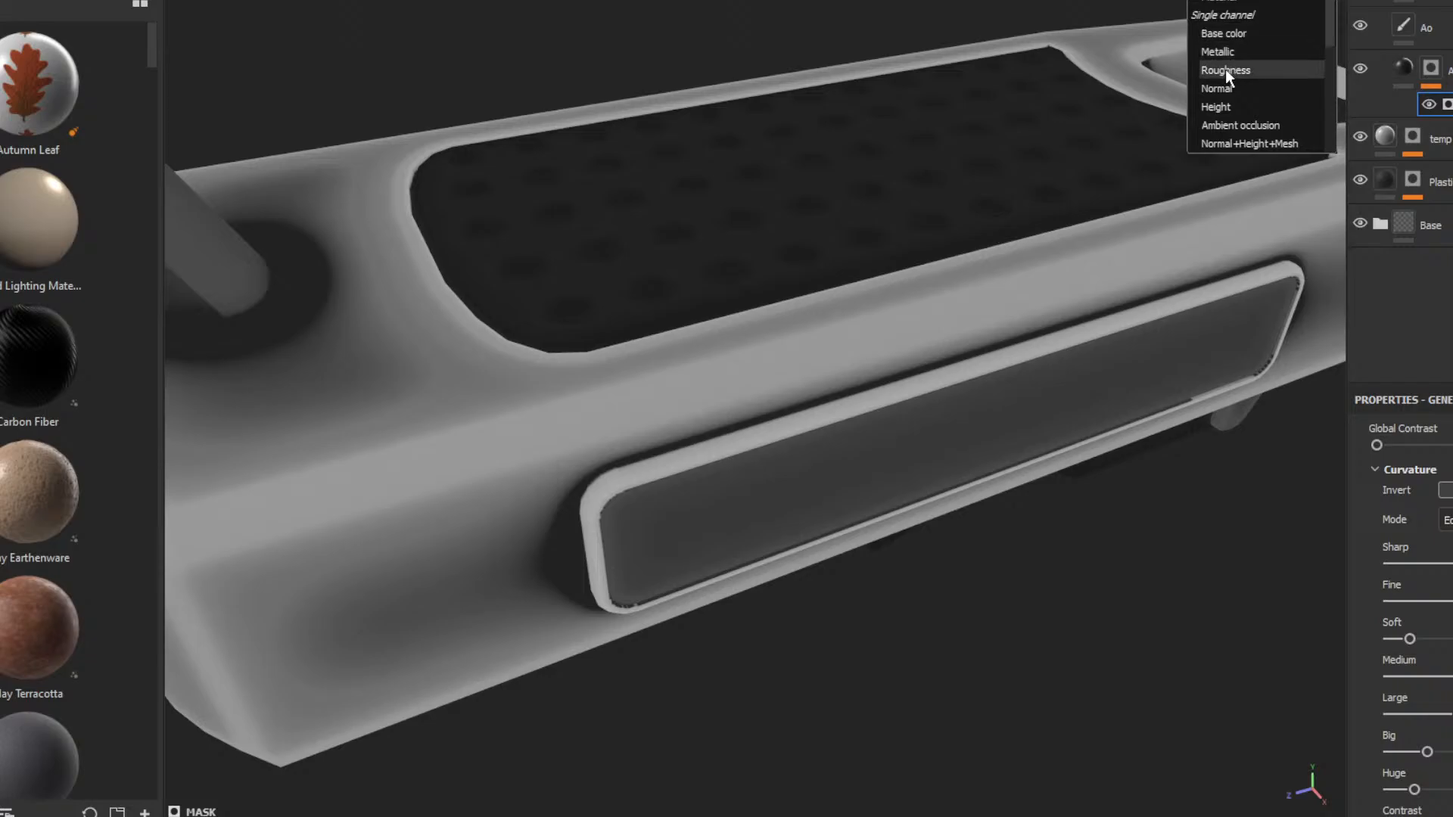
pyautogui.click(1221, 125)
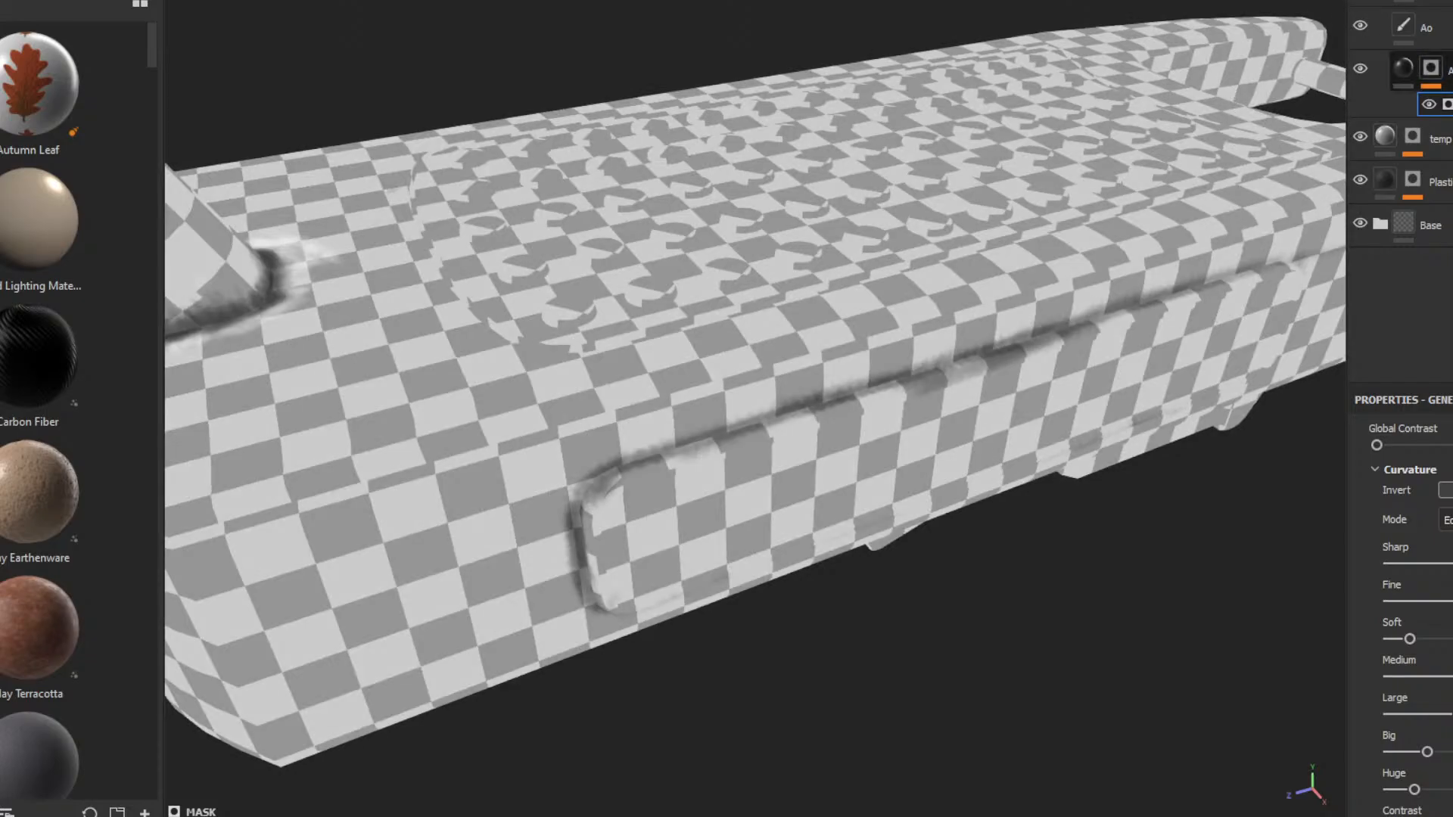
# - Review the channel choices for the layer stack around the Ao layers and choose Ambient occlusion
pyautogui.click(1450, 70)
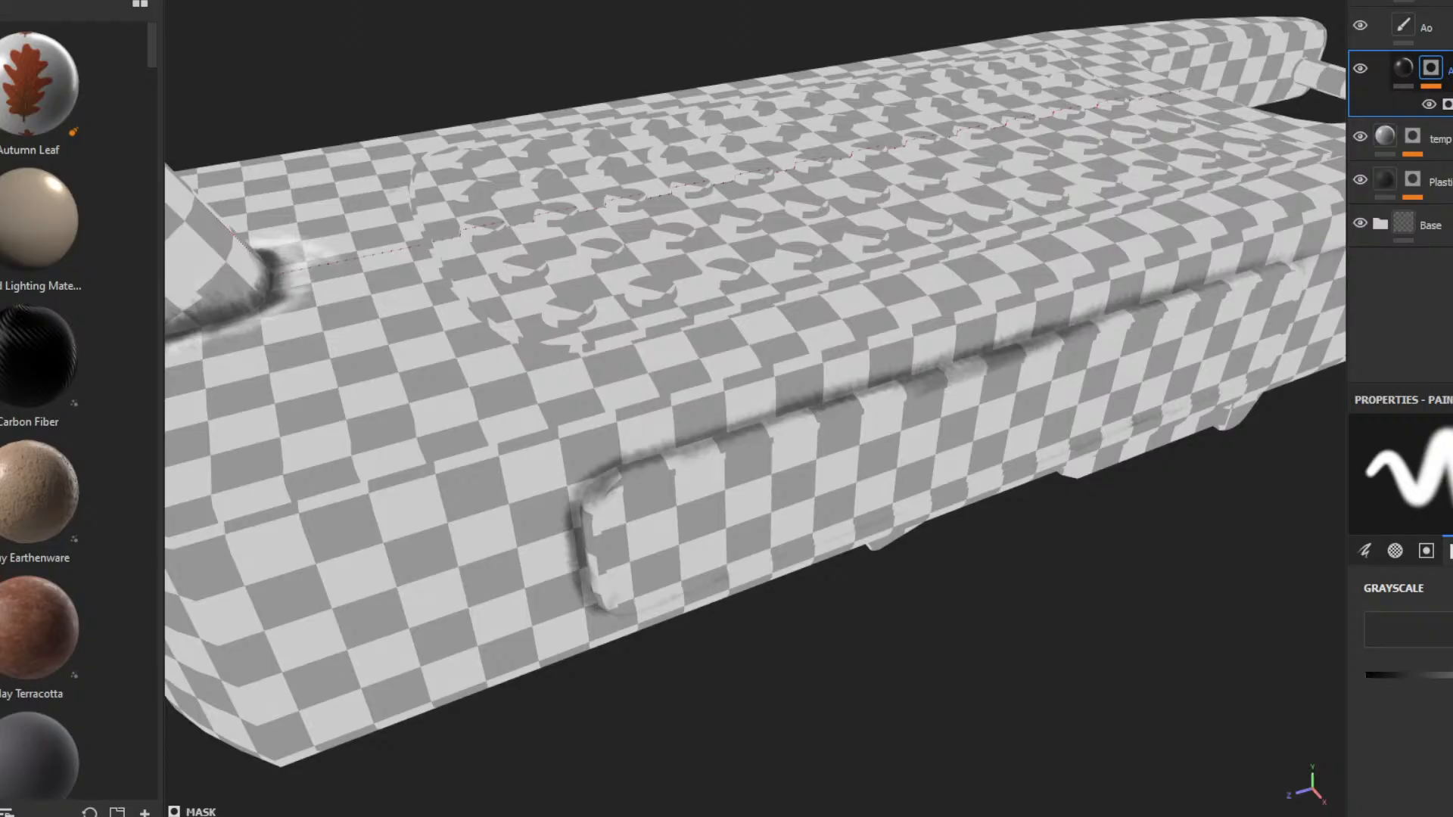
pyautogui.click(1425, 27)
pyautogui.click(1396, 1)
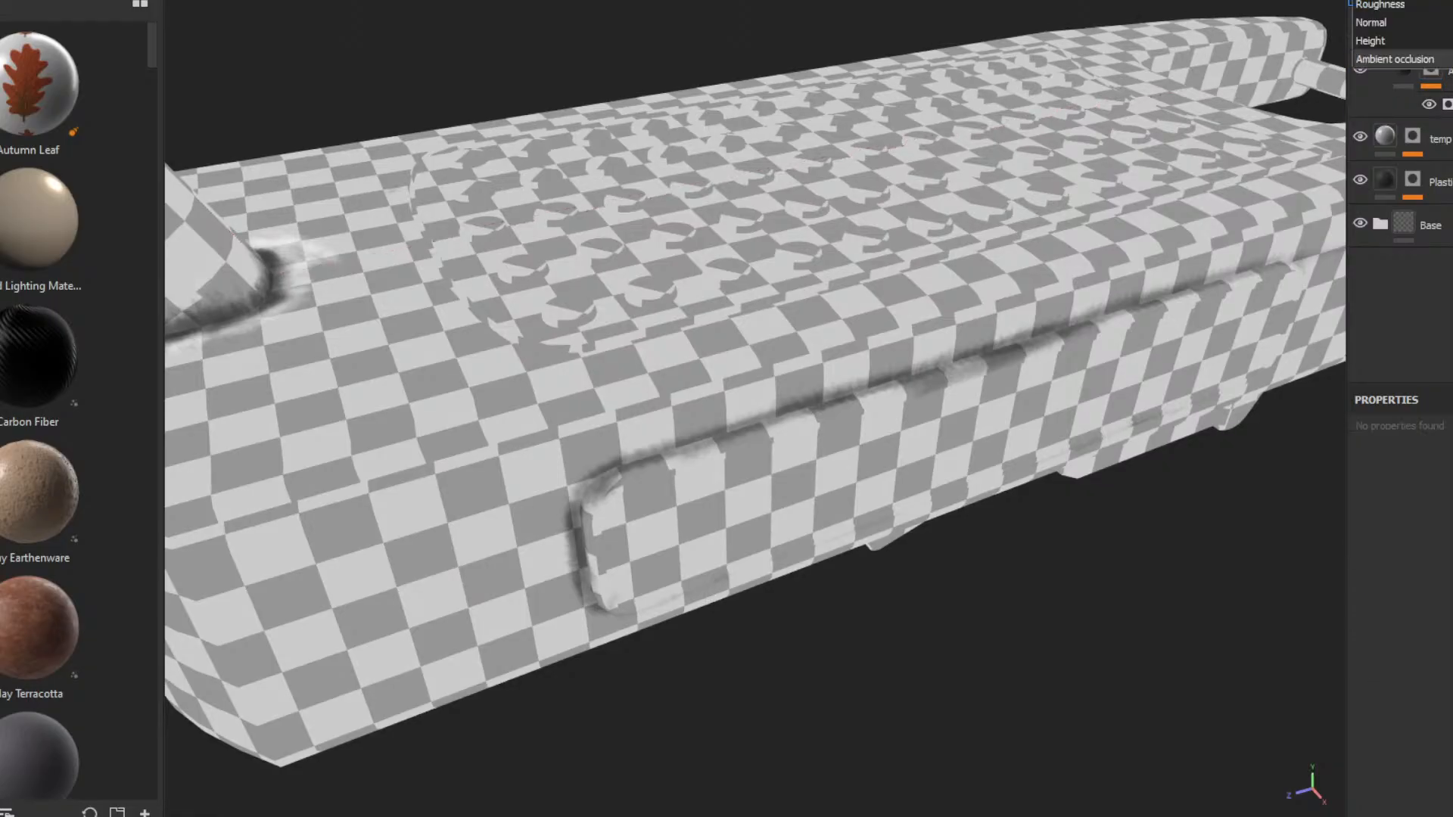
pyautogui.click(1413, 1)
pyautogui.click(1414, 1)
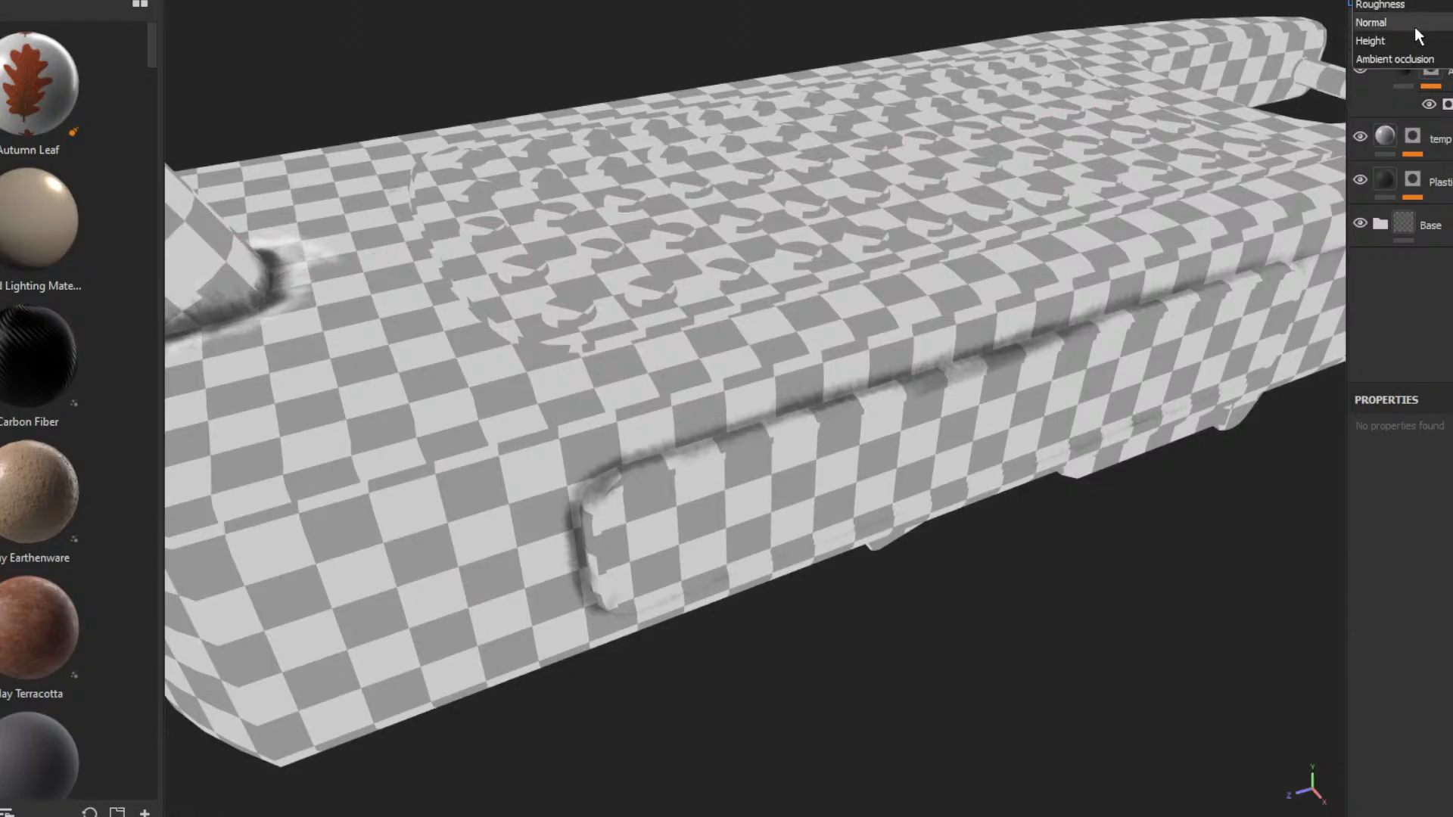
pyautogui.click(1401, 59)
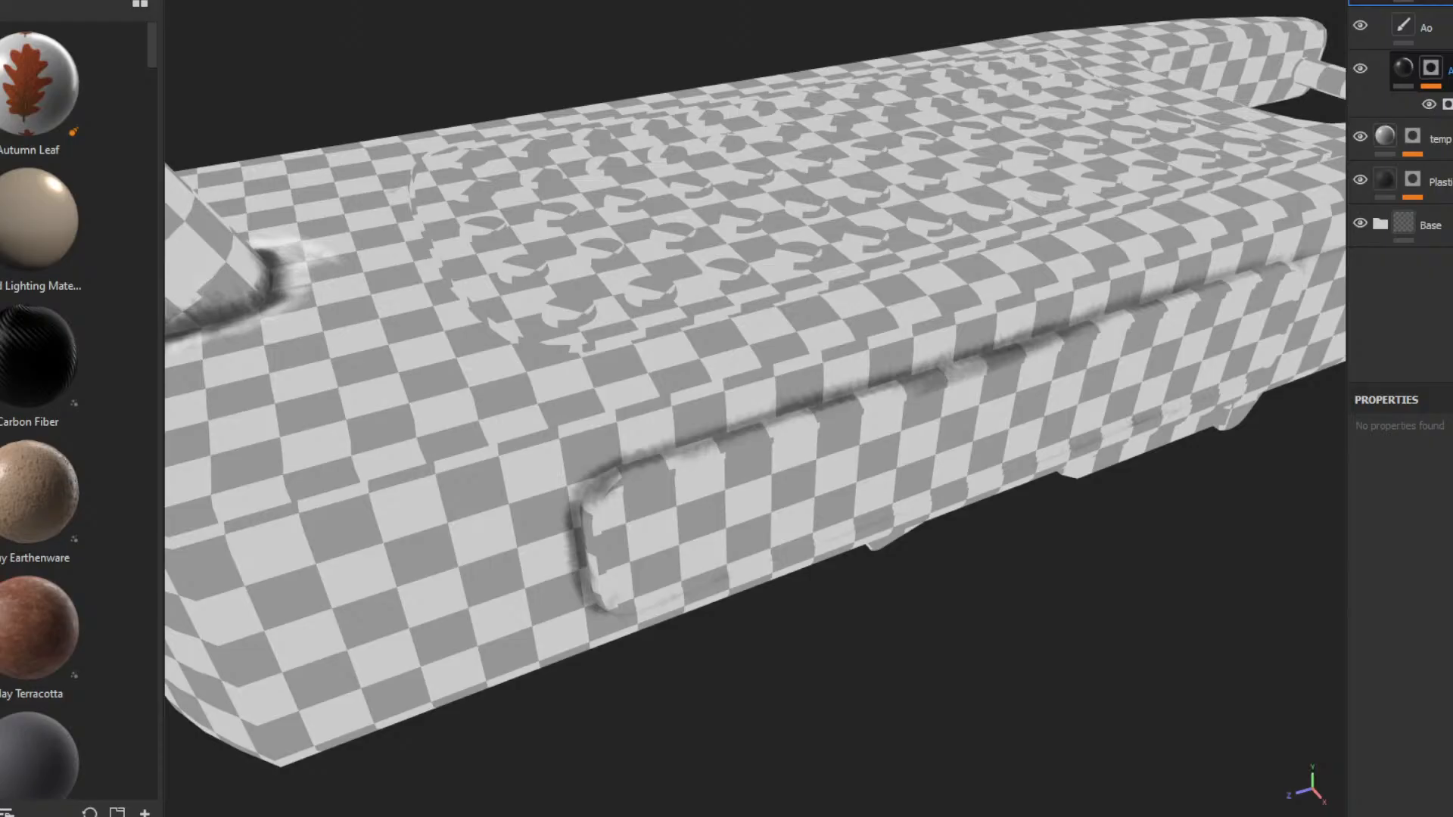
# - Isolate the Base color channel and examine the Ao - Fill darkening around the scooter's side panel
pyautogui.click(1430, 68)
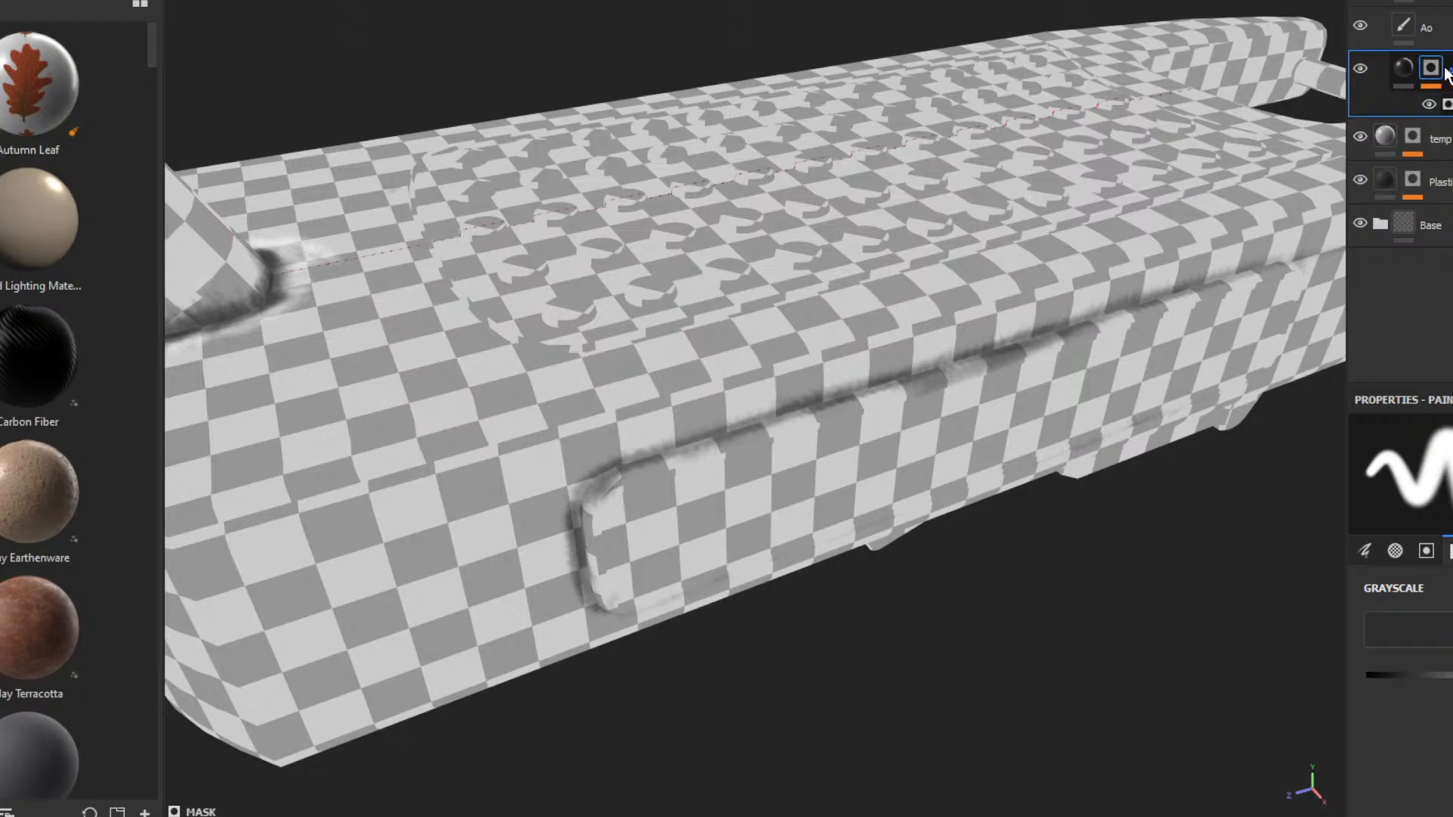
pyautogui.click(1404, 70)
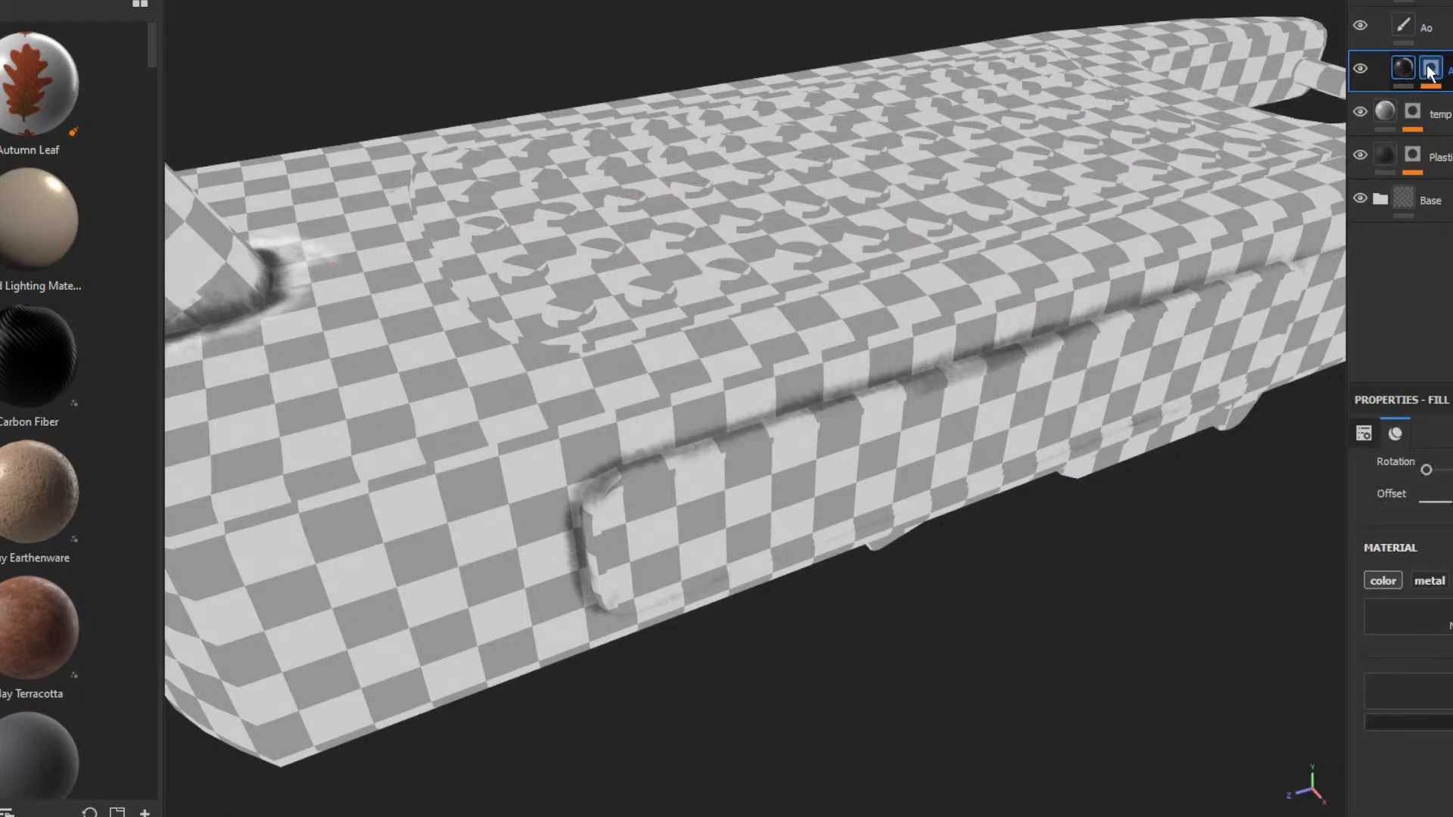
pyautogui.click(1431, 68)
pyautogui.click(1287, 0)
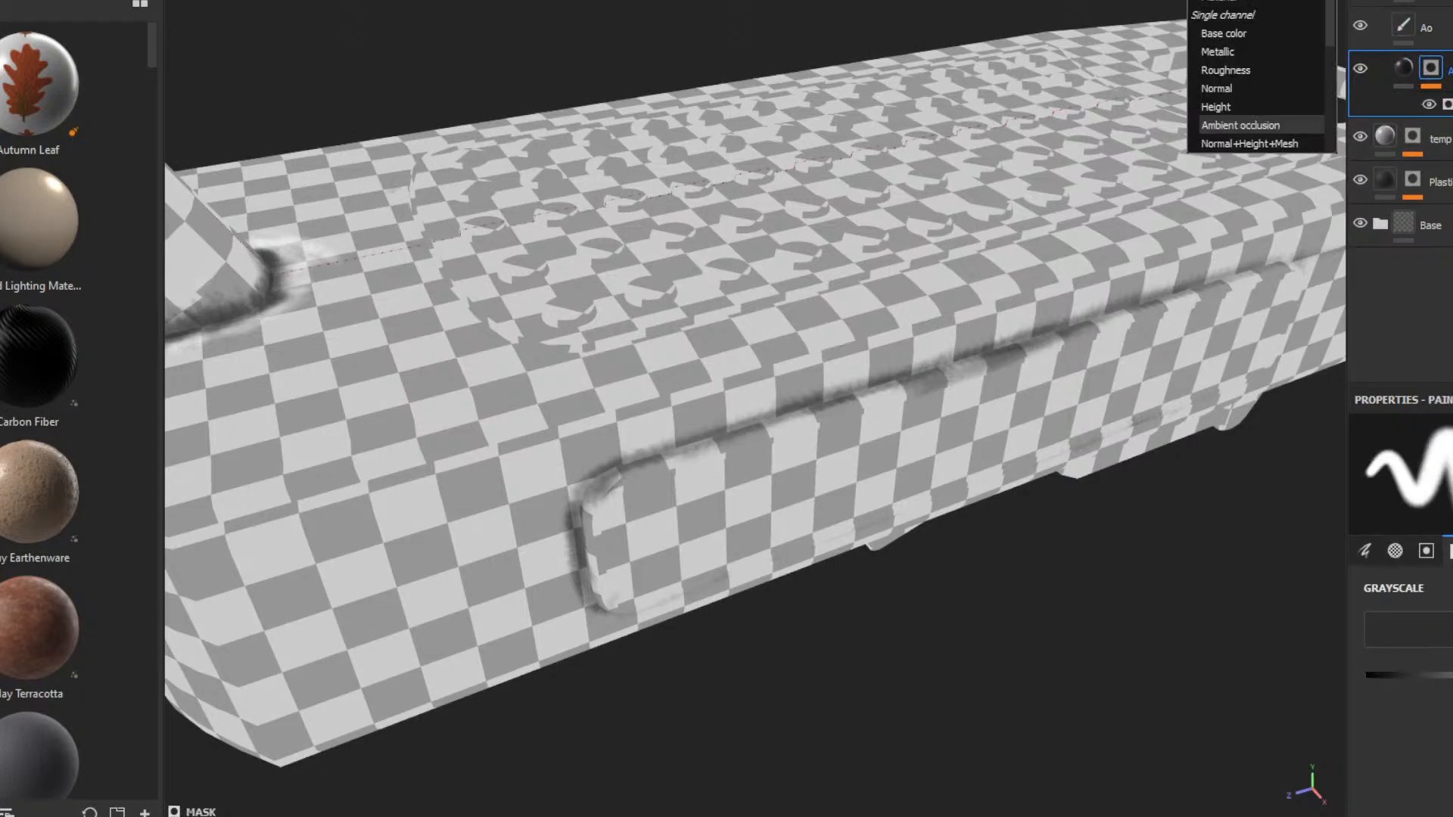
pyautogui.click(1267, 31)
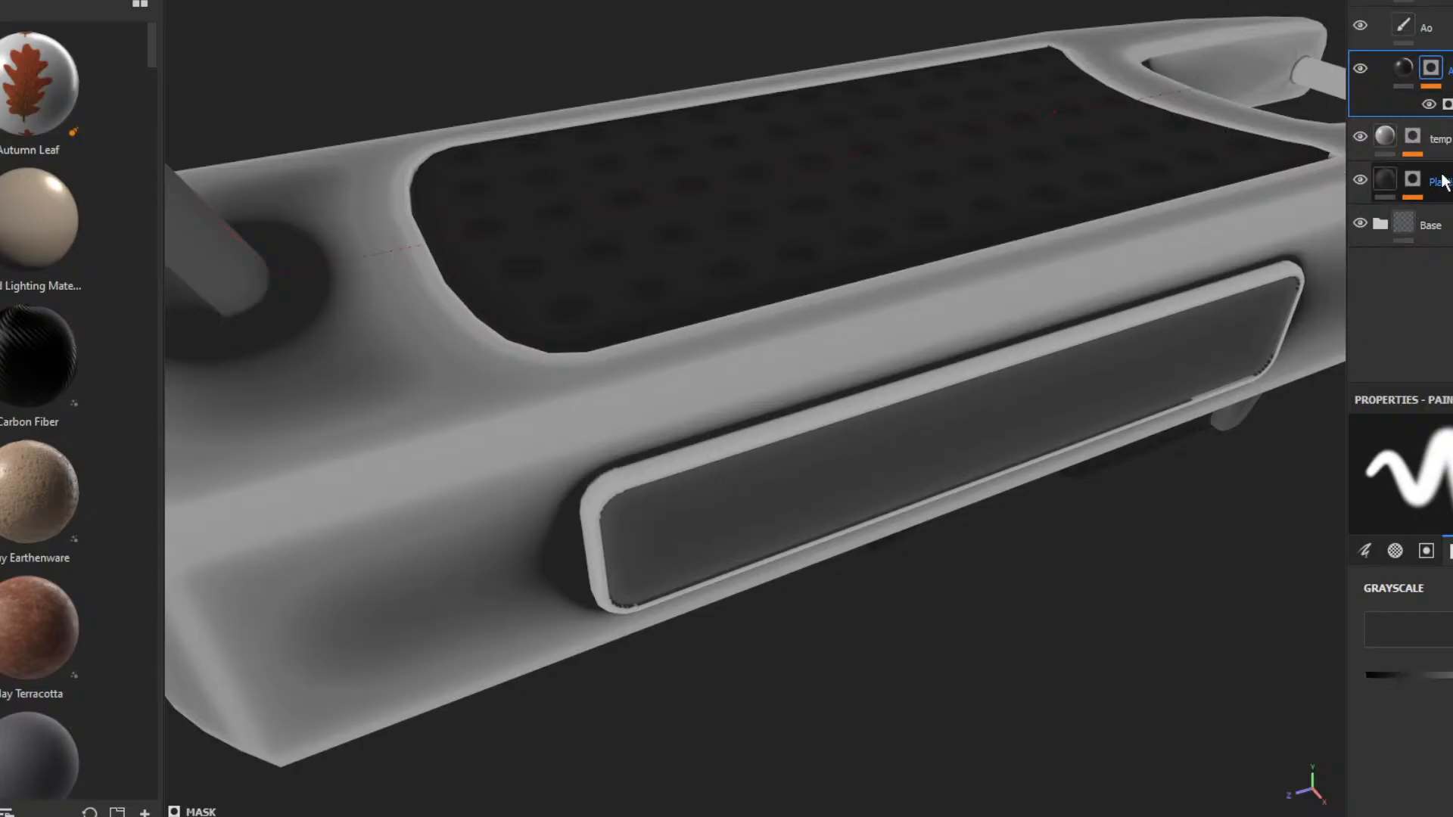
pyautogui.keyDown('alt'); pyautogui.moveTo(1143, 257); pyautogui.dragTo(1150, 162); pyautogui.keyUp('alt')
# - Switch the Ao - Fill layer from color to ambient occlusion, isolate the Ambient occlusion channel, and lower the fill's occlusion value to a dark grey
pyautogui.click(1401, 72)
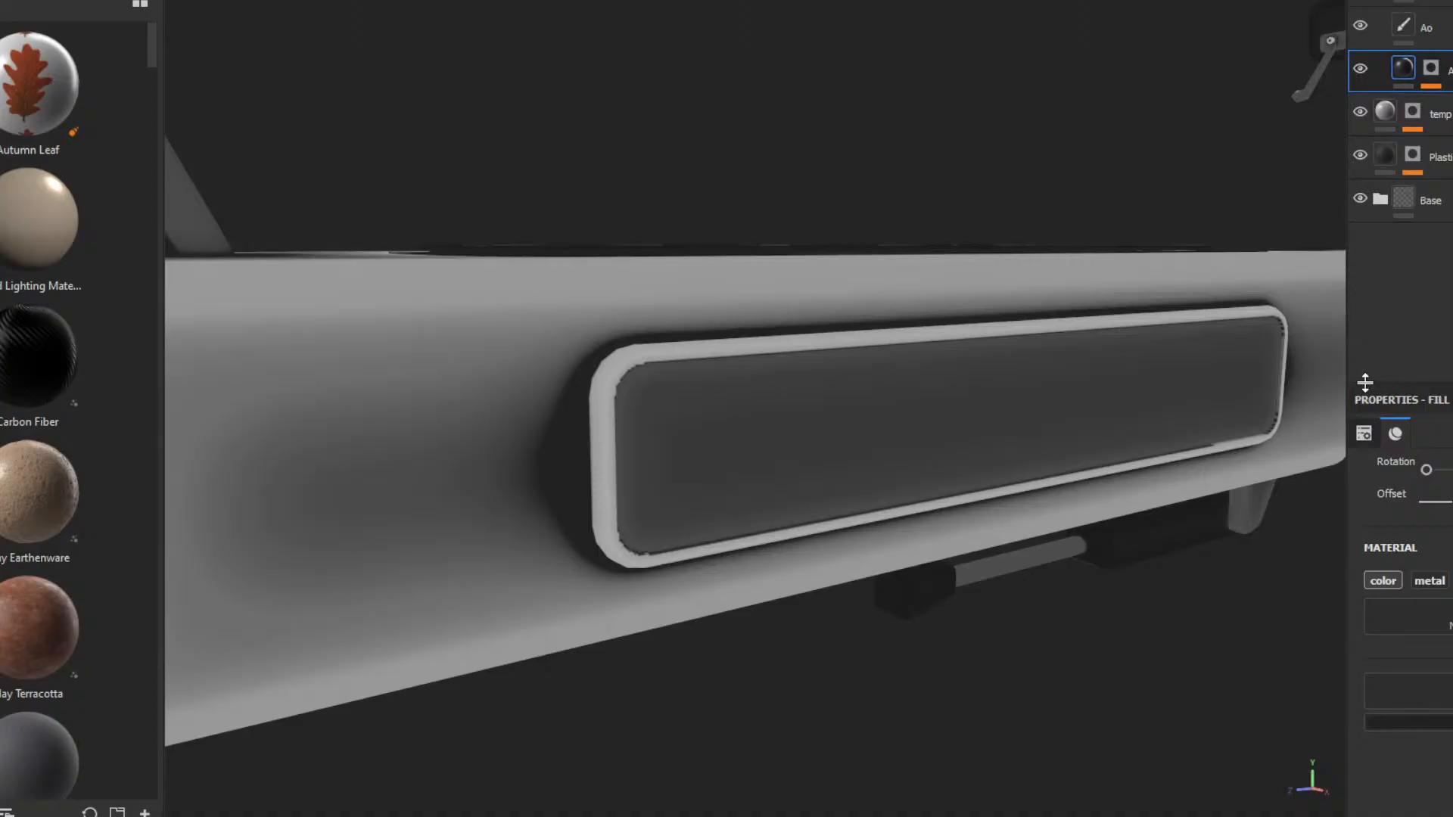
pyautogui.click(1230, 2)
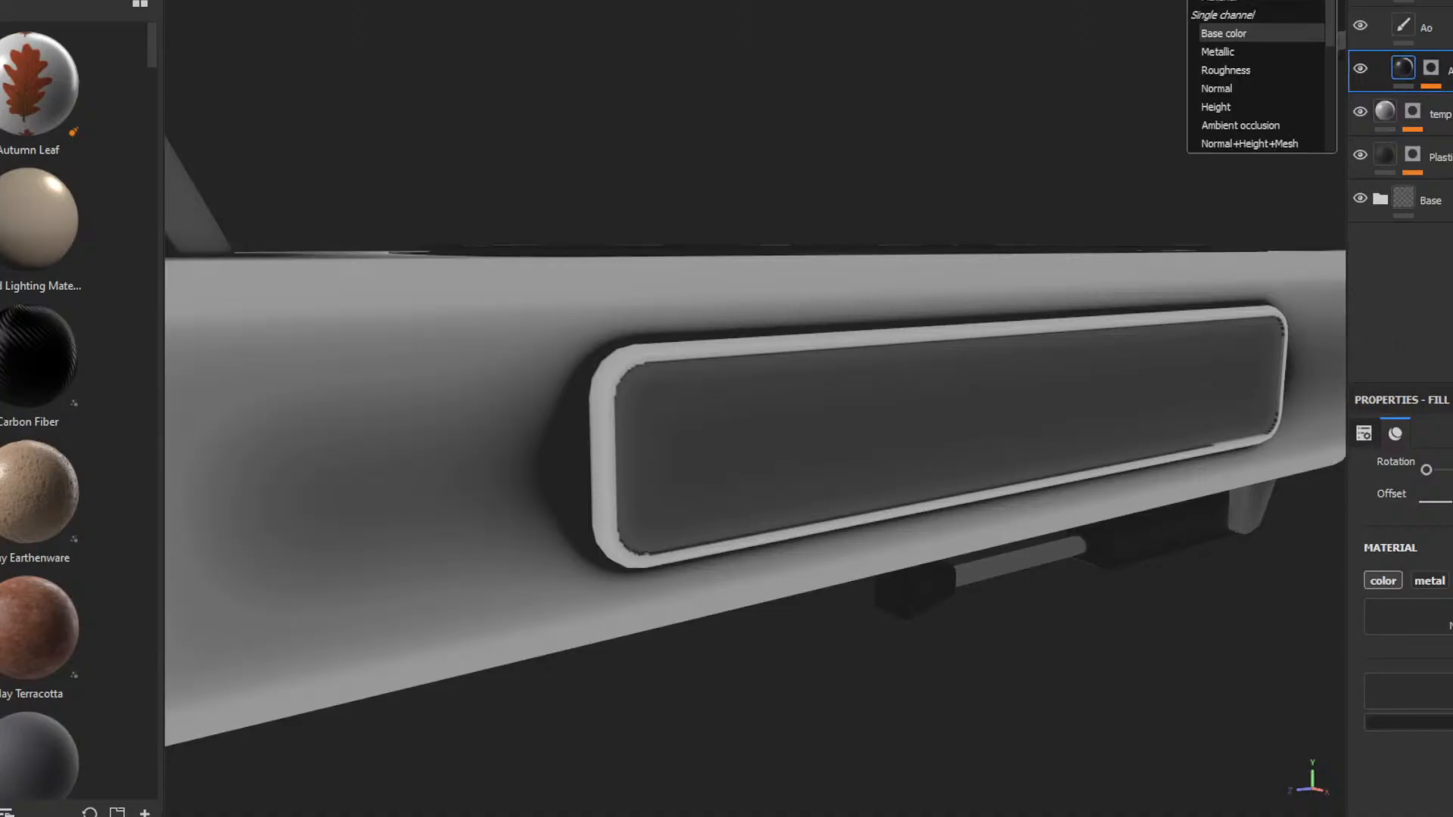
pyautogui.click(1205, 123)
pyautogui.keyDown('alt'); pyautogui.moveTo(1238, 342); pyautogui.dragTo(1101, 288); pyautogui.keyUp('alt')
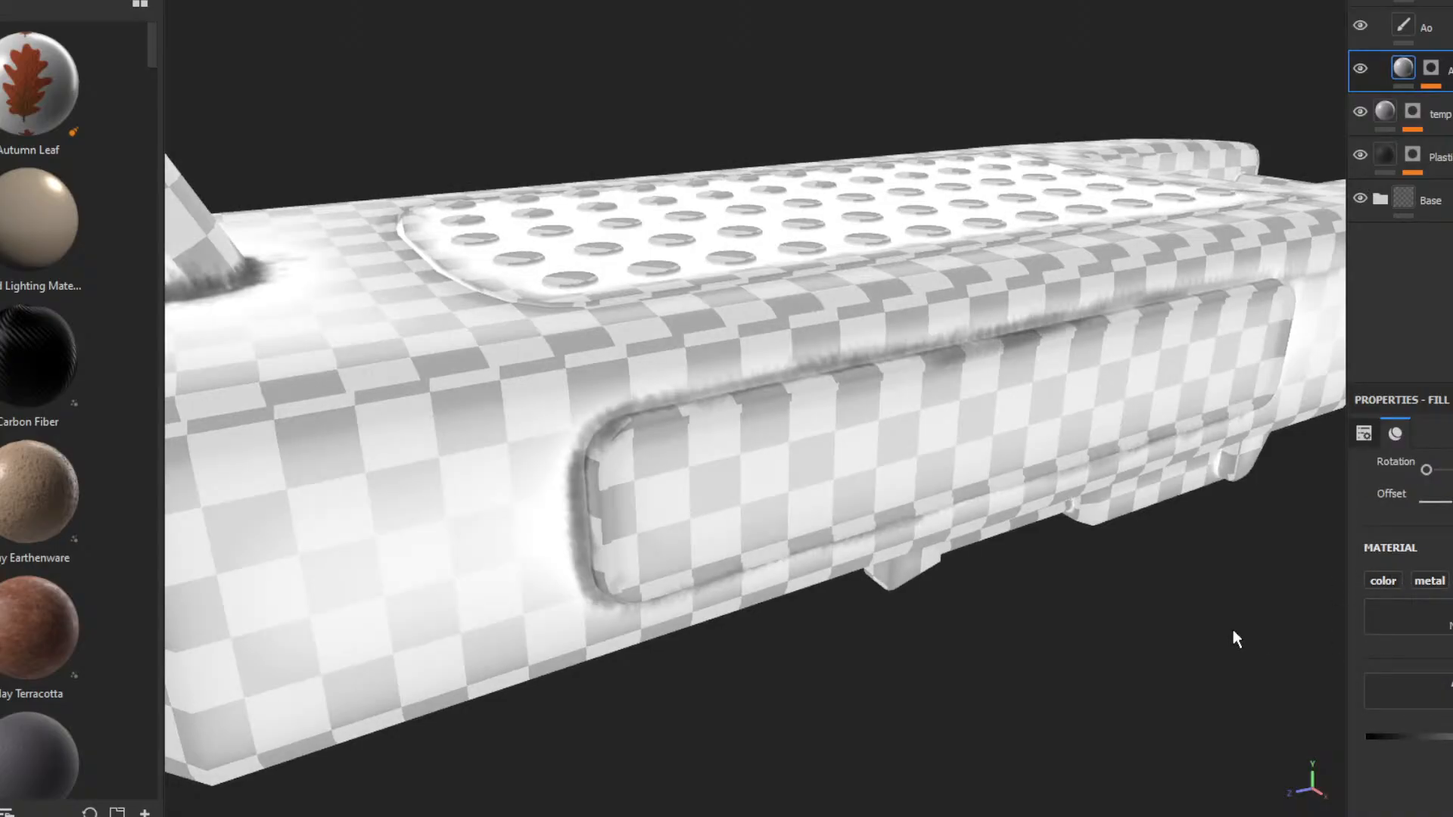
pyautogui.keyDown('alt'); pyautogui.moveTo(861, 452); pyautogui.dragTo(892, 392); pyautogui.keyUp('alt')
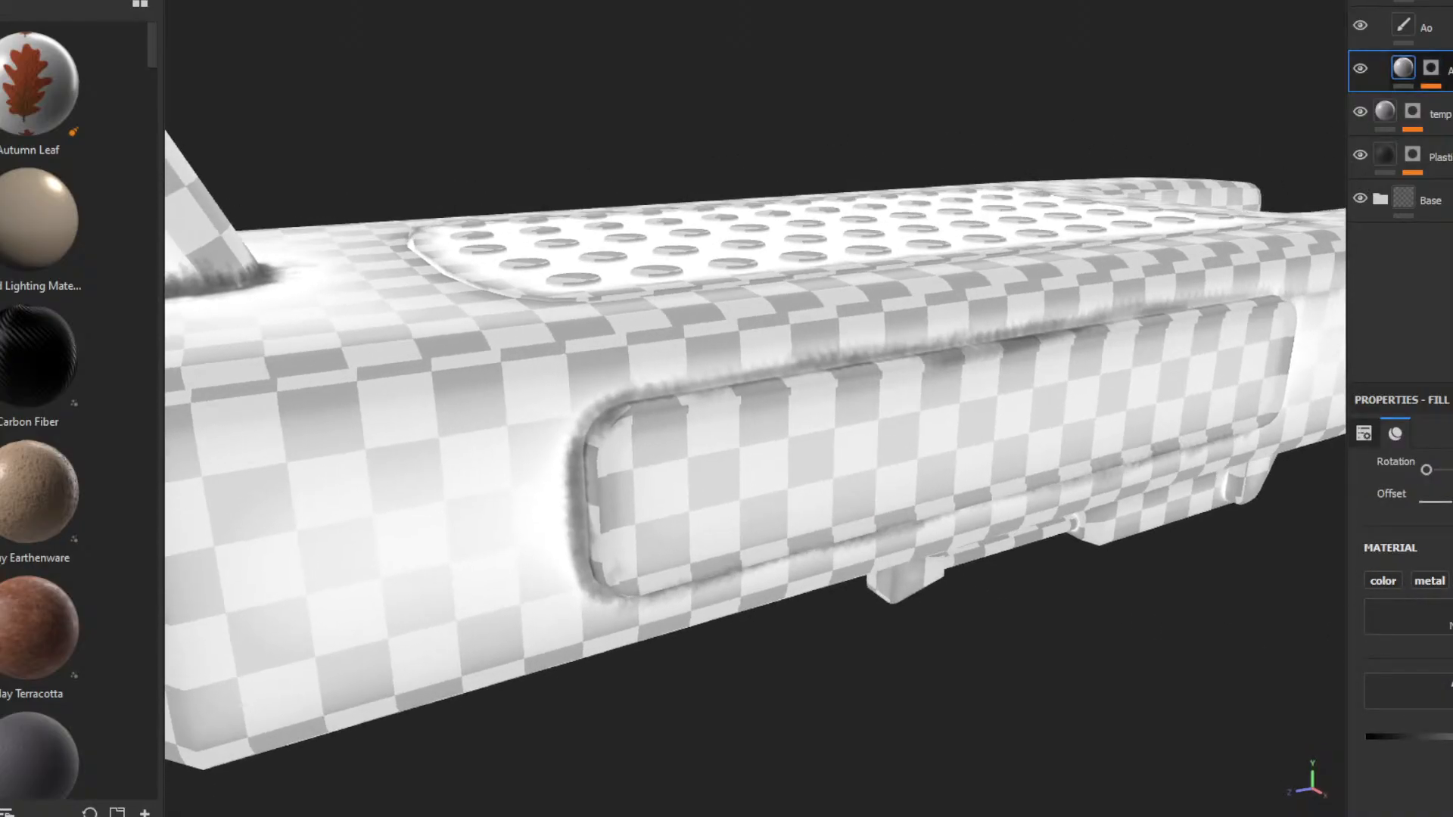
pyautogui.keyDown('alt'); pyautogui.moveTo(1042, 308); pyautogui.dragTo(1140, 230); pyautogui.keyUp('alt')
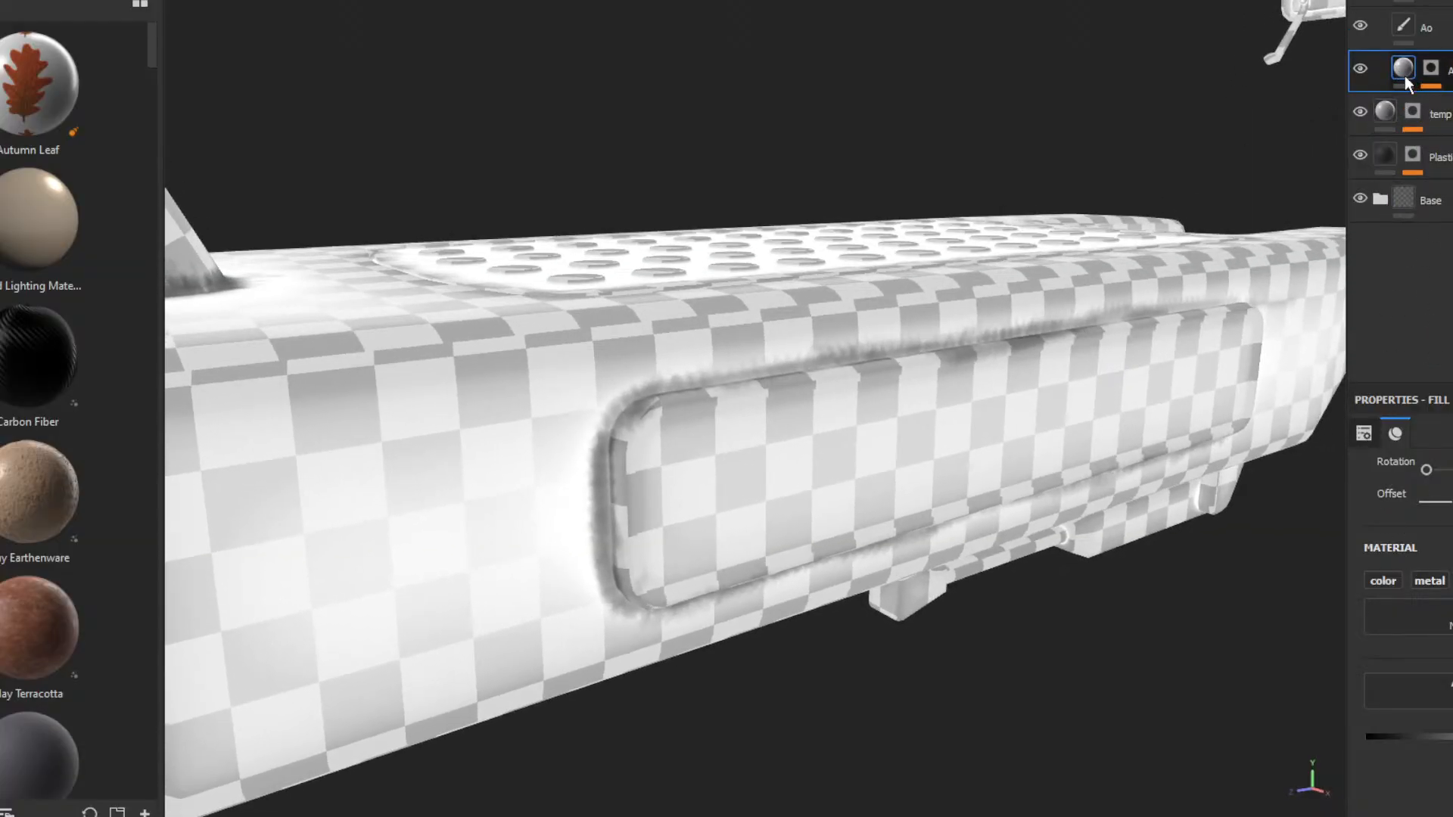
pyautogui.moveTo(1451, 742); pyautogui.dragTo(1396, 742)
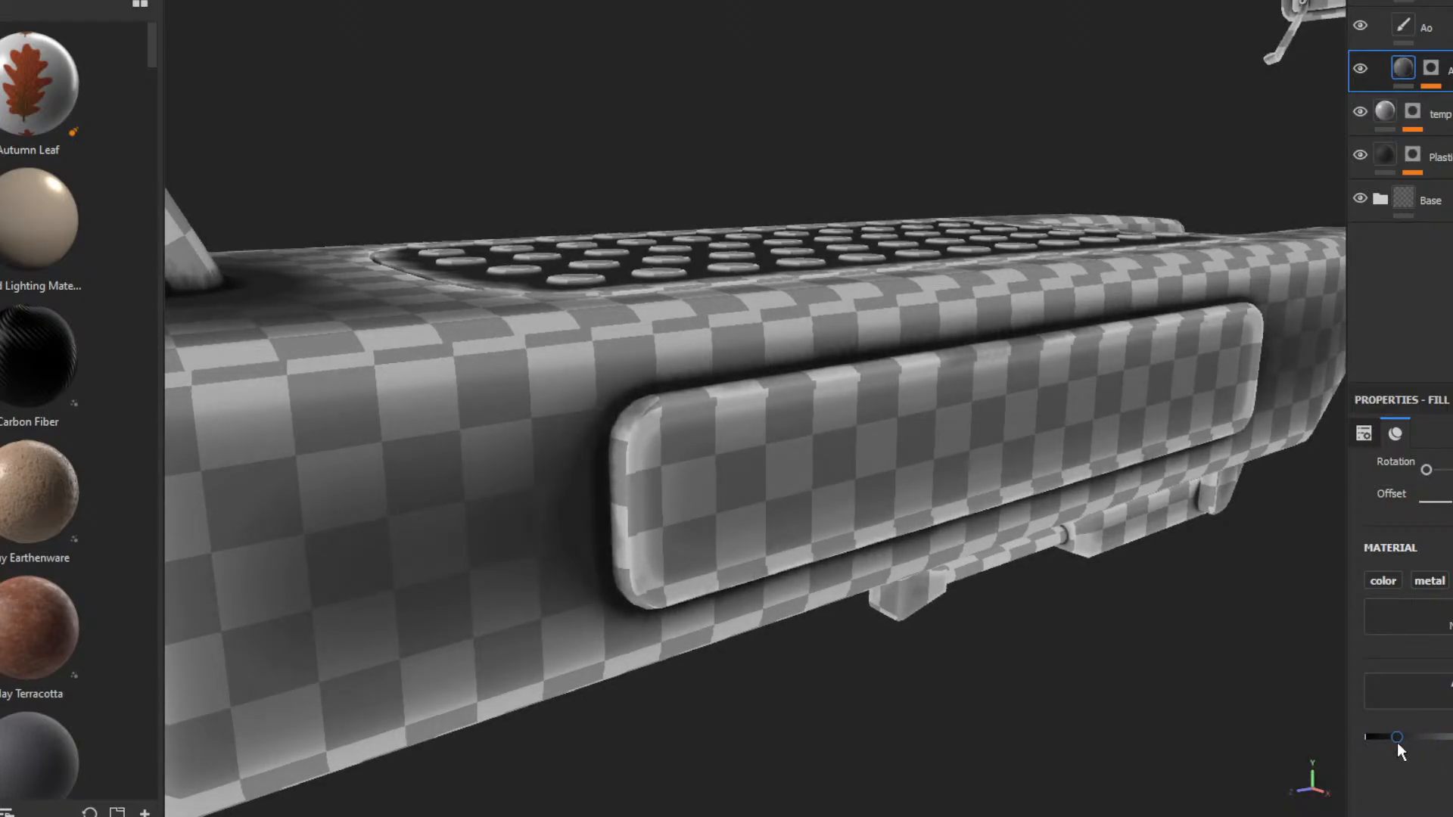
# - Raise the fine and soft curvature levels of the Ao - Fill mask generator and test its Curvature Invert option
pyautogui.click(1432, 67)
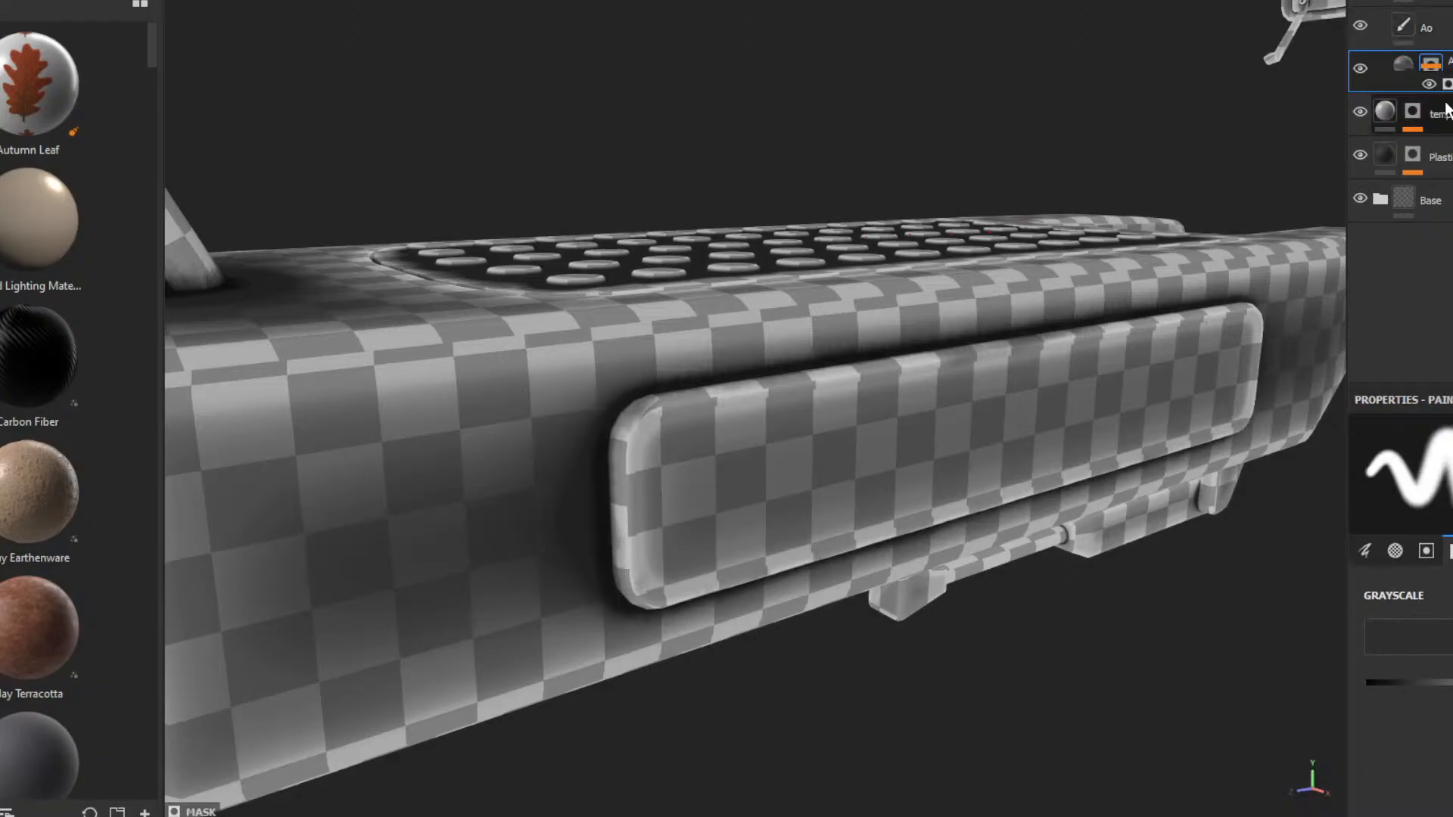
pyautogui.click(1447, 105)
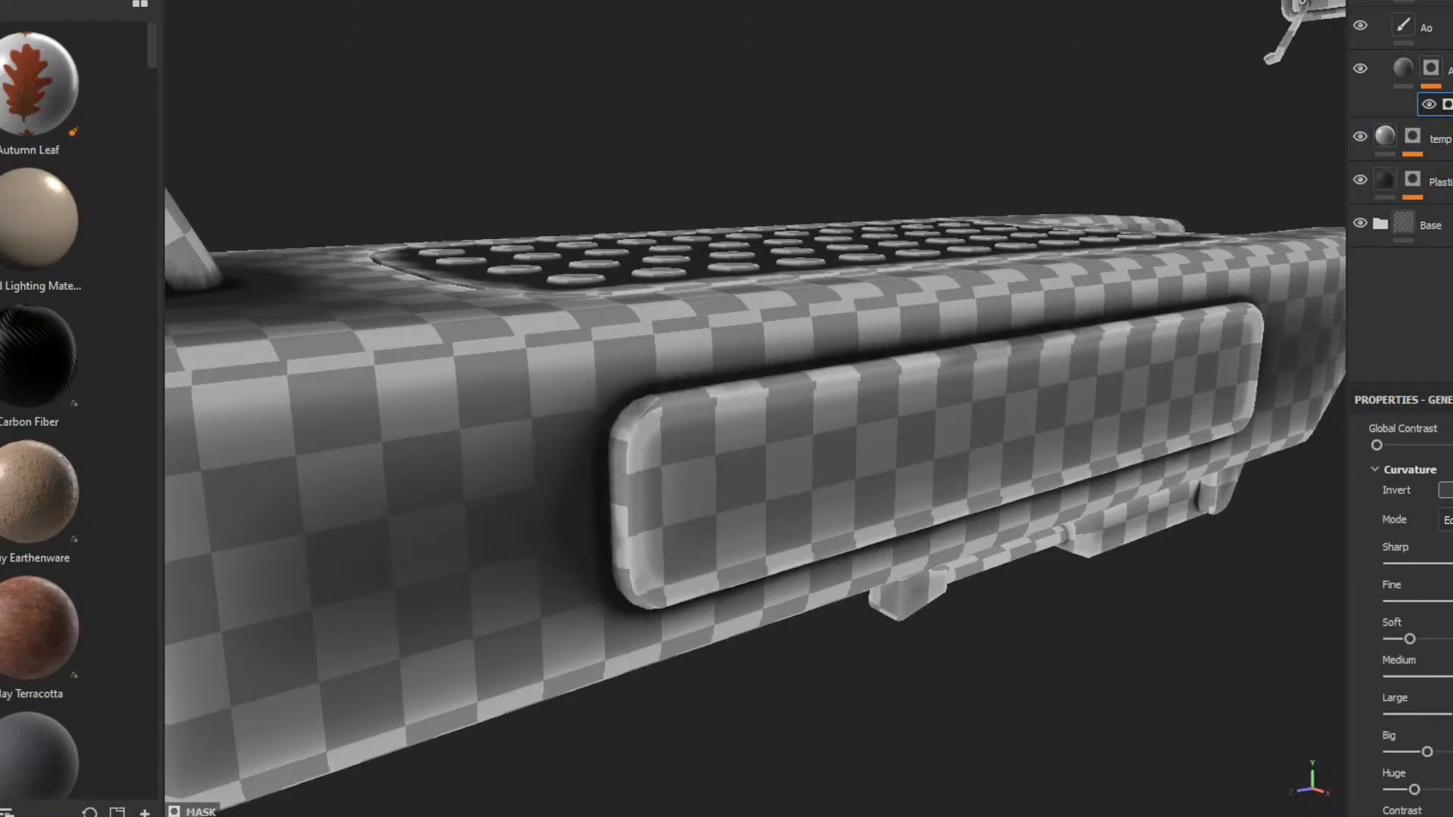
pyautogui.moveTo(1452, 602); pyautogui.dragTo(1424, 639)
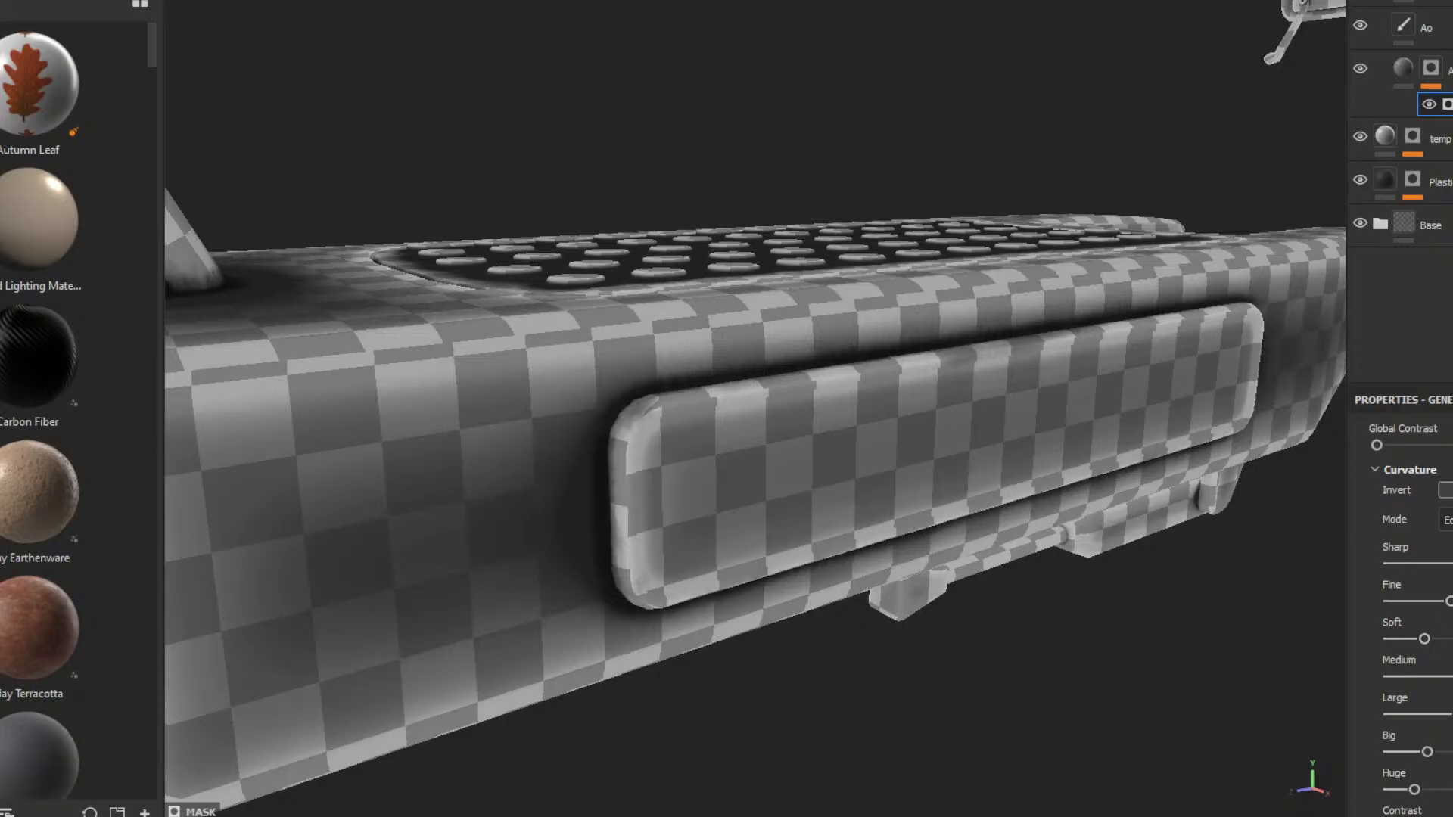
pyautogui.click(1446, 491)
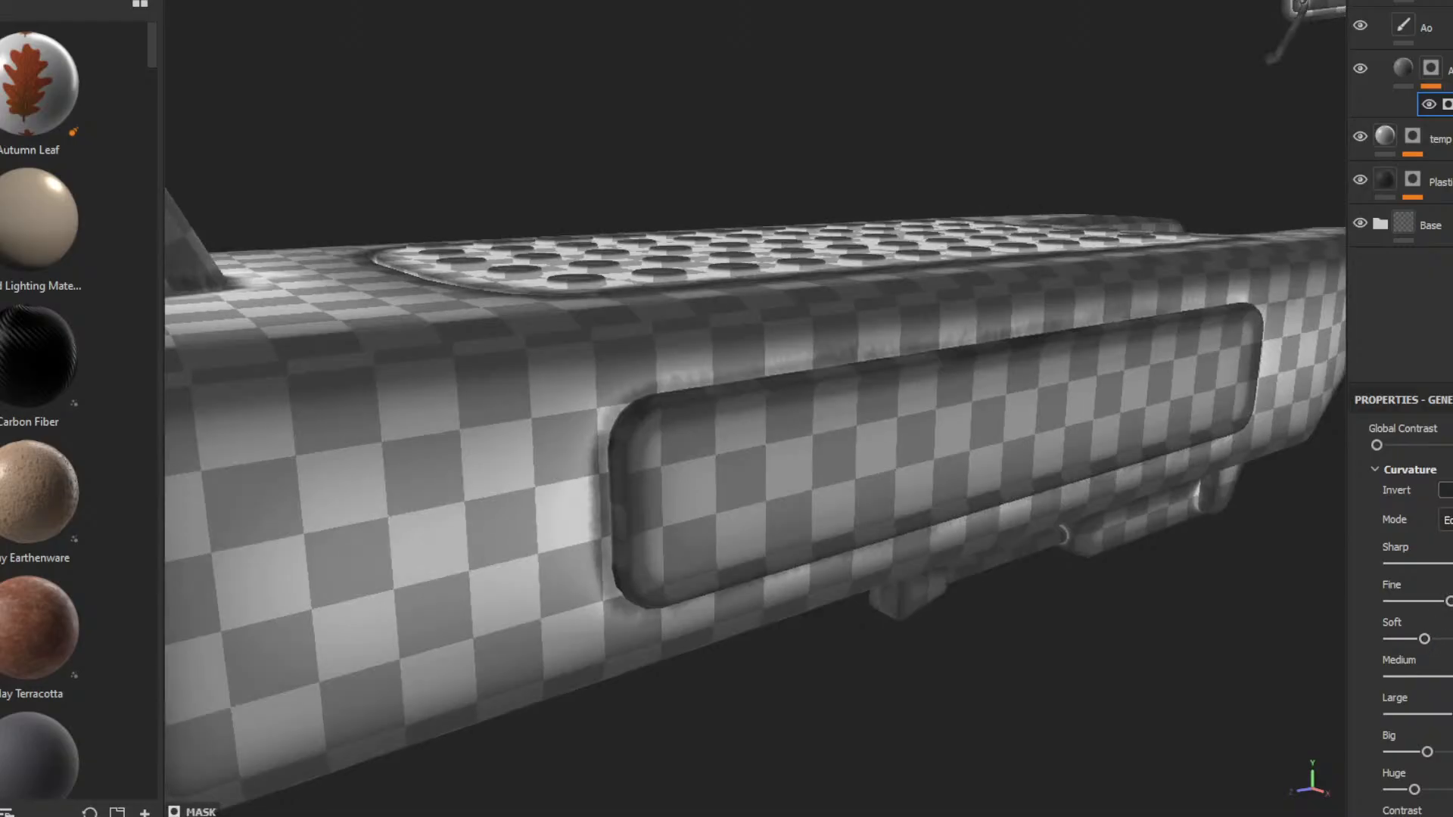
pyautogui.click(1446, 490)
# - Lower the curvature generator's Global Balance and add a slight Global Blur to soften the occlusion edges
pyautogui.scroll(3, 1400, 605)
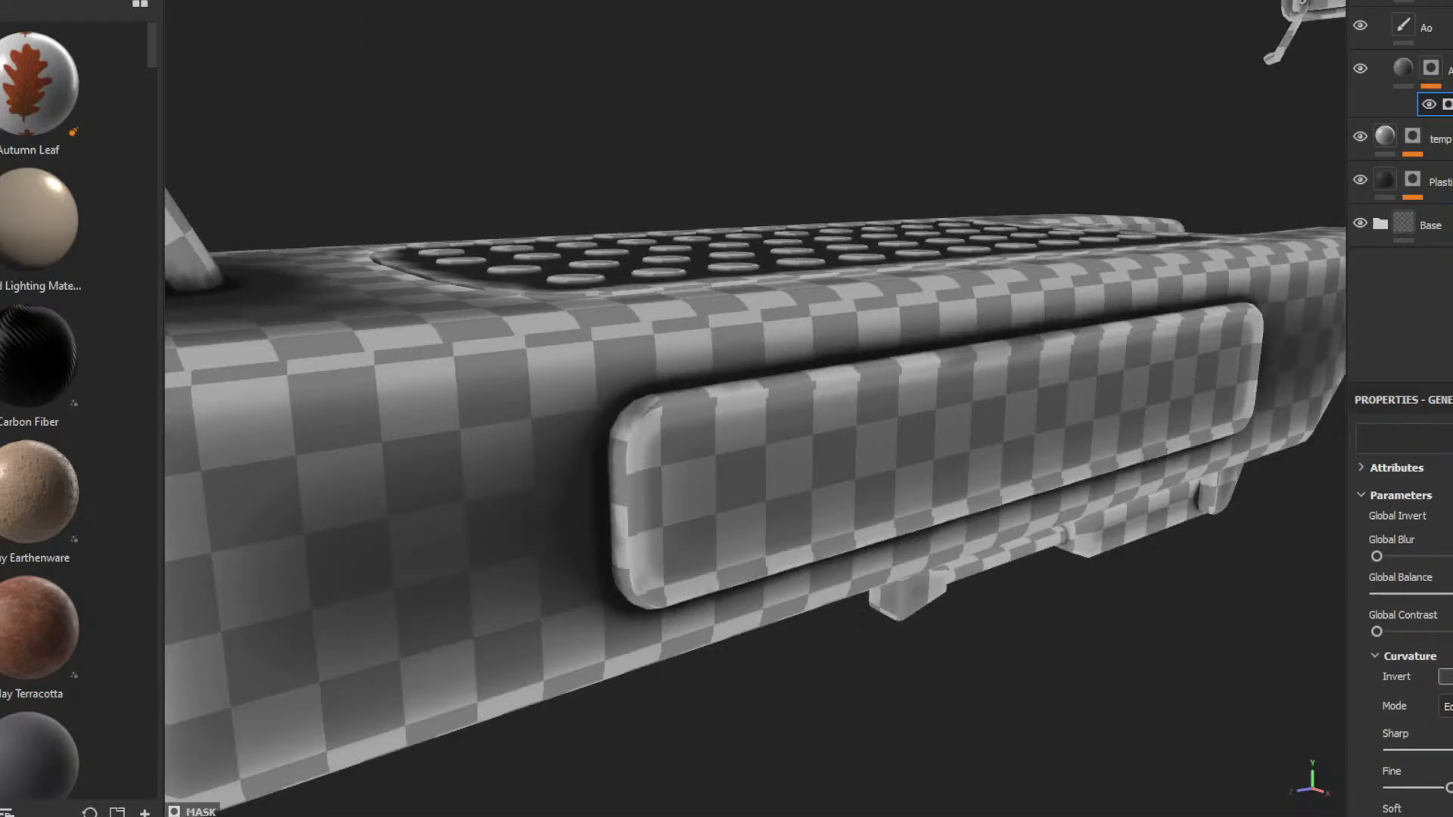
pyautogui.moveTo(1449, 594); pyautogui.dragTo(1397, 608)
pyautogui.moveTo(1378, 556); pyautogui.dragTo(1404, 556)
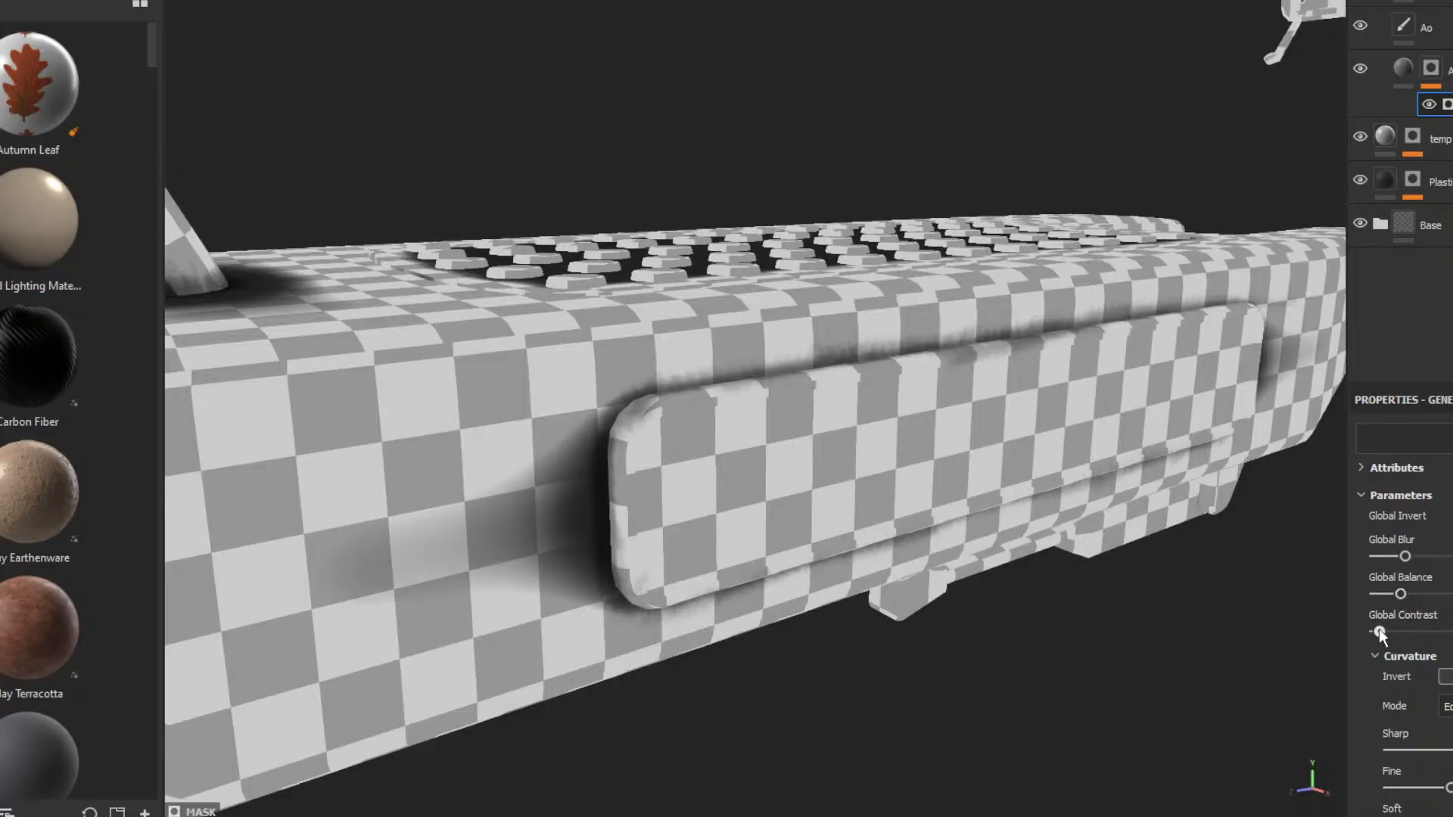
pyautogui.keyDown('alt'); pyautogui.moveTo(1371, 421); pyautogui.dragTo(1303, 472); pyautogui.keyUp('alt')
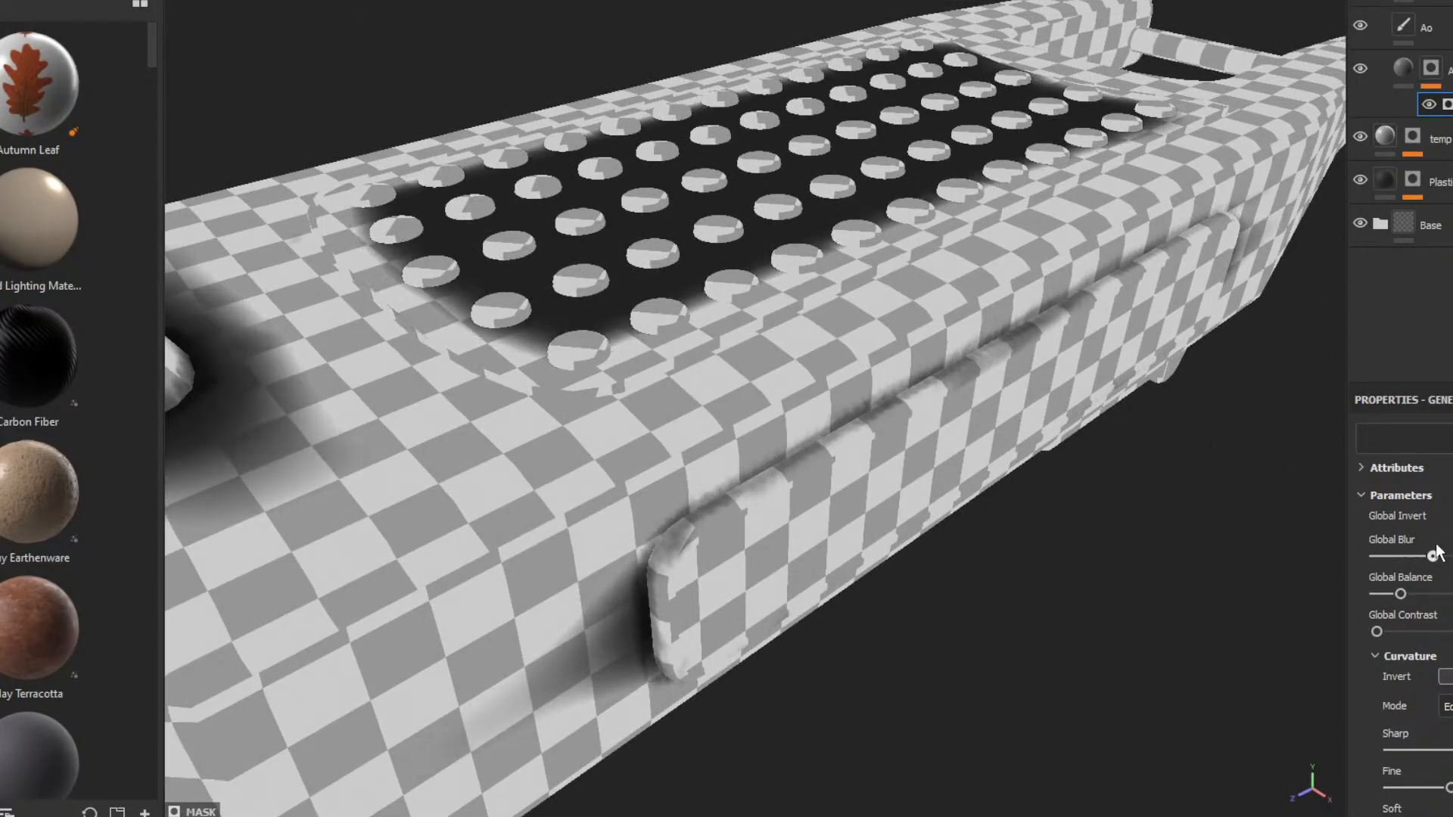
pyautogui.moveTo(1405, 556)
pyautogui.mouseDown()
pyautogui.moveTo(1373, 556)
pyautogui.moveTo(1409, 531)
pyautogui.moveTo(1372, 533)
pyautogui.moveTo(1436, 538)
pyautogui.moveTo(1376, 543)
pyautogui.moveTo(1395, 538)
pyautogui.mouseUp()
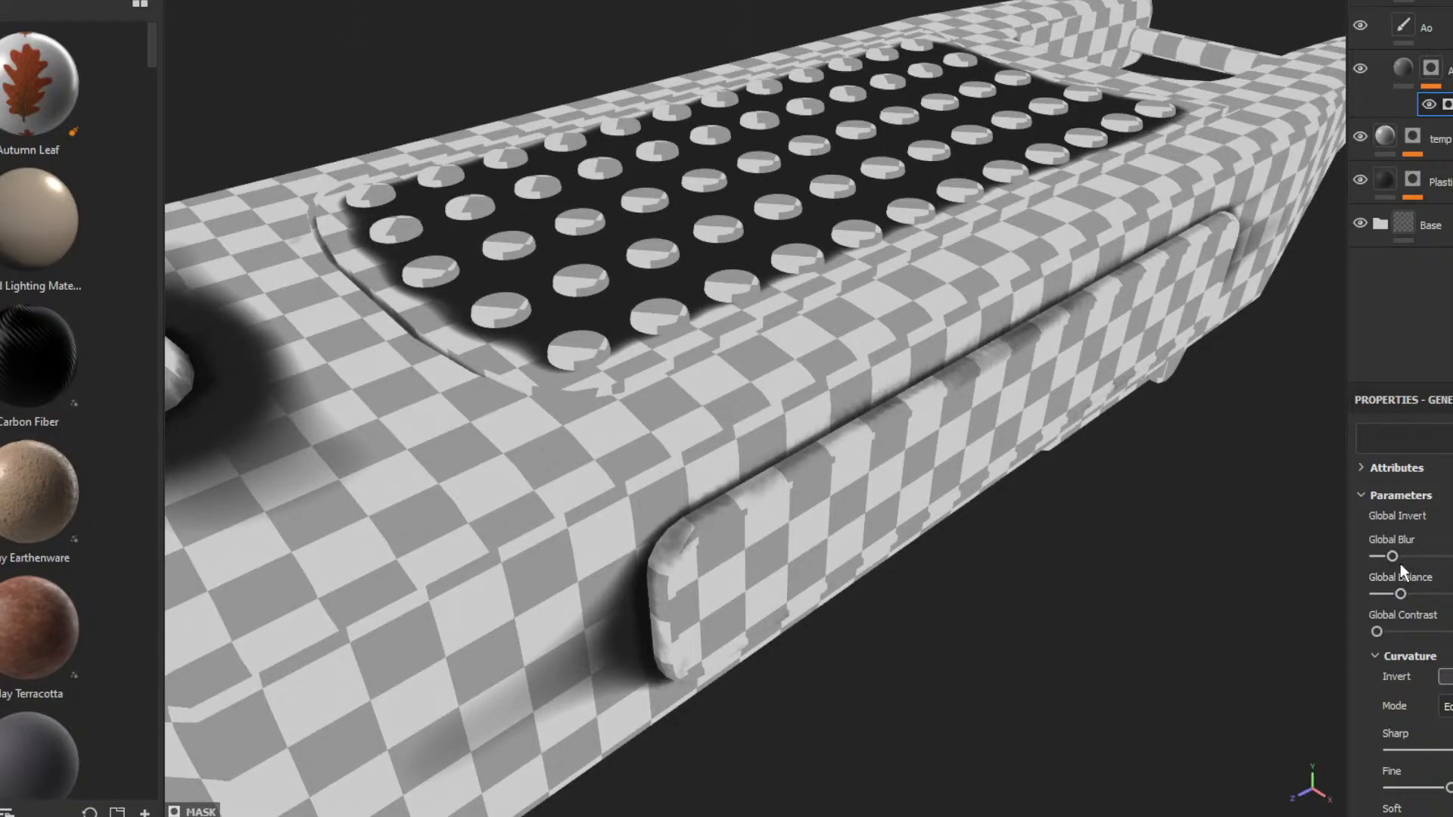
pyautogui.moveTo(1395, 559)
pyautogui.mouseDown()
pyautogui.moveTo(1379, 556)
pyautogui.moveTo(1398, 558)
pyautogui.mouseUp()
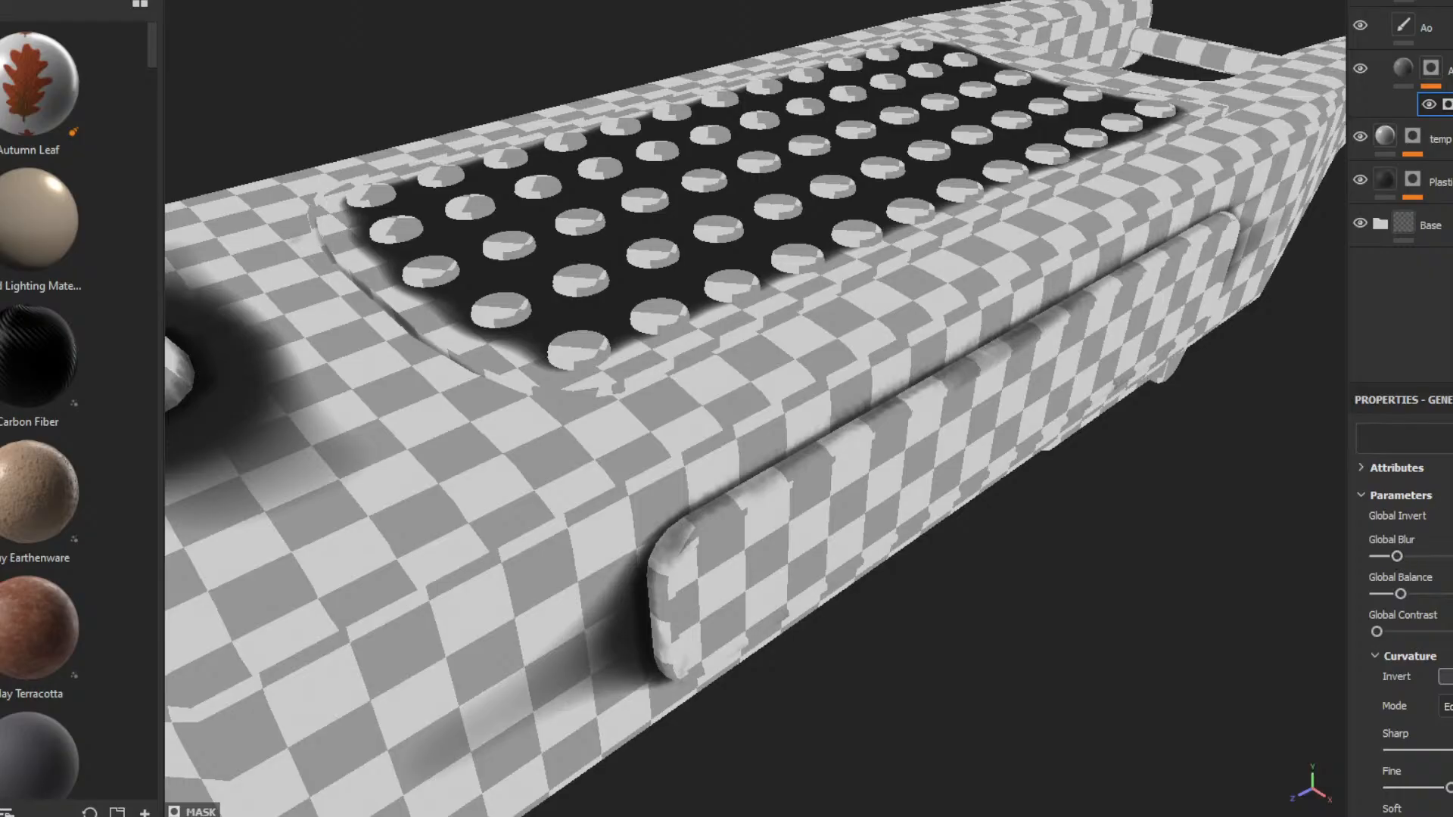
# - Rebalance the generator's curvature levels from Huge down to Fine, with Large at its minimum, and test the curvature contrast and brightness
pyautogui.scroll(-5, 1400, 606)
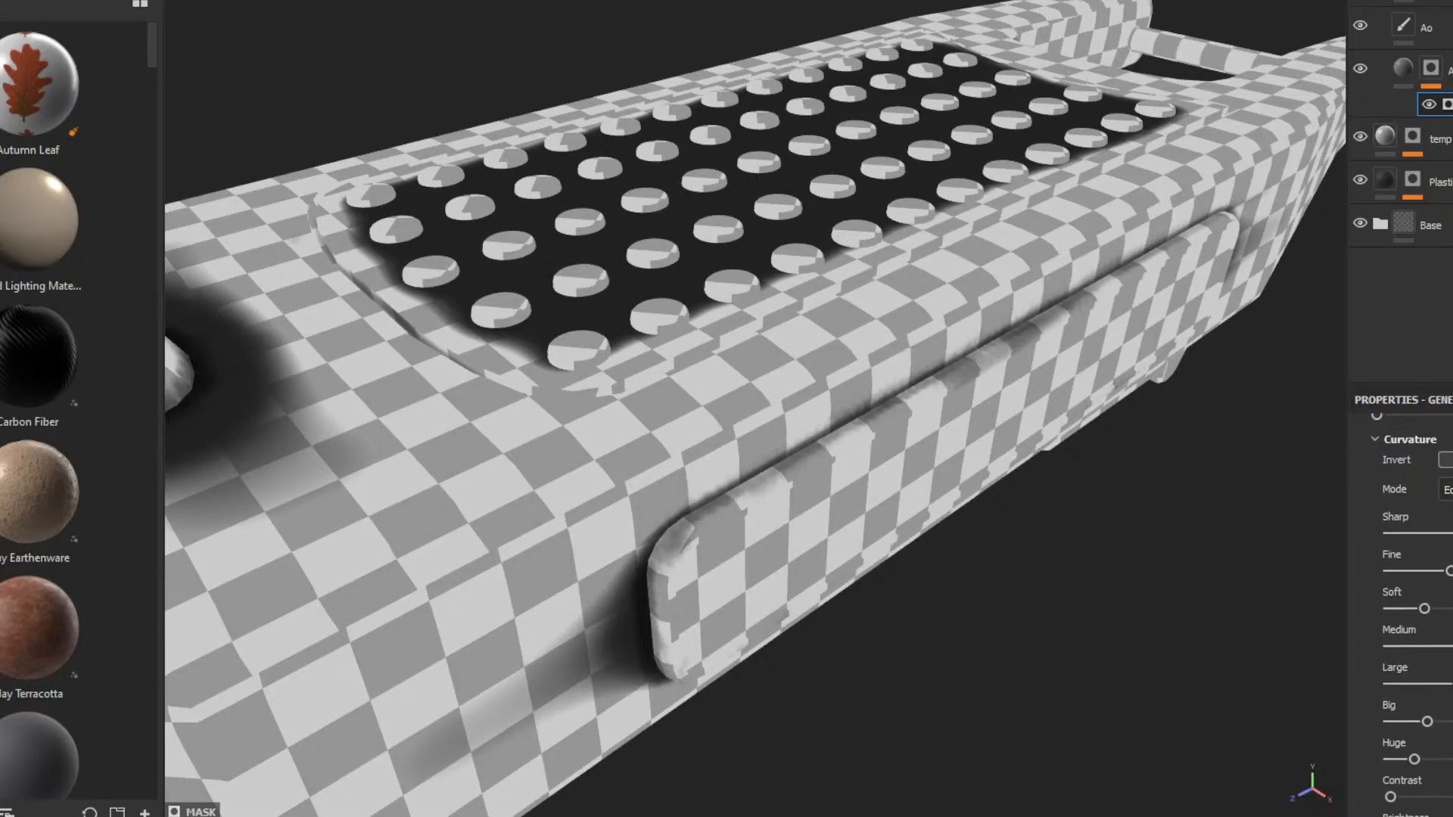
pyautogui.scroll(-4, 1400, 605)
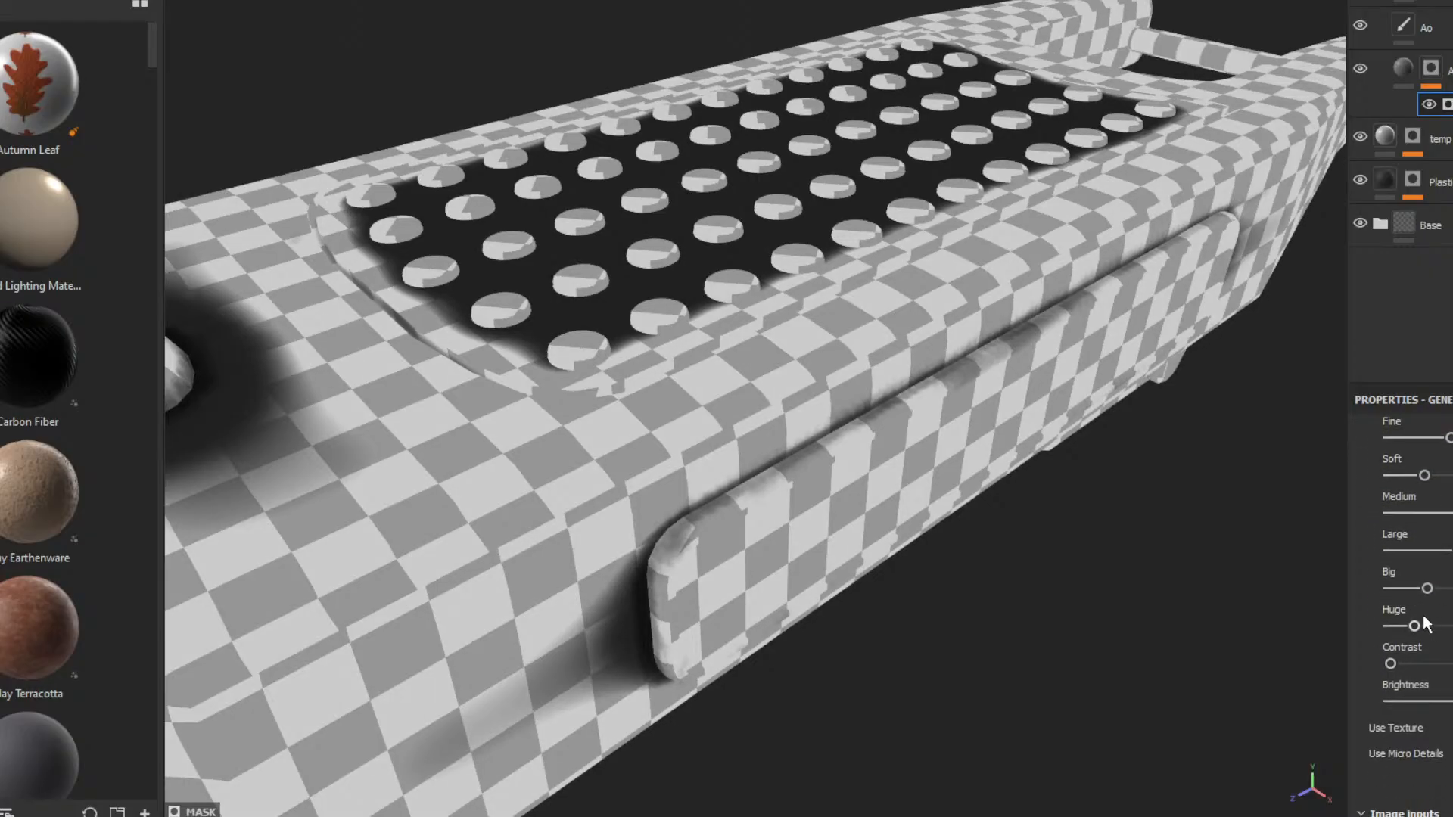
pyautogui.moveTo(1417, 626); pyautogui.dragTo(1360, 560)
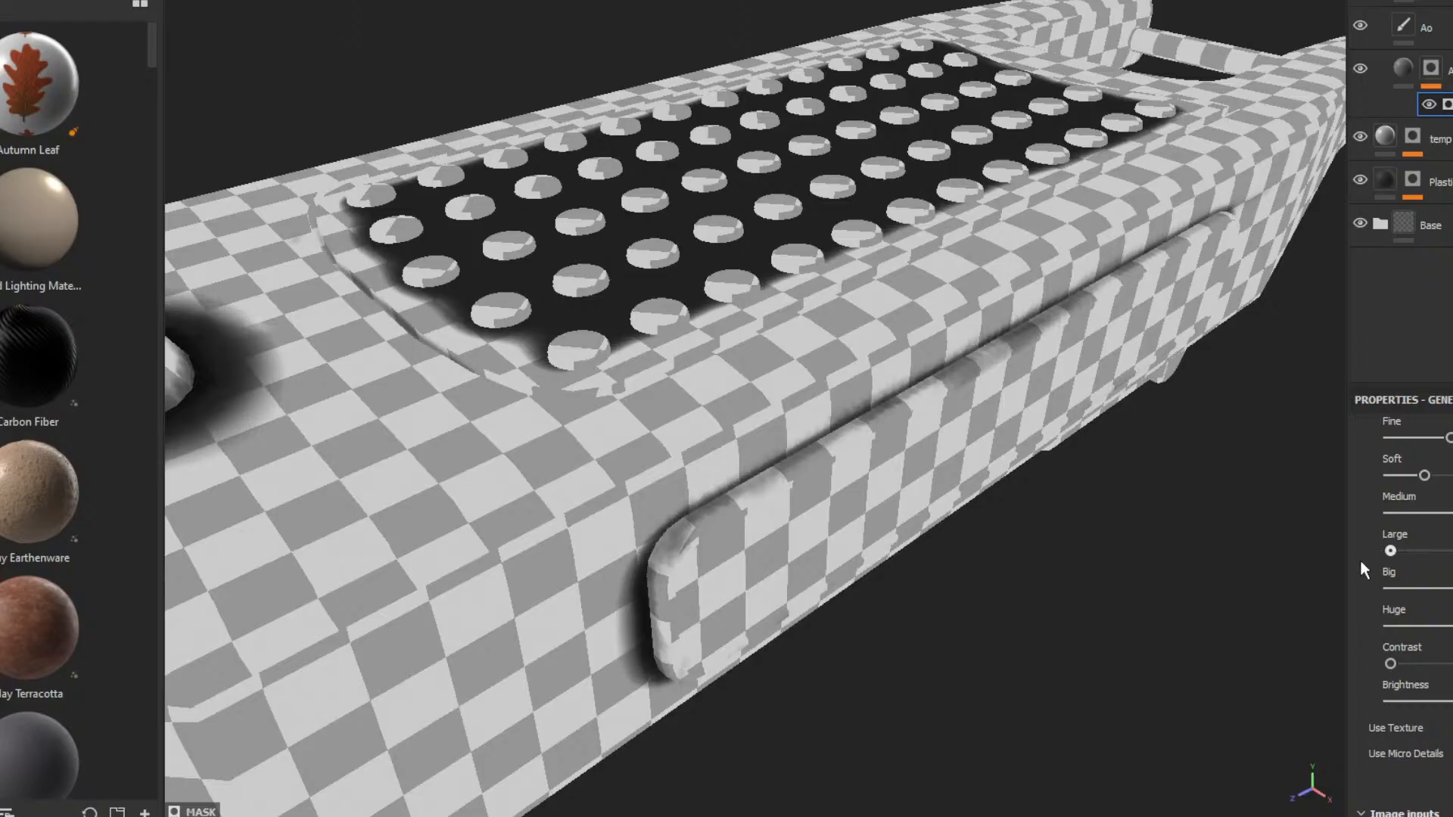
pyautogui.moveTo(1390, 513); pyautogui.dragTo(1449, 514)
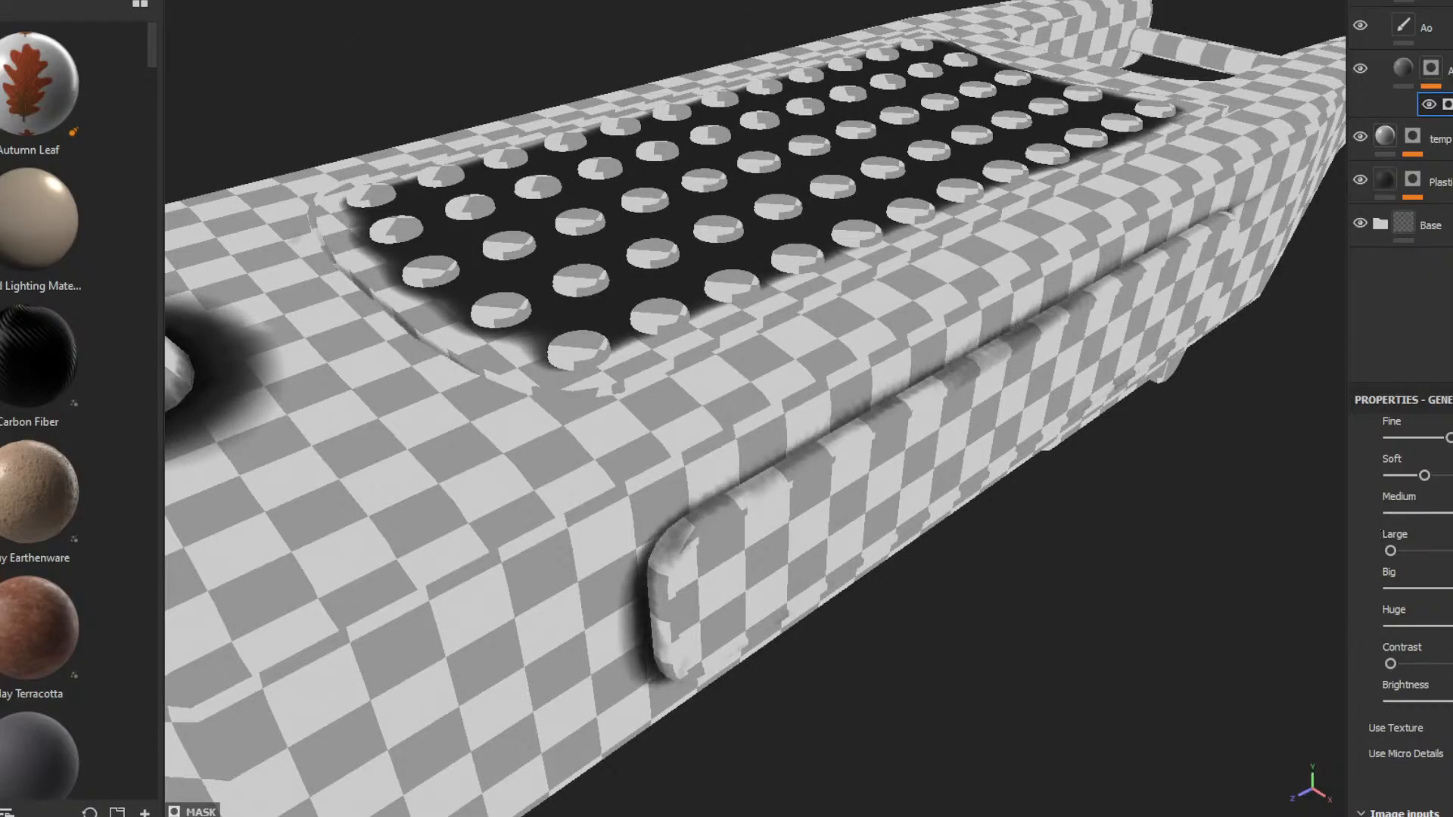
pyautogui.moveTo(1385, 475); pyautogui.dragTo(1452, 439)
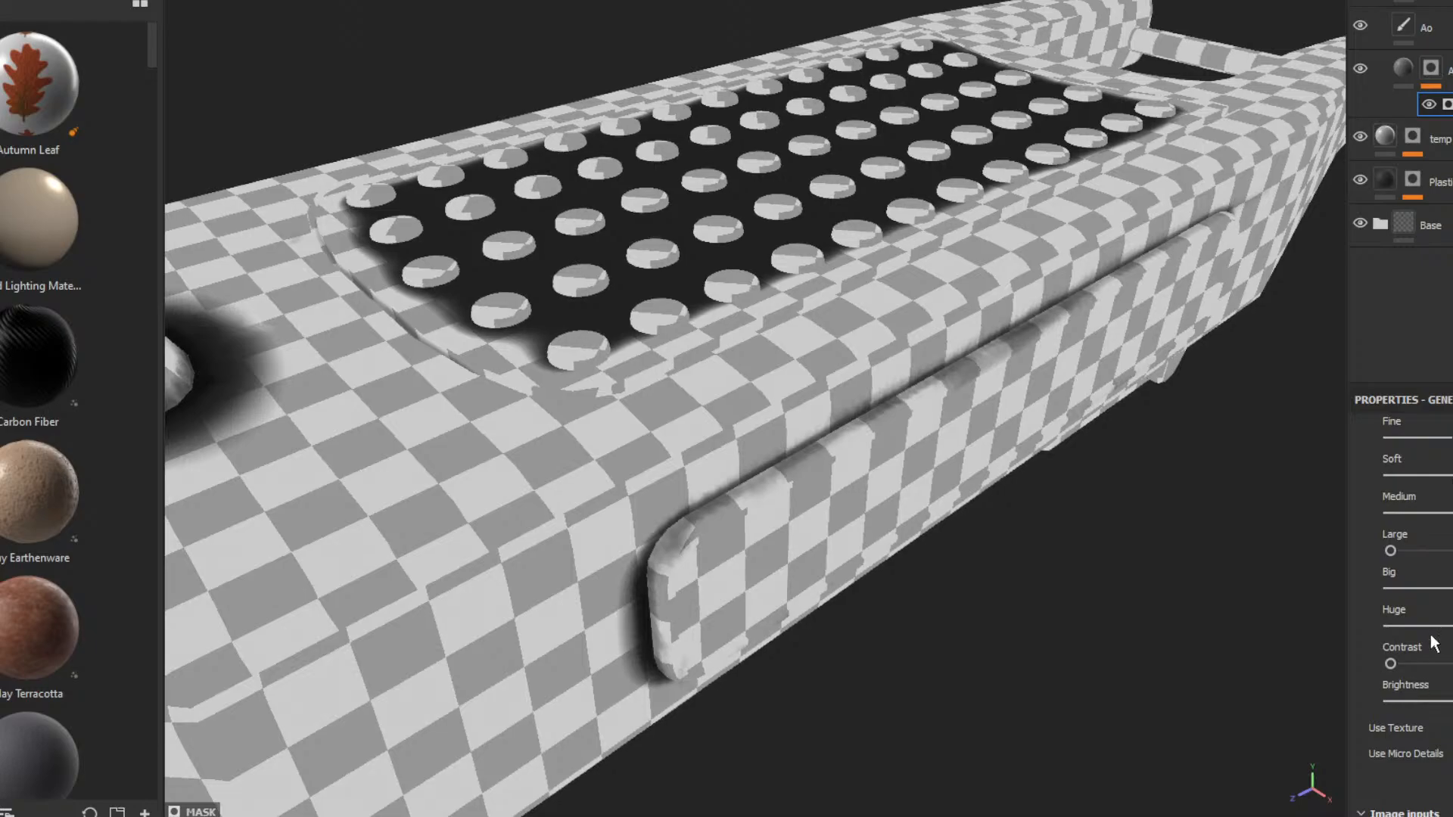
pyautogui.moveTo(1394, 663)
pyautogui.mouseDown()
pyautogui.moveTo(1451, 662)
pyautogui.moveTo(1372, 656)
pyautogui.mouseUp()
pyautogui.moveTo(1451, 701)
pyautogui.mouseDown()
pyautogui.moveTo(1439, 700)
pyautogui.moveTo(1451, 700)
pyautogui.mouseUp()
# - Show the full material and inspect the soft occlusion around the stem, deck grip and side panel
pyautogui.click(1270, 1)
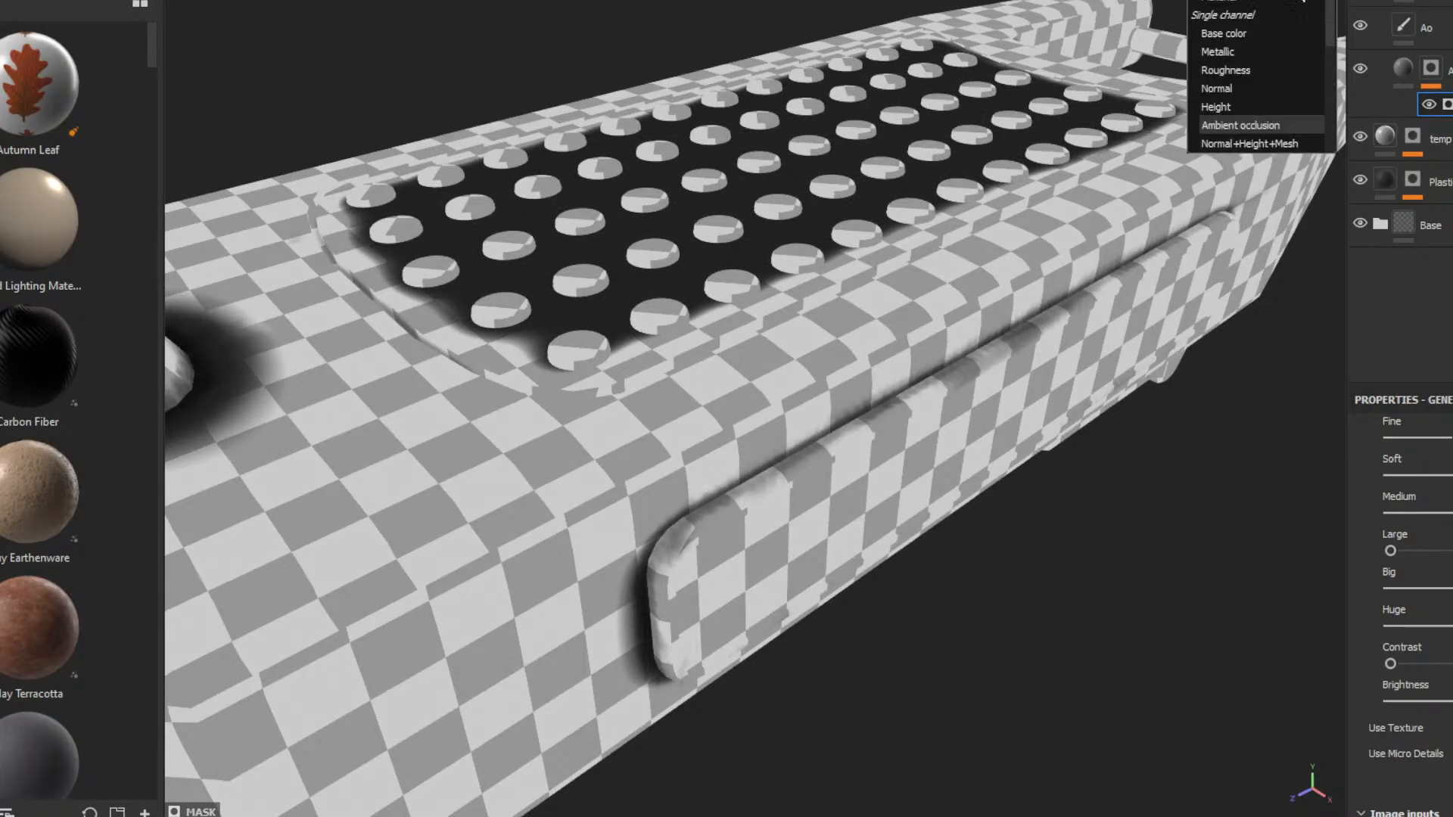
pyautogui.click(1266, 1)
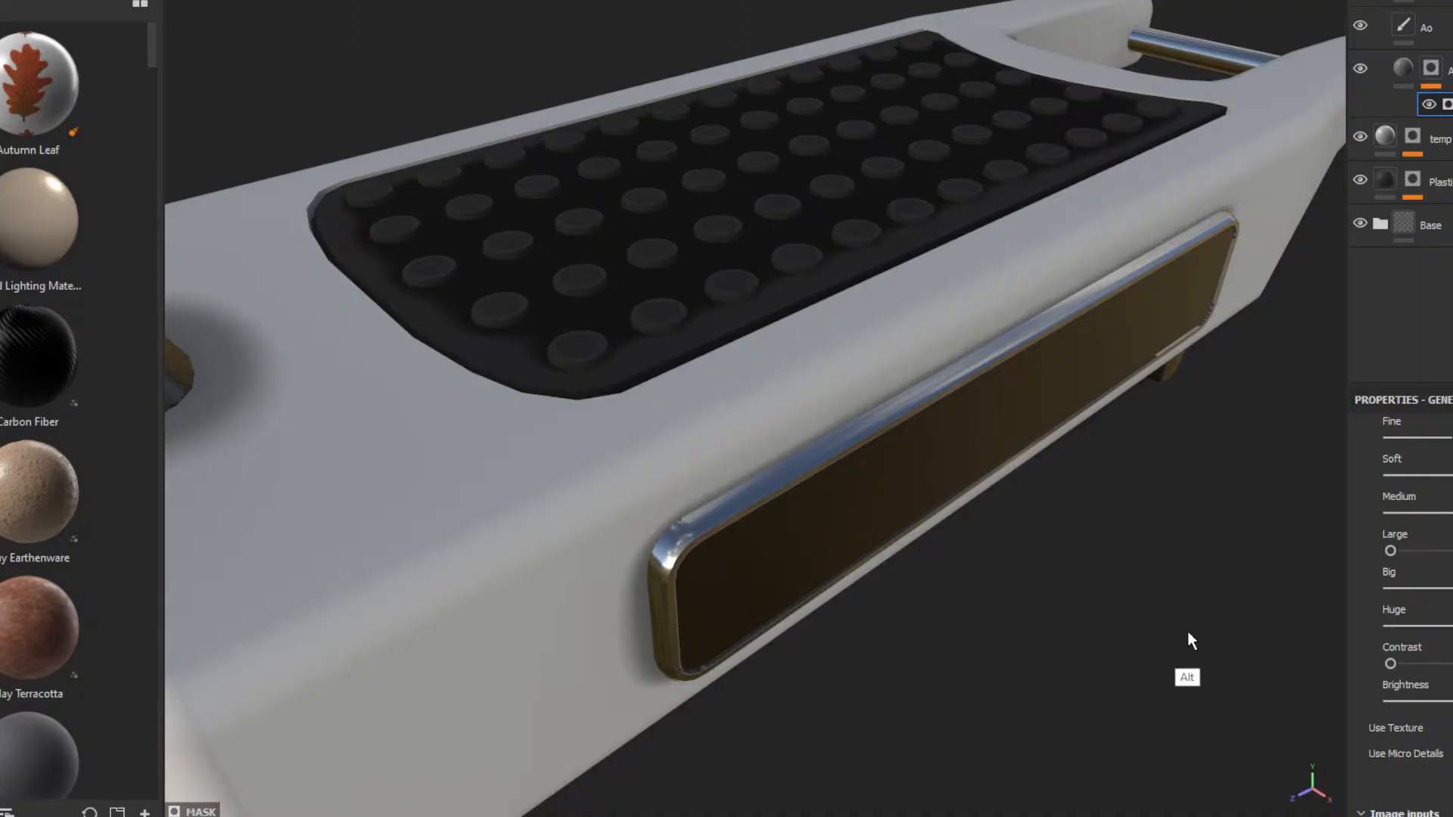
pyautogui.keyDown('alt'); pyautogui.moveTo(1187, 636); pyautogui.dragTo(1213, 570); pyautogui.keyUp('alt')
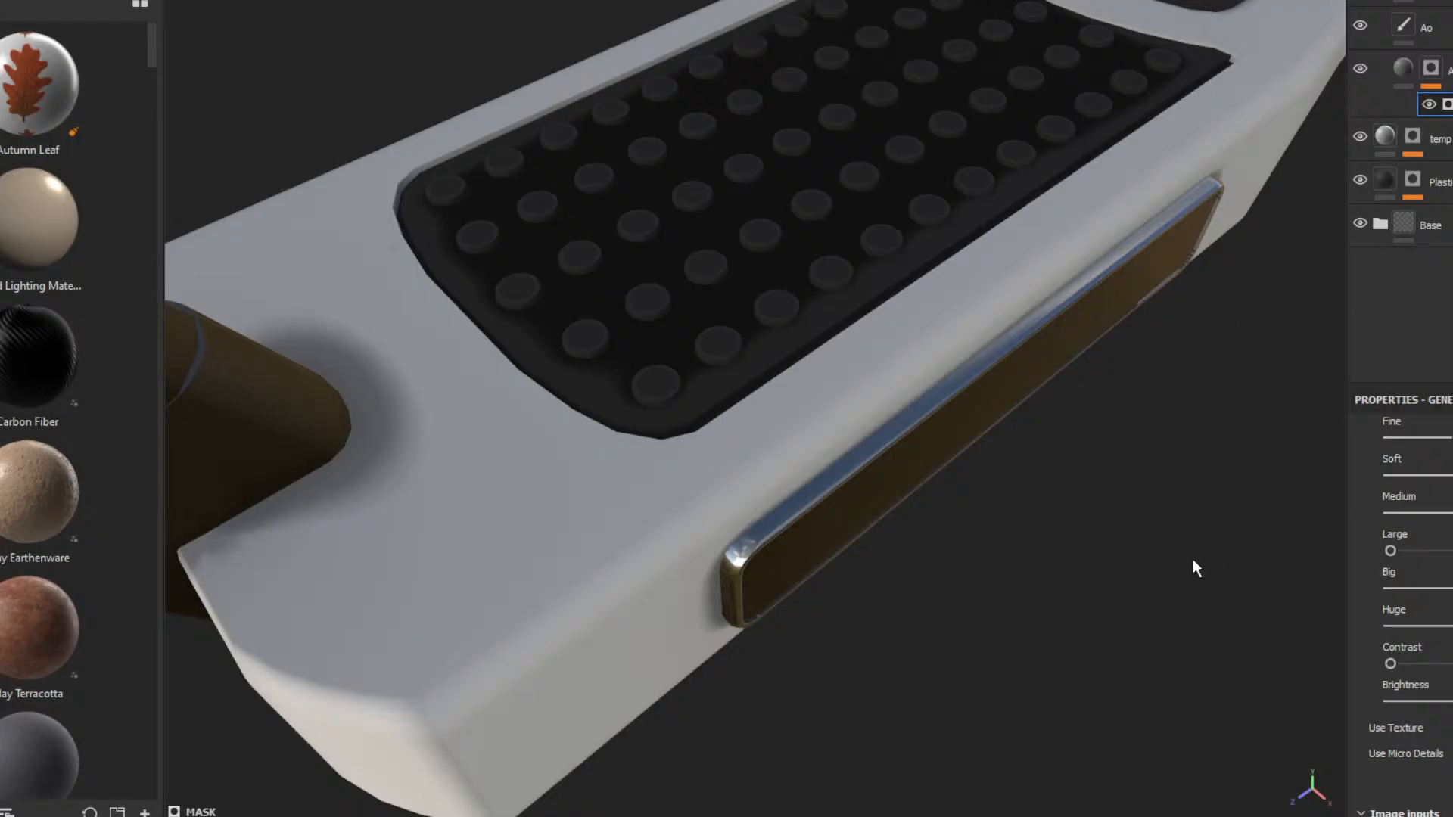
pyautogui.keyDown('alt'); pyautogui.moveTo(1193, 560); pyautogui.dragTo(1070, 479); pyautogui.keyUp('alt')
pyautogui.keyDown('alt'); pyautogui.moveTo(1206, 525); pyautogui.dragTo(1235, 480); pyautogui.keyUp('alt')
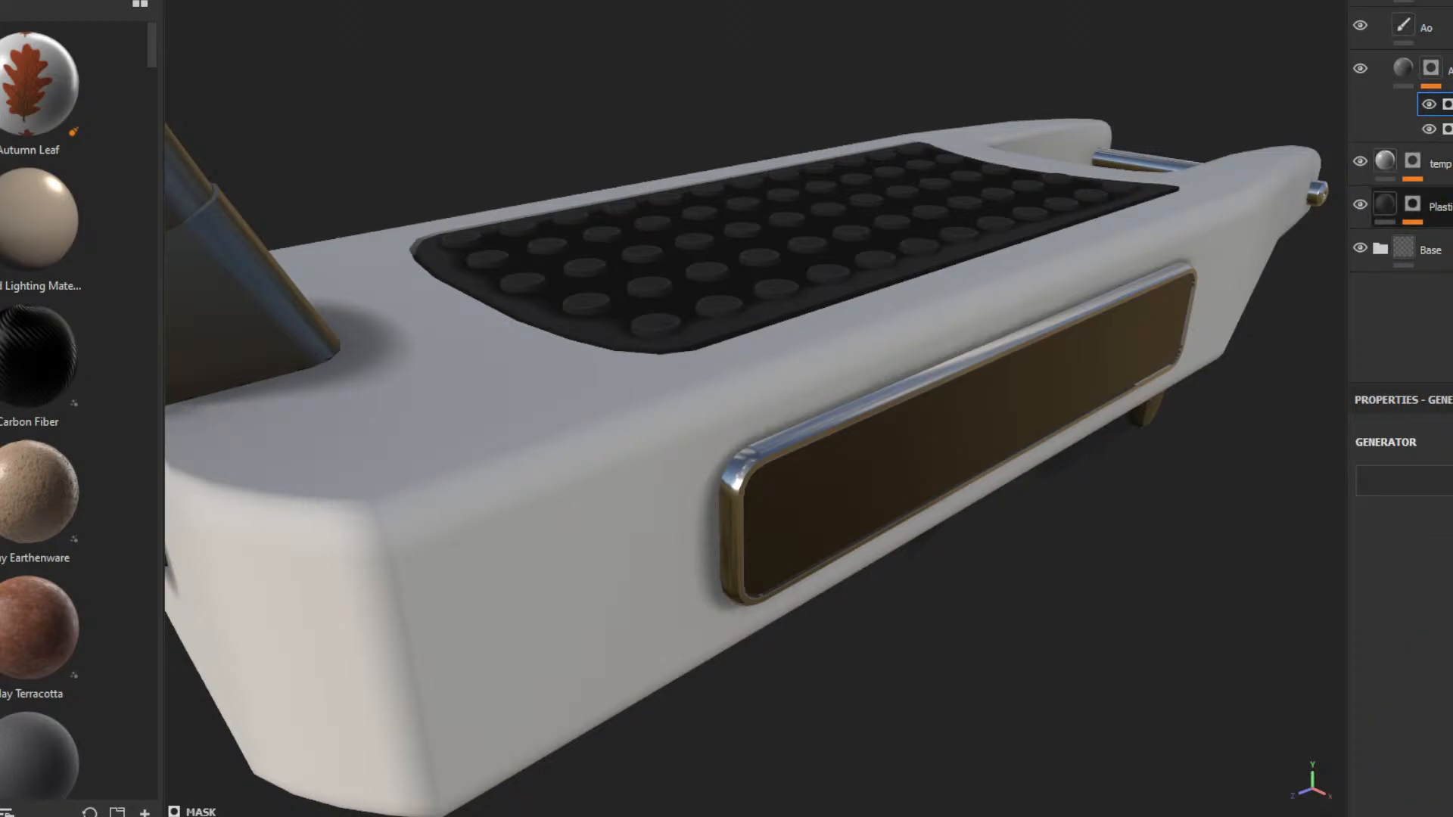
# - Assign the Dirt generator to the Ao fill's mask and display only the ambient occlusion channel
pyautogui.click(1434, 484)
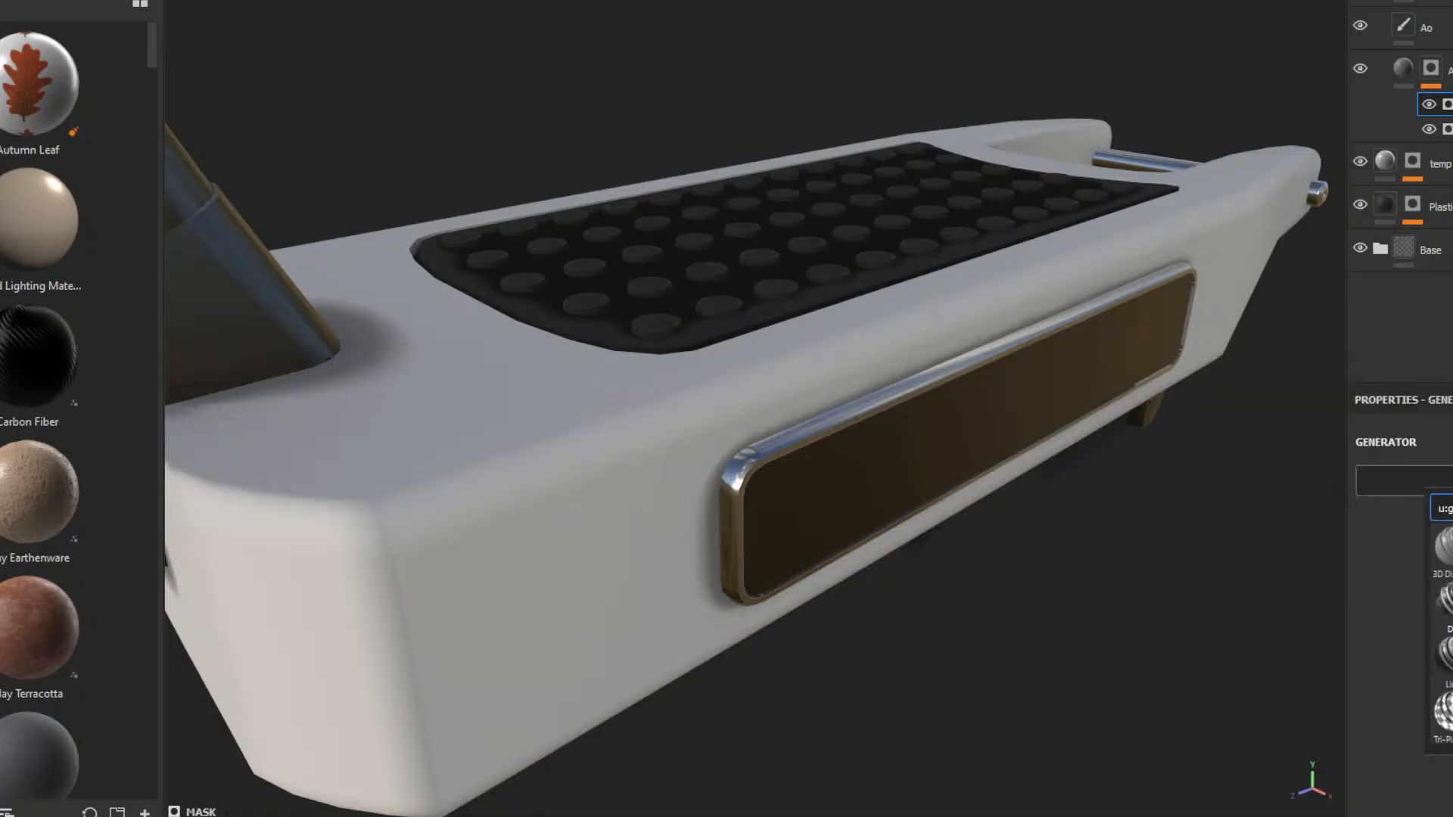
pyautogui.click(1444, 602)
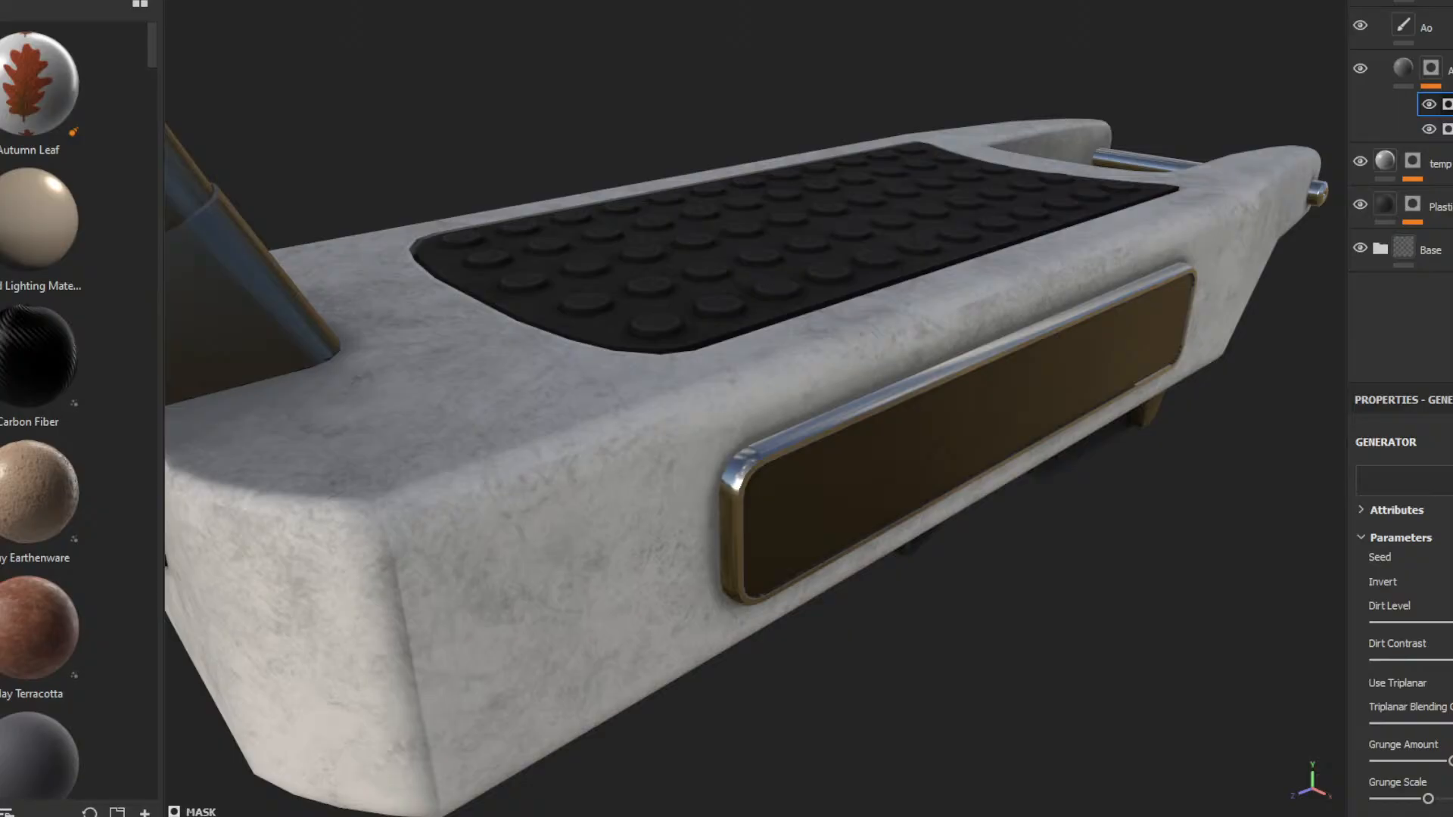
pyautogui.click(1272, 0)
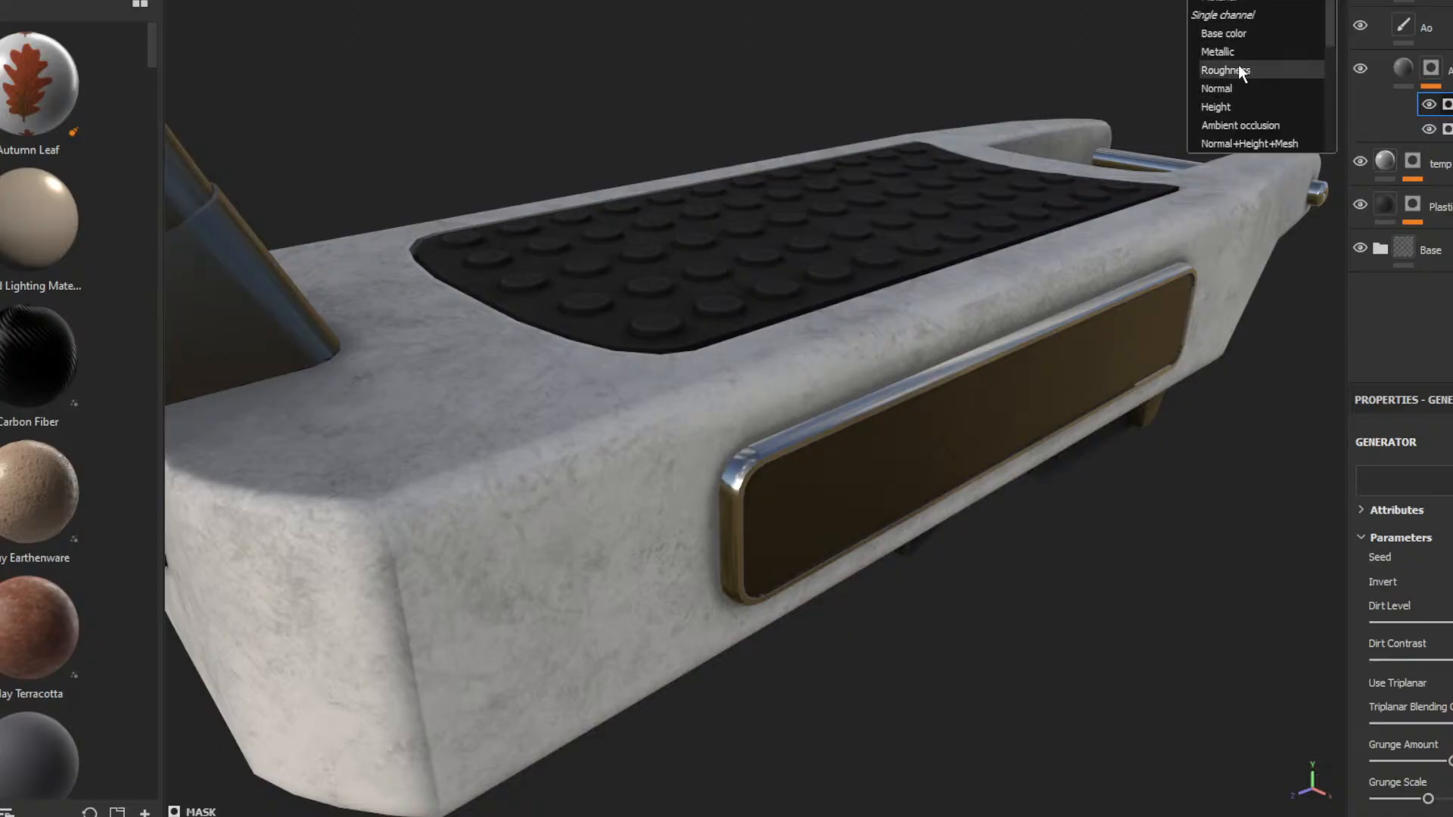
pyautogui.click(1241, 124)
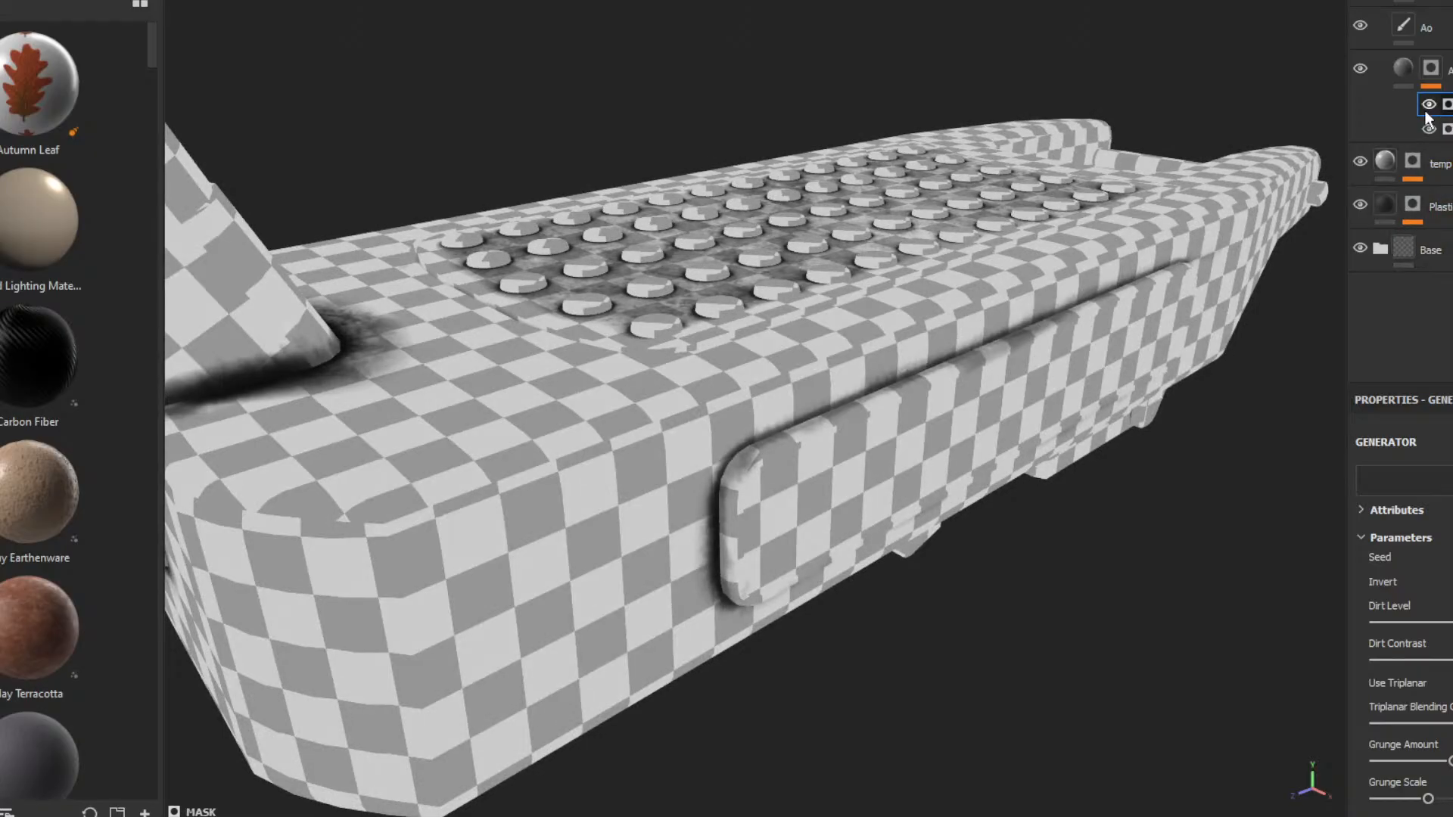
# - Toggle the dirt generator's visibility to compare its effect on the occlusion around the deck studs and side panel
pyautogui.click(1430, 105)
pyautogui.click(1429, 106)
pyautogui.click(1429, 106)
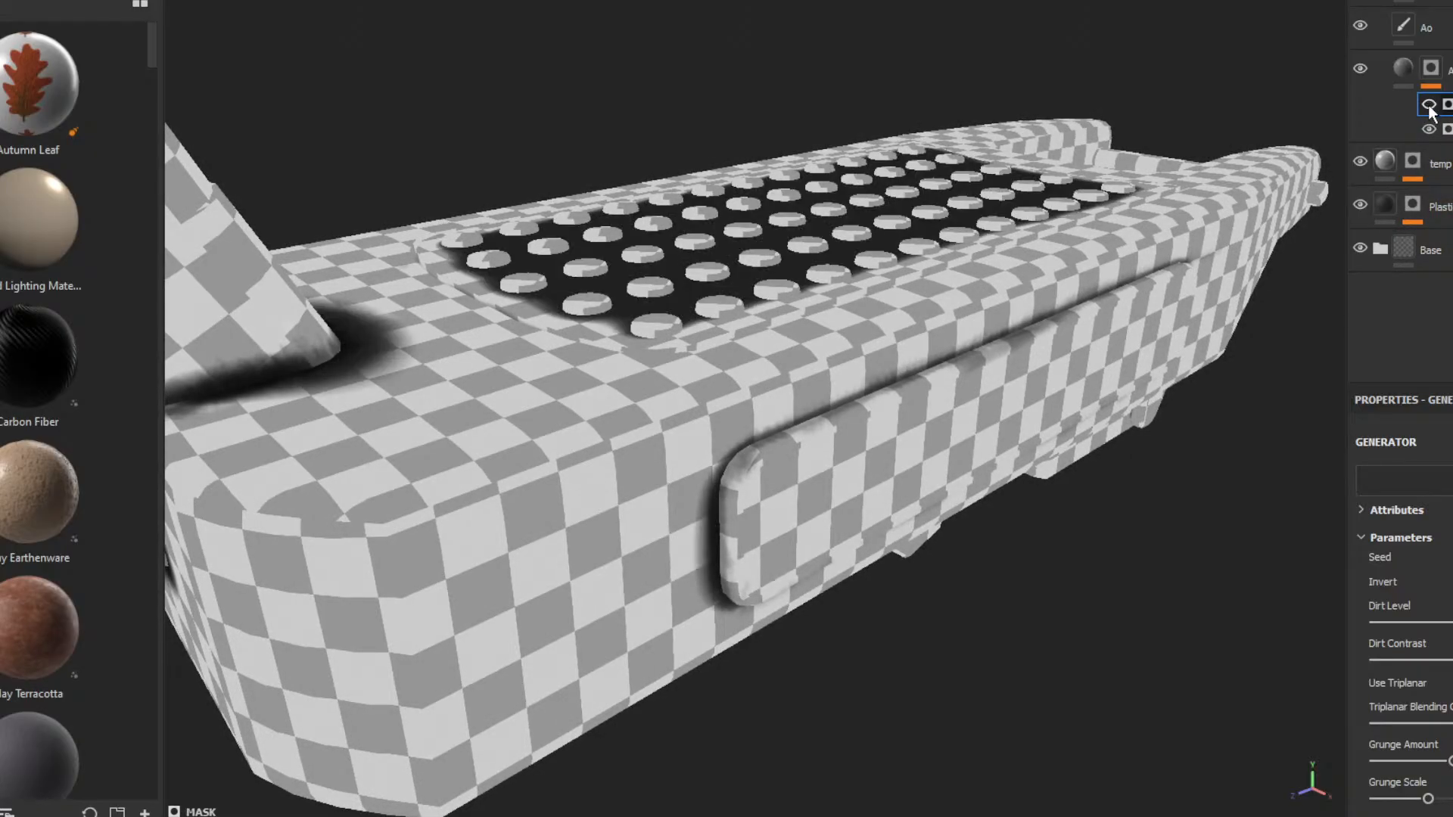
pyautogui.click(1428, 106)
pyautogui.keyDown('alt'); pyautogui.moveTo(1016, 562); pyautogui.dragTo(791, 434); pyautogui.keyUp('alt')
pyautogui.keyDown('alt'); pyautogui.moveTo(791, 433); pyautogui.dragTo(760, 370, button='right'); pyautogui.keyUp('alt')
pyautogui.keyDown('alt'); pyautogui.moveTo(759, 370); pyautogui.dragTo(865, 407); pyautogui.keyUp('alt')
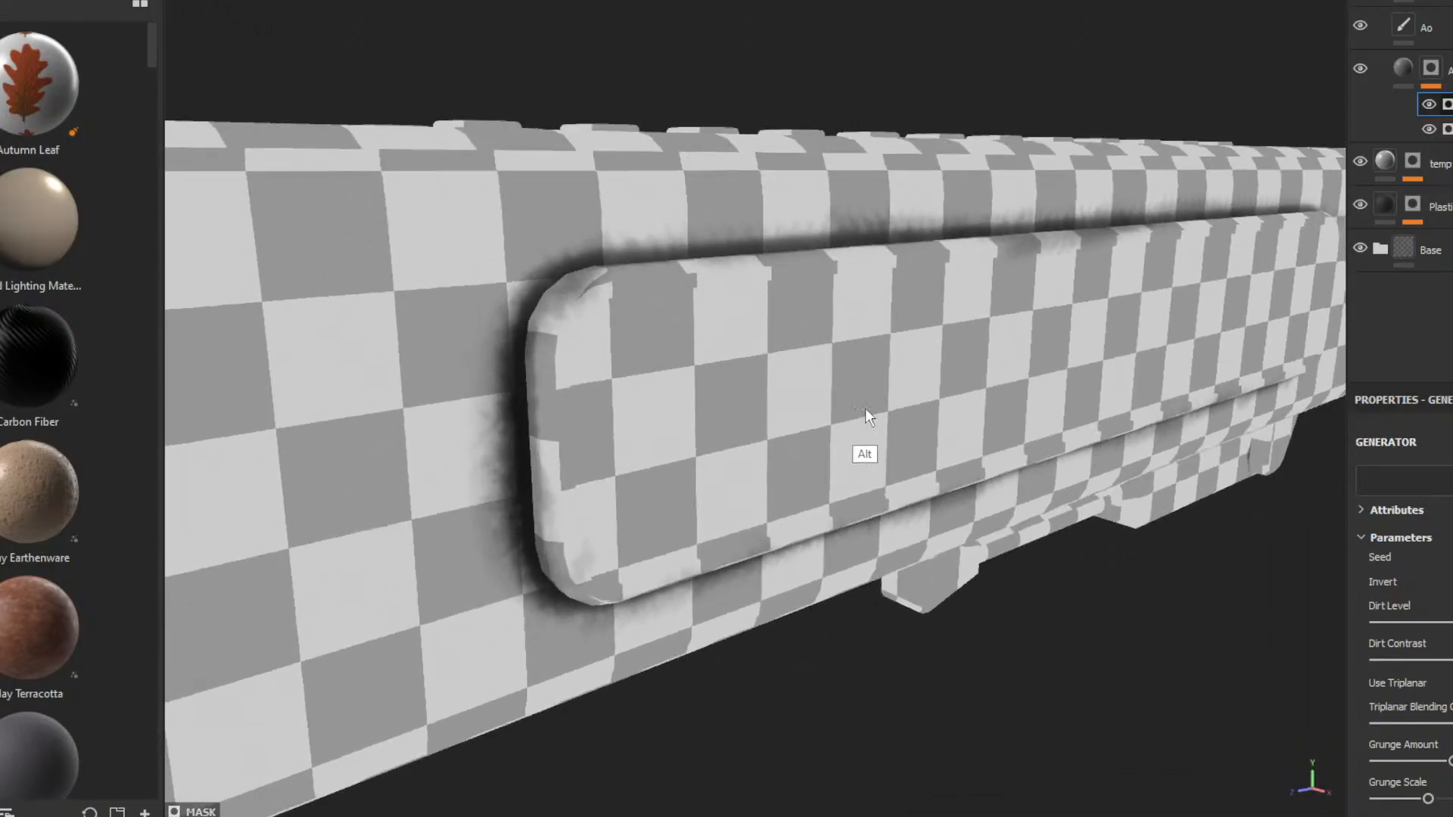
pyautogui.click(1429, 106)
pyautogui.click(1429, 106)
# - Hide the hand-painted Ao layer and compare the fill's side-panel occlusion with and without the dirt generator
pyautogui.click(1359, 26)
pyautogui.click(1429, 106)
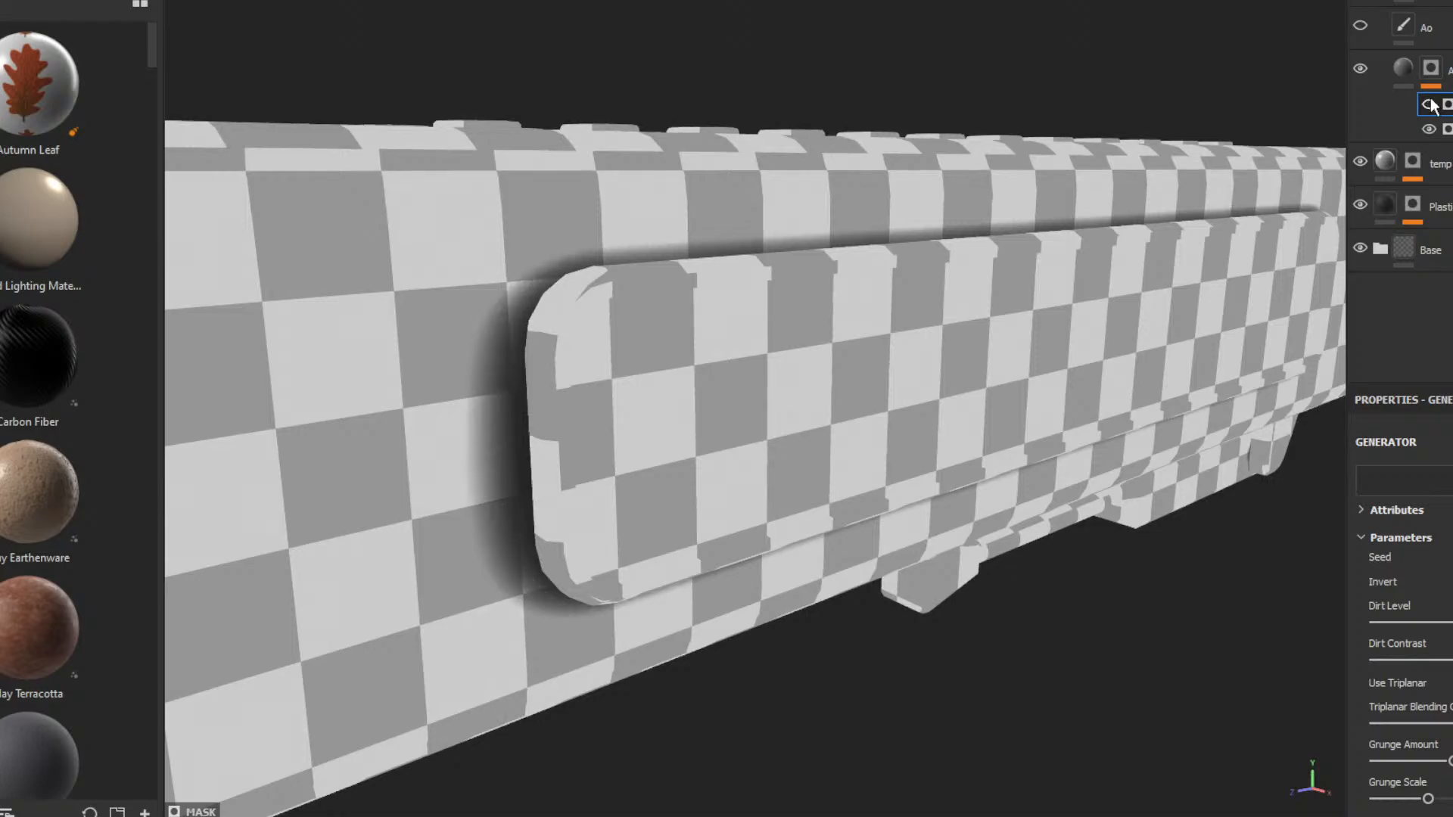
pyautogui.click(1428, 105)
pyautogui.click(1428, 106)
pyautogui.click(1429, 106)
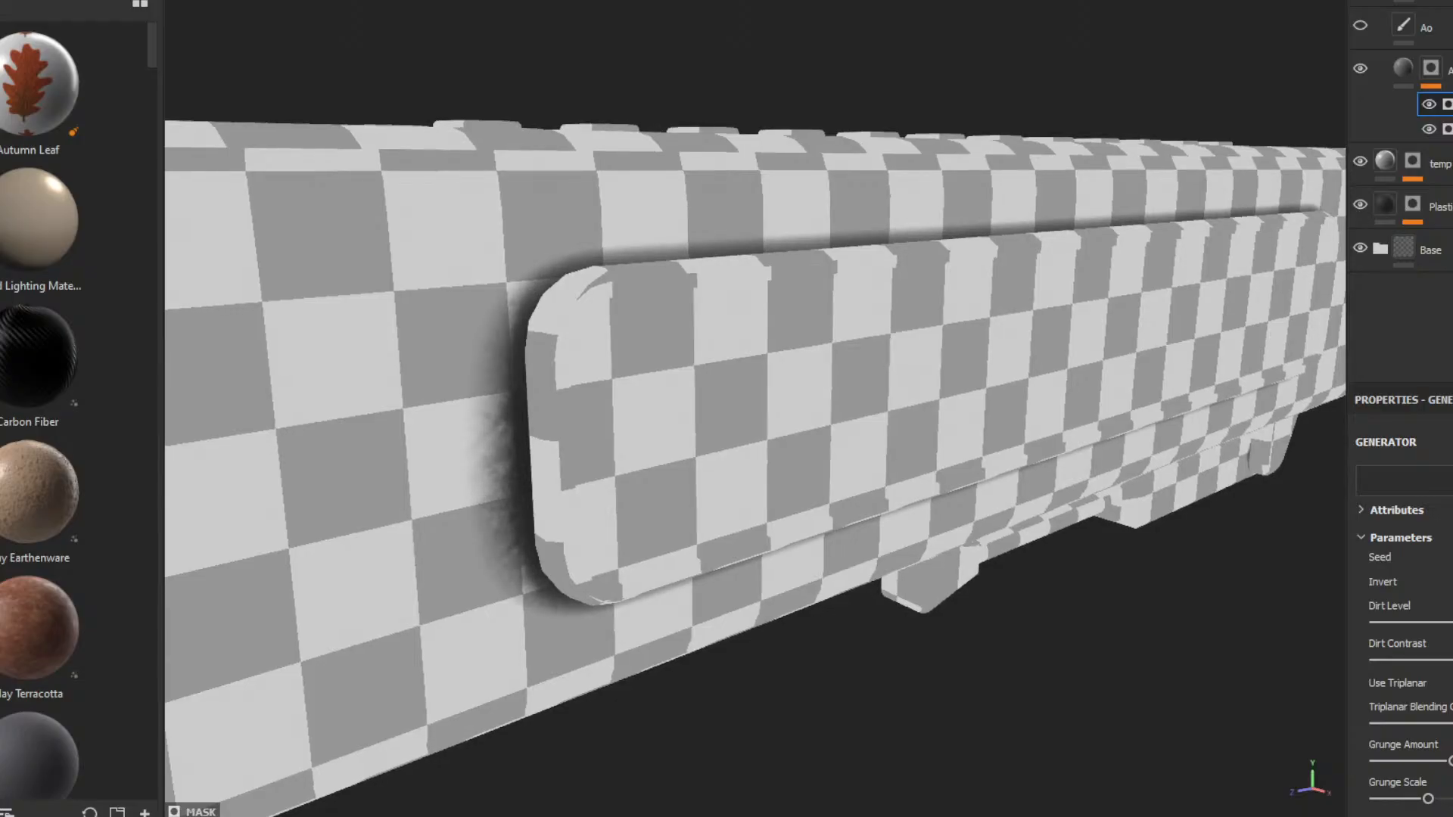
# - Look through the dirt generator's parameters and save the project
pyautogui.scroll(-2, 1404, 606)
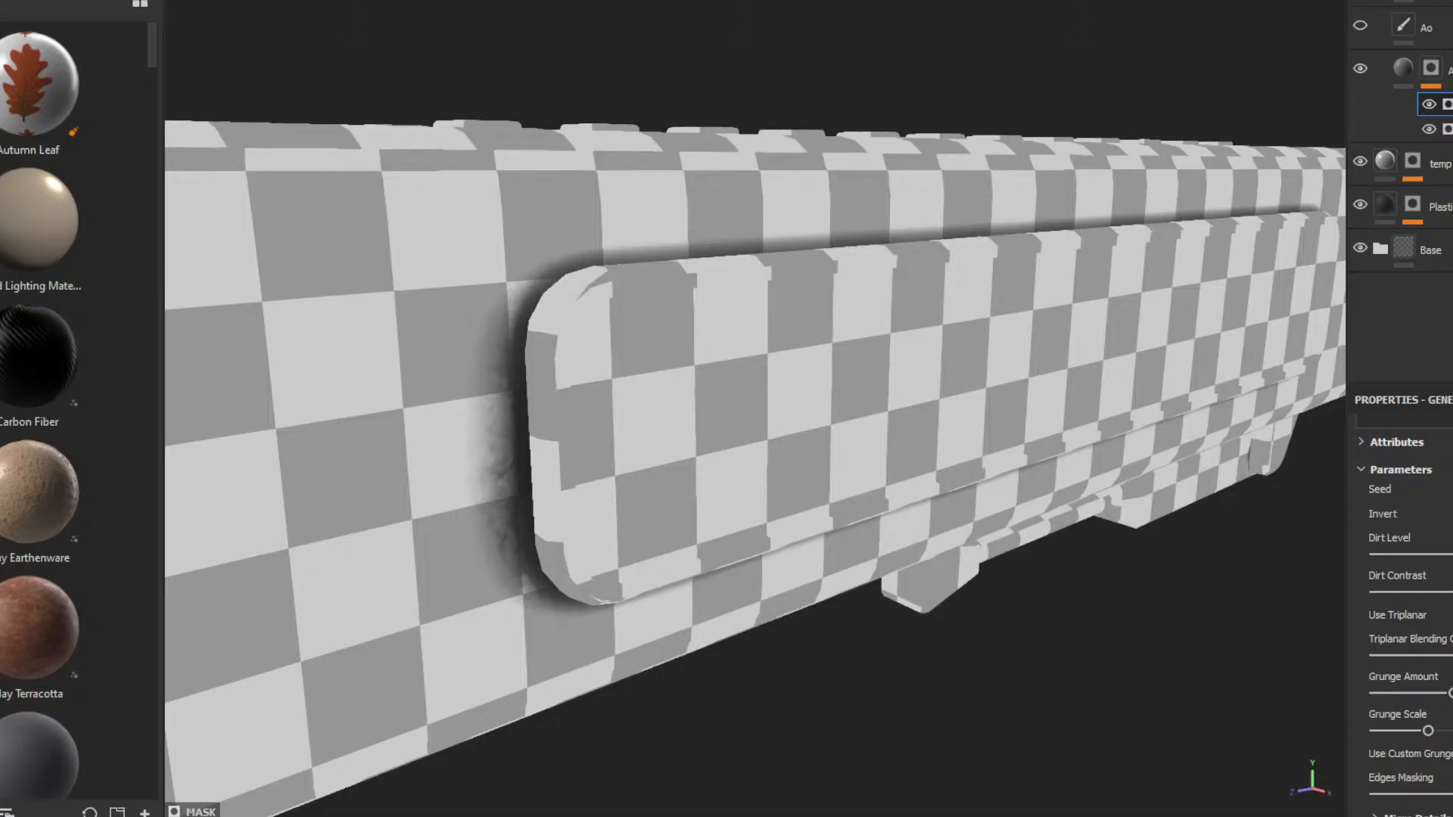
pyautogui.scroll(-3, 1404, 605)
pyautogui.hotkey('ctrl', 's')
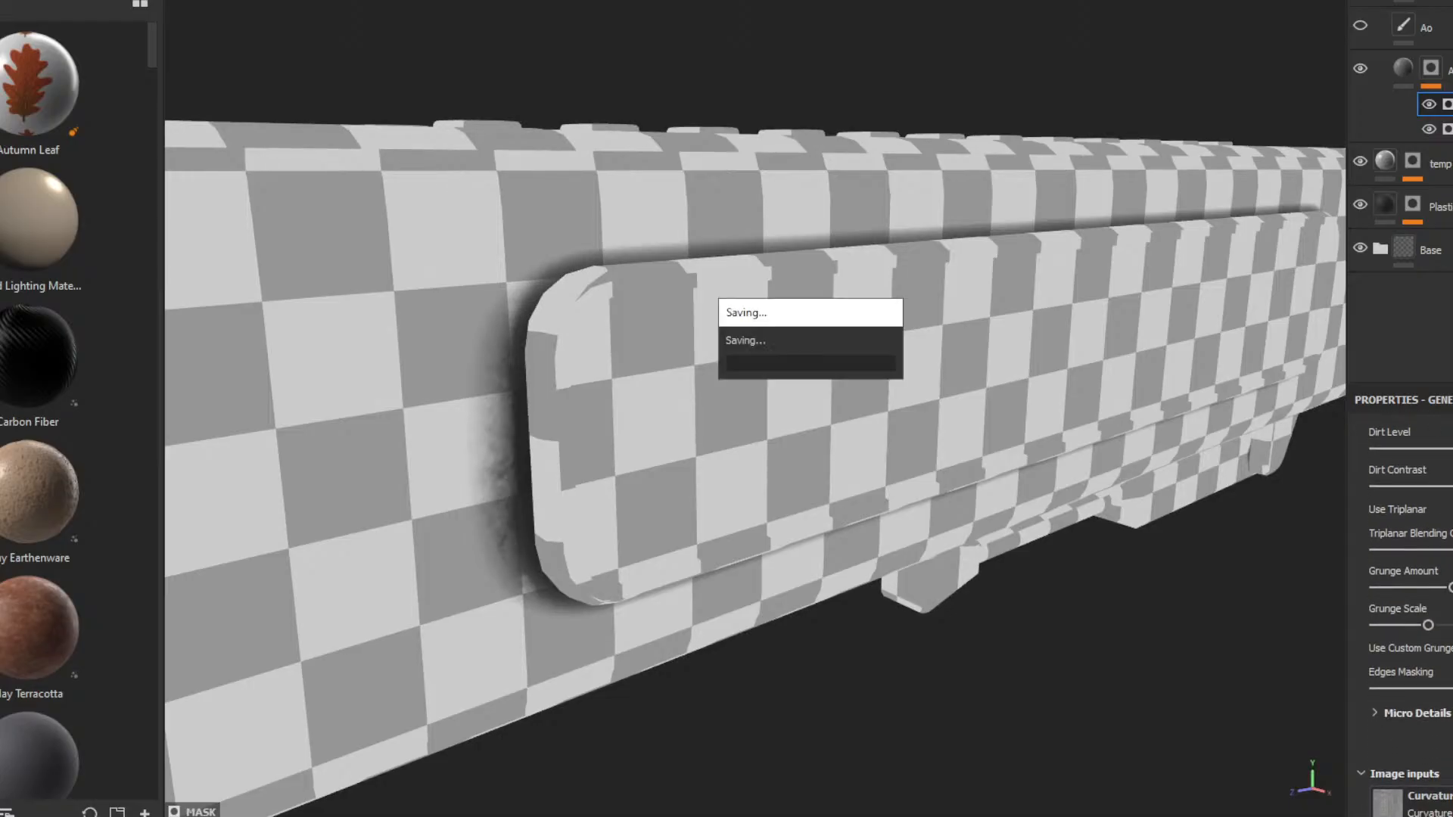
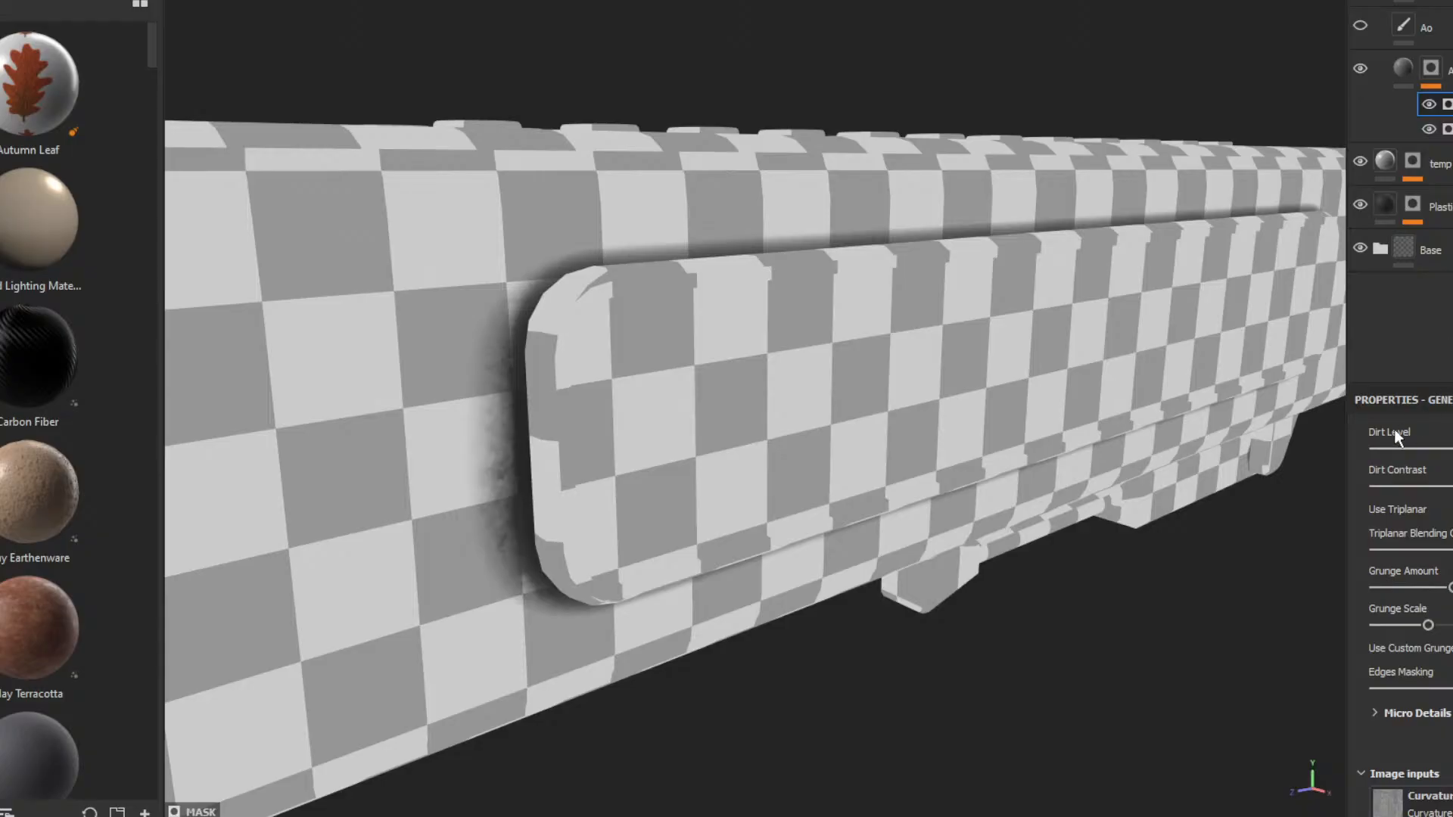
# - Examine the dirt-textured occlusion between the deck grip studs and the settings of the curvature and dirt generators
pyautogui.keyDown('alt'); pyautogui.moveTo(999, 374); pyautogui.dragTo(1101, 478); pyautogui.keyUp('alt')
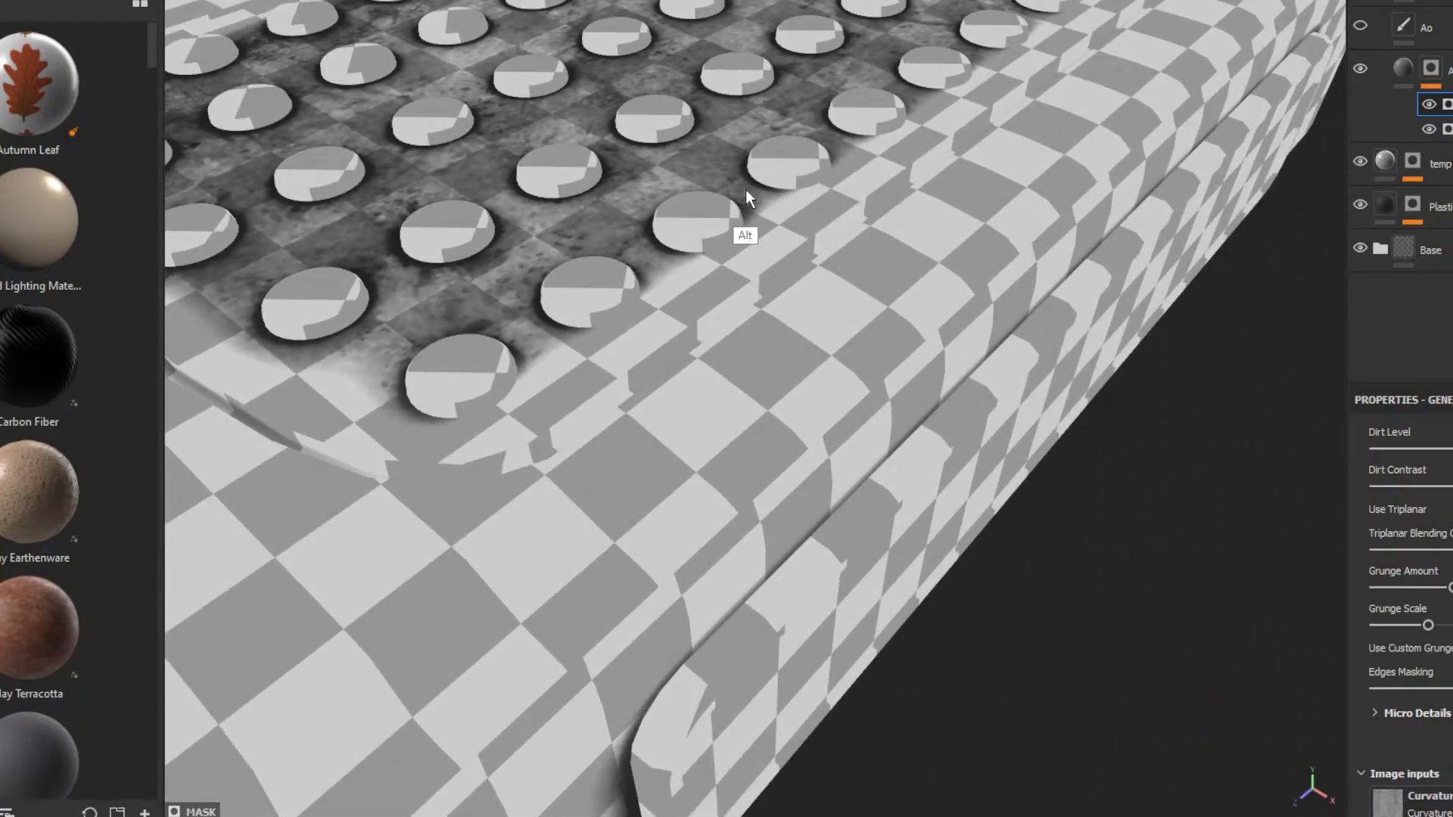
pyautogui.keyDown('ctrl'); pyautogui.keyDown('alt'); pyautogui.moveTo(747, 189); pyautogui.dragTo(1047, 262); pyautogui.keyUp('alt'); pyautogui.keyUp('ctrl')
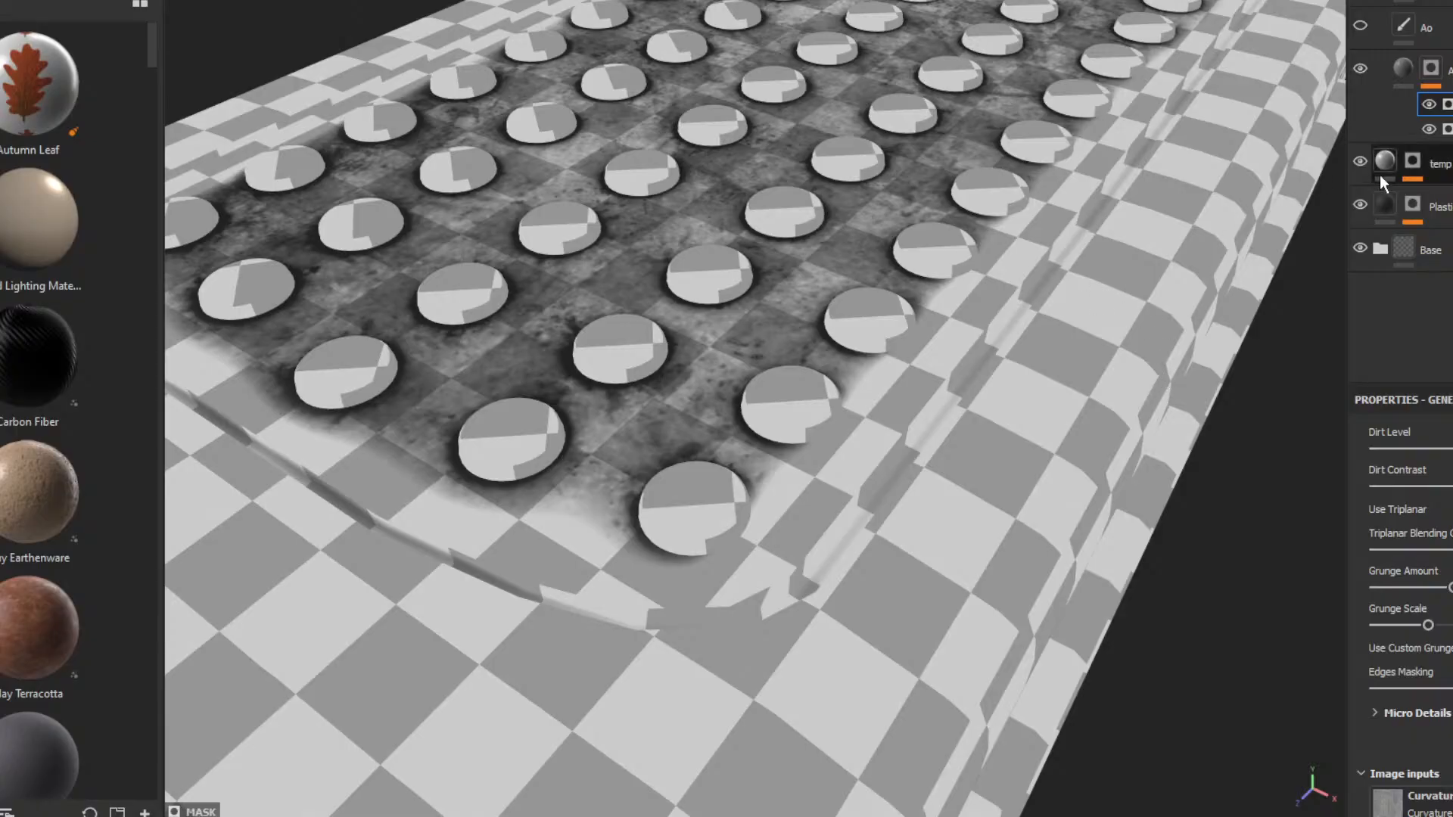
pyautogui.click(1434, 128)
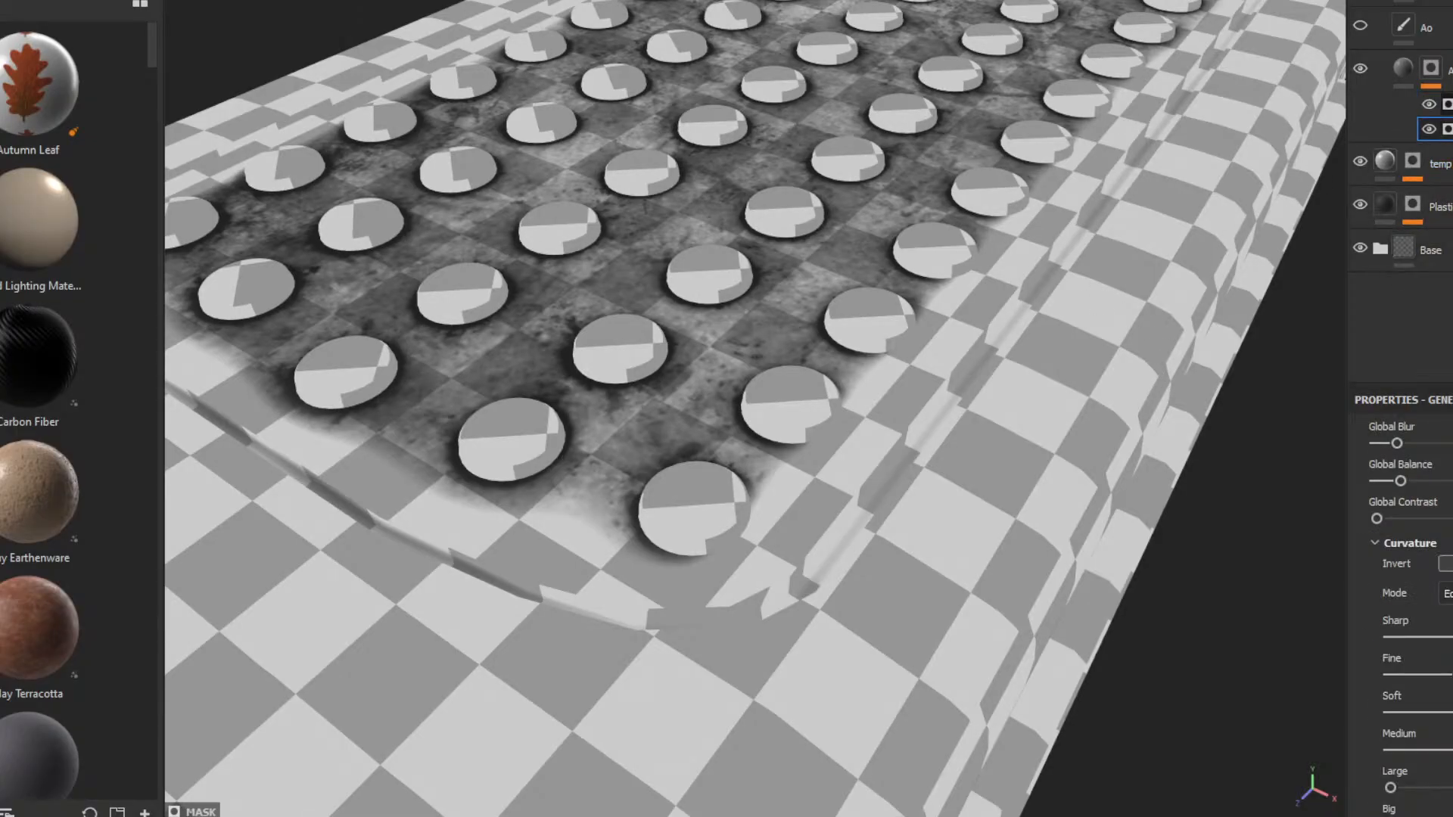
pyautogui.click(1434, 103)
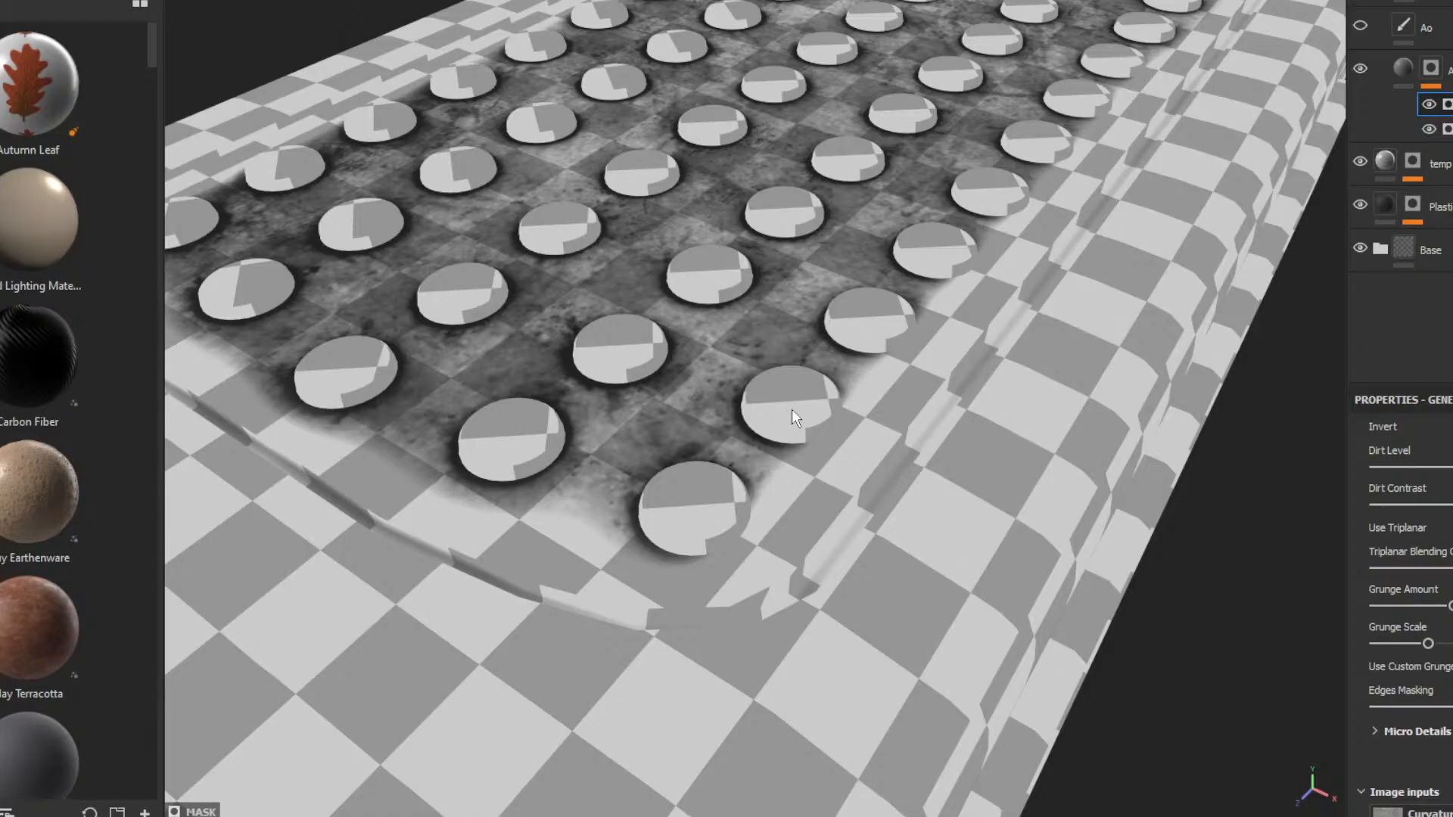
pyautogui.keyDown('alt'); pyautogui.moveTo(806, 421); pyautogui.dragTo(784, 336); pyautogui.keyUp('alt')
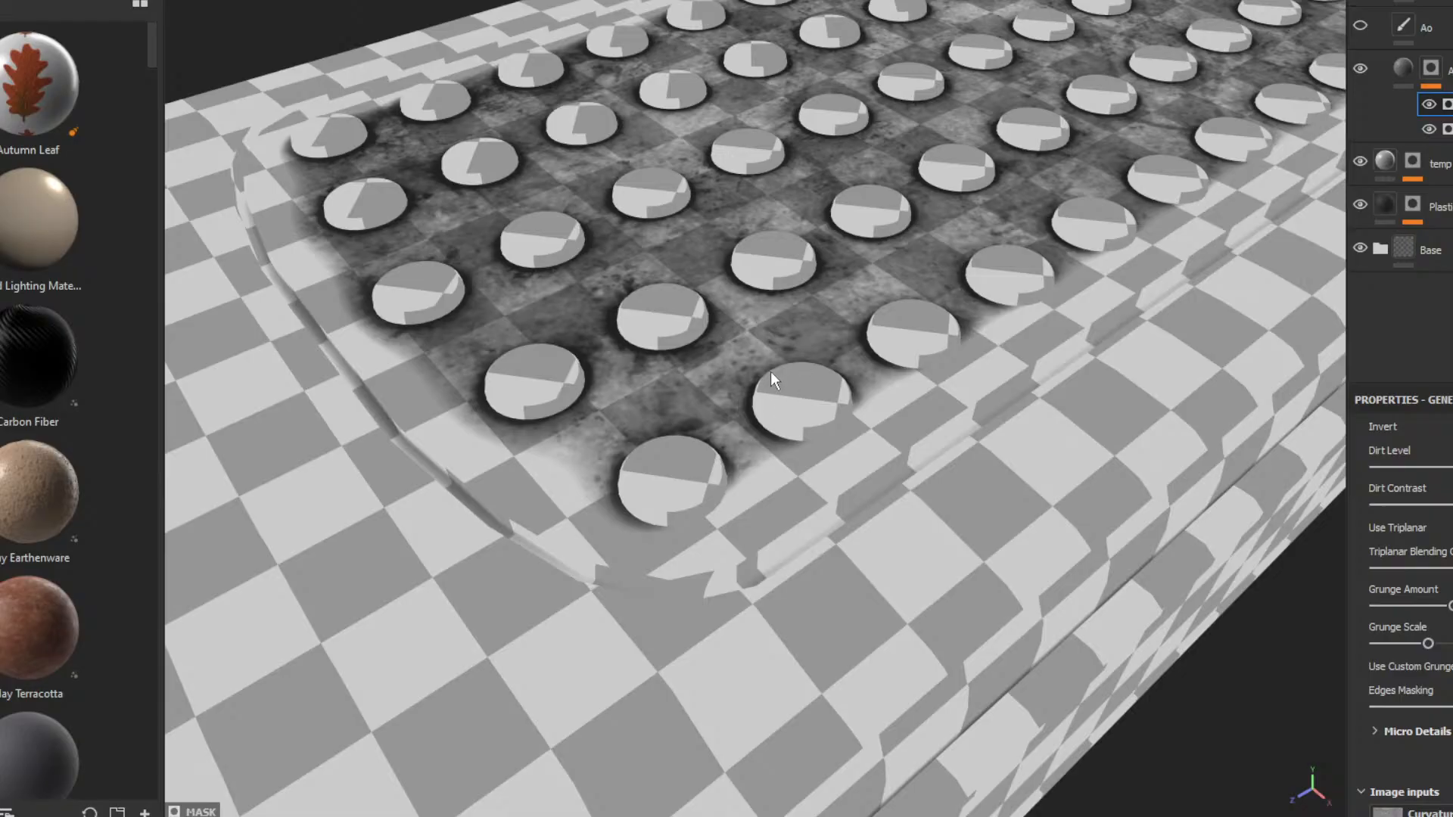
pyautogui.keyDown('alt'); pyautogui.moveTo(797, 535); pyautogui.dragTo(811, 493, button='right'); pyautogui.keyUp('alt')
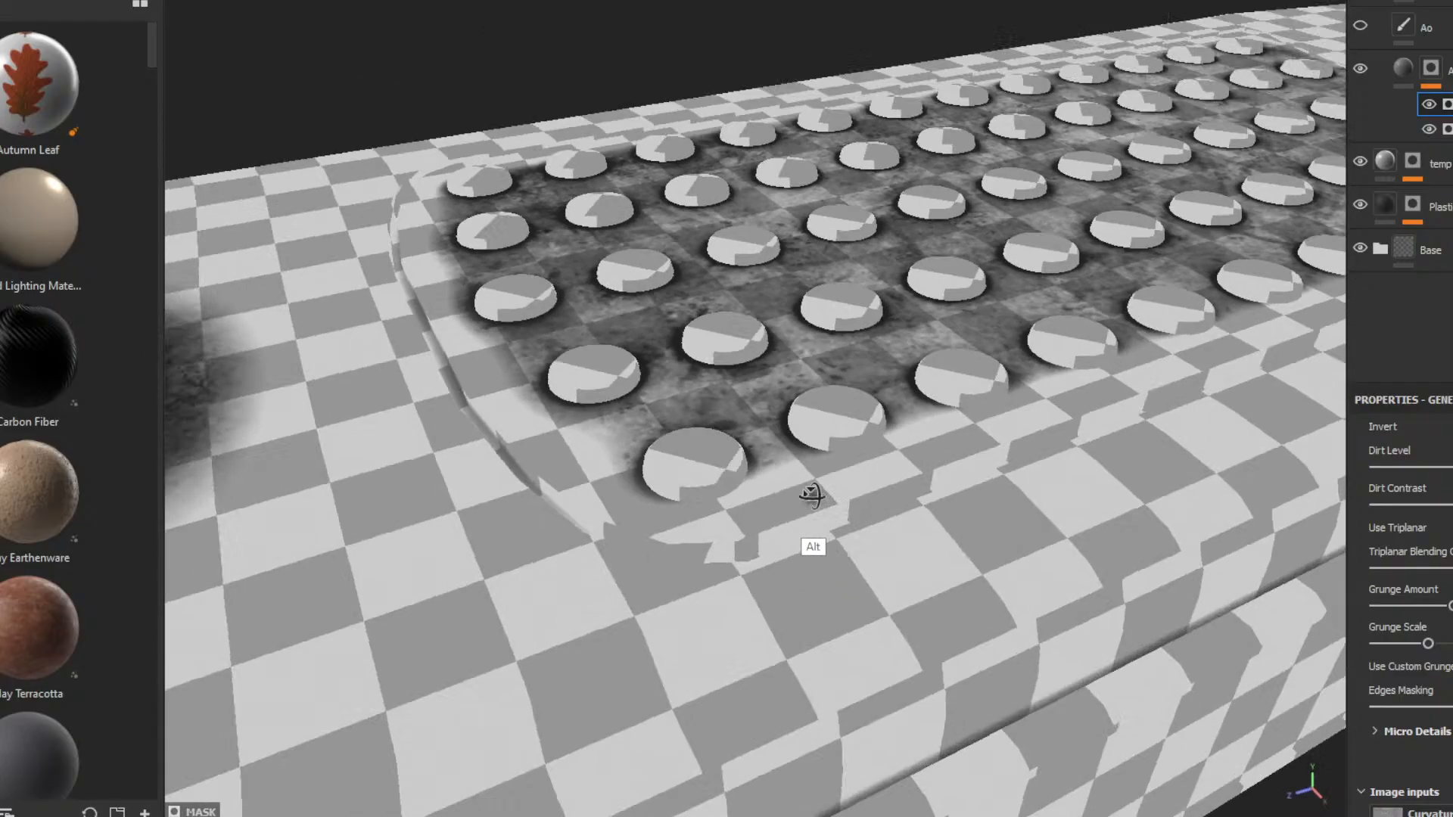
pyautogui.keyDown('alt'); pyautogui.moveTo(811, 493); pyautogui.dragTo(953, 385); pyautogui.keyUp('alt')
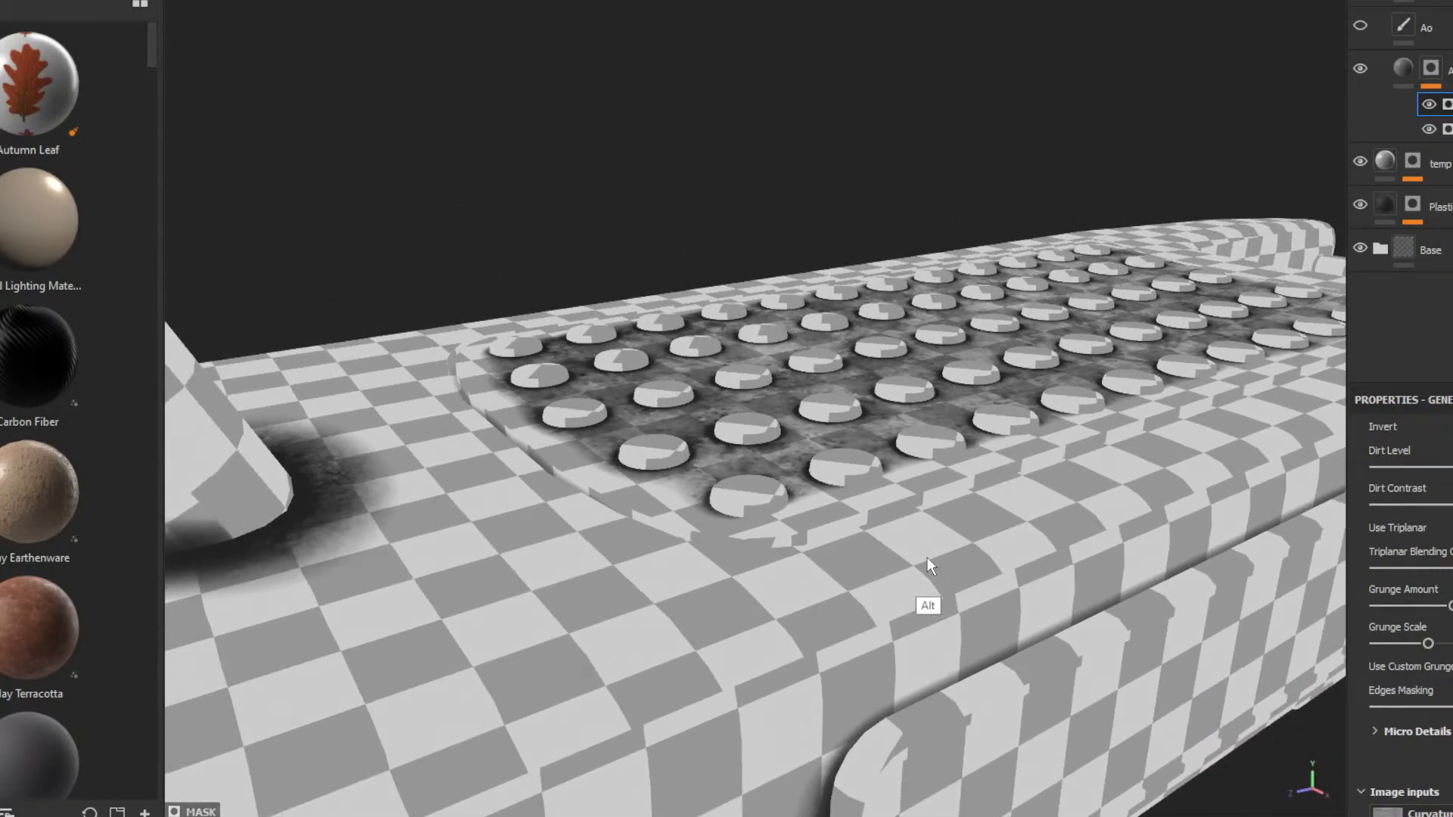
# - Limit the Ao fill's mask to the green body ID colour with a color selection on top of the stack, blended with the generators
pyautogui.keyDown('alt'); pyautogui.moveTo(929, 568); pyautogui.dragTo(945, 310); pyautogui.keyUp('alt')
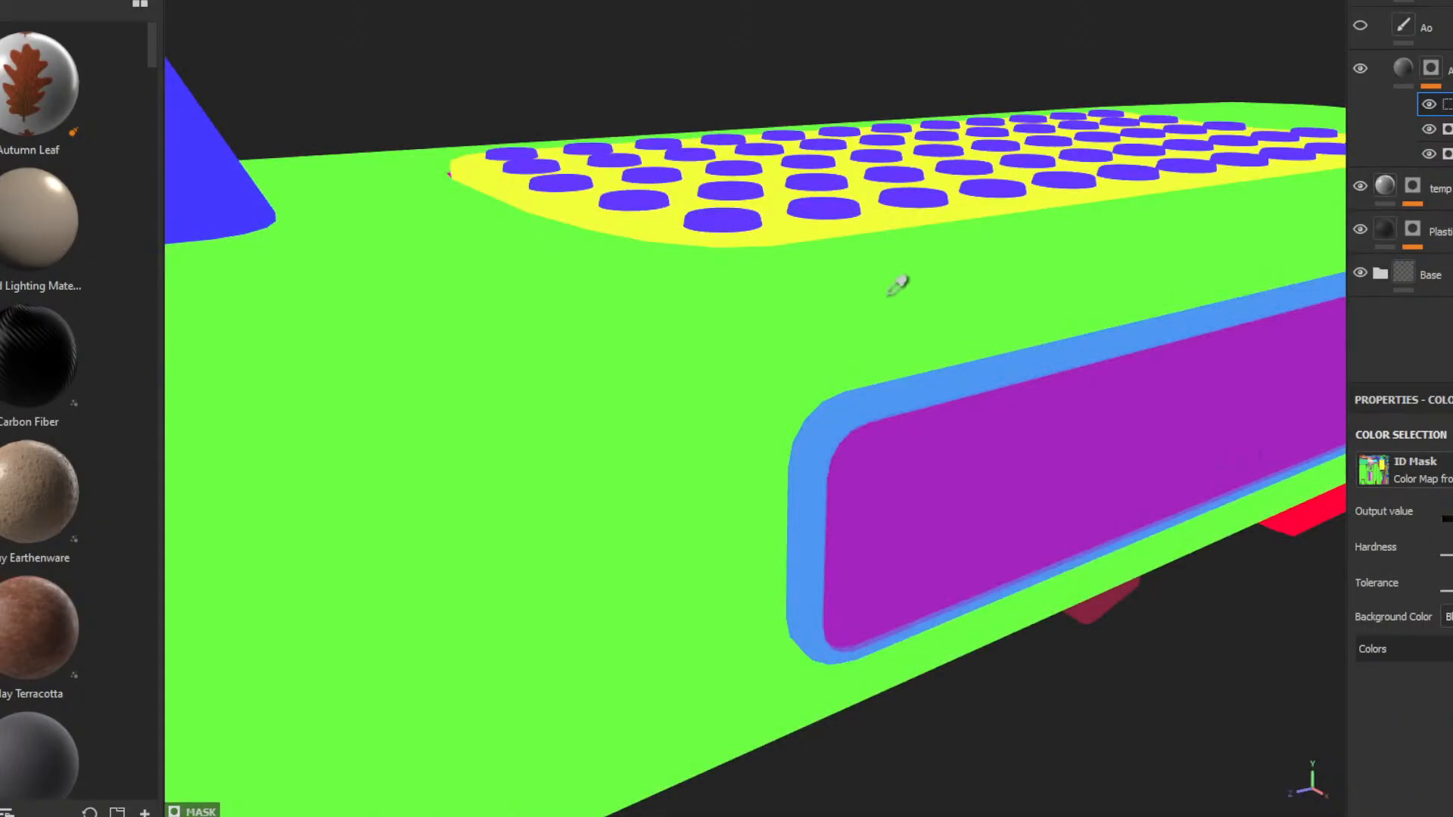
pyautogui.click(895, 282)
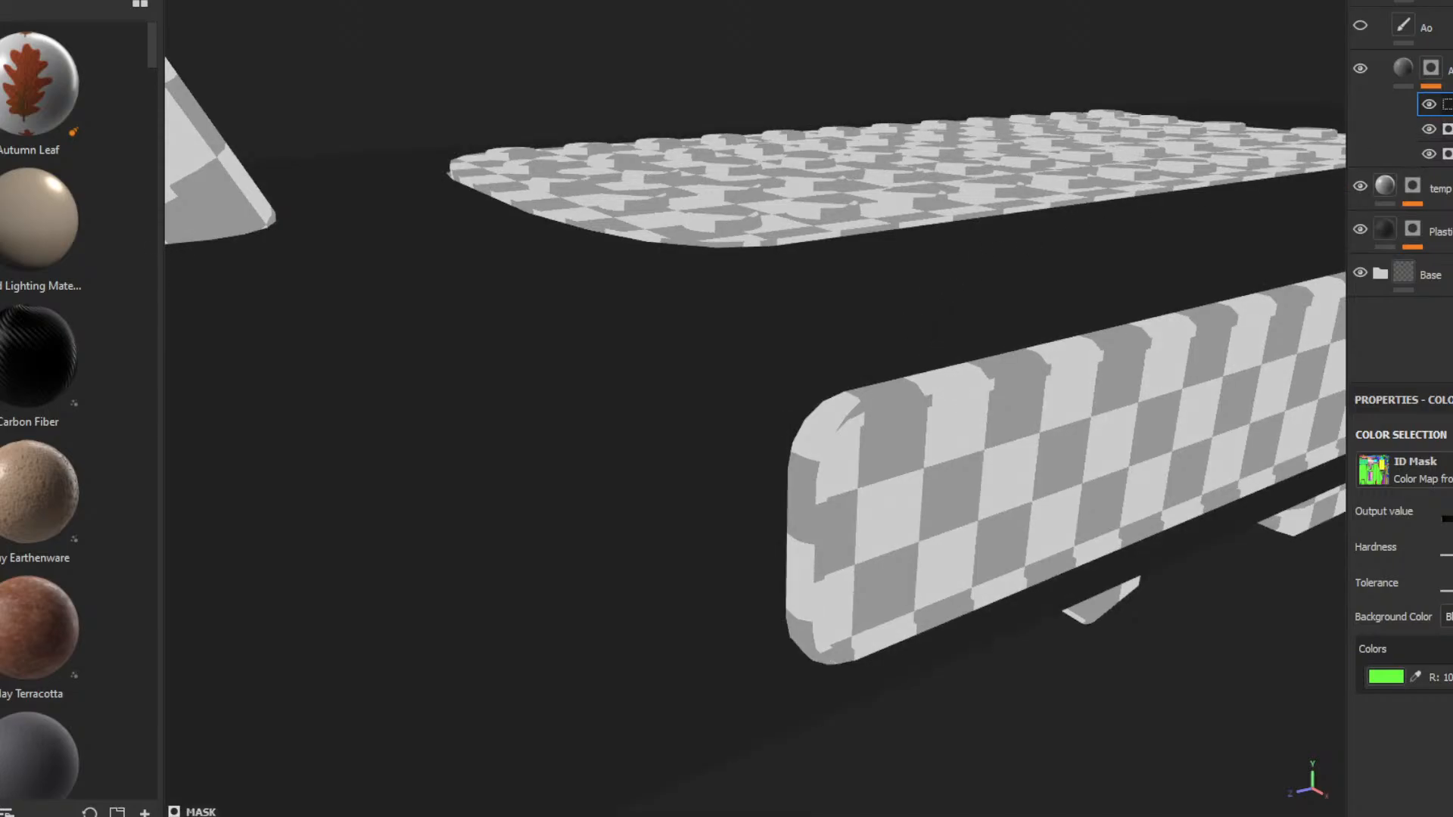
pyautogui.moveTo(1449, 104); pyautogui.dragTo(1449, 165)
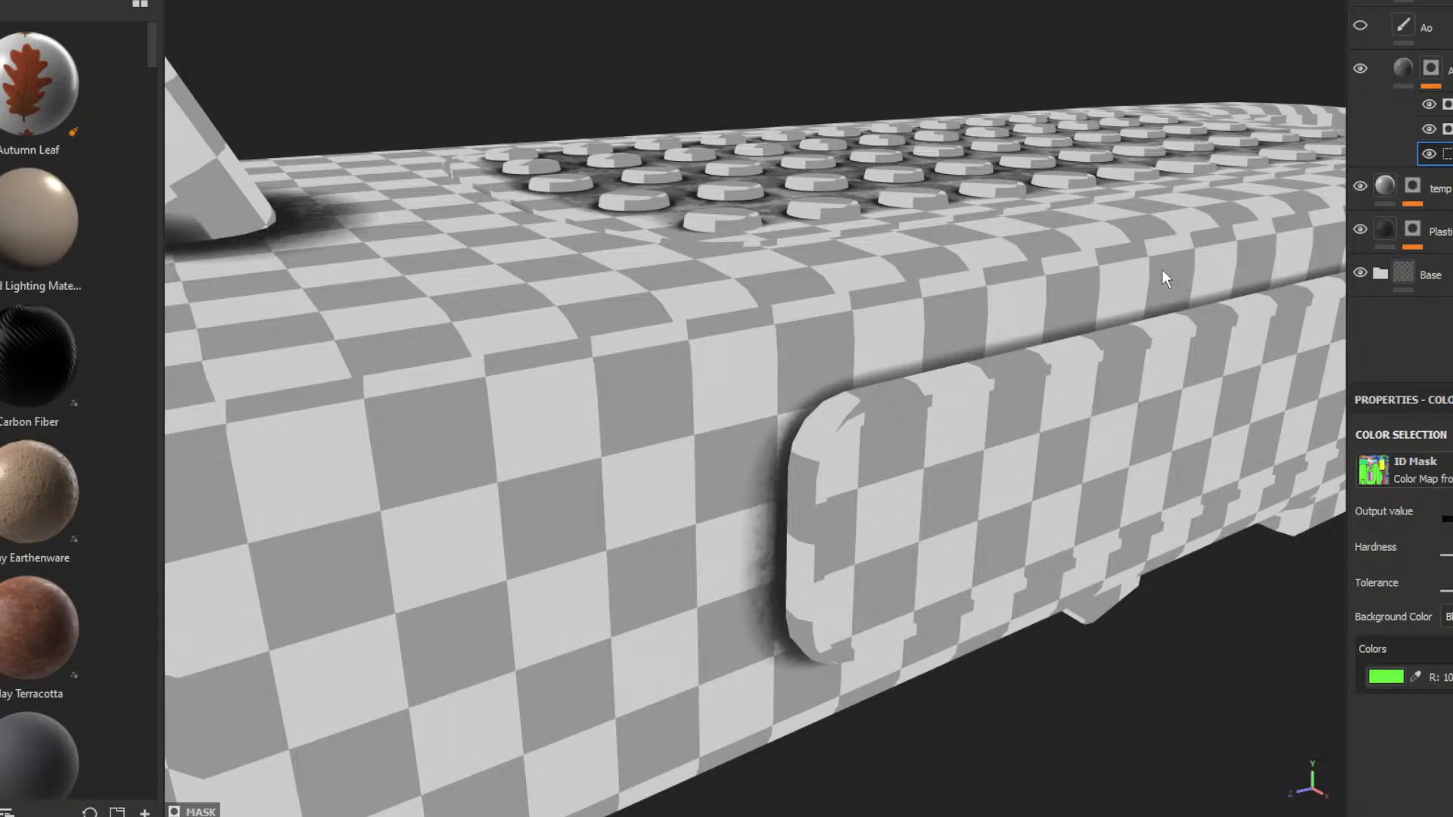
pyautogui.keyDown('alt'); pyautogui.moveTo(1081, 266); pyautogui.dragTo(1083, 322); pyautogui.keyUp('alt')
pyautogui.moveTo(1449, 106); pyautogui.dragTo(1449, 96)
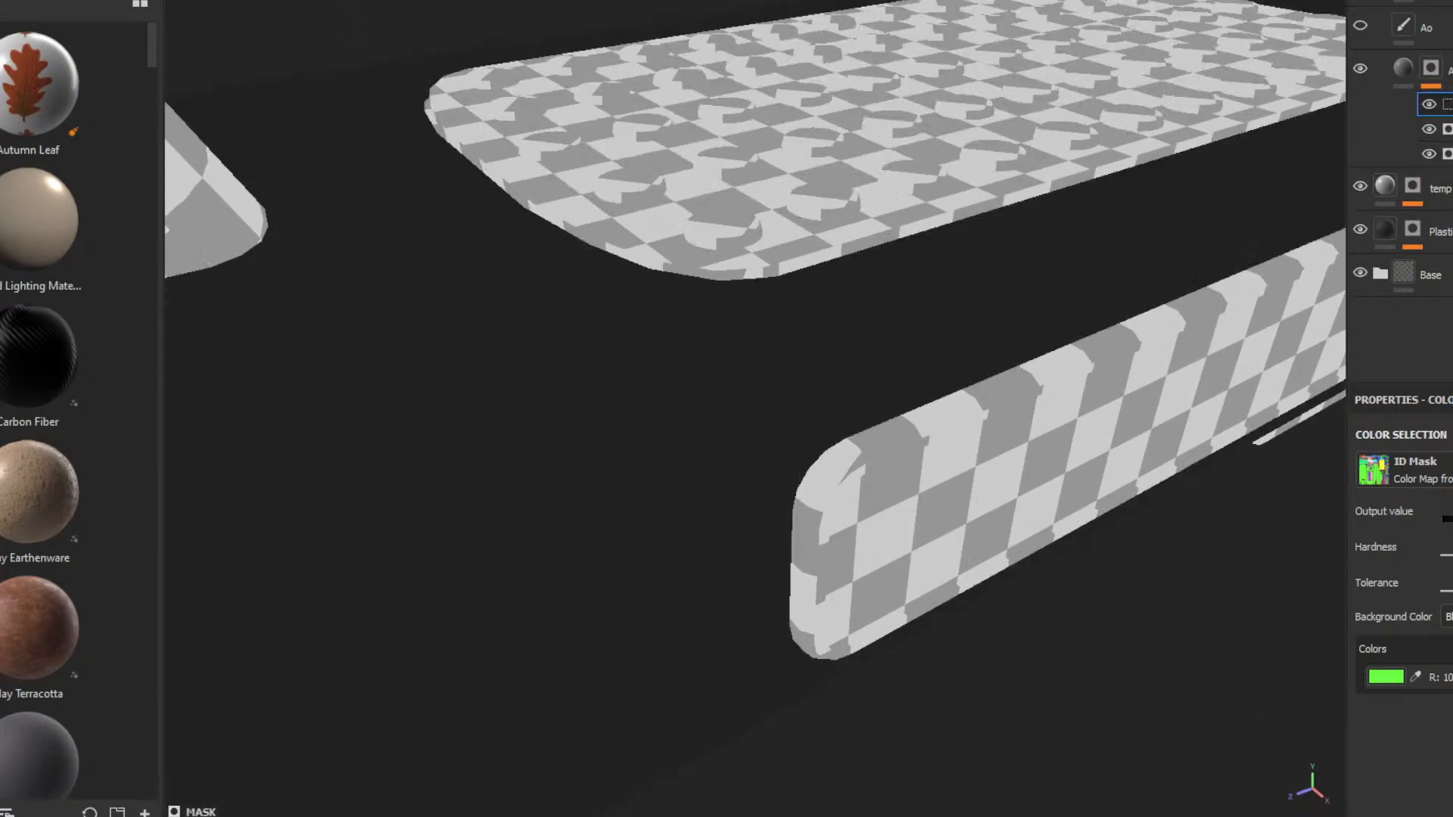
pyautogui.click(1449, 182)
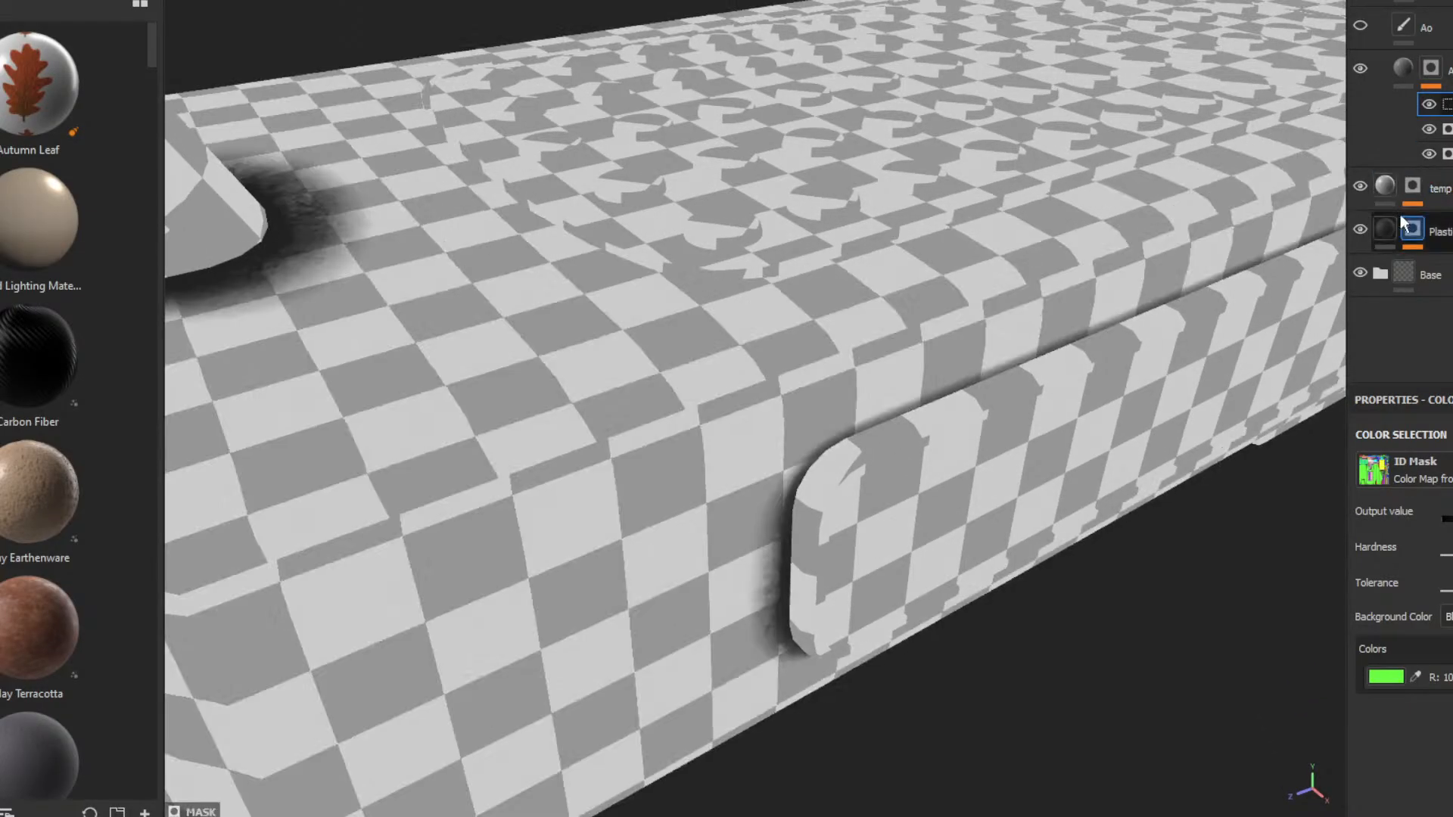
# - Compare the deck grip occlusion with the color selection off and on, and inspect the rear of the deck
pyautogui.keyDown('alt'); pyautogui.moveTo(1107, 306); pyautogui.dragTo(938, 341); pyautogui.keyUp('alt')
pyautogui.click(1428, 105)
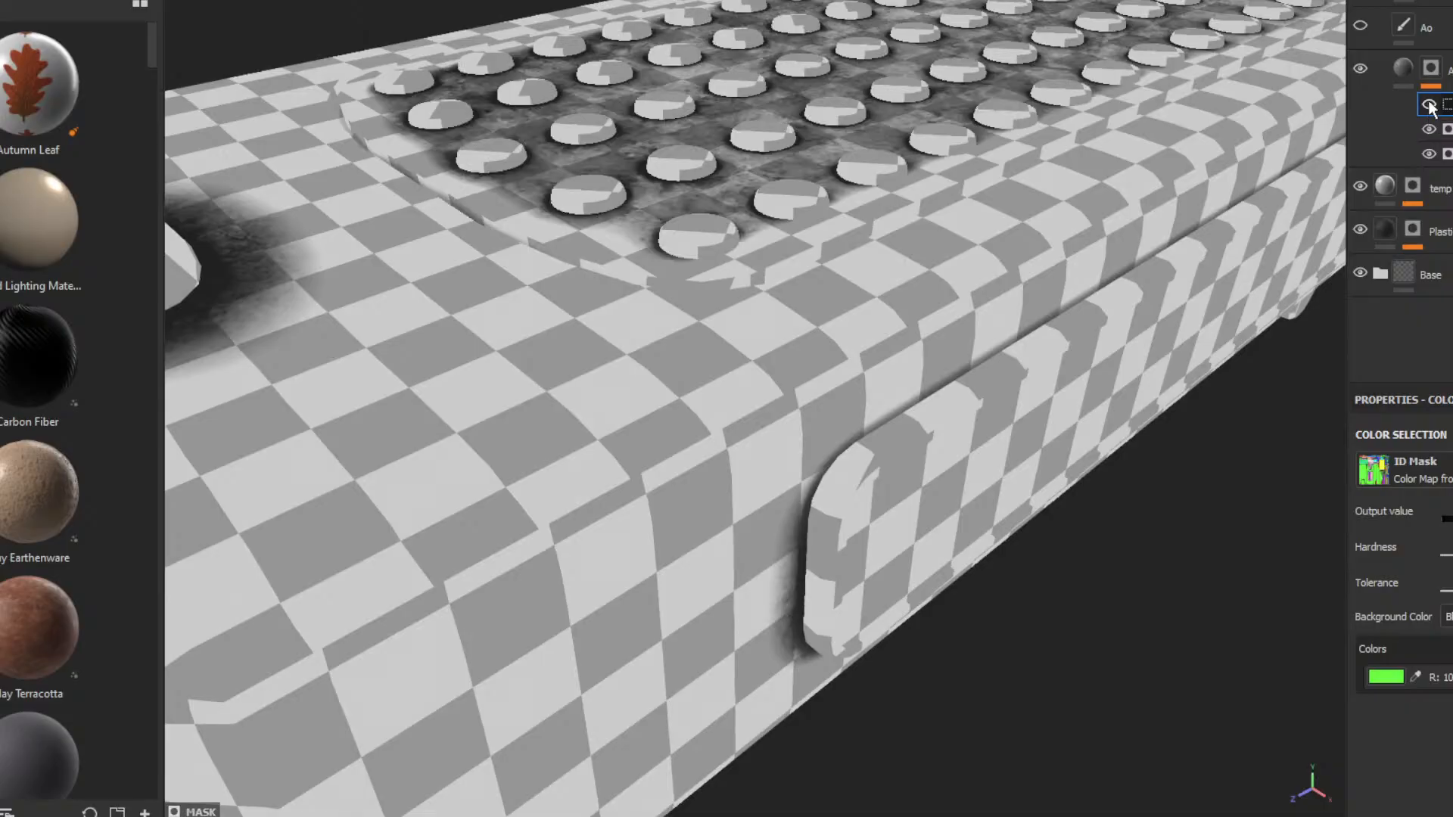
pyautogui.click(1430, 106)
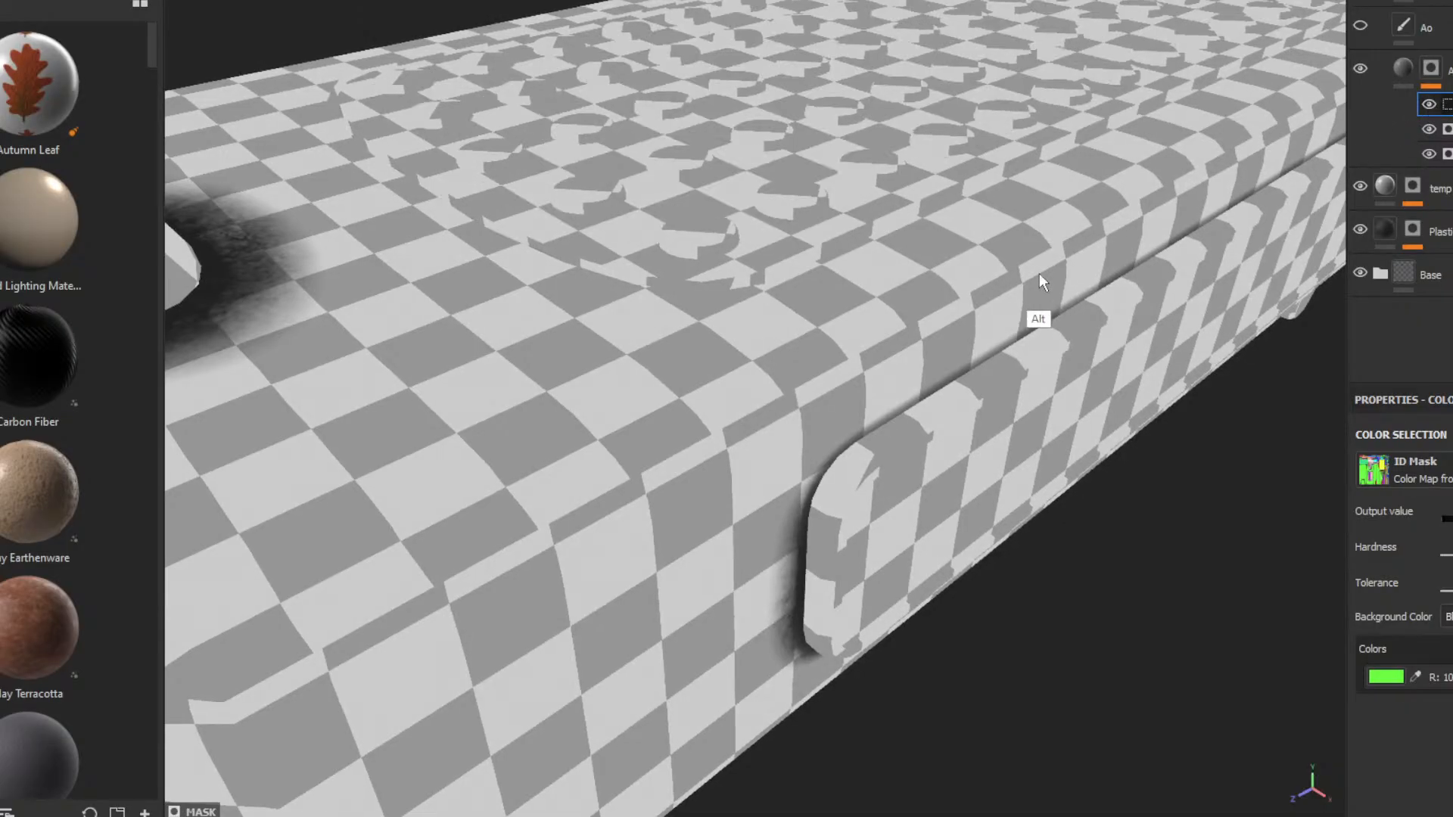
pyautogui.keyDown('alt'); pyautogui.moveTo(1038, 285); pyautogui.dragTo(762, 432); pyautogui.keyUp('alt')
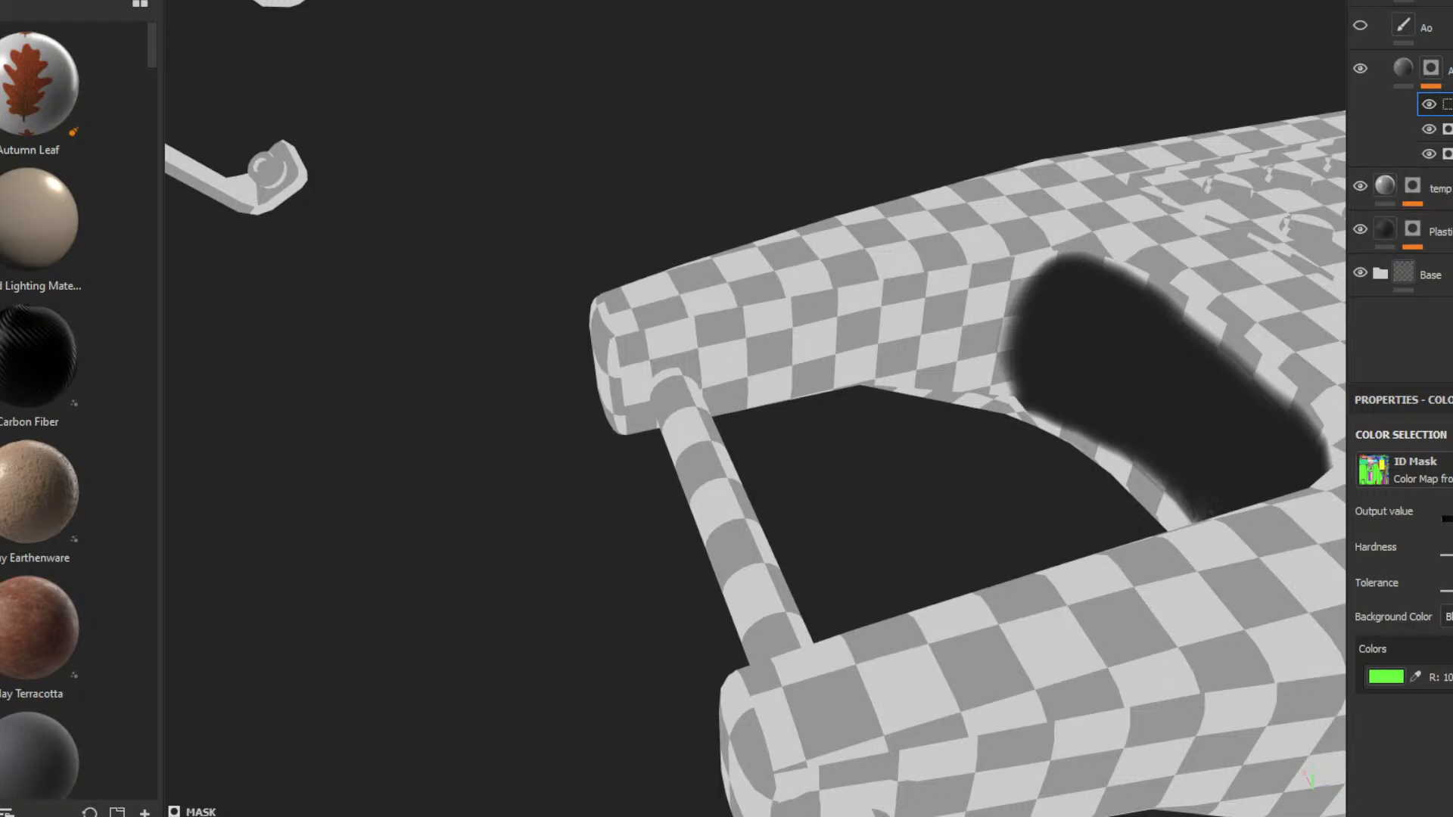
# - Add a paint effect to the Ao fill's mask and undo a test stroke along the rear fork
pyautogui.click(1449, 68)
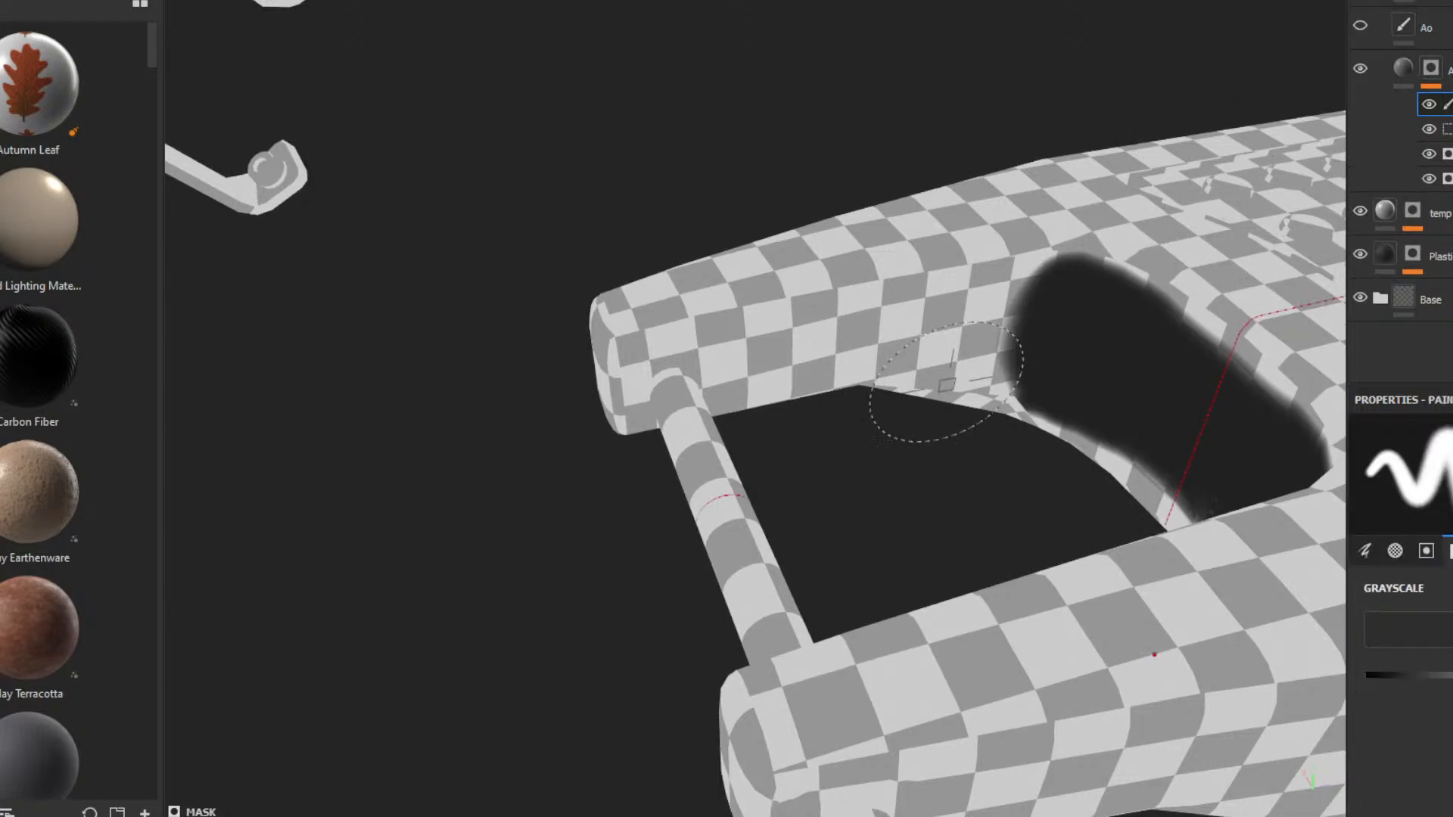
pyautogui.moveTo(740, 340)
pyautogui.mouseDown()
pyautogui.moveTo(681, 326)
pyautogui.moveTo(658, 529)
pyautogui.moveTo(961, 292)
pyautogui.moveTo(1205, 295)
pyautogui.moveTo(1087, 321)
pyautogui.moveTo(1128, 446)
pyautogui.mouseUp()
pyautogui.hotkey('ctrl', 'z')
# - Set the mask brush's alpha to Dirt Cloudy
pyautogui.click(1374, 557)
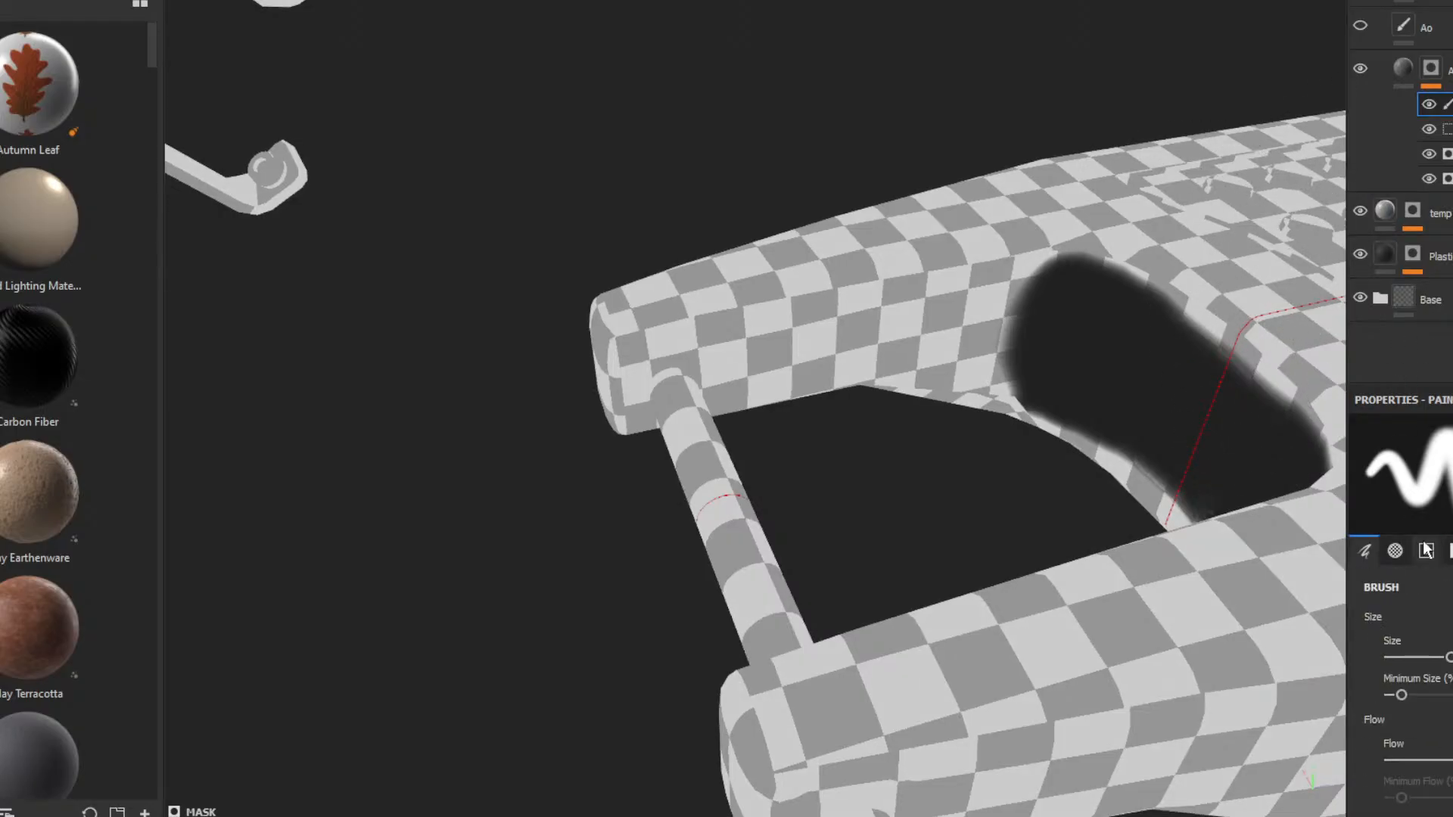
pyautogui.click(1394, 551)
pyautogui.click(1413, 624)
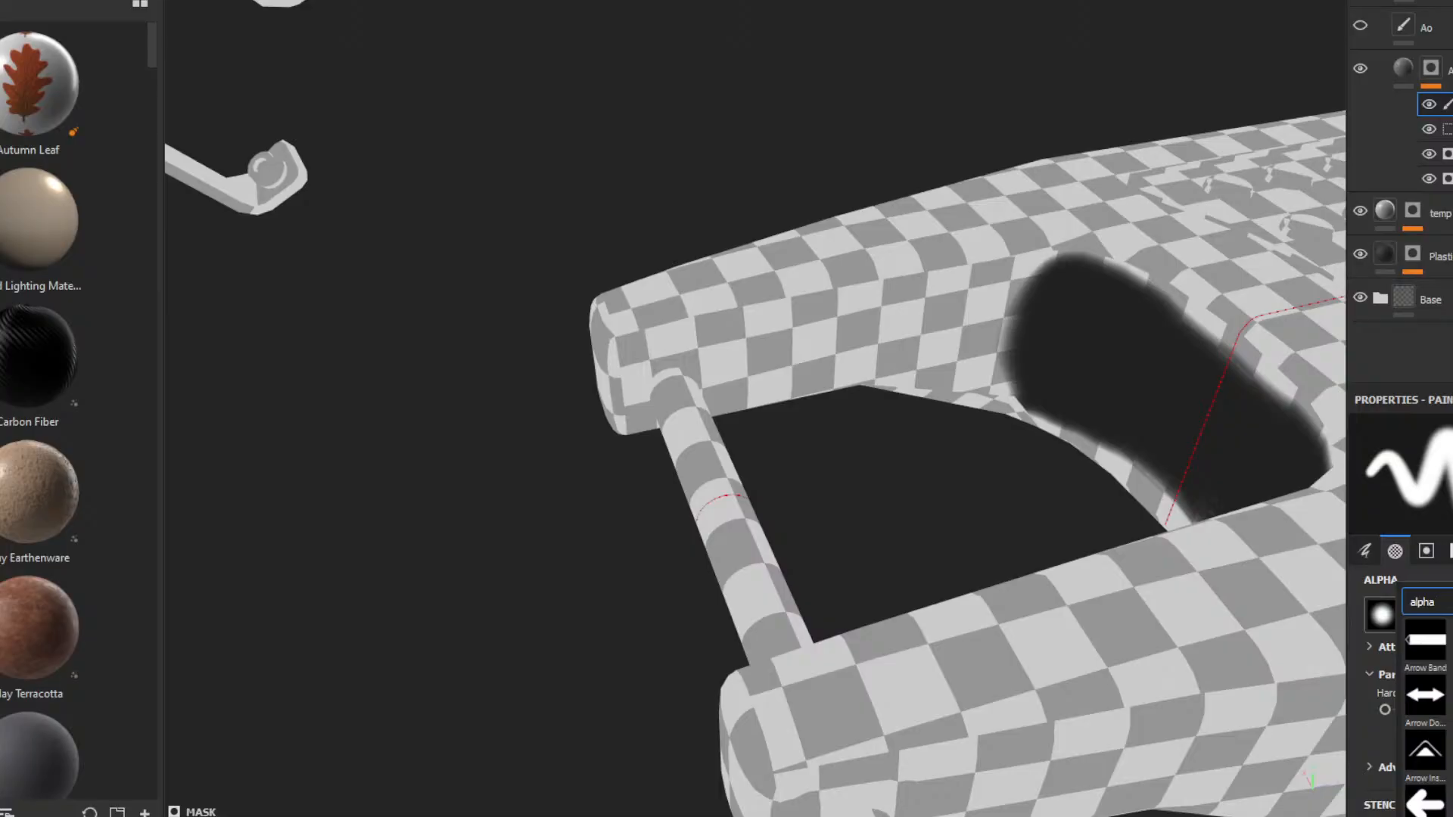
pyautogui.scroll(-10, 1426, 711)
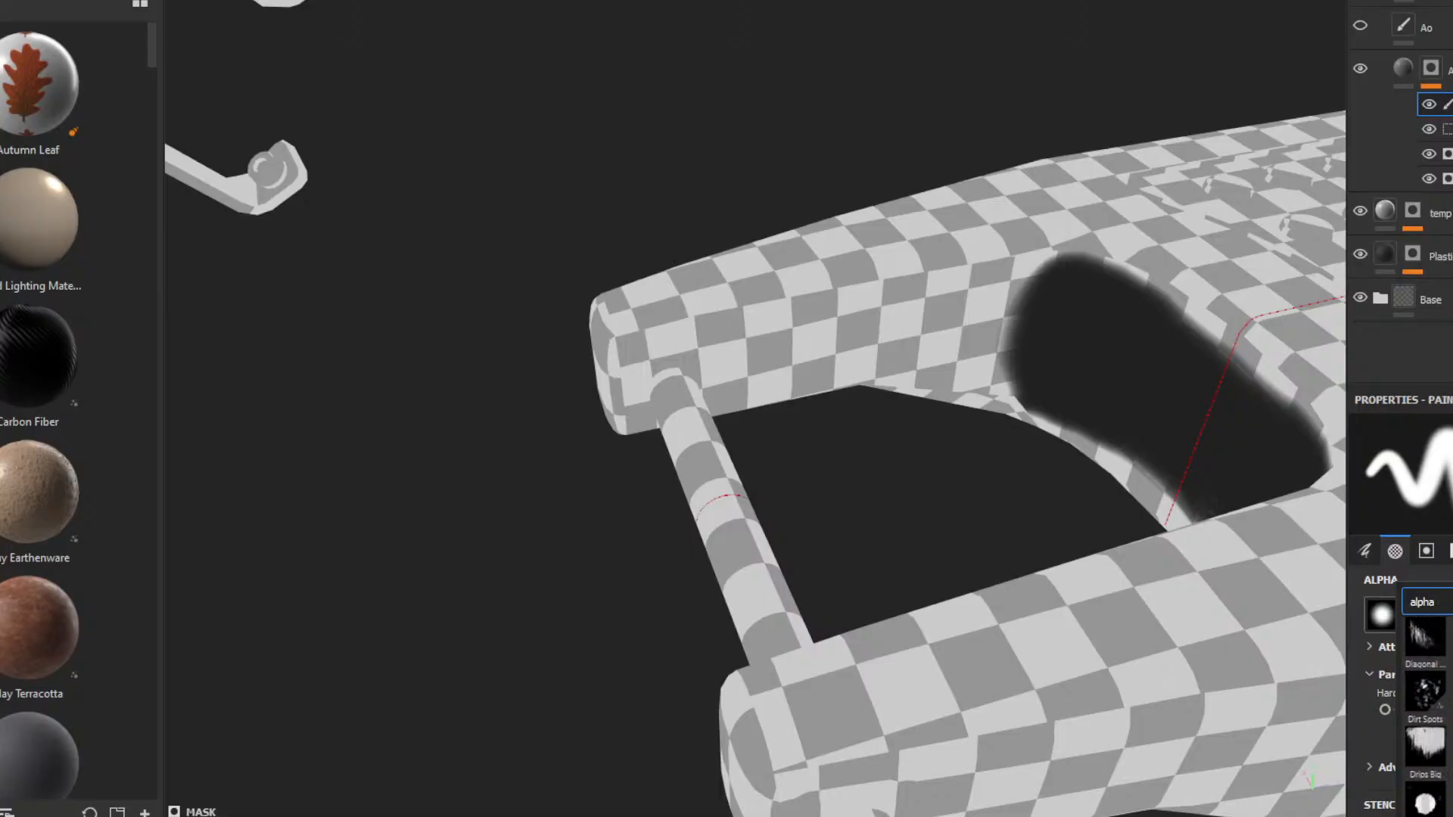
pyautogui.scroll(-5, 1426, 681)
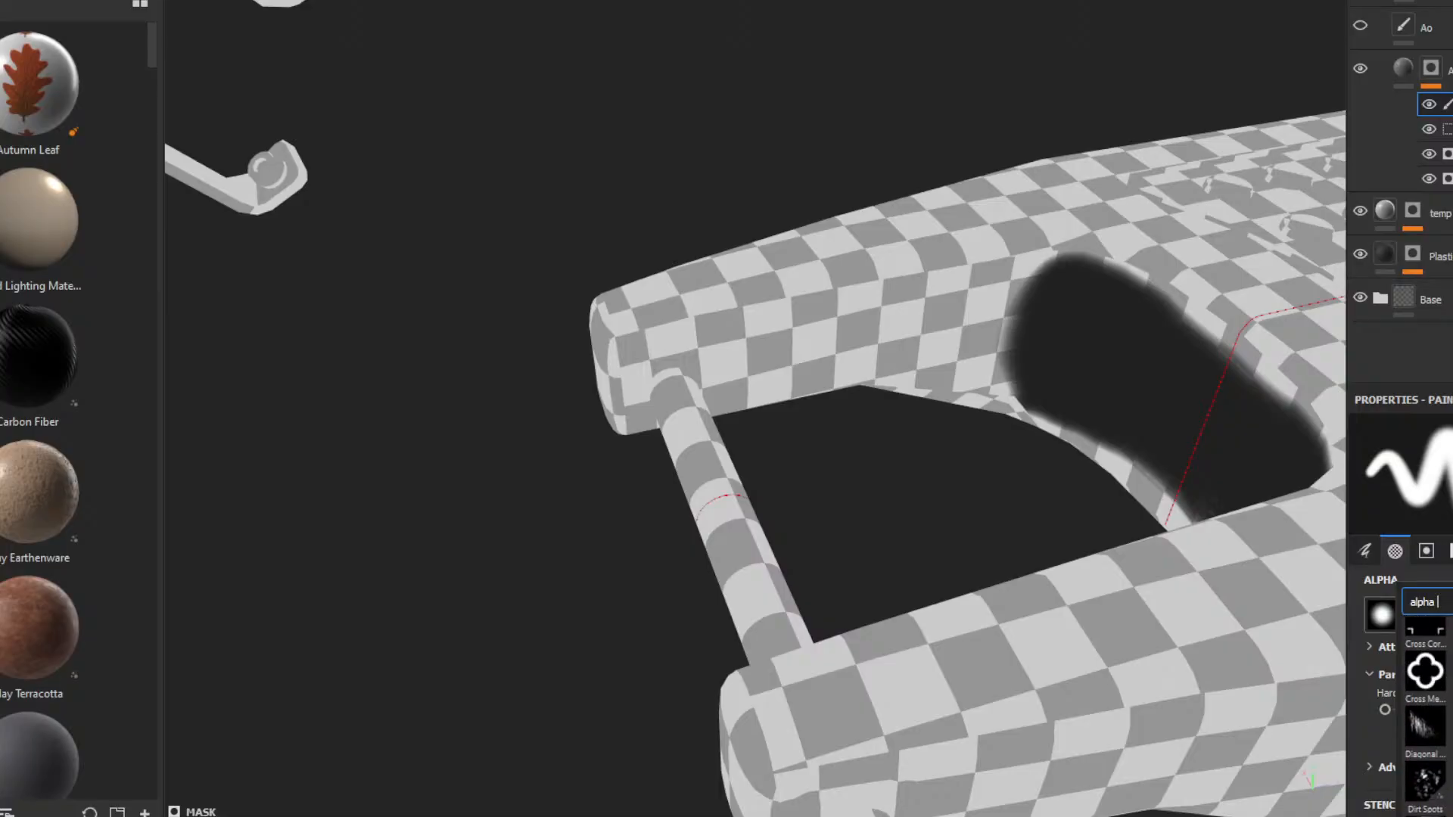
pyautogui.click(1422, 672)
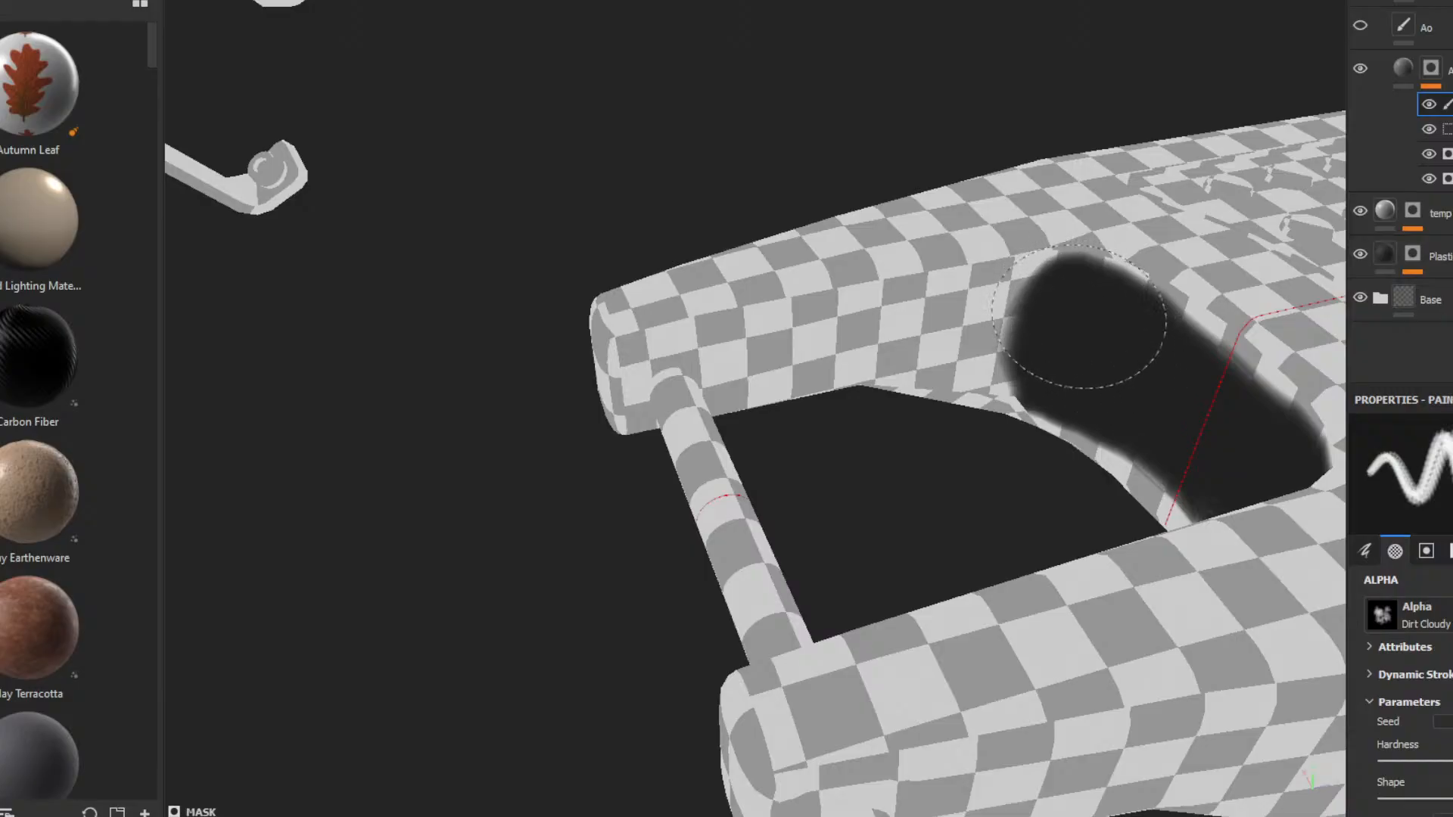
# - Paint black in the mask over the rear cutout's inner wall to erase the heavy occlusion there
pyautogui.scroll(-8, 1407, 666)
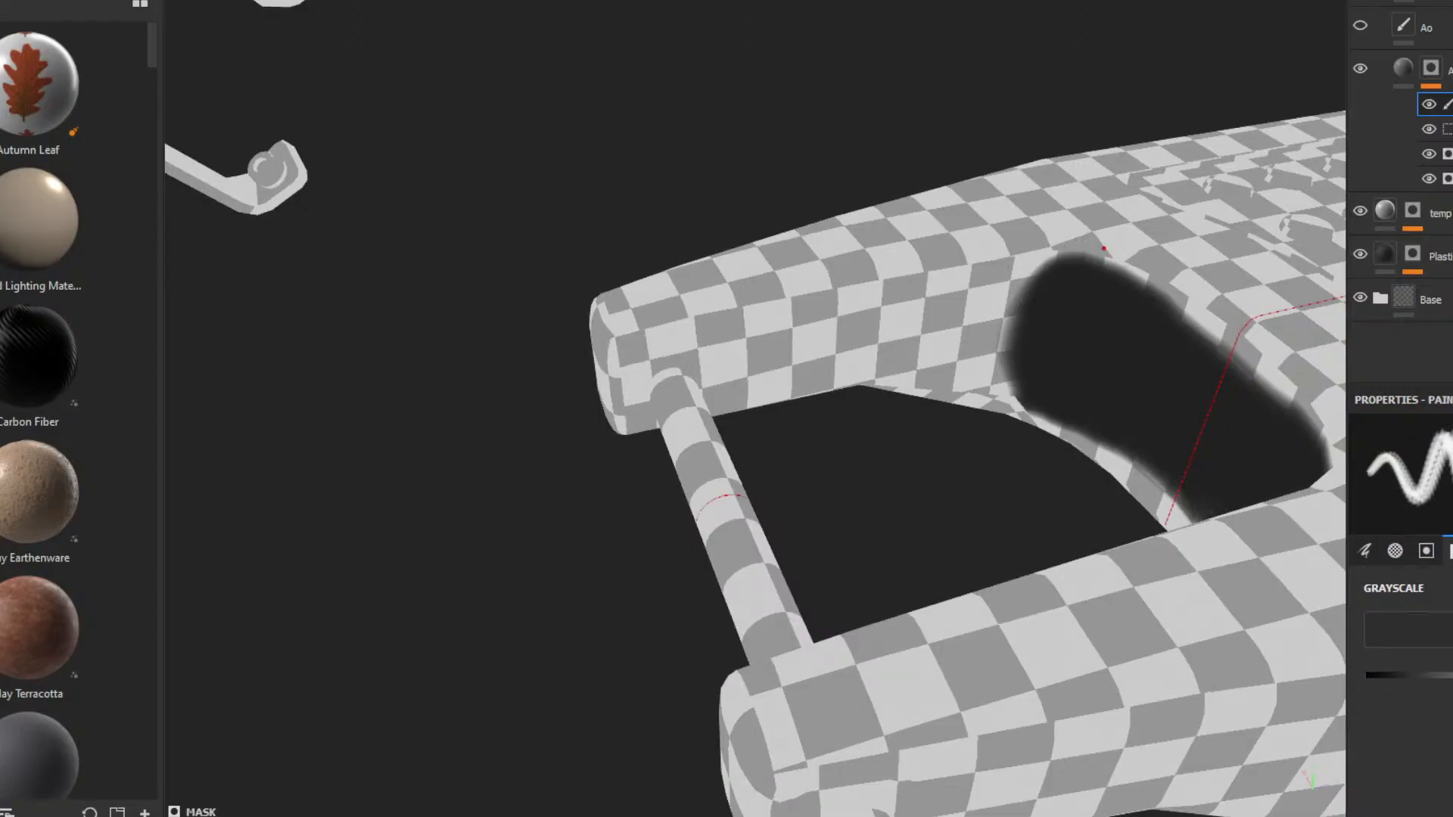
pyautogui.moveTo(1098, 312)
pyautogui.mouseDown()
pyautogui.moveTo(1220, 413)
pyautogui.moveTo(1059, 333)
pyautogui.moveTo(1033, 359)
pyautogui.moveTo(1105, 439)
pyautogui.moveTo(1075, 424)
pyautogui.moveTo(1143, 454)
pyautogui.moveTo(1223, 368)
pyautogui.mouseUp()
pyautogui.moveTo(1053, 342)
pyautogui.mouseDown()
pyautogui.moveTo(1075, 298)
pyautogui.moveTo(1139, 311)
pyautogui.mouseUp()
# - Shrink the brush and paint dirt occlusion around both ends of the rear axle where it meets the fork arms
pyautogui.keyDown('alt'); pyautogui.moveTo(1025, 304); pyautogui.dragTo(806, 41); pyautogui.keyUp('alt')
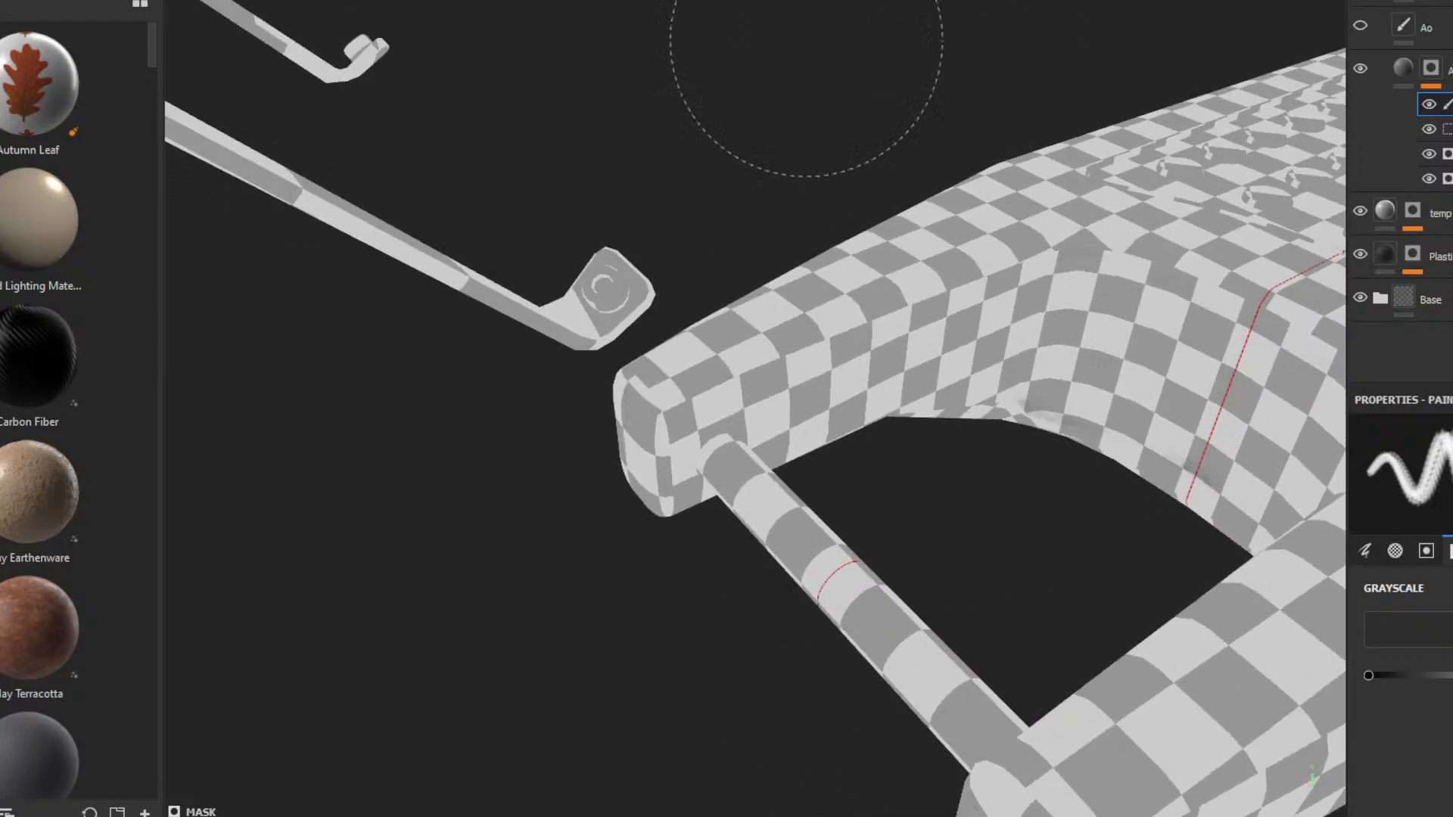
pyautogui.press('[')
pyautogui.press('[')
pyautogui.press('[')
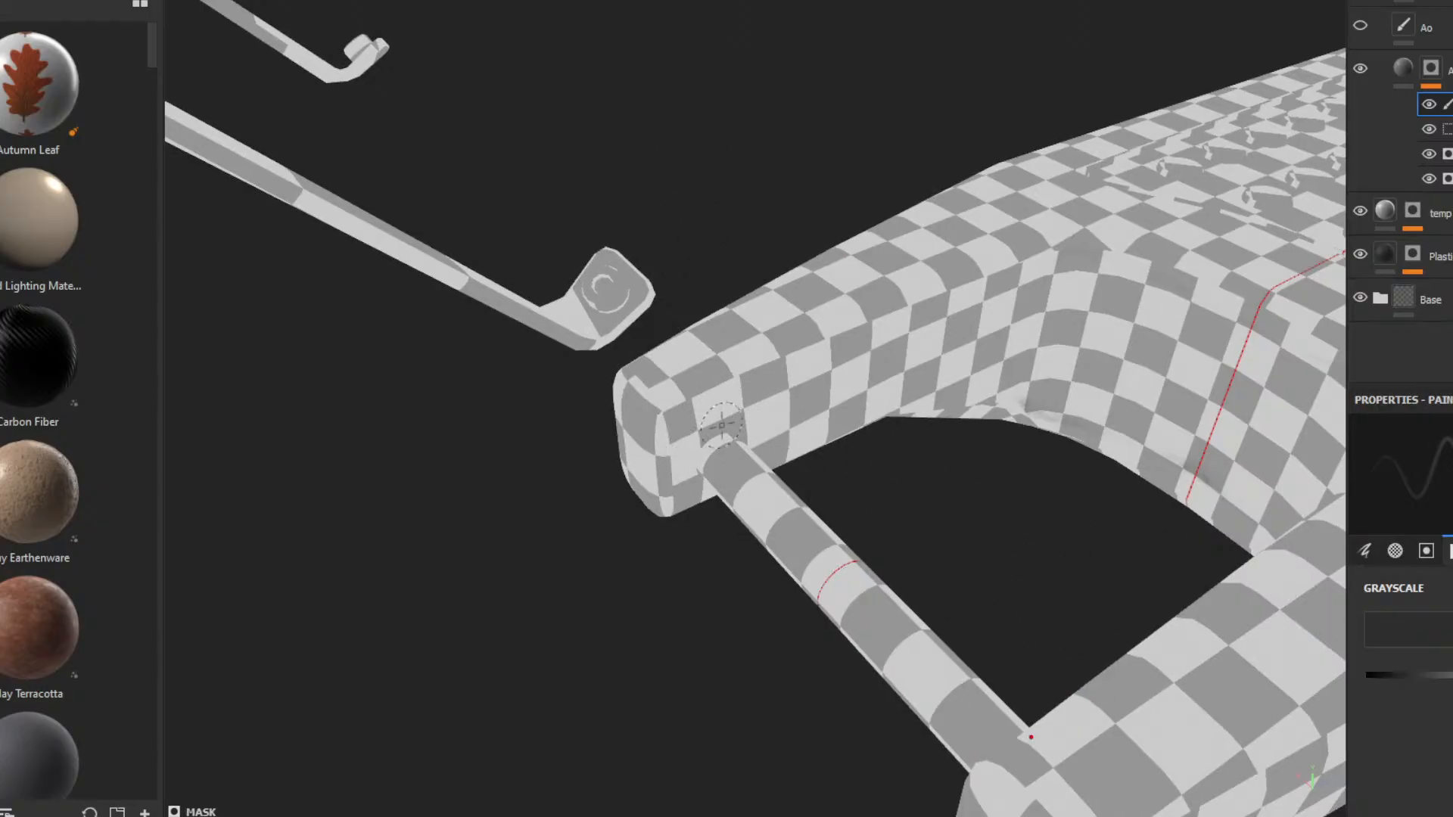
pyautogui.keyDown('alt'); pyautogui.moveTo(837, 499); pyautogui.dragTo(687, 428); pyautogui.keyUp('alt')
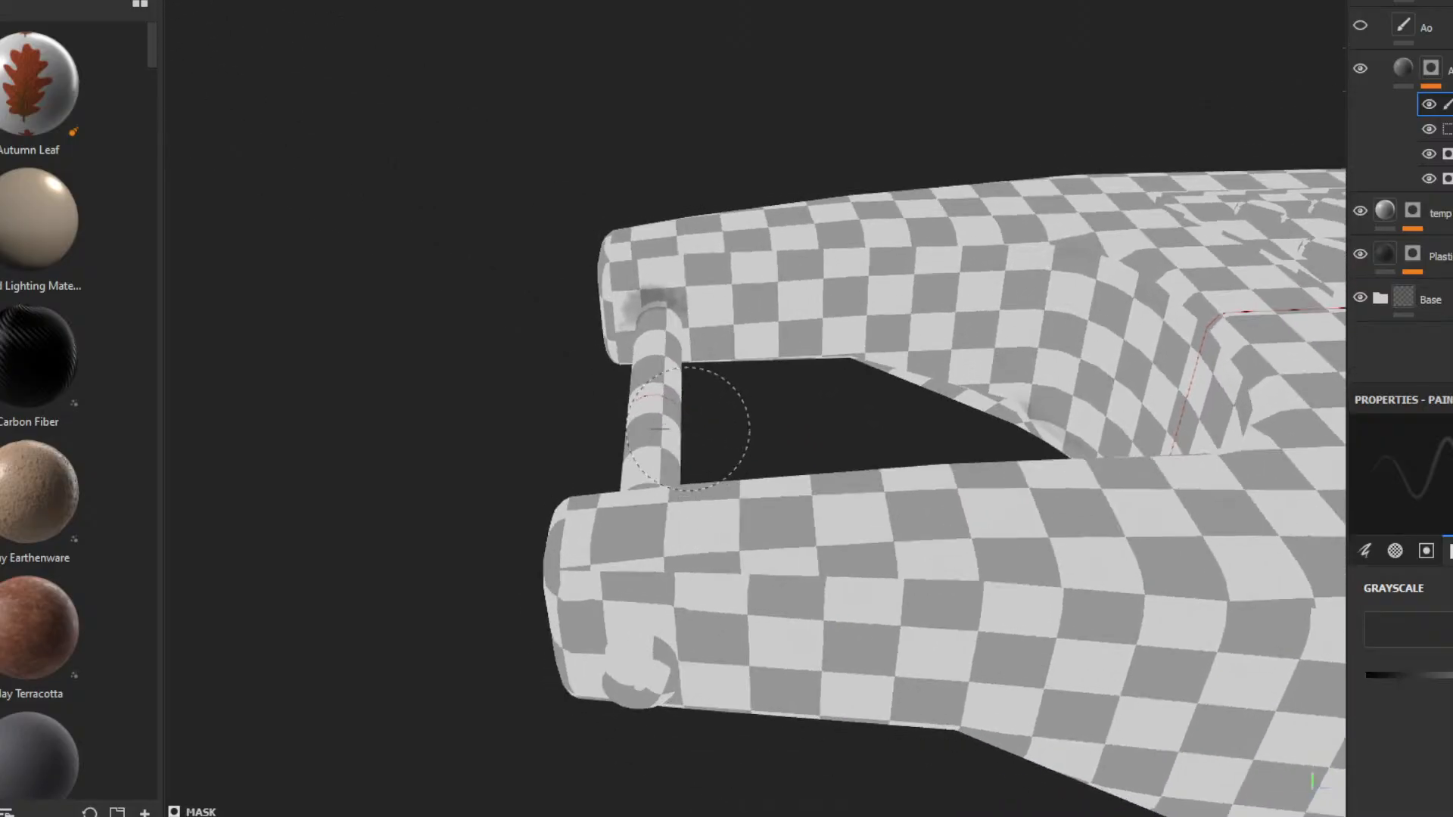
pyautogui.keyDown('alt'); pyautogui.moveTo(691, 380); pyautogui.dragTo(625, 605, button='right'); pyautogui.keyUp('alt')
pyautogui.moveTo(448, 300)
pyautogui.mouseDown()
pyautogui.moveTo(469, 352)
pyautogui.moveTo(409, 337)
pyautogui.moveTo(397, 314)
pyautogui.mouseUp()
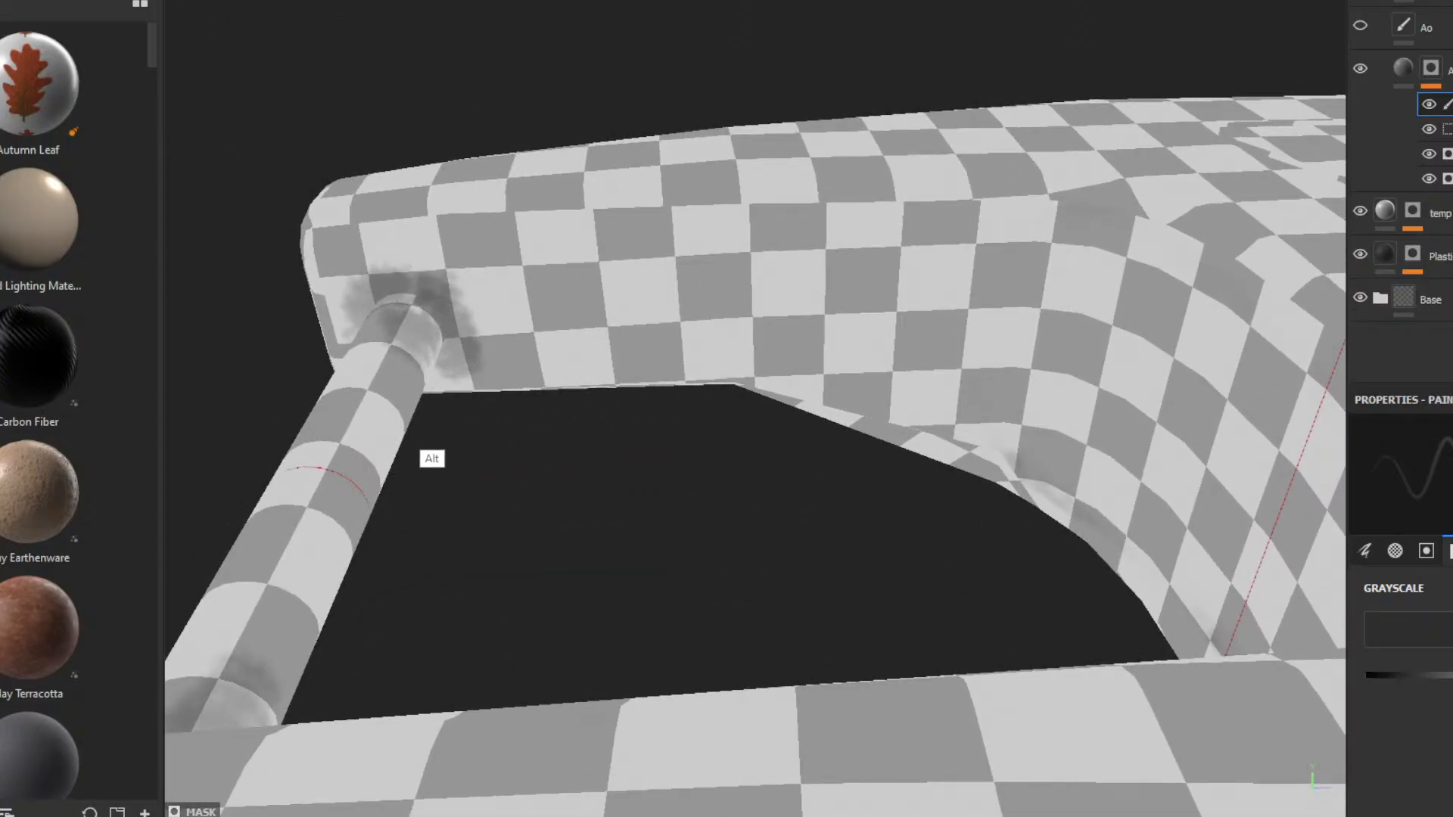
pyautogui.moveTo(431, 420)
pyautogui.keyDown('alt'); pyautogui.mouseDown()
pyautogui.moveTo(728, 289)
pyautogui.moveTo(691, 243)
pyautogui.moveTo(617, 215)
pyautogui.moveTo(627, 327)
pyautogui.moveTo(670, 326)
pyautogui.moveTo(626, 315)
pyautogui.moveTo(295, 344)
pyautogui.mouseUp(); pyautogui.keyUp('alt')
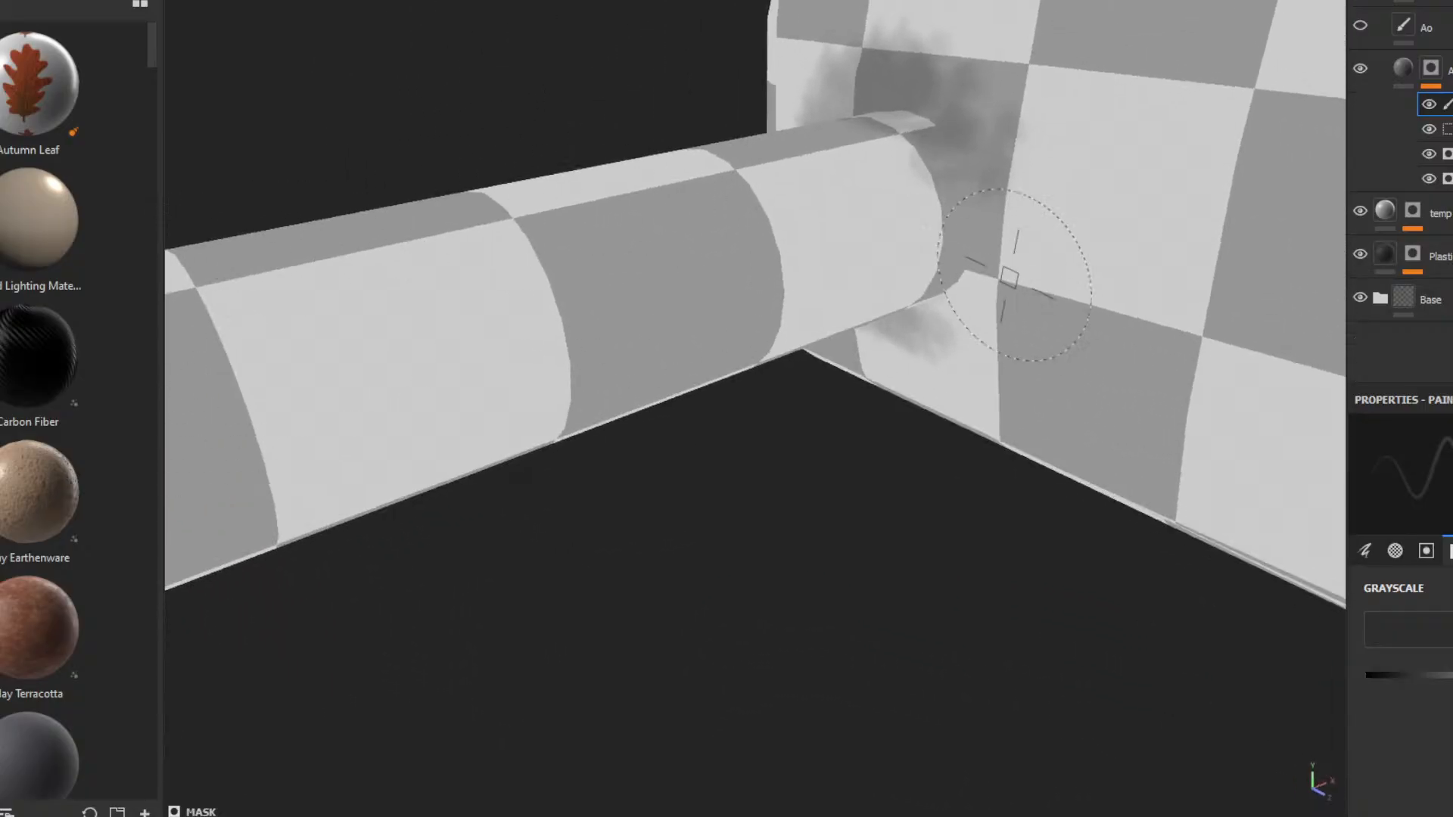
# - Try extra dirt strokes beside and above the rear axle joint and undo them
pyautogui.moveTo(1009, 277)
pyautogui.mouseDown()
pyautogui.moveTo(987, 227)
pyautogui.moveTo(972, 302)
pyautogui.moveTo(988, 242)
pyautogui.mouseUp()
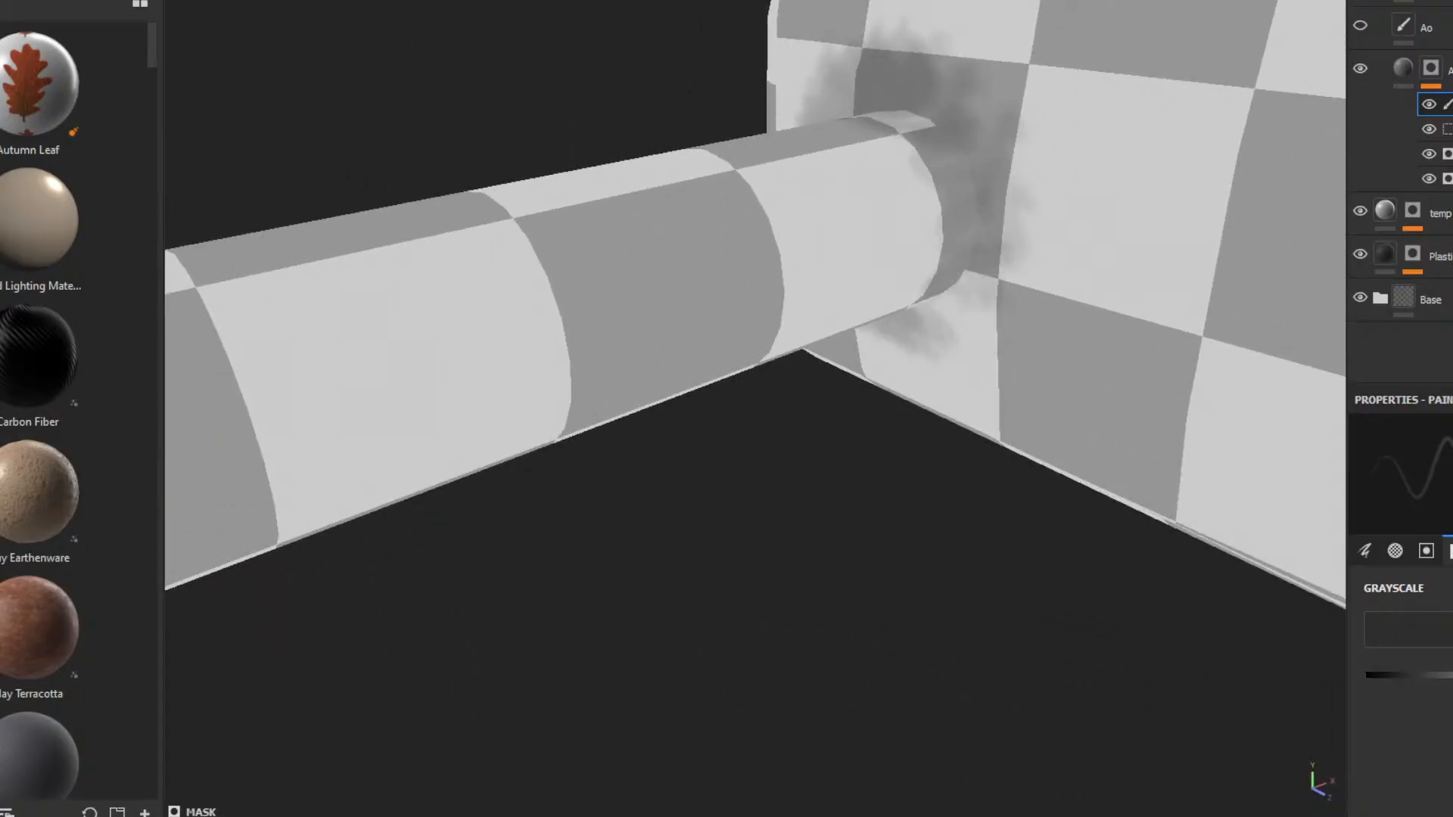
pyautogui.hotkey('ctrl', 'z')
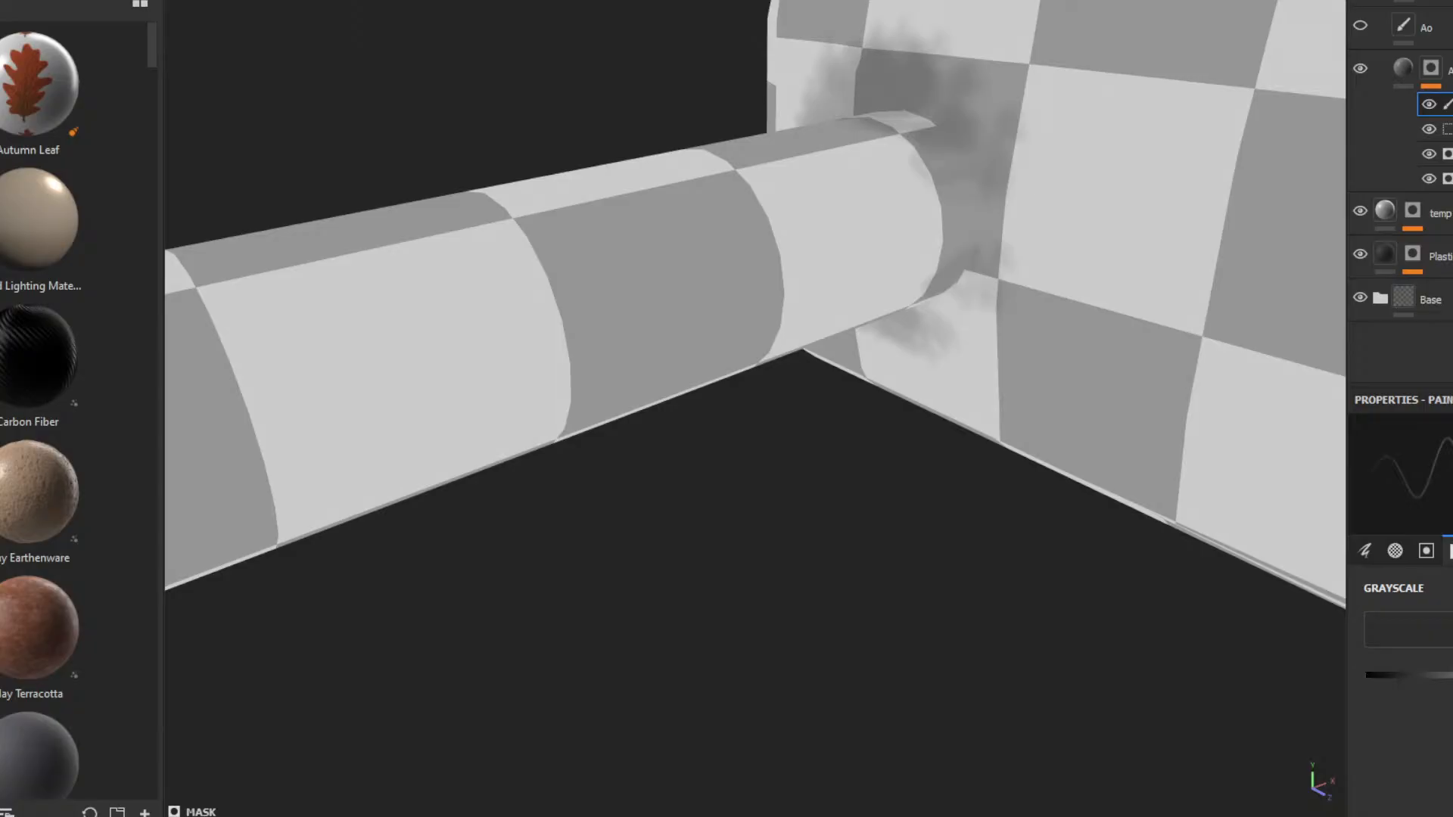
pyautogui.moveTo(915, 90)
pyautogui.mouseDown()
pyautogui.moveTo(965, 162)
pyautogui.moveTo(968, 199)
pyautogui.mouseUp()
pyautogui.hotkey('ctrl', 'z')
pyautogui.moveTo(938, 125); pyautogui.dragTo(980, 223)
pyautogui.hotkey('ctrl', 'z')
# - Darken the tight contact edge all around the rear axle joint using a very small brush
pyautogui.keyDown('alt'); pyautogui.moveTo(914, 382); pyautogui.dragTo(976, 246); pyautogui.keyUp('alt')
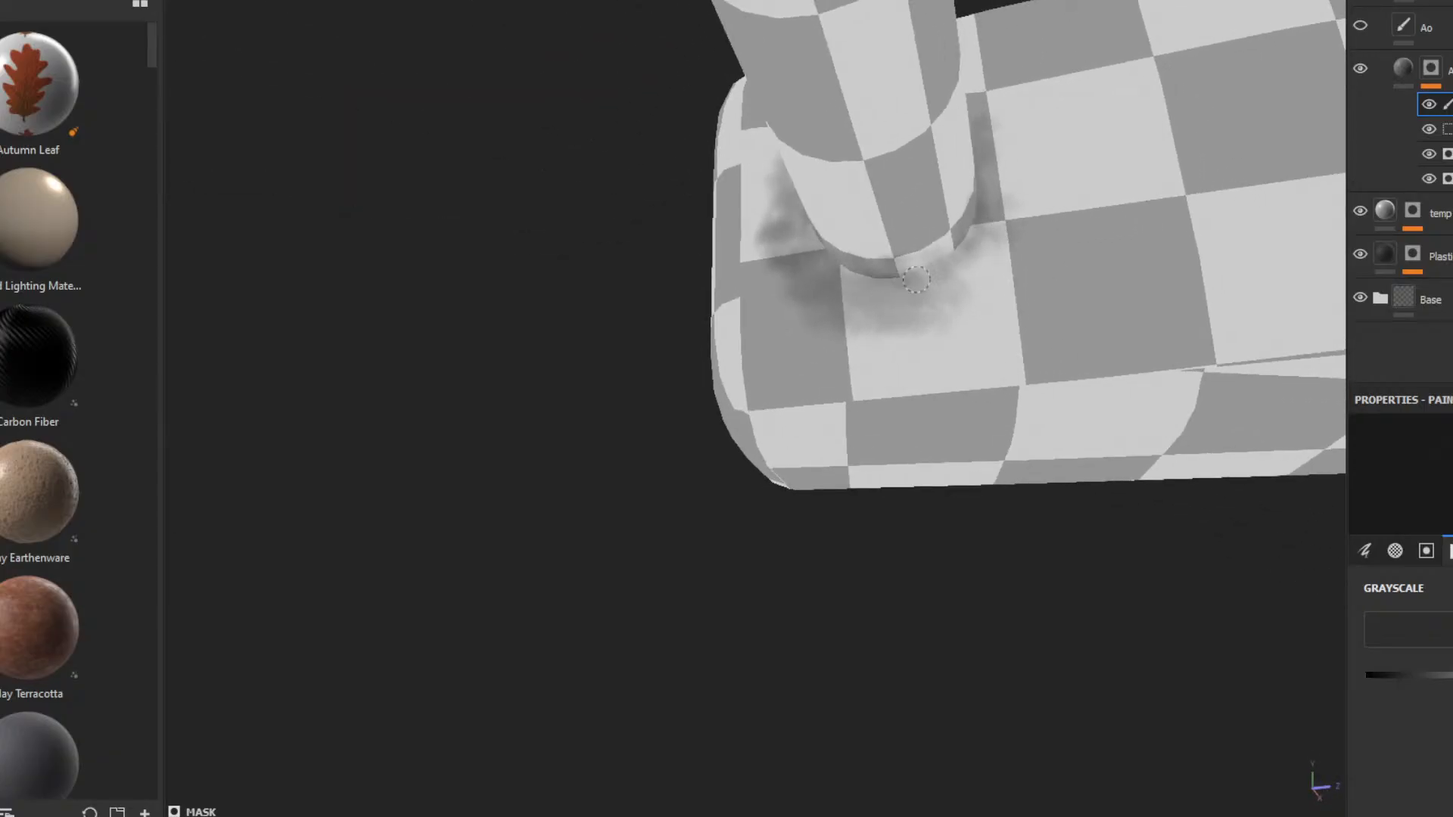
pyautogui.moveTo(859, 269)
pyautogui.keyDown('alt'); pyautogui.mouseDown()
pyautogui.moveTo(802, 295)
pyautogui.moveTo(838, 281)
pyautogui.mouseUp(); pyautogui.keyUp('alt')
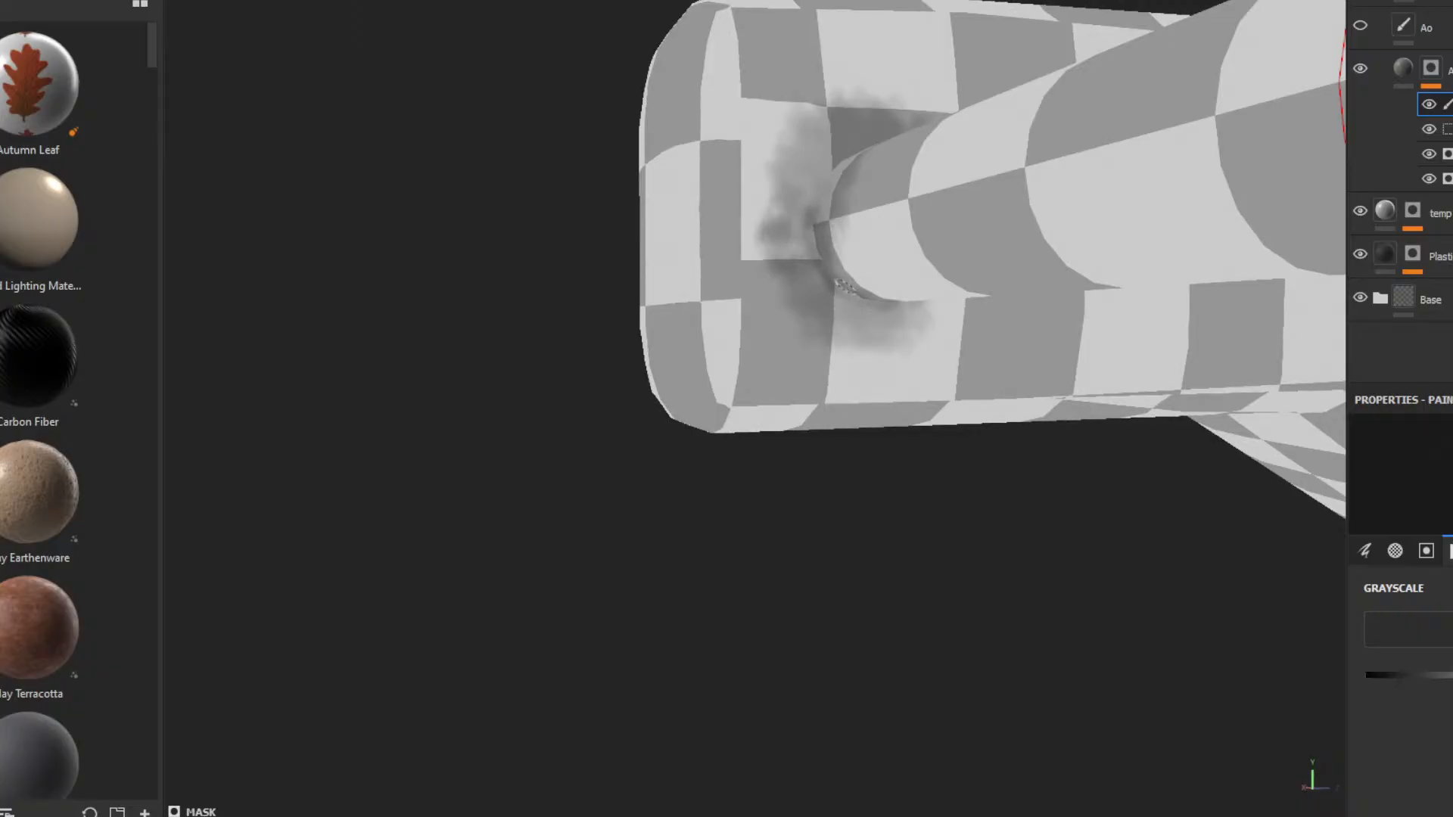
pyautogui.keyDown('alt'); pyautogui.moveTo(876, 306); pyautogui.dragTo(840, 229); pyautogui.keyUp('alt')
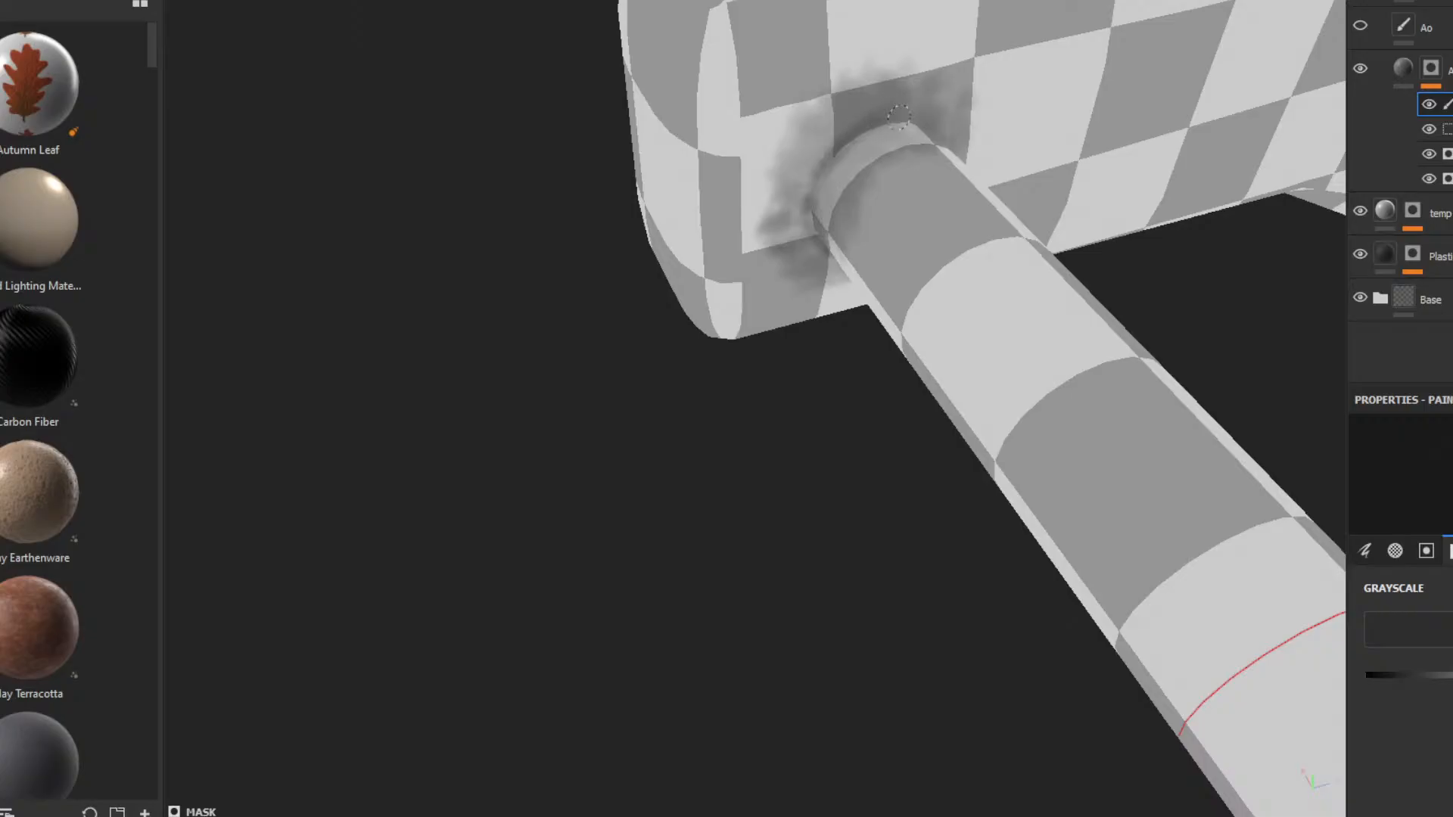
pyautogui.keyDown('alt'); pyautogui.moveTo(987, 134); pyautogui.dragTo(757, 128); pyautogui.keyUp('alt')
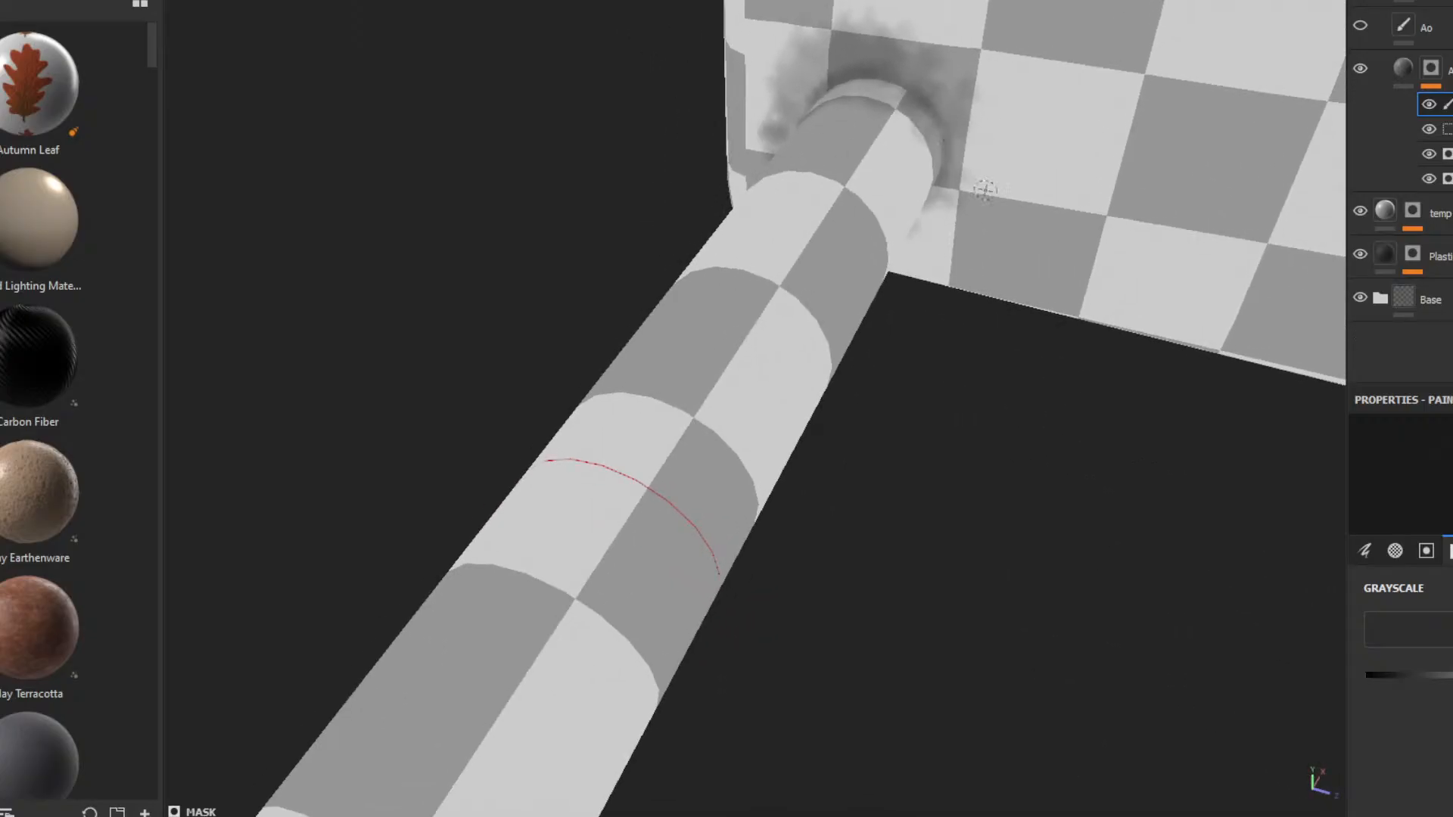
pyautogui.keyDown('alt'); pyautogui.moveTo(984, 190); pyautogui.dragTo(995, 246); pyautogui.keyUp('alt')
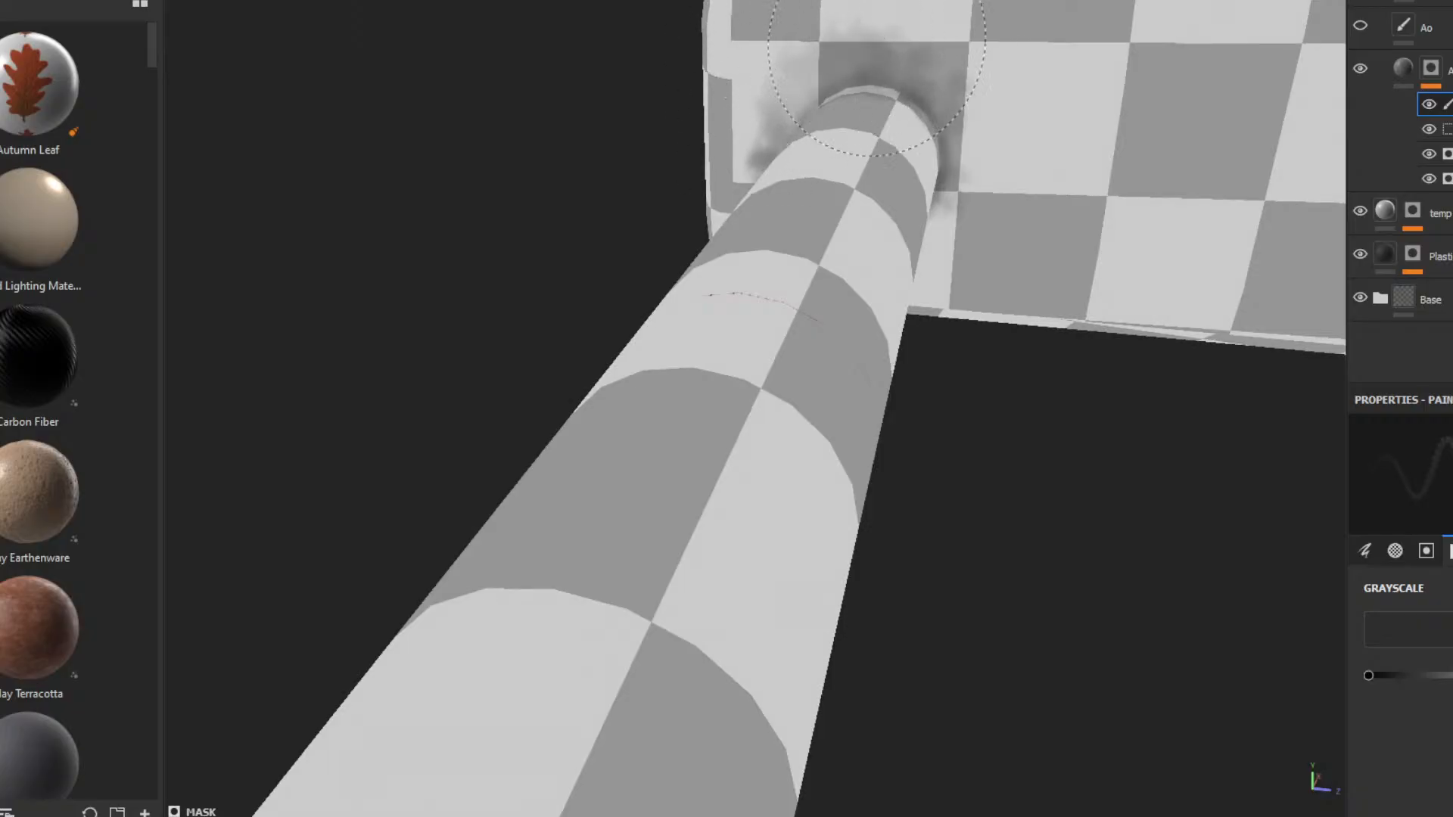
# - Paint black around the outer edge of the axle joint's occlusion to soften and narrow it
pyautogui.keyDown('alt'); pyautogui.moveTo(1077, 243); pyautogui.dragTo(957, 261); pyautogui.keyUp('alt')
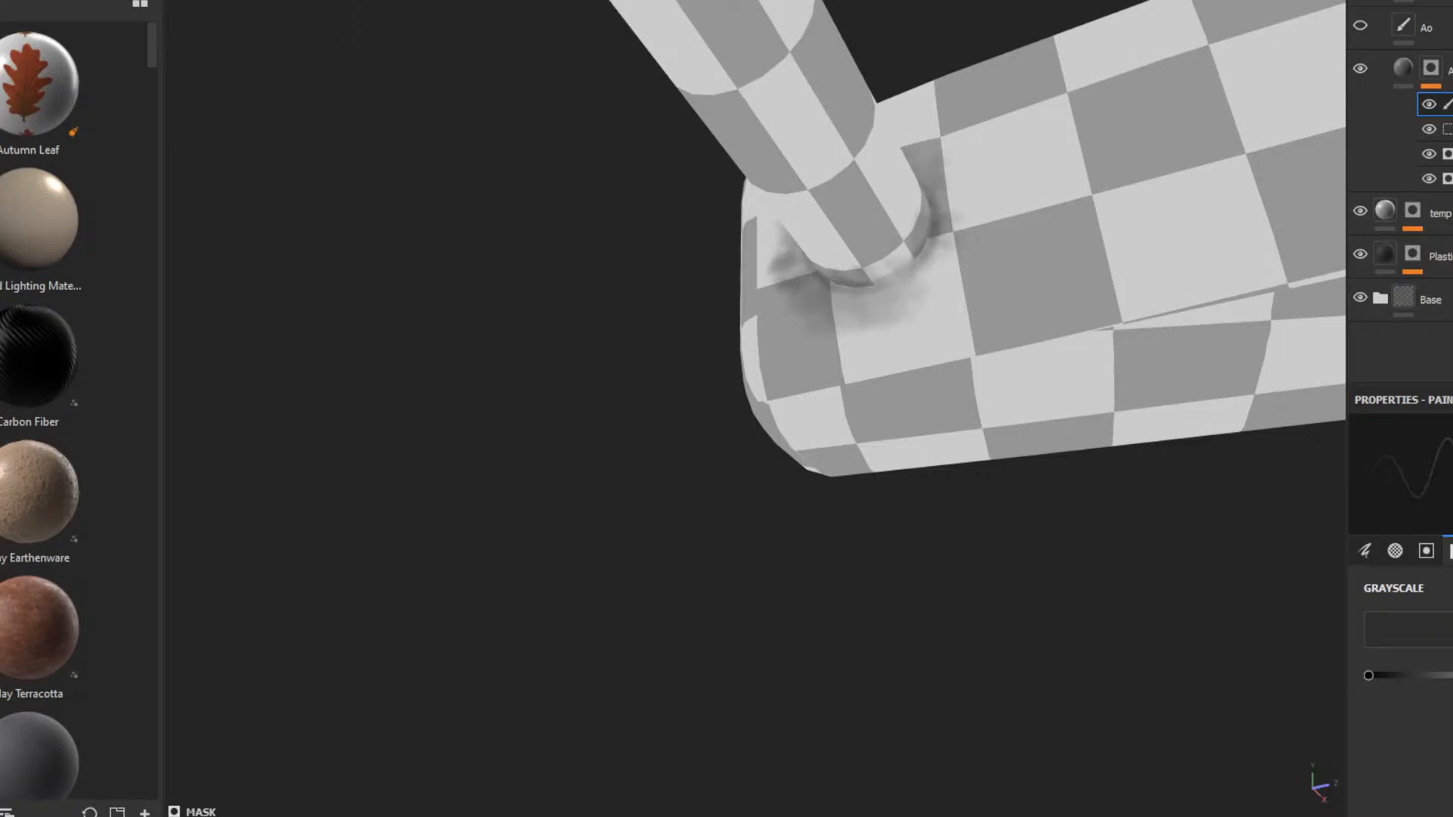
pyautogui.moveTo(836, 324); pyautogui.dragTo(910, 317)
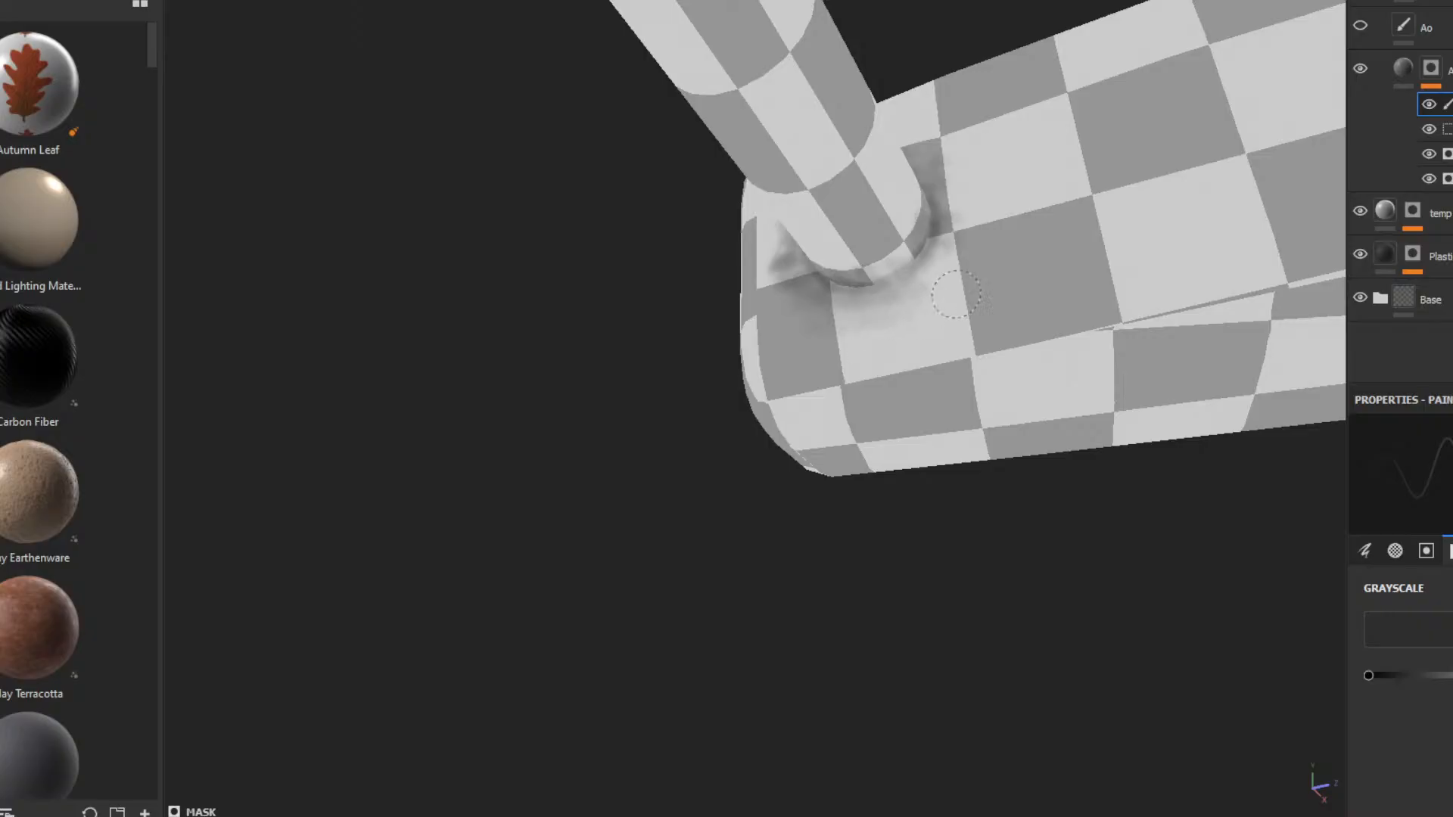
pyautogui.moveTo(791, 305)
pyautogui.keyDown('alt'); pyautogui.mouseDown()
pyautogui.moveTo(797, 328)
pyautogui.moveTo(778, 152)
pyautogui.moveTo(859, 49)
pyautogui.moveTo(824, 88)
pyautogui.moveTo(890, 34)
pyautogui.mouseUp(); pyautogui.keyUp('alt')
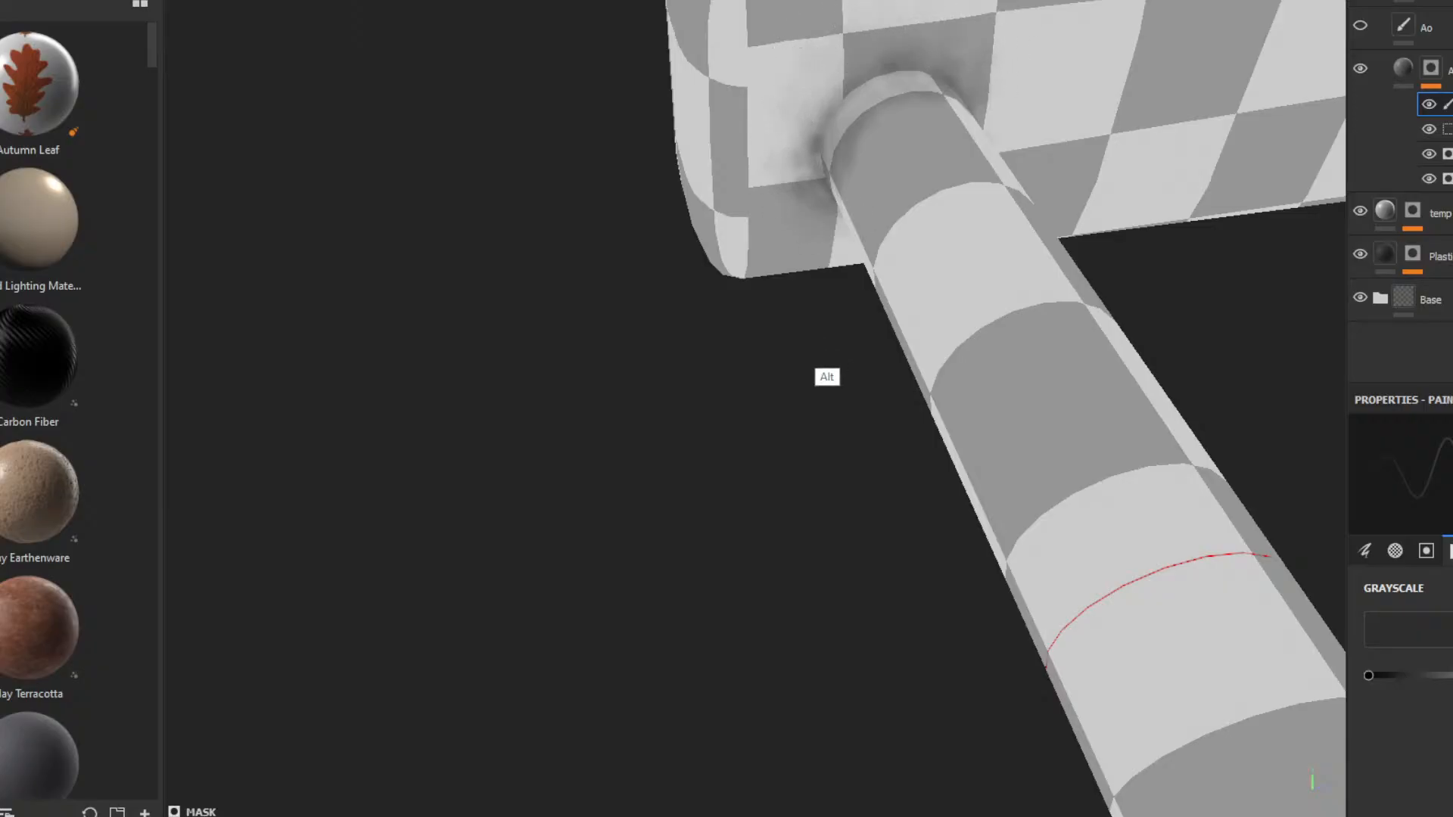
# - Enlarge the brush, try dirt strokes in the inner corner of the rear cutout and undo them
pyautogui.keyDown('alt'); pyautogui.moveTo(827, 329); pyautogui.dragTo(999, 396); pyautogui.keyUp('alt')
pyautogui.keyDown('alt'); pyautogui.moveTo(998, 531); pyautogui.dragTo(1307, 185, button='right'); pyautogui.keyUp('alt')
pyautogui.keyDown('ctrl'); pyautogui.keyDown('alt'); pyautogui.moveTo(808, 334); pyautogui.dragTo(644, 351); pyautogui.keyUp('alt'); pyautogui.keyUp('ctrl')
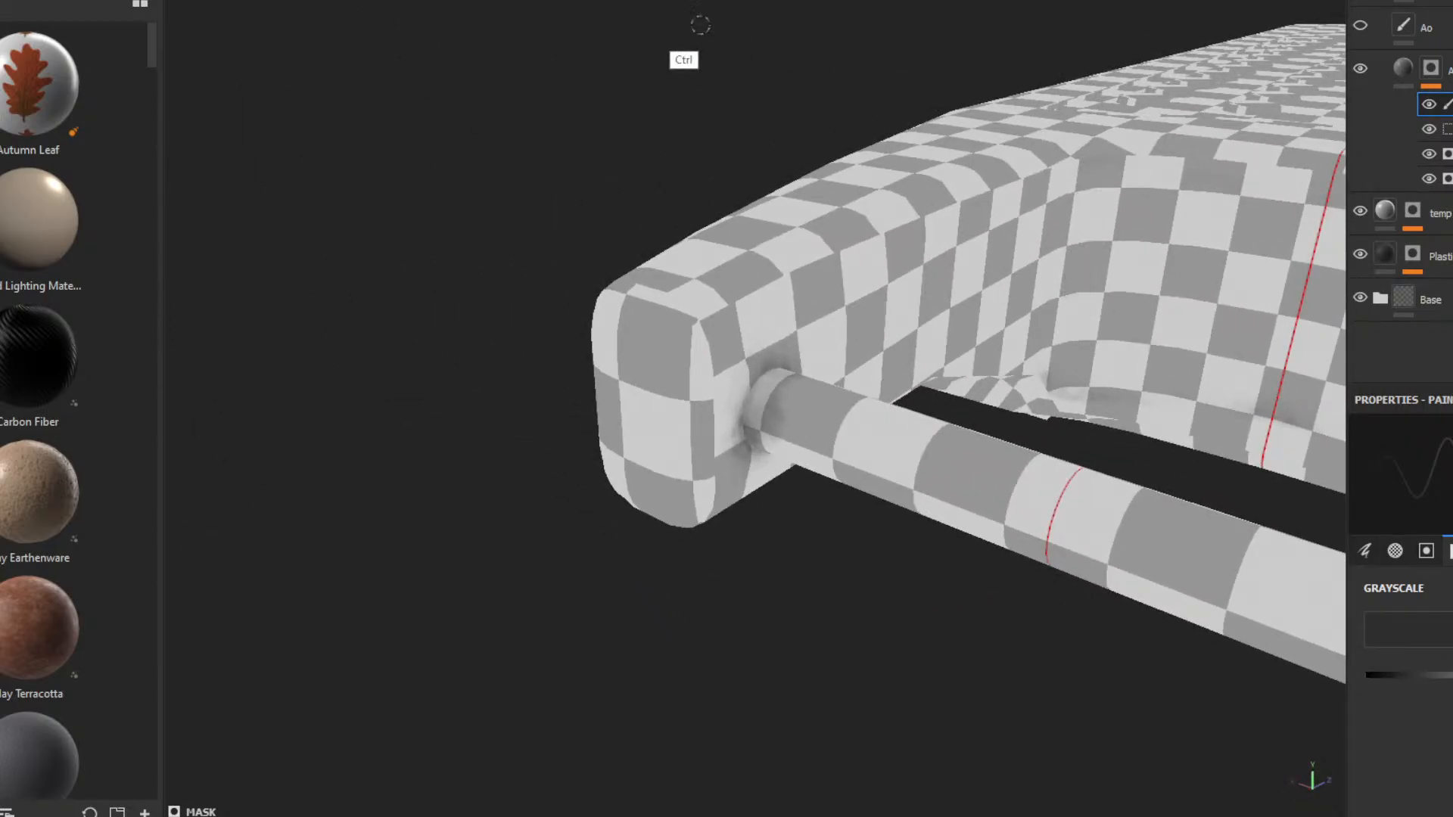
pyautogui.keyDown('ctrl'); pyautogui.moveTo(615, 57); pyautogui.dragTo(764, 59, button='right'); pyautogui.keyUp('ctrl')
pyautogui.moveTo(1085, 261)
pyautogui.mouseDown()
pyautogui.moveTo(1083, 290)
pyautogui.moveTo(1172, 297)
pyautogui.mouseUp()
pyautogui.click(1173, 294)
pyautogui.moveTo(917, 291)
pyautogui.keyDown('alt'); pyautogui.mouseDown()
pyautogui.moveTo(875, 288)
pyautogui.moveTo(870, 261)
pyautogui.mouseUp(); pyautogui.keyUp('alt')
pyautogui.hotkey('ctrl', 'z')
pyautogui.hotkey('ctrl', 'z')
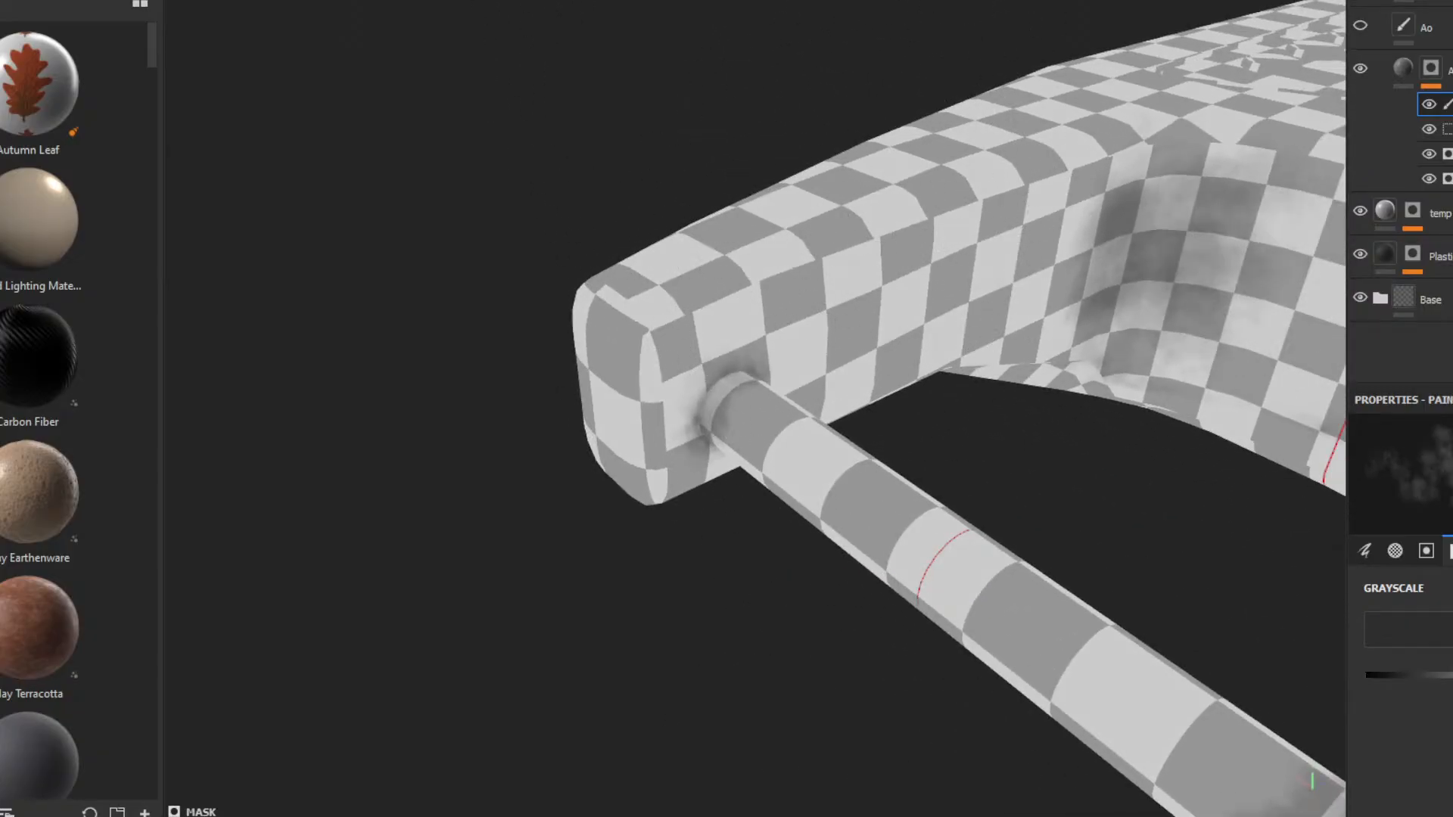
pyautogui.hotkey('ctrl', 'z')
pyautogui.hotkey('ctrl', 'z')
pyautogui.hotkey('ctrl', 'z')
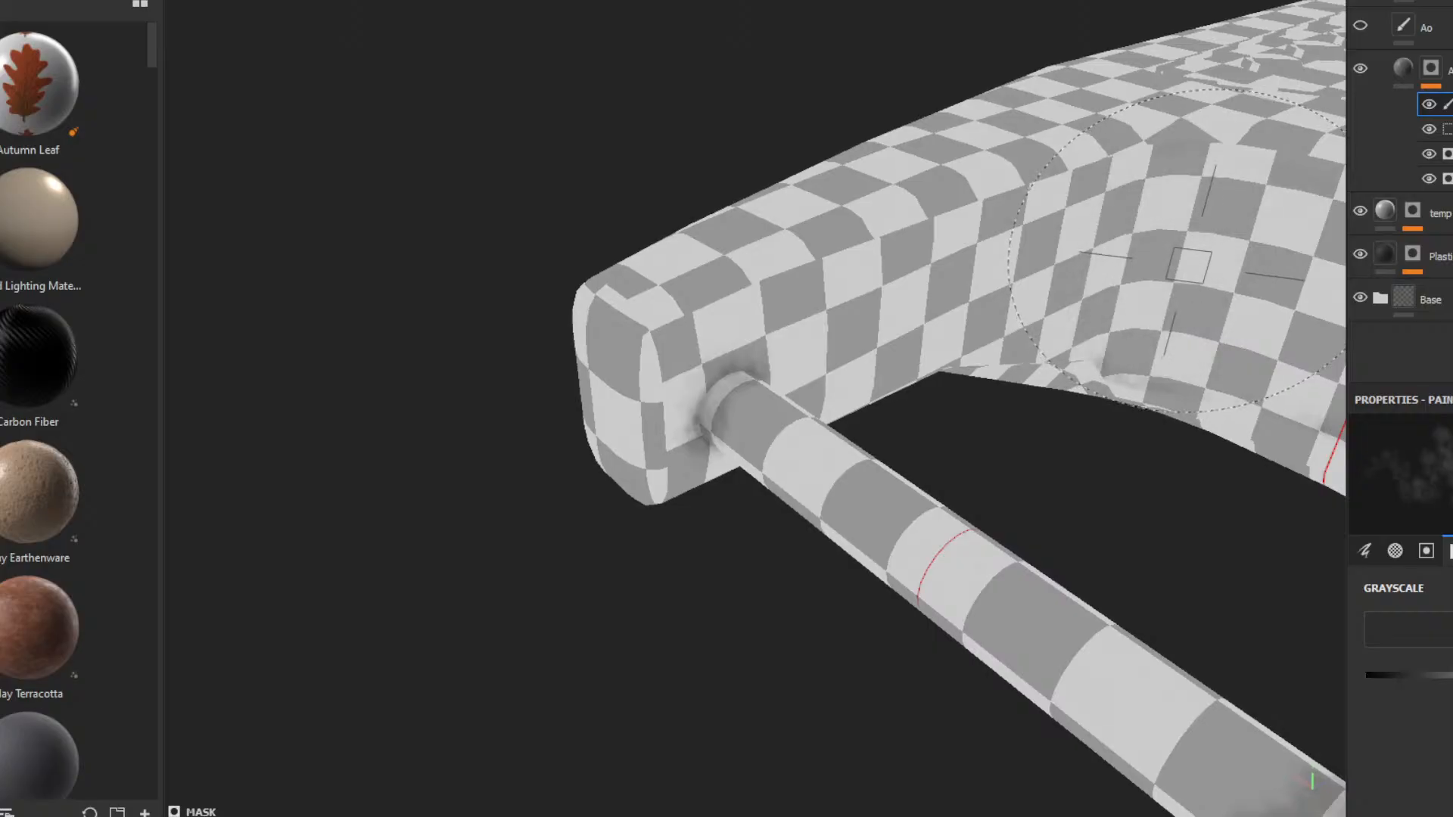
# - Stamp soft dirt occlusion three times down the inner corner of the rear cutout
pyautogui.click(1181, 241)
pyautogui.click(1179, 287)
pyautogui.click(1156, 306)
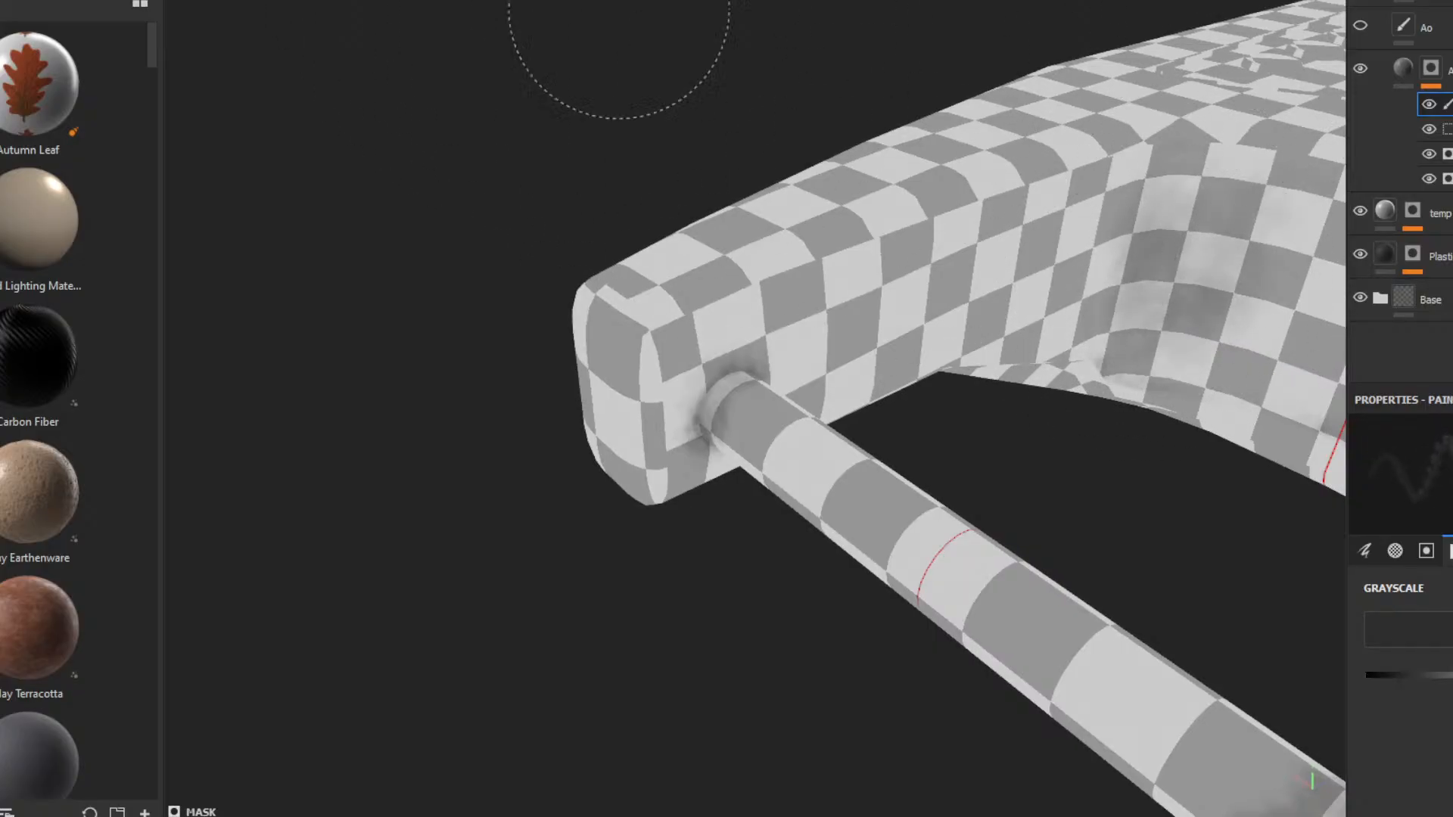
# - Paint dirt occlusion with a small brush around the base of the bolt head on the fork arm's outer face
pyautogui.moveTo(893, 507)
pyautogui.keyDown('alt'); pyautogui.mouseDown()
pyautogui.moveTo(1004, 154)
pyautogui.moveTo(992, 106)
pyautogui.mouseUp(); pyautogui.keyUp('alt')
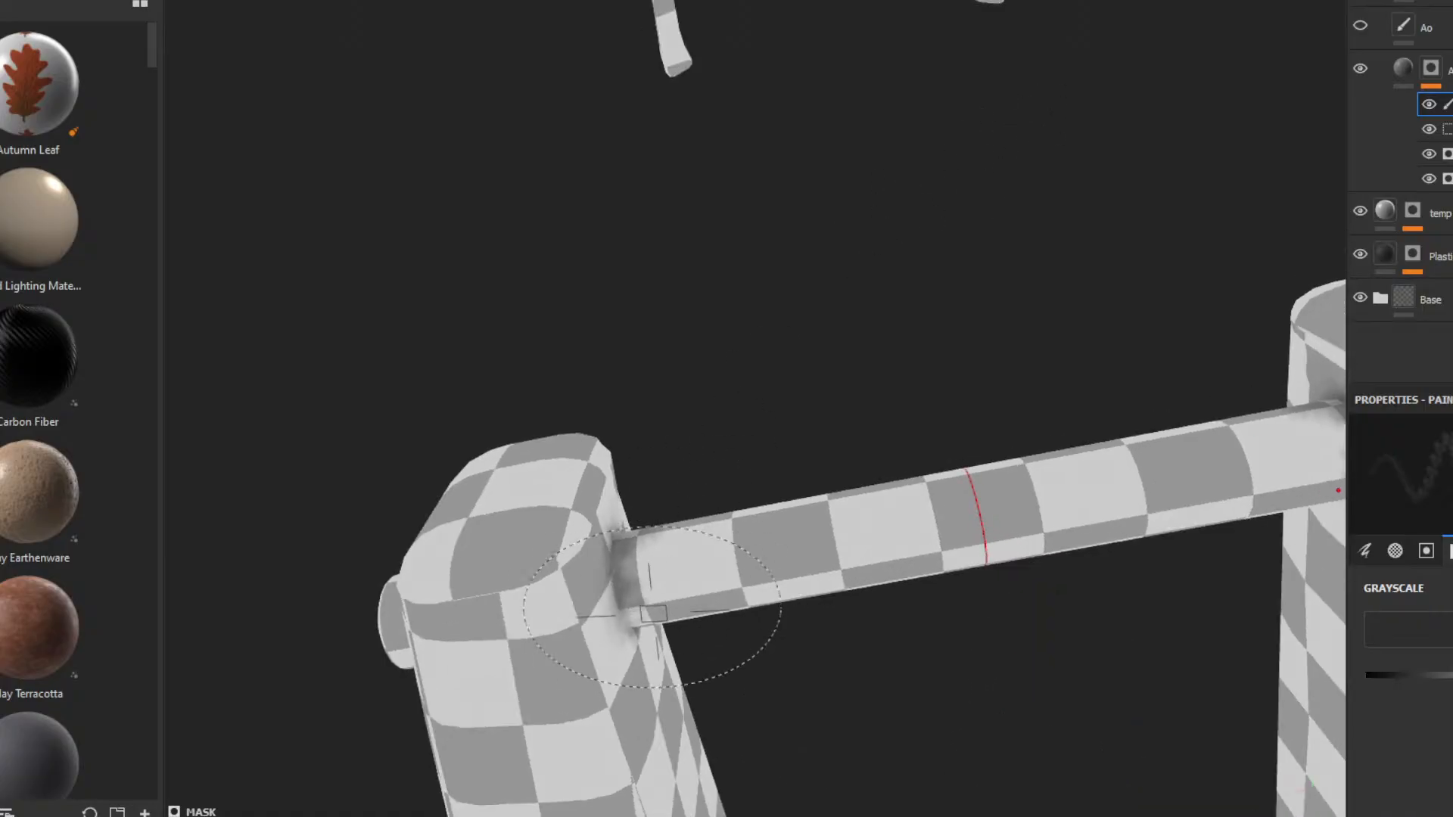
pyautogui.keyDown('alt'); pyautogui.moveTo(647, 492); pyautogui.dragTo(951, 597); pyautogui.keyUp('alt')
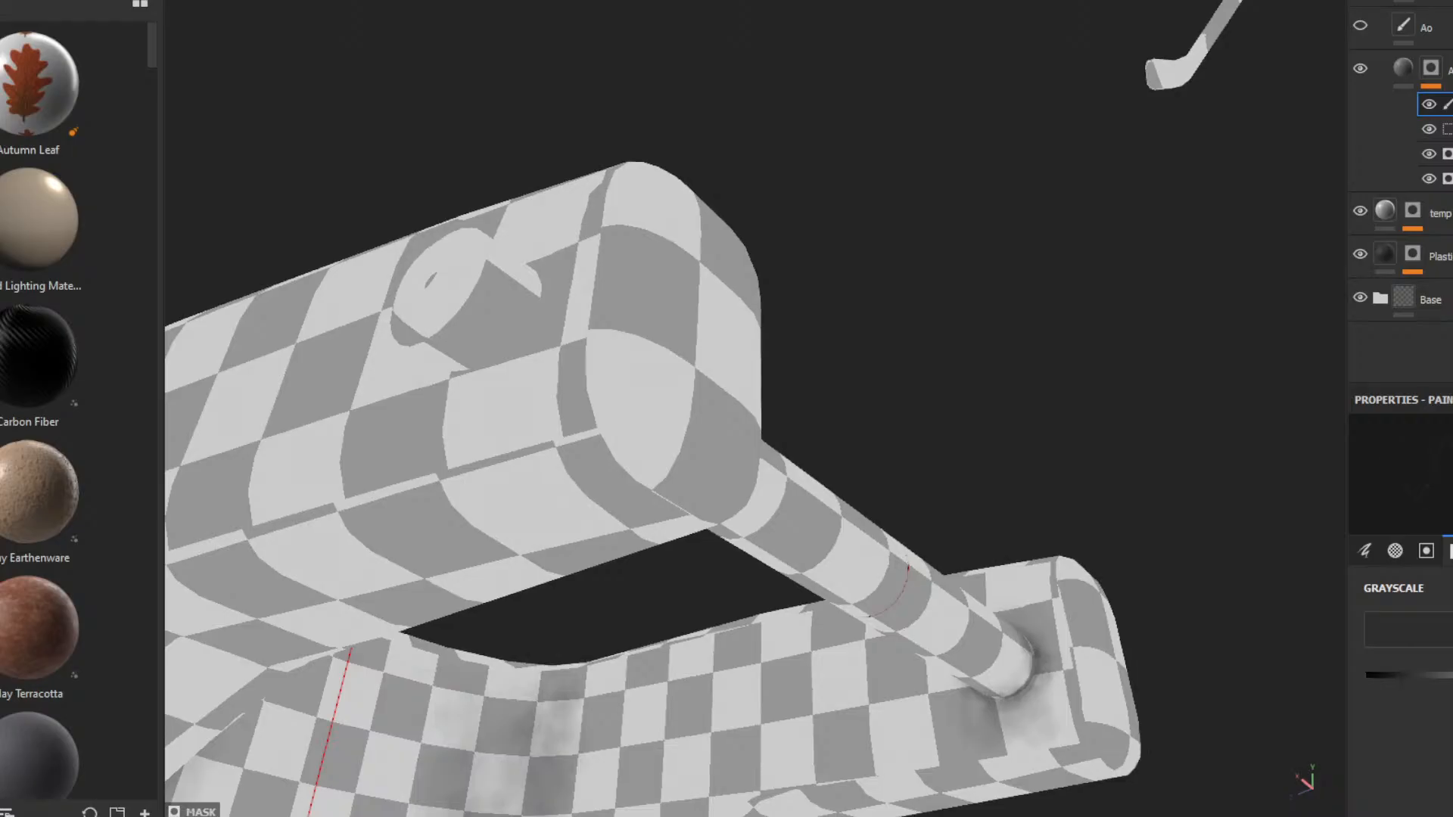
pyautogui.moveTo(541, 279); pyautogui.dragTo(536, 326)
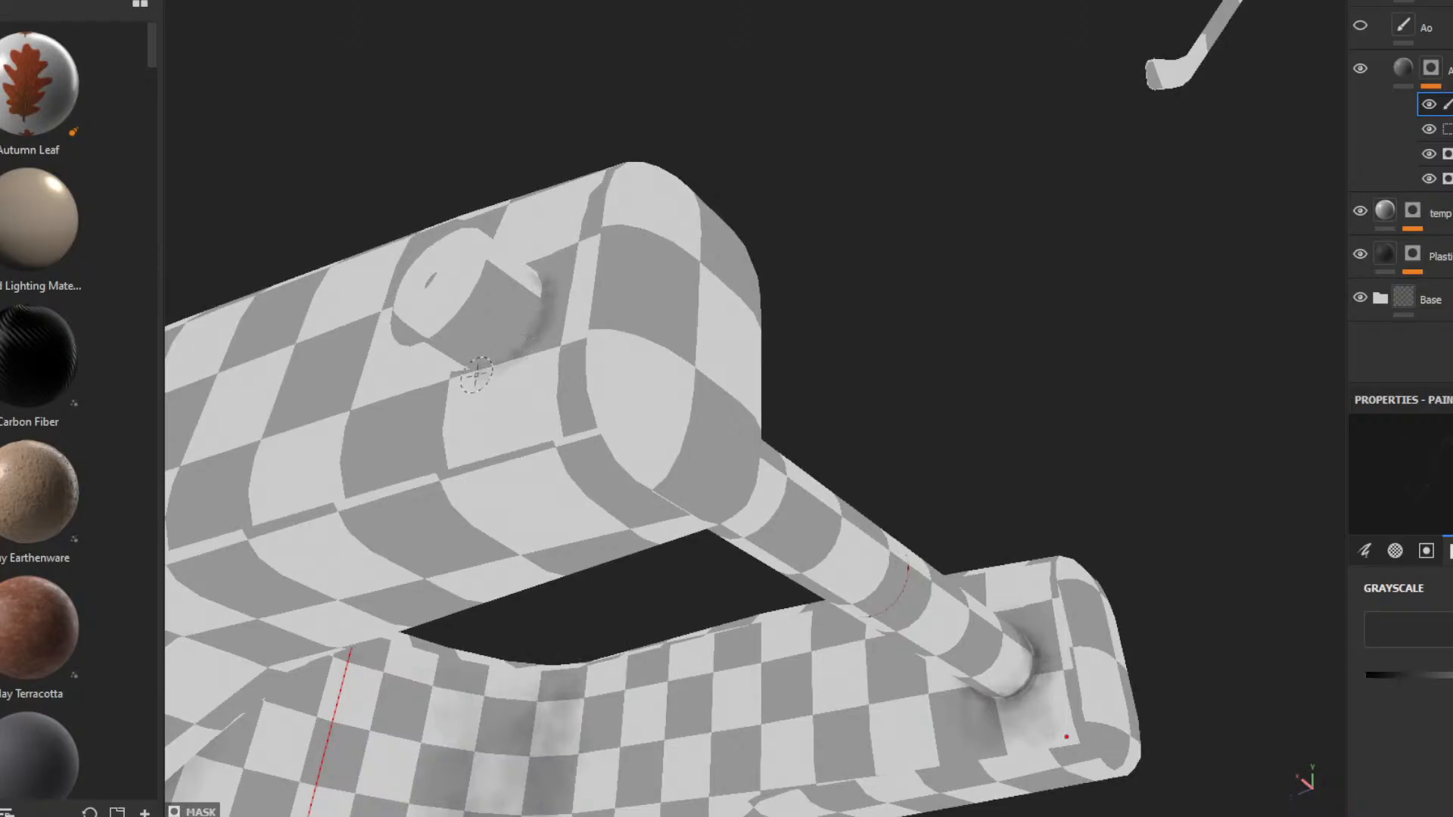
pyautogui.moveTo(447, 382)
pyautogui.keyDown('alt'); pyautogui.mouseDown()
pyautogui.moveTo(738, 368)
pyautogui.moveTo(487, 374)
pyautogui.moveTo(530, 370)
pyautogui.mouseUp(); pyautogui.keyUp('alt')
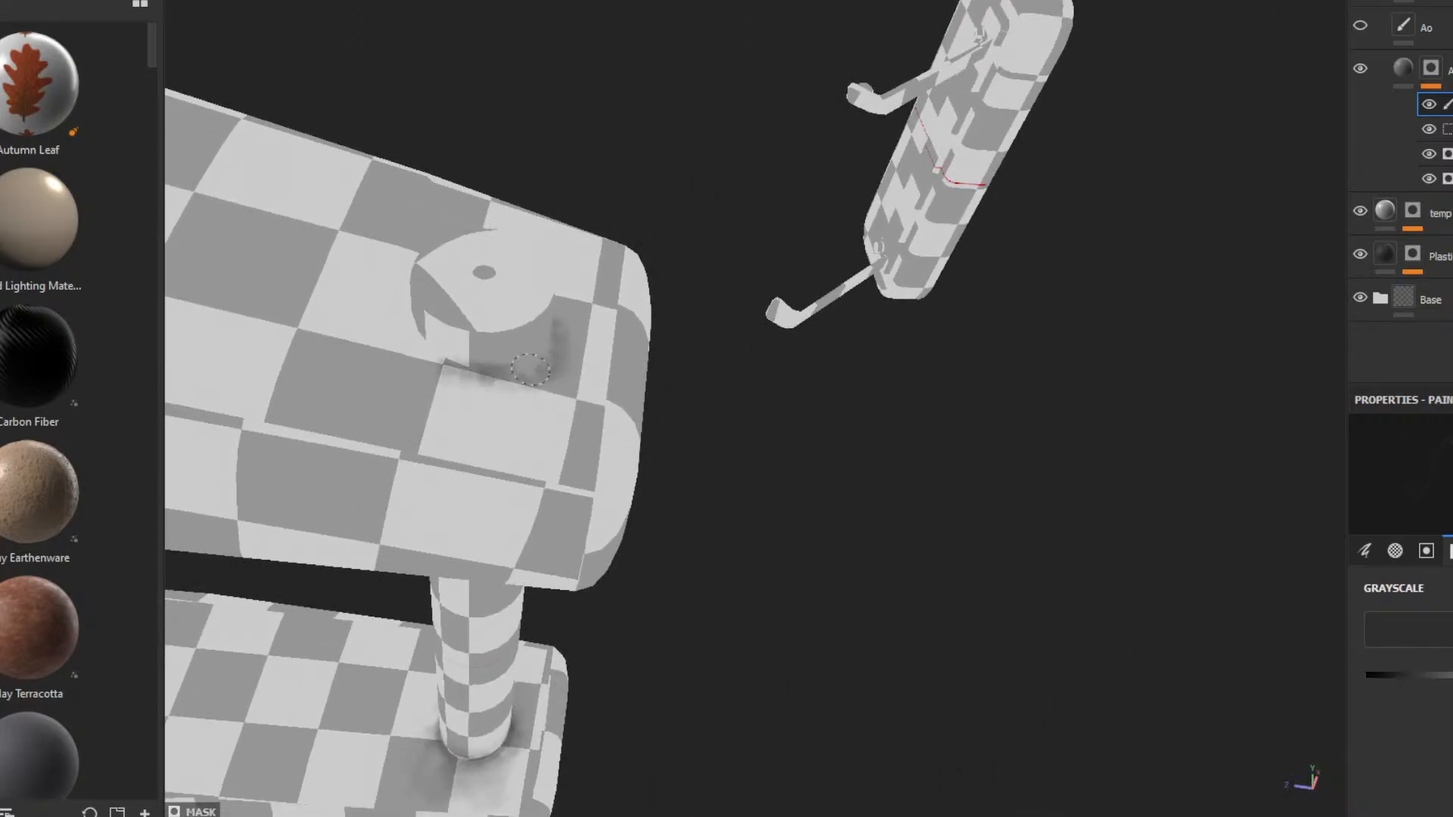
pyautogui.keyDown('alt'); pyautogui.moveTo(425, 367); pyautogui.dragTo(578, 464); pyautogui.keyUp('alt')
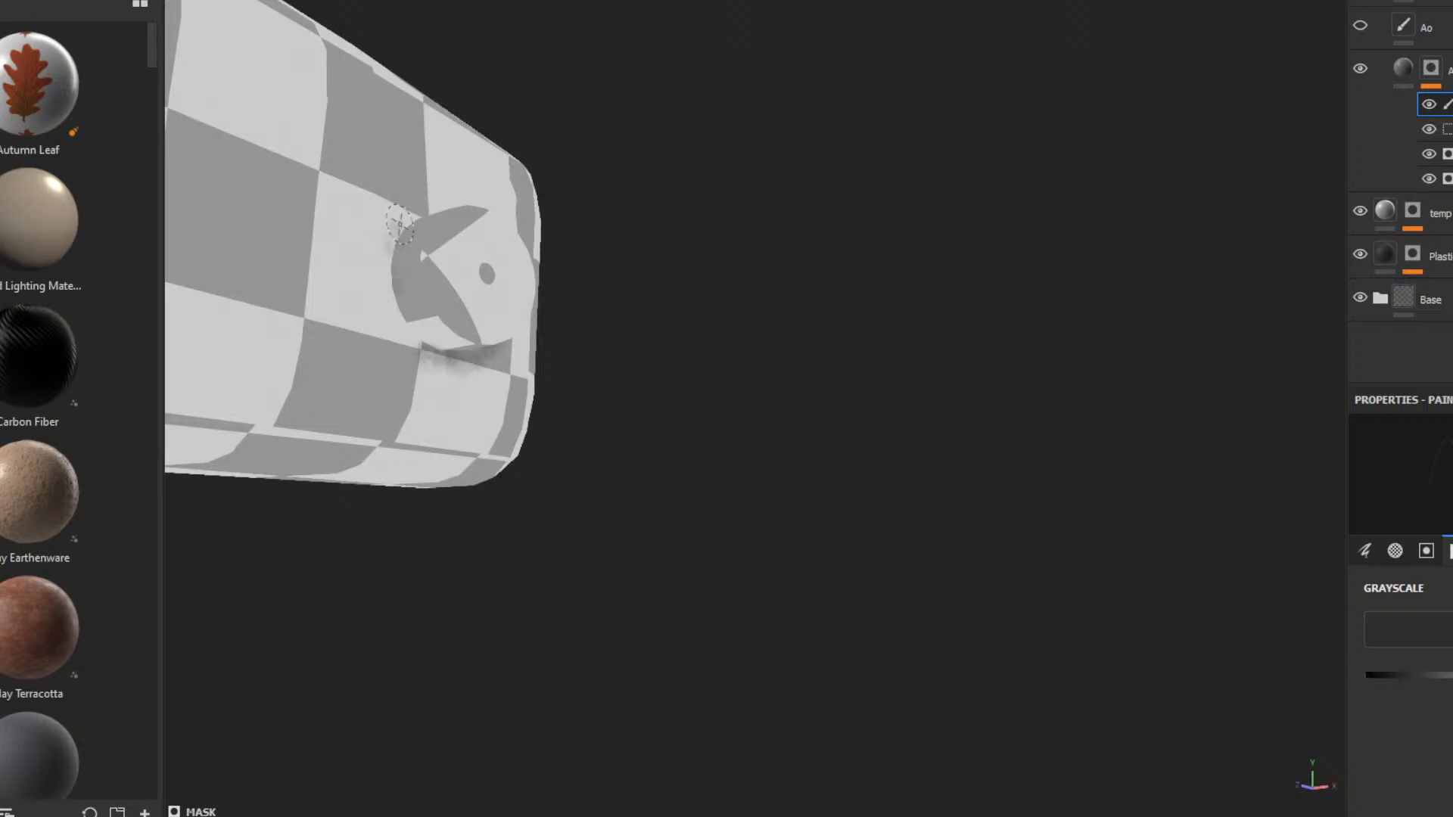
pyautogui.moveTo(400, 224)
pyautogui.mouseDown()
pyautogui.moveTo(388, 282)
pyautogui.moveTo(410, 330)
pyautogui.mouseUp()
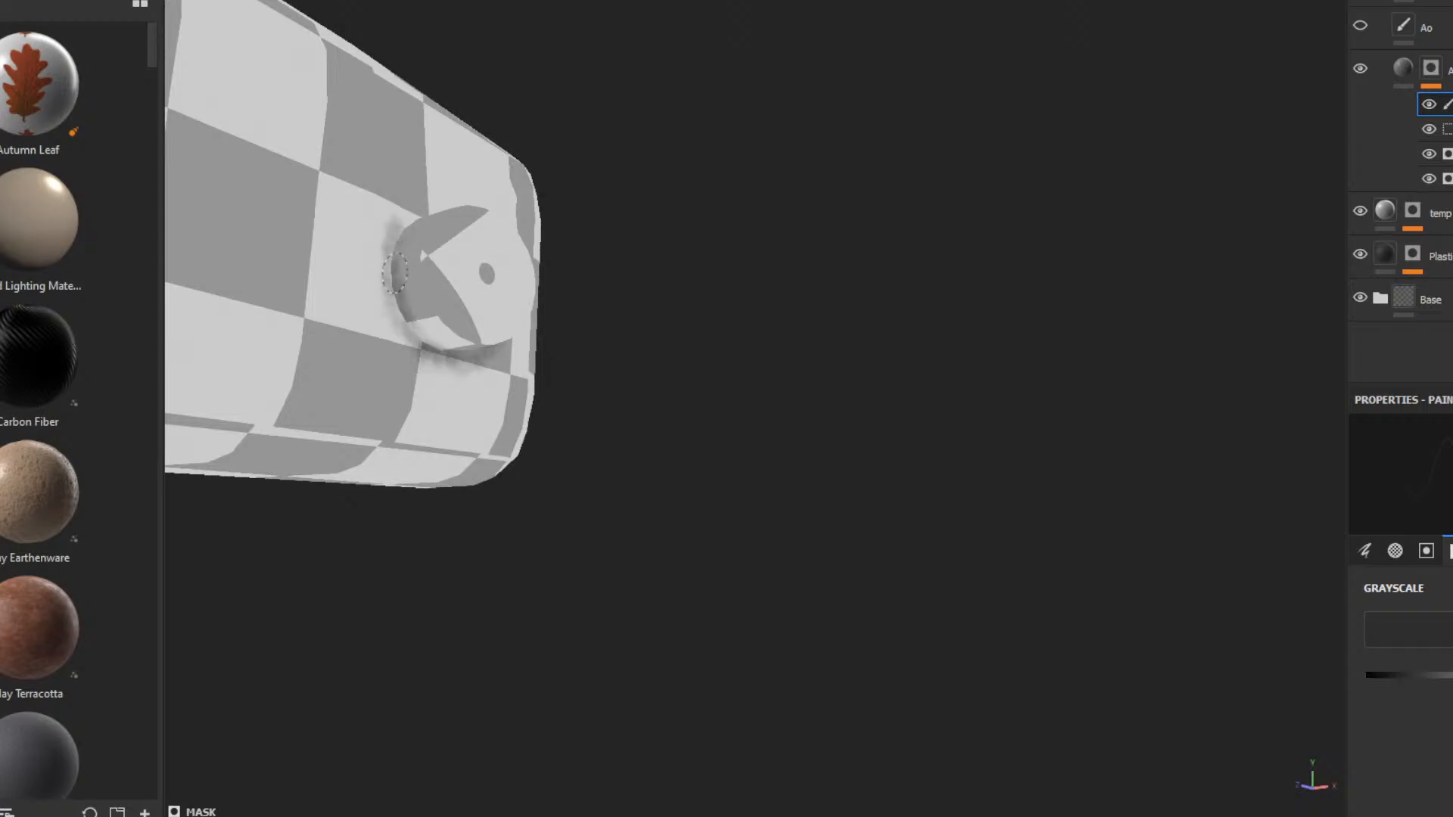
pyautogui.keyDown('alt'); pyautogui.moveTo(412, 217); pyautogui.dragTo(380, 378); pyautogui.keyUp('alt')
pyautogui.moveTo(413, 227)
pyautogui.mouseDown()
pyautogui.moveTo(419, 194)
pyautogui.moveTo(417, 256)
pyautogui.mouseUp()
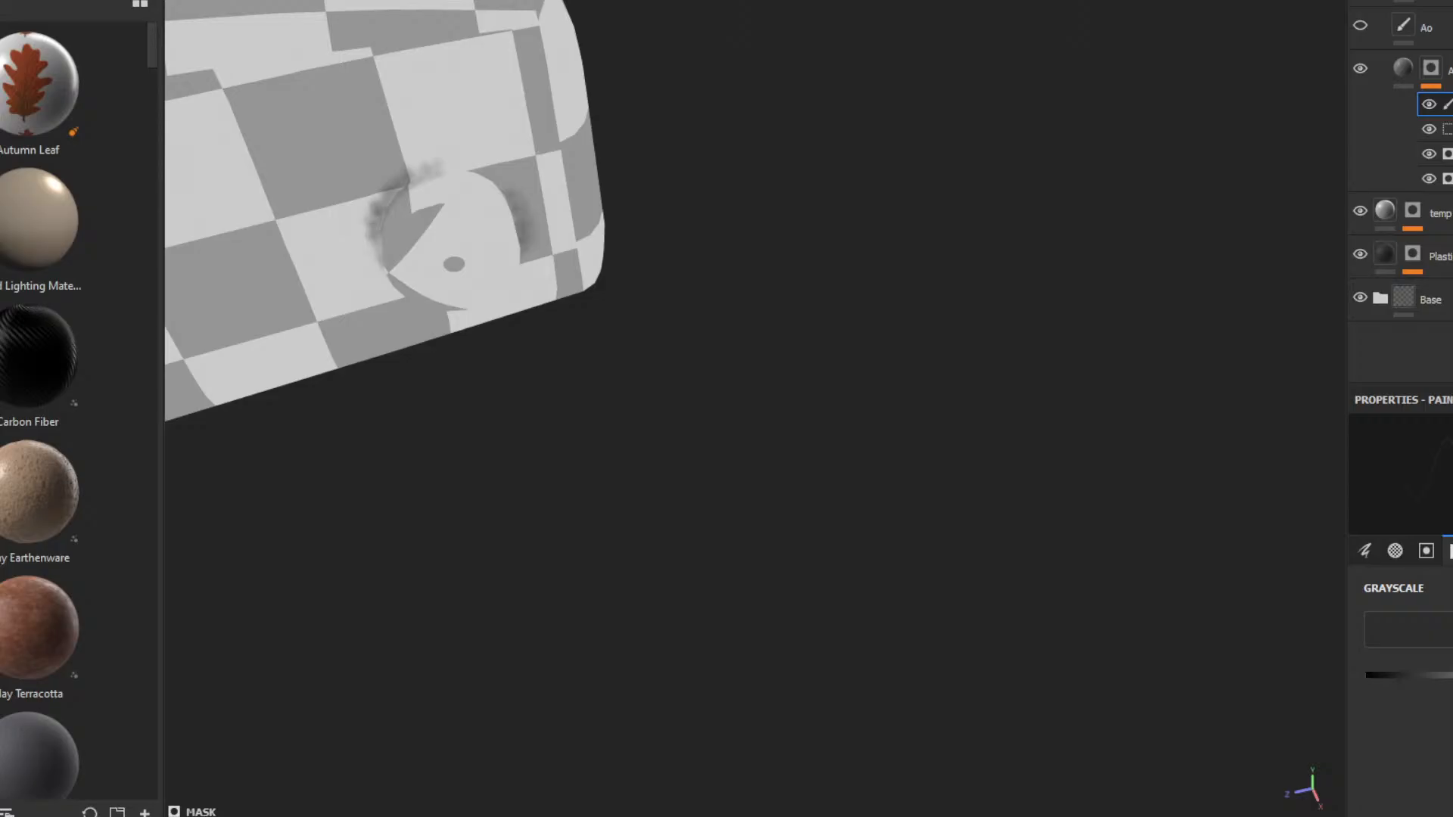
pyautogui.keyDown('alt'); pyautogui.moveTo(288, 227); pyautogui.dragTo(333, 197); pyautogui.keyUp('alt')
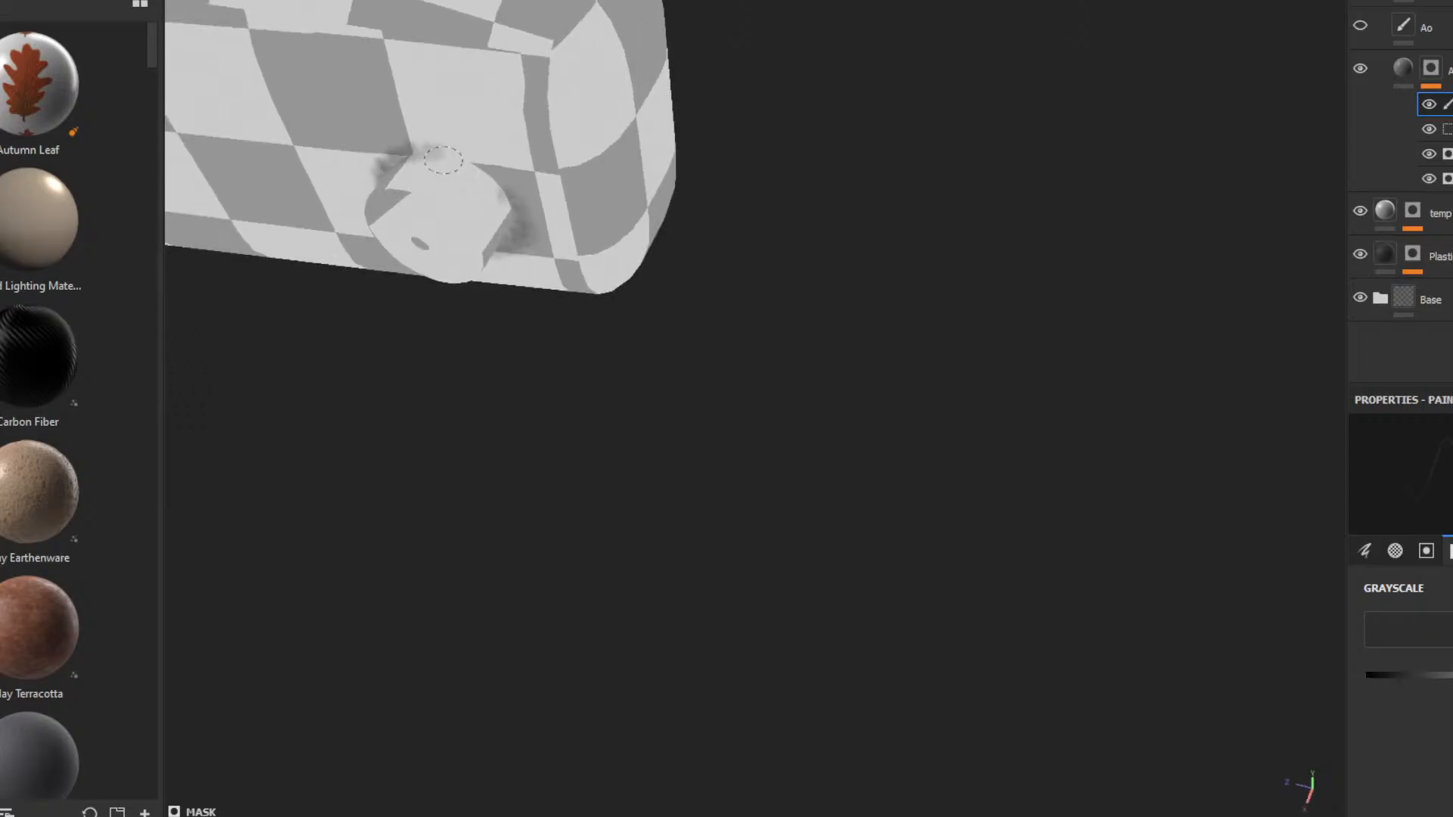
# - Paint soft dirt shading with the Dirt Cloudy brush around the base of the round knob at the body's end
pyautogui.moveTo(435, 155)
pyautogui.mouseDown()
pyautogui.moveTo(496, 182)
pyautogui.moveTo(465, 155)
pyautogui.mouseUp()
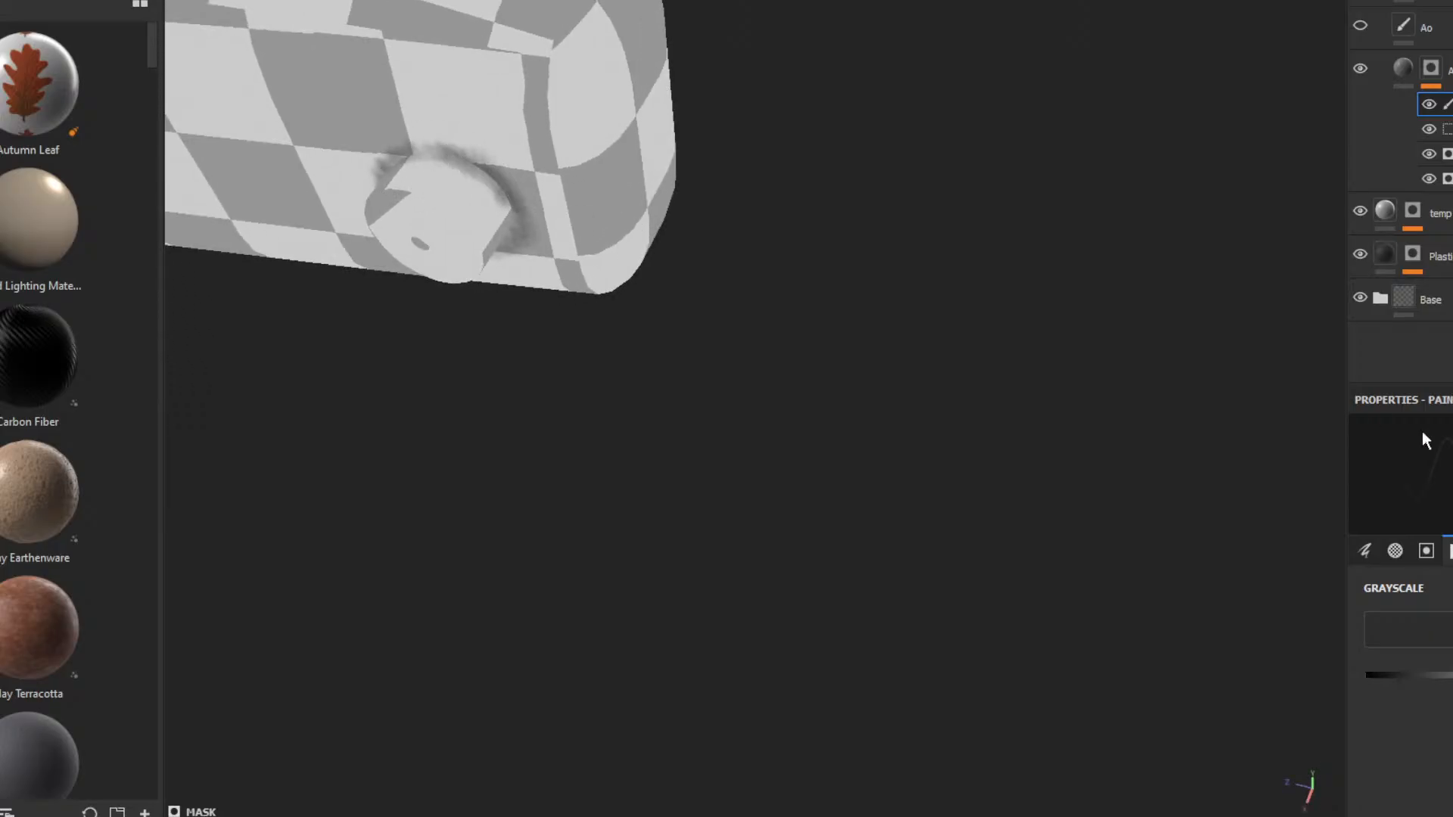
pyautogui.scroll(12, 1407, 681)
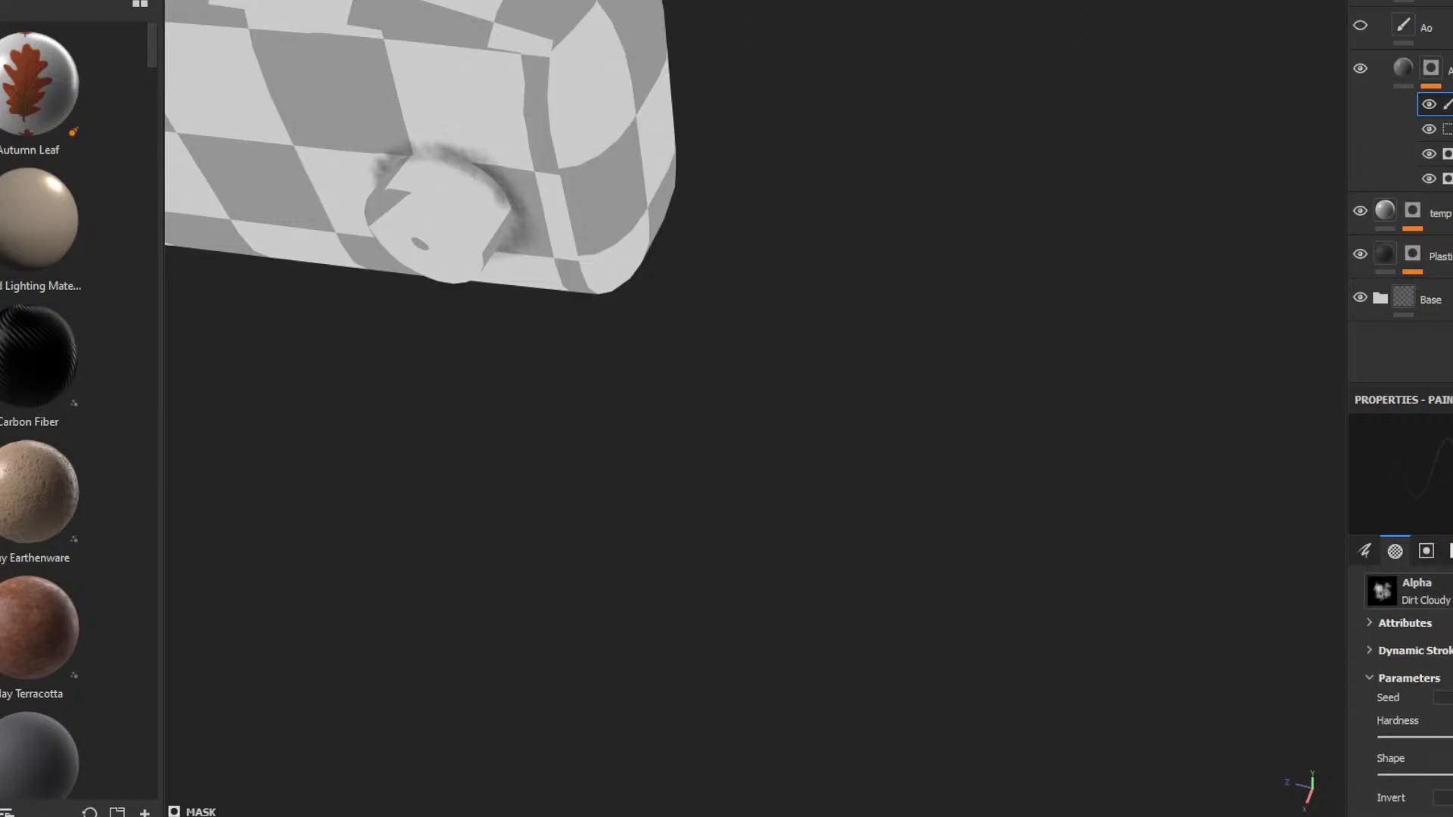
pyautogui.scroll(4, 1400, 681)
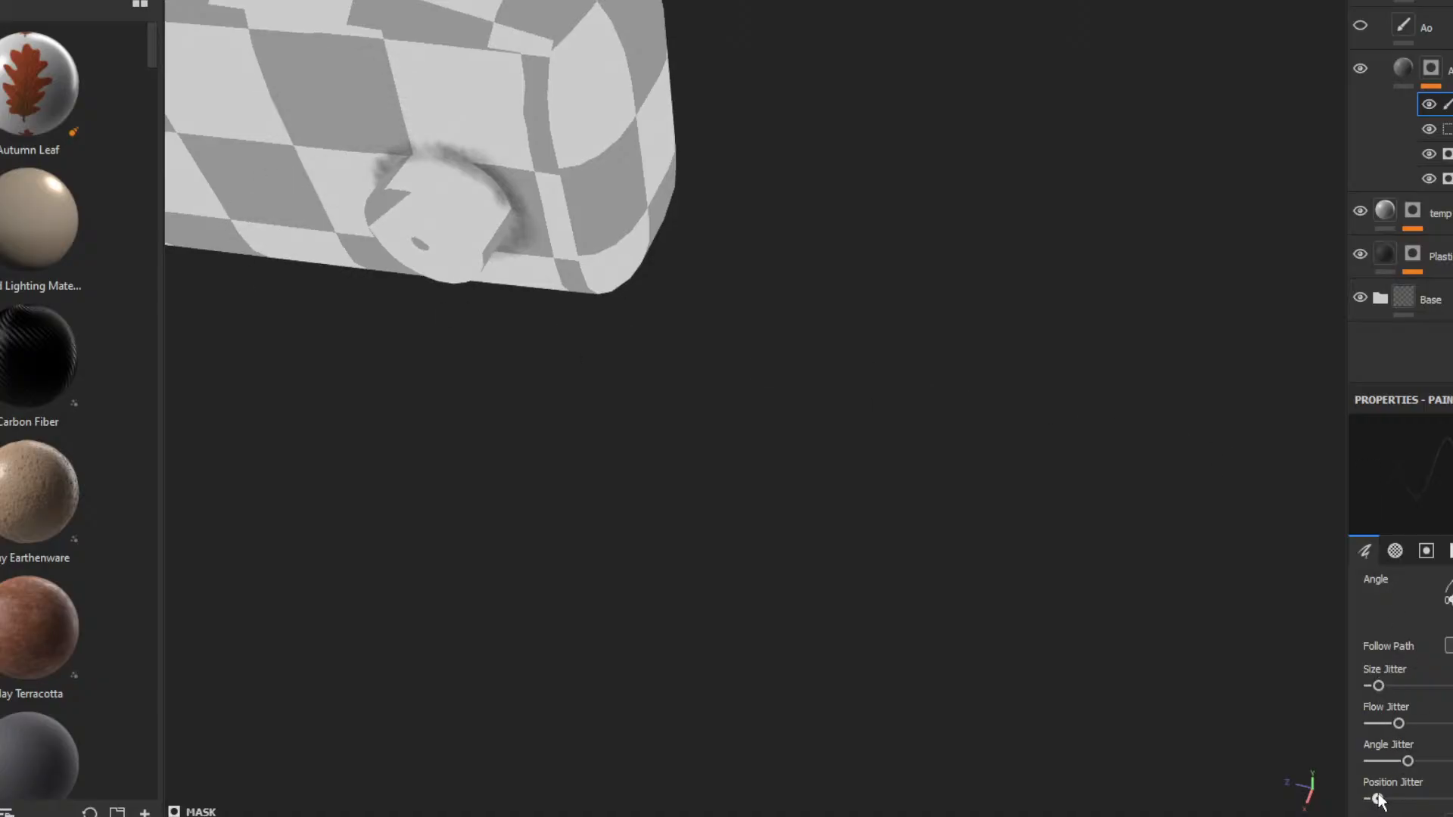
pyautogui.moveTo(424, 152)
pyautogui.mouseDown()
pyautogui.moveTo(484, 172)
pyautogui.moveTo(529, 223)
pyautogui.moveTo(551, 23)
pyautogui.mouseUp()
pyautogui.moveTo(503, 251)
pyautogui.keyDown('alt'); pyautogui.mouseDown()
pyautogui.moveTo(545, 295)
pyautogui.moveTo(516, 261)
pyautogui.moveTo(480, 318)
pyautogui.moveTo(421, 241)
pyautogui.moveTo(448, 308)
pyautogui.mouseUp(); pyautogui.keyUp('alt')
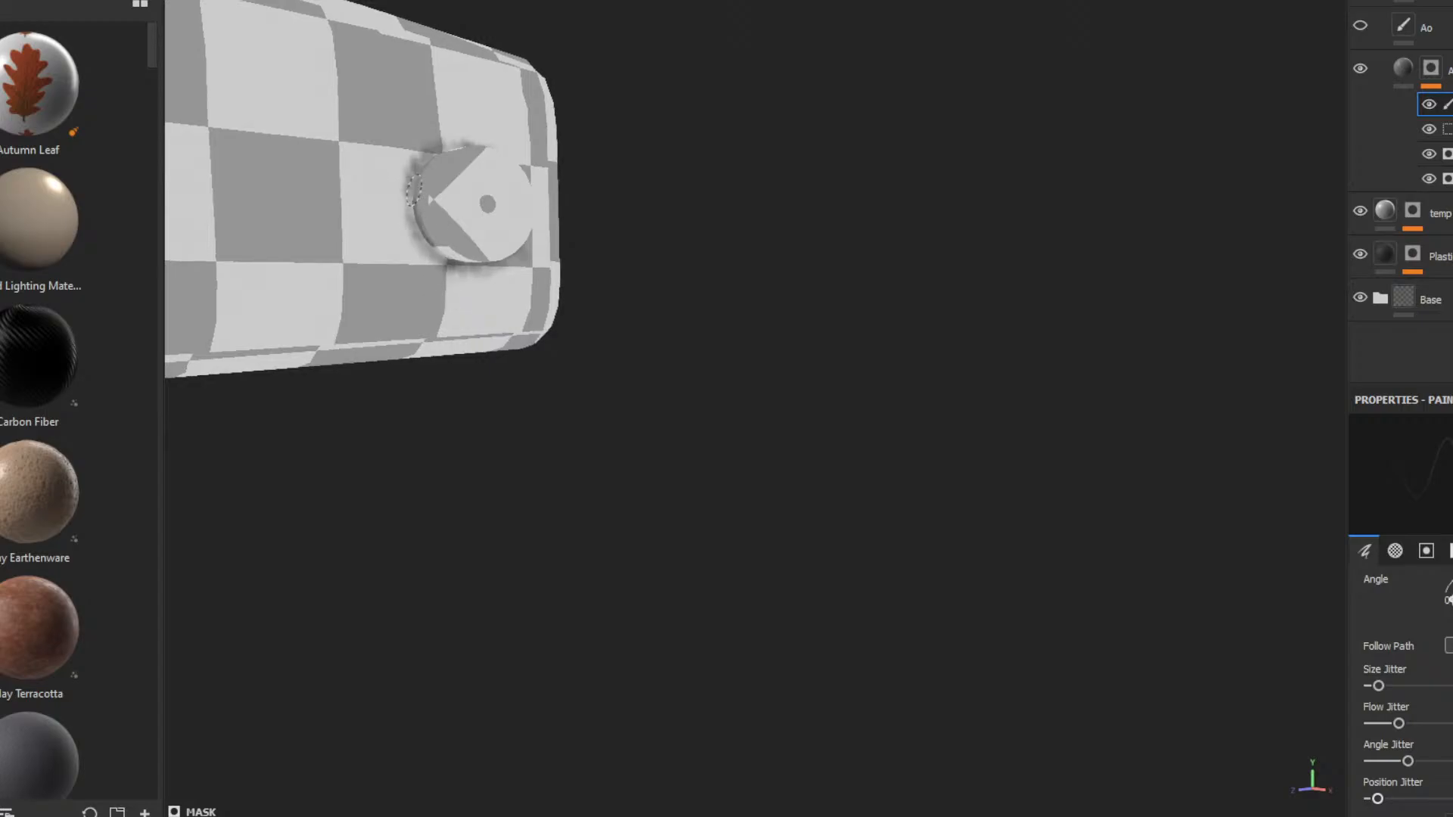
pyautogui.moveTo(422, 195)
pyautogui.keyDown('alt'); pyautogui.mouseDown()
pyautogui.moveTo(432, 155)
pyautogui.moveTo(452, 271)
pyautogui.mouseUp(); pyautogui.keyUp('alt')
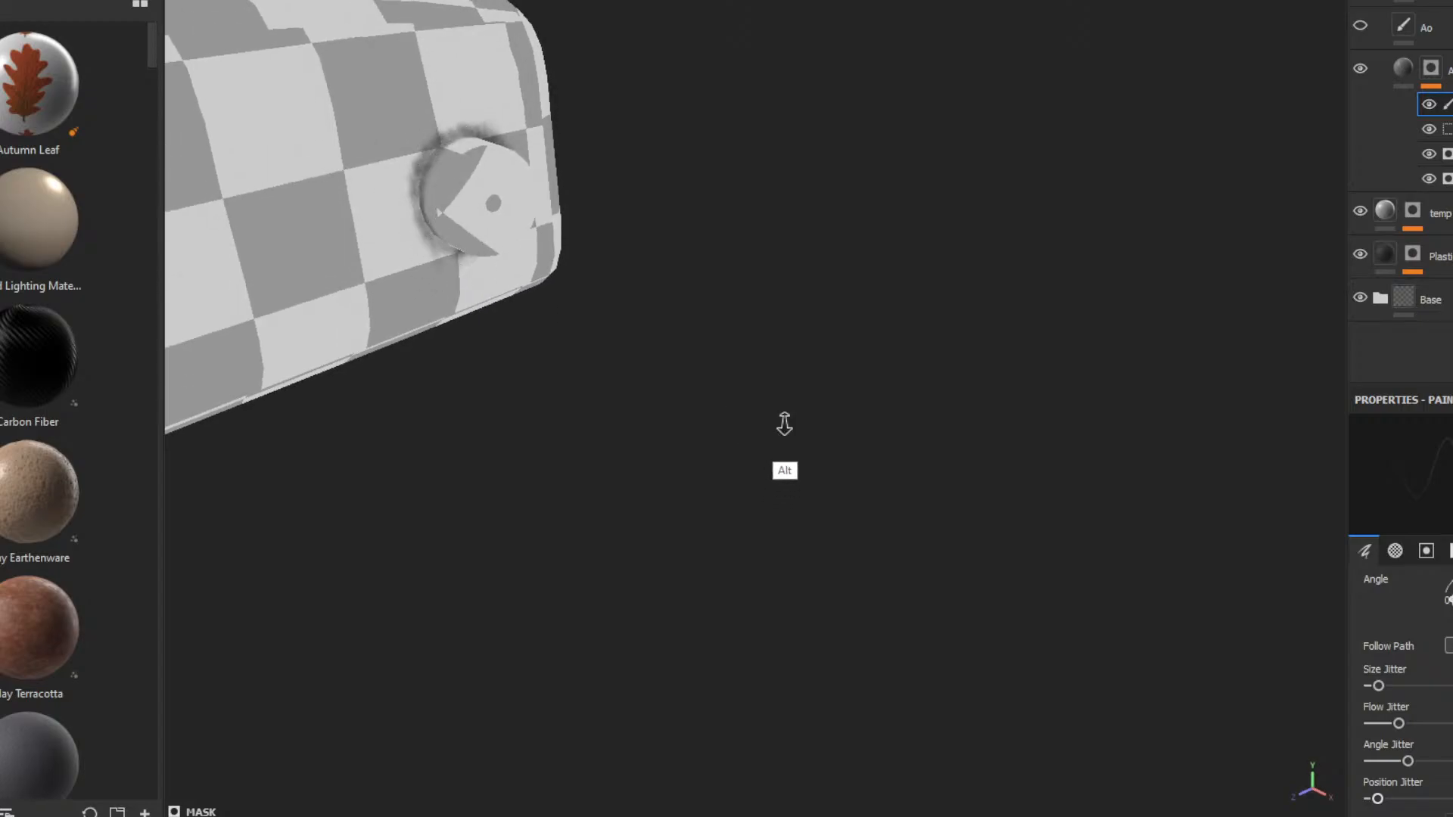
pyautogui.keyDown('alt'); pyautogui.moveTo(787, 111); pyautogui.dragTo(851, 163); pyautogui.keyUp('alt')
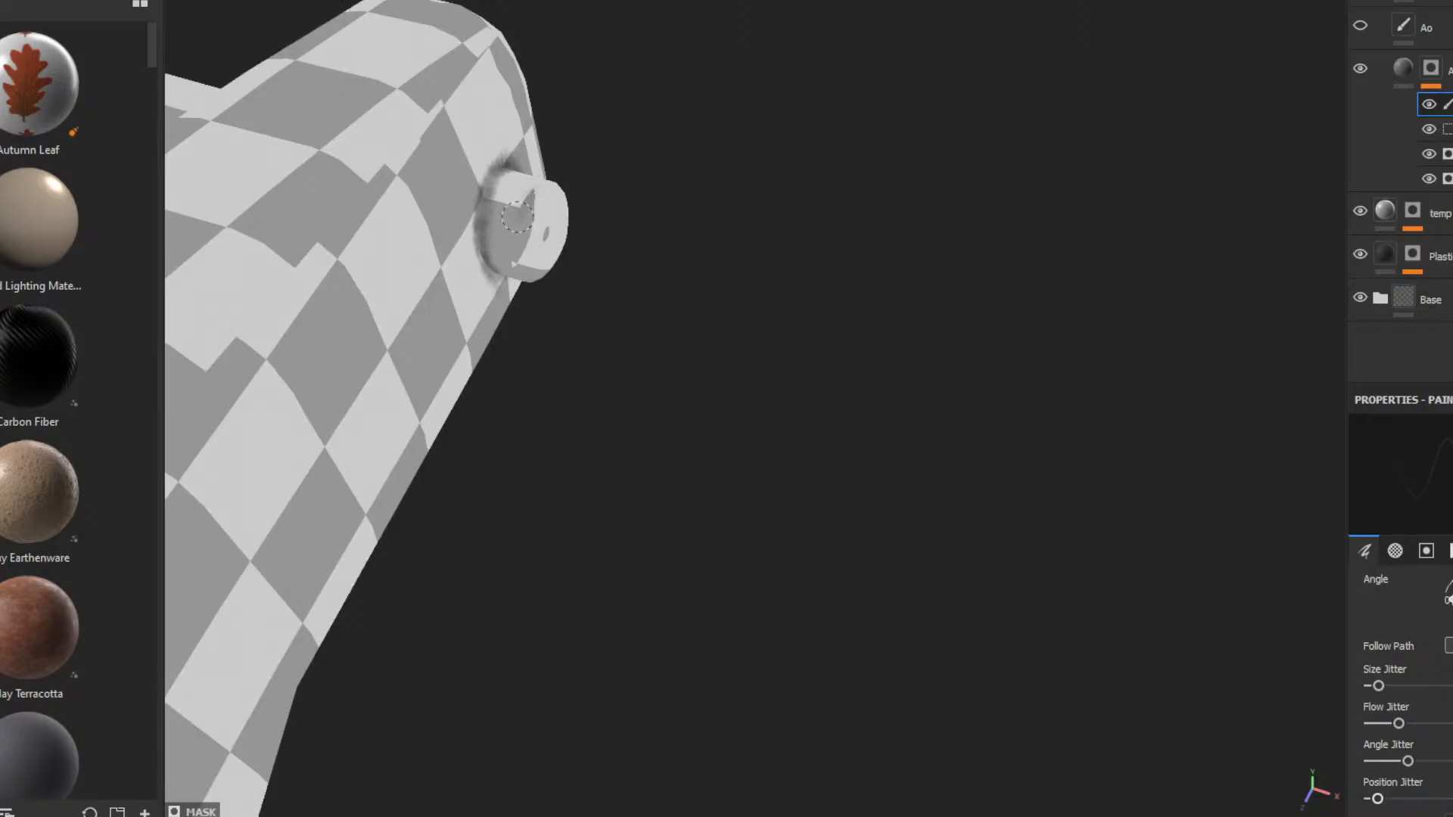
pyautogui.moveTo(517, 217)
pyautogui.keyDown('alt'); pyautogui.mouseDown()
pyautogui.moveTo(477, 159)
pyautogui.moveTo(519, 146)
pyautogui.moveTo(425, 203)
pyautogui.moveTo(454, 180)
pyautogui.moveTo(450, 194)
pyautogui.mouseUp(); pyautogui.keyUp('alt')
pyautogui.moveTo(426, 137)
pyautogui.mouseDown()
pyautogui.moveTo(408, 133)
pyautogui.moveTo(457, 153)
pyautogui.moveTo(485, 211)
pyautogui.mouseUp()
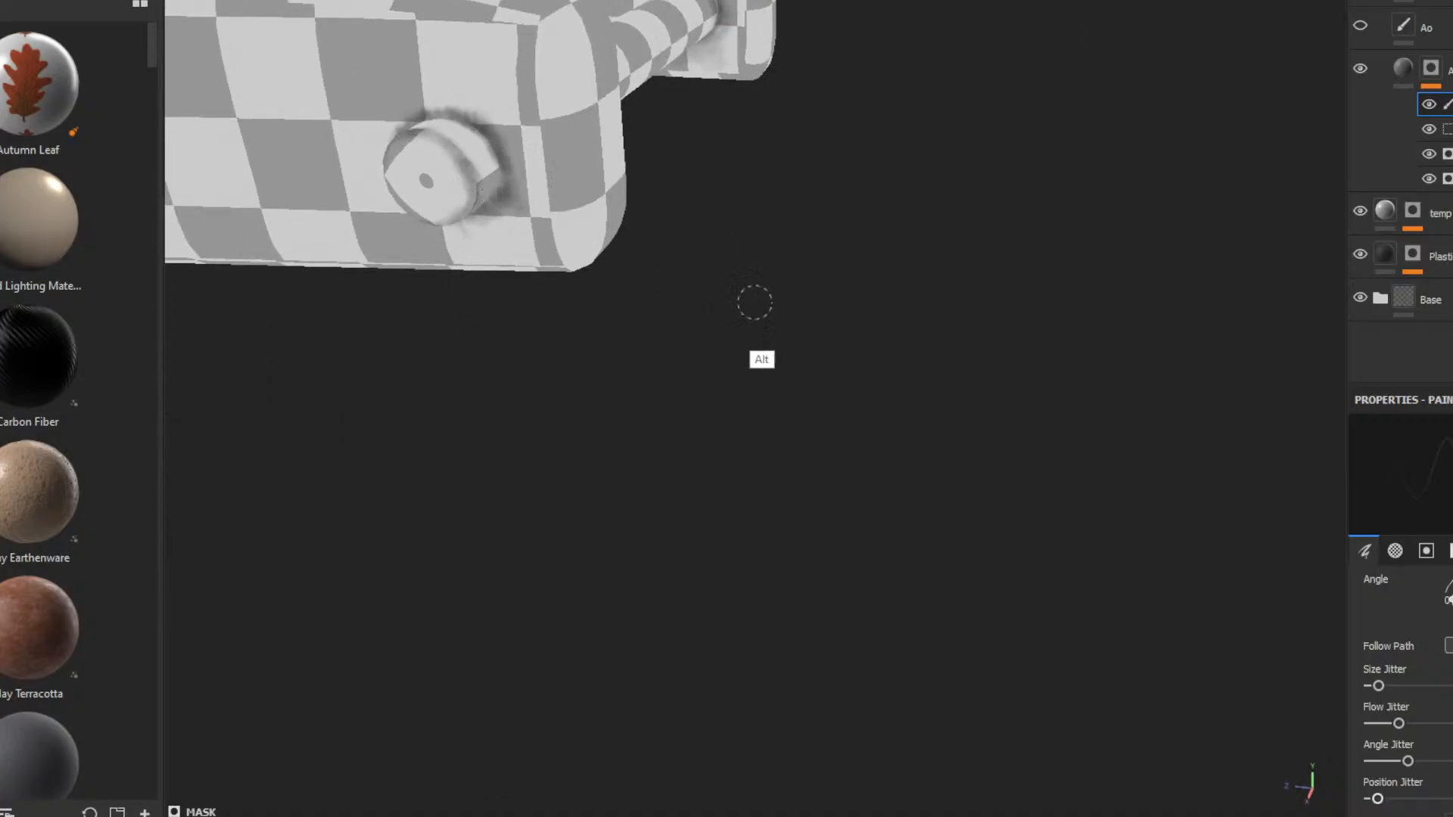
# - Paint cloudy dirt along the lower edge and corner of the long raised side panel
pyautogui.keyDown('alt'); pyautogui.moveTo(754, 302); pyautogui.dragTo(555, 196); pyautogui.keyUp('alt')
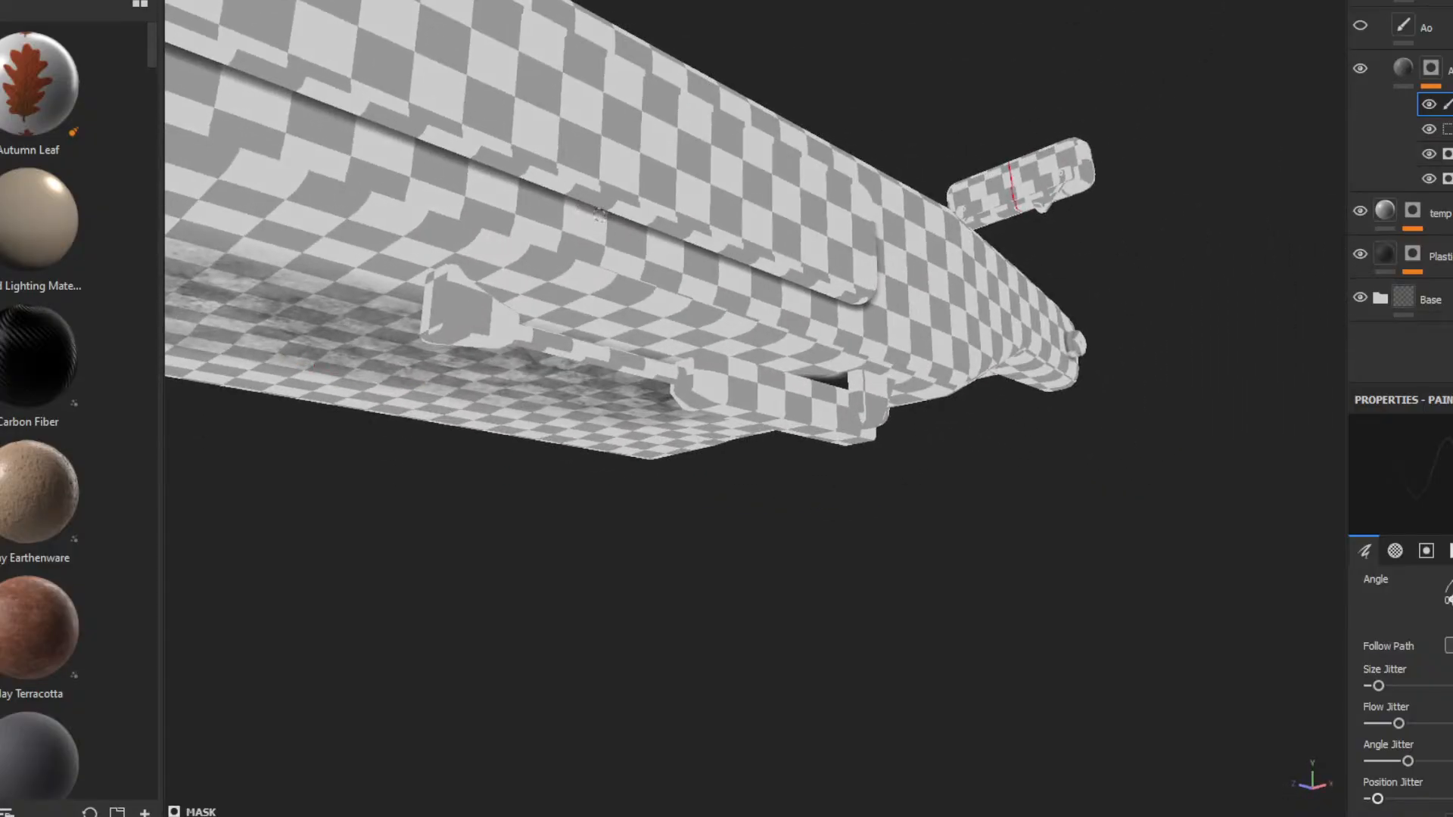
pyautogui.keyDown('alt'); pyautogui.moveTo(529, 214); pyautogui.dragTo(635, 370); pyautogui.keyUp('alt')
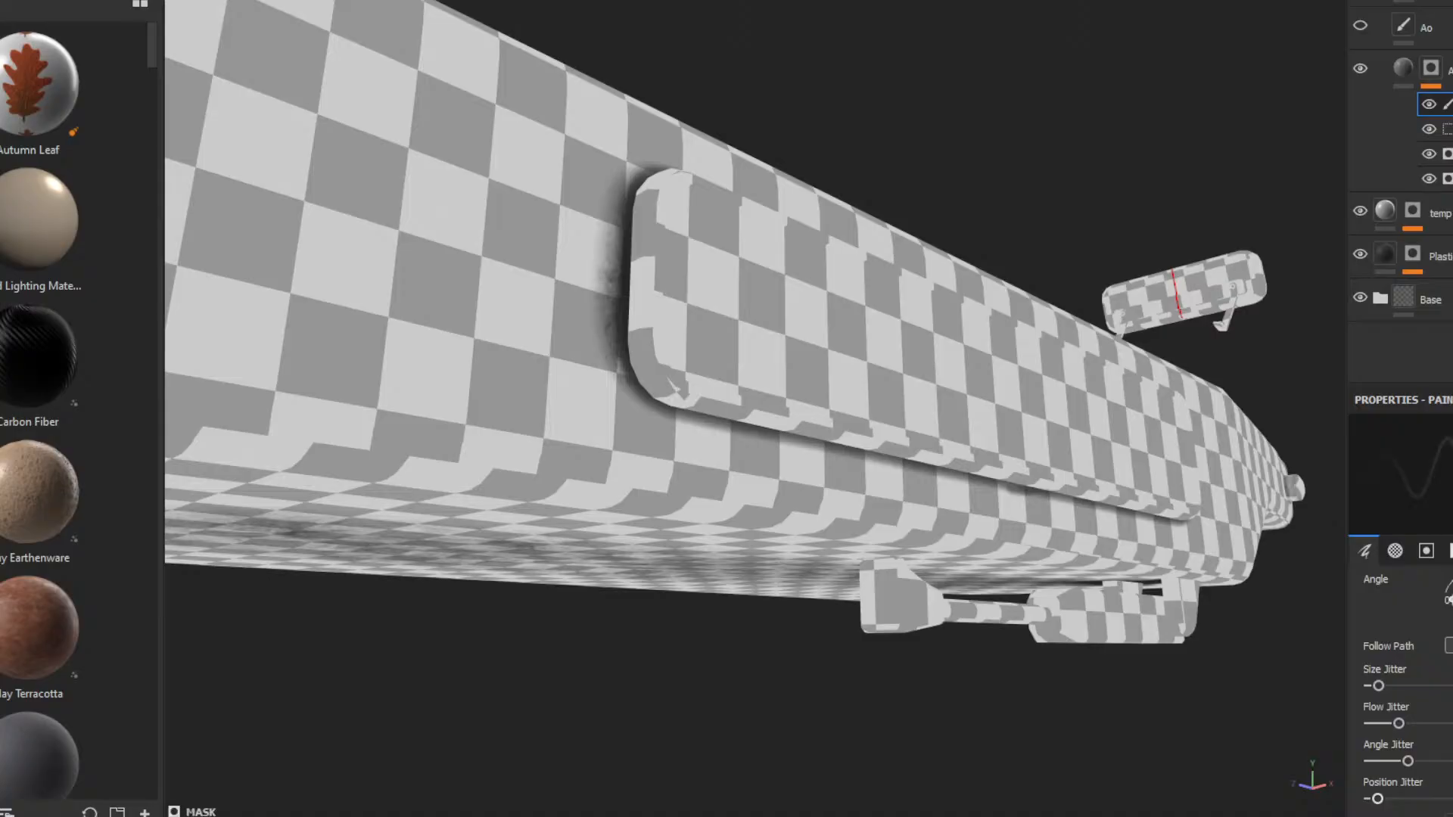
pyautogui.moveTo(690, 420); pyautogui.dragTo(879, 457)
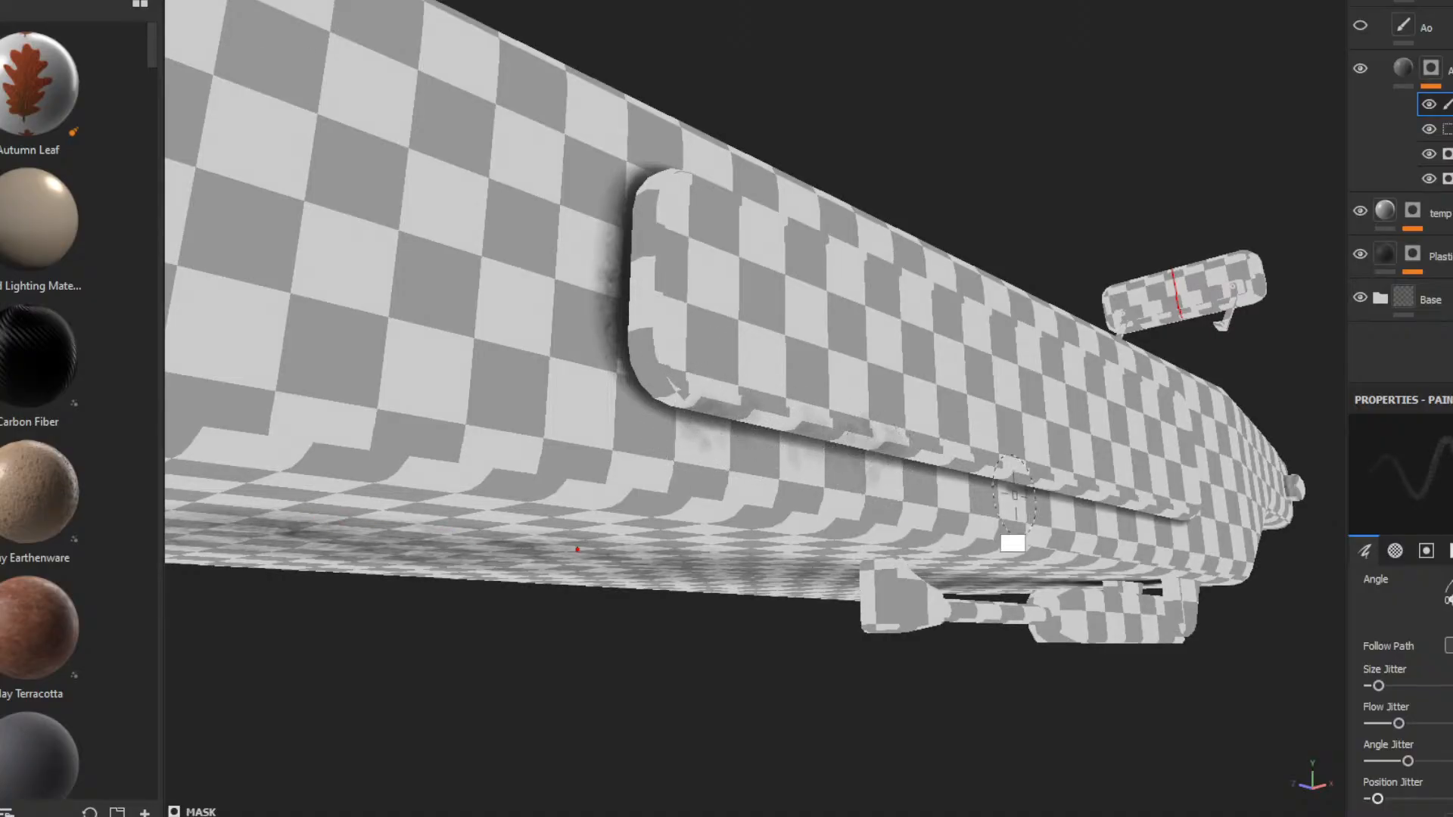
pyautogui.keyDown('alt'); pyautogui.moveTo(1003, 496); pyautogui.dragTo(878, 464); pyautogui.keyUp('alt')
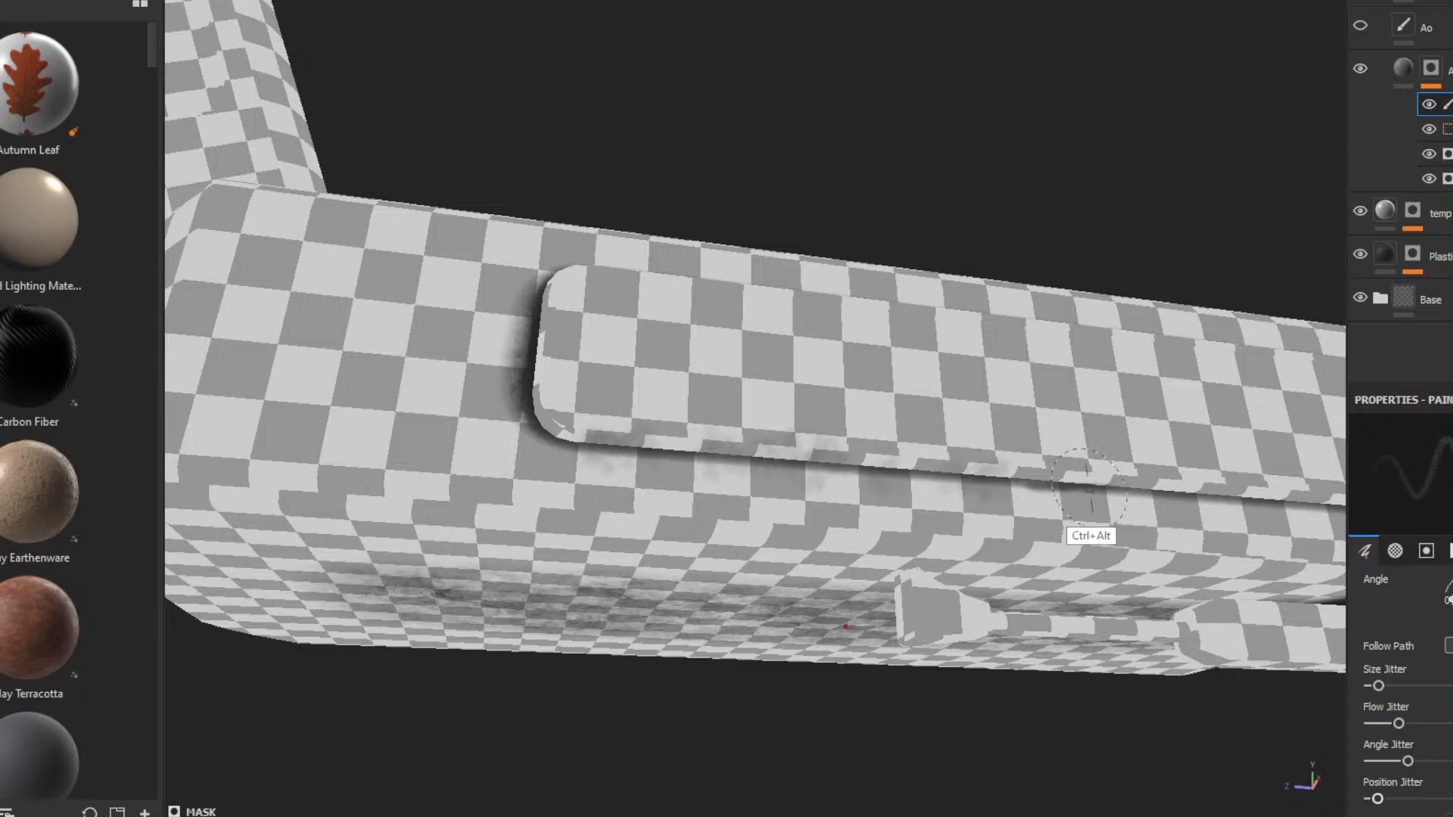
pyautogui.moveTo(1083, 530)
pyautogui.keyDown('alt'); pyautogui.mouseDown()
pyautogui.moveTo(721, 458)
pyautogui.moveTo(759, 423)
pyautogui.moveTo(810, 428)
pyautogui.mouseUp(); pyautogui.keyUp('alt')
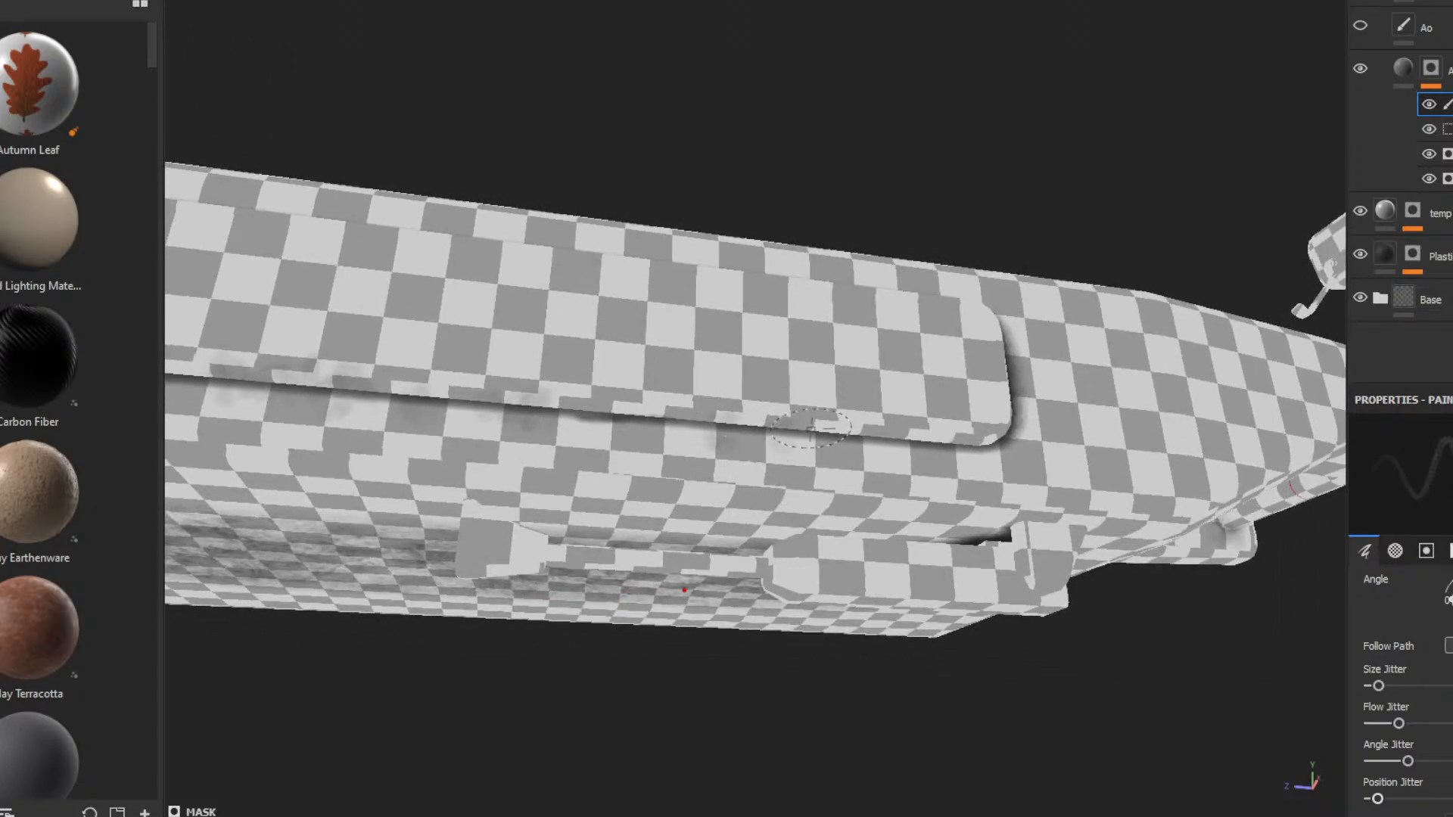
pyautogui.rightClick(890, 439)
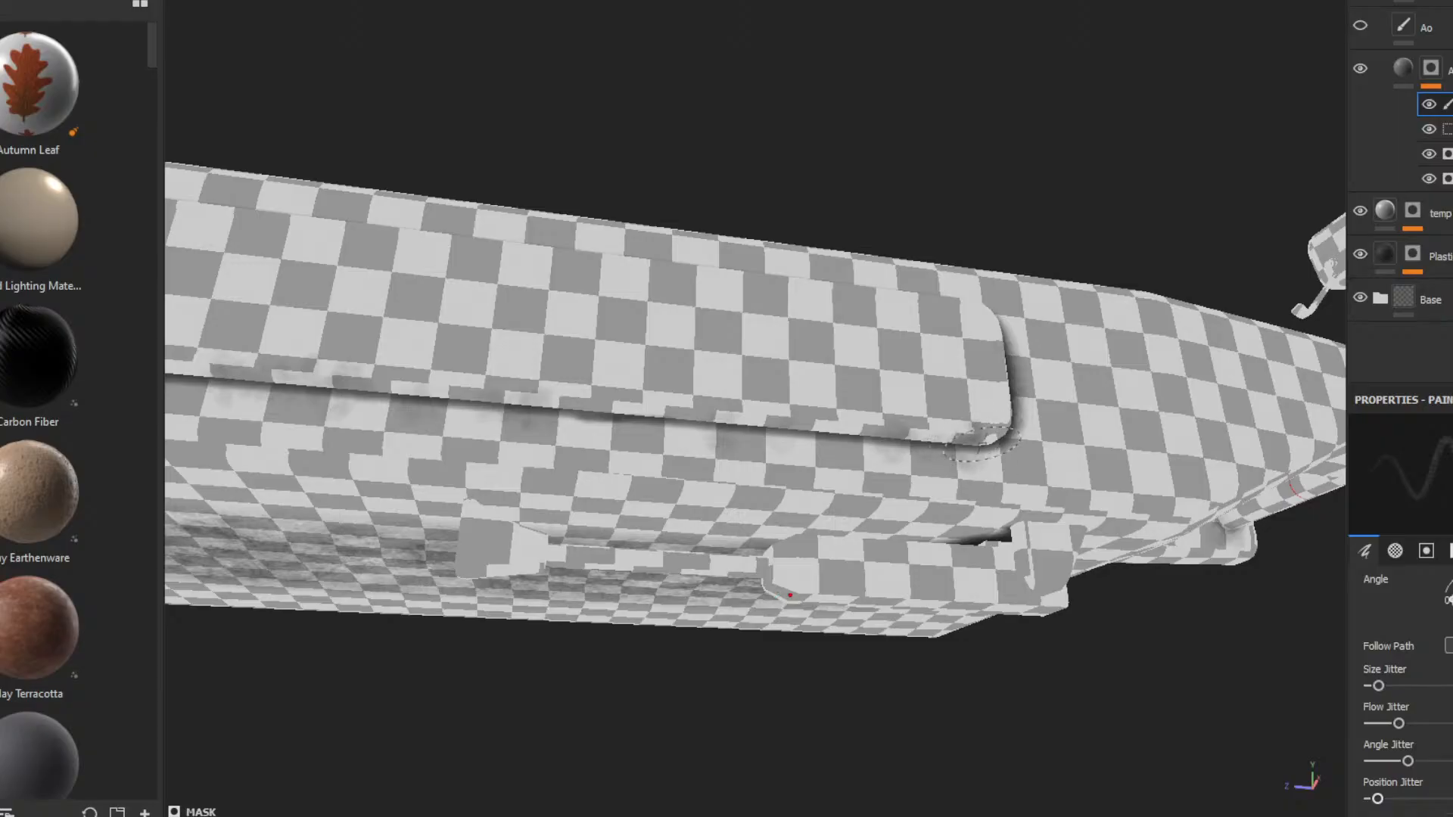
pyautogui.moveTo(960, 451)
pyautogui.keyDown('alt'); pyautogui.mouseDown()
pyautogui.moveTo(893, 452)
pyautogui.moveTo(946, 430)
pyautogui.mouseUp(); pyautogui.keyUp('alt')
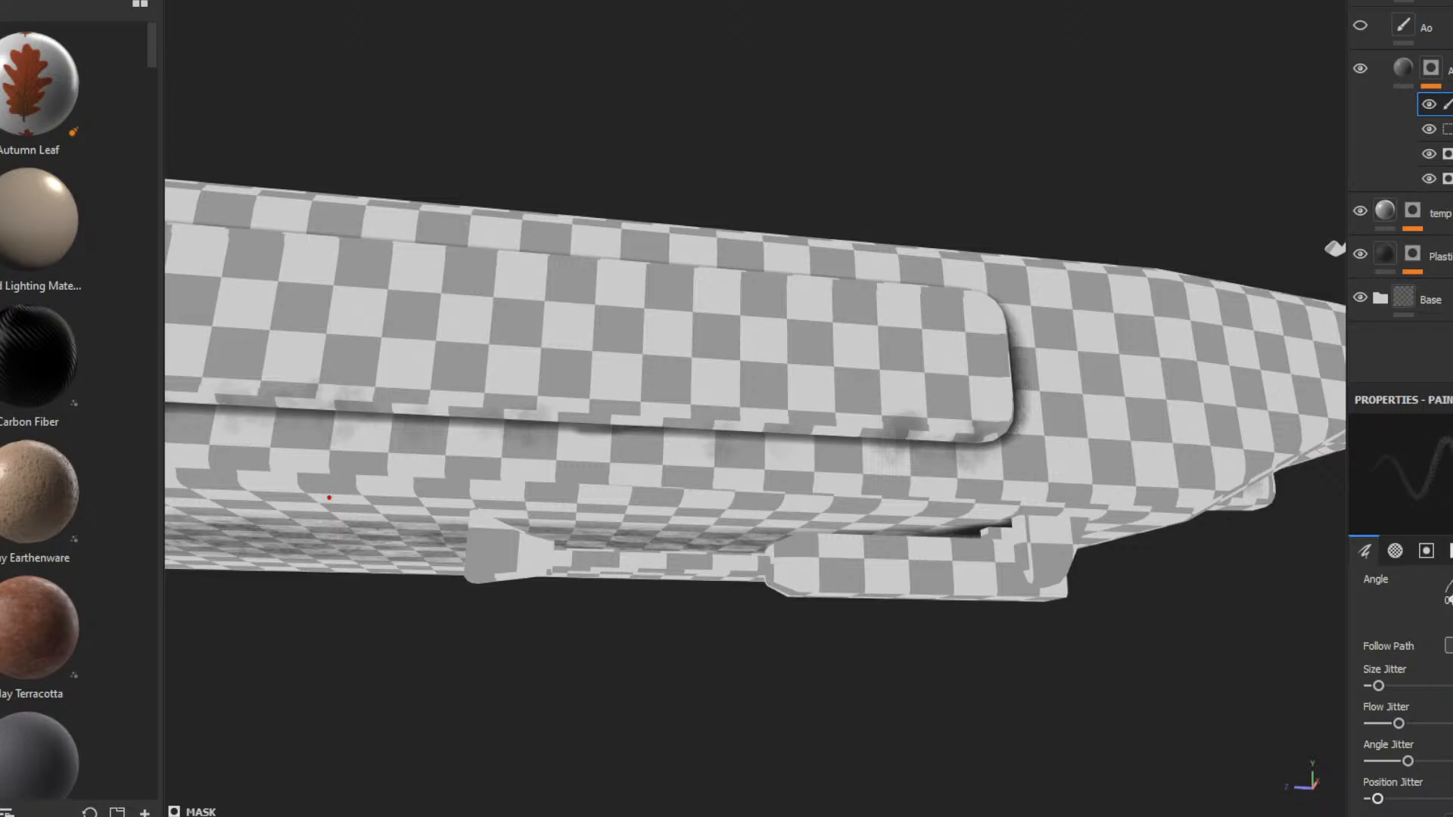
pyautogui.scroll(3, 354, 462)
pyautogui.scroll(-3, 384, 446)
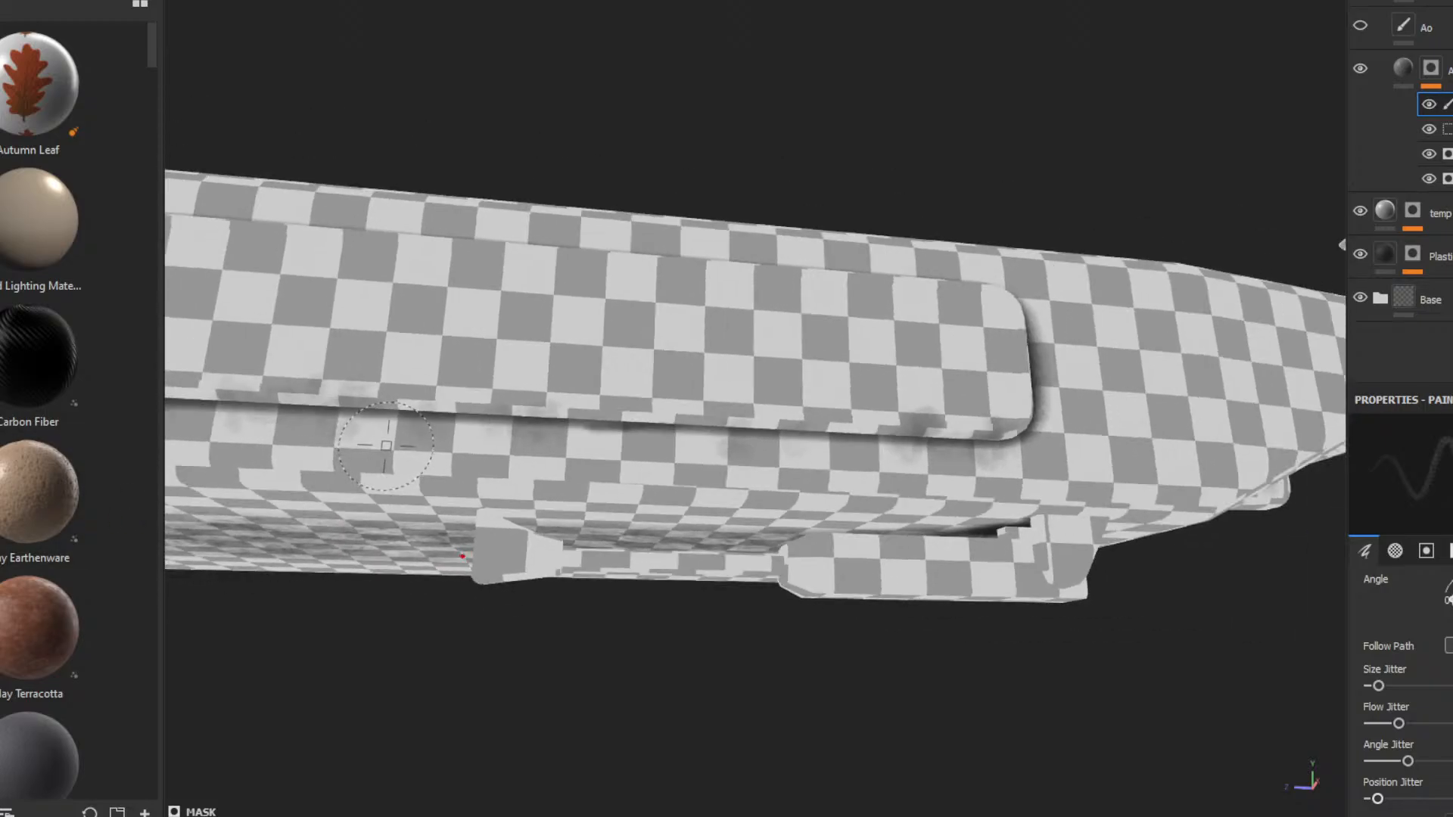
# - Paint broad cloudy dirt patches across the body's underside beside the exhaust-like pipe, using a larger brush
pyautogui.moveTo(386, 466)
pyautogui.keyDown('alt'); pyautogui.mouseDown()
pyautogui.moveTo(379, 350)
pyautogui.moveTo(467, 461)
pyautogui.moveTo(525, 239)
pyautogui.moveTo(408, 389)
pyautogui.mouseUp(); pyautogui.keyUp('alt')
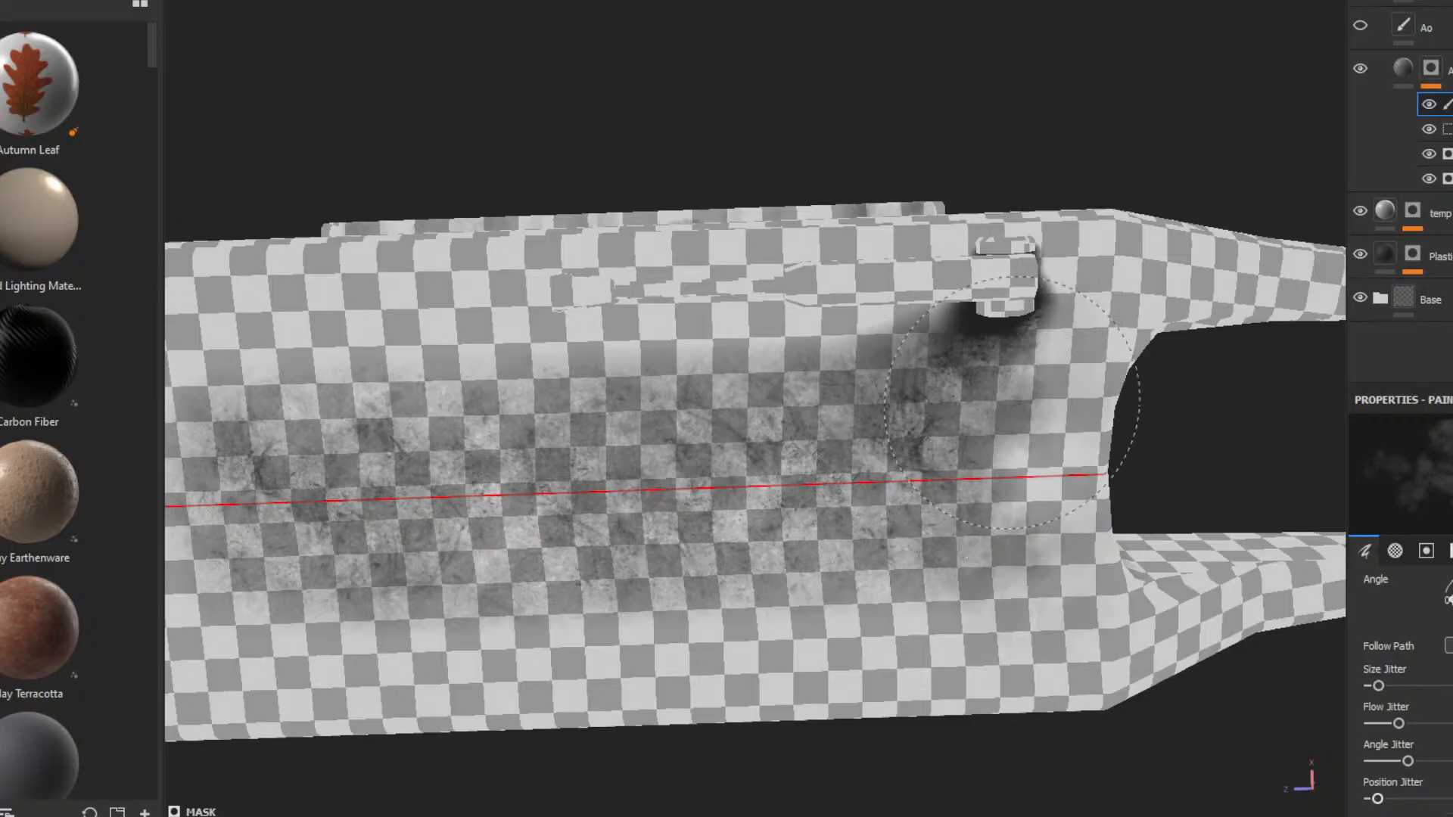
pyautogui.click(868, 400)
pyautogui.click(606, 386)
pyautogui.click(654, 368)
pyautogui.click(598, 380)
pyautogui.moveTo(590, 378)
pyautogui.keyDown('alt'); pyautogui.mouseDown()
pyautogui.moveTo(560, 414)
pyautogui.moveTo(635, 590)
pyautogui.moveTo(454, 424)
pyautogui.mouseUp(); pyautogui.keyUp('alt')
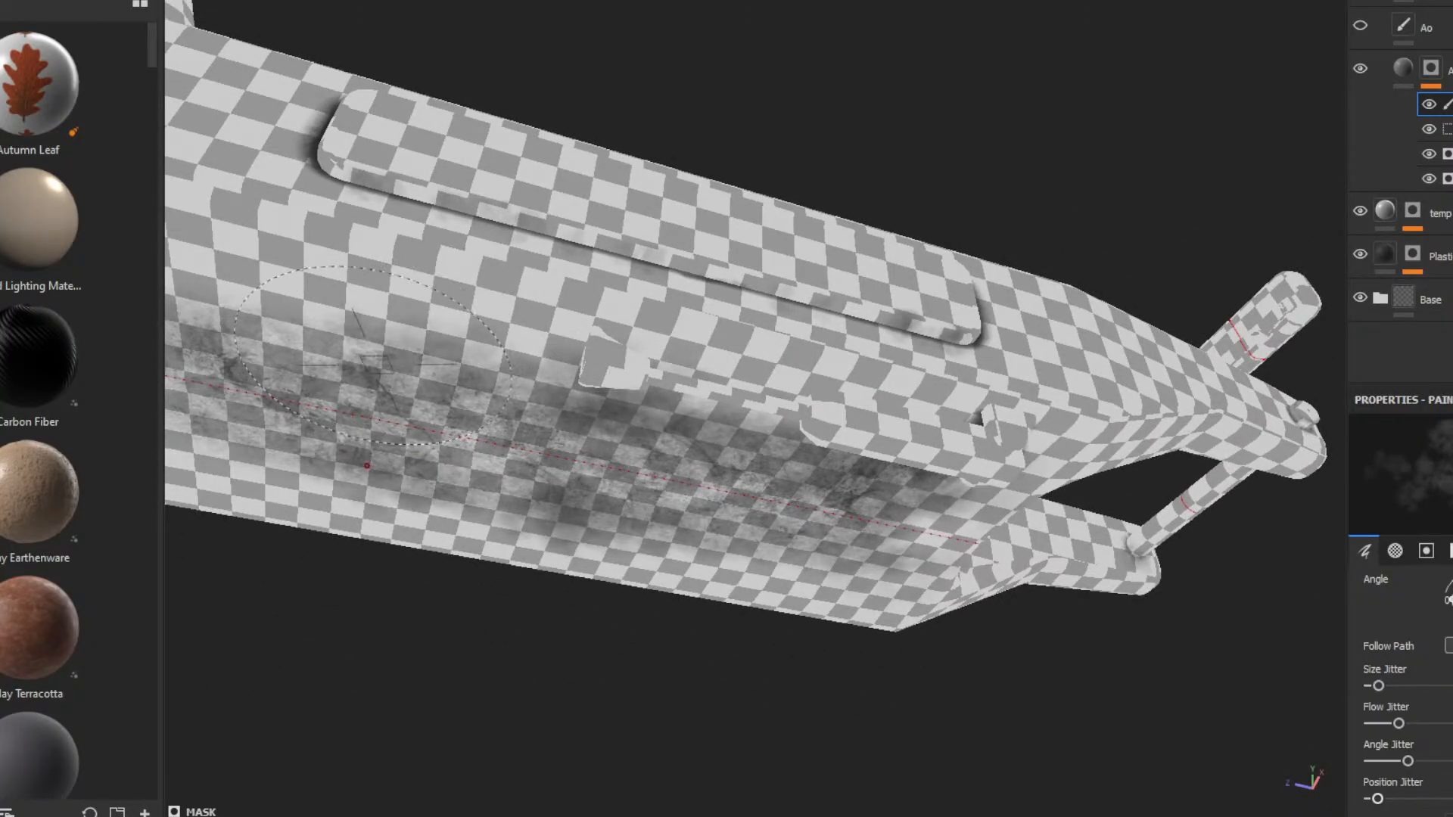
# - Try a dirt stroke over the exhaust-like pipe and undo it
pyautogui.moveTo(1025, 350)
pyautogui.keyDown('alt'); pyautogui.mouseDown()
pyautogui.moveTo(898, 578)
pyautogui.moveTo(876, 530)
pyautogui.mouseUp(); pyautogui.keyUp('alt')
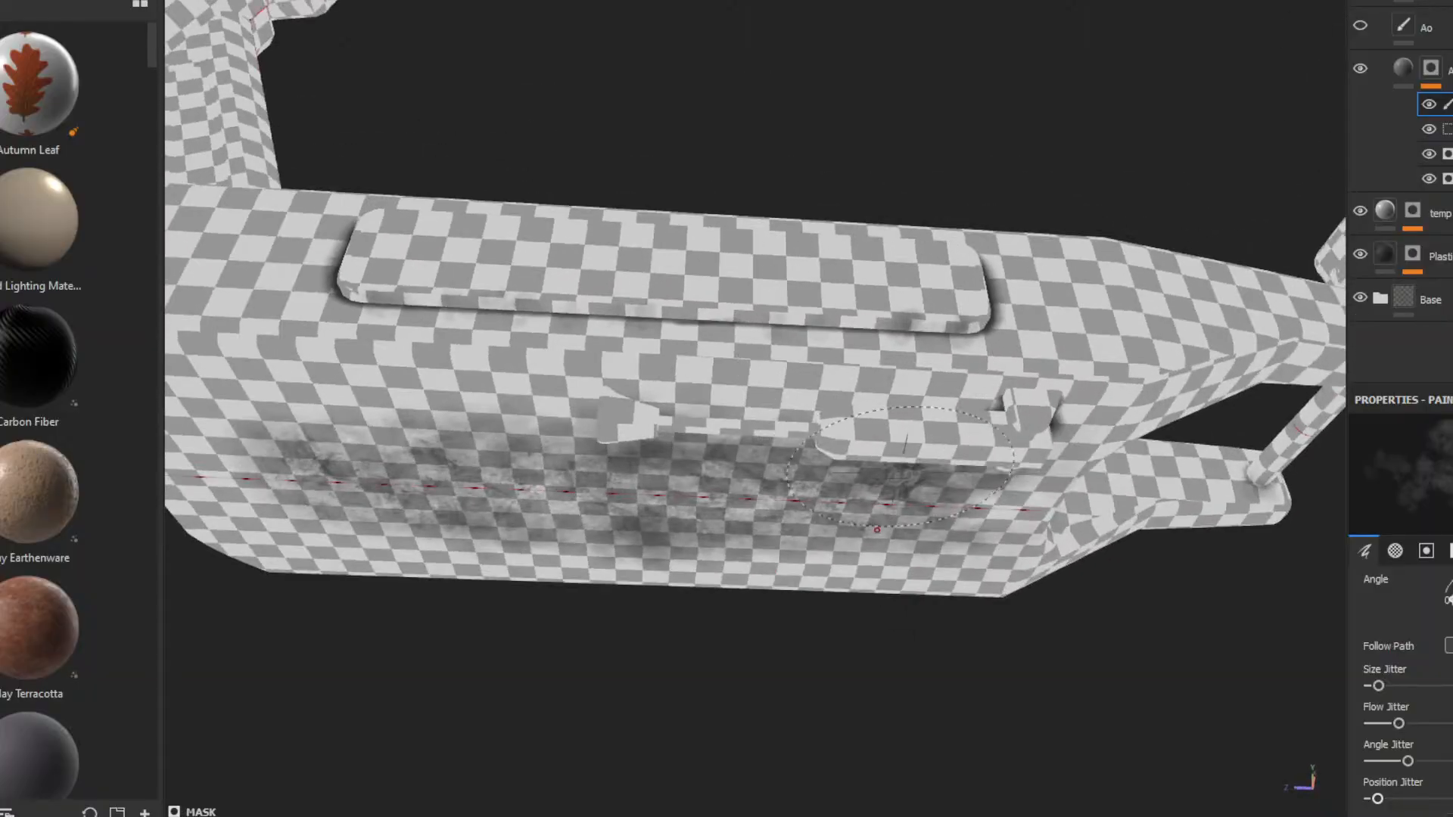
pyautogui.moveTo(897, 406)
pyautogui.mouseDown()
pyautogui.moveTo(874, 383)
pyautogui.moveTo(880, 401)
pyautogui.mouseUp()
pyautogui.hotkey('ctrl', 'z')
pyautogui.moveTo(980, 220)
pyautogui.keyDown('alt'); pyautogui.mouseDown()
pyautogui.moveTo(915, 371)
pyautogui.moveTo(921, 539)
pyautogui.moveTo(928, 439)
pyautogui.moveTo(874, 236)
pyautogui.mouseUp(); pyautogui.keyUp('alt')
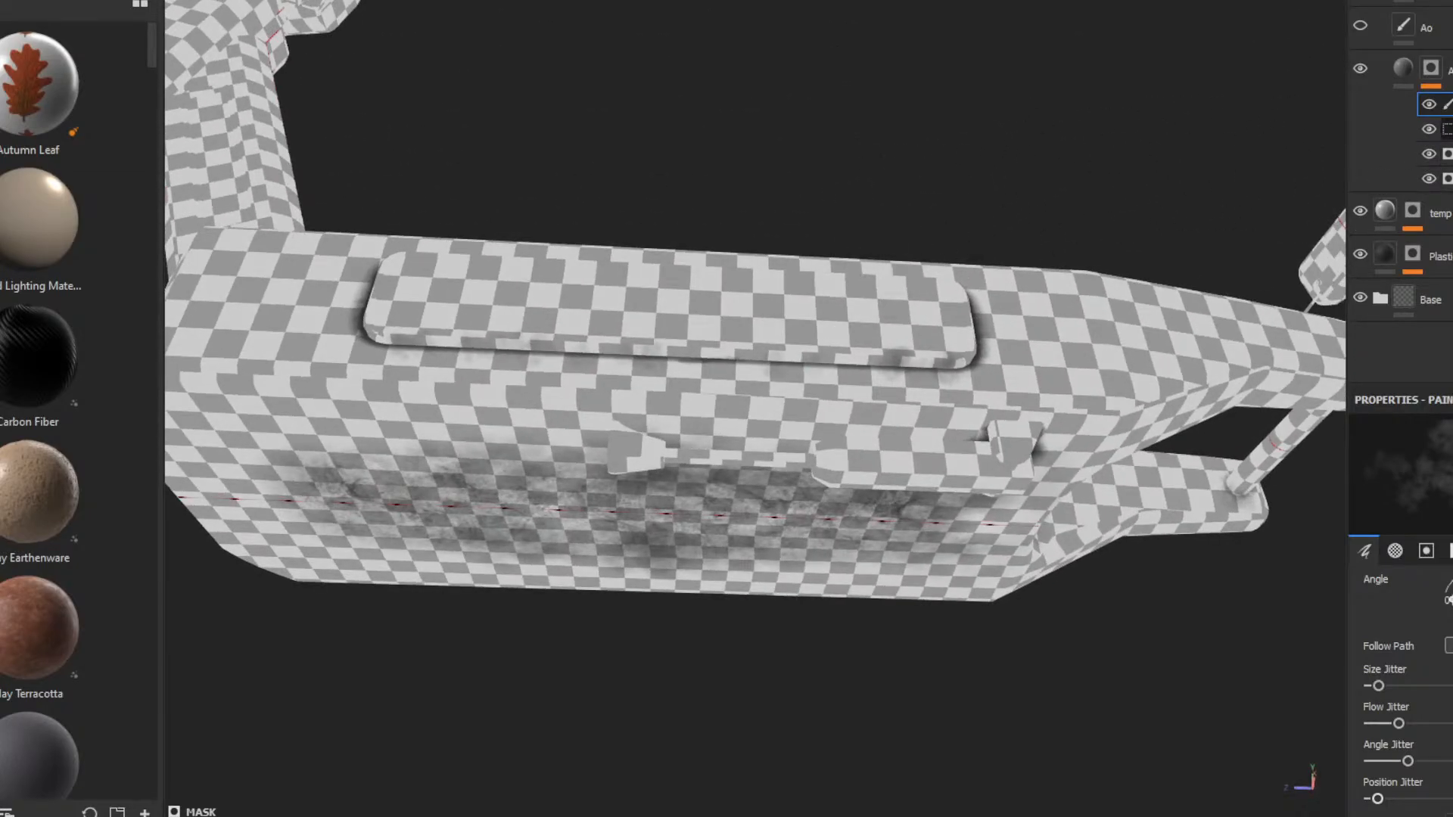
# - Examine the ID colors of the mask's Color Selection and return the viewport to the Ambient occlusion channel
pyautogui.click(1446, 129)
pyautogui.click(1451, 649)
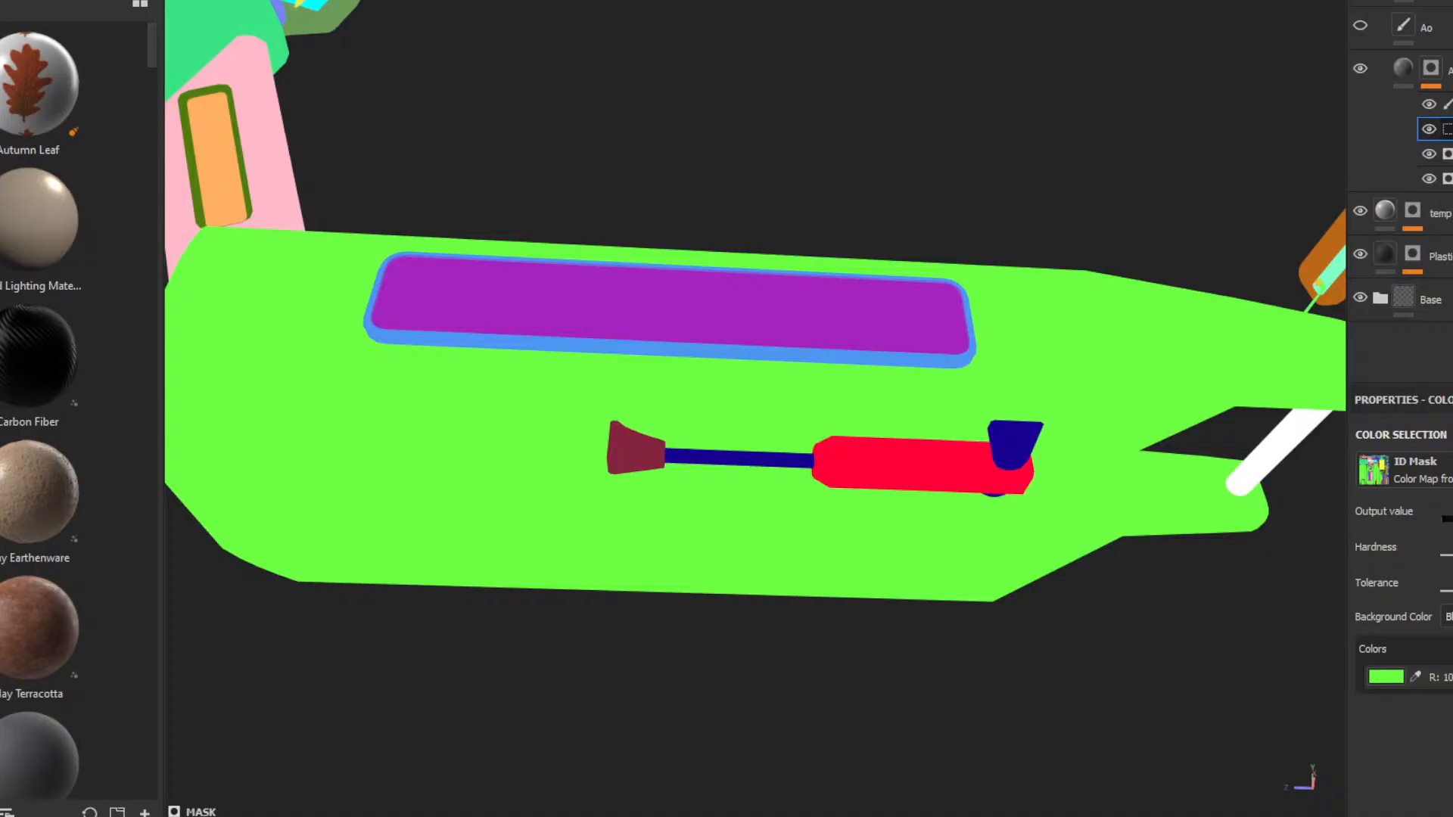
pyautogui.click(1312, 2)
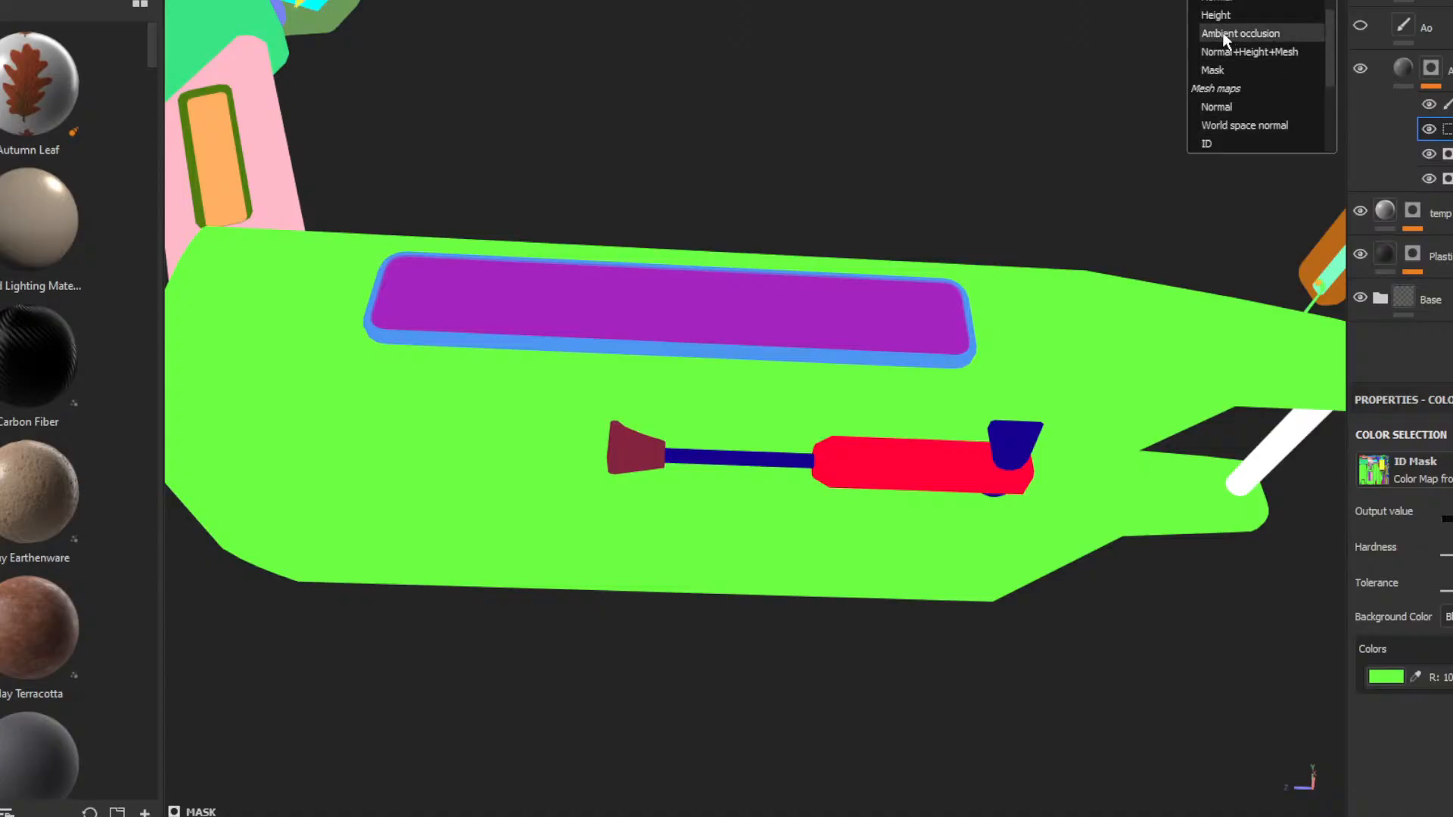
pyautogui.click(1256, 33)
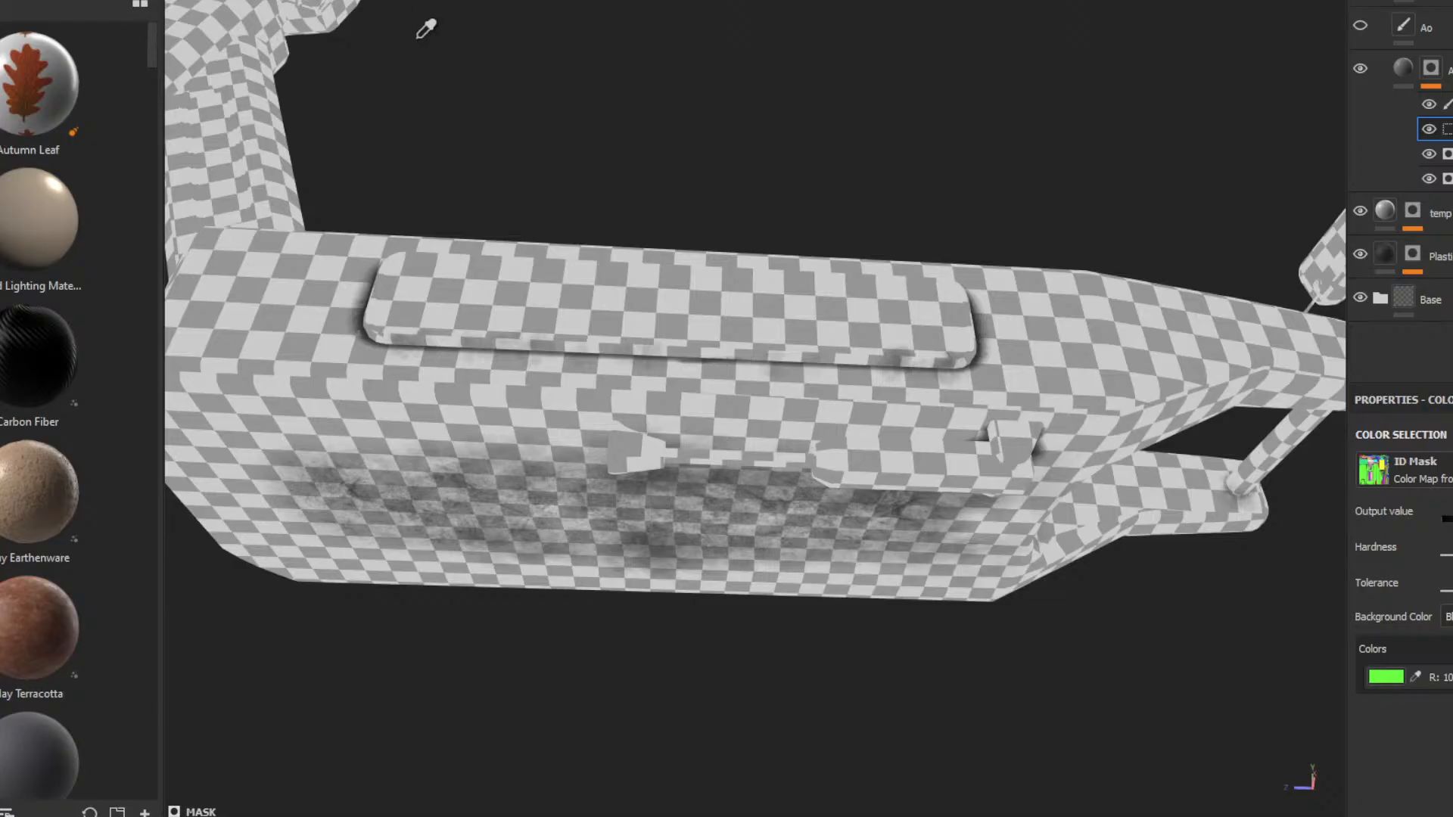
# - Paint a broad dirt stroke across the exhaust-like pipe and body side, and move the Color Selection above the paint effect
pyautogui.click(1444, 104)
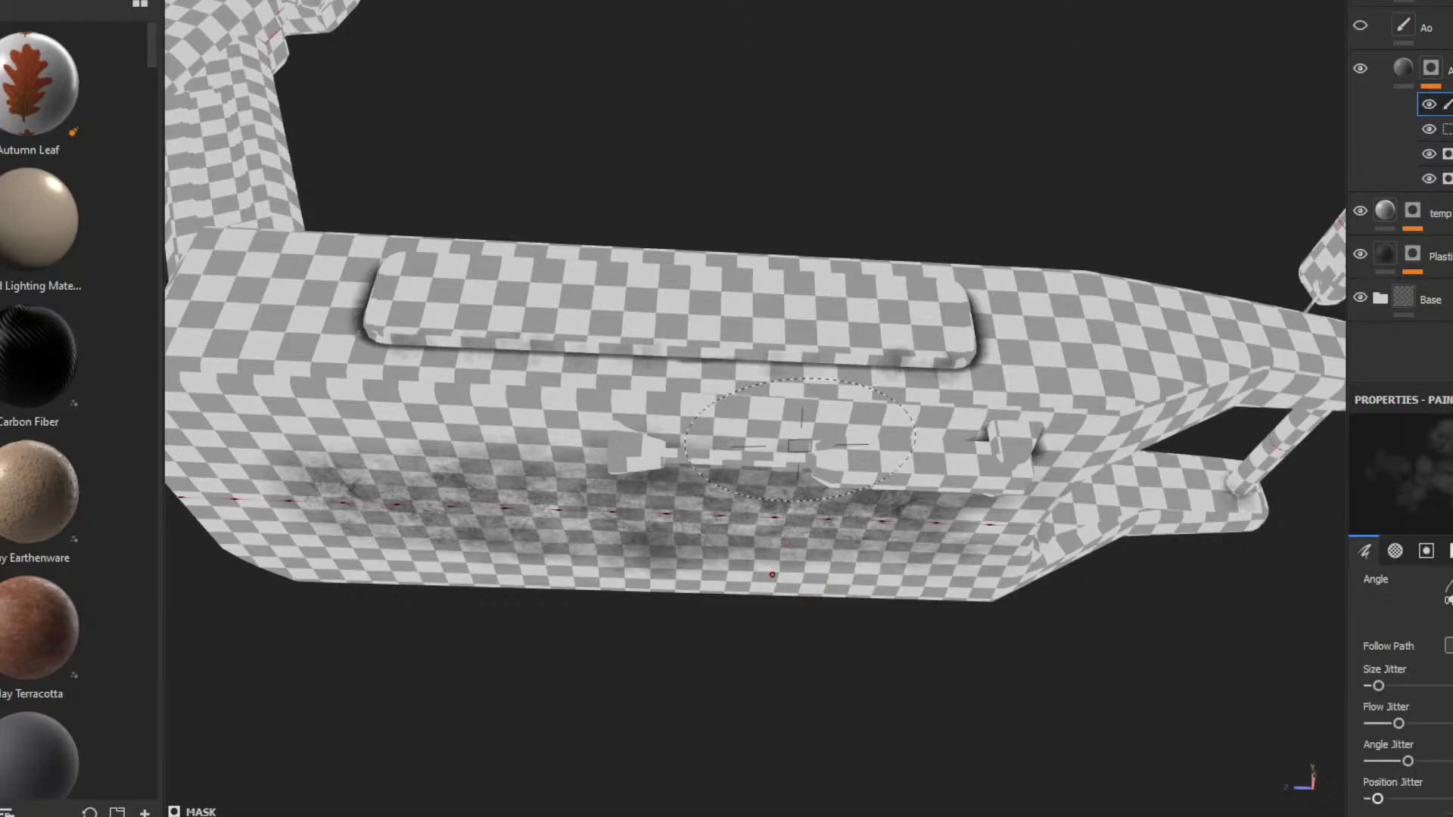
pyautogui.moveTo(852, 432)
pyautogui.mouseDown()
pyautogui.moveTo(813, 439)
pyautogui.moveTo(870, 430)
pyautogui.mouseUp()
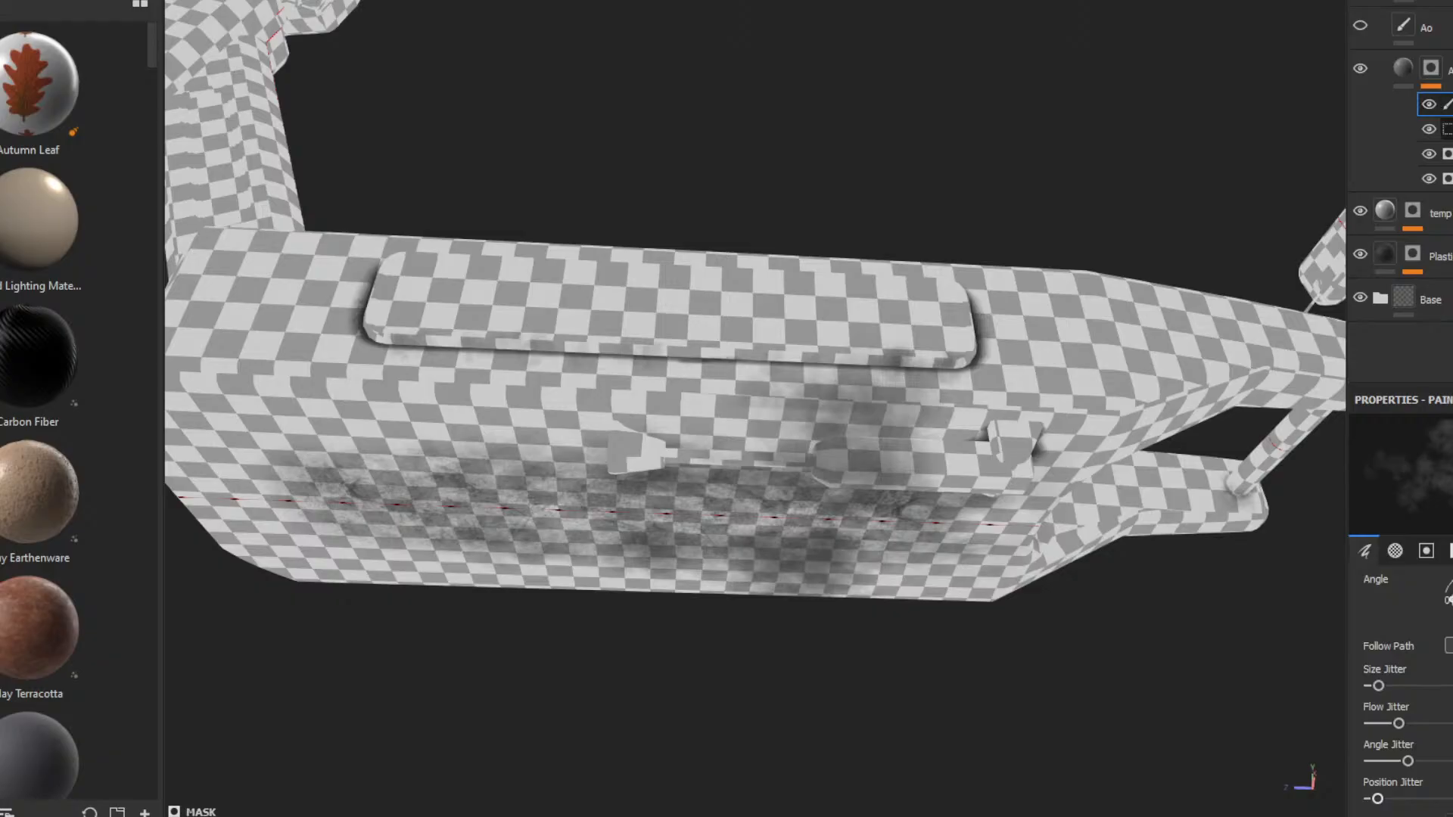
pyautogui.moveTo(1448, 129)
pyautogui.mouseDown()
pyautogui.moveTo(1450, 79)
pyautogui.moveTo(1450, 93)
pyautogui.mouseUp()
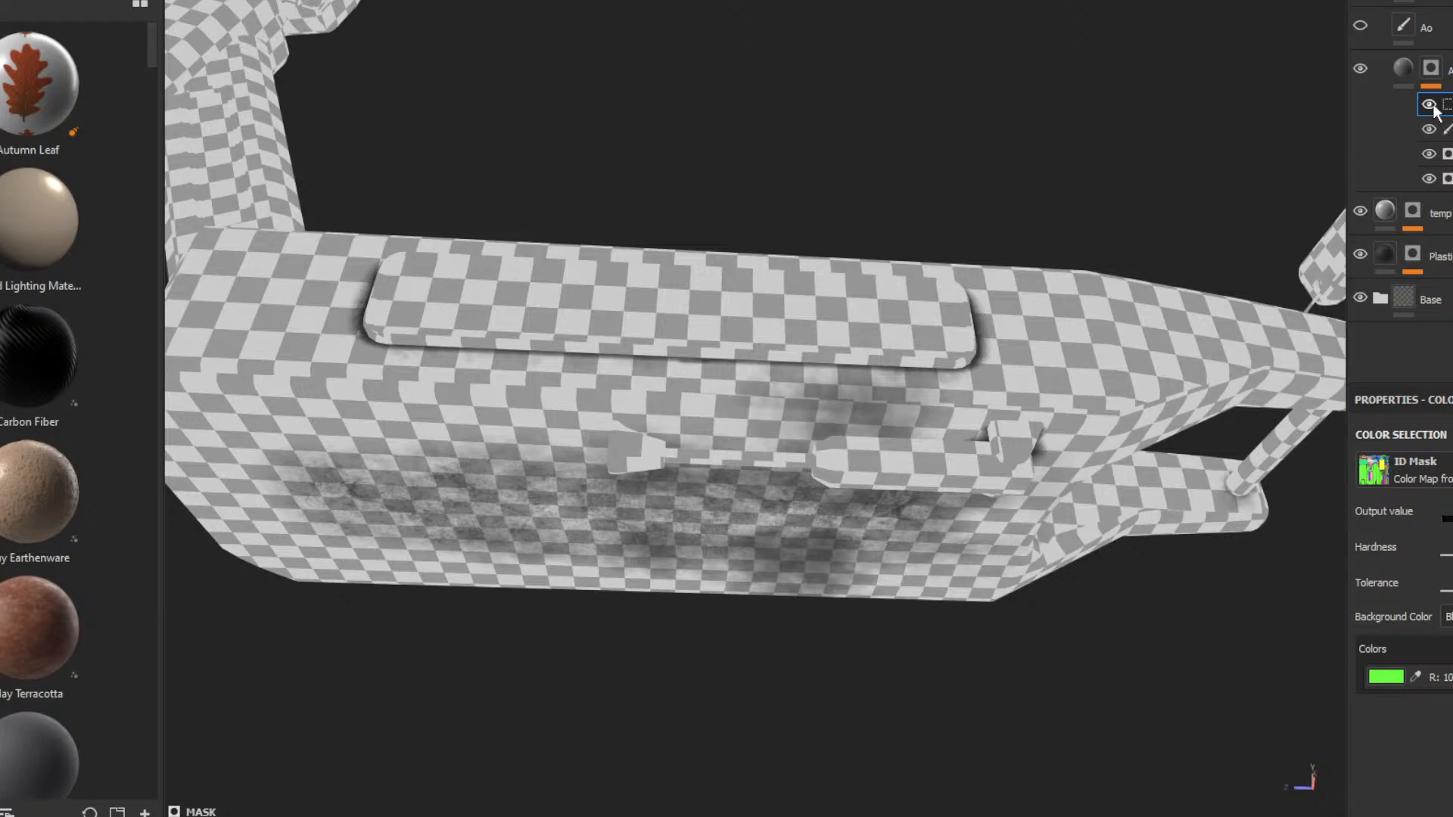
# - Reselect the mask's paint effect and examine the dirt on the pipe, side and underside from several angles
pyautogui.keyDown('alt'); pyautogui.moveTo(1029, 301); pyautogui.dragTo(1204, 241); pyautogui.keyUp('alt')
pyautogui.click(1441, 129)
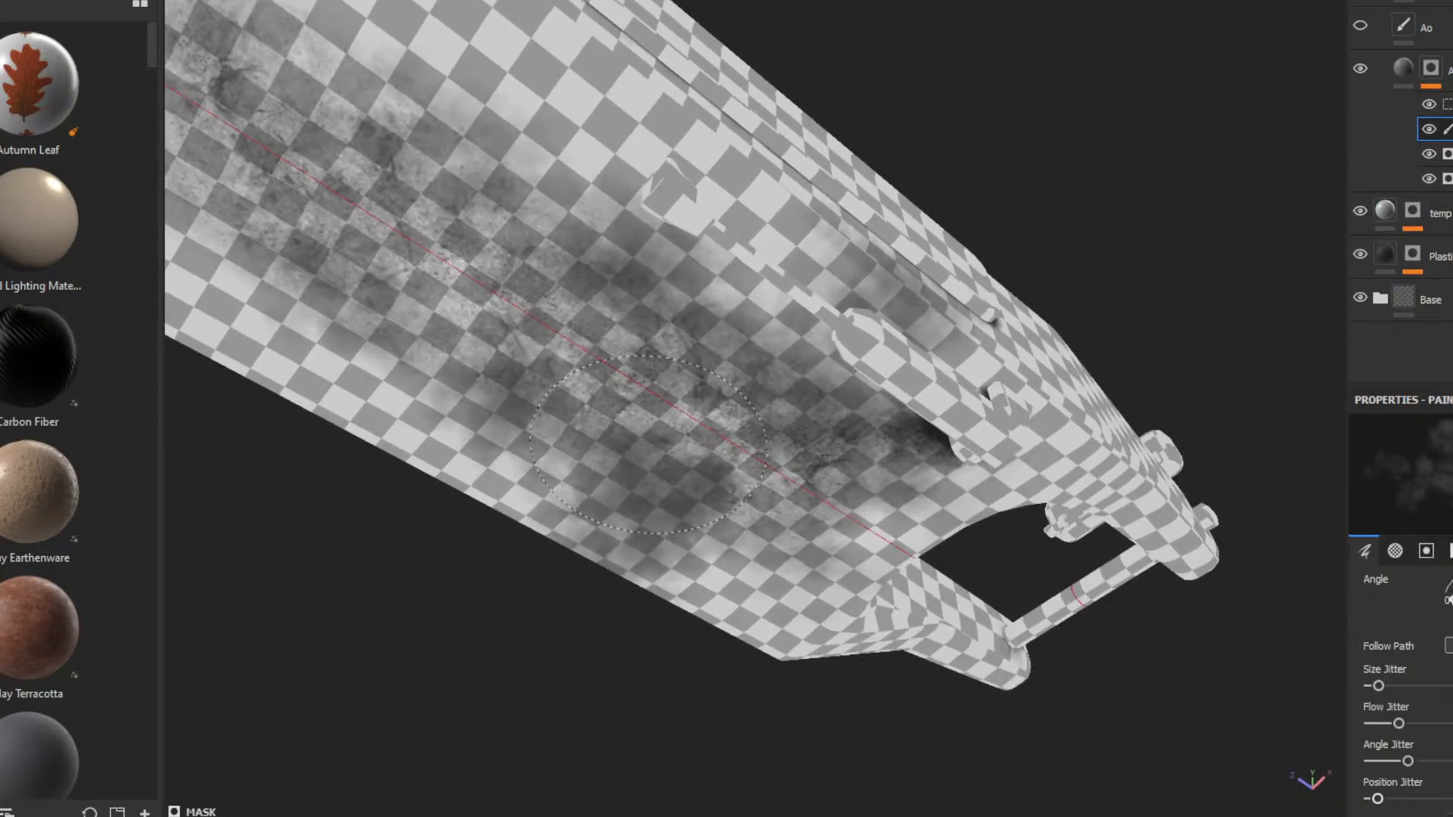
pyautogui.moveTo(820, 291)
pyautogui.keyDown('alt'); pyautogui.mouseDown()
pyautogui.moveTo(711, 405)
pyautogui.moveTo(743, 337)
pyautogui.mouseUp(); pyautogui.keyUp('alt')
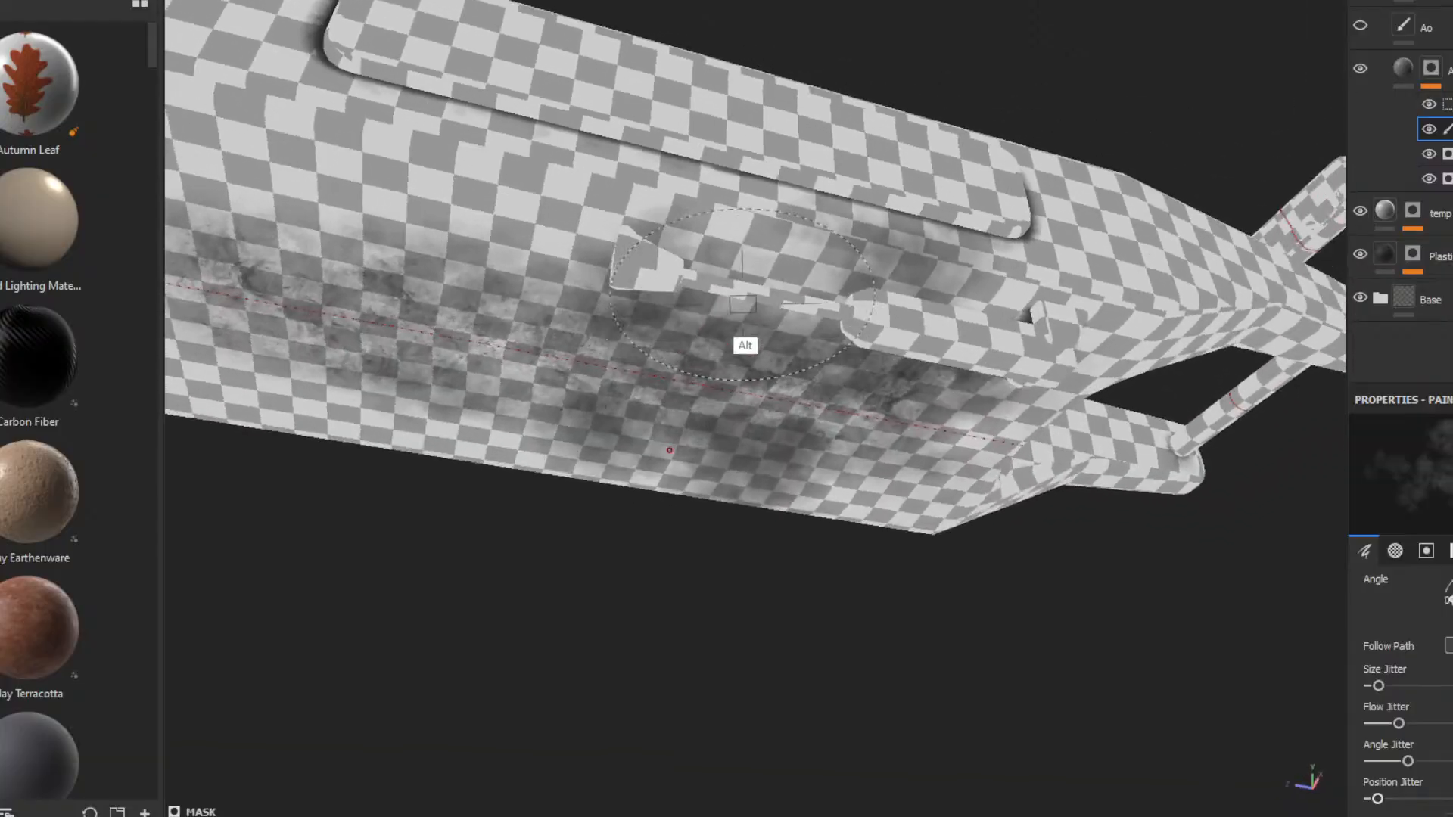
pyautogui.moveTo(899, 309)
pyautogui.keyDown('alt'); pyautogui.mouseDown()
pyautogui.moveTo(756, 325)
pyautogui.moveTo(837, 295)
pyautogui.moveTo(925, 492)
pyautogui.mouseUp(); pyautogui.keyUp('alt')
pyautogui.press('ctrl')
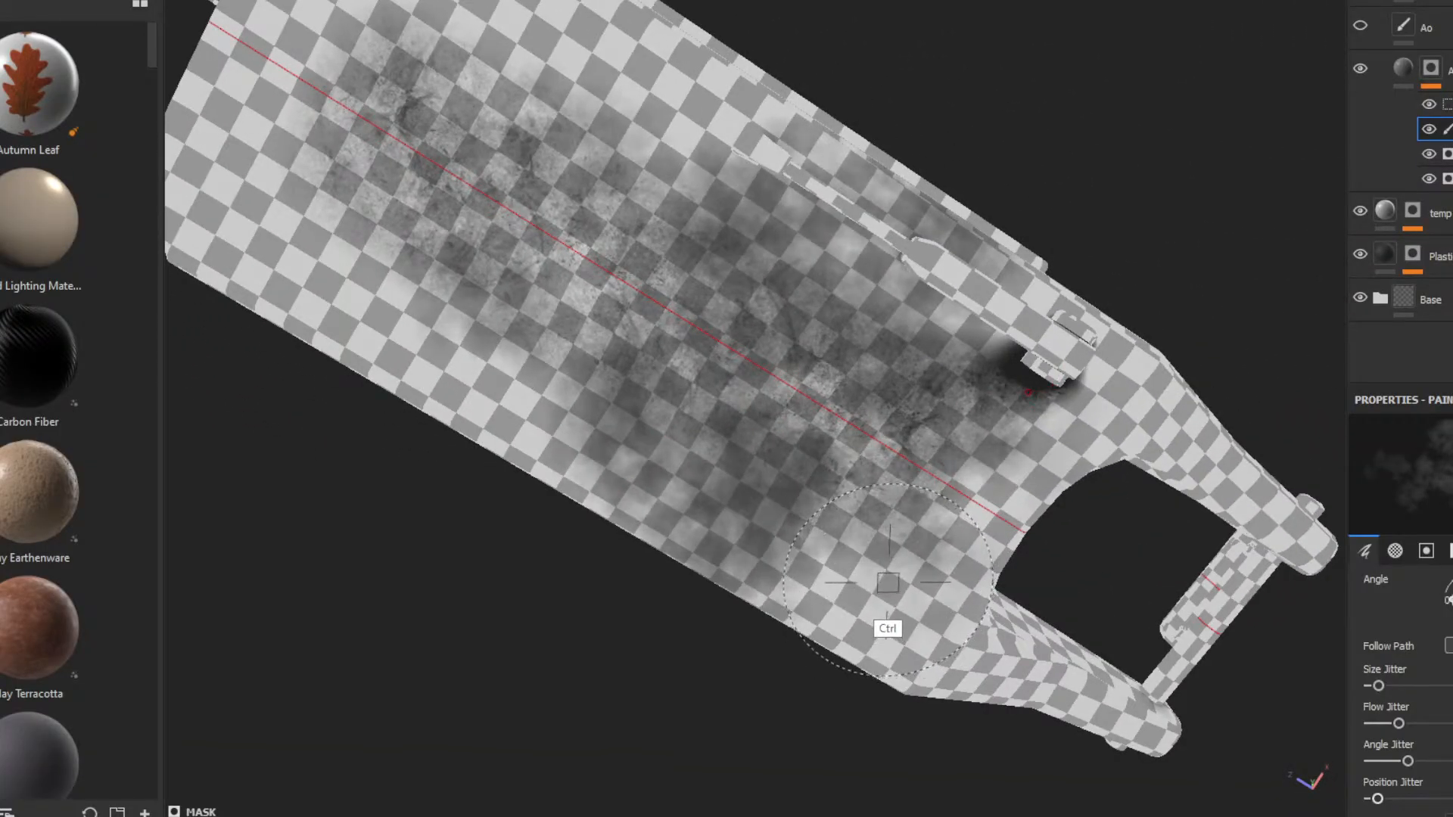
pyautogui.moveTo(887, 484)
pyautogui.keyDown('alt'); pyautogui.mouseDown()
pyautogui.moveTo(814, 519)
pyautogui.moveTo(859, 361)
pyautogui.moveTo(900, 344)
pyautogui.moveTo(593, 376)
pyautogui.moveTo(419, 350)
pyautogui.moveTo(778, 277)
pyautogui.mouseUp(); pyautogui.keyUp('alt')
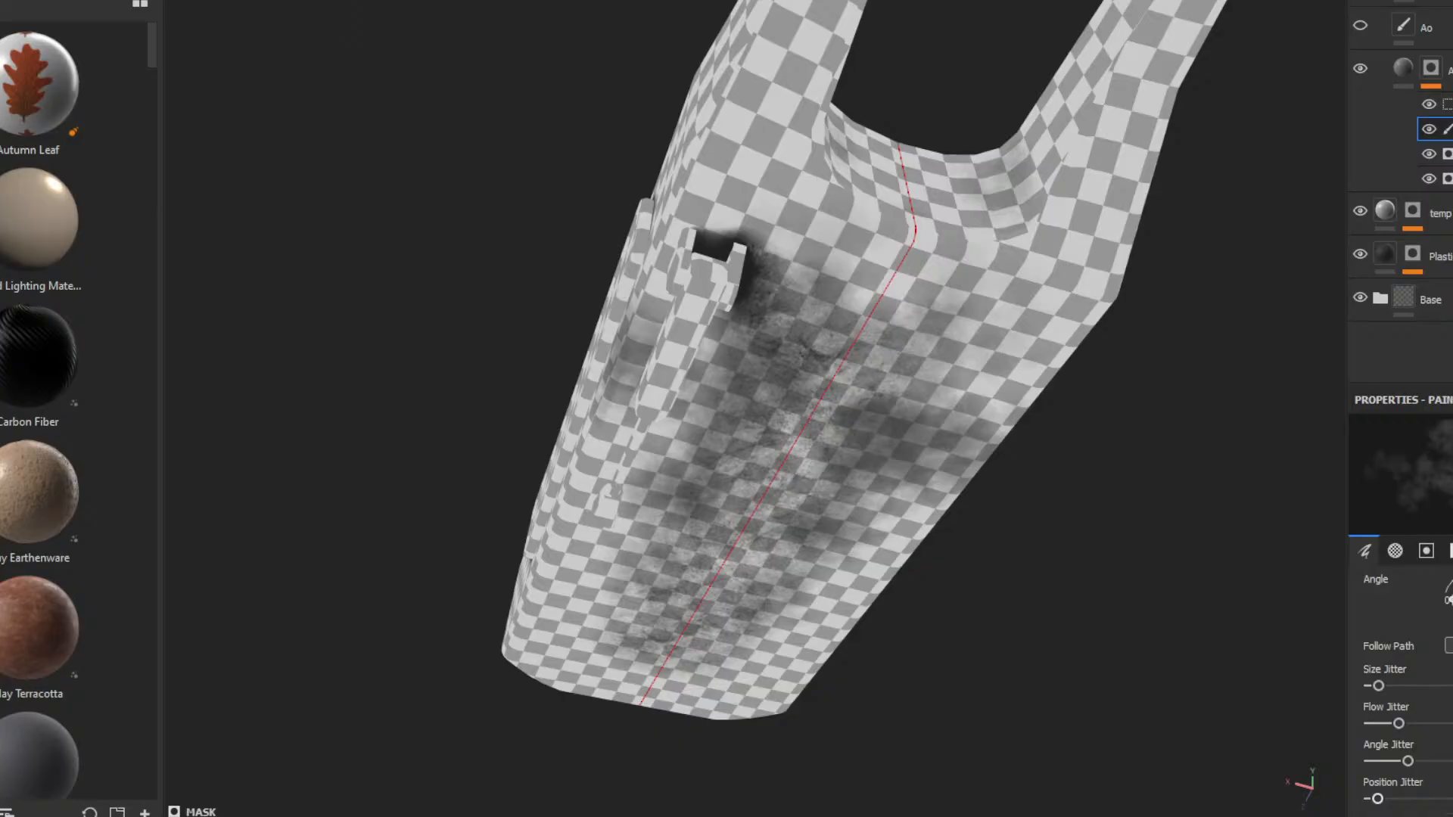
# - Paint out the excess dark dirt around the underside bracket, body side and outer underside with the Dirt Cloudy brush
pyautogui.press('2')
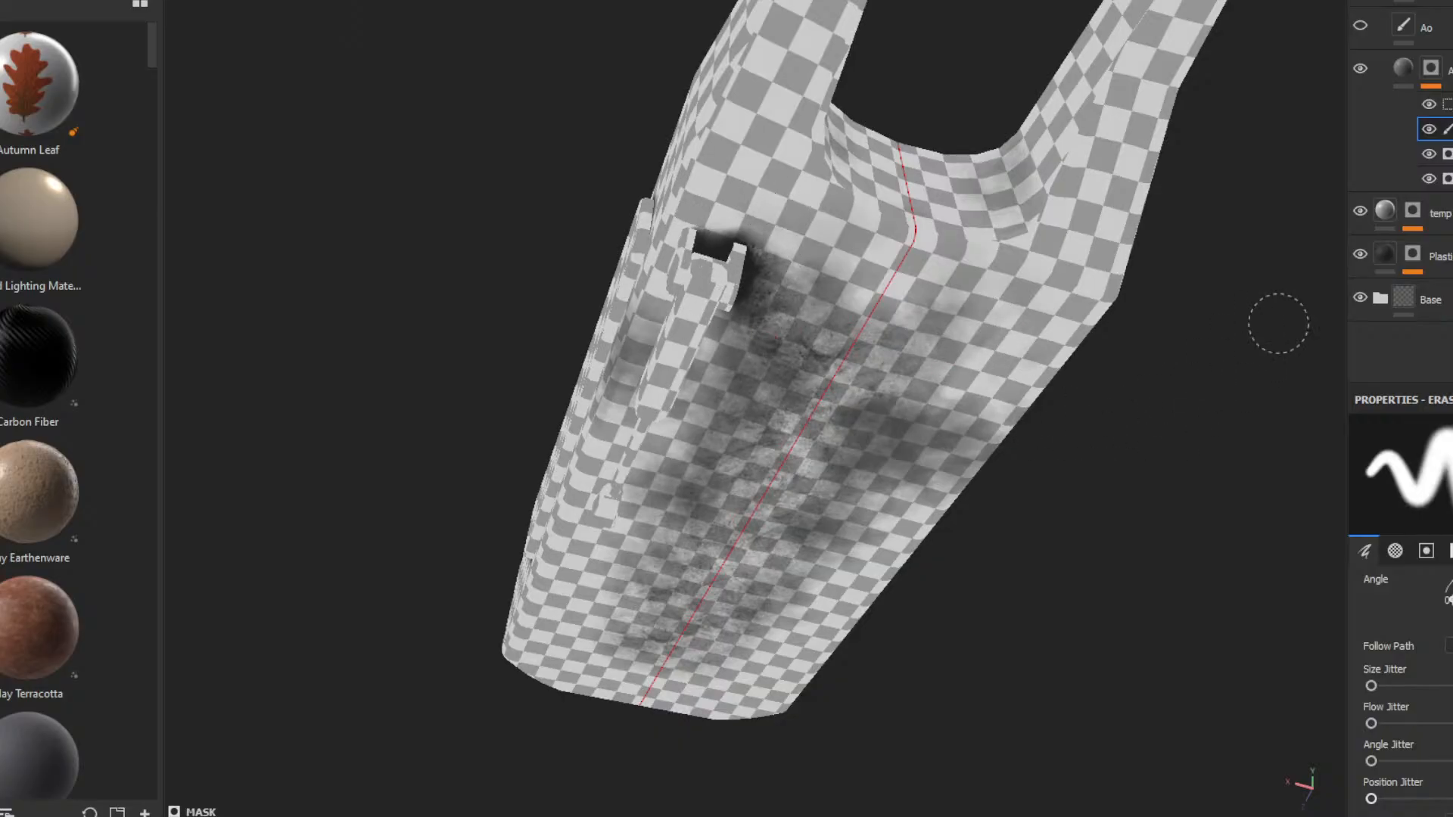
pyautogui.press('1')
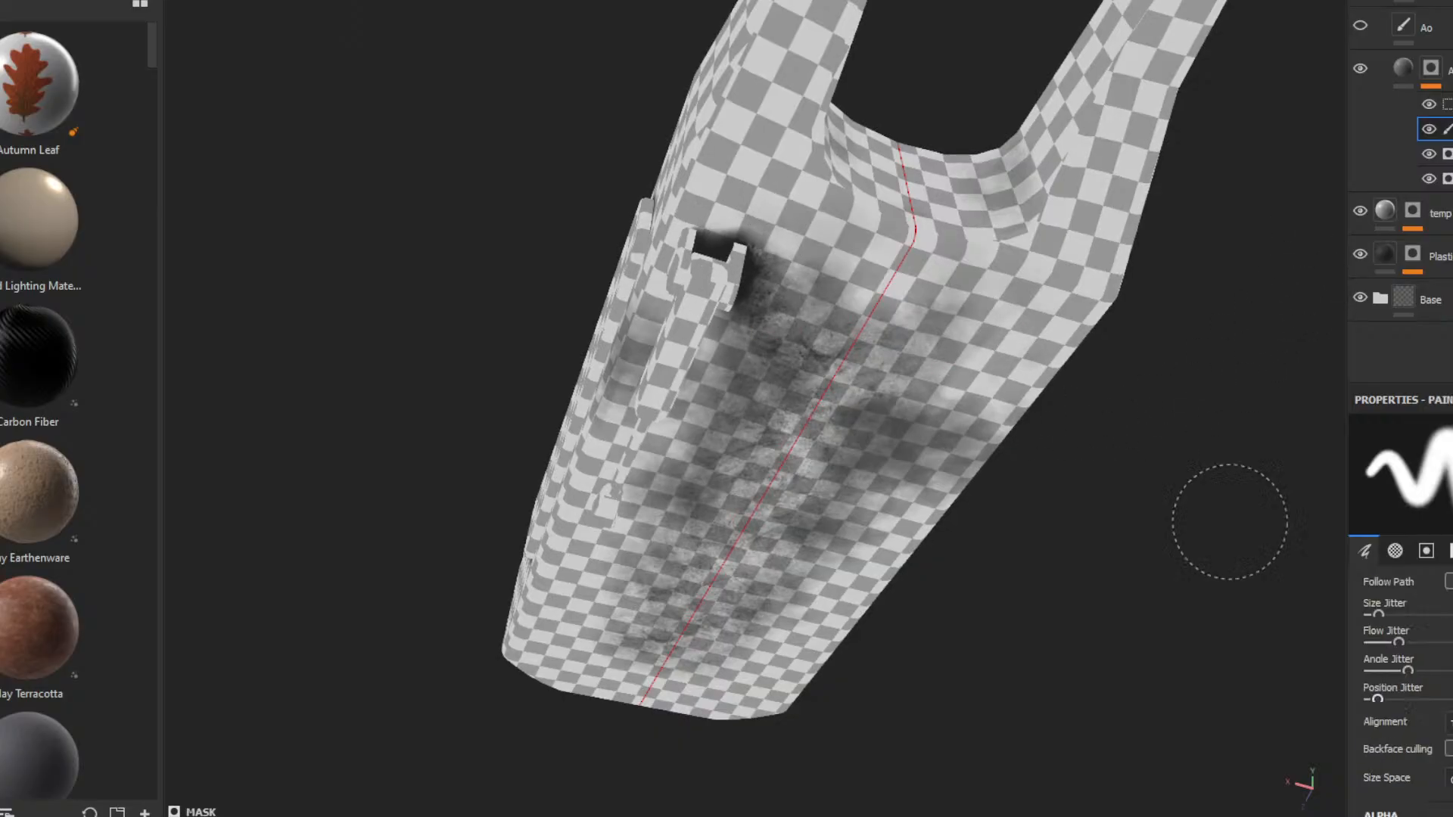
pyautogui.scroll(-8, 1400, 688)
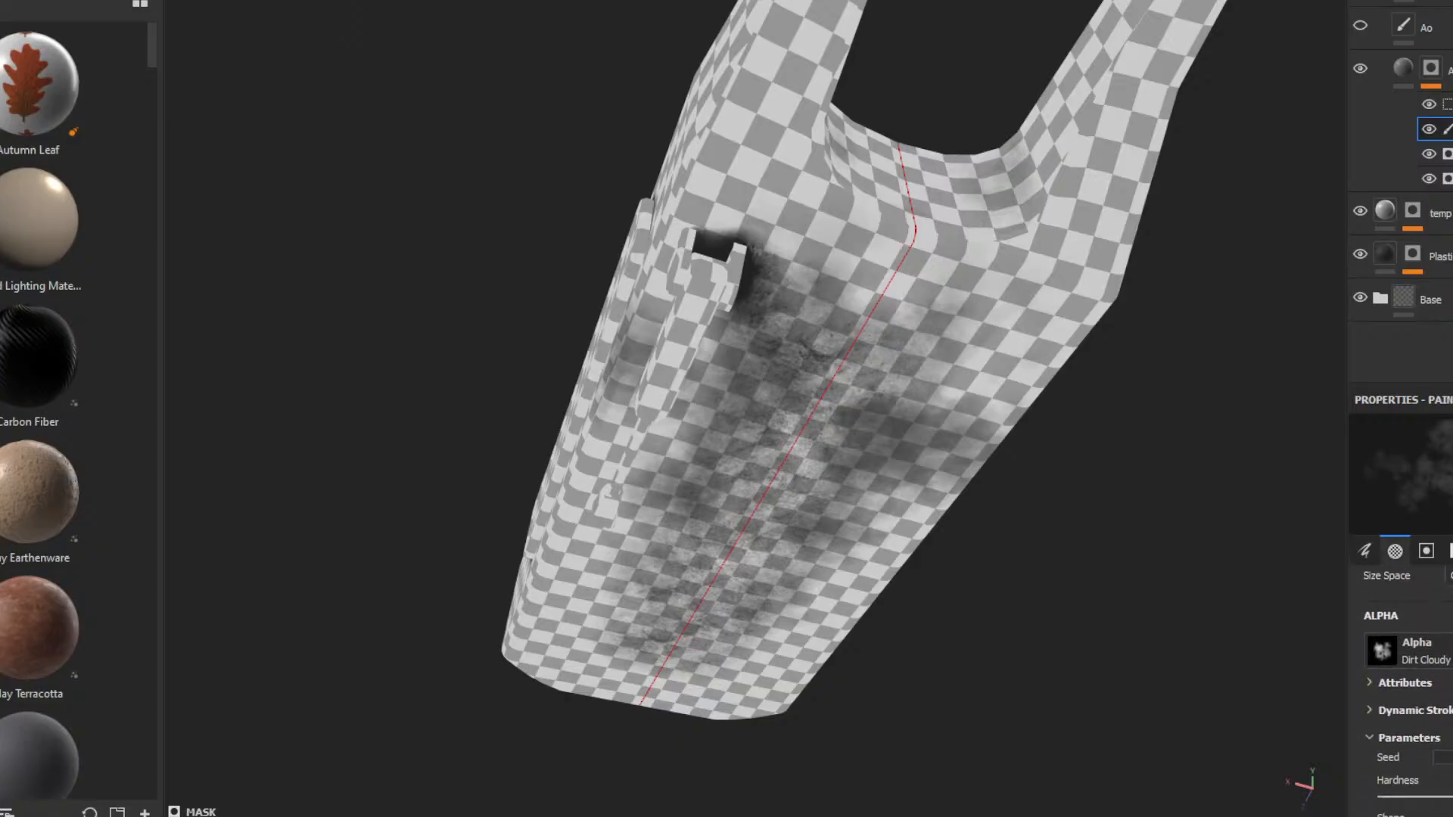
pyautogui.scroll(2, 1401, 689)
pyautogui.scroll(2, 1400, 689)
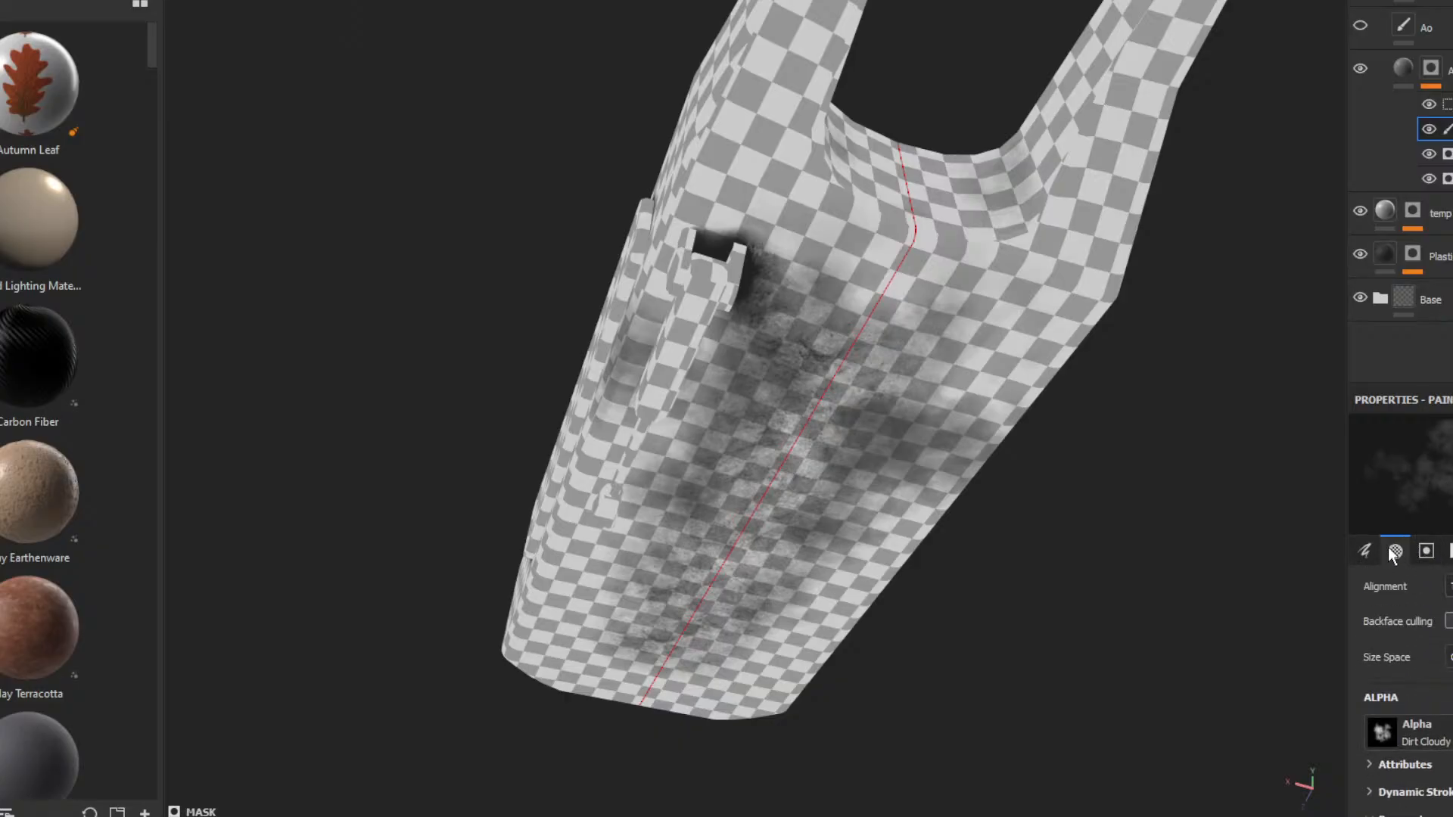
pyautogui.click(1365, 551)
pyautogui.scroll(-5, 1440, 589)
pyautogui.scroll(-10, 1451, 590)
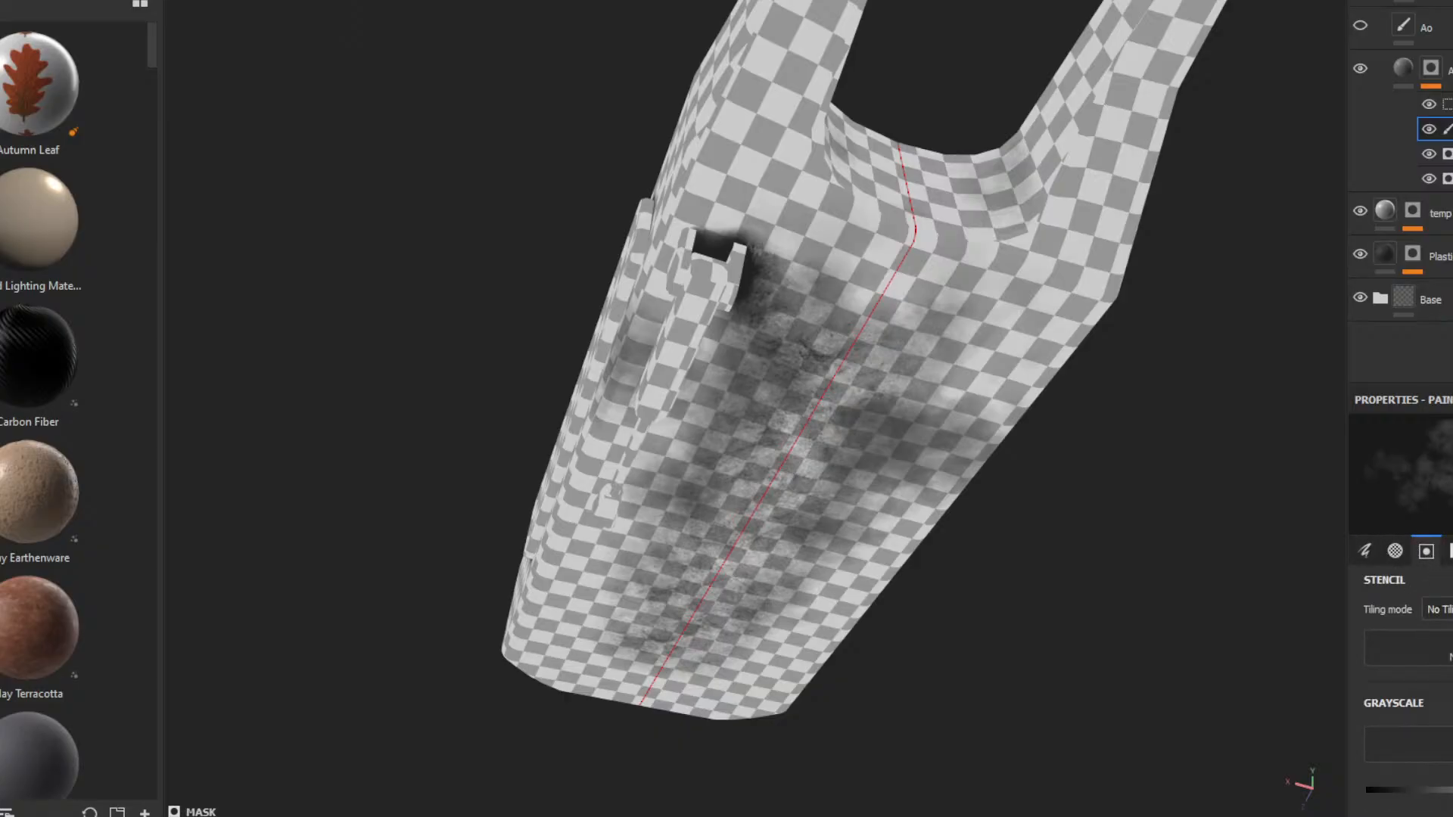
pyautogui.moveTo(722, 223)
pyautogui.mouseDown()
pyautogui.moveTo(709, 236)
pyautogui.moveTo(715, 225)
pyautogui.mouseUp()
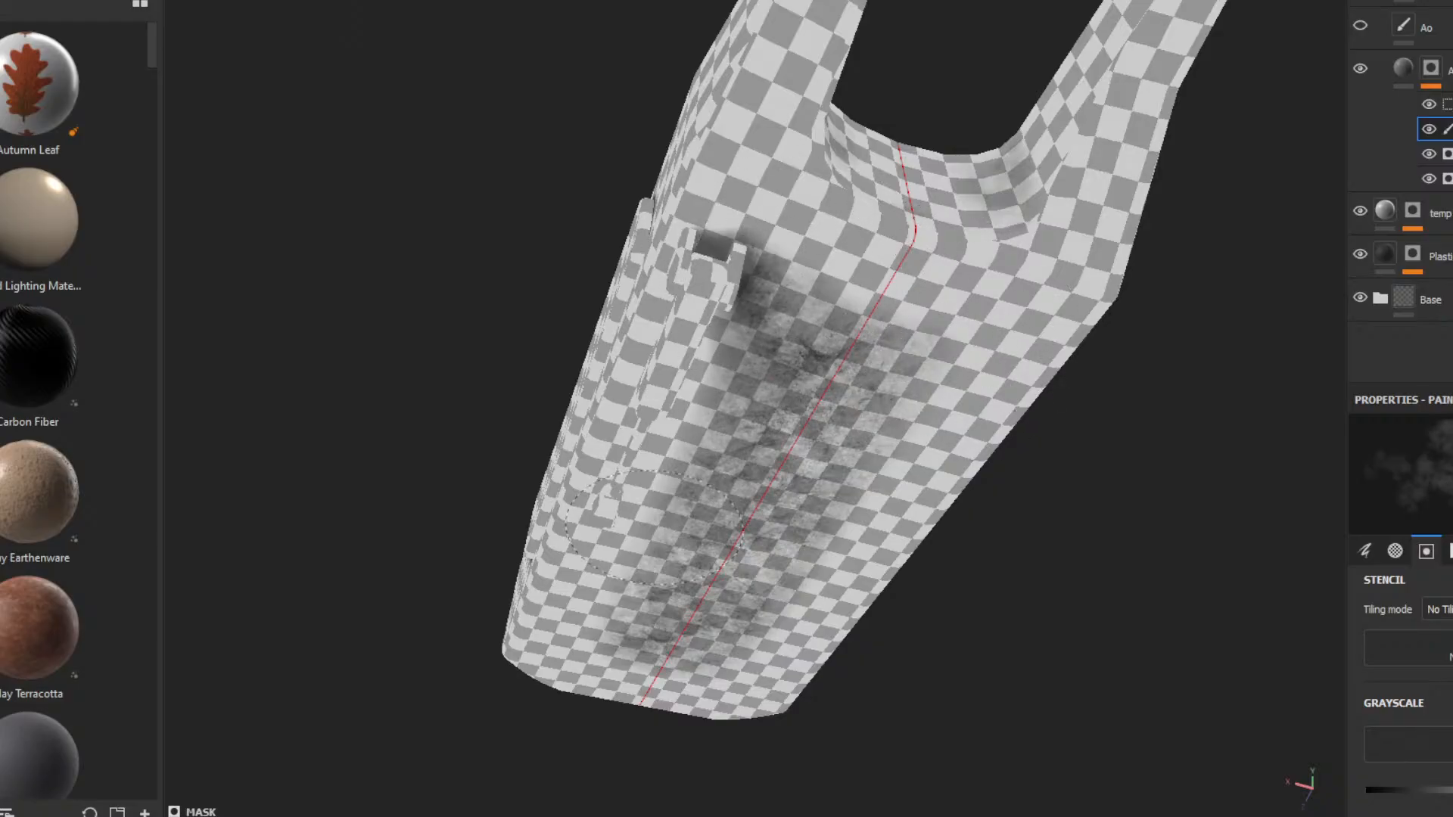
# - Even out the dirt across the underside by painting cloudy strokes over its middle and beside the bracket
pyautogui.moveTo(652, 470)
pyautogui.keyDown('alt'); pyautogui.mouseDown()
pyautogui.moveTo(662, 378)
pyautogui.moveTo(946, 432)
pyautogui.moveTo(635, 594)
pyautogui.moveTo(492, 588)
pyautogui.moveTo(464, 503)
pyautogui.moveTo(506, 558)
pyautogui.moveTo(473, 557)
pyautogui.moveTo(482, 422)
pyautogui.mouseUp(); pyautogui.keyUp('alt')
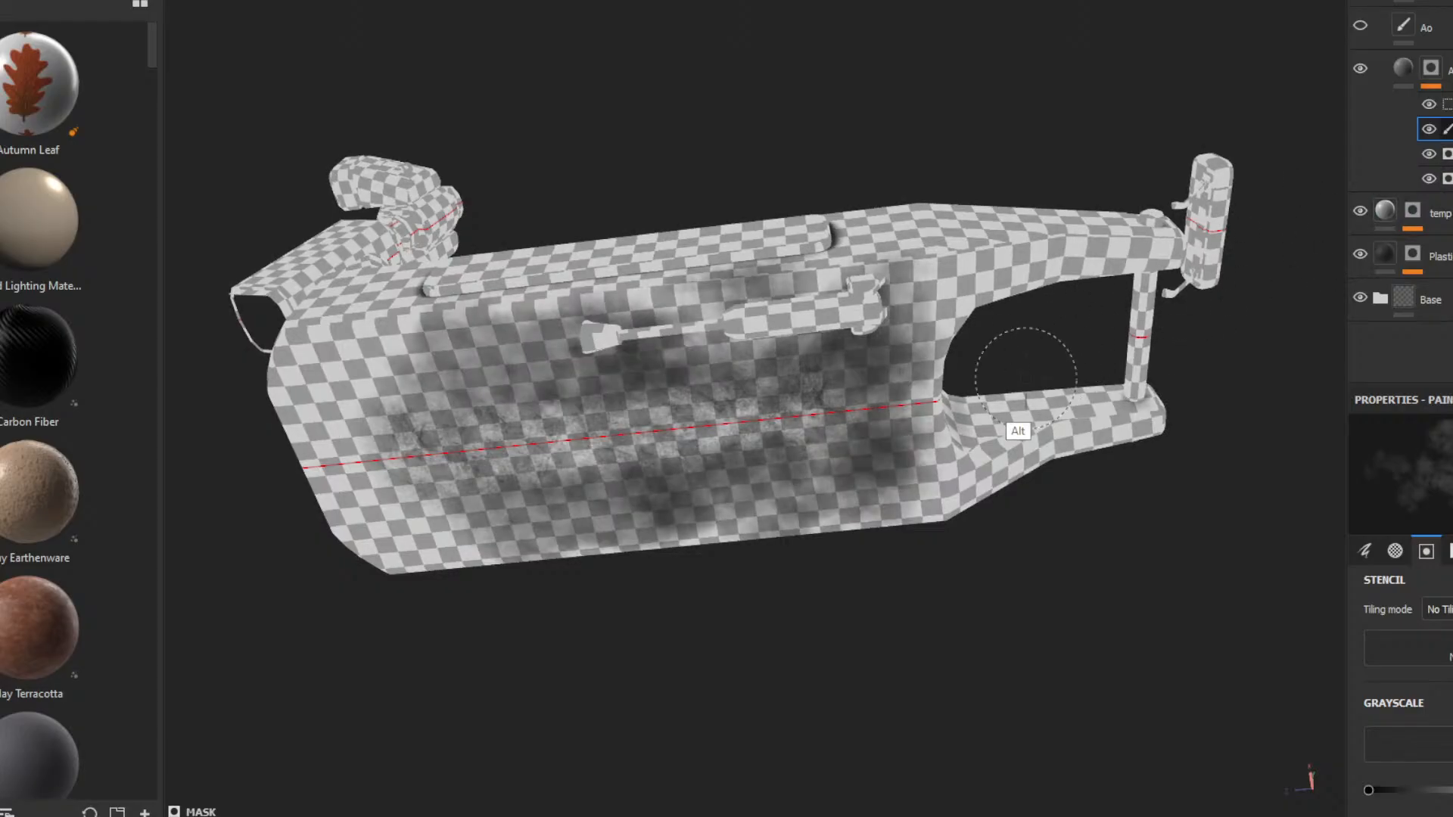
pyautogui.keyDown('alt'); pyautogui.moveTo(1017, 429); pyautogui.dragTo(1014, 371); pyautogui.keyUp('alt')
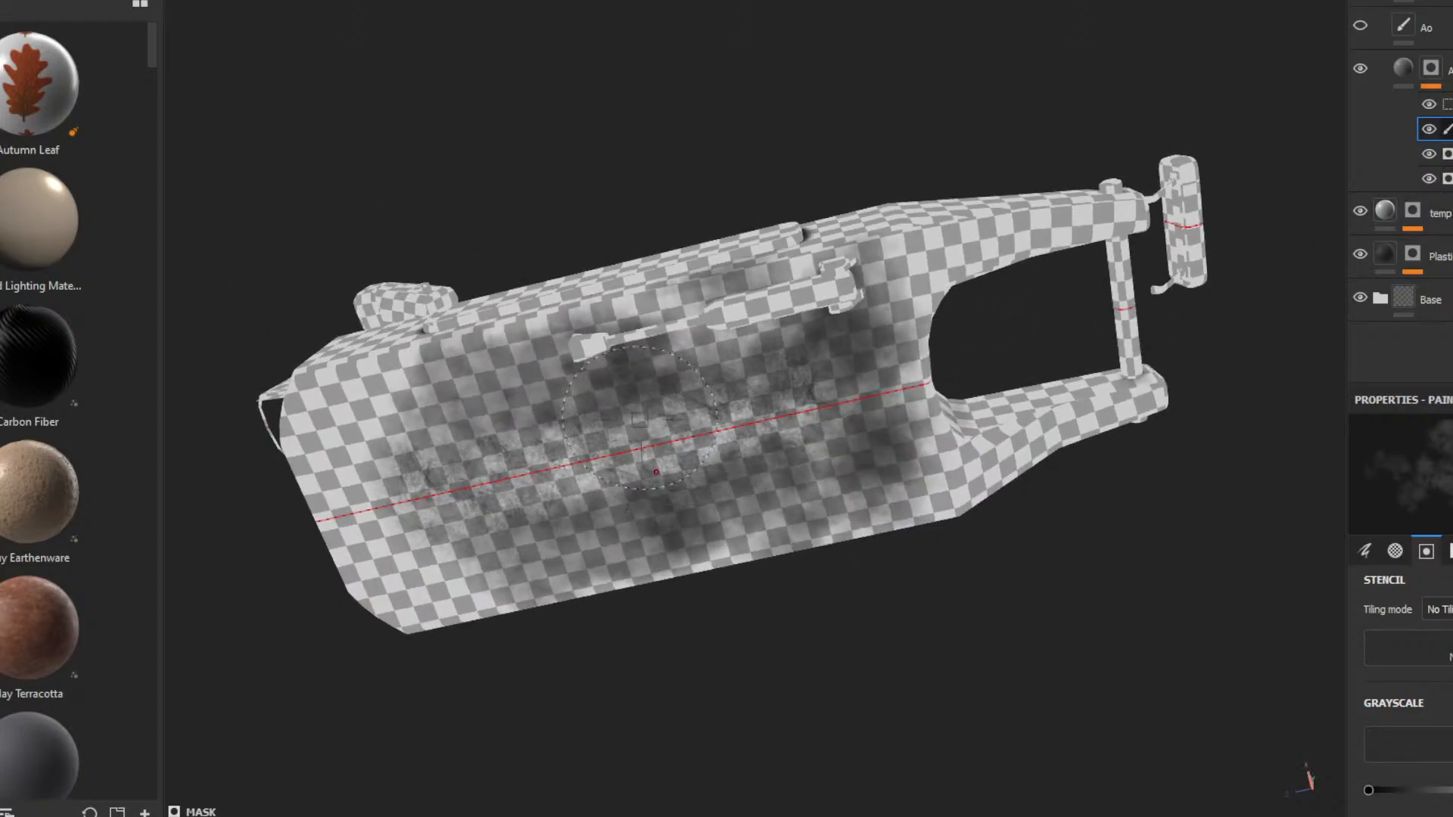
pyautogui.moveTo(644, 460)
pyautogui.mouseDown()
pyautogui.moveTo(450, 485)
pyautogui.moveTo(532, 439)
pyautogui.mouseUp()
pyautogui.keyDown('alt'); pyautogui.moveTo(719, 412); pyautogui.dragTo(847, 394); pyautogui.keyUp('alt')
pyautogui.moveTo(840, 367)
pyautogui.mouseDown()
pyautogui.moveTo(821, 352)
pyautogui.moveTo(830, 302)
pyautogui.moveTo(871, 393)
pyautogui.moveTo(855, 463)
pyautogui.moveTo(770, 512)
pyautogui.mouseUp()
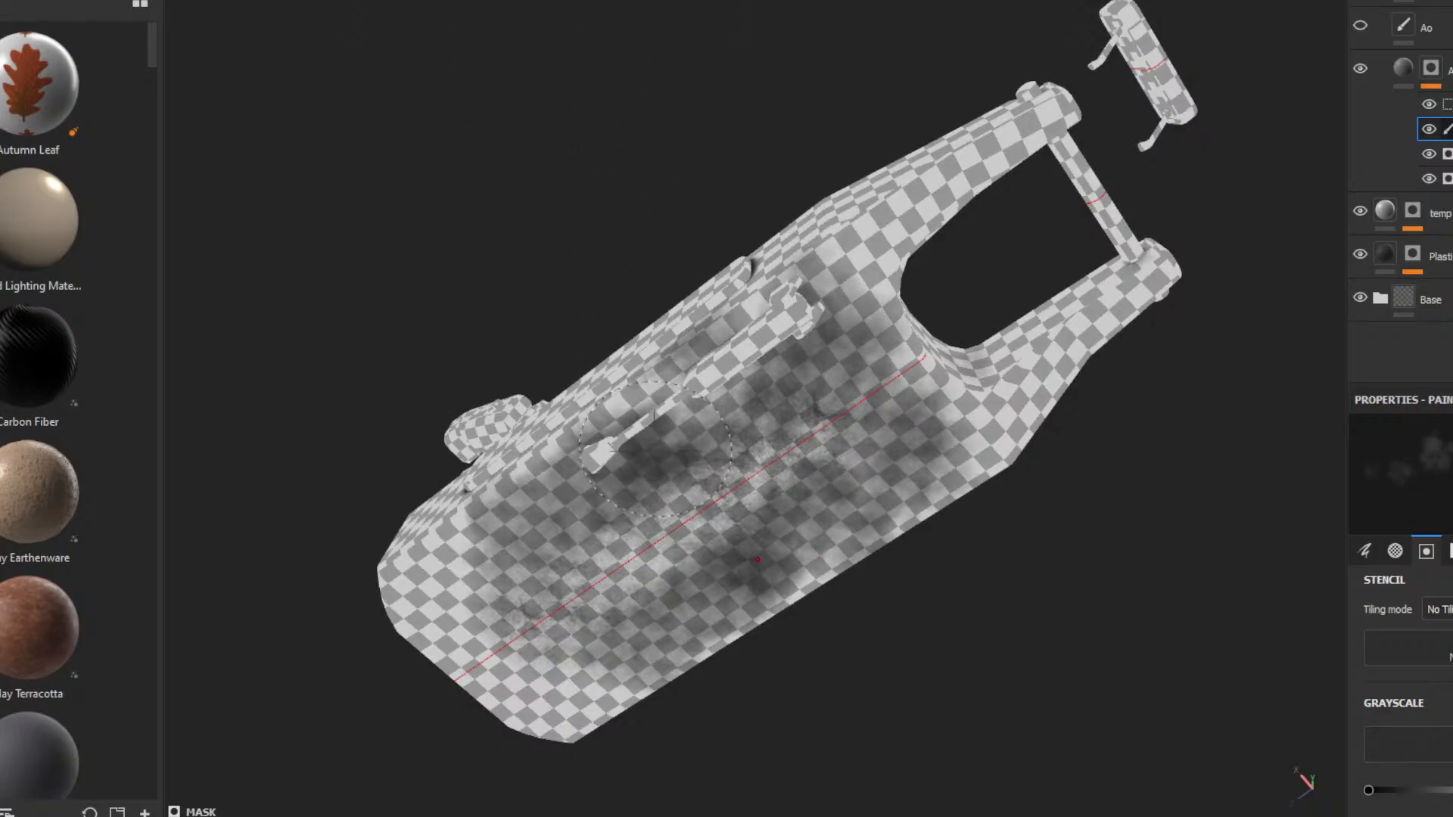
pyautogui.moveTo(617, 504)
pyautogui.mouseDown()
pyautogui.moveTo(672, 473)
pyautogui.moveTo(522, 525)
pyautogui.moveTo(514, 560)
pyautogui.moveTo(573, 430)
pyautogui.moveTo(614, 446)
pyautogui.mouseUp()
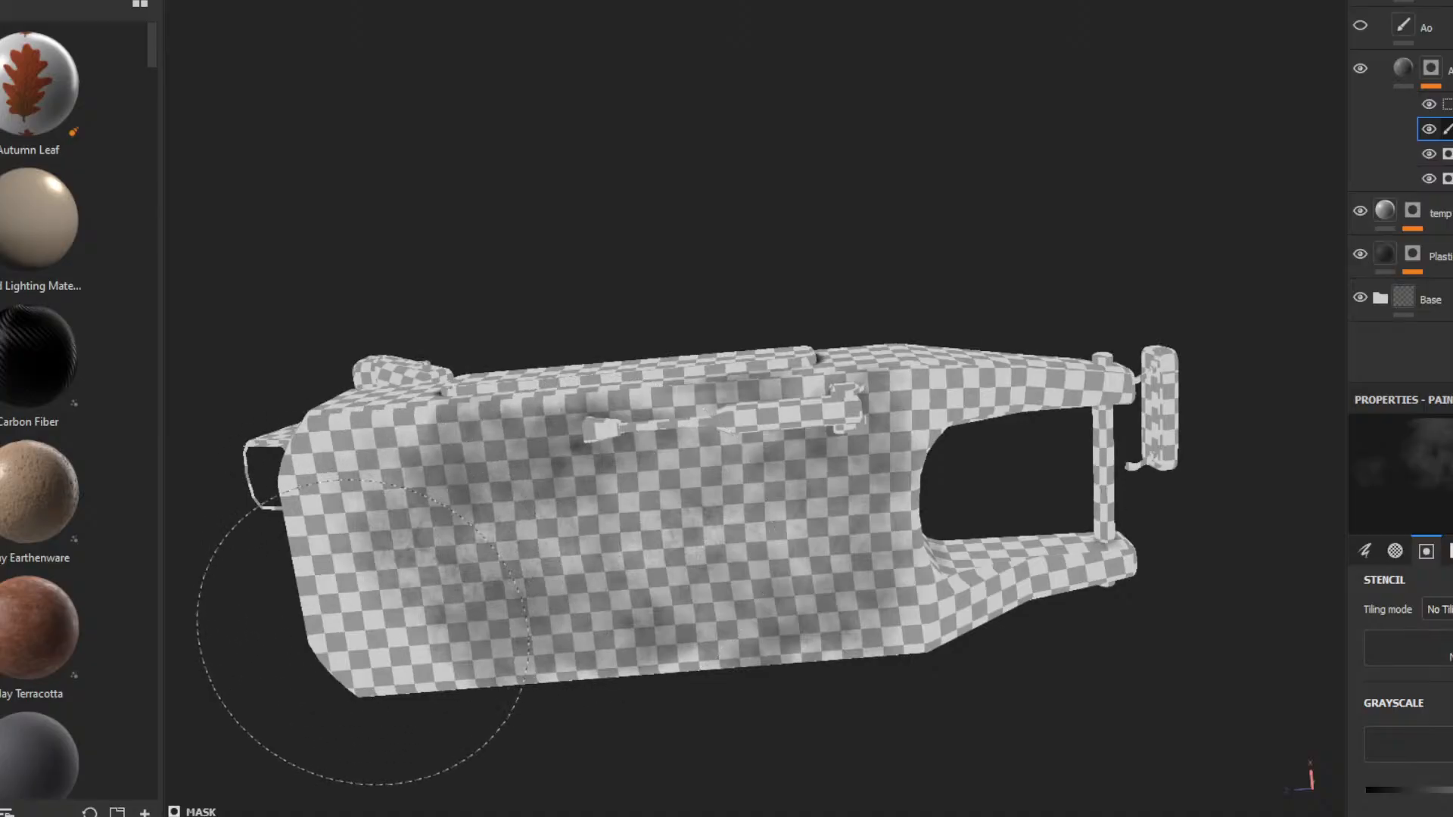
# - Add large soft clouds of dirt over the middle and the steering-post end of the underside
pyautogui.click(653, 553)
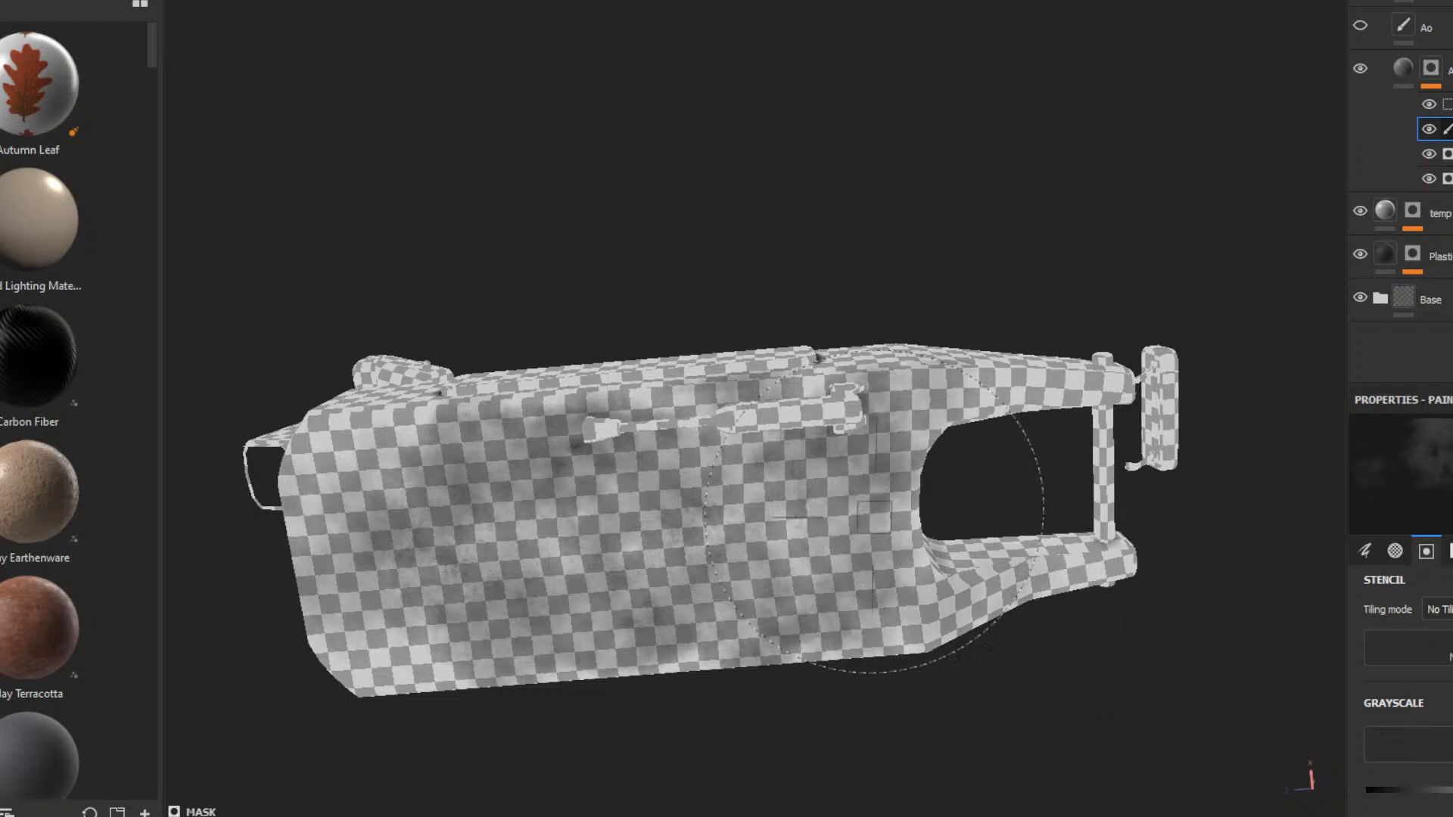
pyautogui.moveTo(874, 518)
pyautogui.keyDown('alt'); pyautogui.mouseDown()
pyautogui.moveTo(921, 519)
pyautogui.moveTo(832, 484)
pyautogui.mouseUp(); pyautogui.keyUp('alt')
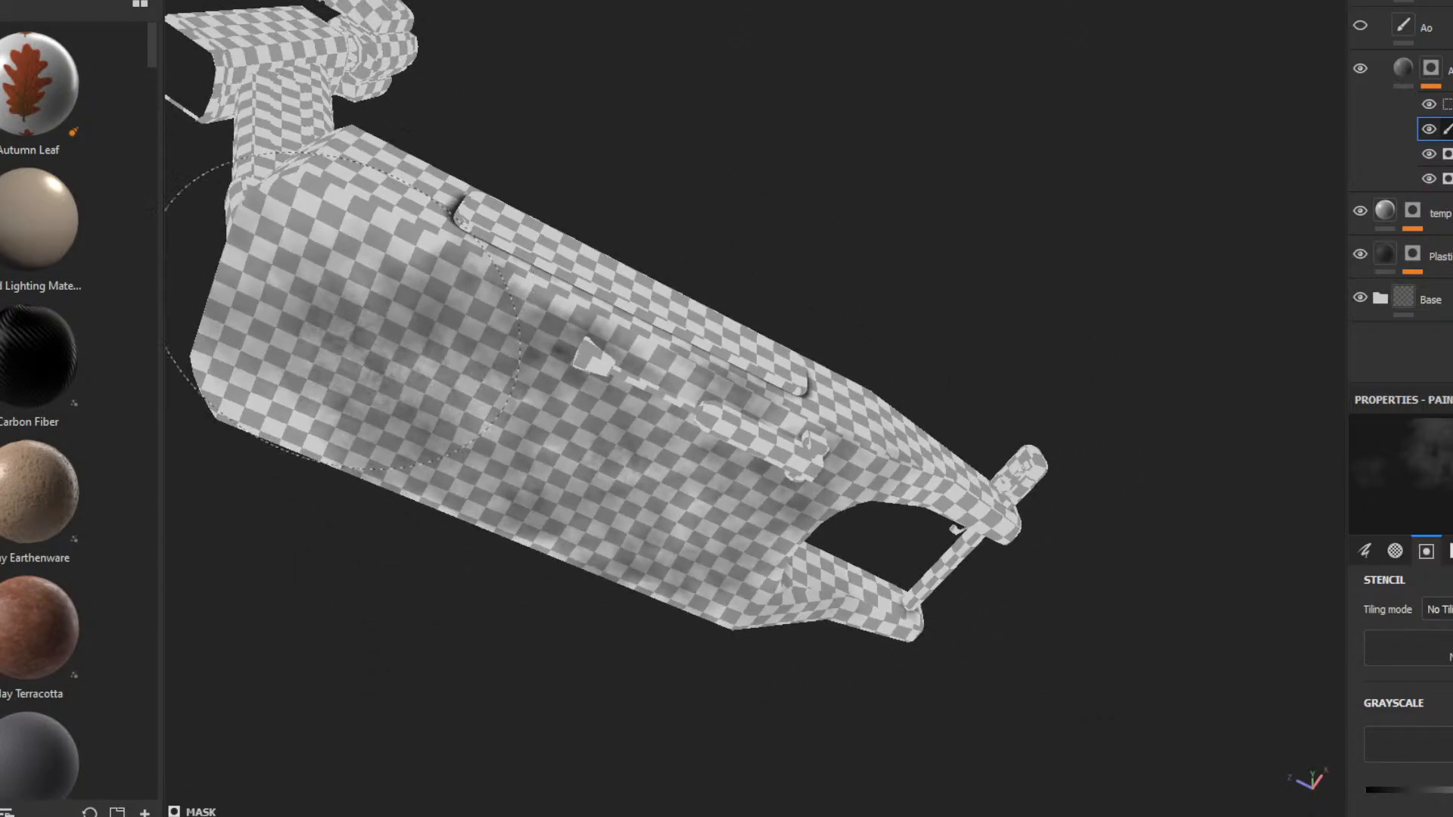
pyautogui.moveTo(567, 303)
pyautogui.keyDown('alt'); pyautogui.mouseDown()
pyautogui.moveTo(1037, 446)
pyautogui.moveTo(912, 424)
pyautogui.mouseUp(); pyautogui.keyUp('alt')
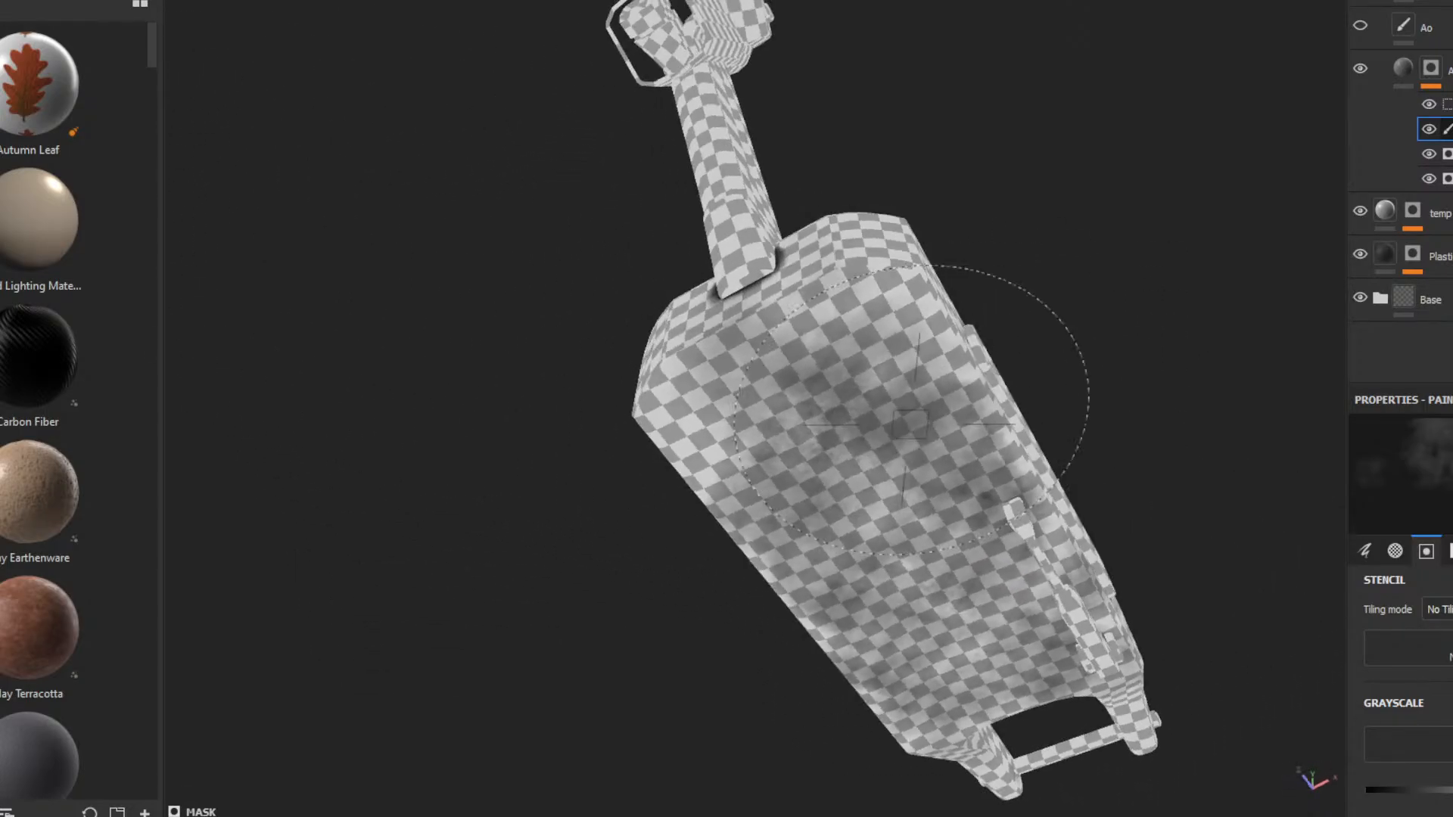
pyautogui.click(708, 406)
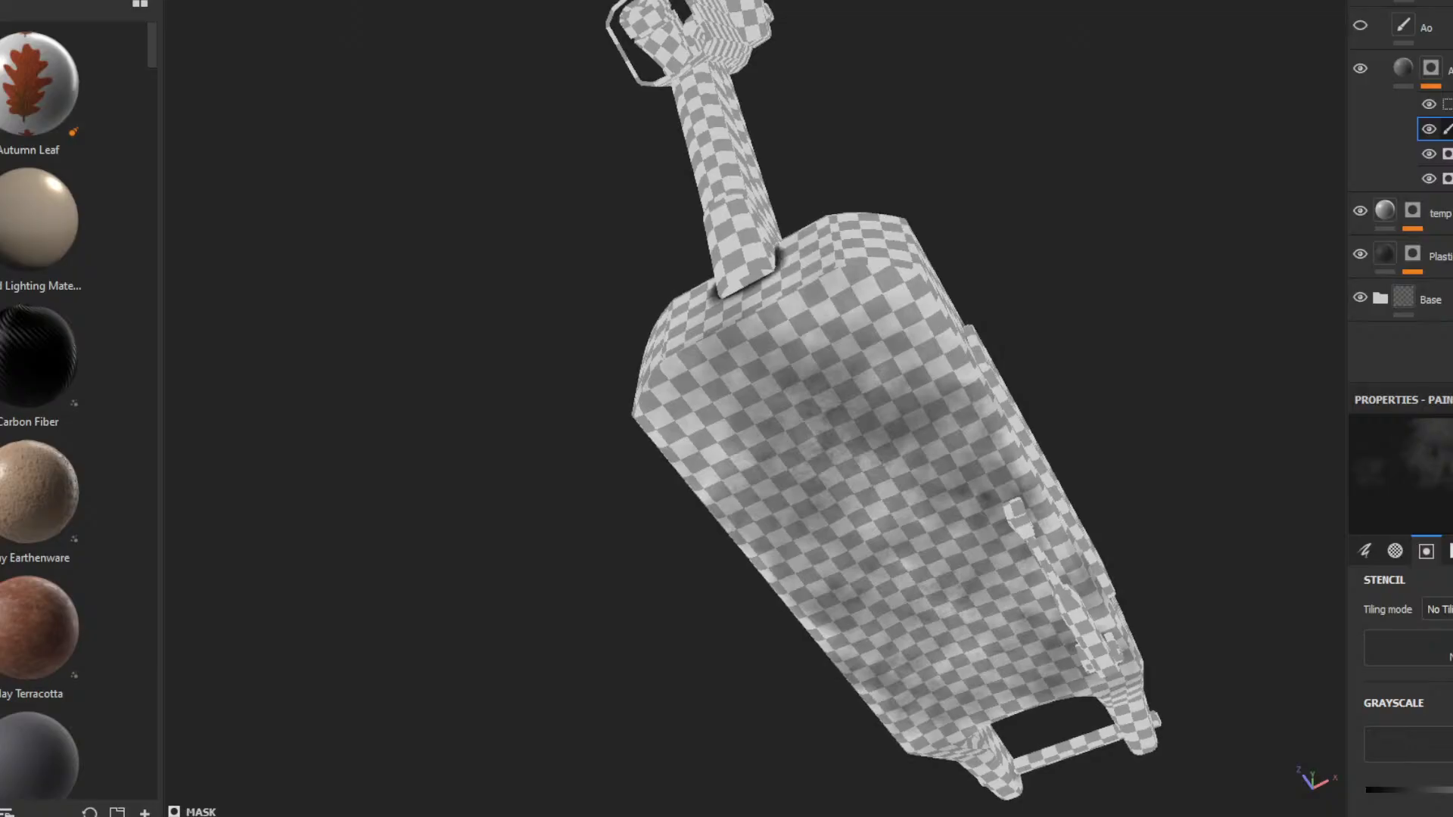
# - Check the brush's Dirt Cloudy alpha and examine the underside, deck and fork arms for dirt coverage
pyautogui.scroll(10, 1408, 673)
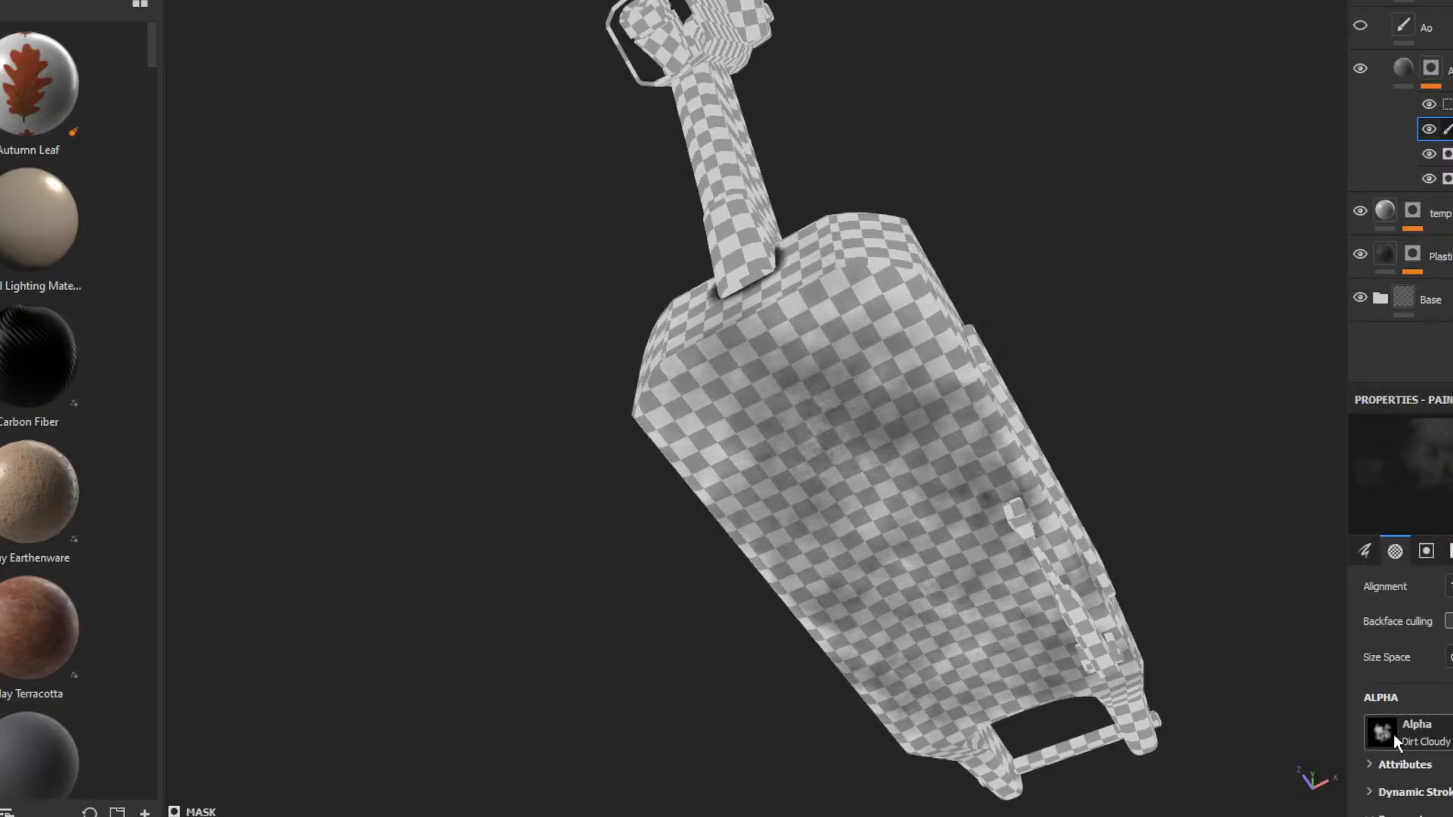
pyautogui.keyDown('alt'); pyautogui.moveTo(1067, 414); pyautogui.dragTo(1222, 507); pyautogui.keyUp('alt')
pyautogui.keyDown('alt'); pyautogui.moveTo(1192, 402); pyautogui.dragTo(989, 535); pyautogui.keyUp('alt')
pyautogui.keyDown('ctrl'); pyautogui.keyDown('alt'); pyautogui.moveTo(1059, 284); pyautogui.dragTo(900, 485); pyautogui.keyUp('alt'); pyautogui.keyUp('ctrl')
pyautogui.keyDown('ctrl'); pyautogui.keyDown('alt'); pyautogui.moveTo(1071, 364); pyautogui.dragTo(681, 452); pyautogui.keyUp('alt'); pyautogui.keyUp('ctrl')
pyautogui.keyDown('alt'); pyautogui.moveTo(814, 470); pyautogui.dragTo(719, 424); pyautogui.keyUp('alt')
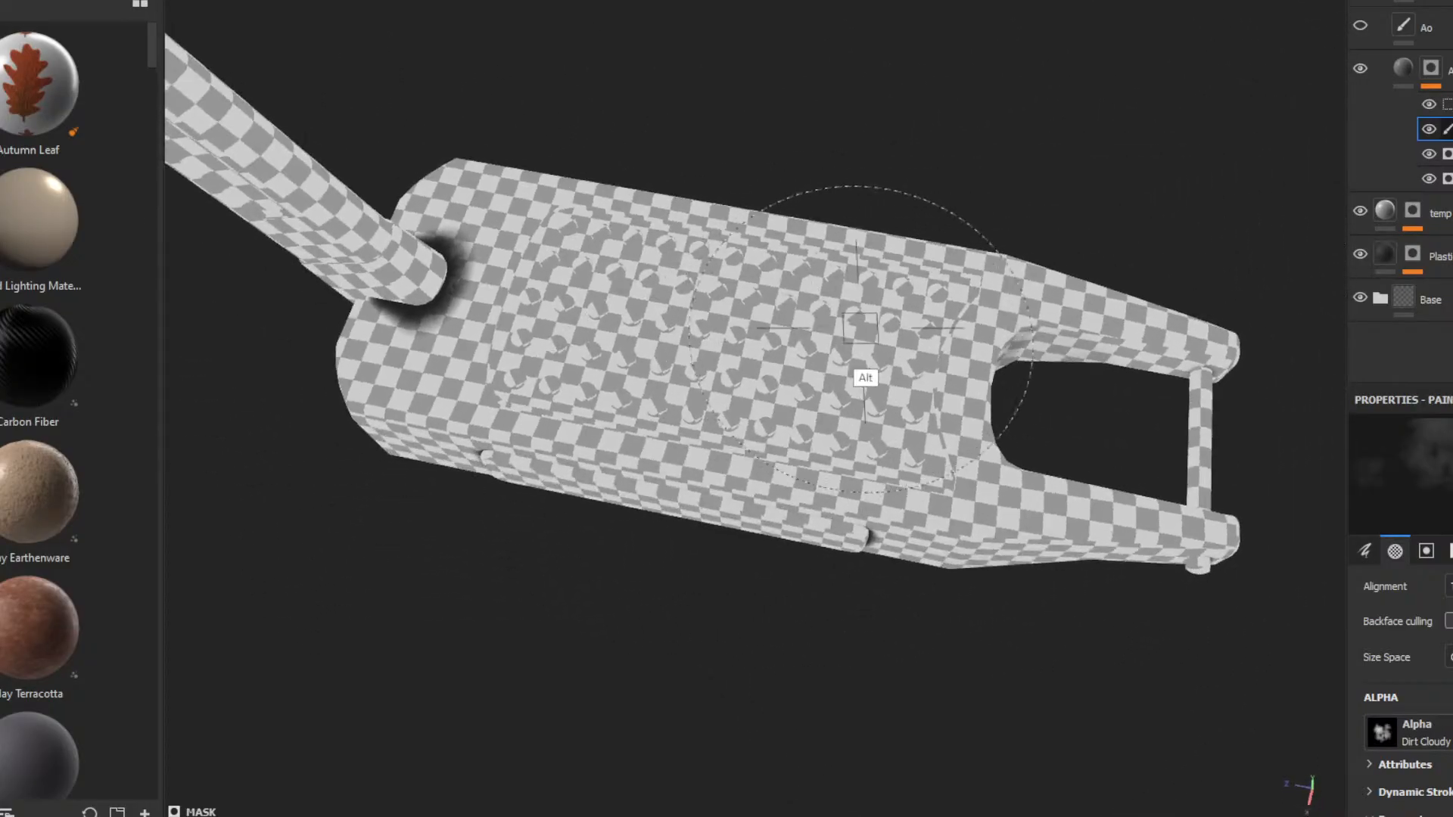
pyautogui.keyDown('alt'); pyautogui.moveTo(866, 331); pyautogui.dragTo(924, 509, button='right'); pyautogui.keyUp('alt')
pyautogui.moveTo(924, 509)
pyautogui.keyDown('alt'); pyautogui.mouseDown()
pyautogui.moveTo(870, 425)
pyautogui.moveTo(343, 184)
pyautogui.moveTo(487, 3)
pyautogui.moveTo(889, 191)
pyautogui.mouseUp(); pyautogui.keyUp('alt')
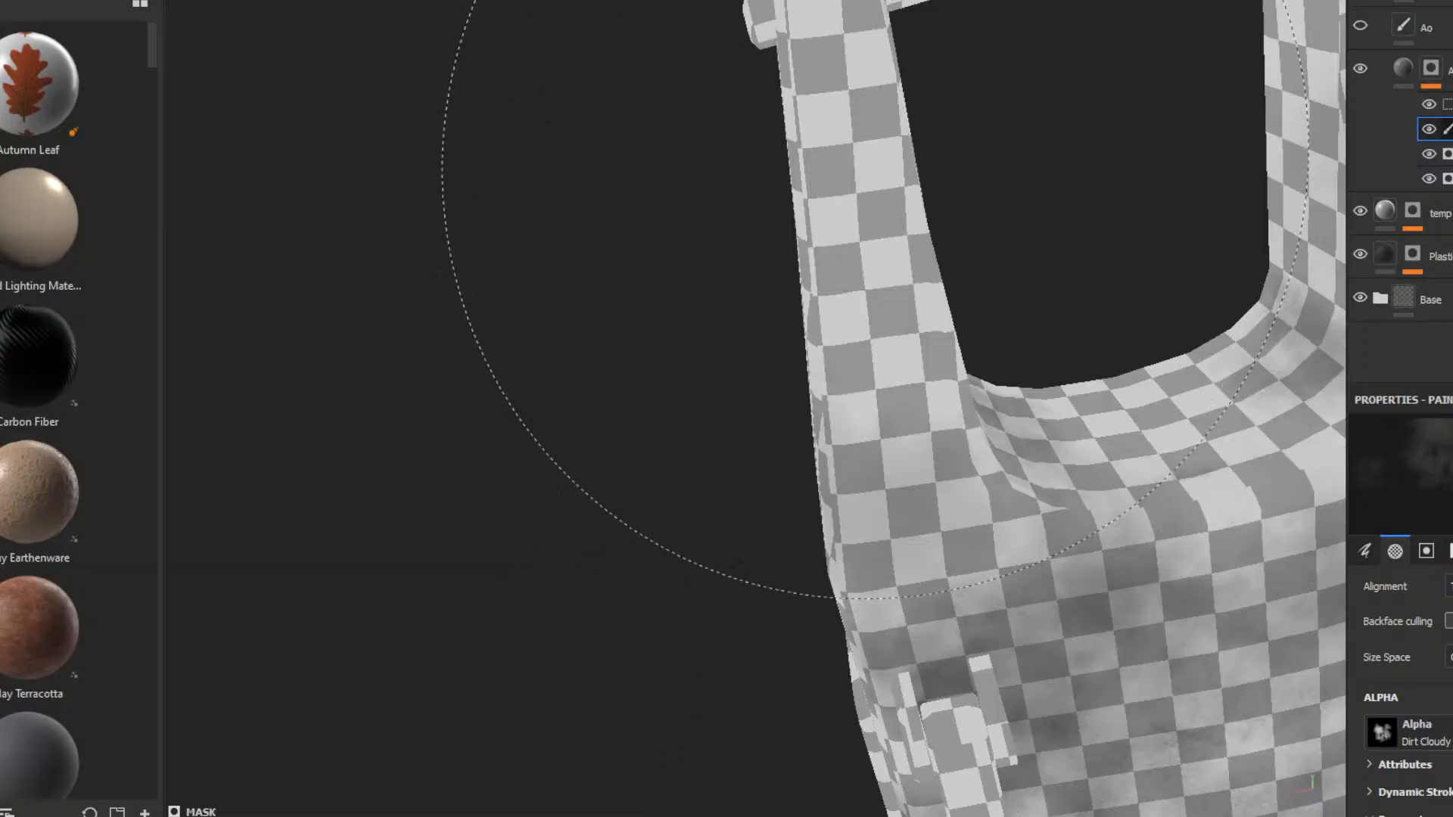
pyautogui.moveTo(917, 353)
pyautogui.keyDown('alt'); pyautogui.mouseDown()
pyautogui.moveTo(930, 433)
pyautogui.moveTo(946, 341)
pyautogui.mouseUp(); pyautogui.keyUp('alt')
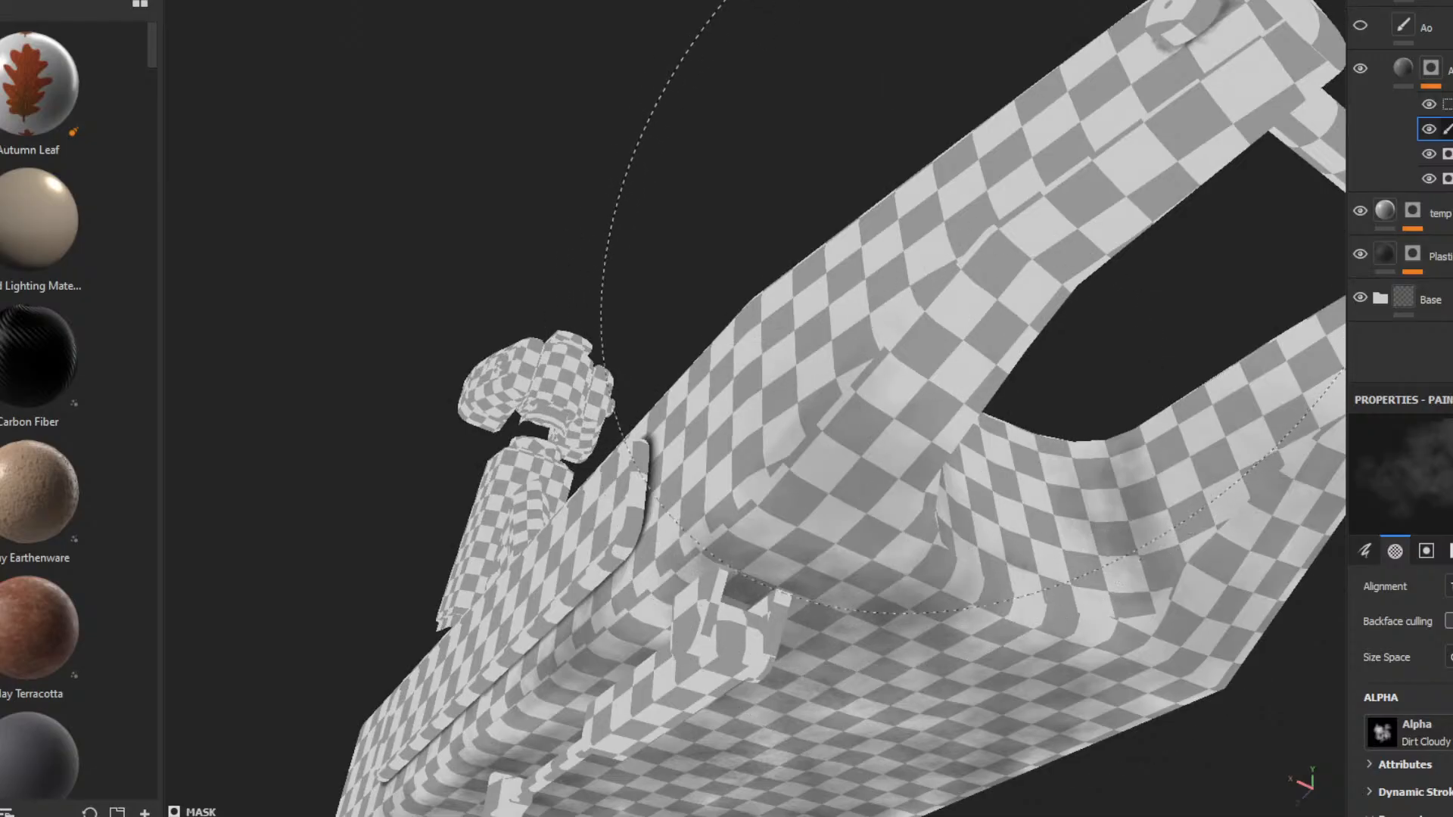
# - Try stamping one oversized cloud of dirt over the fork arm
pyautogui.click(1031, 321)
pyautogui.hotkey('ctrl', 'z')
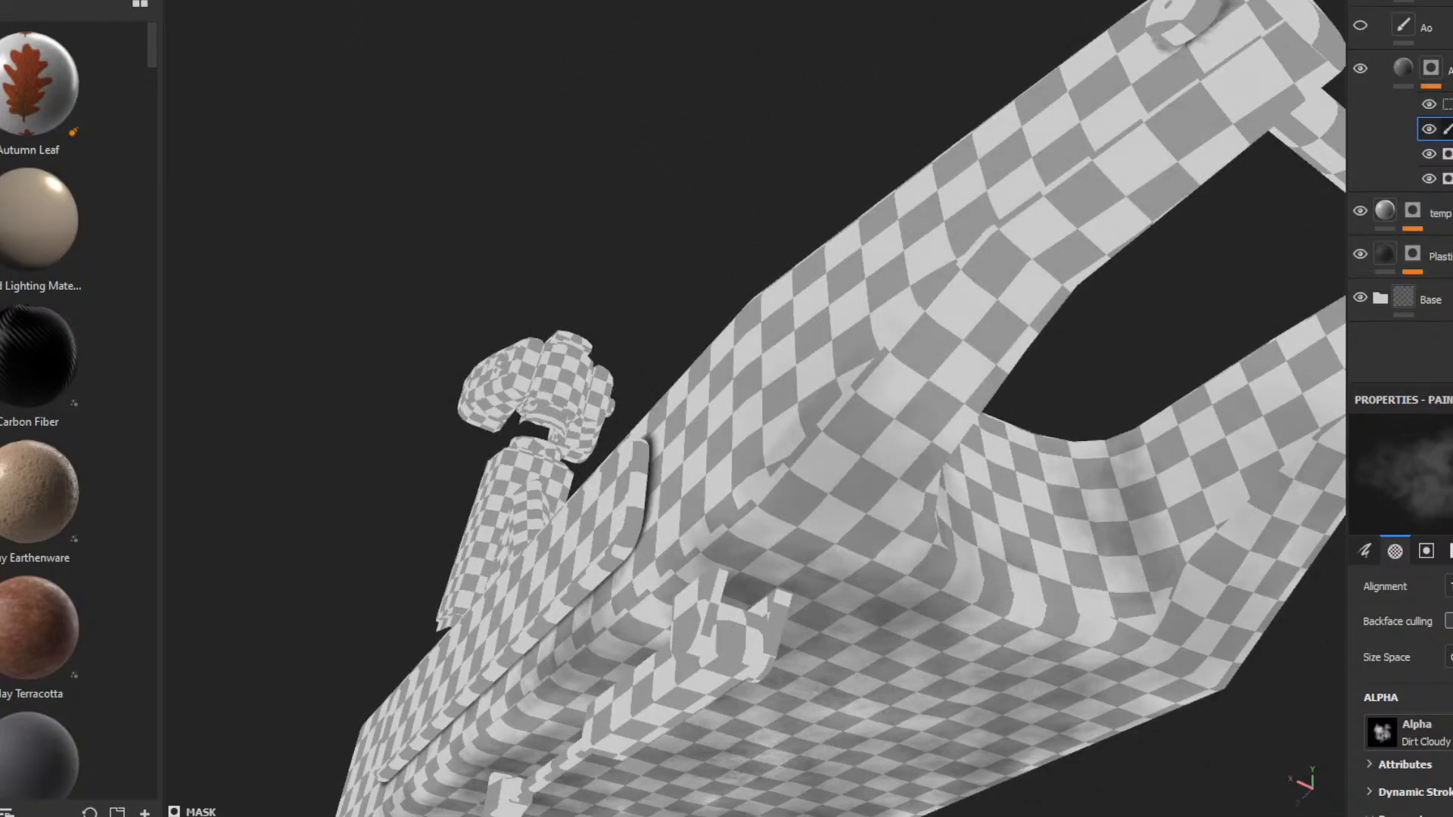
pyautogui.click(1030, 214)
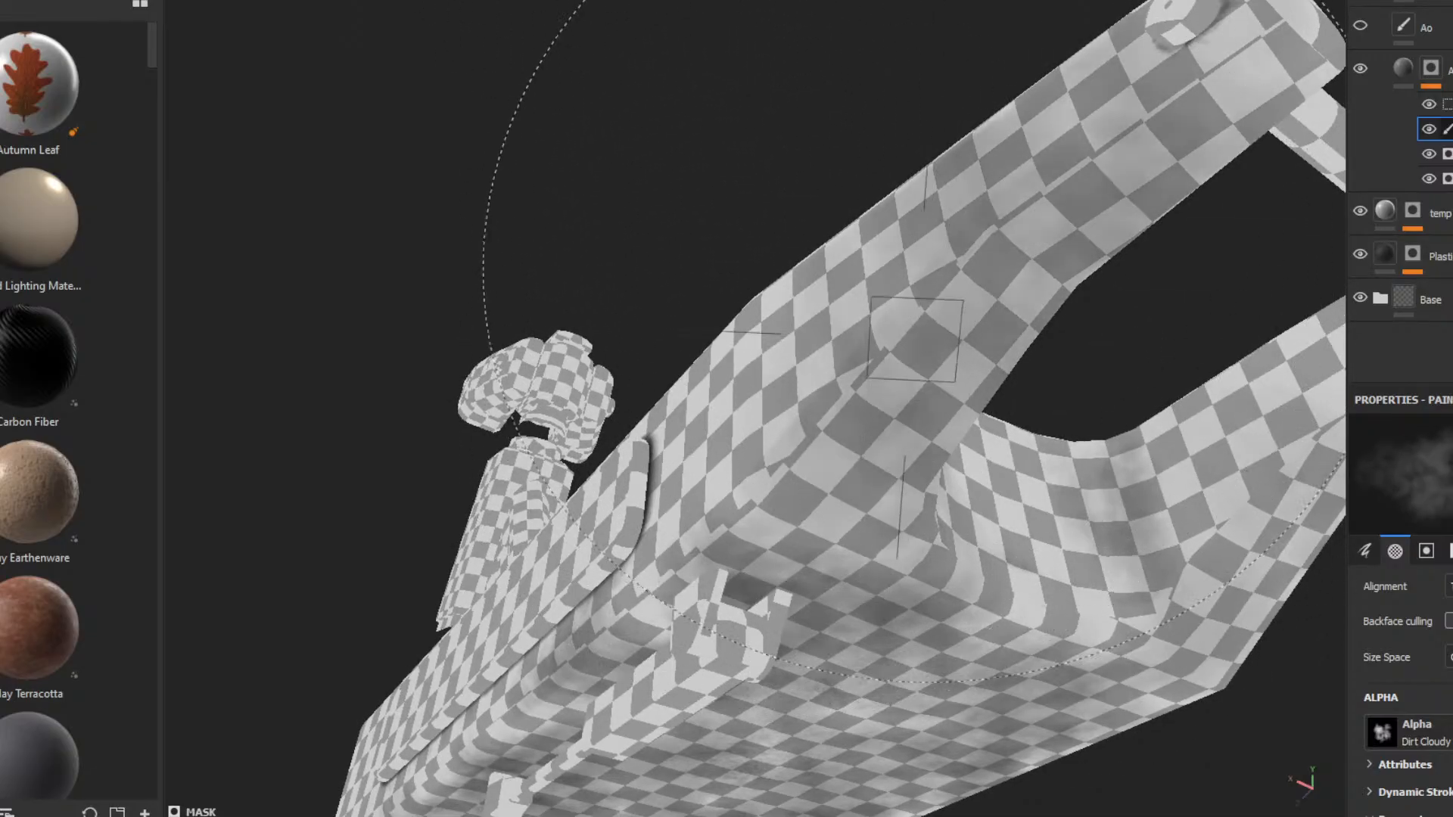
# - Reduce the brush size and paint cloudy dirt along the fork arm's lower face down to the bend, undoing the last action
pyautogui.moveTo(294, 0); pyautogui.dragTo(253, 0)
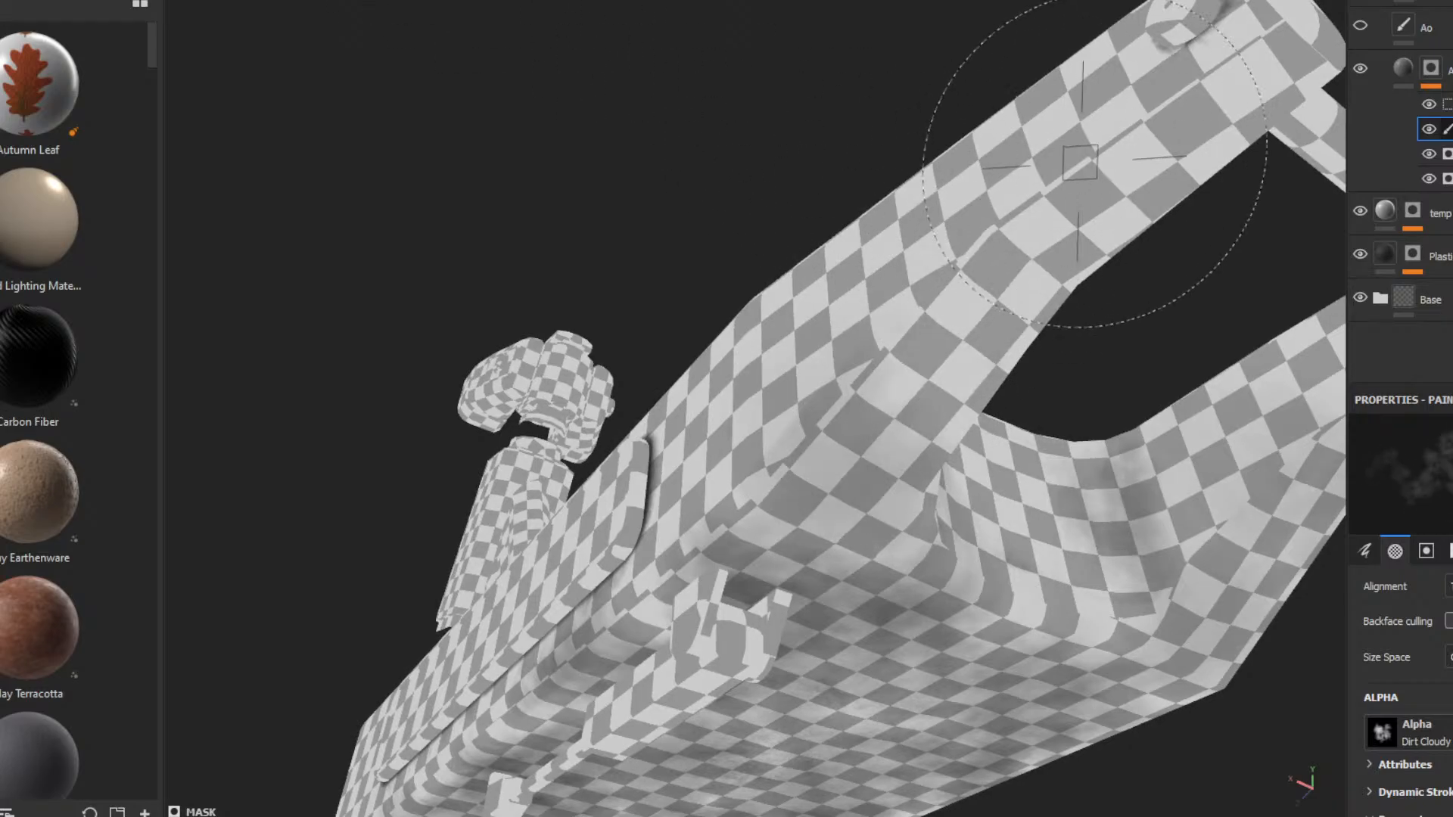
pyautogui.moveTo(1063, 185); pyautogui.dragTo(848, 439)
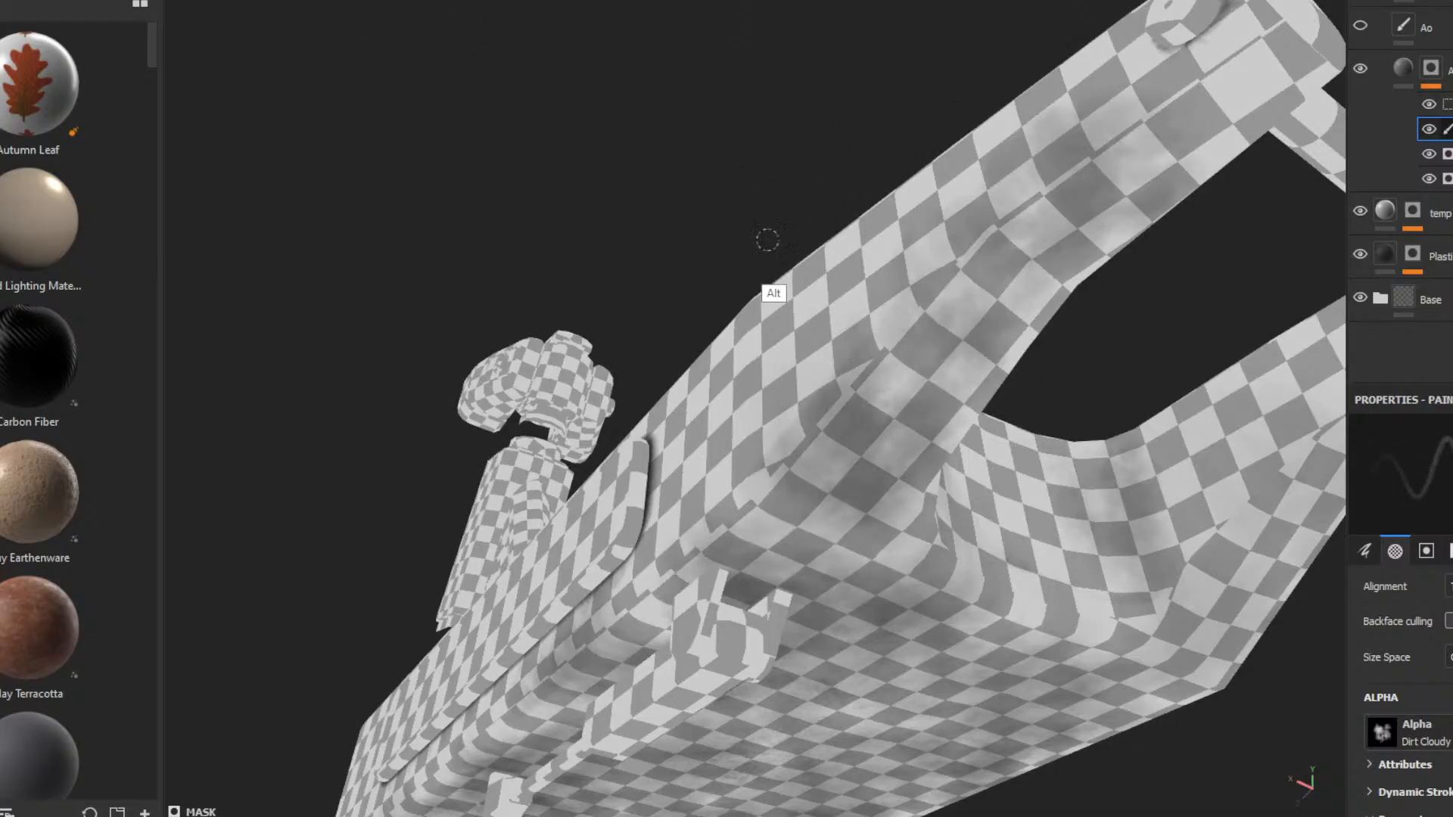
pyautogui.moveTo(767, 240)
pyautogui.keyDown('alt'); pyautogui.mouseDown()
pyautogui.moveTo(897, 367)
pyautogui.moveTo(734, 478)
pyautogui.mouseUp(); pyautogui.keyUp('alt')
pyautogui.hotkey('ctrl', 'z')
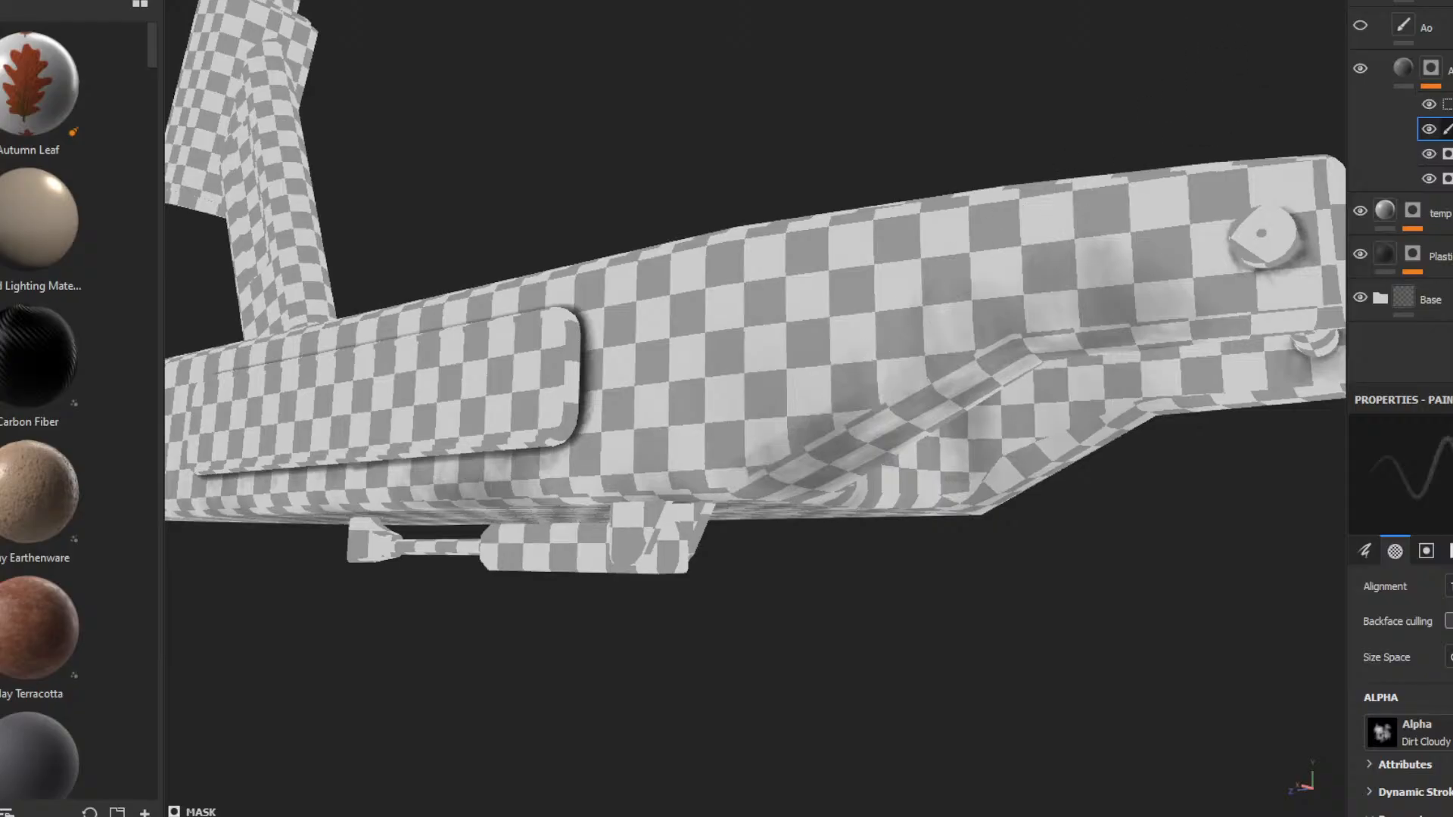
# - Switch the viewport from the single-channel display to the full lit material
pyautogui.click(1279, 0)
pyautogui.click(1279, 0)
pyautogui.click(1275, 0)
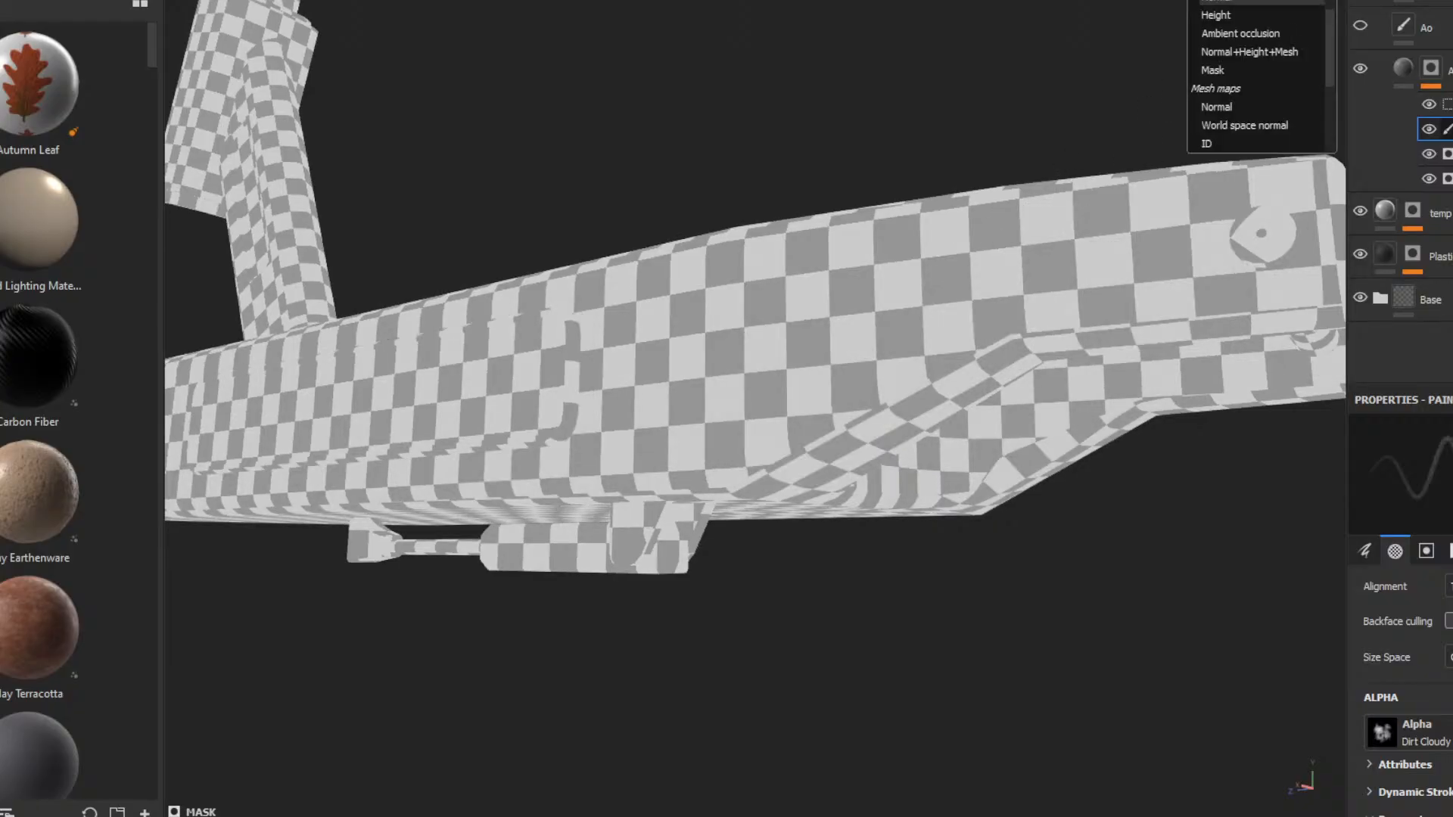
pyautogui.scroll(5, 1283, 1)
pyautogui.click(1278, 2)
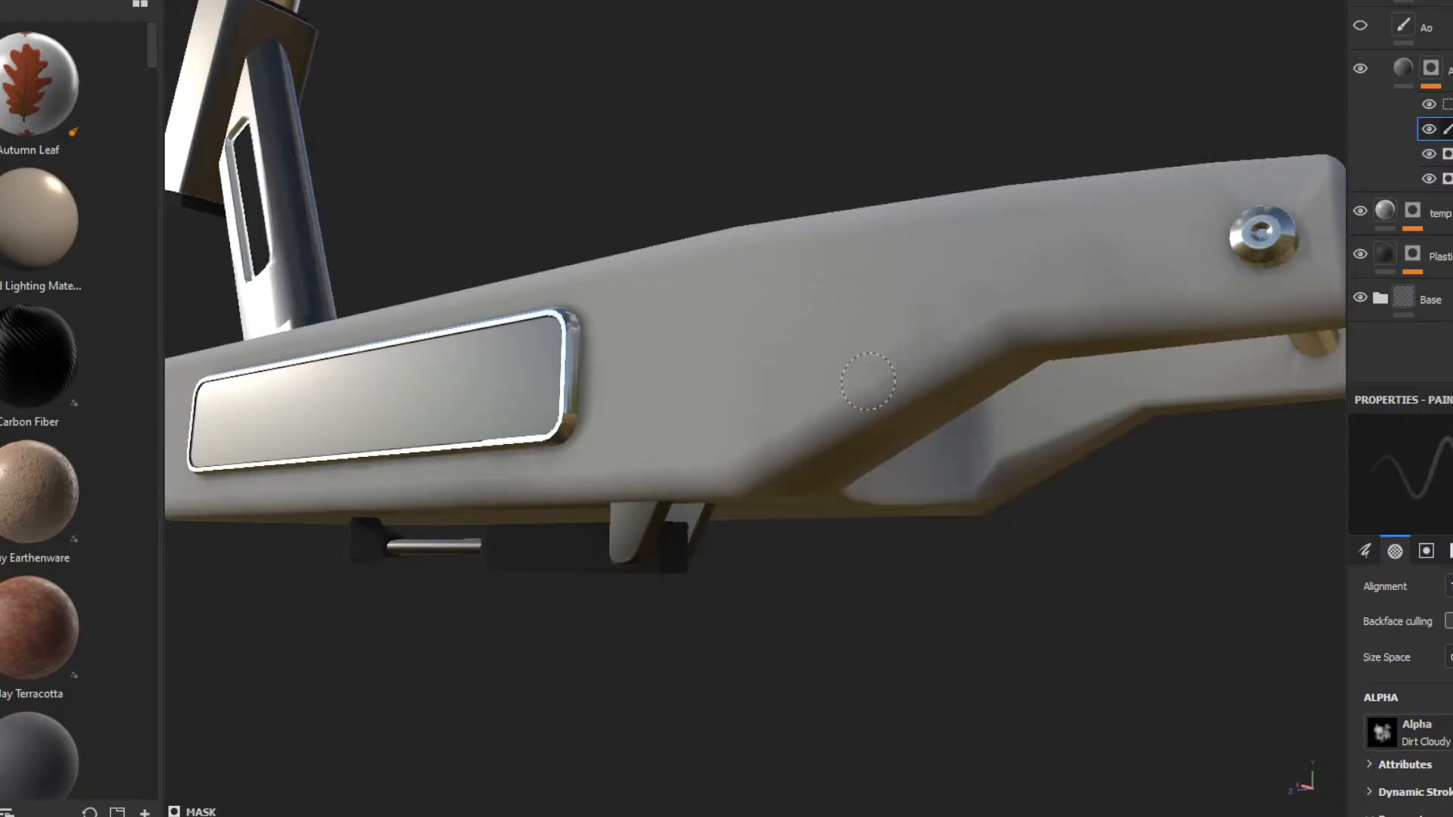
# - Try painting small dirt strokes along the lower edge and bend of the fork arm
pyautogui.moveTo(868, 382); pyautogui.dragTo(706, 483)
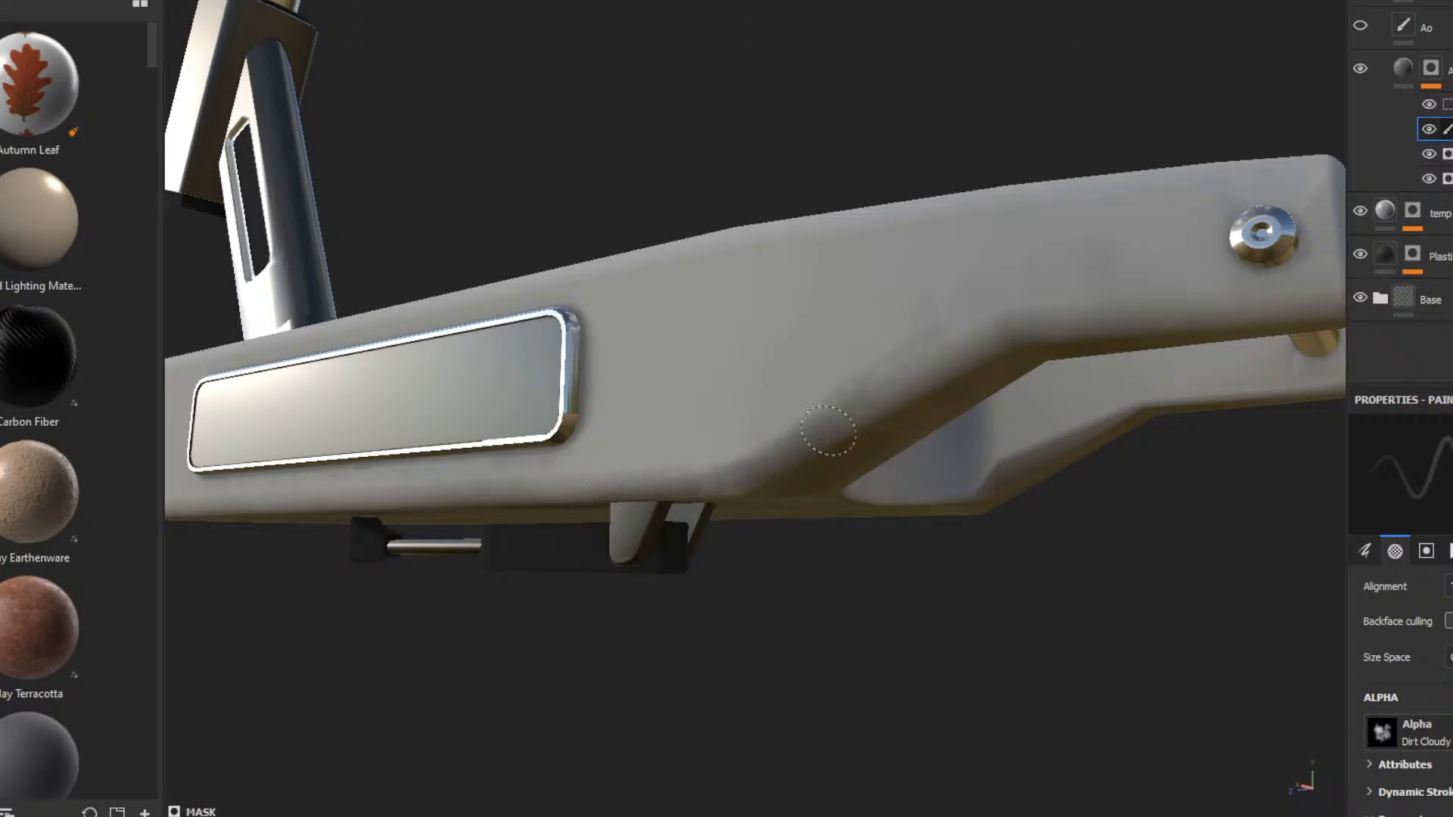
pyautogui.keyDown('alt'); pyautogui.moveTo(983, 326); pyautogui.dragTo(837, 269); pyautogui.keyUp('alt')
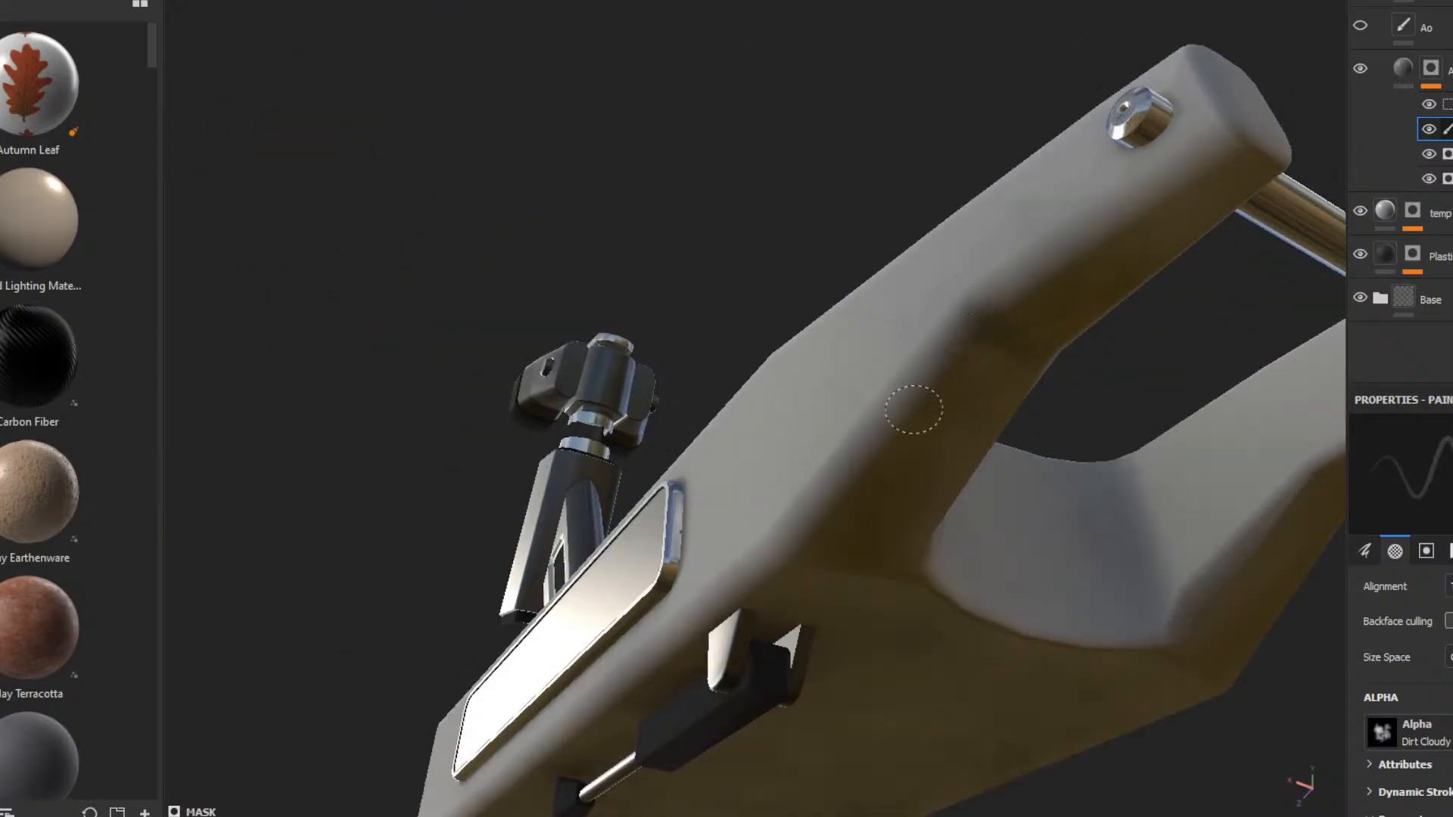
pyautogui.hotkey('ctrl', 'z')
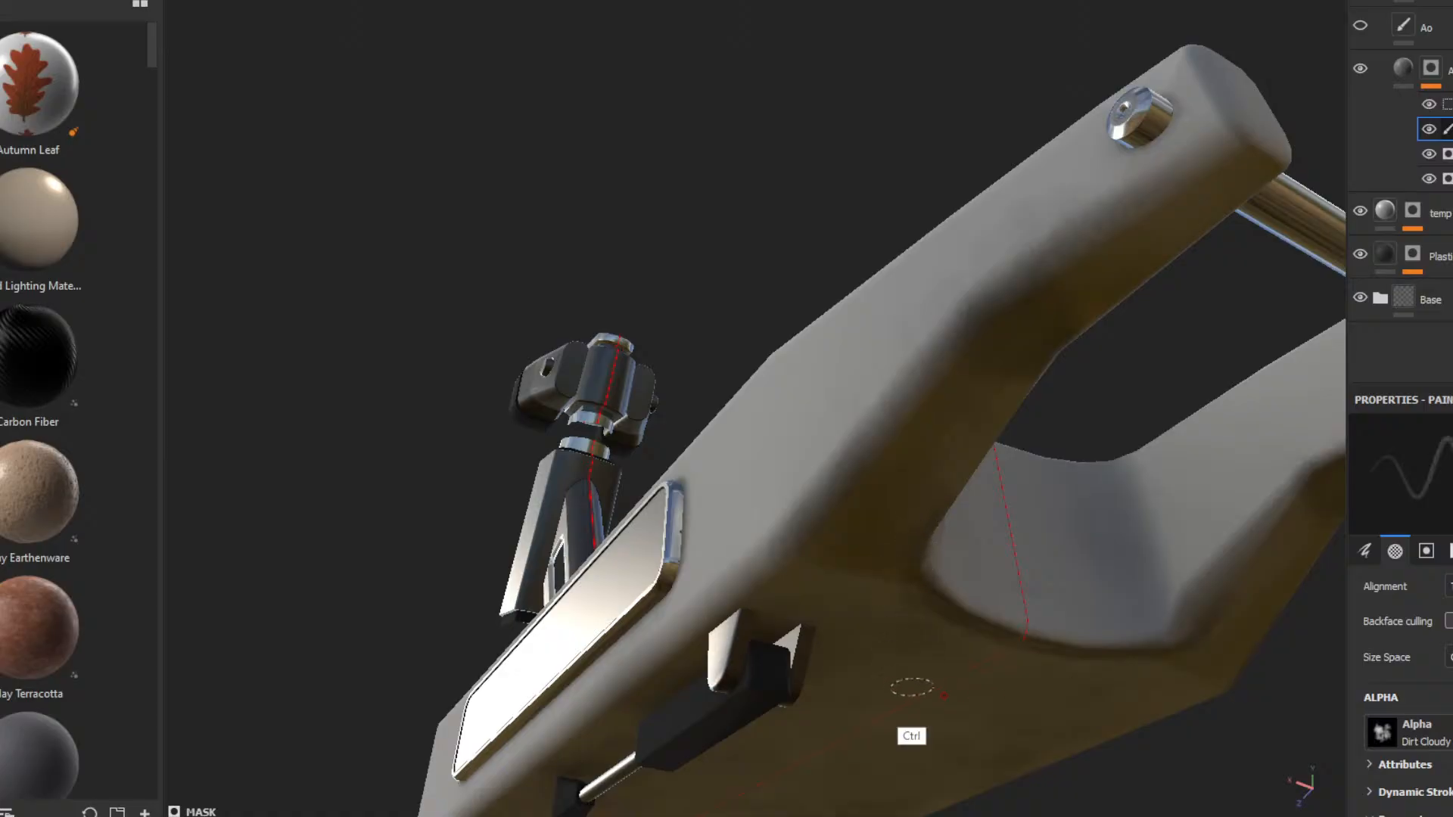
pyautogui.hotkey('ctrl', 'z')
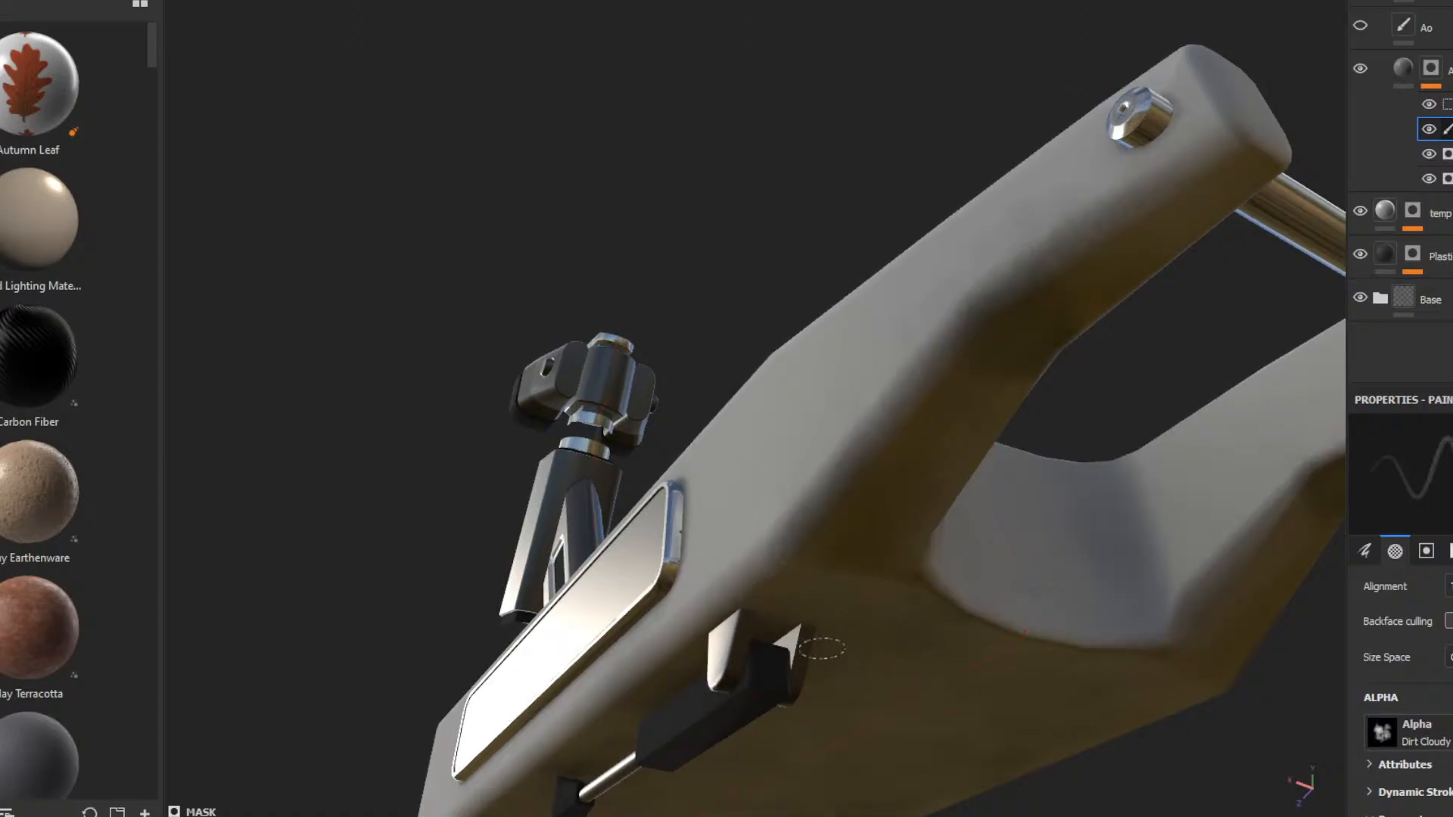
# - Examine the dirt around the underside bracket, cylinder and fork base from several angles in the material view
pyautogui.moveTo(867, 658)
pyautogui.keyDown('alt'); pyautogui.mouseDown()
pyautogui.moveTo(830, 609)
pyautogui.moveTo(740, 571)
pyautogui.mouseUp(); pyautogui.keyUp('alt')
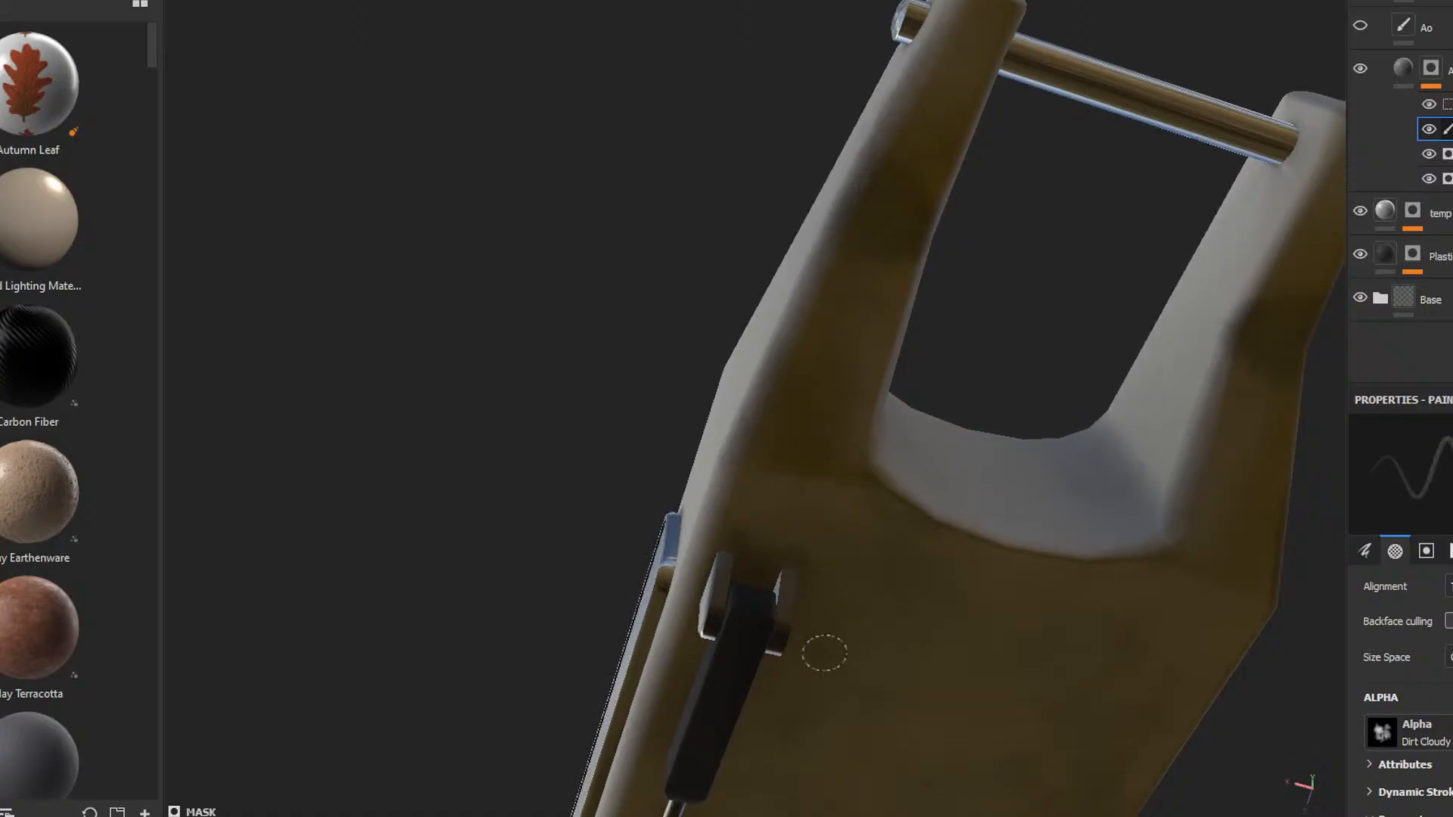
pyautogui.keyDown('alt'); pyautogui.moveTo(824, 652); pyautogui.dragTo(720, 633); pyautogui.keyUp('alt')
pyautogui.keyDown('ctrl'); pyautogui.keyDown('alt'); pyautogui.moveTo(872, 683); pyautogui.dragTo(830, 416); pyautogui.keyUp('alt'); pyautogui.keyUp('ctrl')
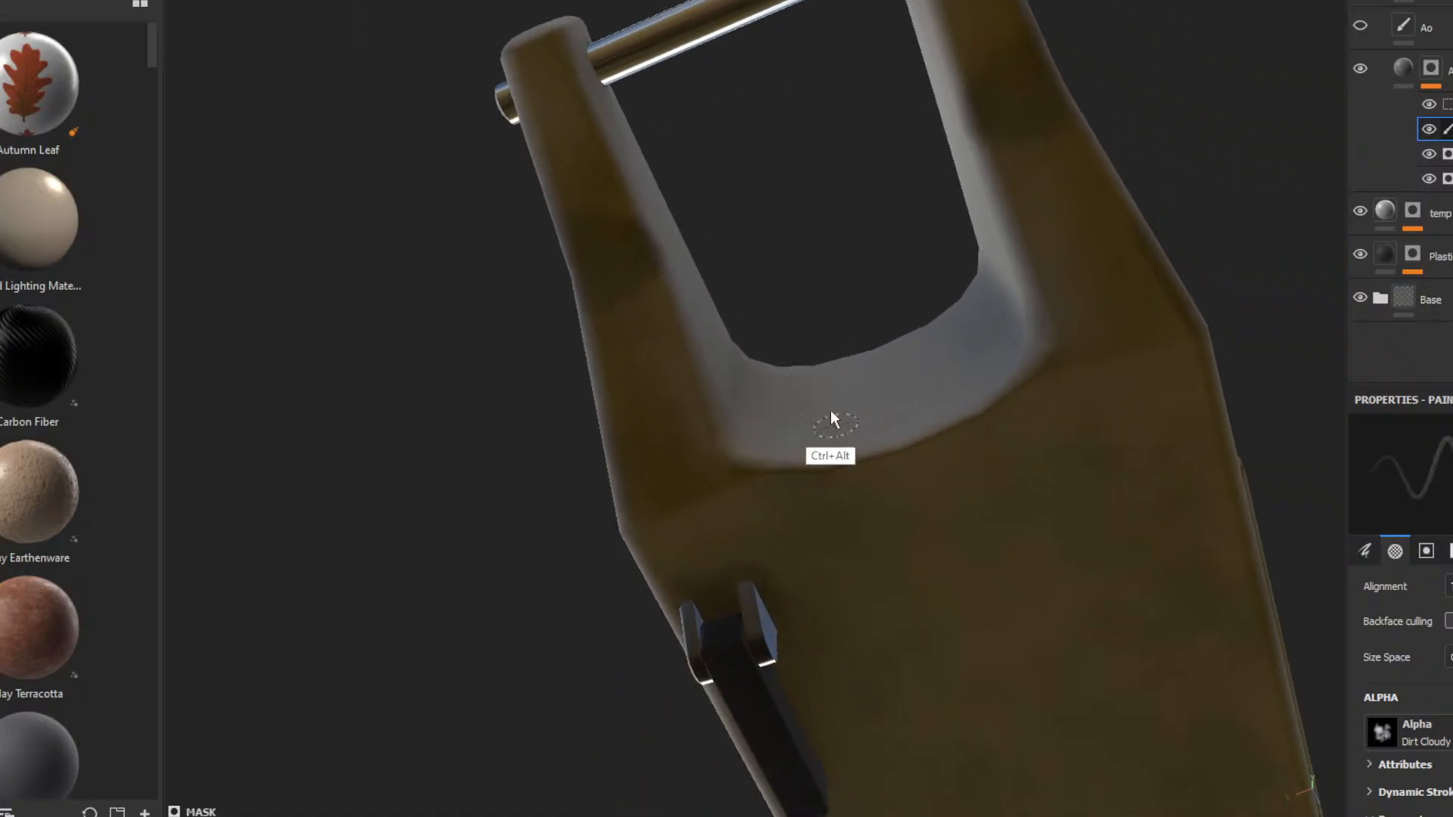
pyautogui.keyDown('alt'); pyautogui.moveTo(898, 570); pyautogui.dragTo(564, 673); pyautogui.keyUp('alt')
pyautogui.keyDown('ctrl'); pyautogui.keyDown('alt'); pyautogui.moveTo(1035, 613); pyautogui.dragTo(817, 246); pyautogui.keyUp('alt'); pyautogui.keyUp('ctrl')
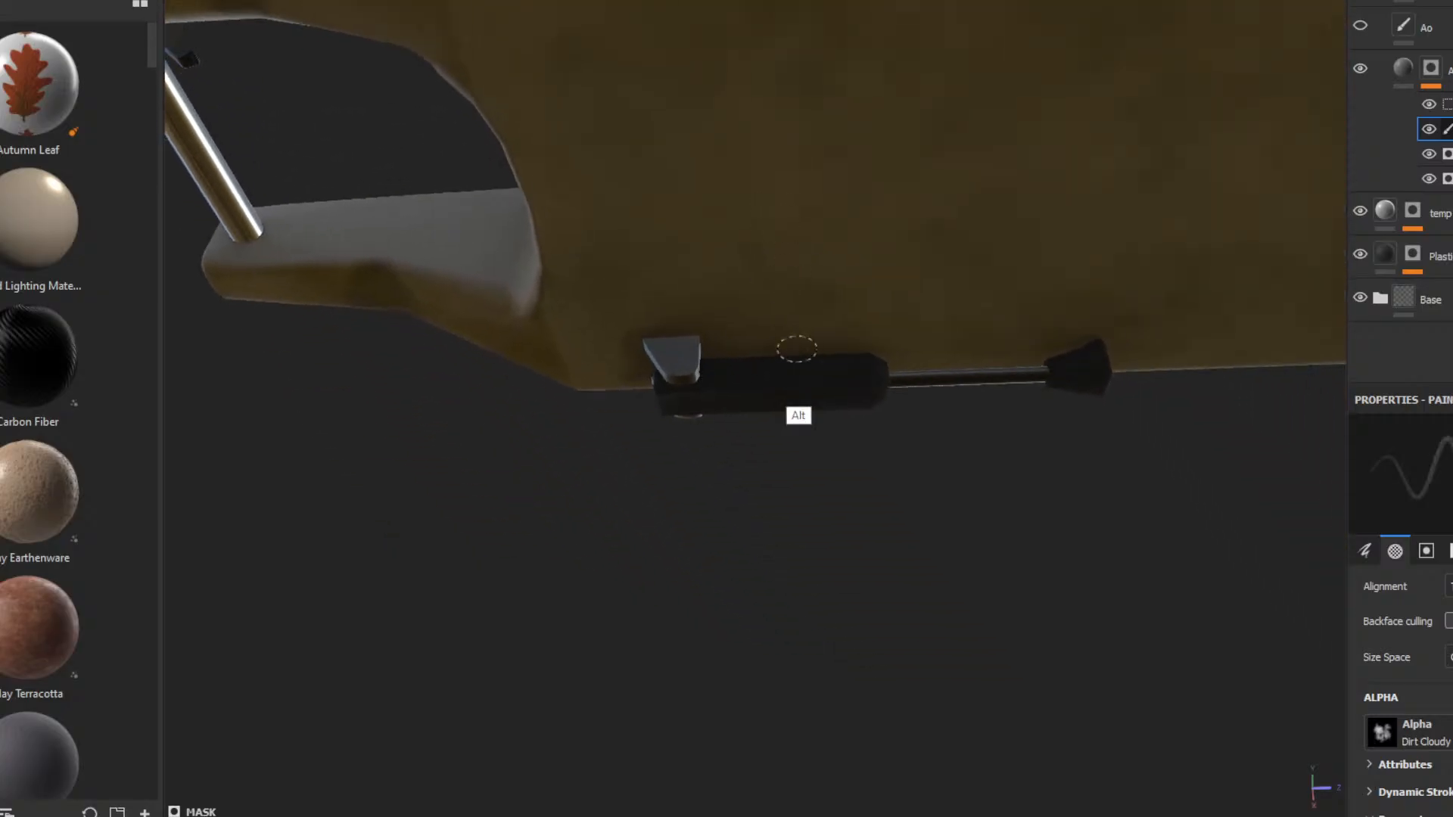
pyautogui.keyDown('alt'); pyautogui.moveTo(754, 341); pyautogui.dragTo(840, 813, button='right'); pyautogui.keyUp('alt')
pyautogui.moveTo(726, 415)
pyautogui.keyDown('alt'); pyautogui.mouseDown()
pyautogui.moveTo(608, 486)
pyautogui.moveTo(712, 416)
pyautogui.mouseUp(); pyautogui.keyUp('alt')
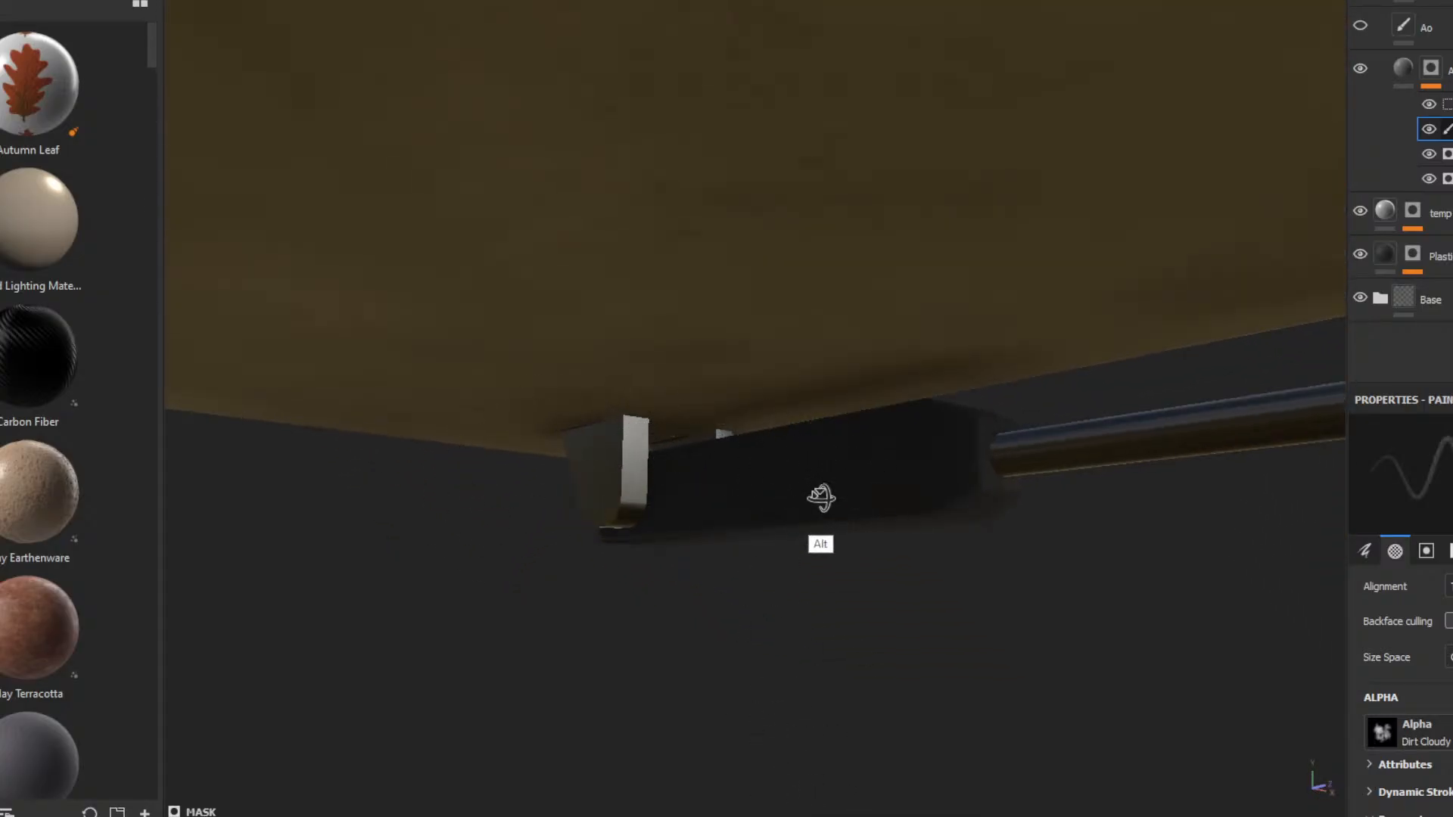
pyautogui.keyDown('alt'); pyautogui.moveTo(820, 496); pyautogui.dragTo(288, 435); pyautogui.keyUp('alt')
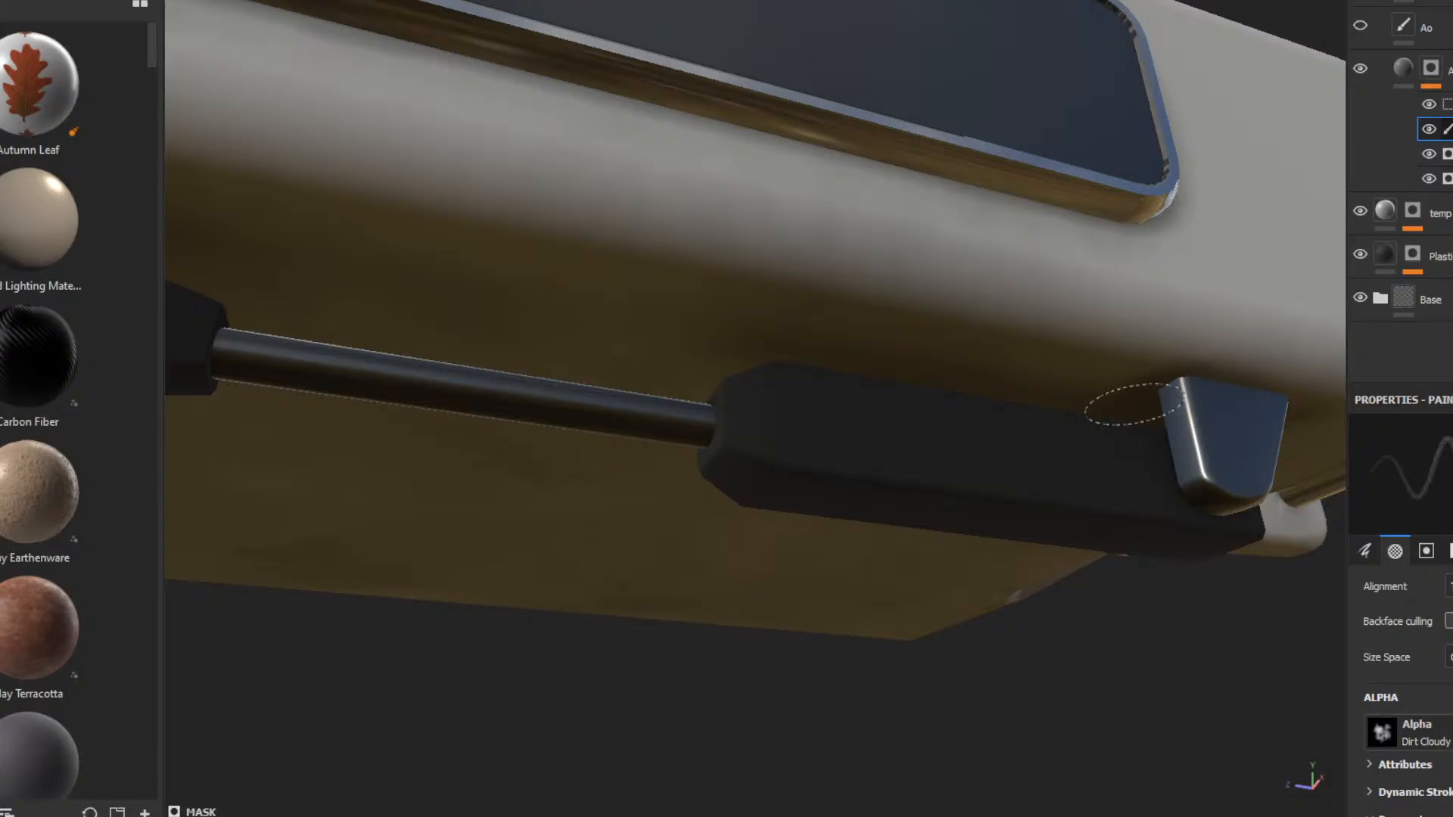
pyautogui.moveTo(1230, 403)
pyautogui.keyDown('alt'); pyautogui.mouseDown()
pyautogui.moveTo(1184, 469)
pyautogui.moveTo(1079, 502)
pyautogui.moveTo(1135, 492)
pyautogui.mouseUp(); pyautogui.keyUp('alt')
pyautogui.moveTo(862, 488)
pyautogui.keyDown('alt'); pyautogui.mouseDown()
pyautogui.moveTo(960, 400)
pyautogui.moveTo(999, 434)
pyautogui.moveTo(794, 503)
pyautogui.mouseUp(); pyautogui.keyUp('alt')
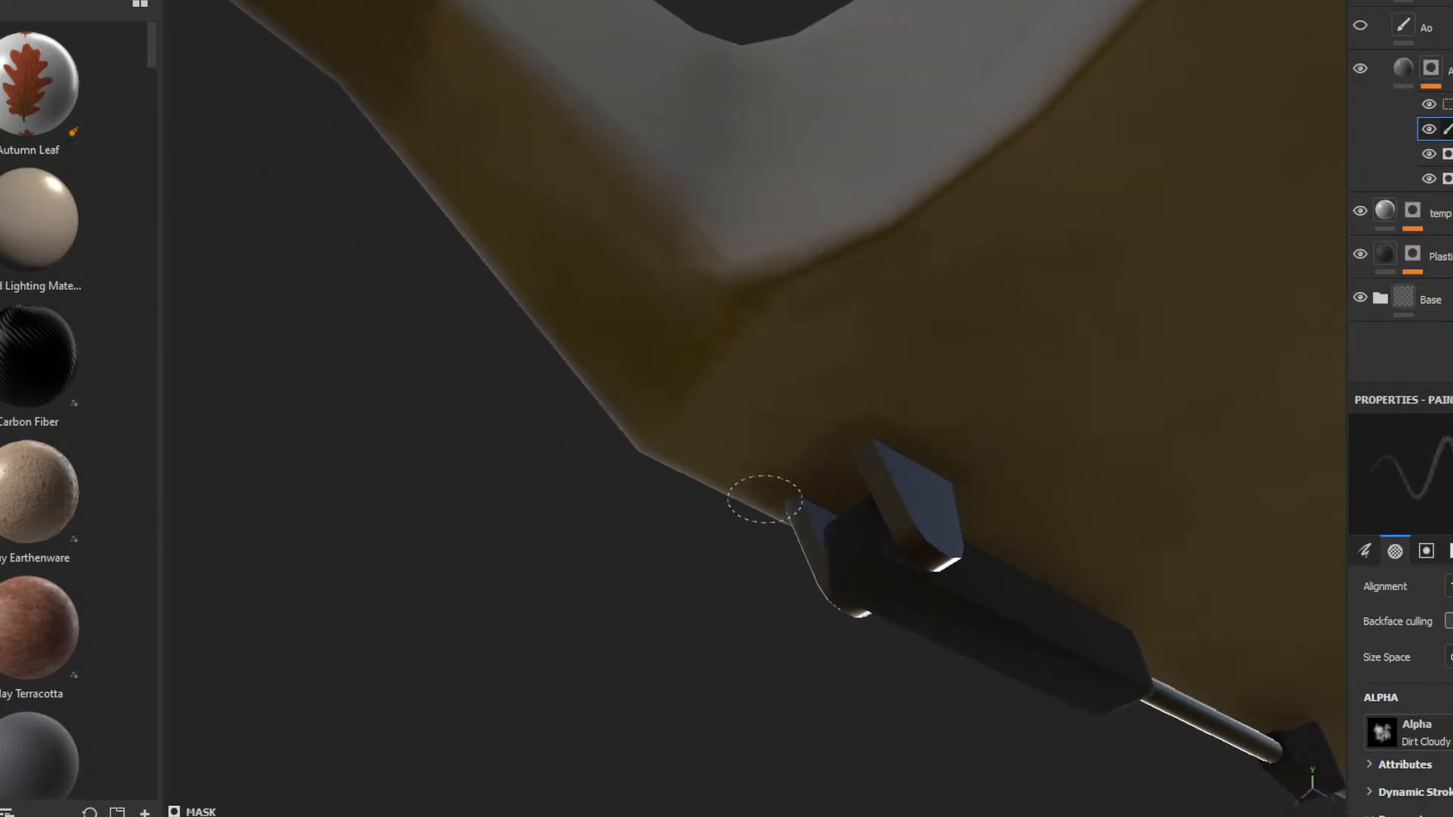
pyautogui.keyDown('alt'); pyautogui.moveTo(820, 298); pyautogui.dragTo(727, 240); pyautogui.keyUp('alt')
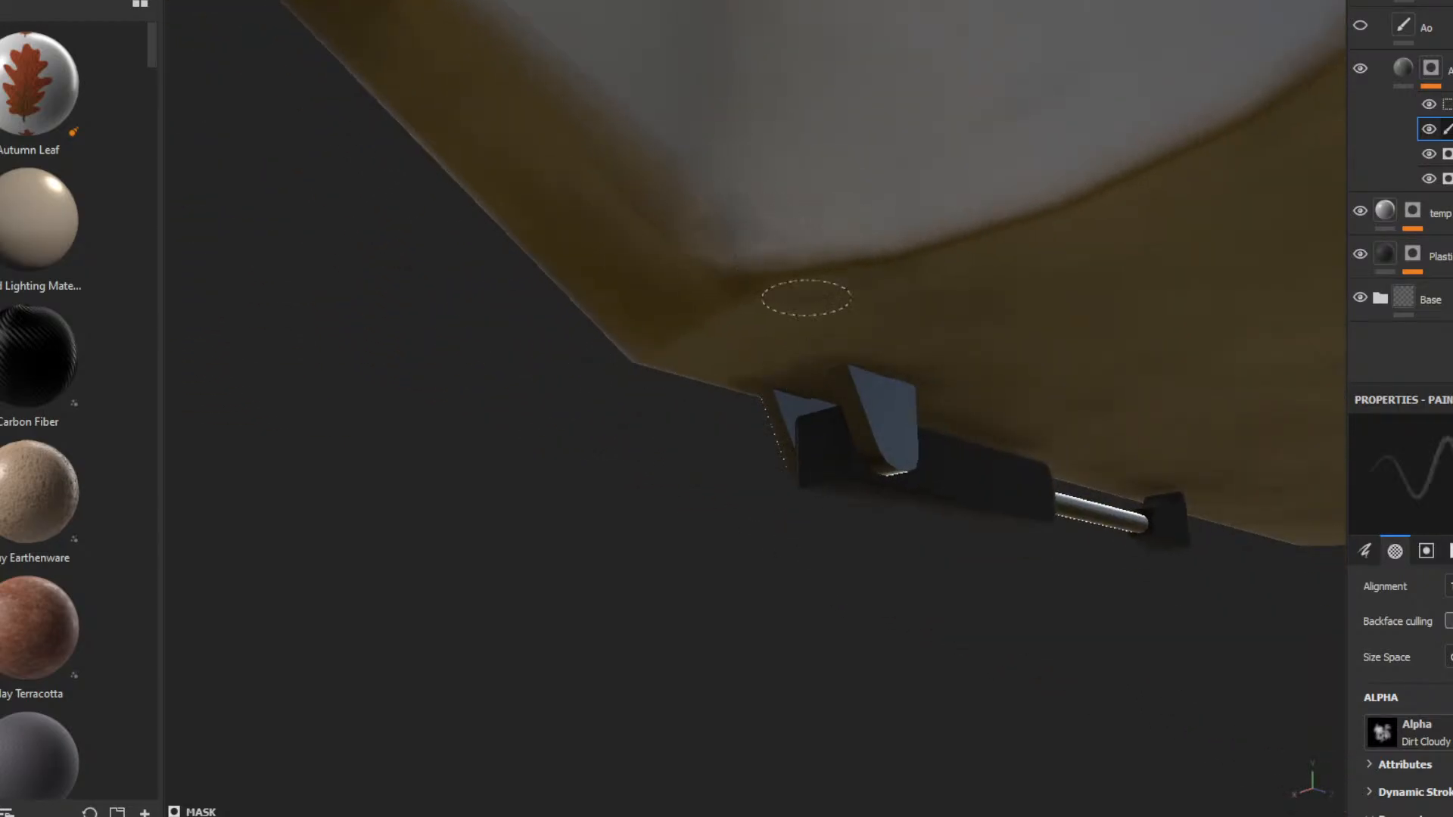
# - Examine the dirt around the steering post's base, the side panel and the adjoining end of the underside
pyautogui.moveTo(804, 295)
pyautogui.keyDown('alt'); pyautogui.mouseDown()
pyautogui.moveTo(855, 385)
pyautogui.moveTo(843, 279)
pyautogui.moveTo(950, 529)
pyautogui.moveTo(1274, 551)
pyautogui.moveTo(1249, 517)
pyautogui.mouseUp(); pyautogui.keyUp('alt')
pyautogui.keyDown('ctrl'); pyautogui.keyDown('alt'); pyautogui.moveTo(683, 520); pyautogui.dragTo(1241, 602); pyautogui.keyUp('alt'); pyautogui.keyUp('ctrl')
pyautogui.keyDown('alt'); pyautogui.moveTo(722, 566); pyautogui.dragTo(1069, 598); pyautogui.keyUp('alt')
pyautogui.keyDown('alt'); pyautogui.moveTo(983, 484); pyautogui.dragTo(986, 84, button='right'); pyautogui.keyUp('alt')
pyautogui.keyDown('alt'); pyautogui.moveTo(856, 626); pyautogui.dragTo(1001, 201, button='right'); pyautogui.keyUp('alt')
pyautogui.keyDown('alt'); pyautogui.moveTo(876, 596); pyautogui.dragTo(935, 363, button='right'); pyautogui.keyUp('alt')
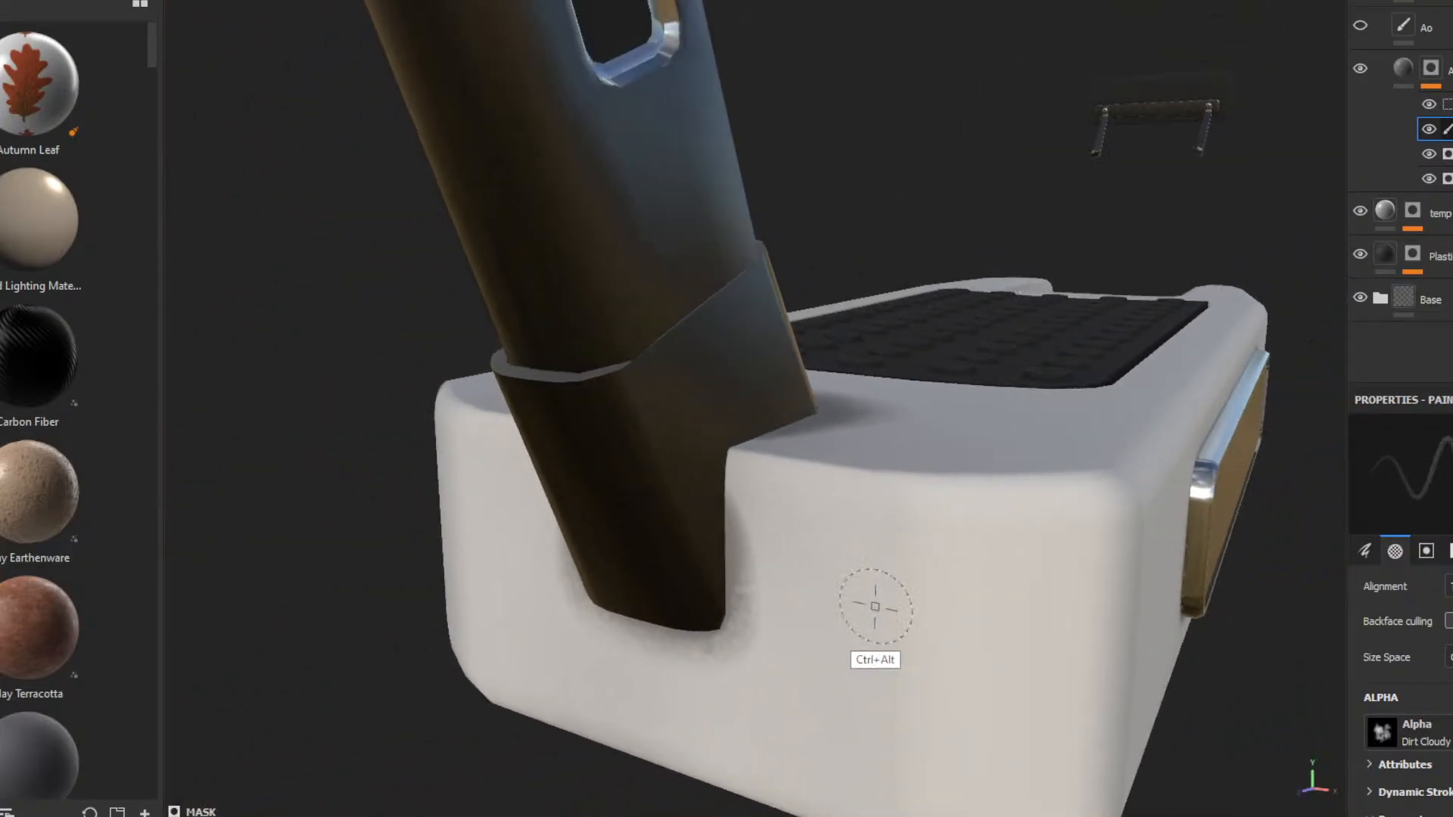
pyautogui.keyDown('ctrl'); pyautogui.keyDown('alt'); pyautogui.moveTo(875, 611); pyautogui.dragTo(917, 174); pyautogui.keyUp('alt'); pyautogui.keyUp('ctrl')
pyautogui.keyDown('alt'); pyautogui.moveTo(947, 649); pyautogui.dragTo(935, 466); pyautogui.keyUp('alt')
pyautogui.keyDown('alt'); pyautogui.moveTo(935, 466); pyautogui.dragTo(759, 528); pyautogui.keyUp('alt')
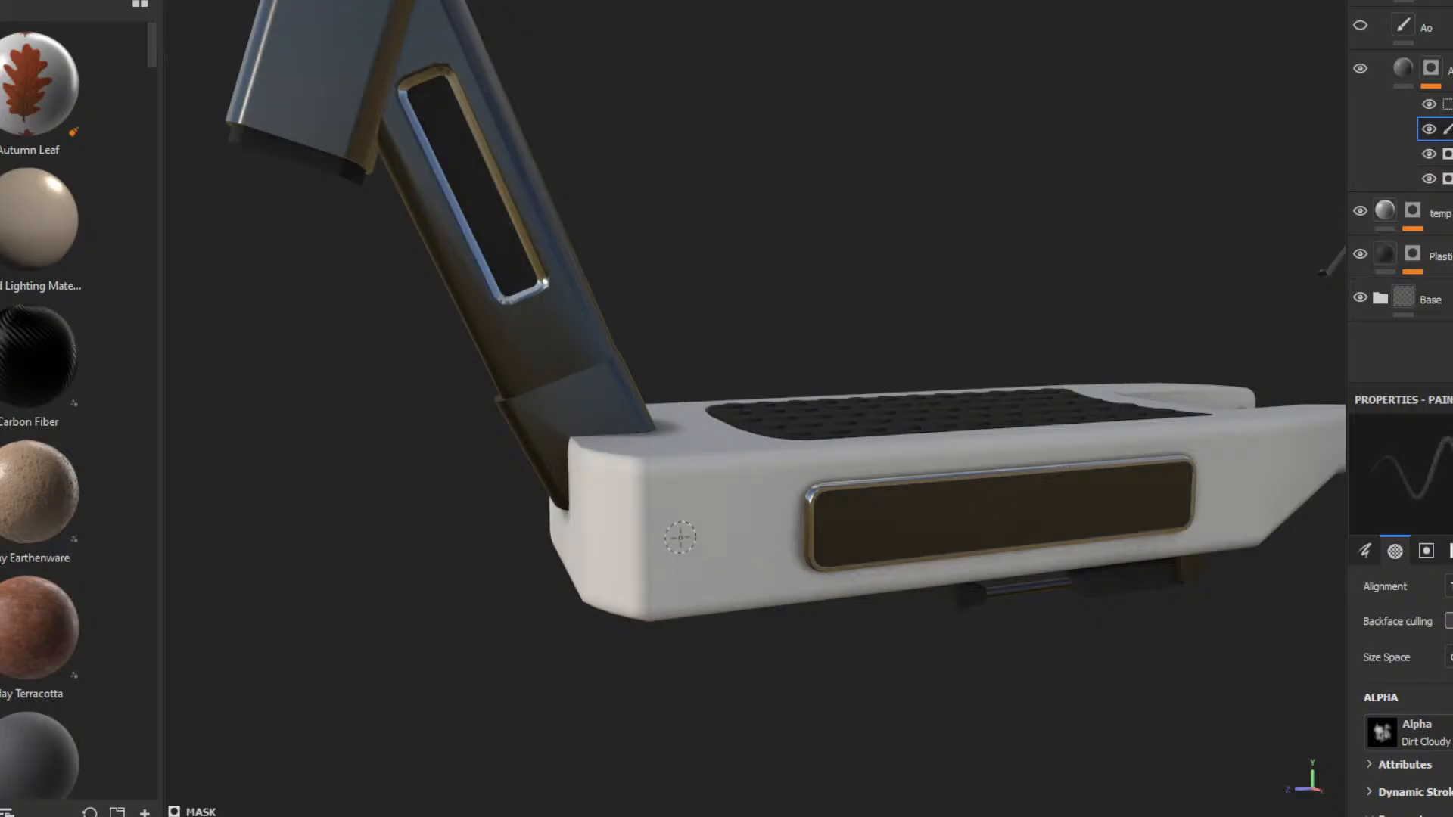
pyautogui.keyDown('alt'); pyautogui.moveTo(755, 529); pyautogui.dragTo(684, 616); pyautogui.keyUp('alt')
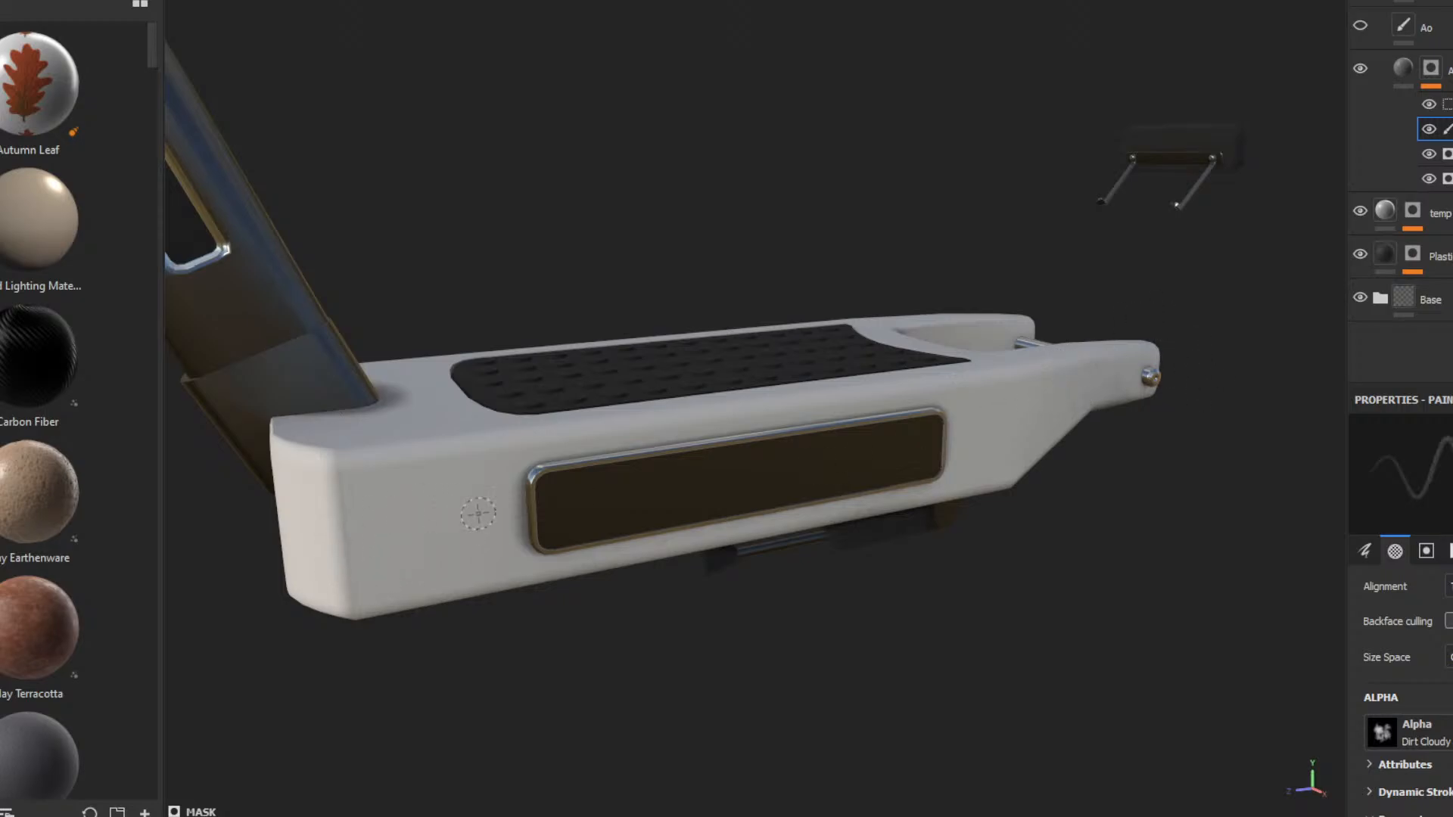
pyautogui.keyDown('alt'); pyautogui.moveTo(499, 519); pyautogui.dragTo(825, 356); pyautogui.keyUp('alt')
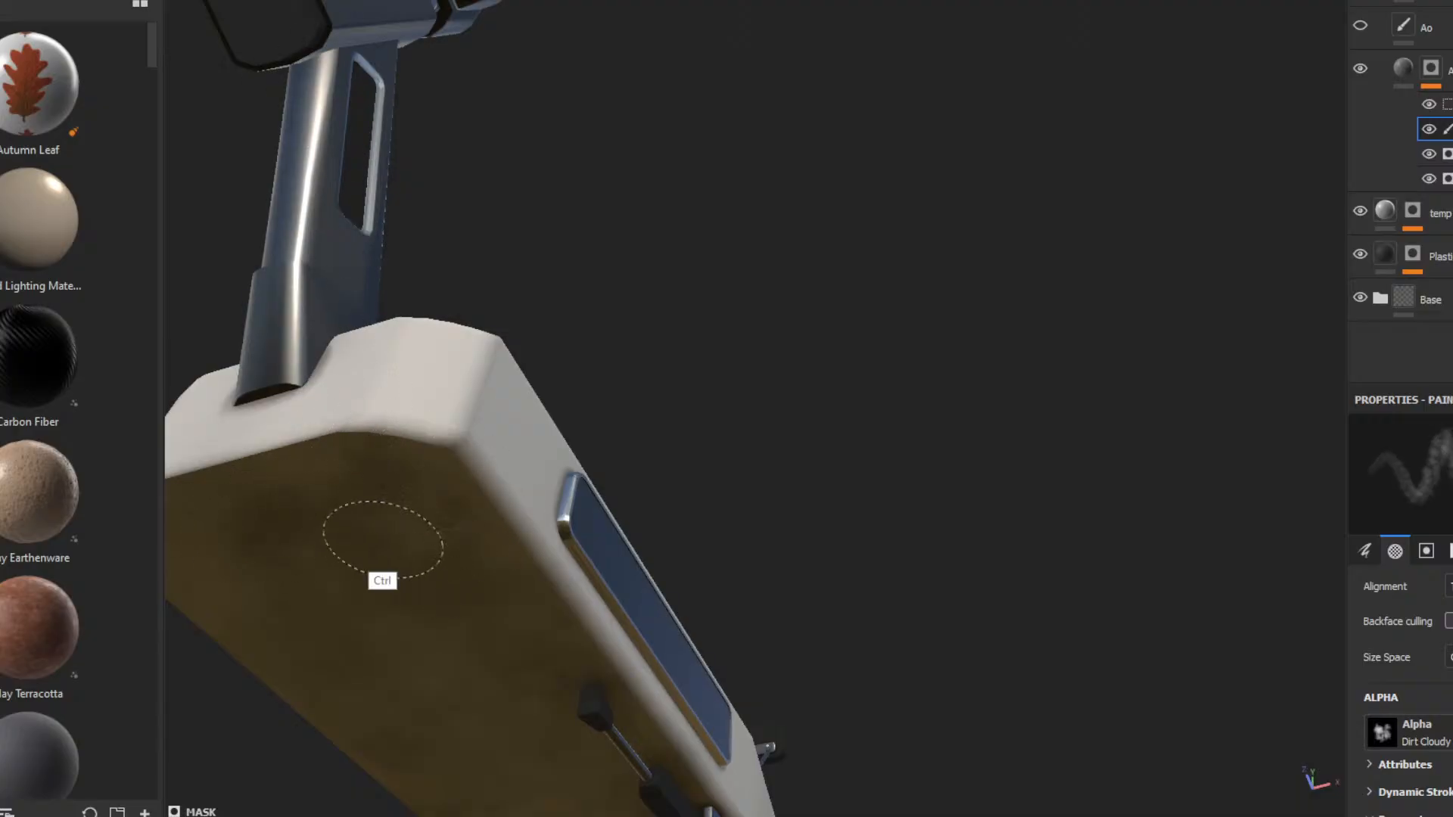
pyautogui.keyDown('alt'); pyautogui.moveTo(373, 535); pyautogui.dragTo(606, 445); pyautogui.keyUp('alt')
pyautogui.keyDown('alt'); pyautogui.moveTo(516, 521); pyautogui.dragTo(764, 424); pyautogui.keyUp('alt')
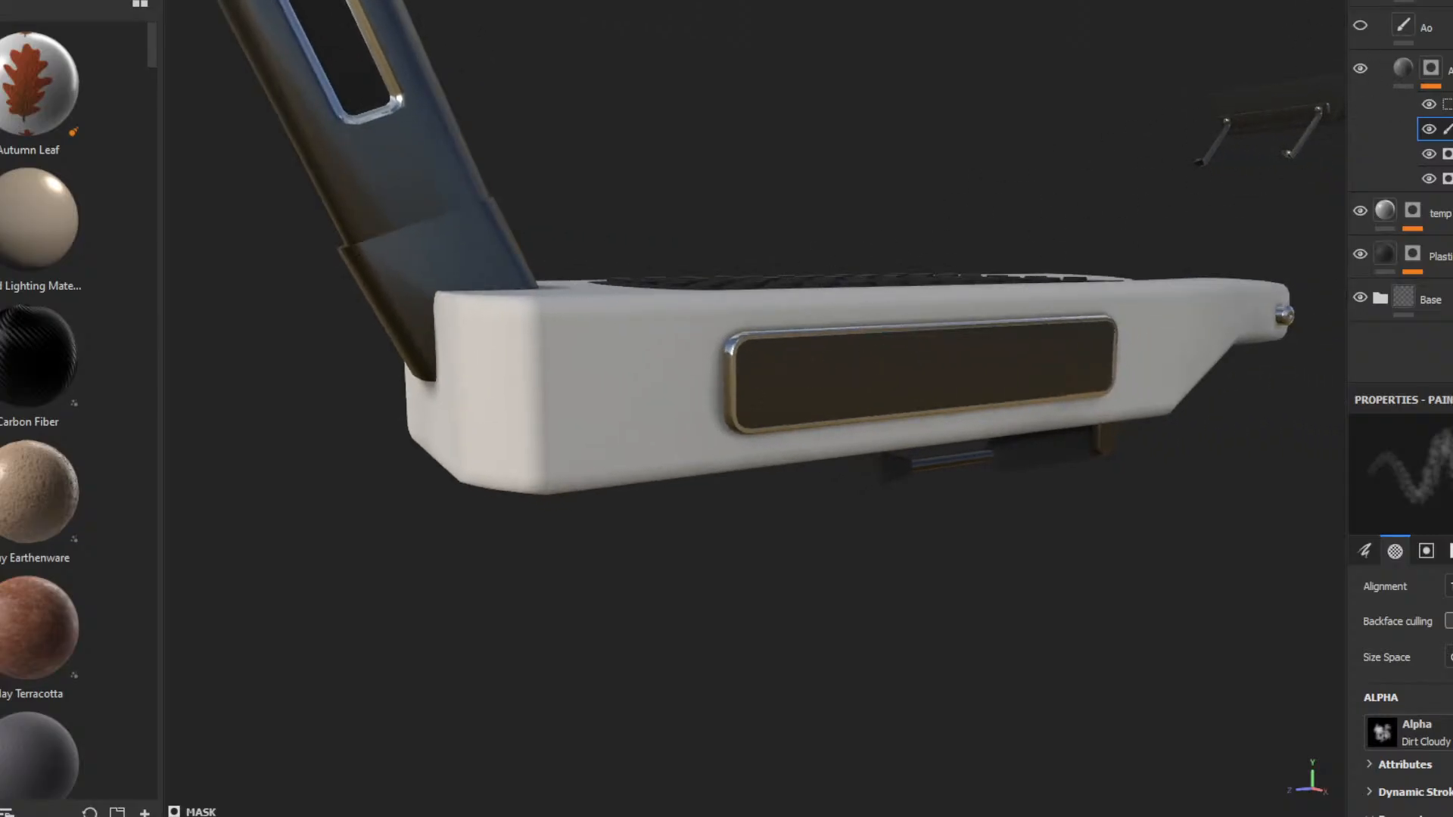
# - Add a generator above the paint effect in the dirt shading layer's mask and assign the Light generator to it
pyautogui.click(1449, 15)
pyautogui.click(1430, 481)
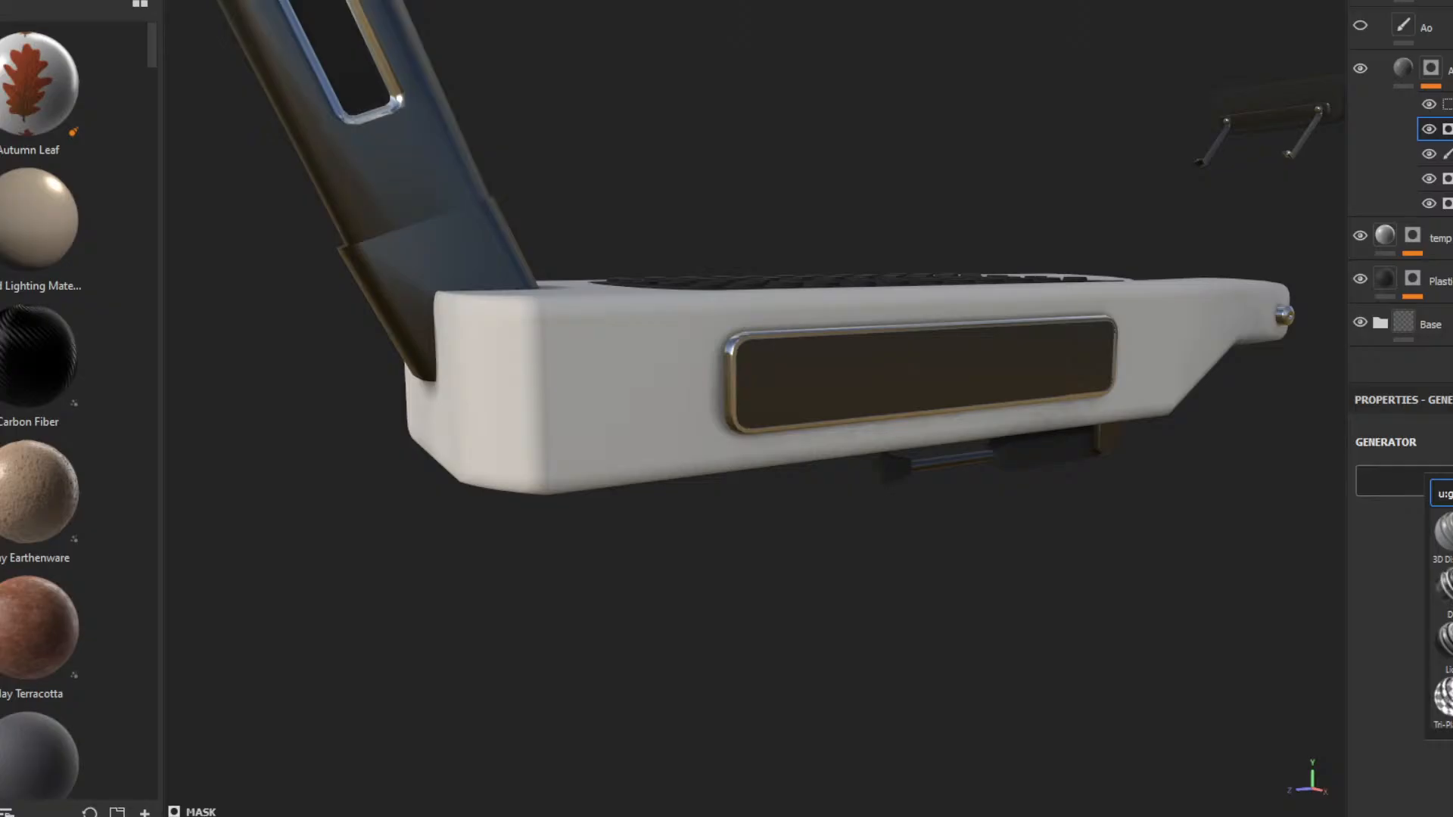
pyautogui.click(1447, 640)
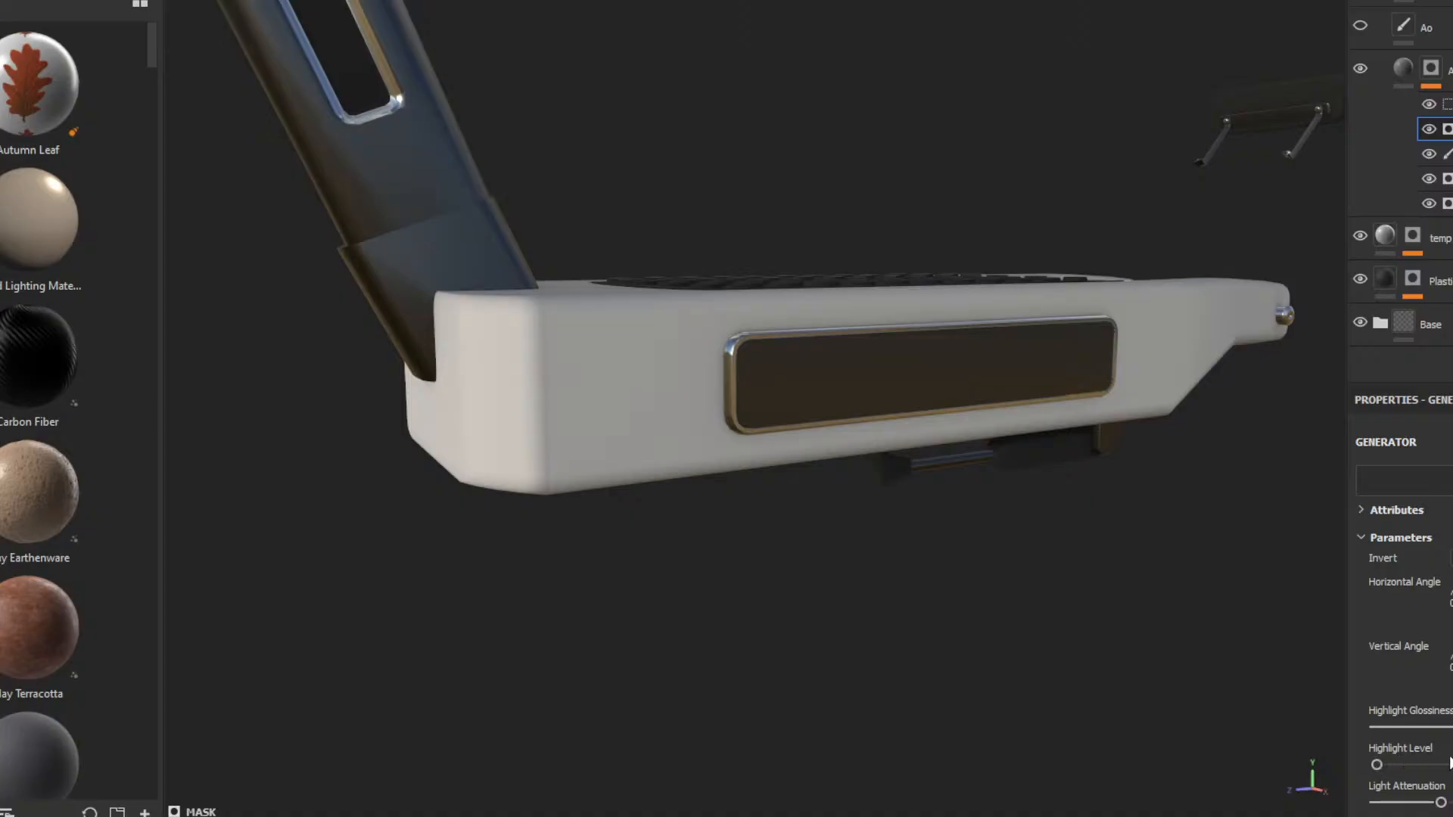
# - Raise the Light generator's Highlight Level and adjust its Highlight Glossiness and Light Attenuation for the scooter body
pyautogui.moveTo(1389, 767); pyautogui.dragTo(1449, 765)
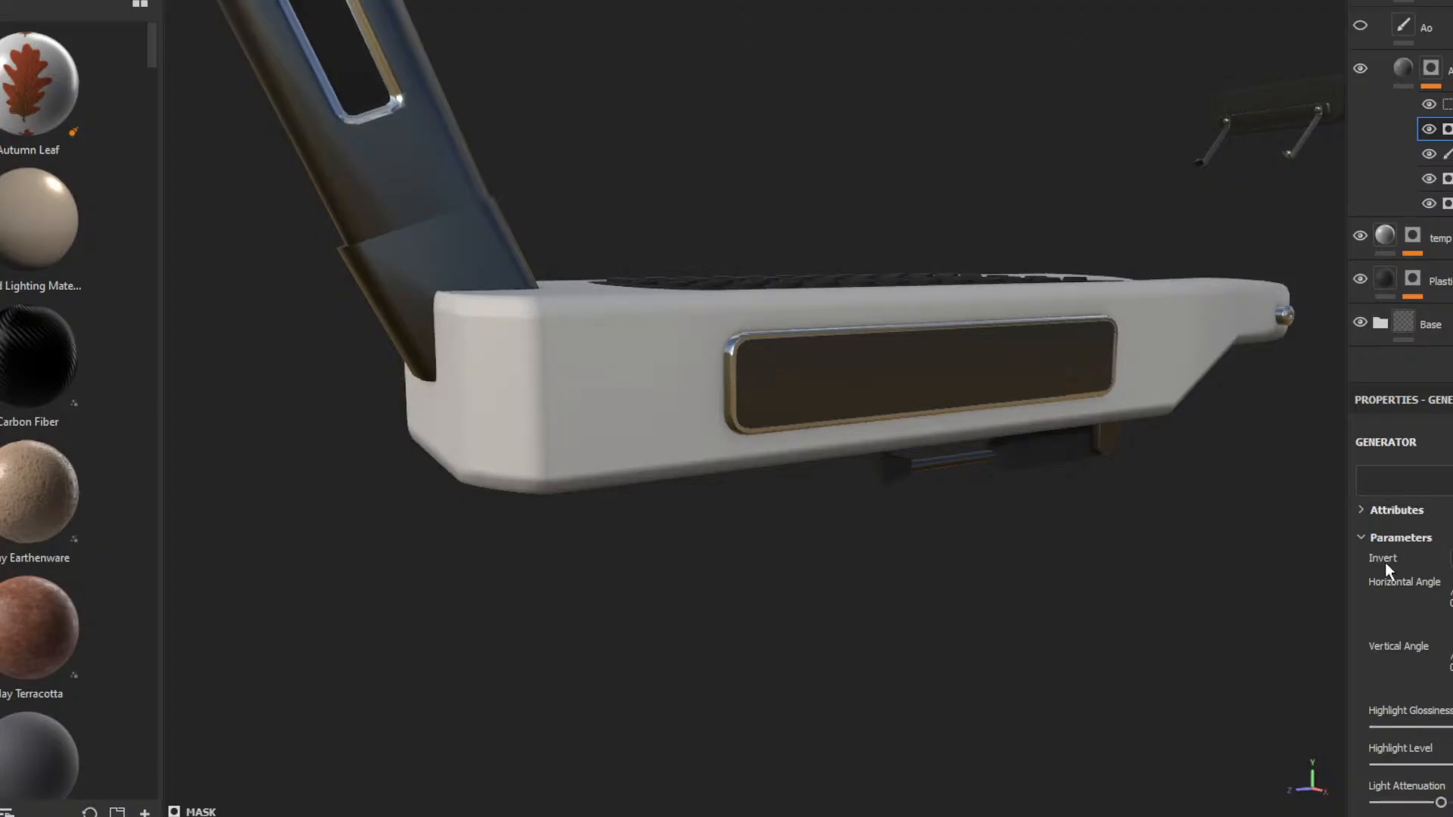
pyautogui.press('Tab')
pyautogui.press('Tab')
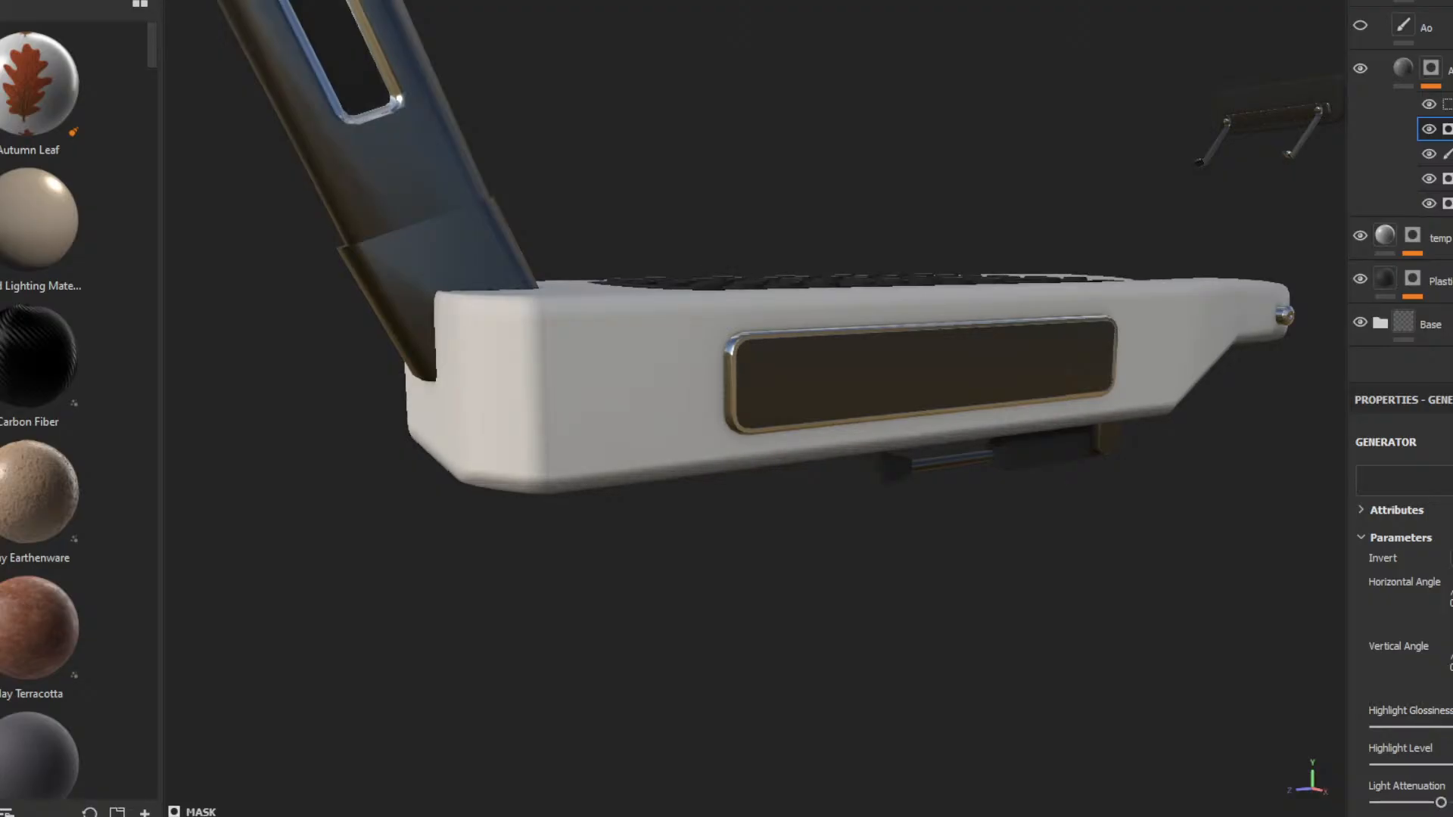
pyautogui.moveTo(1452, 727); pyautogui.dragTo(1452, 727)
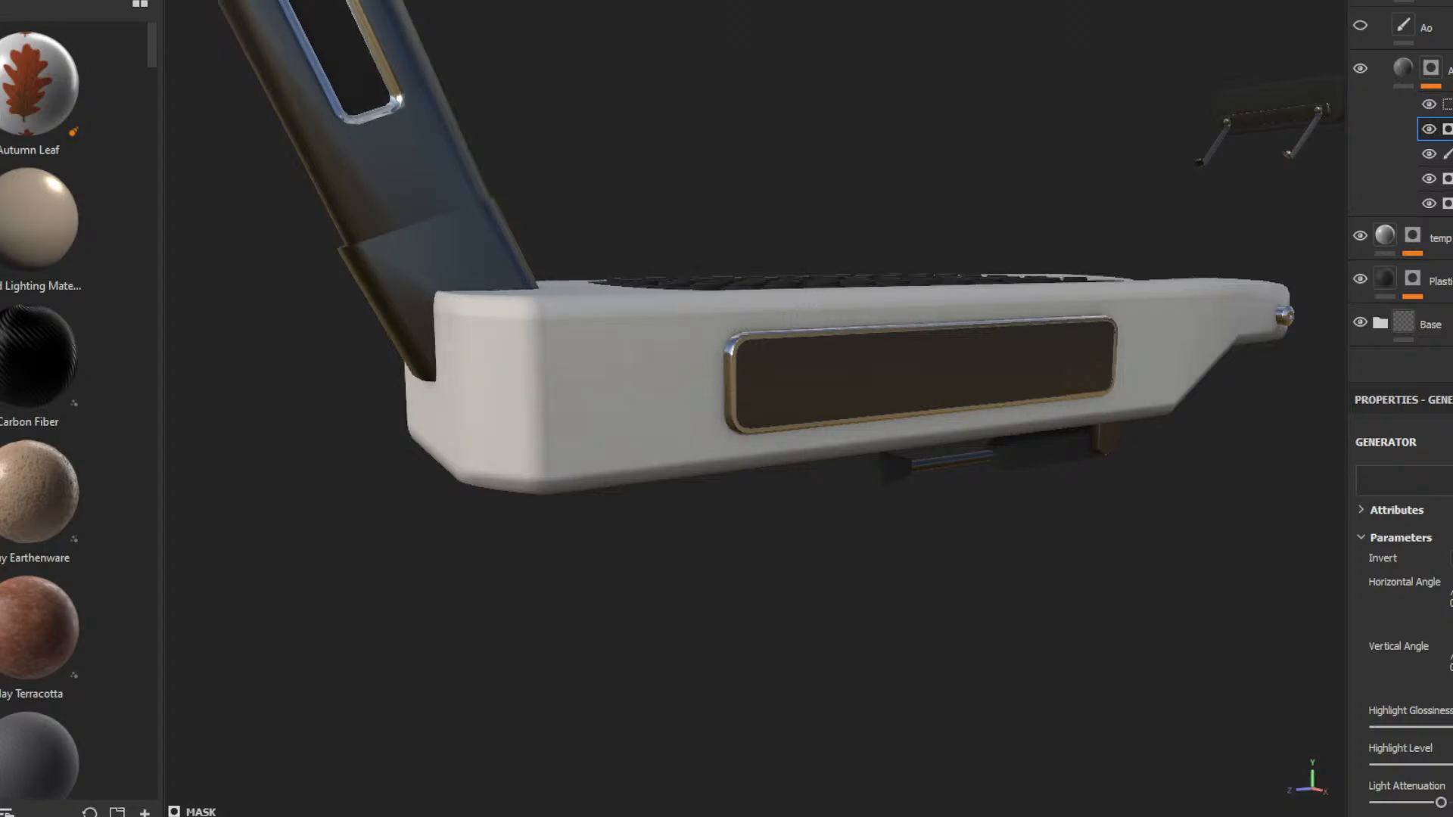
pyautogui.moveTo(1440, 802)
pyautogui.mouseDown()
pyautogui.moveTo(1414, 801)
pyautogui.moveTo(1452, 802)
pyautogui.mouseUp()
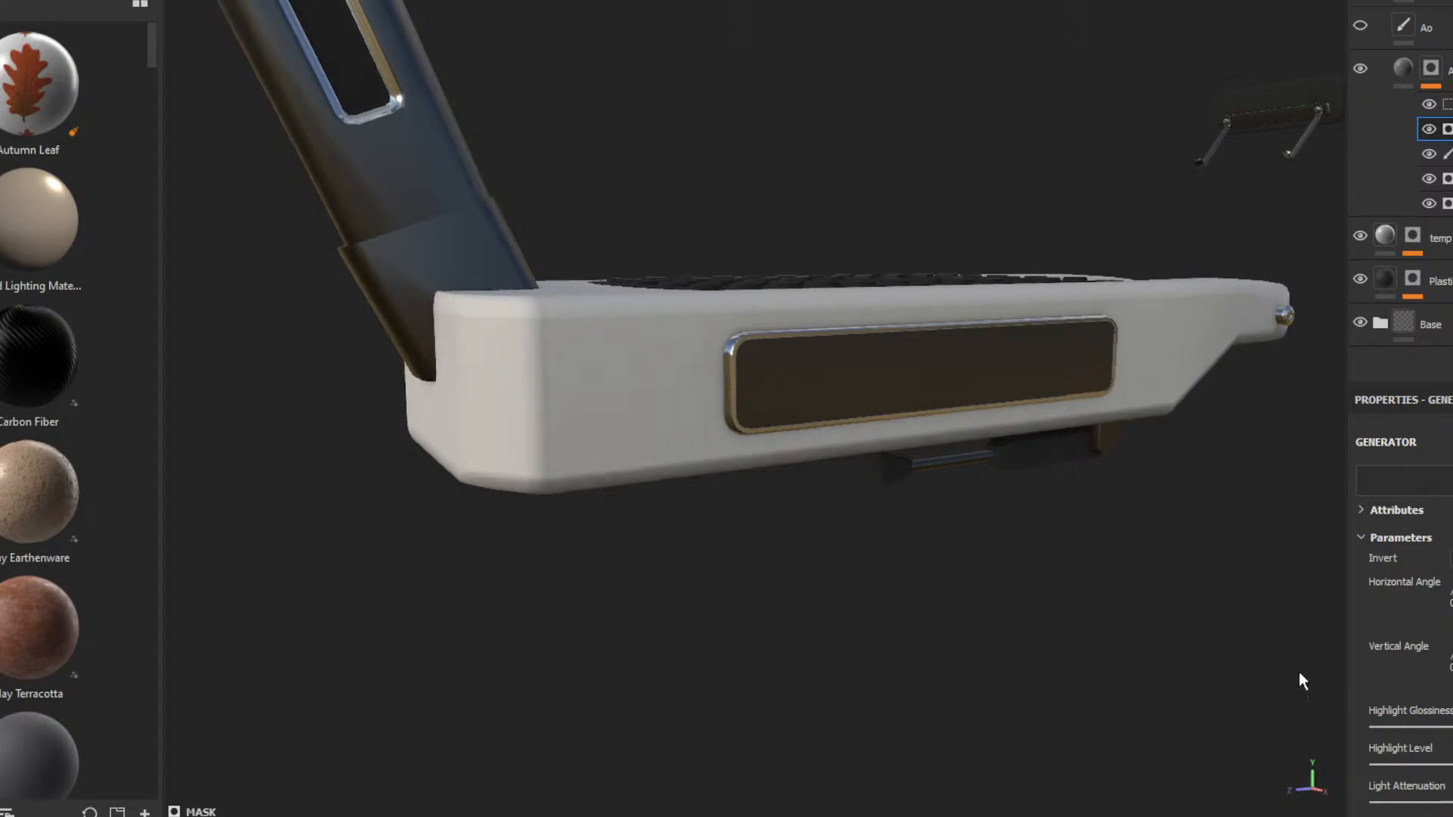
pyautogui.keyDown('alt'); pyautogui.moveTo(1297, 676); pyautogui.dragTo(1163, 538); pyautogui.keyUp('alt')
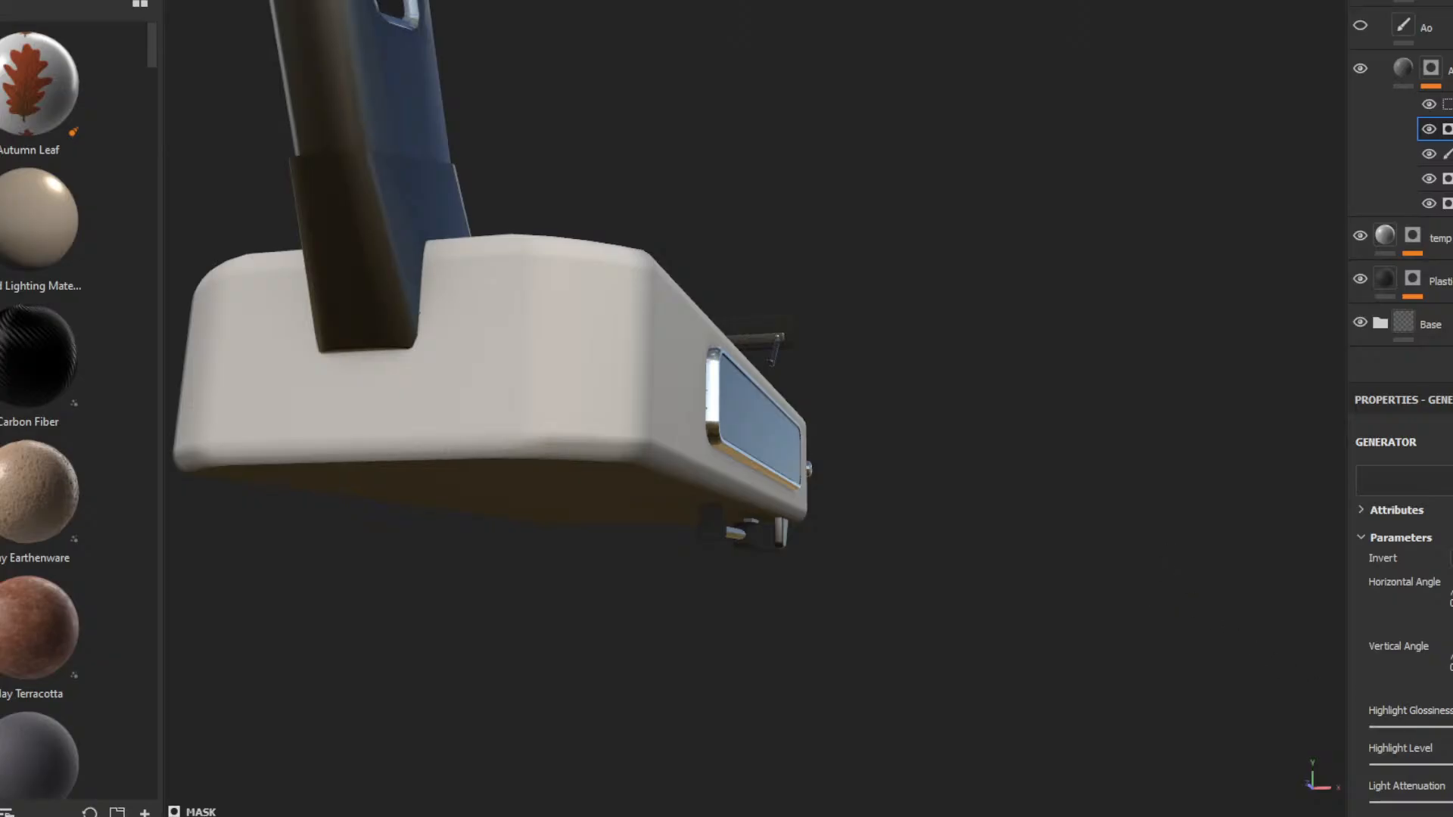
pyautogui.moveTo(1452, 802)
pyautogui.mouseDown()
pyautogui.moveTo(1394, 802)
pyautogui.moveTo(1452, 802)
pyautogui.mouseUp()
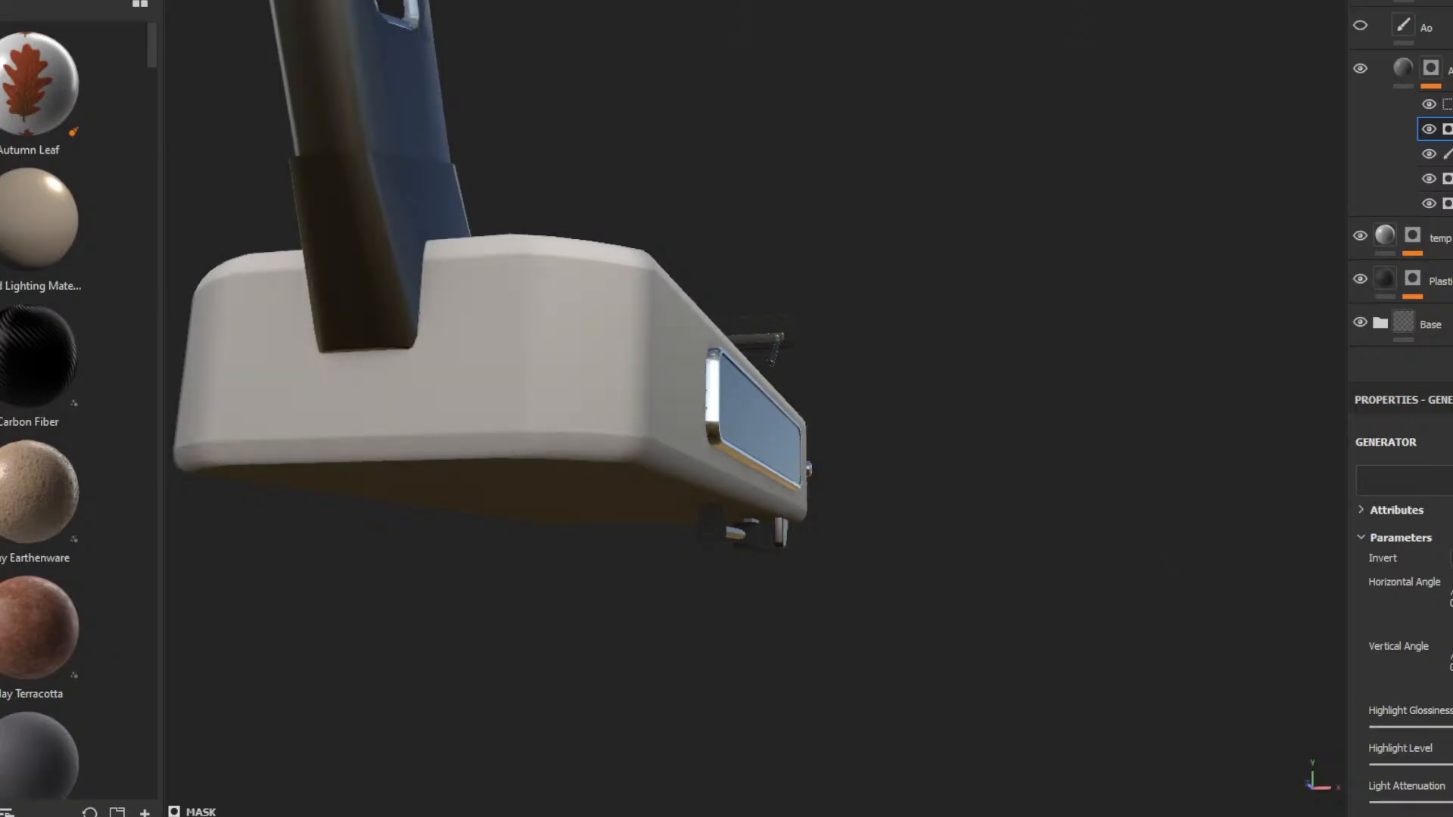
# - Try the Light generator's Invert option and readjust Light Attenuation while checking the deck's front and side
pyautogui.click(1451, 559)
pyautogui.click(1452, 559)
pyautogui.scroll(-4, 1400, 605)
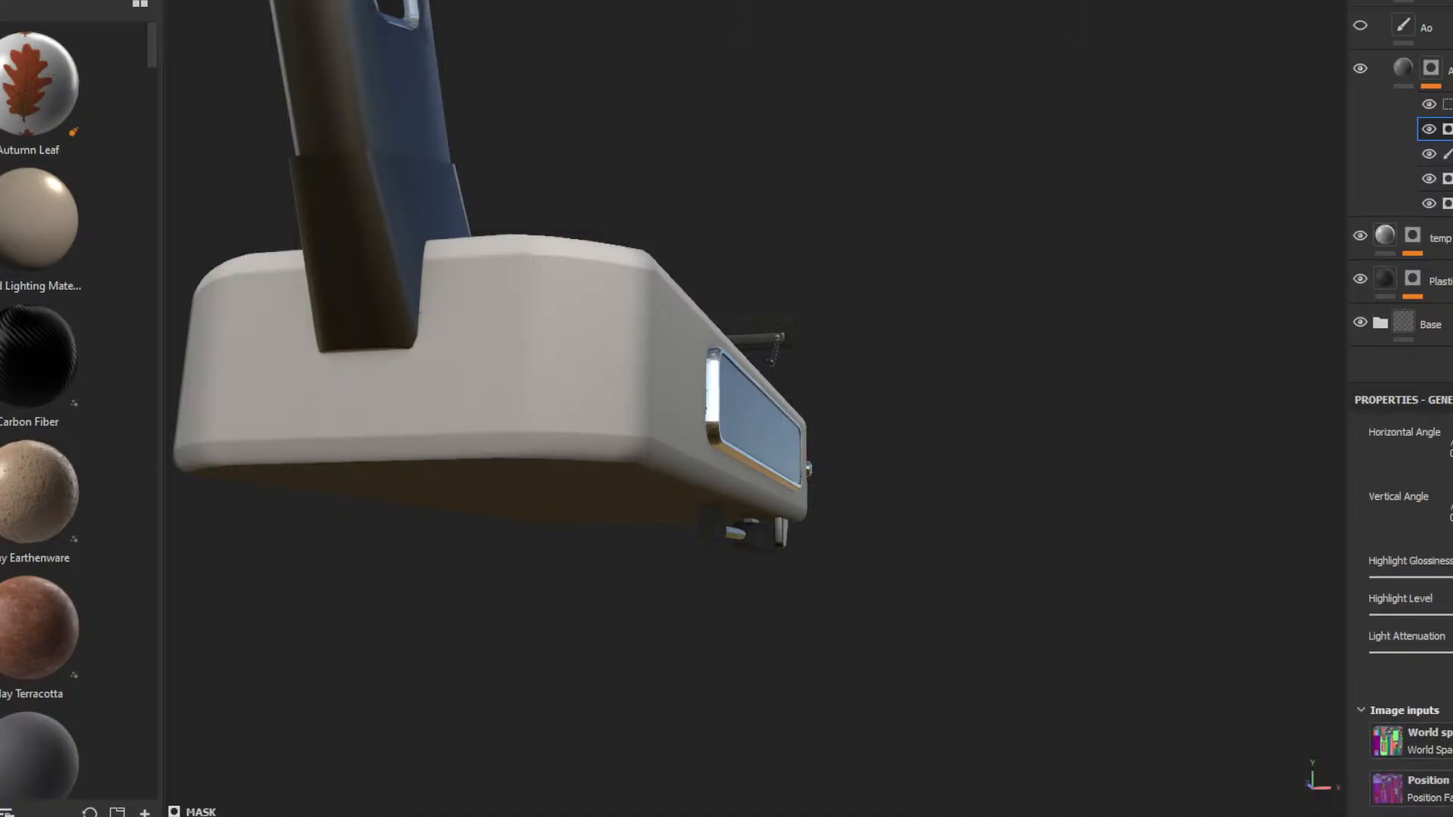
pyautogui.moveTo(1452, 643)
pyautogui.mouseDown()
pyautogui.moveTo(1418, 641)
pyautogui.moveTo(1452, 643)
pyautogui.mouseUp()
pyautogui.moveTo(1296, 552)
pyautogui.keyDown('alt'); pyautogui.mouseDown()
pyautogui.moveTo(879, 593)
pyautogui.moveTo(819, 534)
pyautogui.moveTo(849, 487)
pyautogui.moveTo(893, 530)
pyautogui.mouseUp(); pyautogui.keyUp('alt')
pyautogui.moveTo(1449, 653)
pyautogui.mouseDown()
pyautogui.moveTo(1408, 652)
pyautogui.moveTo(1452, 652)
pyautogui.mouseUp()
pyautogui.scroll(3, 1447, 605)
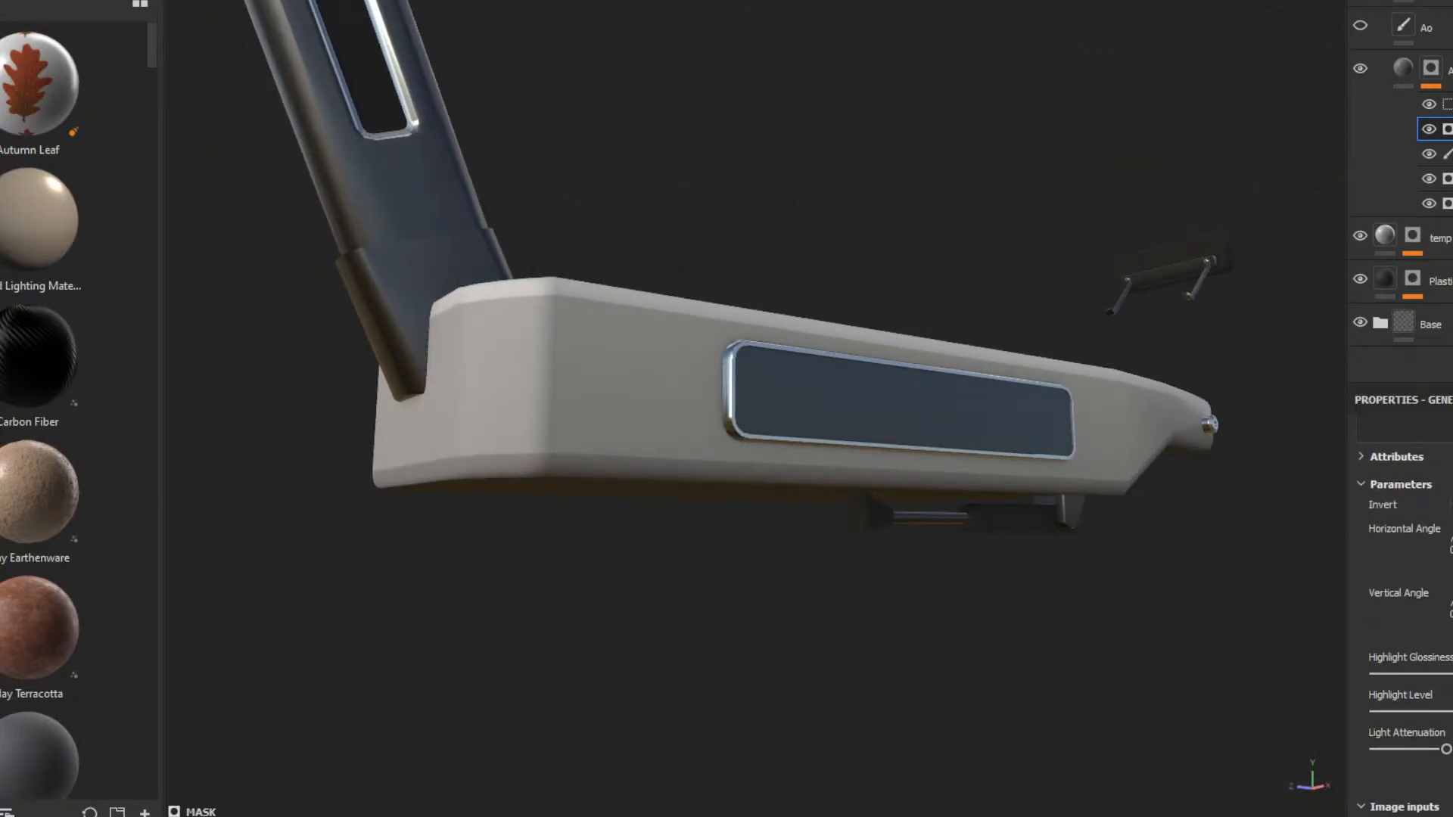
# - Replace the Light generator in the mask with the Position generator
pyautogui.click(1446, 484)
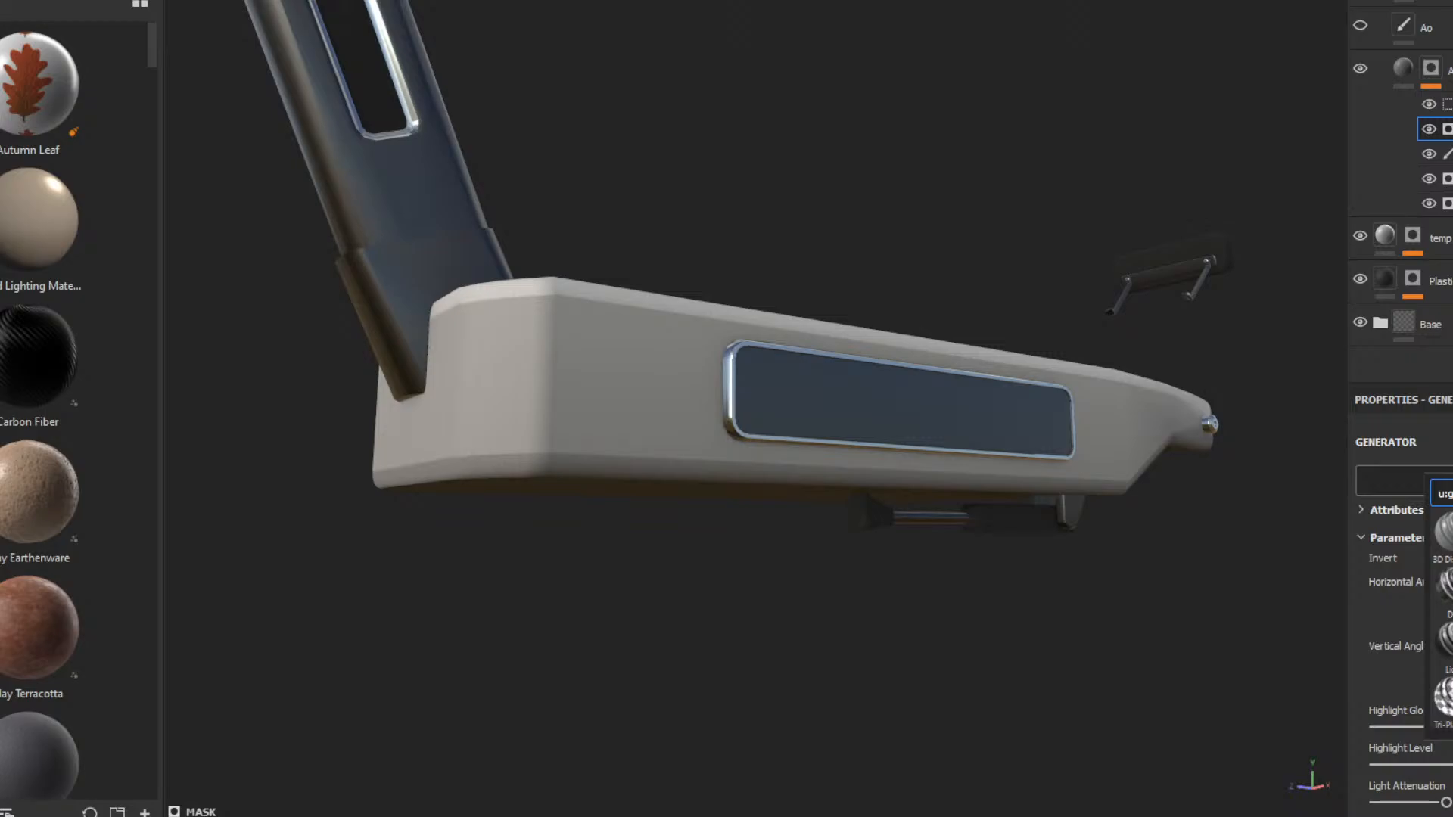
pyautogui.moveTo(1452, 636)
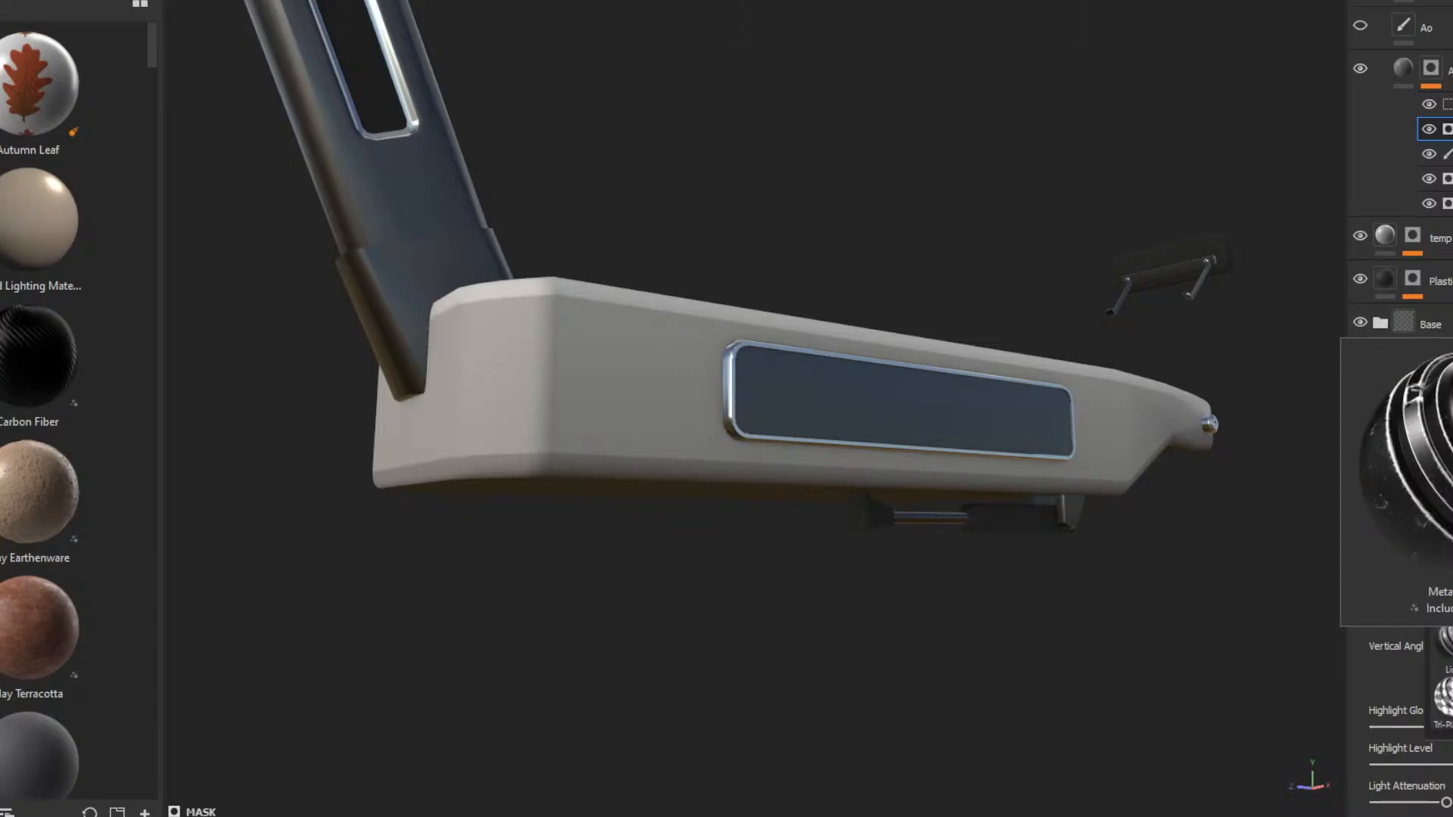
pyautogui.moveTo(1452, 530)
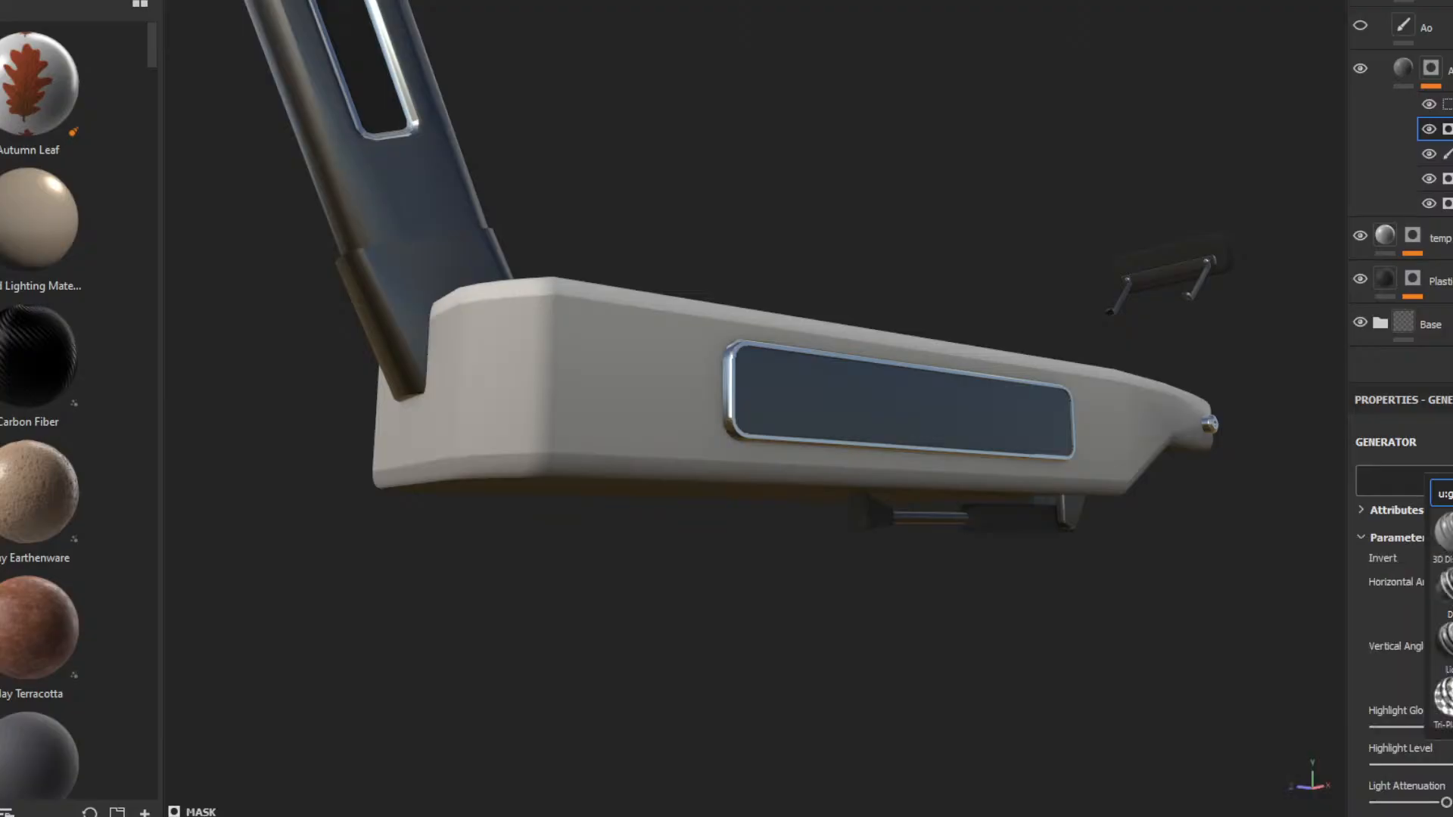
pyautogui.moveTo(1452, 560)
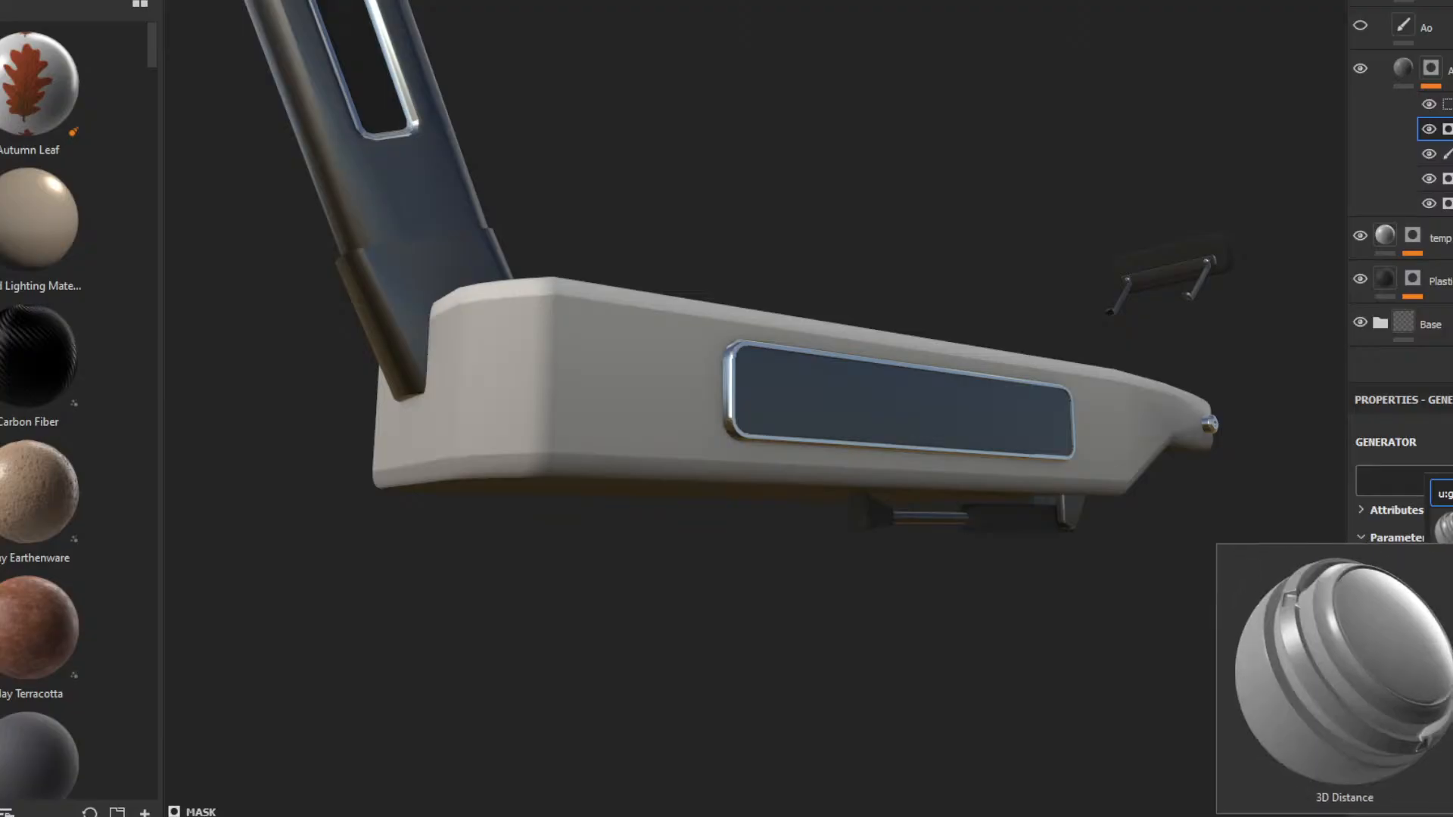
pyautogui.moveTo(1452, 598)
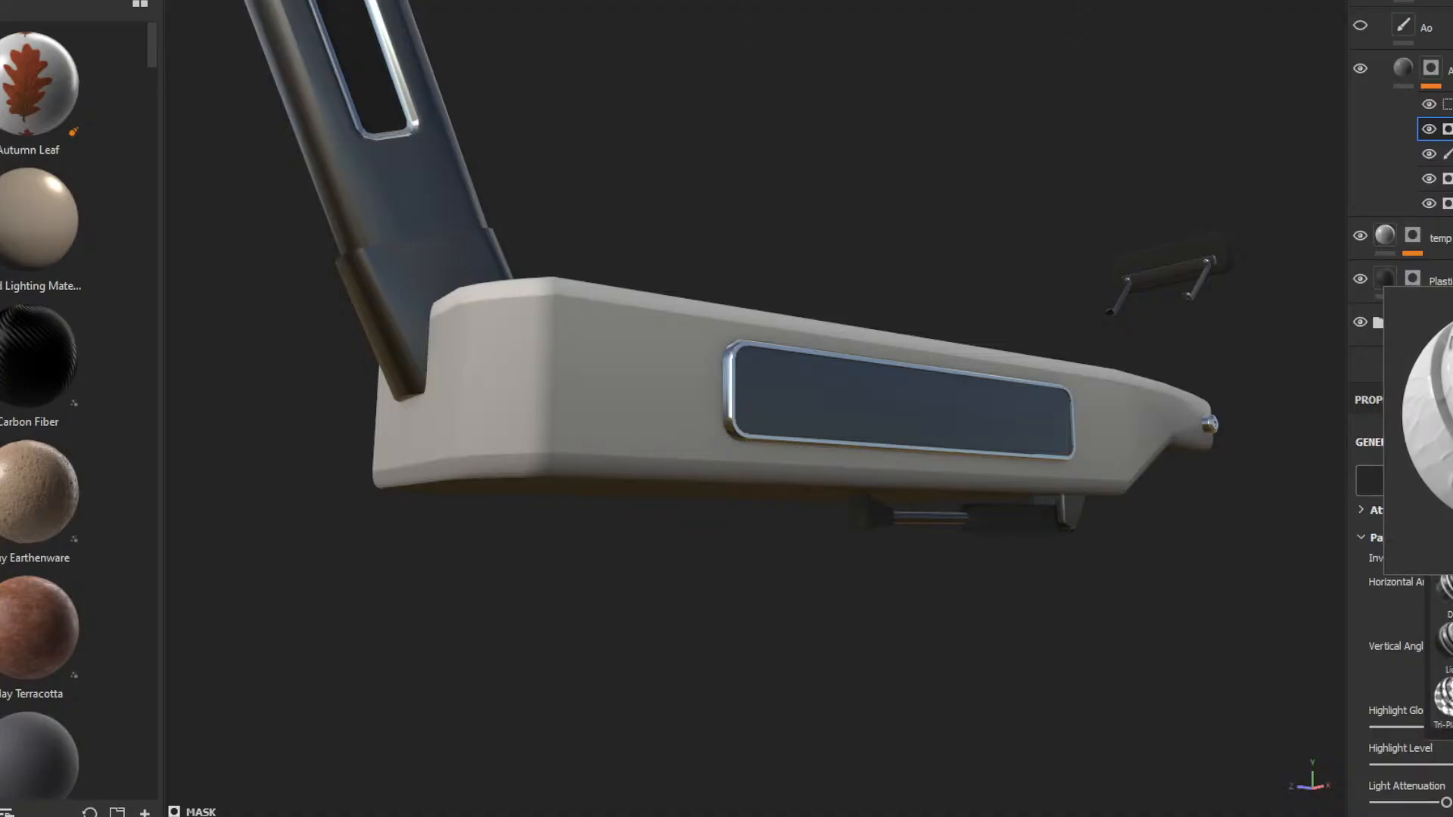
pyautogui.click(1449, 643)
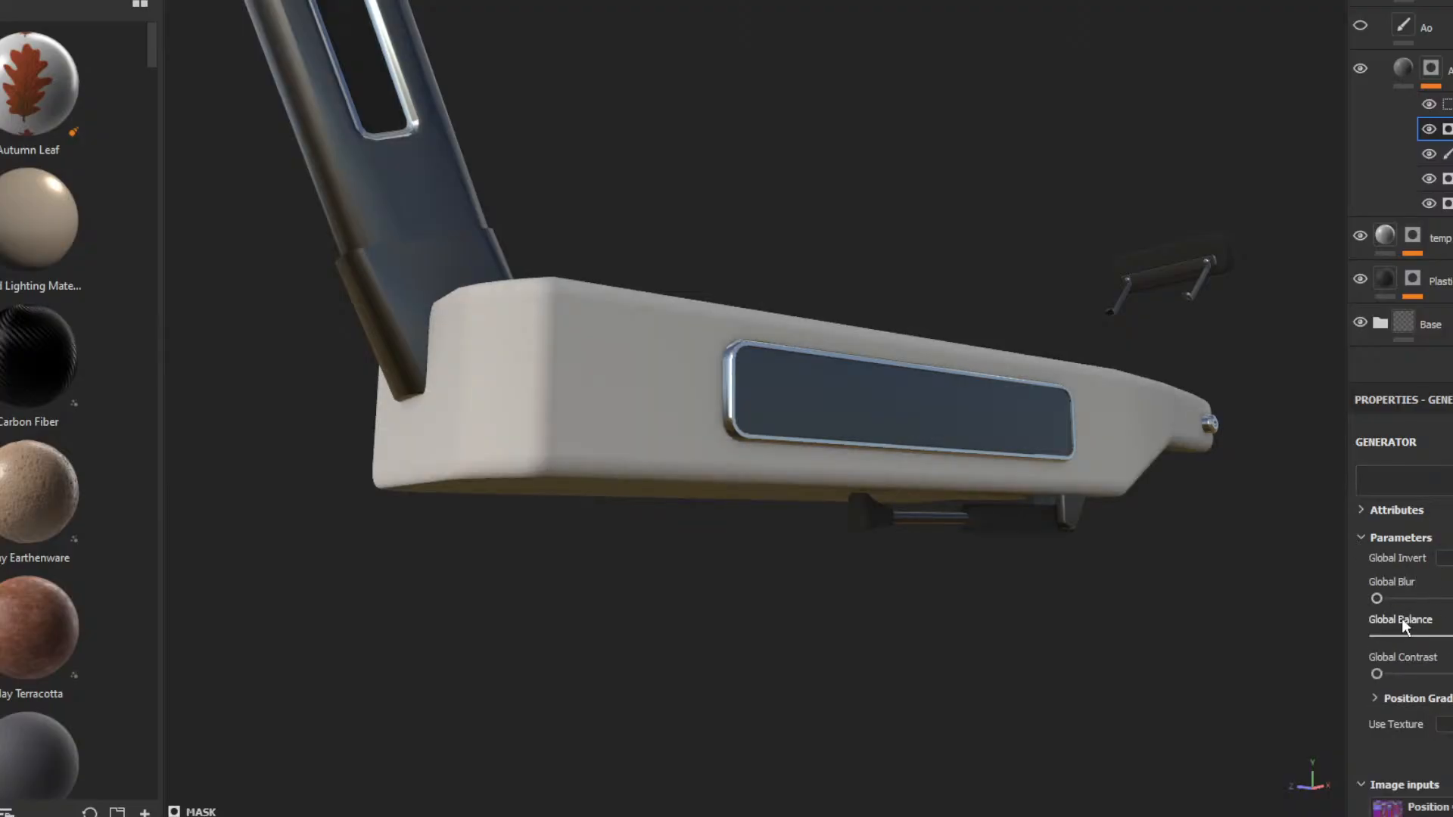
# - Adjust the Position Gradient's Balance, raise its Contrast, and test the Right to Left and Top To Bottom amounts
pyautogui.click(1387, 698)
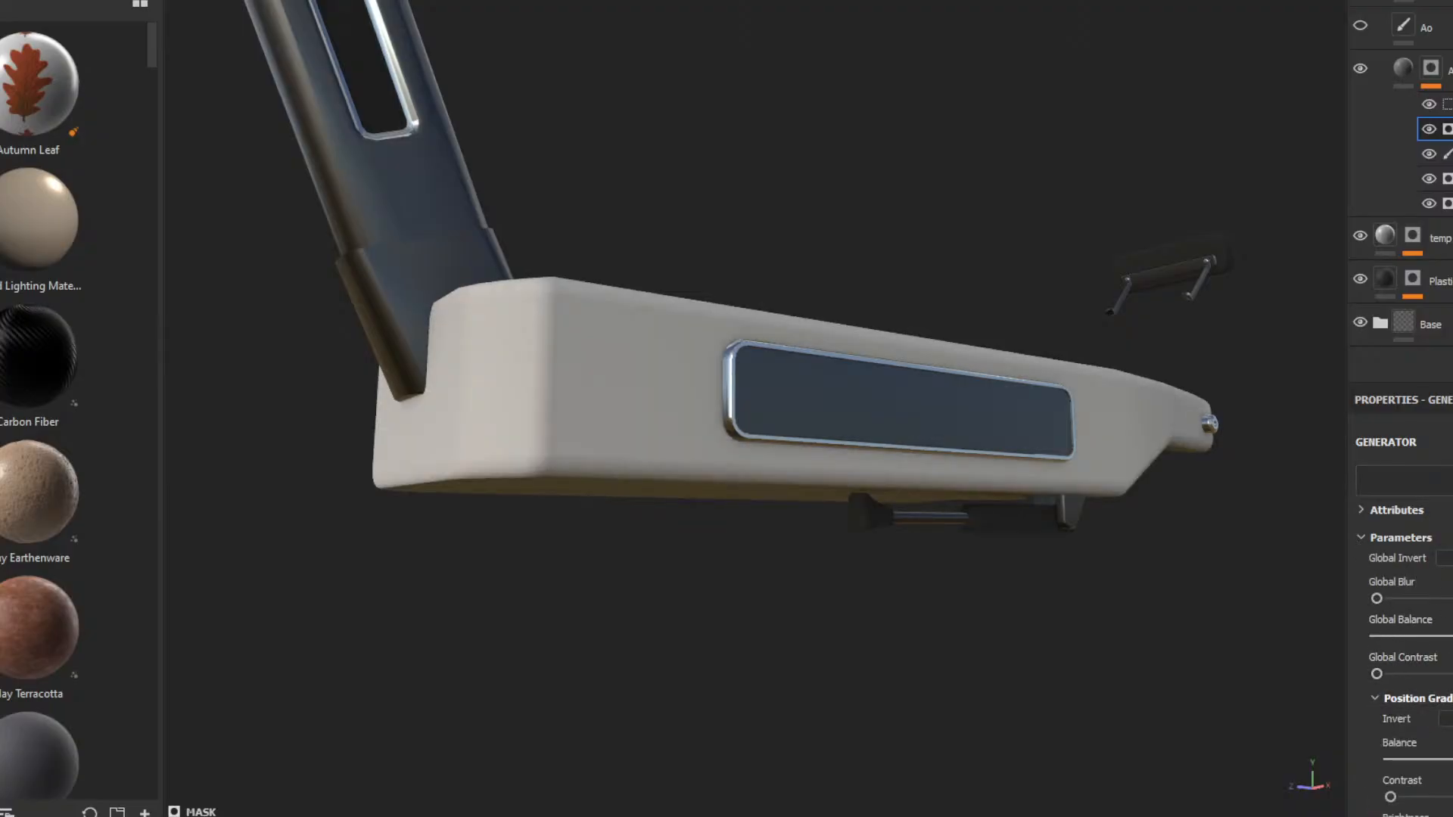
pyautogui.moveTo(1452, 758); pyautogui.dragTo(1452, 751)
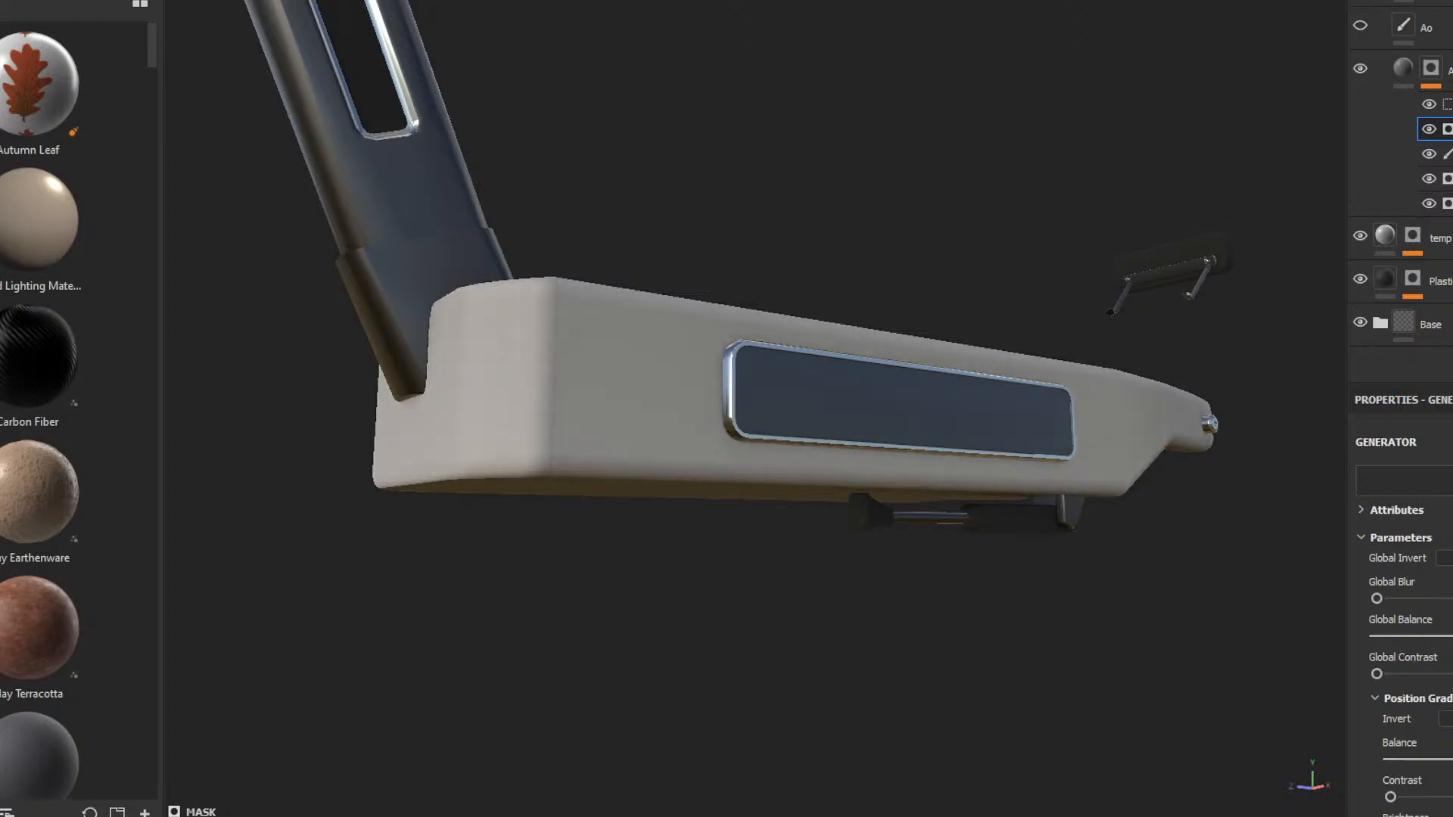
pyautogui.moveTo(1391, 796); pyautogui.dragTo(1452, 796)
pyautogui.scroll(-4, 1396, 695)
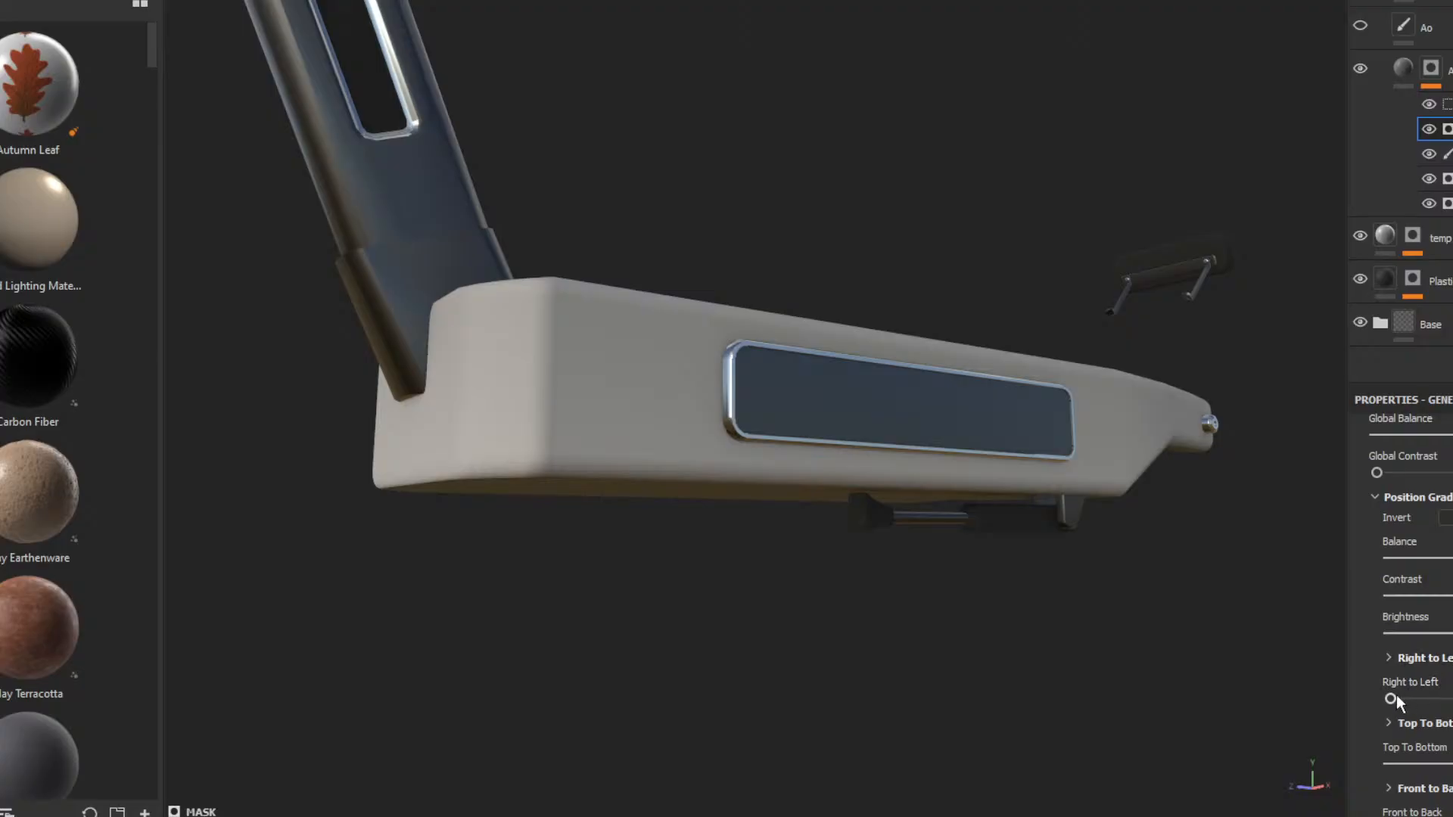
pyautogui.moveTo(1390, 699)
pyautogui.mouseDown()
pyautogui.moveTo(1452, 697)
pyautogui.moveTo(1390, 697)
pyautogui.mouseUp()
pyautogui.moveTo(1452, 764)
pyautogui.mouseDown()
pyautogui.moveTo(1414, 765)
pyautogui.moveTo(1415, 751)
pyautogui.moveTo(1452, 757)
pyautogui.mouseUp()
pyautogui.scroll(3, 1400, 605)
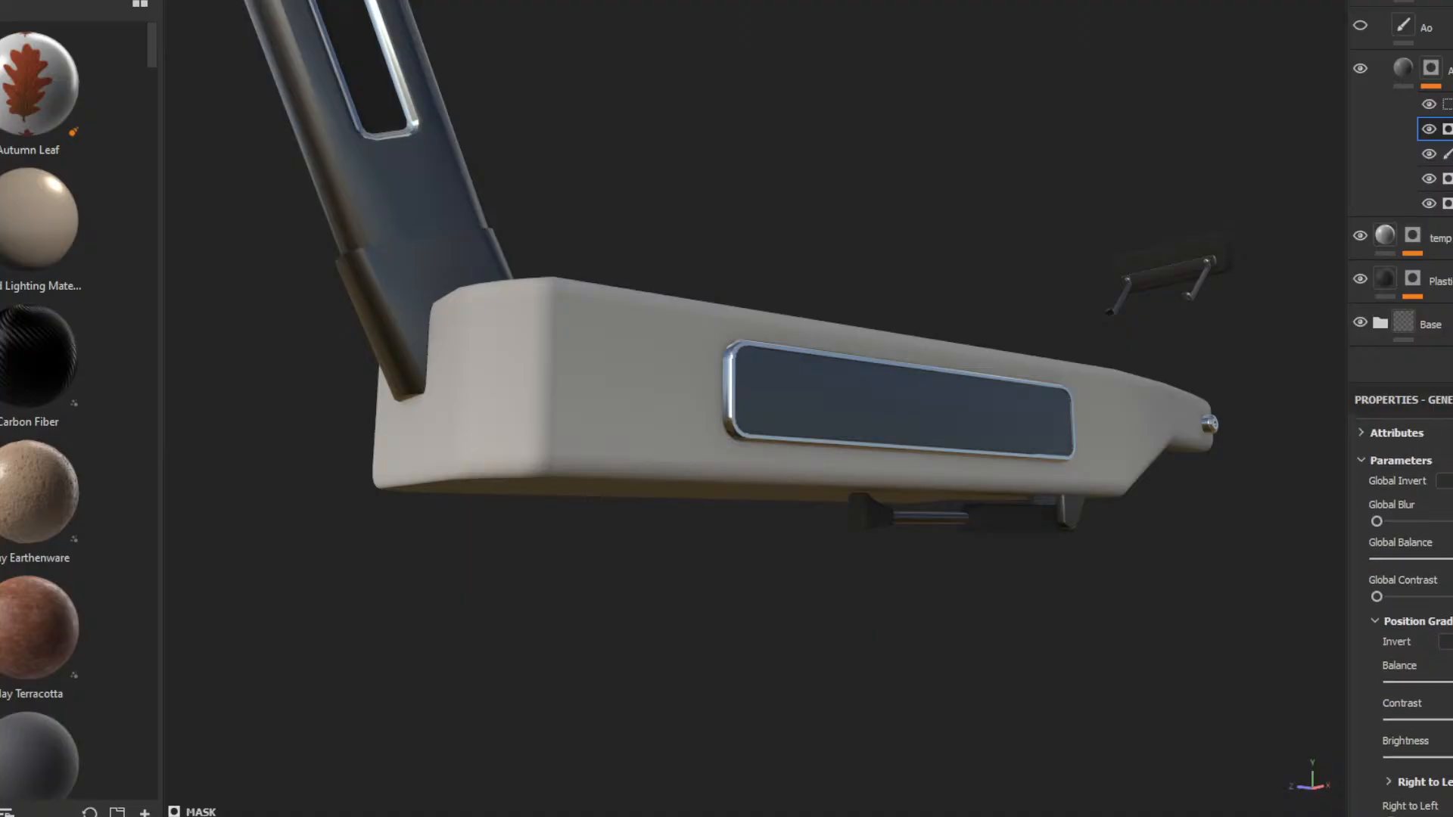
# - Try the Position generator's Global Blur and Global Contrast, return both to minimum, and readjust Global Balance
pyautogui.moveTo(1409, 521); pyautogui.dragTo(1376, 522)
pyautogui.moveTo(1452, 558)
pyautogui.mouseDown()
pyautogui.moveTo(1387, 558)
pyautogui.moveTo(1452, 558)
pyautogui.mouseUp()
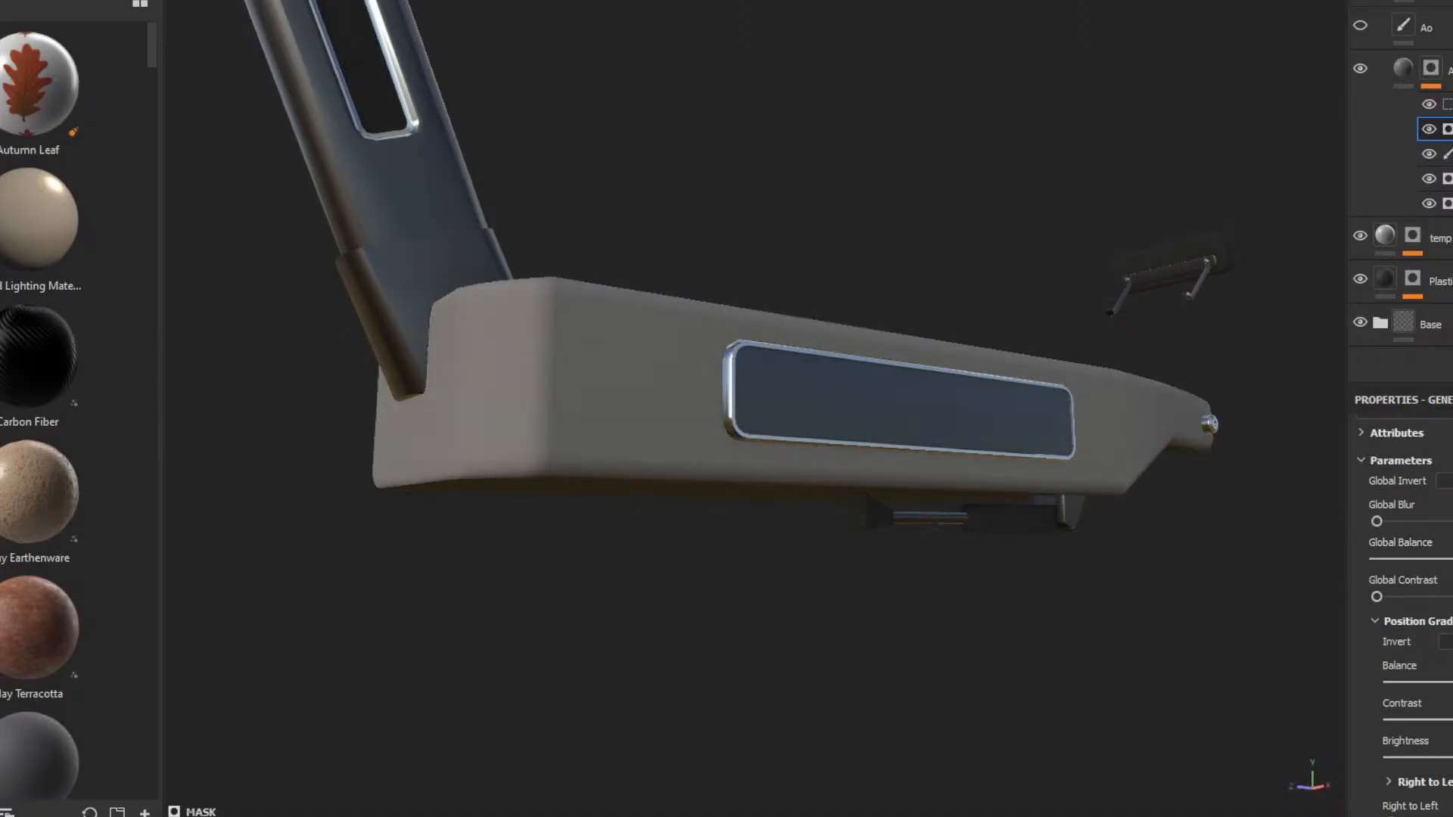
pyautogui.moveTo(1383, 597); pyautogui.dragTo(1340, 597)
pyautogui.moveTo(1452, 558); pyautogui.dragTo(1452, 558)
# - Tune the Position Gradient's Balance and Brightness and test the Front to Back and Top To Bottom amounts on the deck
pyautogui.moveTo(1390, 682); pyautogui.dragTo(1452, 682)
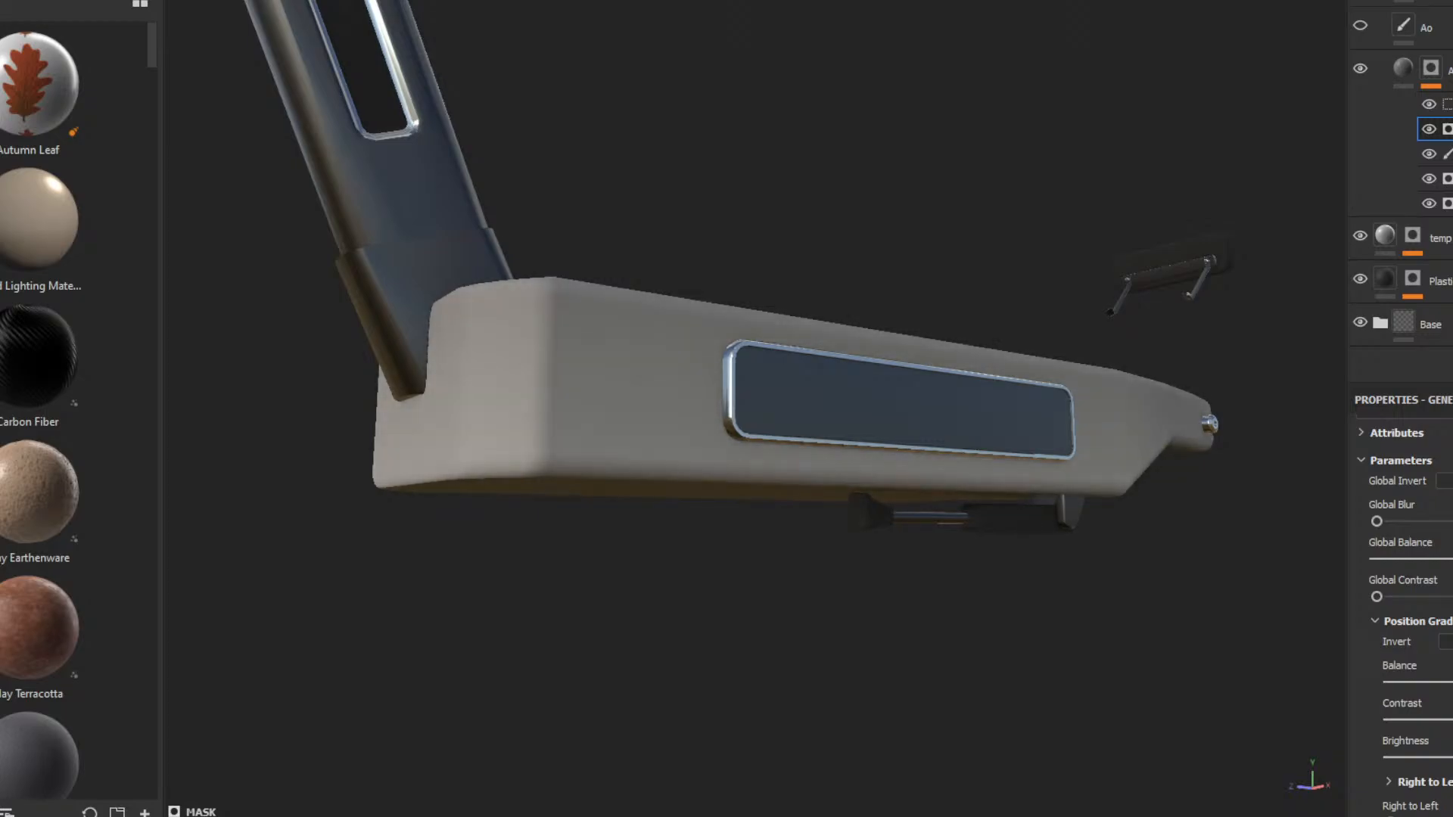
pyautogui.moveTo(1452, 755); pyautogui.dragTo(1452, 755)
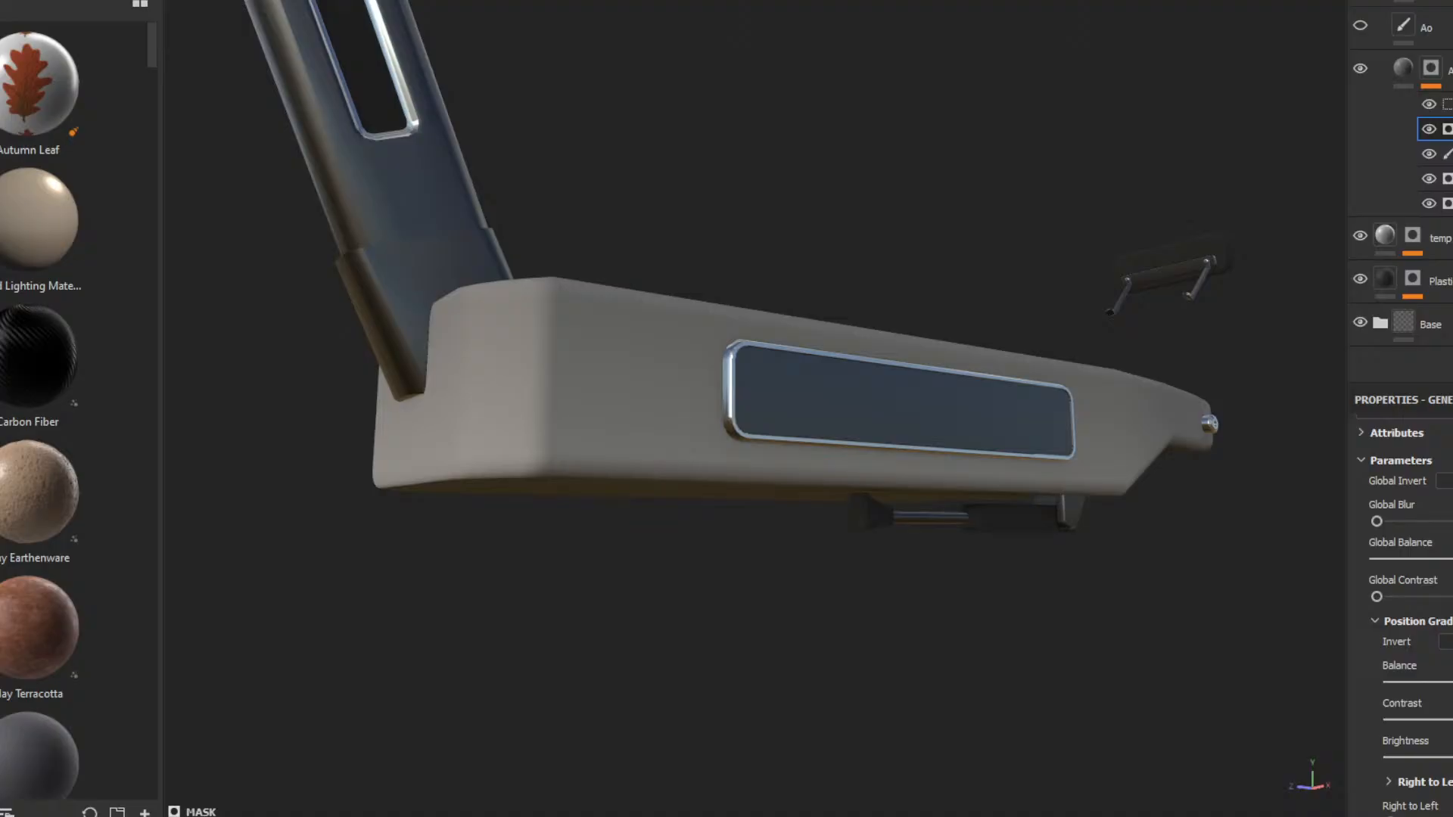
pyautogui.scroll(-8, 1446, 708)
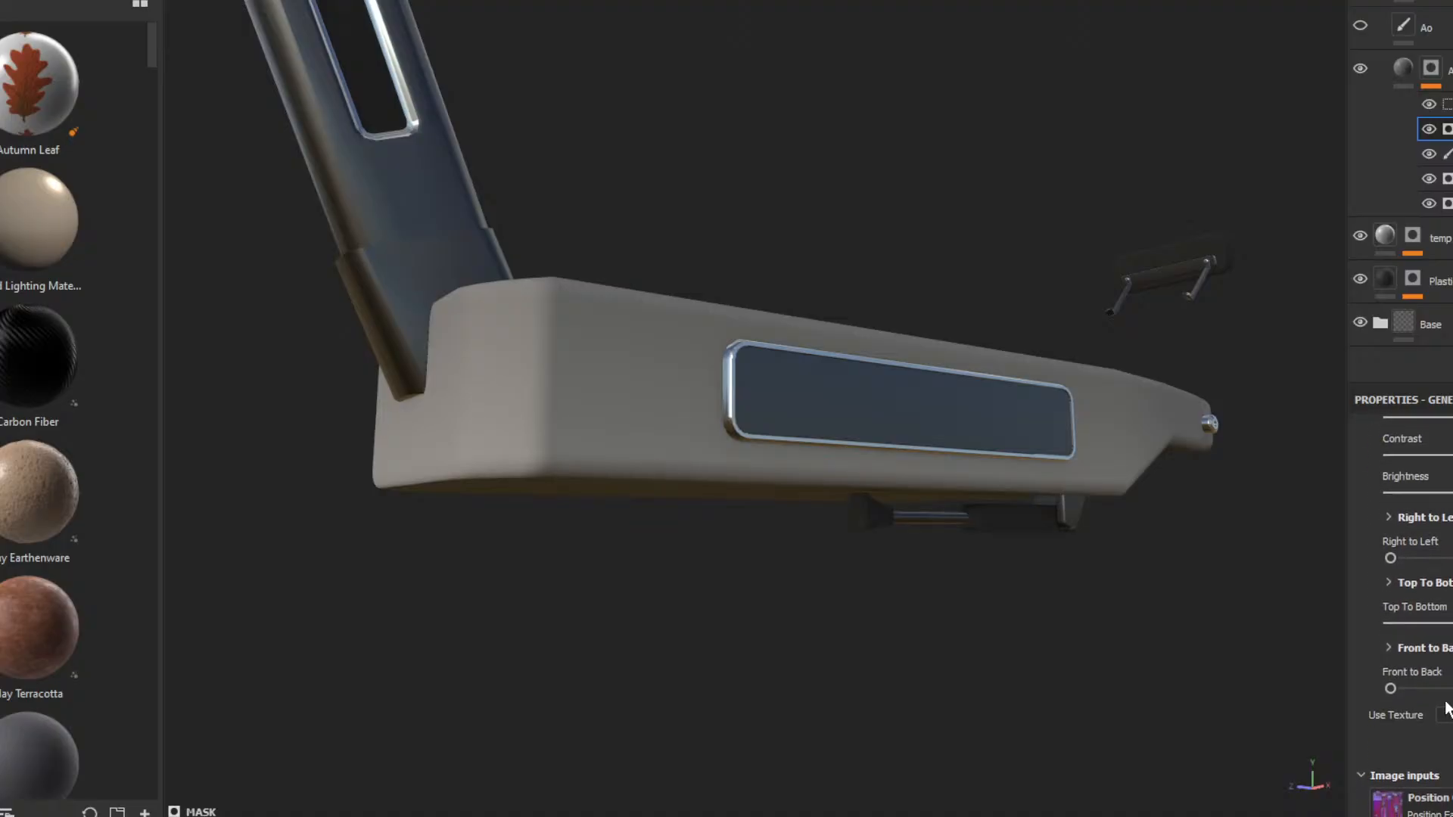
pyautogui.moveTo(1391, 688)
pyautogui.mouseDown()
pyautogui.moveTo(1450, 688)
pyautogui.moveTo(1395, 687)
pyautogui.mouseUp()
pyautogui.keyDown('alt'); pyautogui.moveTo(969, 451); pyautogui.dragTo(1029, 602); pyautogui.keyUp('alt')
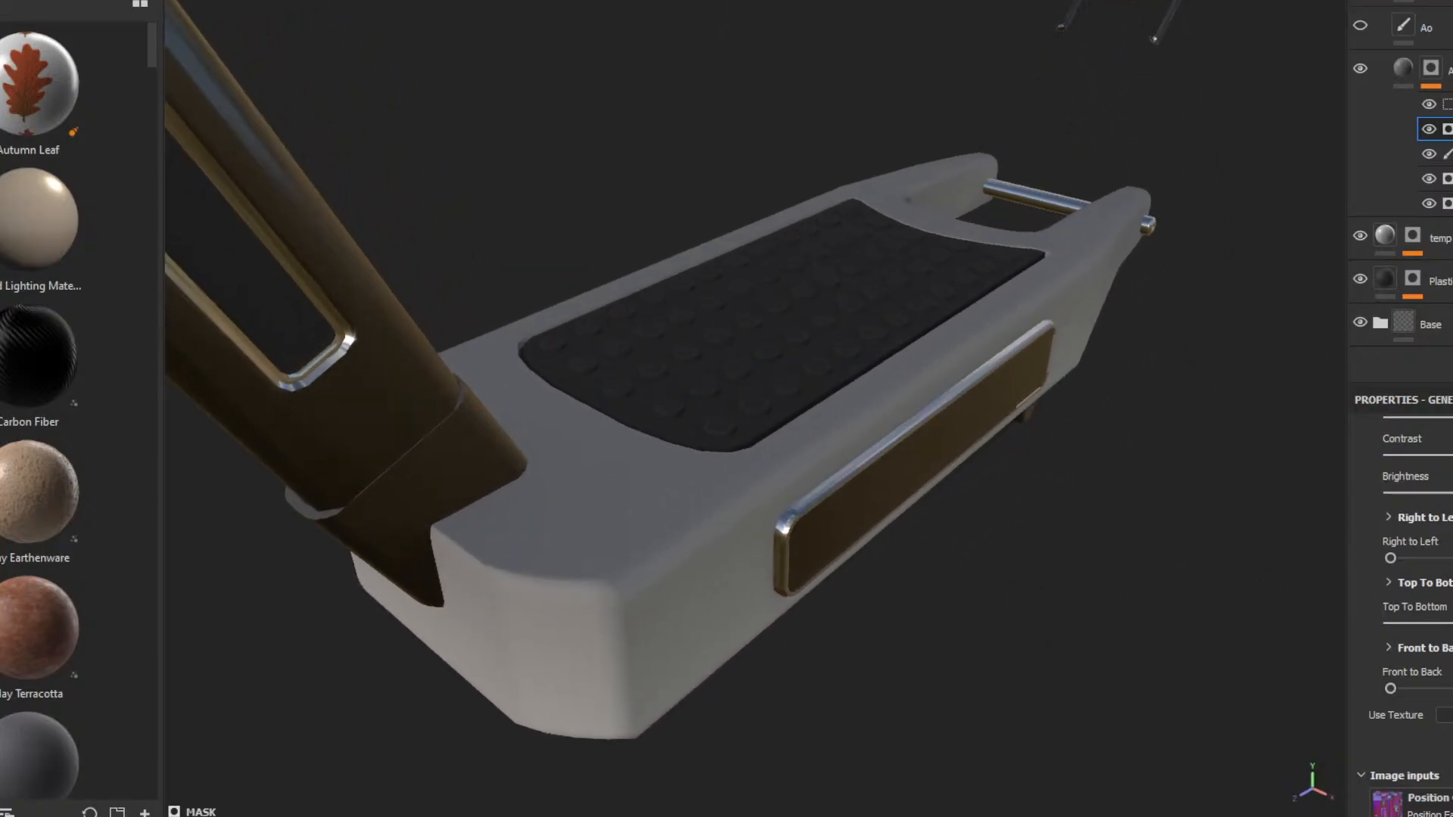
pyautogui.moveTo(1452, 625)
pyautogui.mouseDown()
pyautogui.moveTo(1368, 631)
pyautogui.moveTo(1451, 628)
pyautogui.mouseUp()
pyautogui.scroll(-2, 1400, 605)
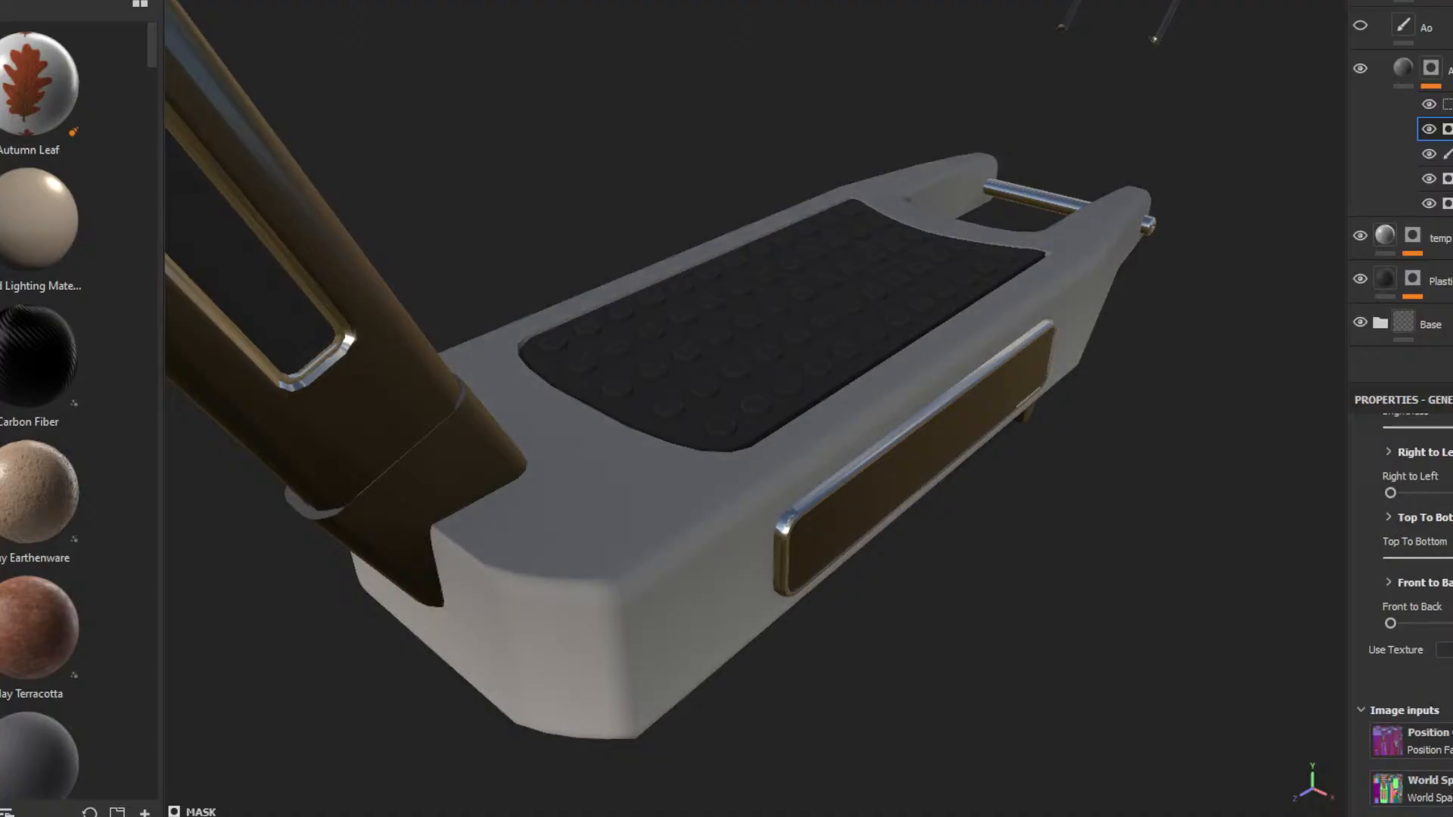
# - Invert the Position Gradient and readjust its Balance to clear the darkening from the top of the deck
pyautogui.scroll(5, 1400, 605)
pyautogui.scroll(-4, 1400, 605)
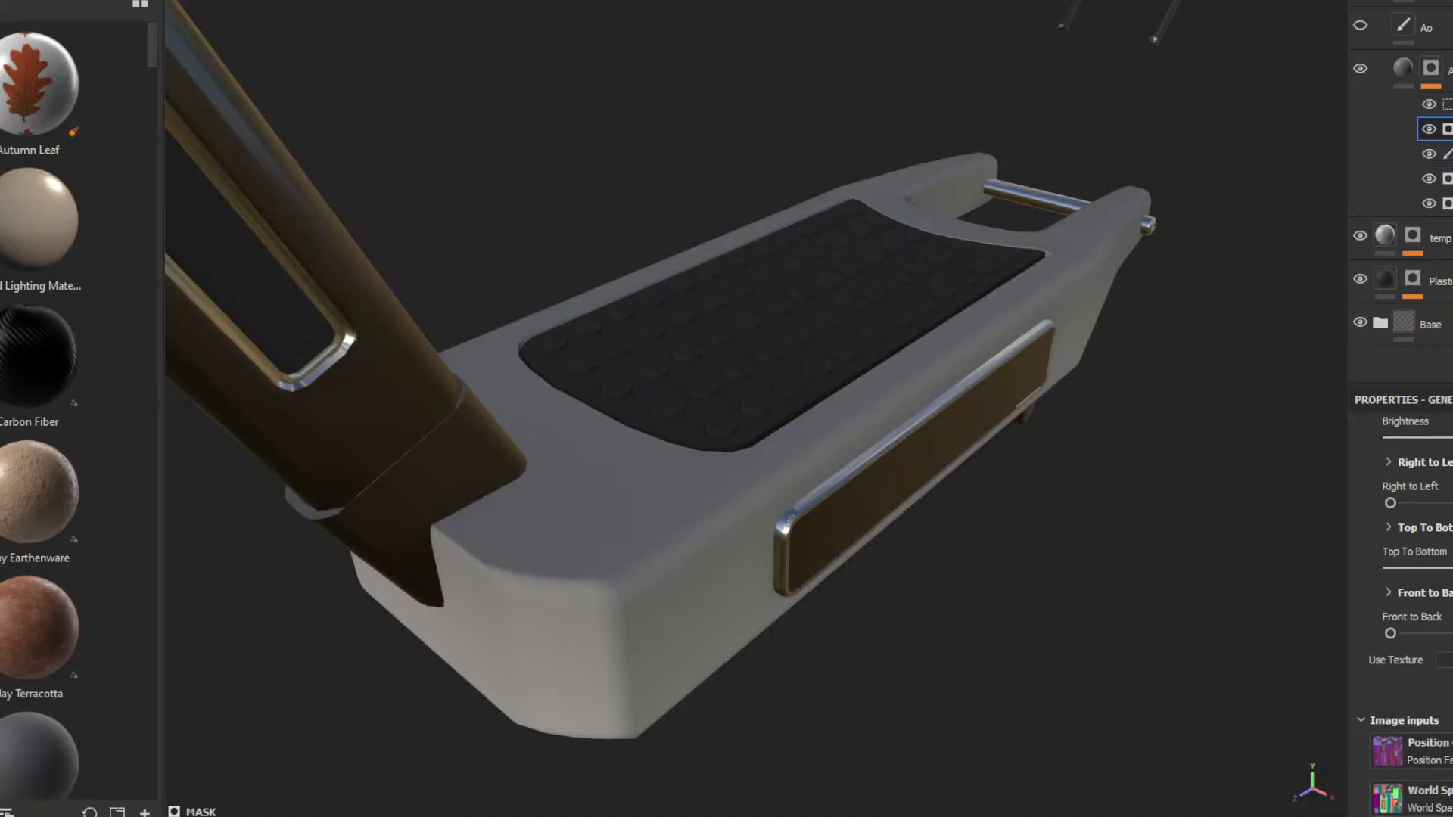
pyautogui.scroll(5, 1400, 605)
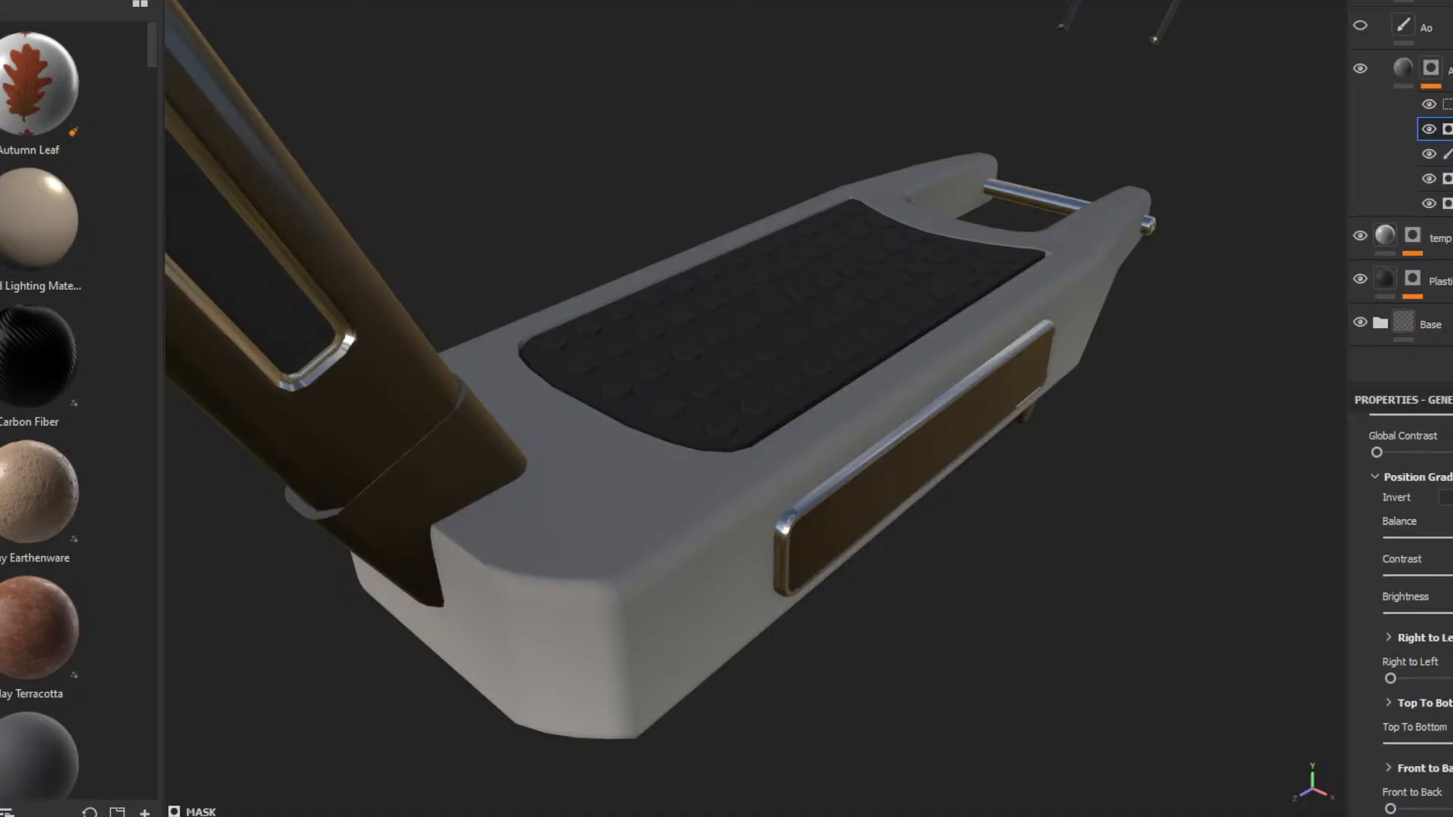
pyautogui.moveTo(1389, 539); pyautogui.dragTo(1449, 539)
pyautogui.click(1447, 497)
pyautogui.moveTo(1452, 539); pyautogui.dragTo(1451, 576)
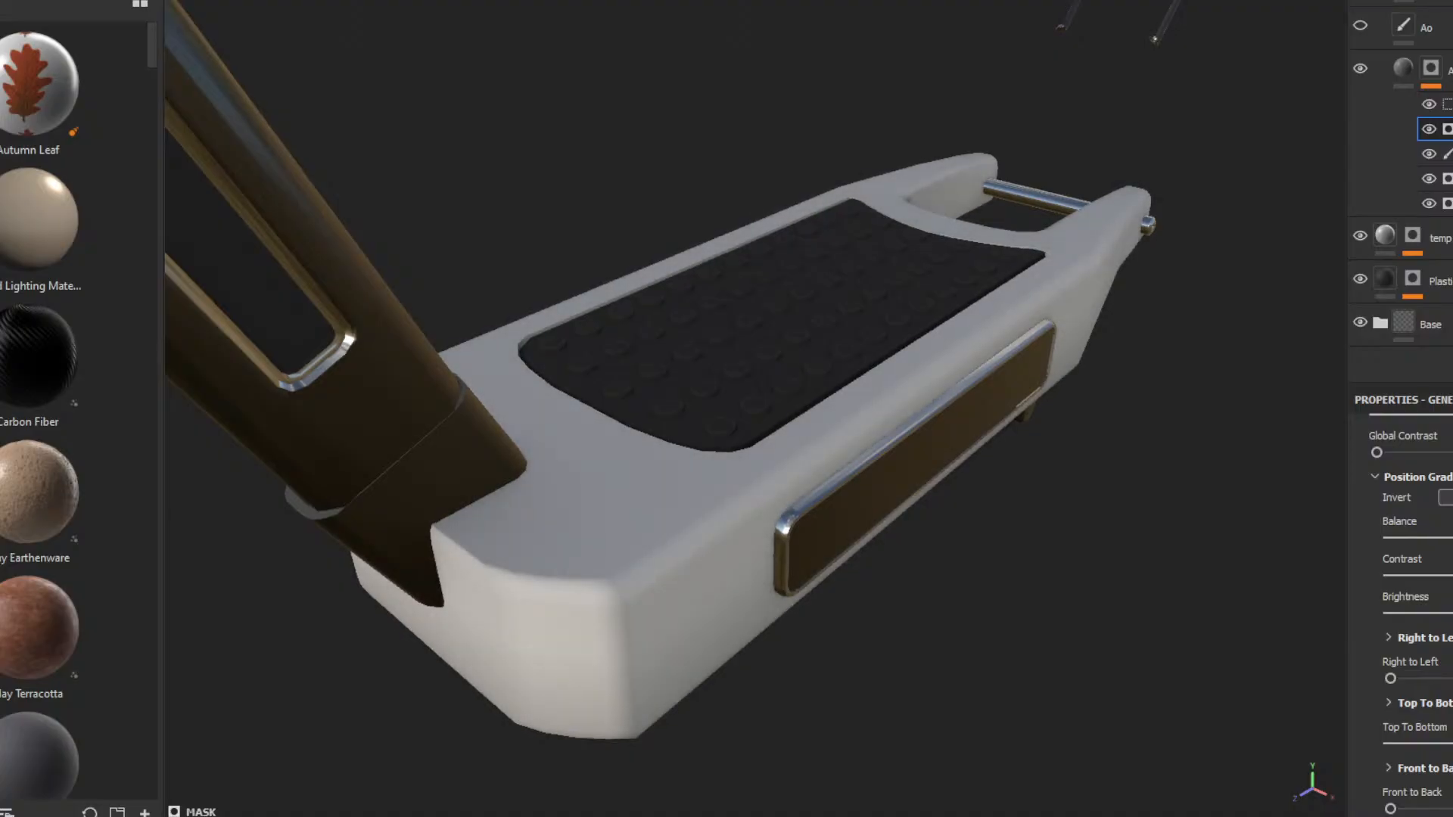
# - Compare the deck's sides and underside with the Position generator hidden and visible from several angles
pyautogui.keyDown('alt'); pyautogui.moveTo(1293, 697); pyautogui.dragTo(1196, 567); pyautogui.keyUp('alt')
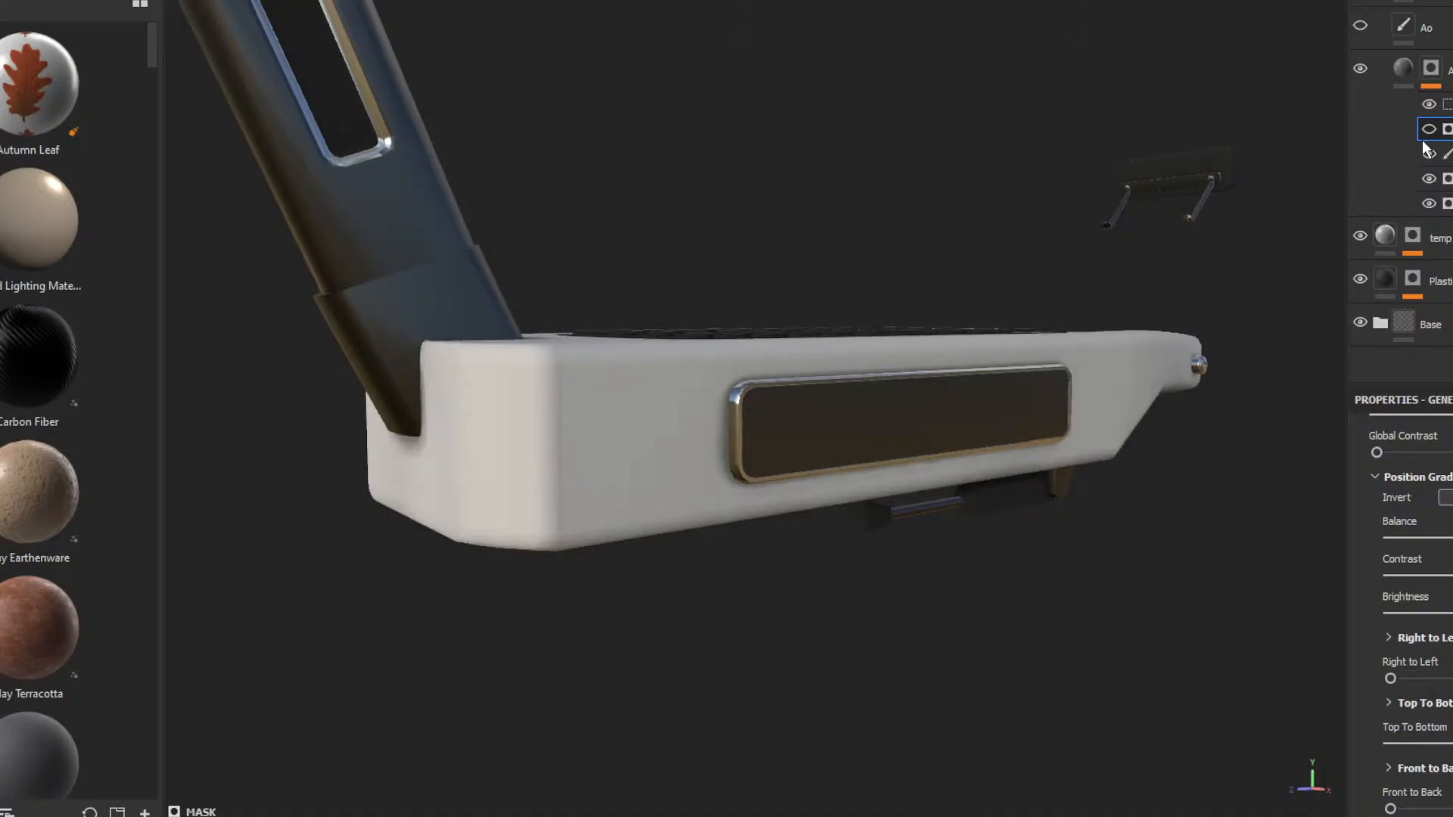
pyautogui.press('alt')
pyautogui.keyDown('alt'); pyautogui.moveTo(1157, 490); pyautogui.dragTo(1355, 126); pyautogui.keyUp('alt')
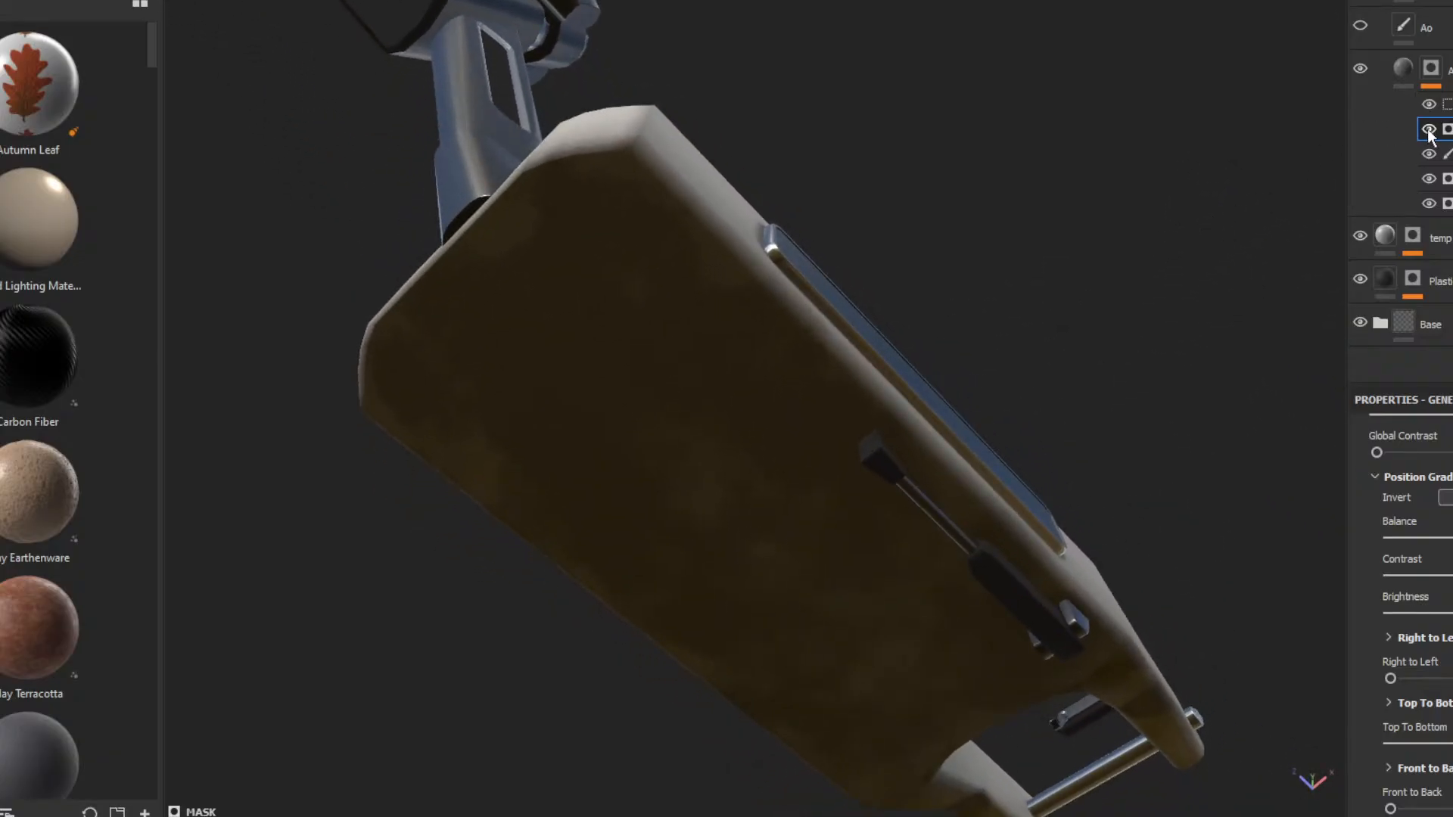
pyautogui.keyDown('alt'); pyautogui.moveTo(1233, 257); pyautogui.dragTo(1276, 411); pyautogui.keyUp('alt')
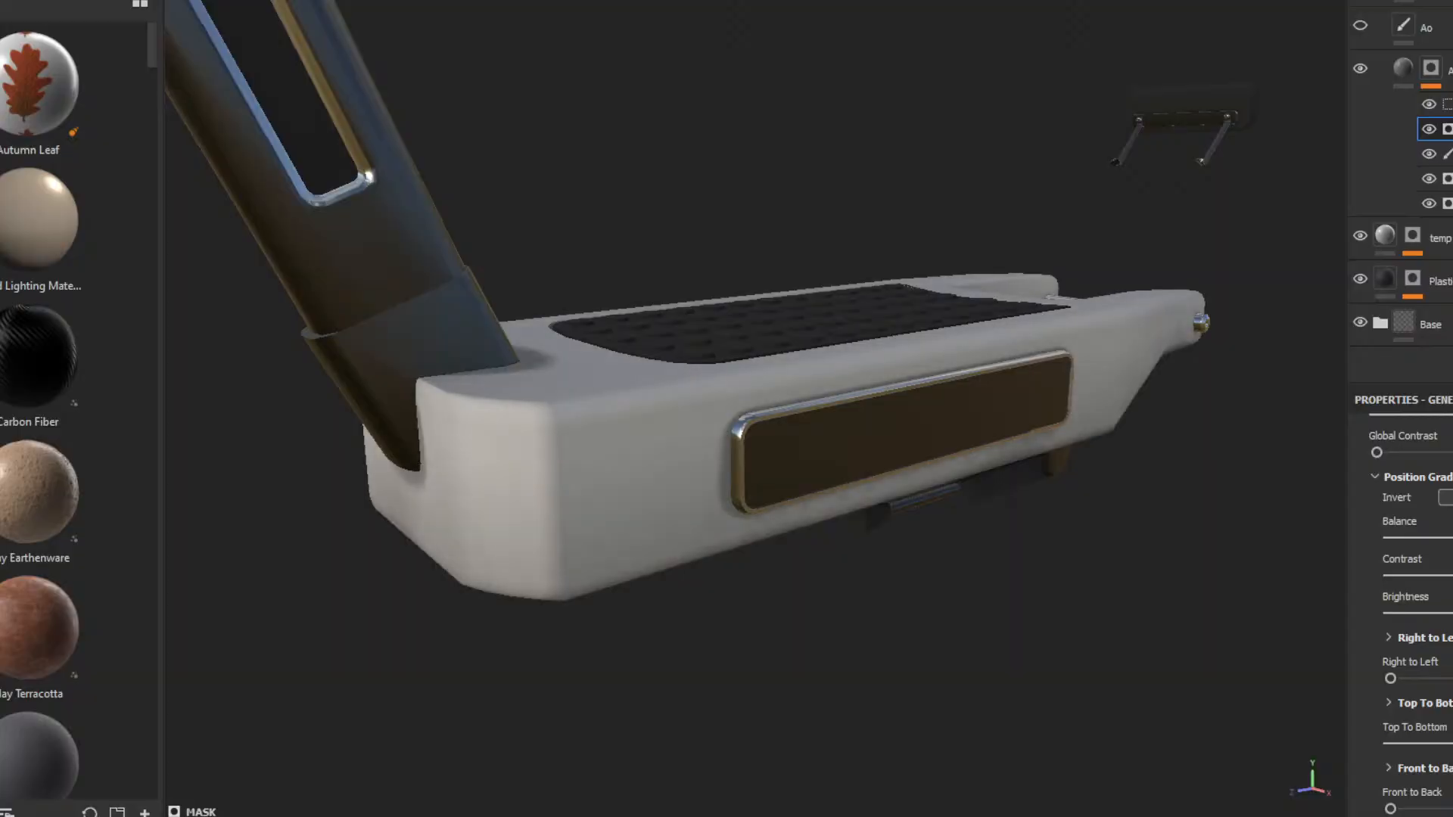
pyautogui.keyDown('alt'); pyautogui.moveTo(1181, 564); pyautogui.dragTo(1120, 484); pyautogui.keyUp('alt')
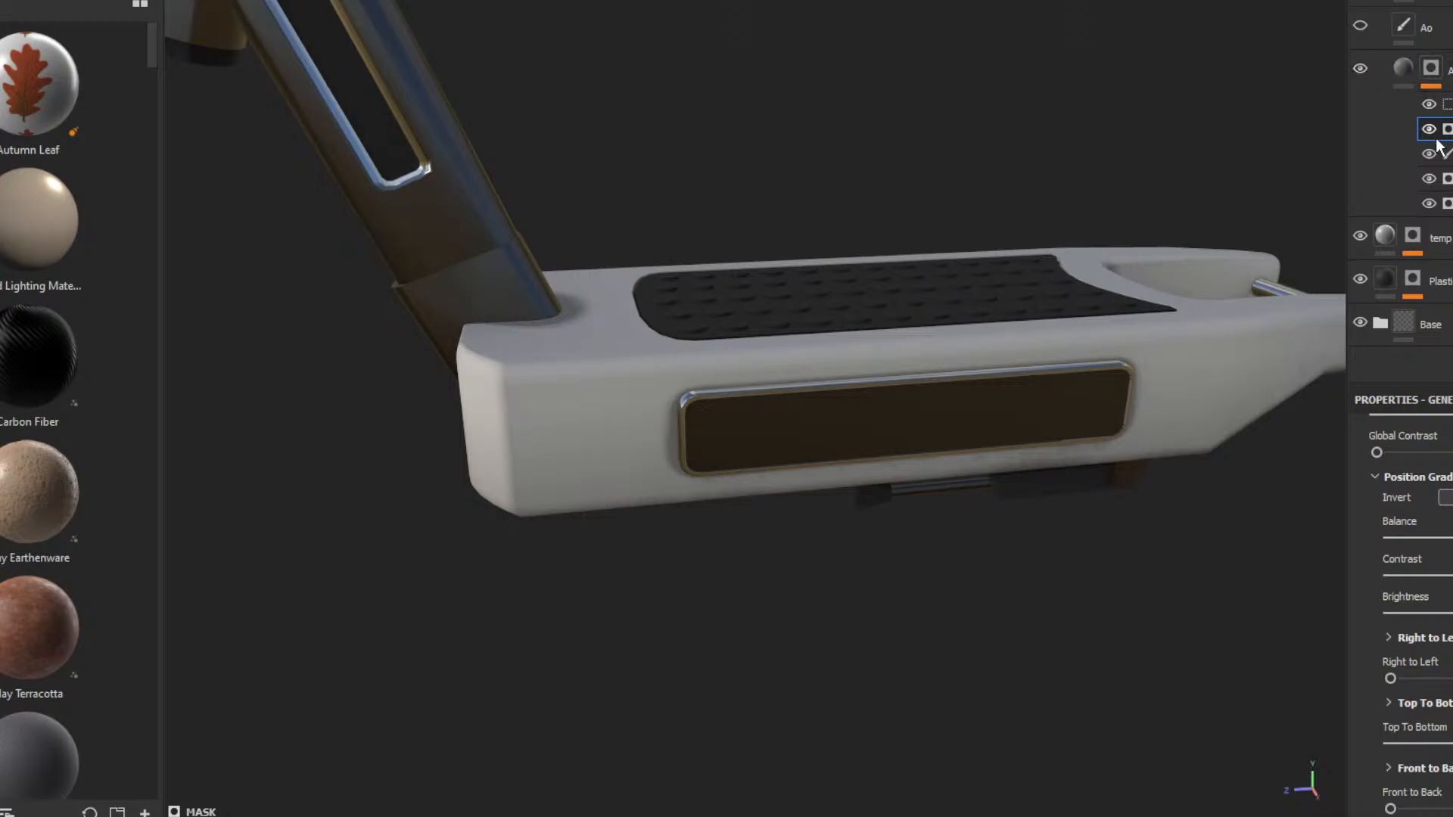
# - Hide the temp layer and the lowest generator in the dirt shading mask to isolate its effect on the dark deck
pyautogui.click(1359, 236)
pyautogui.keyDown('alt'); pyautogui.moveTo(1178, 416); pyautogui.dragTo(1311, 390); pyautogui.keyUp('alt')
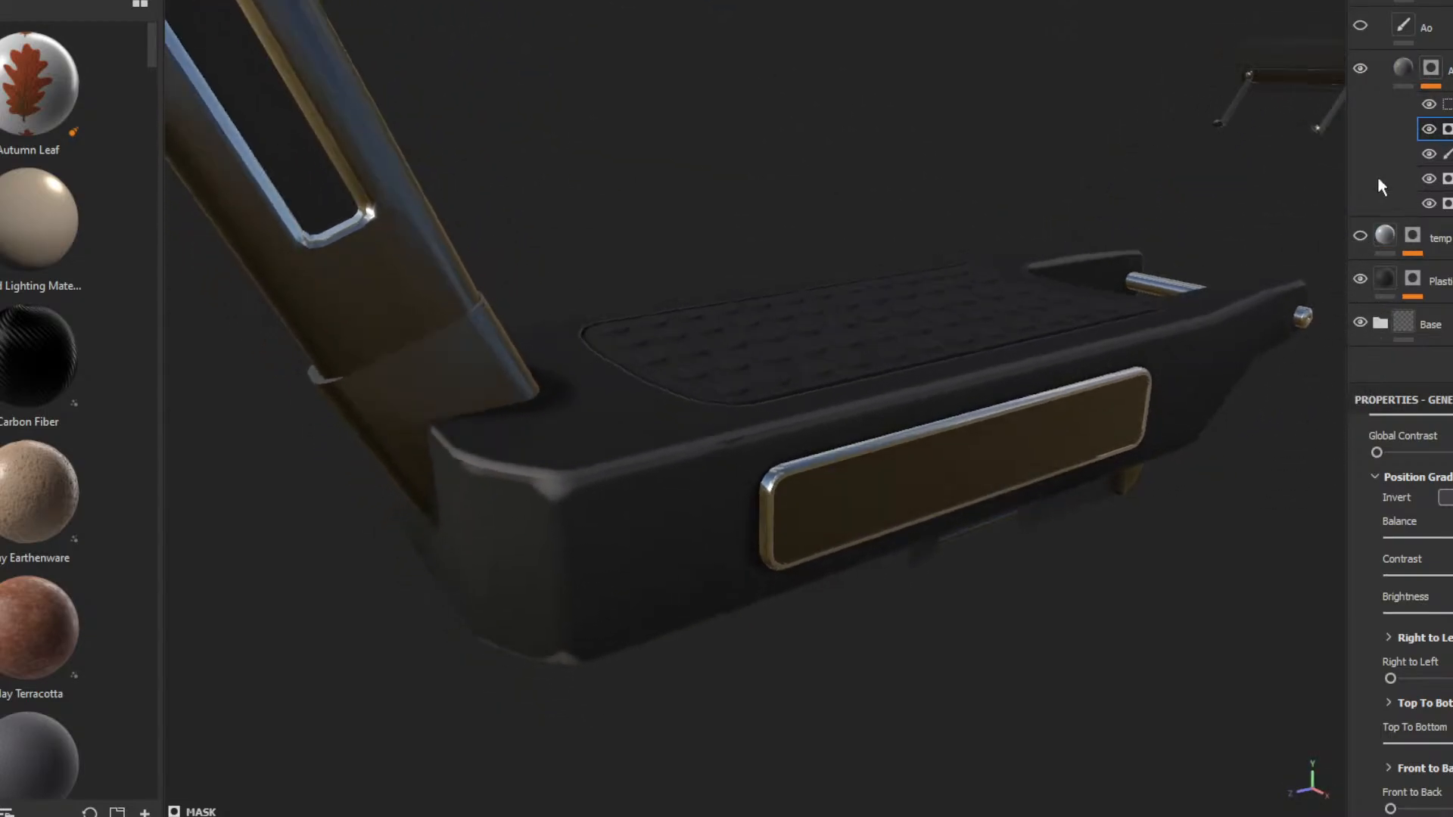
pyautogui.click(1429, 203)
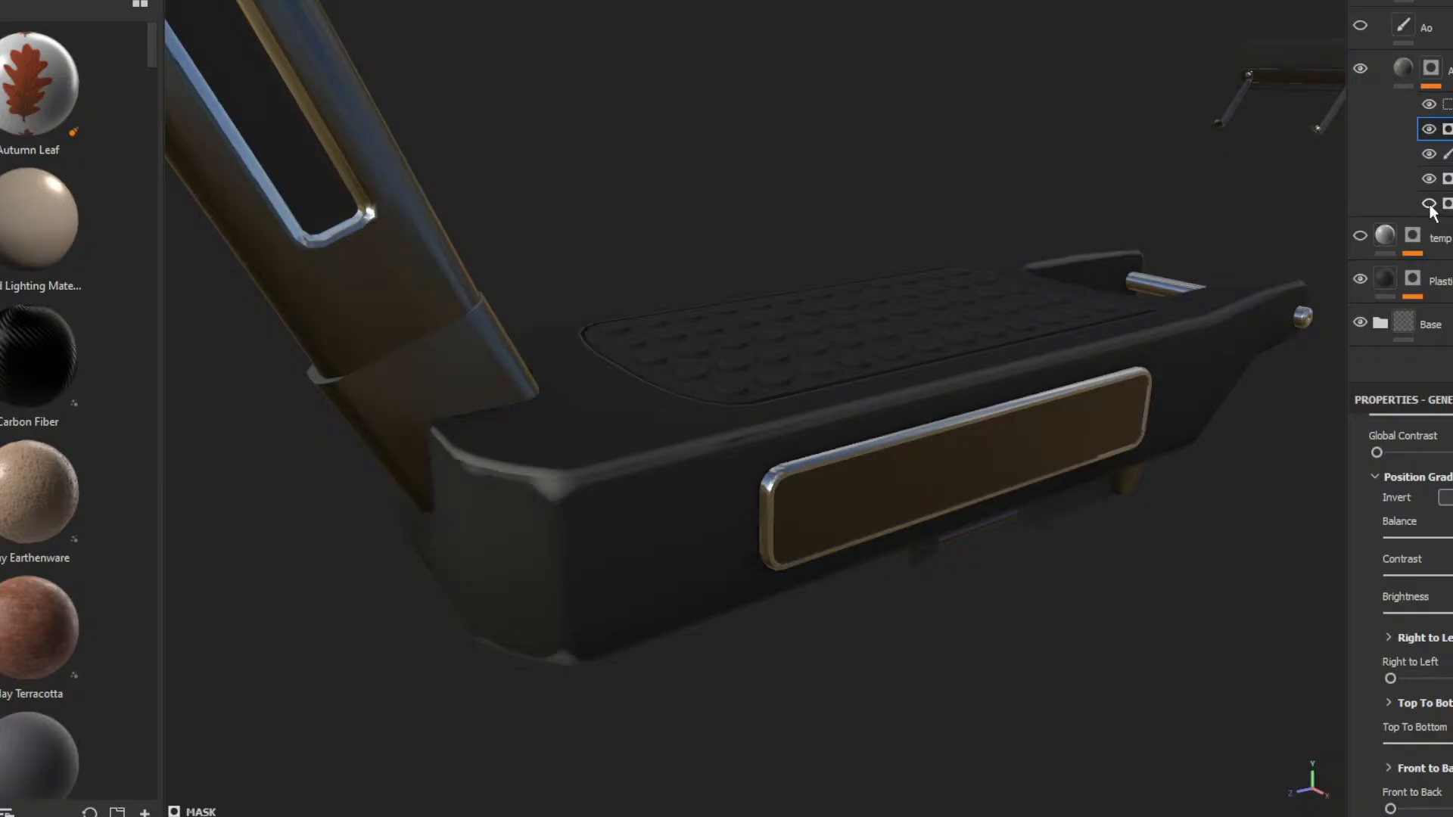
# - Show the lowest generator in the dirt shading mask again and compare the deck with the whole shading layer hidden and visible
pyautogui.click(1429, 203)
pyautogui.click(1428, 180)
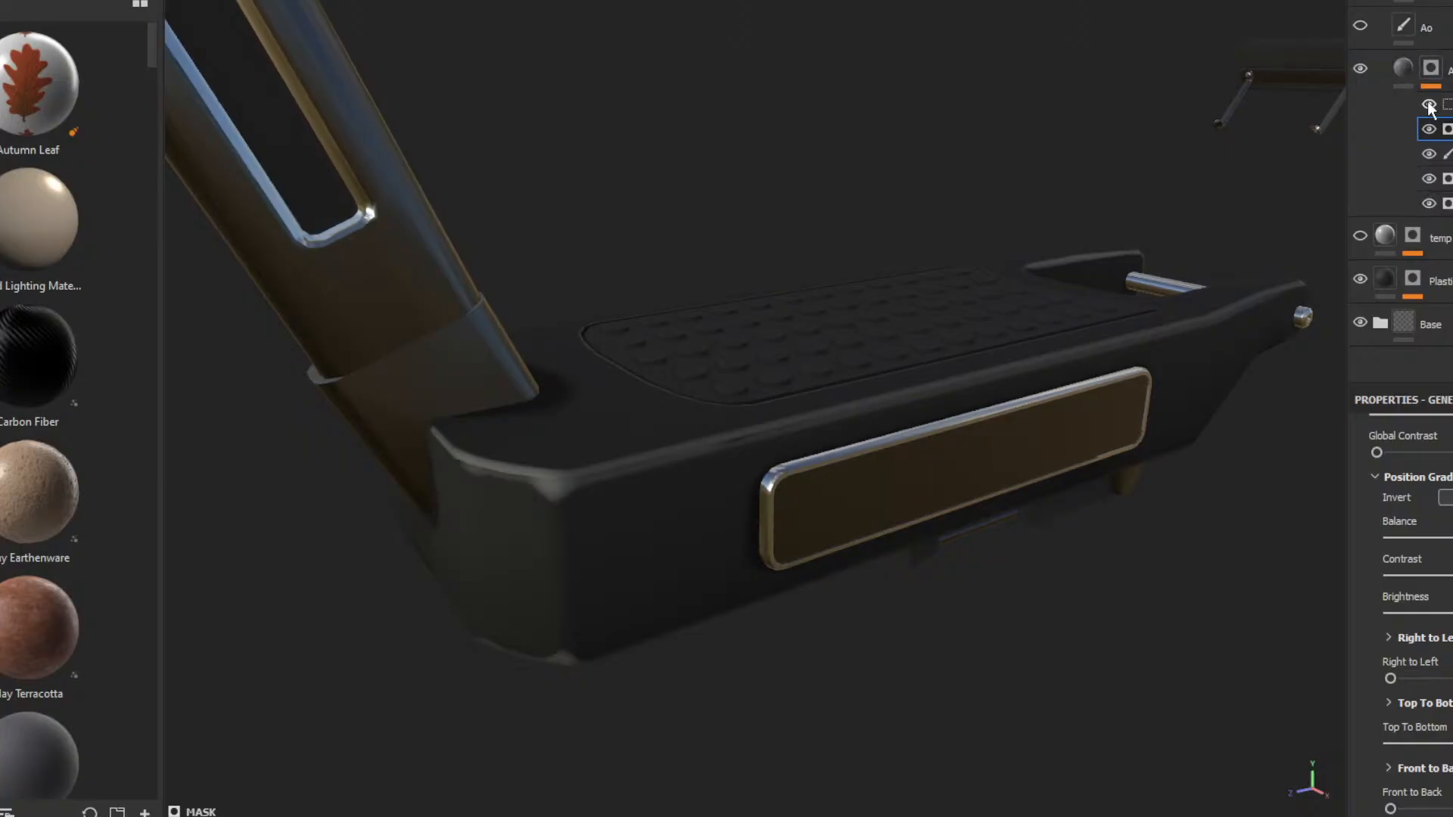
pyautogui.click(1360, 69)
pyautogui.click(1360, 69)
pyautogui.keyDown('alt'); pyautogui.moveTo(673, 503); pyautogui.dragTo(766, 509); pyautogui.keyUp('alt')
# - Compare the deck with the temp layer and the Base folder each toggled off and on
pyautogui.click(1360, 238)
pyautogui.click(1361, 238)
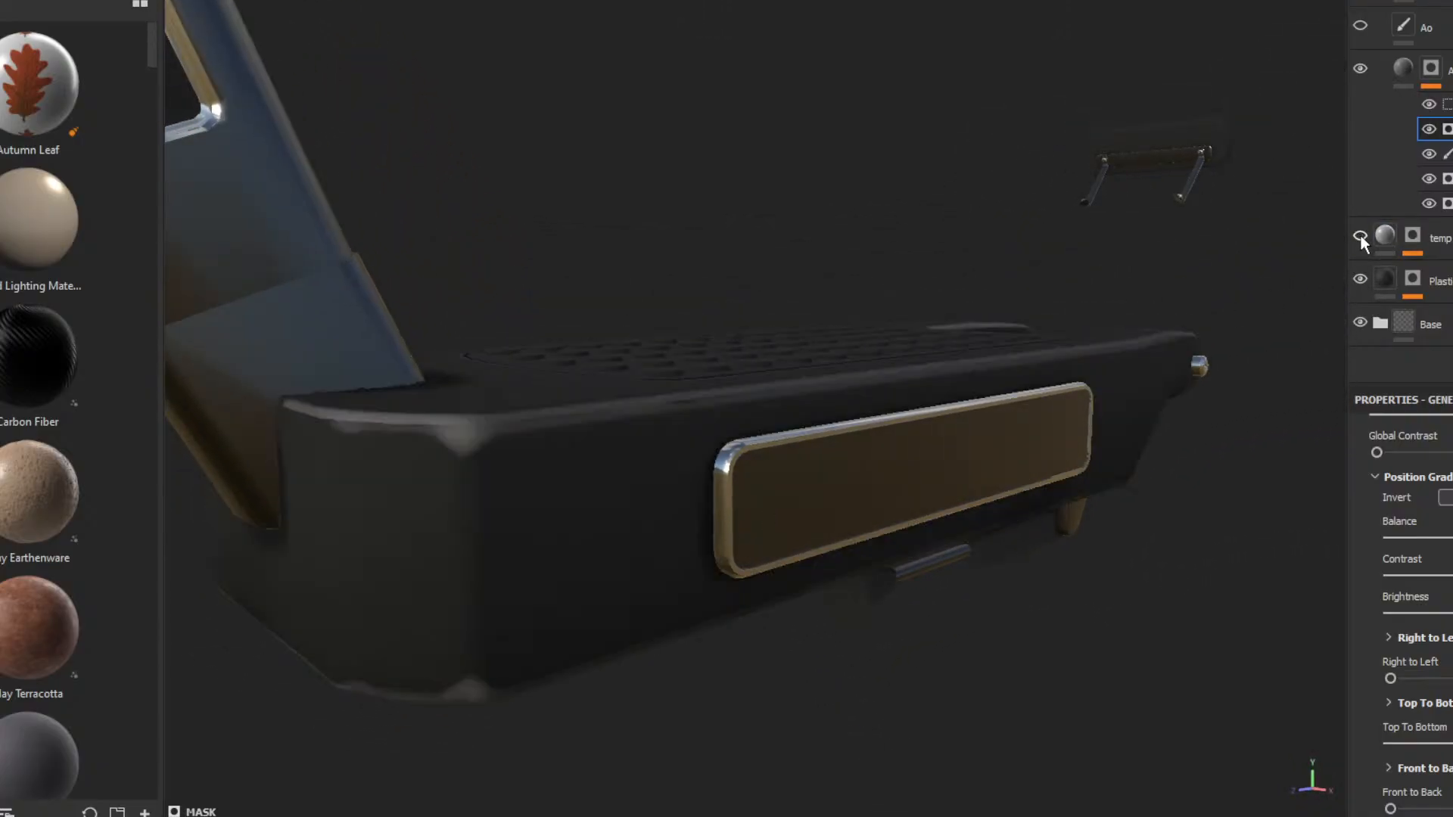
pyautogui.click(1361, 323)
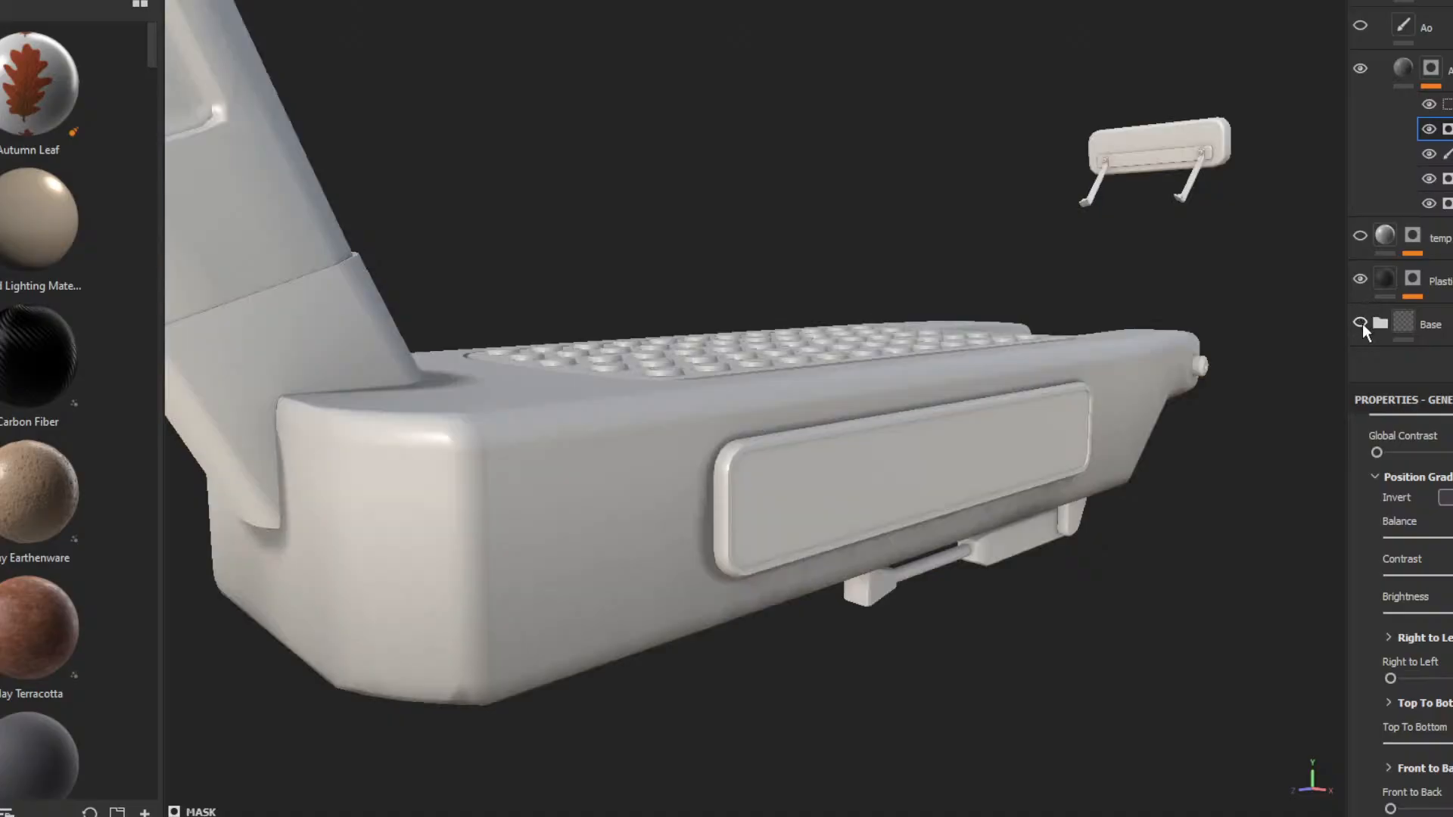
pyautogui.click(1361, 324)
# - Expand the Base folder, check its top fill layer's effect on the deck edges, and select that layer
pyautogui.click(1377, 326)
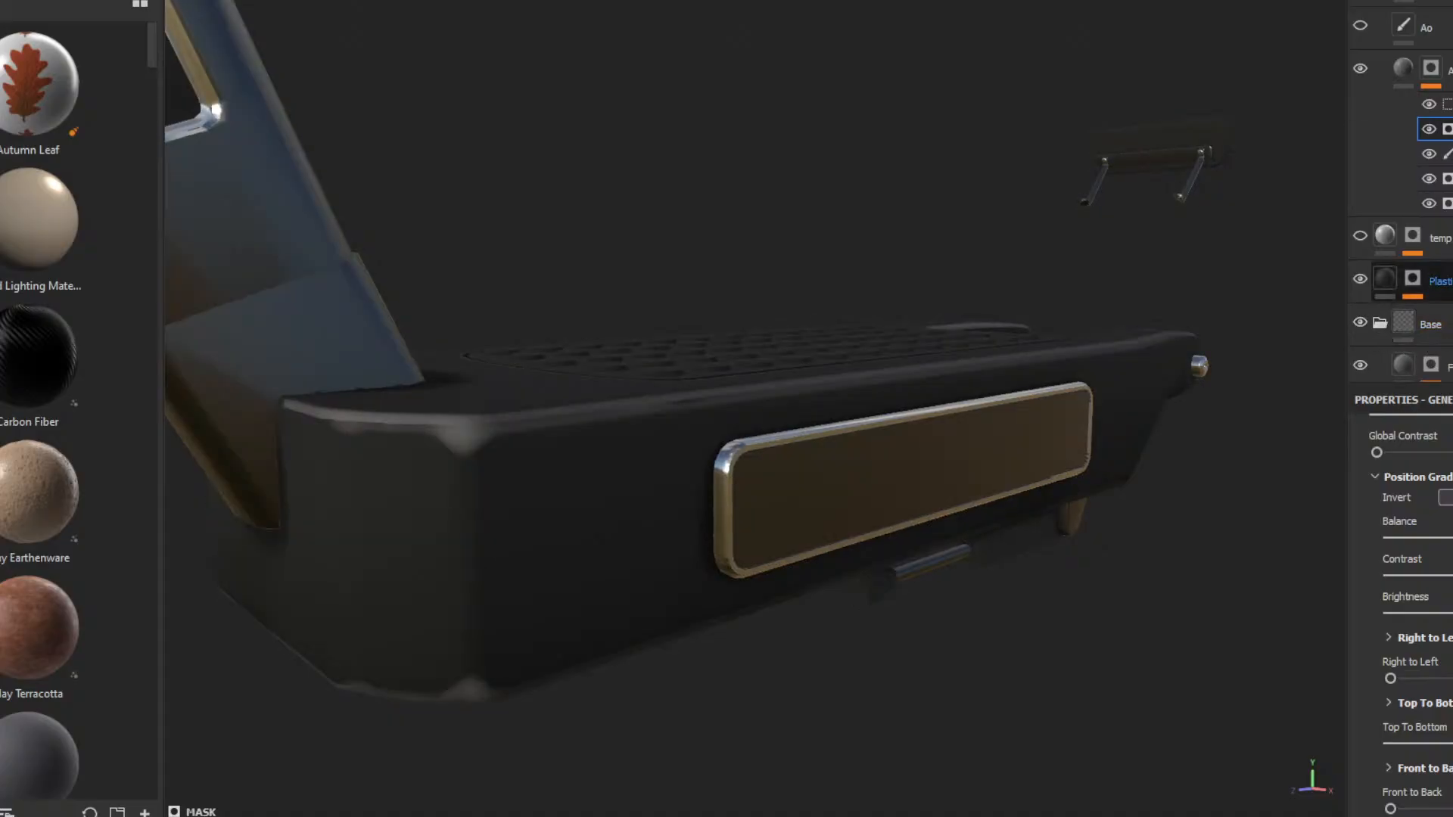
pyautogui.scroll(-5, 1400, 227)
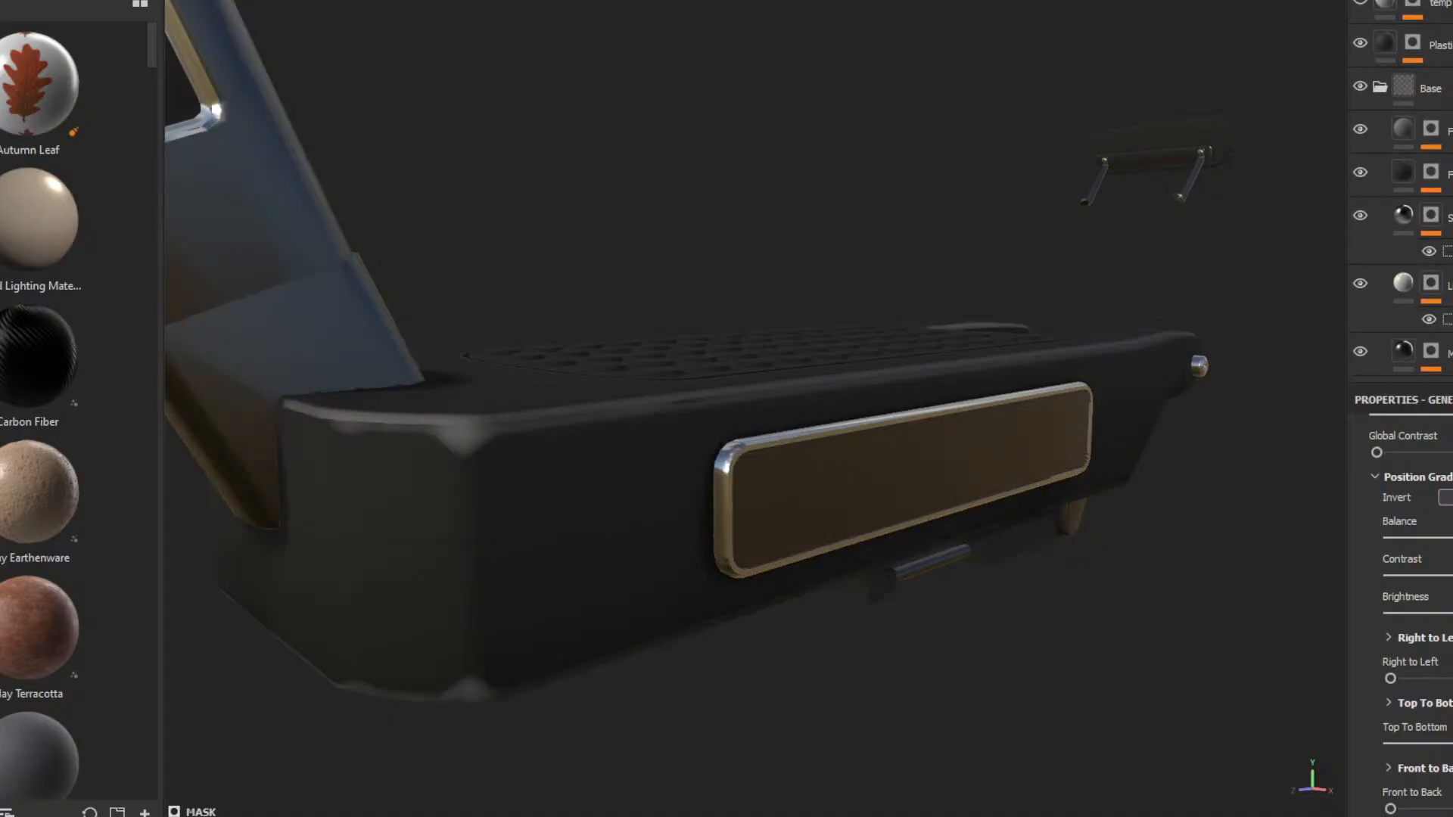
pyautogui.click(1359, 131)
pyautogui.click(1360, 130)
pyautogui.click(1400, 138)
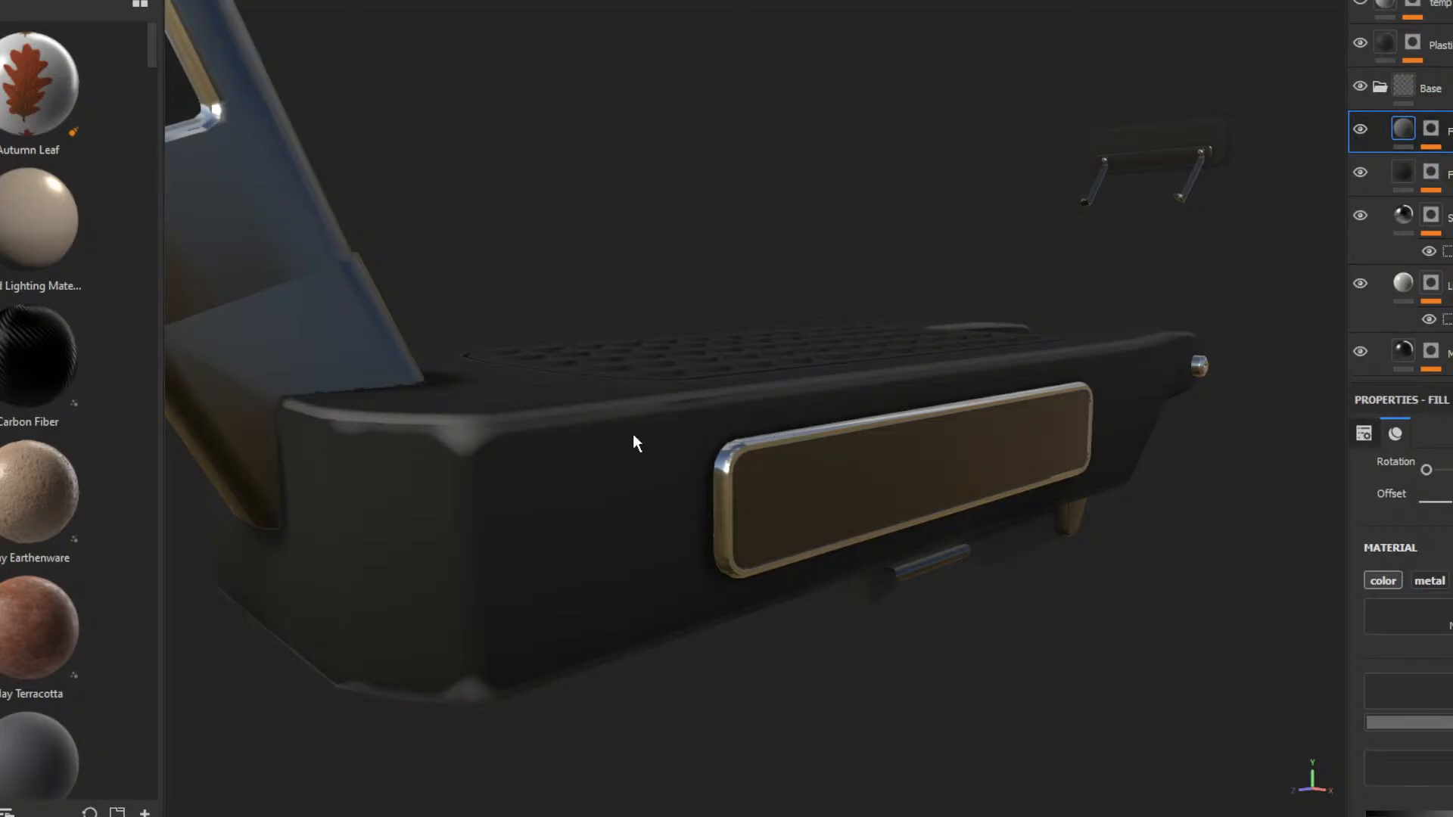
# - Rename the top fill layer in the Base folder that lightens the deck's edges
pyautogui.keyDown('alt'); pyautogui.moveTo(600, 488); pyautogui.dragTo(573, 505); pyautogui.keyUp('alt')
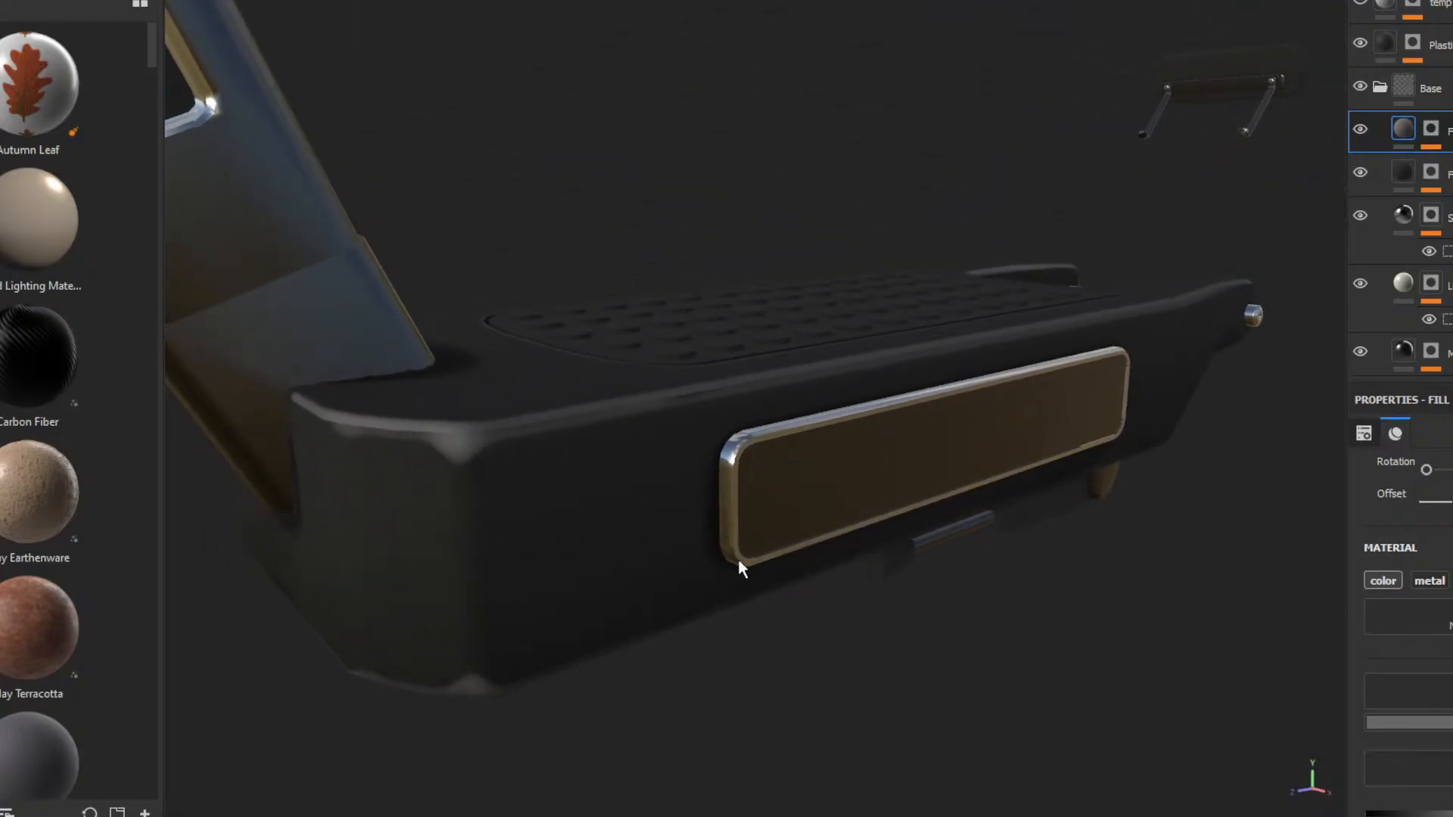
pyautogui.keyDown('alt'); pyautogui.moveTo(1048, 517); pyautogui.dragTo(1049, 496); pyautogui.keyUp('alt')
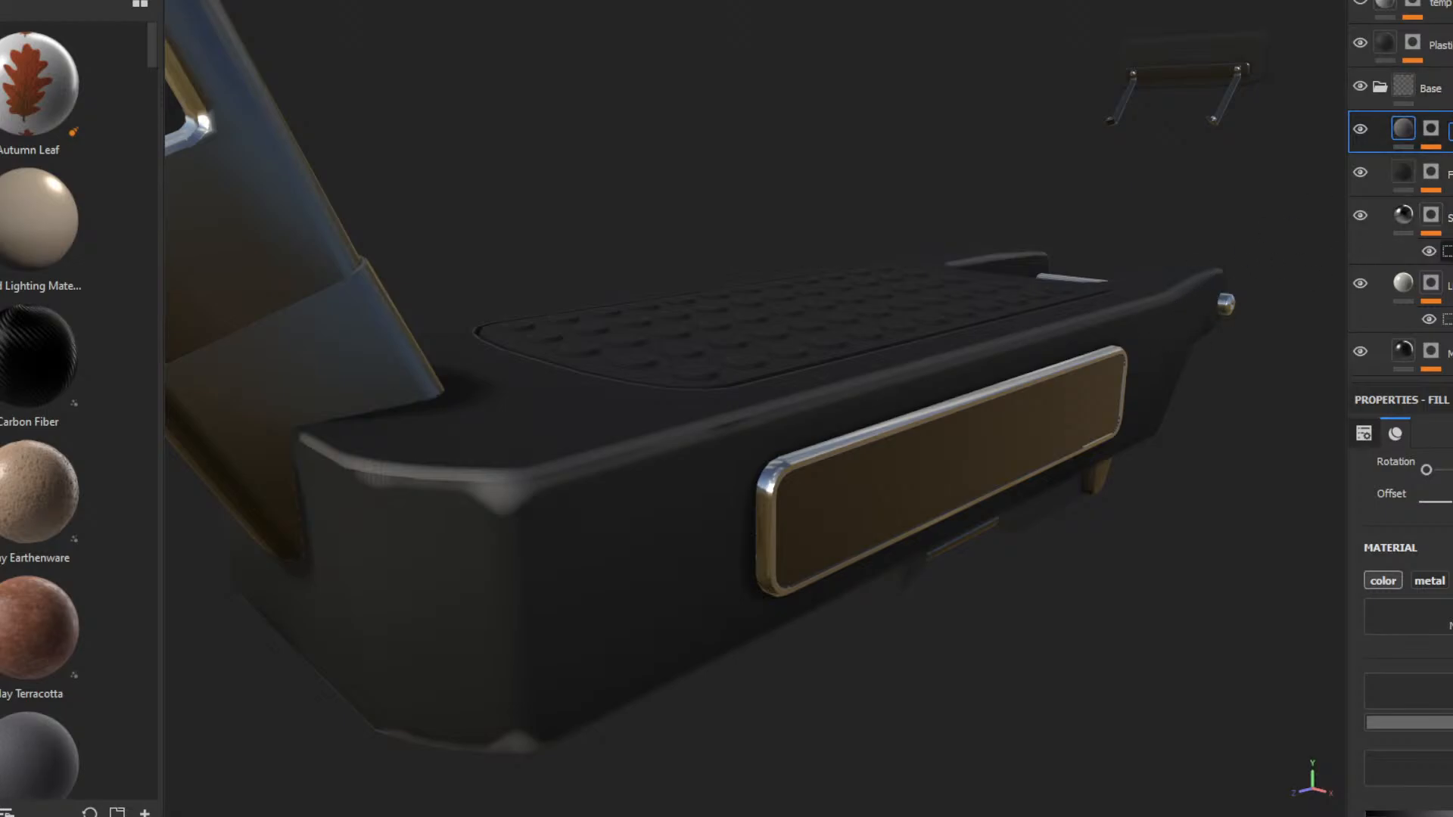
pyautogui.click(1432, 89)
pyautogui.doubleClick(1449, 132)
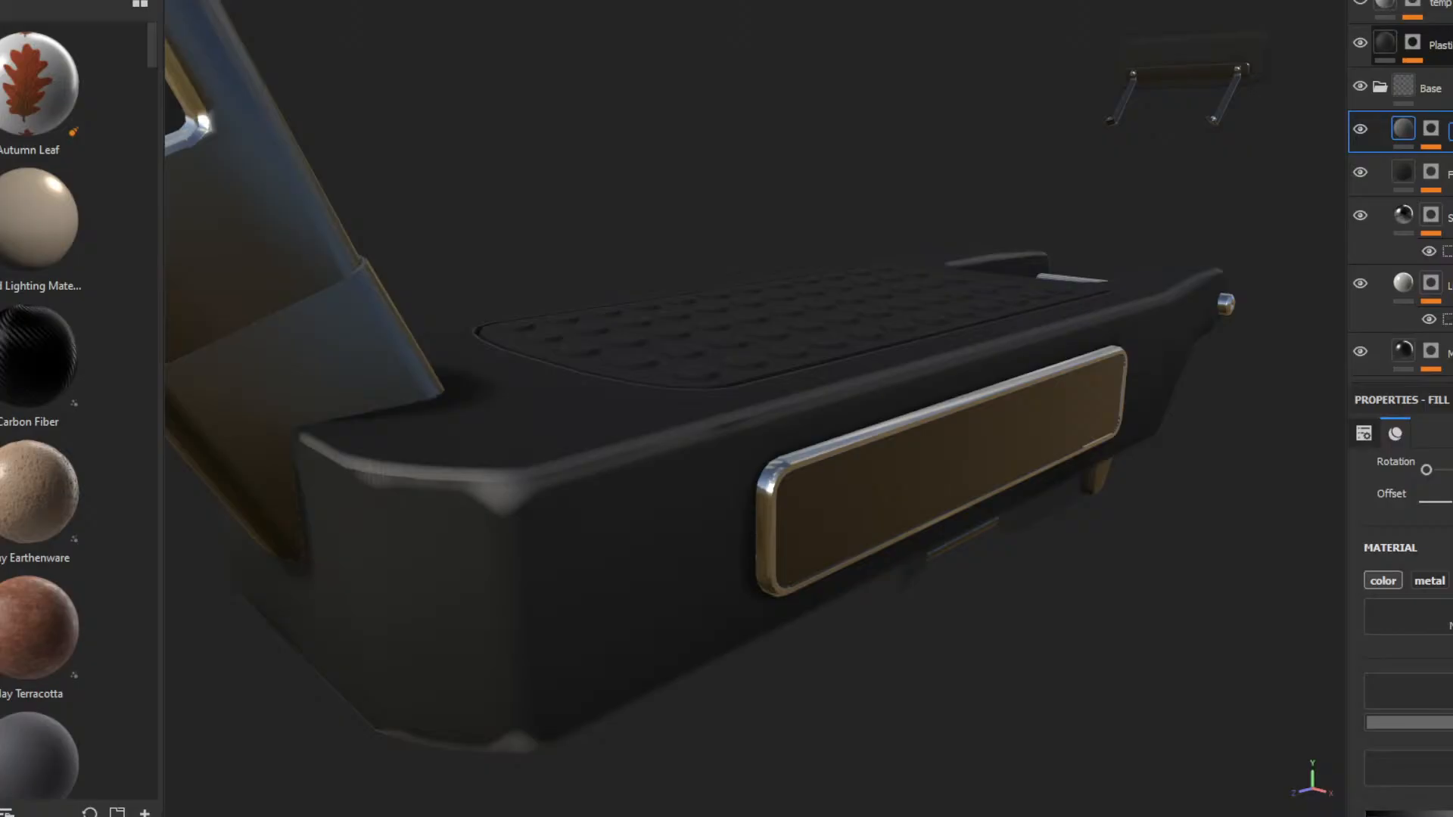
# - Compare the deck corners with the edge-highlight layer hidden and visible, and inspect them from several angles
pyautogui.click(1360, 128)
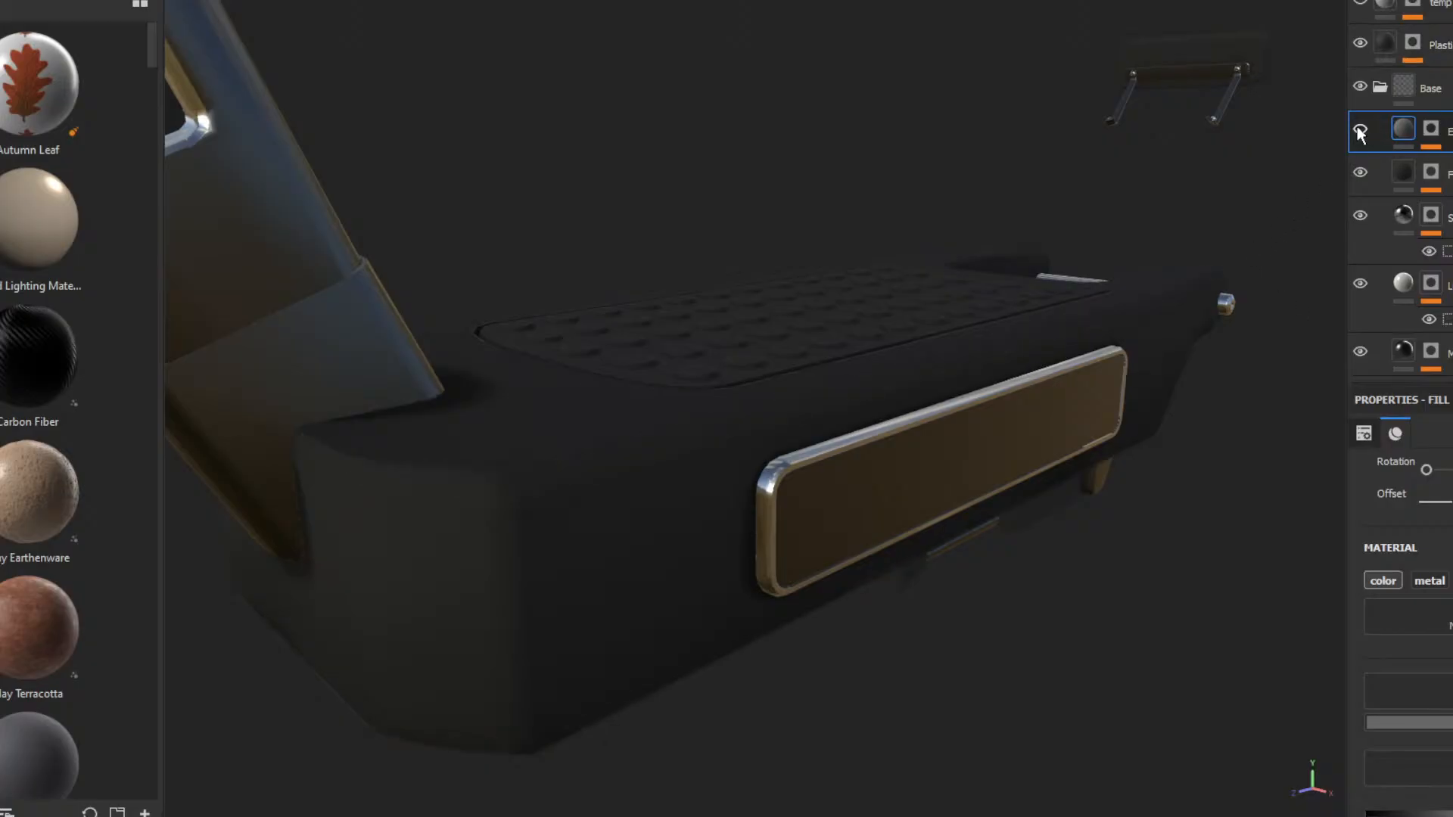
pyautogui.click(1360, 129)
pyautogui.keyDown('alt'); pyautogui.moveTo(1080, 484); pyautogui.dragTo(976, 508); pyautogui.keyUp('alt')
pyautogui.moveTo(866, 477)
pyautogui.keyDown('alt'); pyautogui.mouseDown()
pyautogui.moveTo(892, 480)
pyautogui.moveTo(848, 462)
pyautogui.mouseUp(); pyautogui.keyUp('alt')
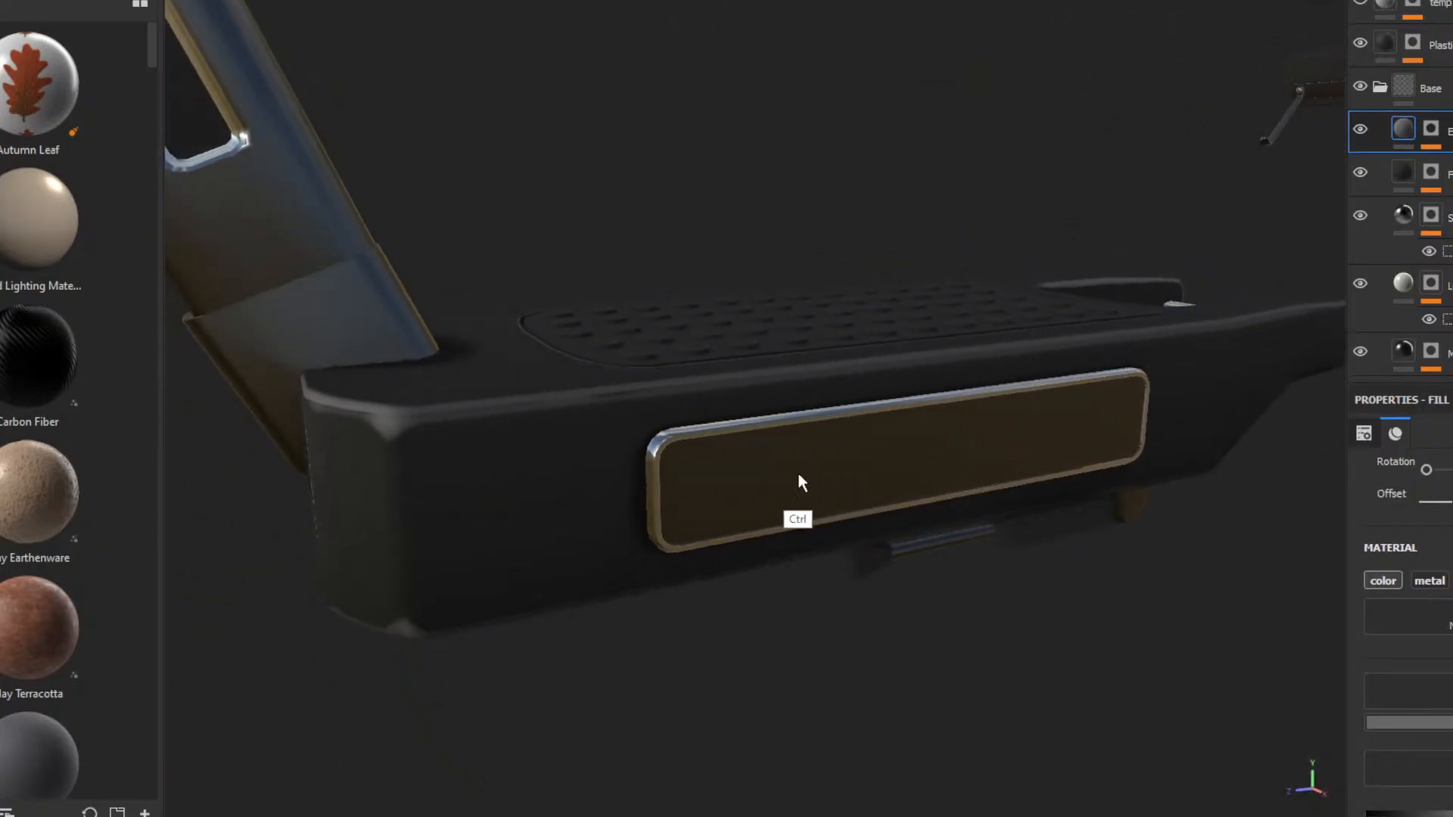
pyautogui.moveTo(759, 485)
pyautogui.keyDown('ctrl'); pyautogui.keyDown('alt'); pyautogui.mouseDown()
pyautogui.moveTo(950, 472)
pyautogui.moveTo(933, 464)
pyautogui.moveTo(1006, 441)
pyautogui.moveTo(773, 469)
pyautogui.mouseUp(); pyautogui.keyUp('alt'); pyautogui.keyUp('ctrl')
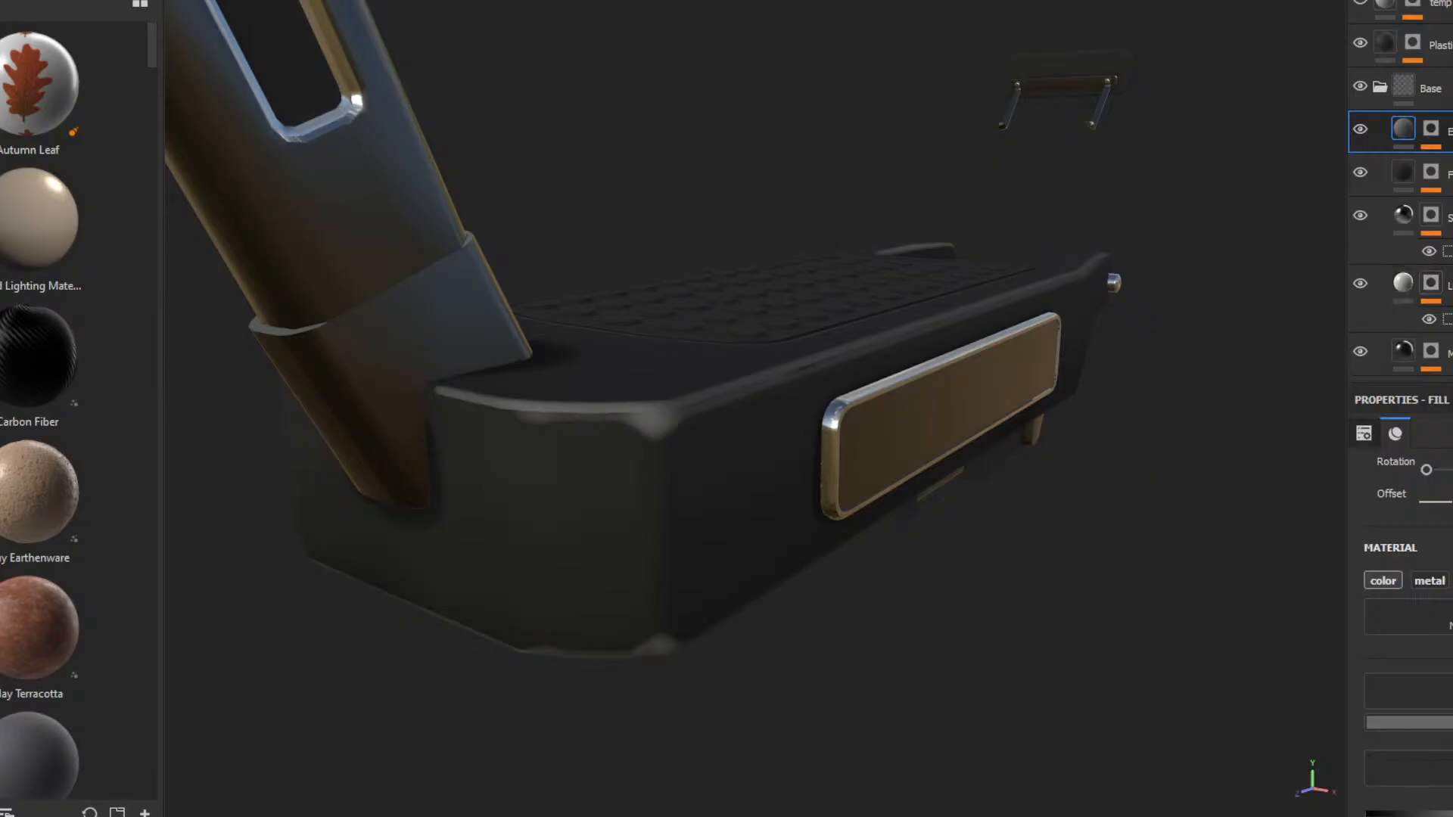
pyautogui.scroll(-1, 1408, 605)
pyautogui.scroll(1, 1408, 605)
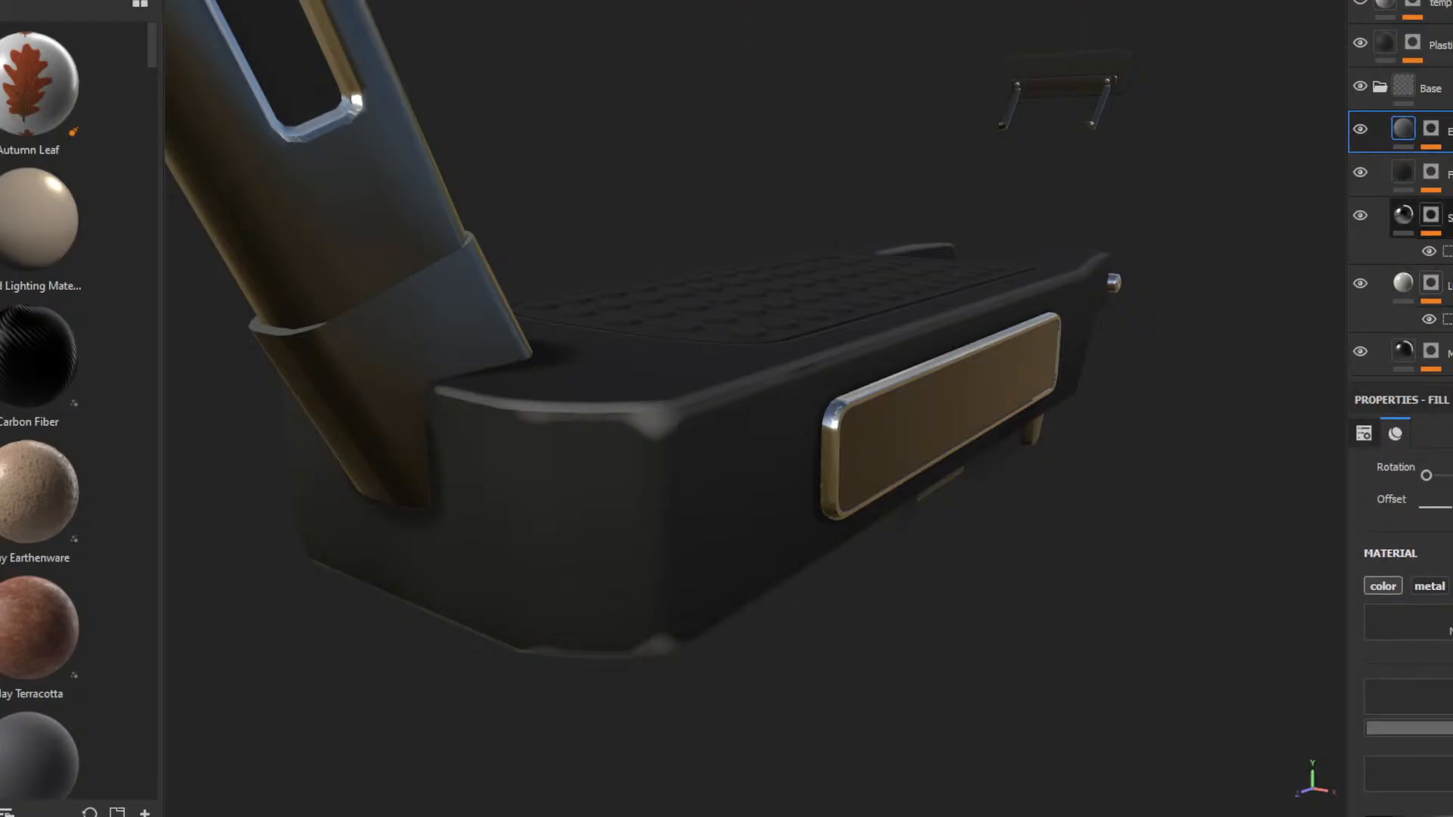
# - Select the generator in the edge-highlight layer's mask, test its Global Contrast, reset it to minimum, and expand the Curvature settings
pyautogui.click(1433, 134)
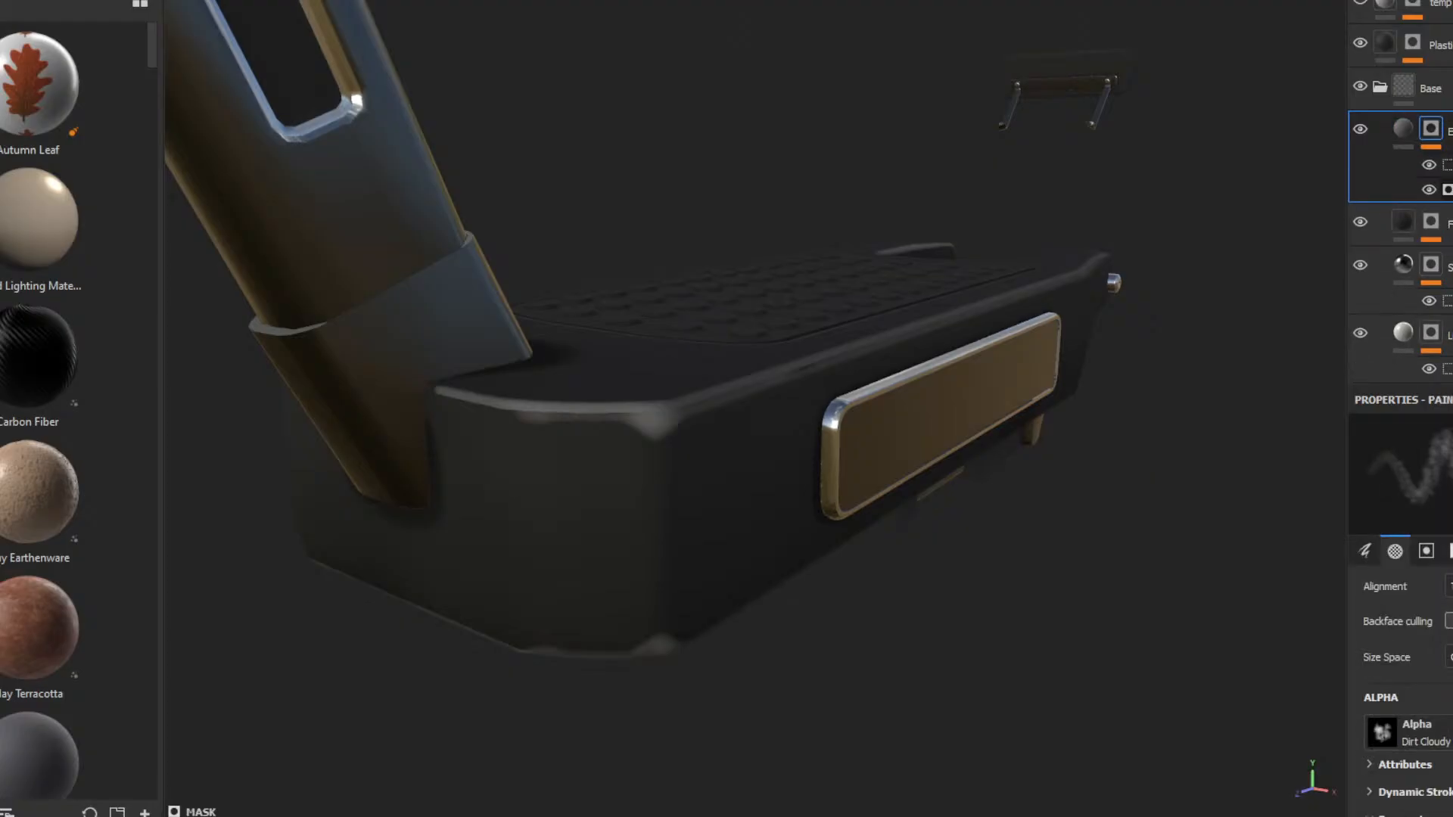
pyautogui.click(1446, 190)
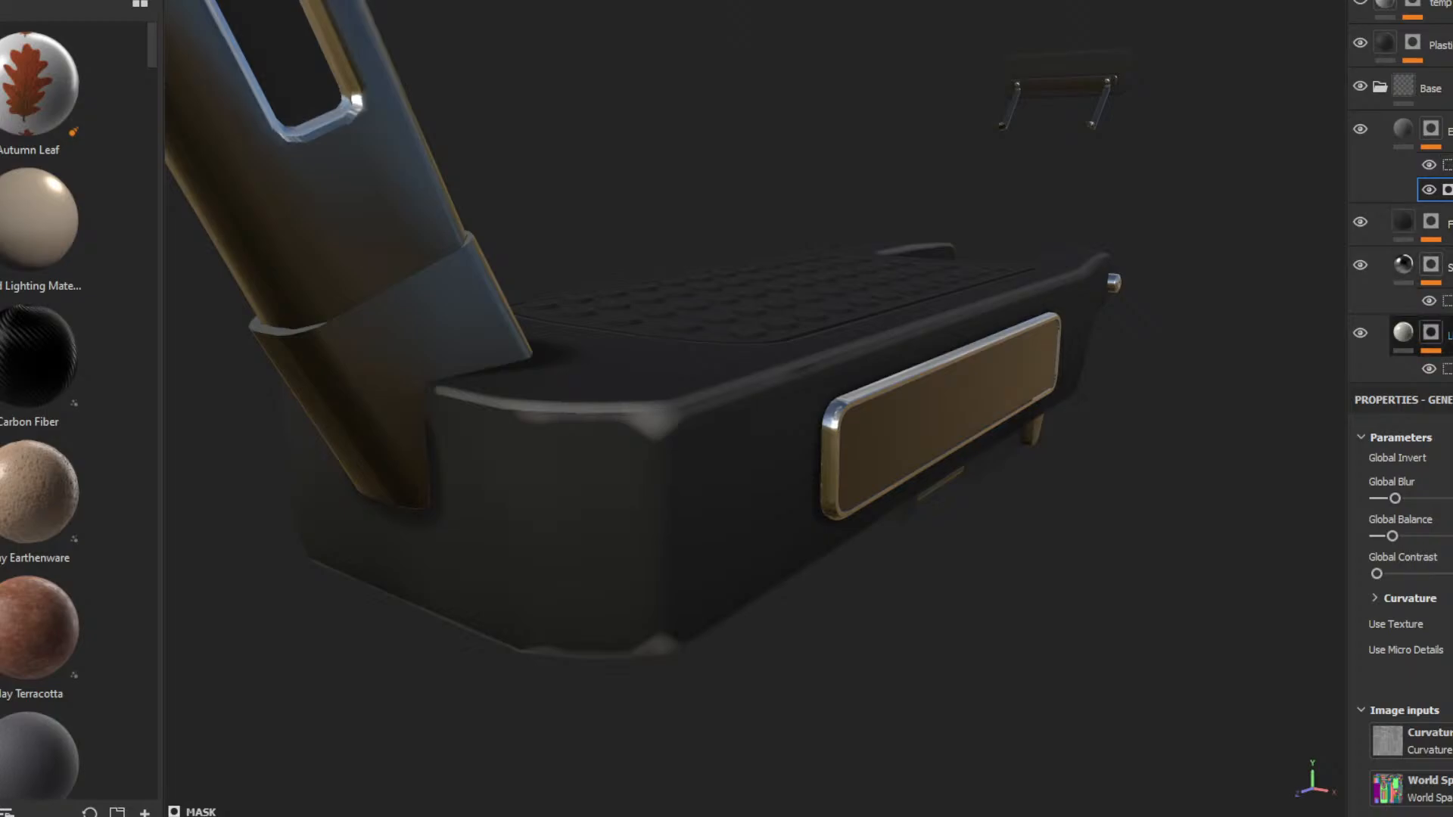
pyautogui.scroll(-2, 1407, 605)
pyautogui.scroll(3, 1407, 605)
pyautogui.scroll(1, 1407, 606)
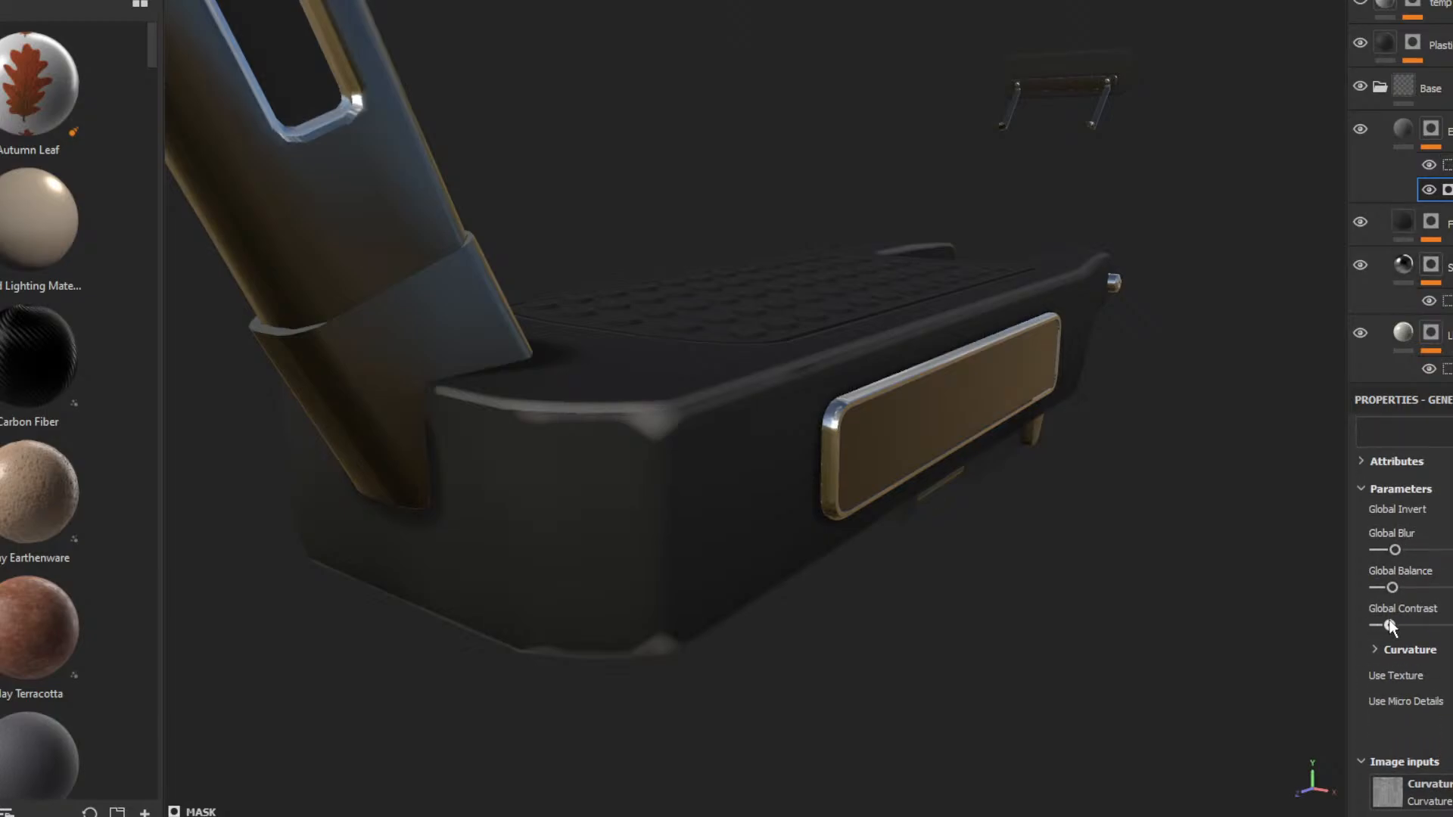
pyautogui.moveTo(1389, 626)
pyautogui.mouseDown()
pyautogui.moveTo(1449, 628)
pyautogui.moveTo(1374, 626)
pyautogui.mouseUp()
pyautogui.click(1384, 650)
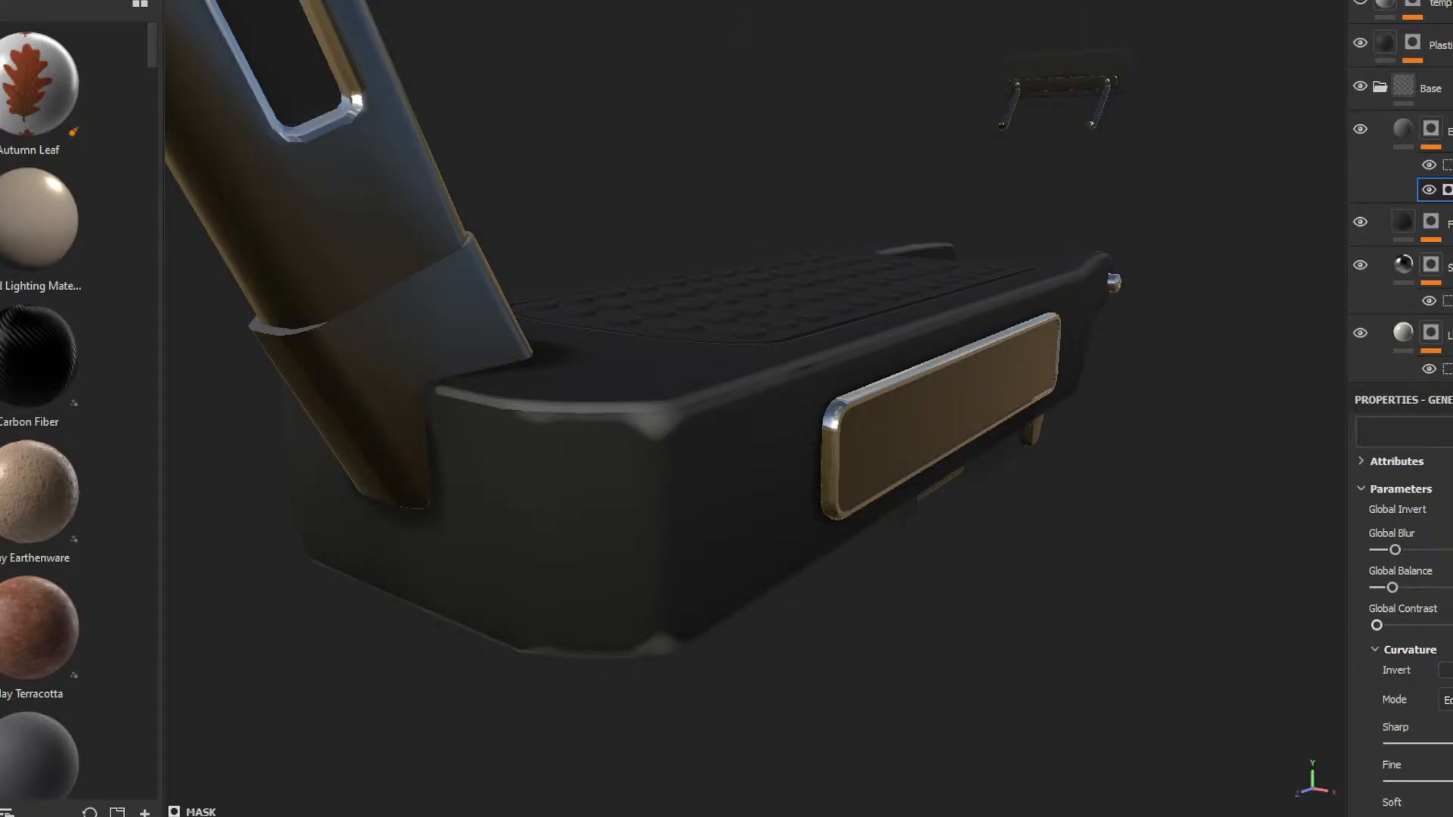
# - Strengthen the edge highlights by raising the curvature's Huge and Contrast amounts, lowering Big, and reducing Fine to minimum
pyautogui.scroll(-8, 1415, 643)
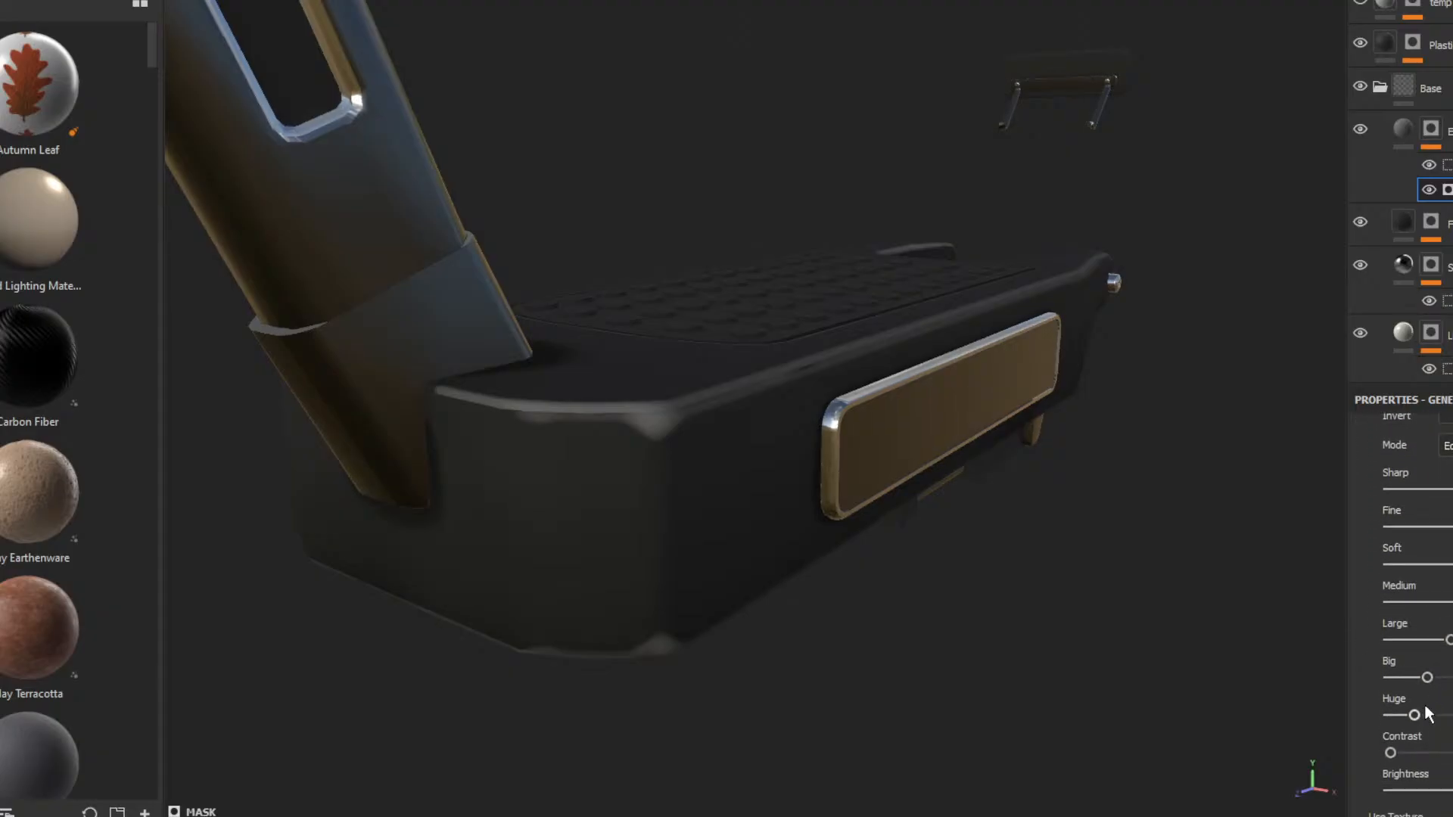
pyautogui.click(1426, 714)
pyautogui.moveTo(1424, 715)
pyautogui.mouseDown()
pyautogui.moveTo(1452, 715)
pyautogui.moveTo(1366, 675)
pyautogui.moveTo(1412, 677)
pyautogui.moveTo(1432, 641)
pyautogui.moveTo(1374, 641)
pyautogui.moveTo(1450, 640)
pyautogui.moveTo(1452, 602)
pyautogui.mouseUp()
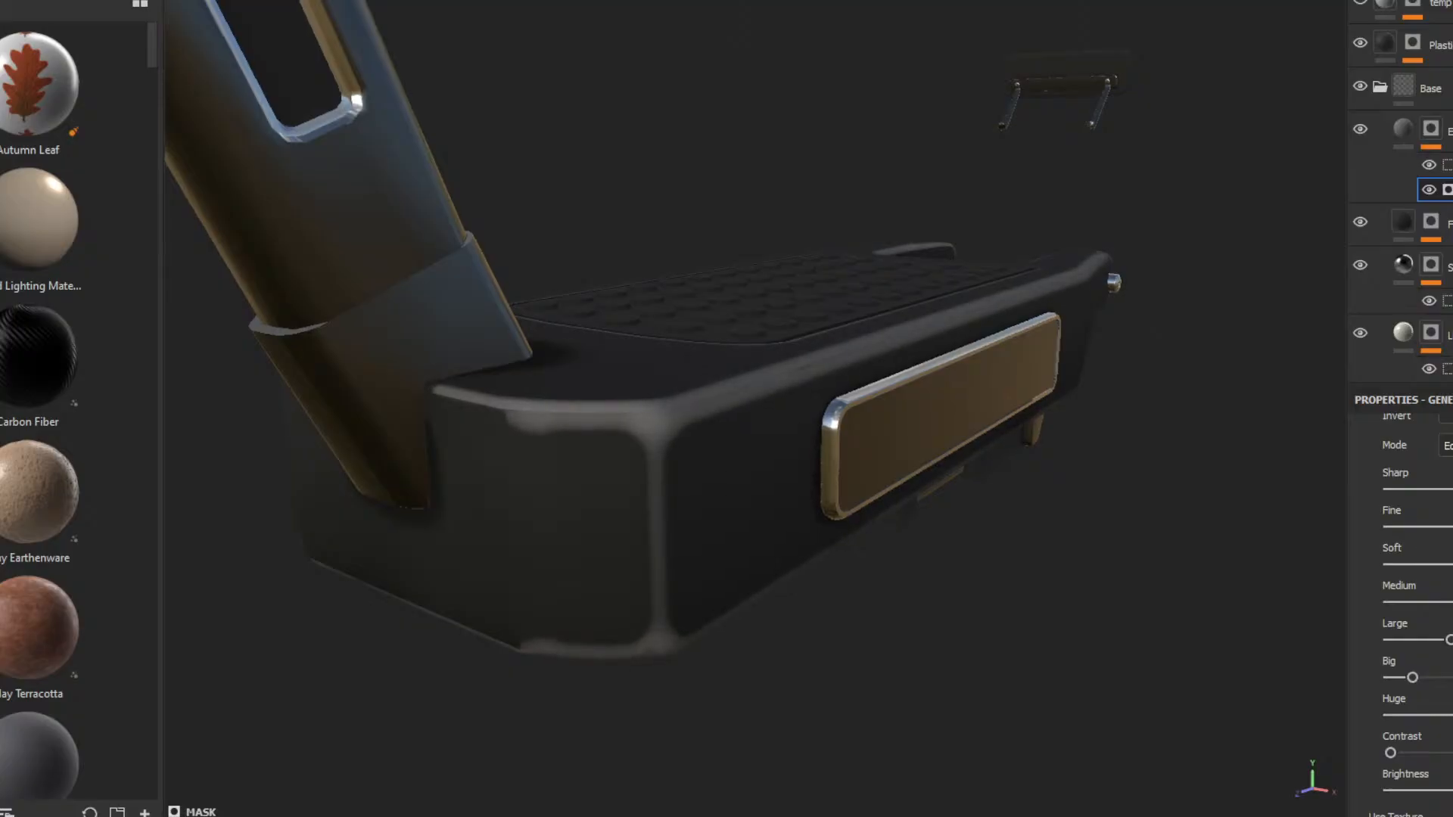
pyautogui.moveTo(1452, 715)
pyautogui.mouseDown()
pyautogui.moveTo(1431, 722)
pyautogui.moveTo(1452, 715)
pyautogui.mouseUp()
pyautogui.moveTo(1392, 753); pyautogui.dragTo(1425, 753)
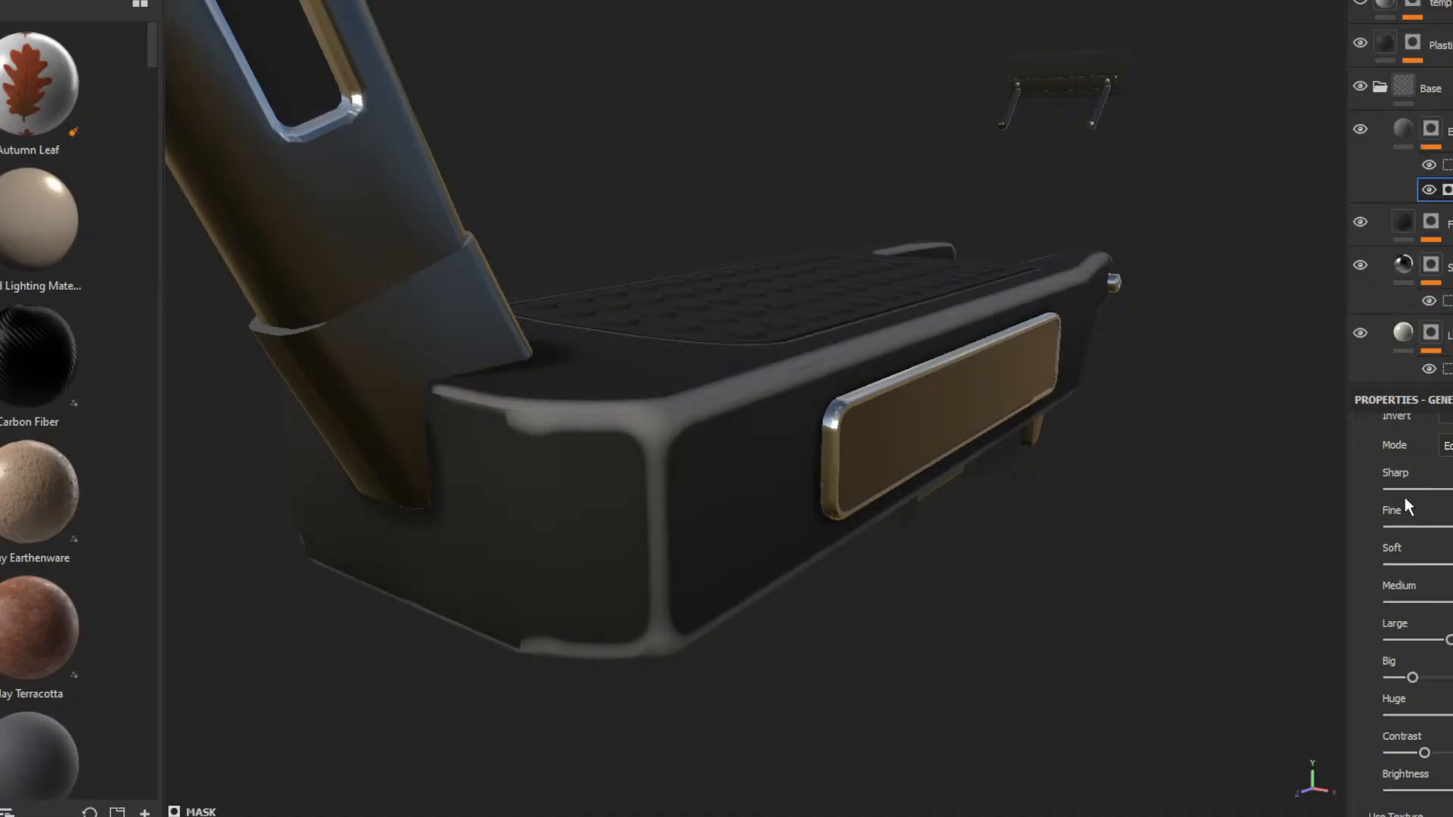
pyautogui.moveTo(1429, 489); pyautogui.dragTo(1371, 540)
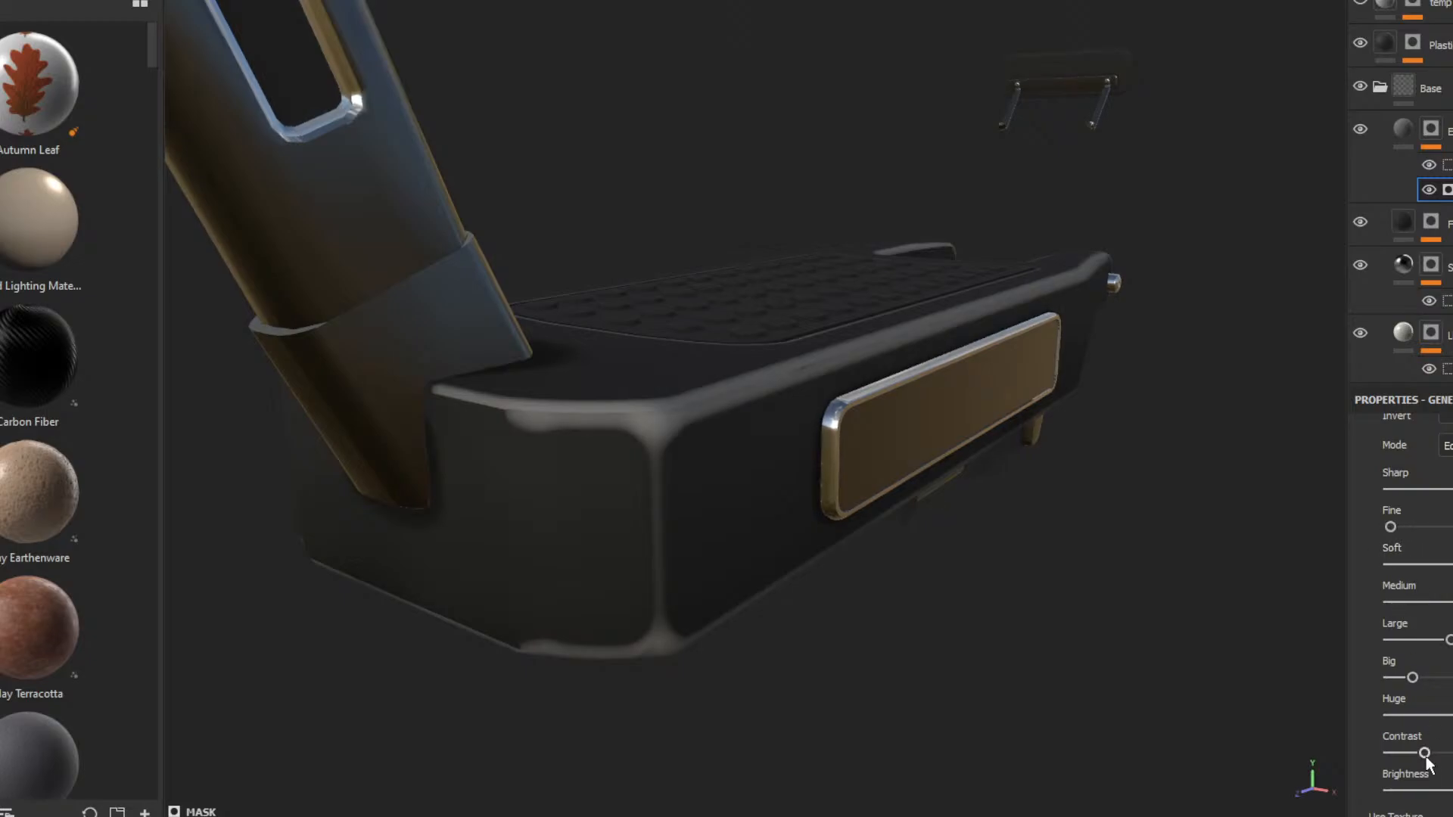
pyautogui.moveTo(1424, 753); pyautogui.dragTo(1416, 753)
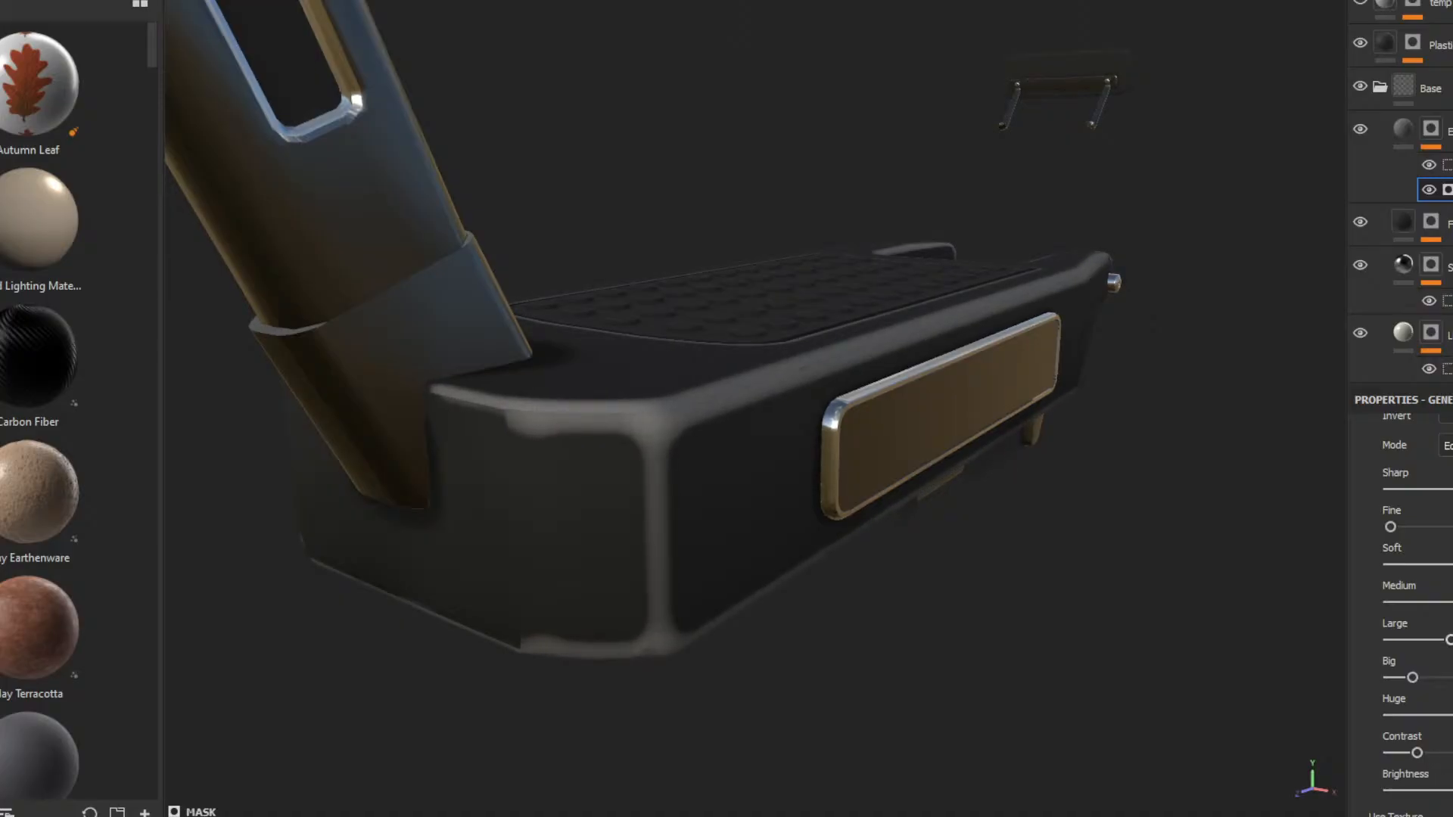
# - Enable Use Texture on the curvature generator and assign a procedural 3D Perlin noise to its Texture input
pyautogui.scroll(-4, 1408, 606)
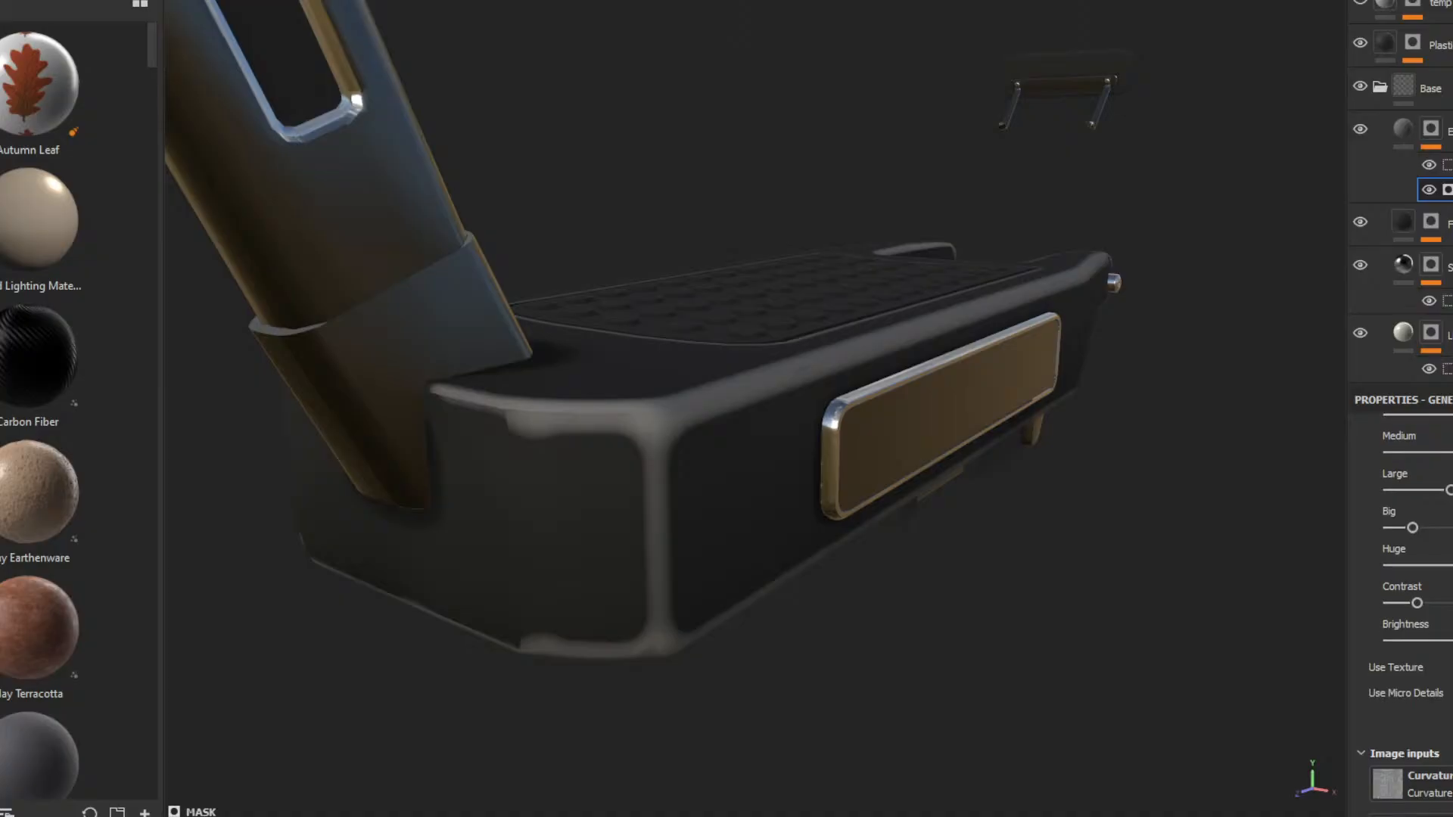
pyautogui.click(1449, 668)
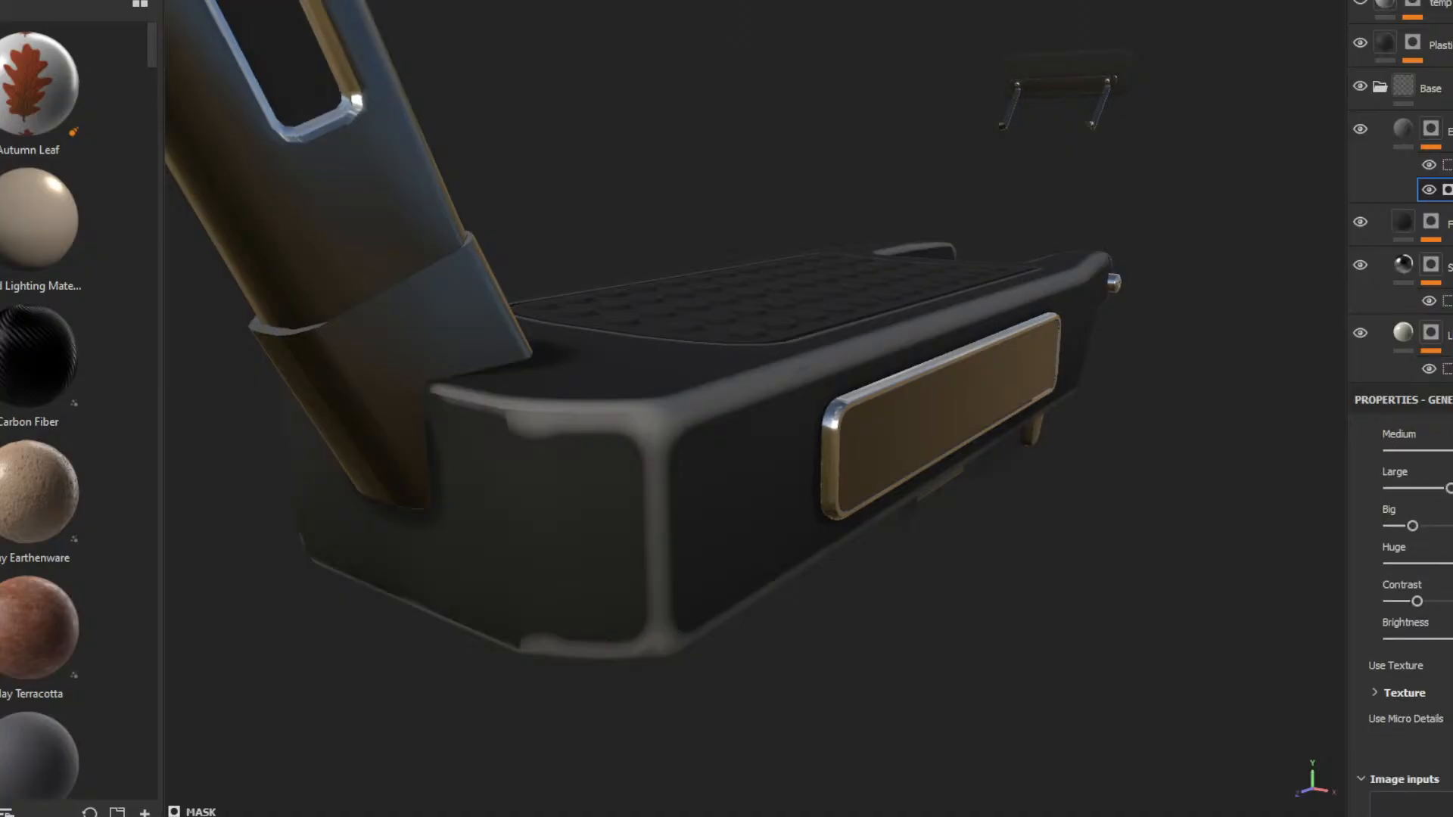
pyautogui.scroll(-4, 1408, 605)
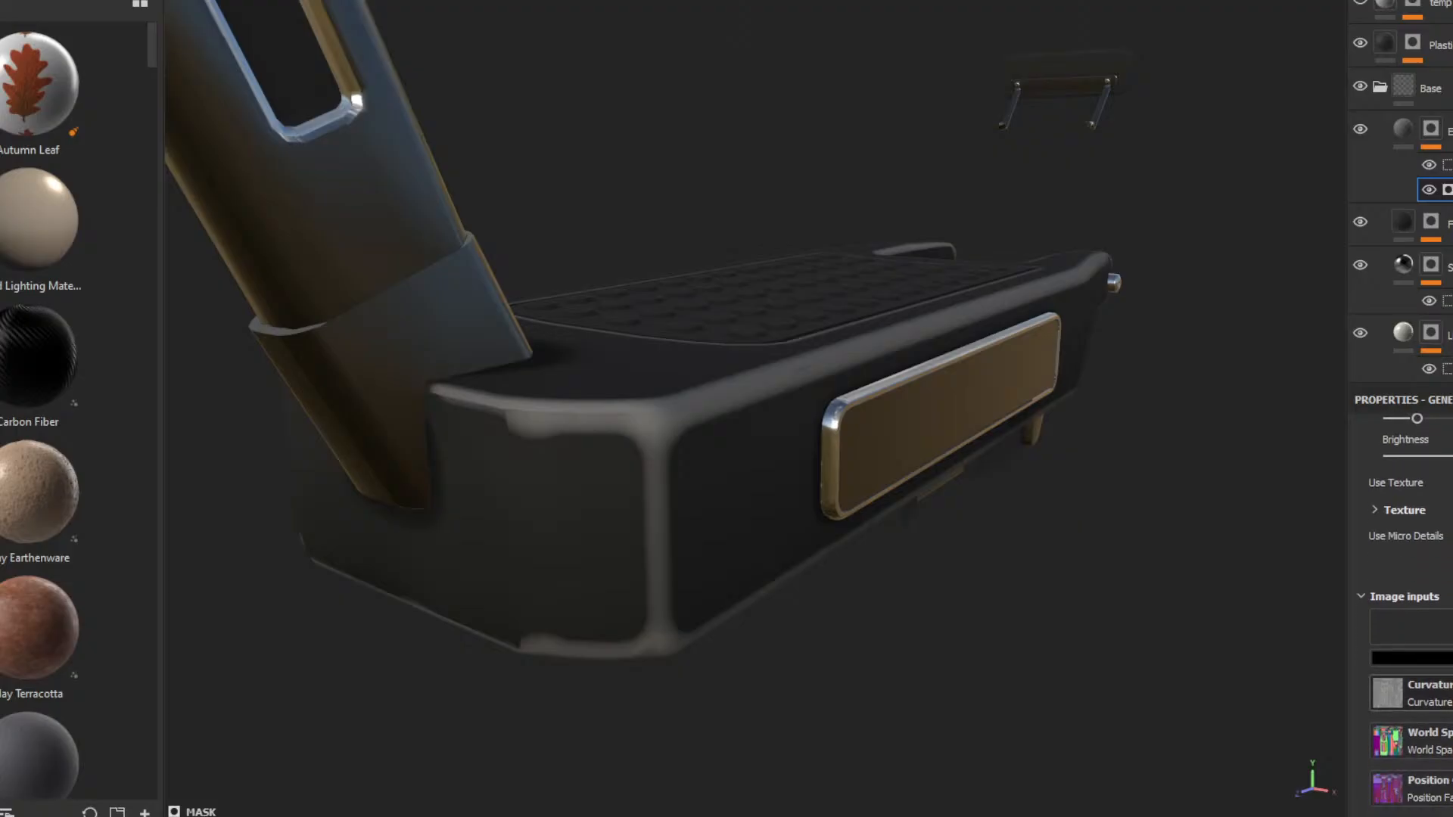
pyautogui.click(1447, 628)
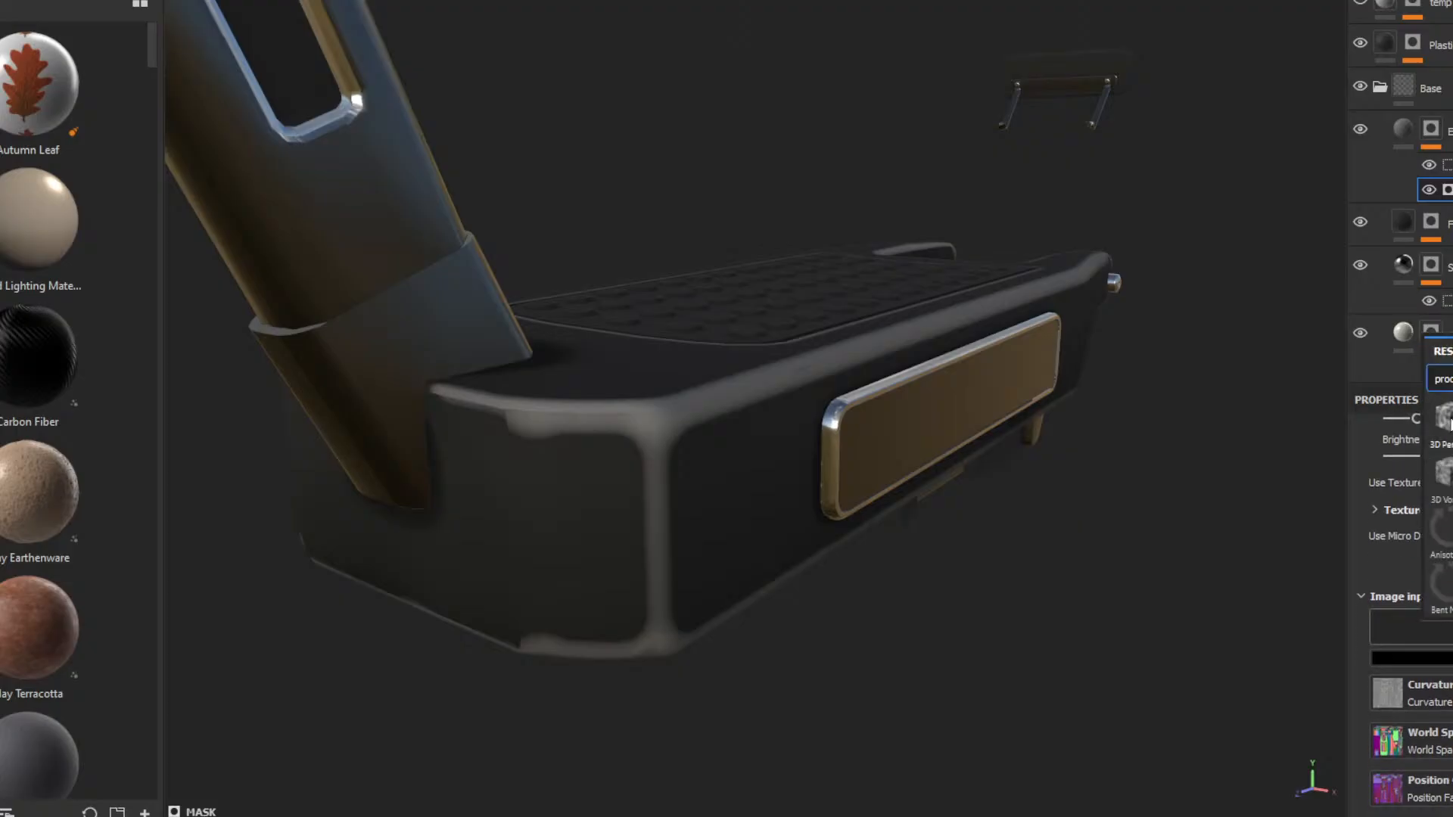
pyautogui.click(1445, 418)
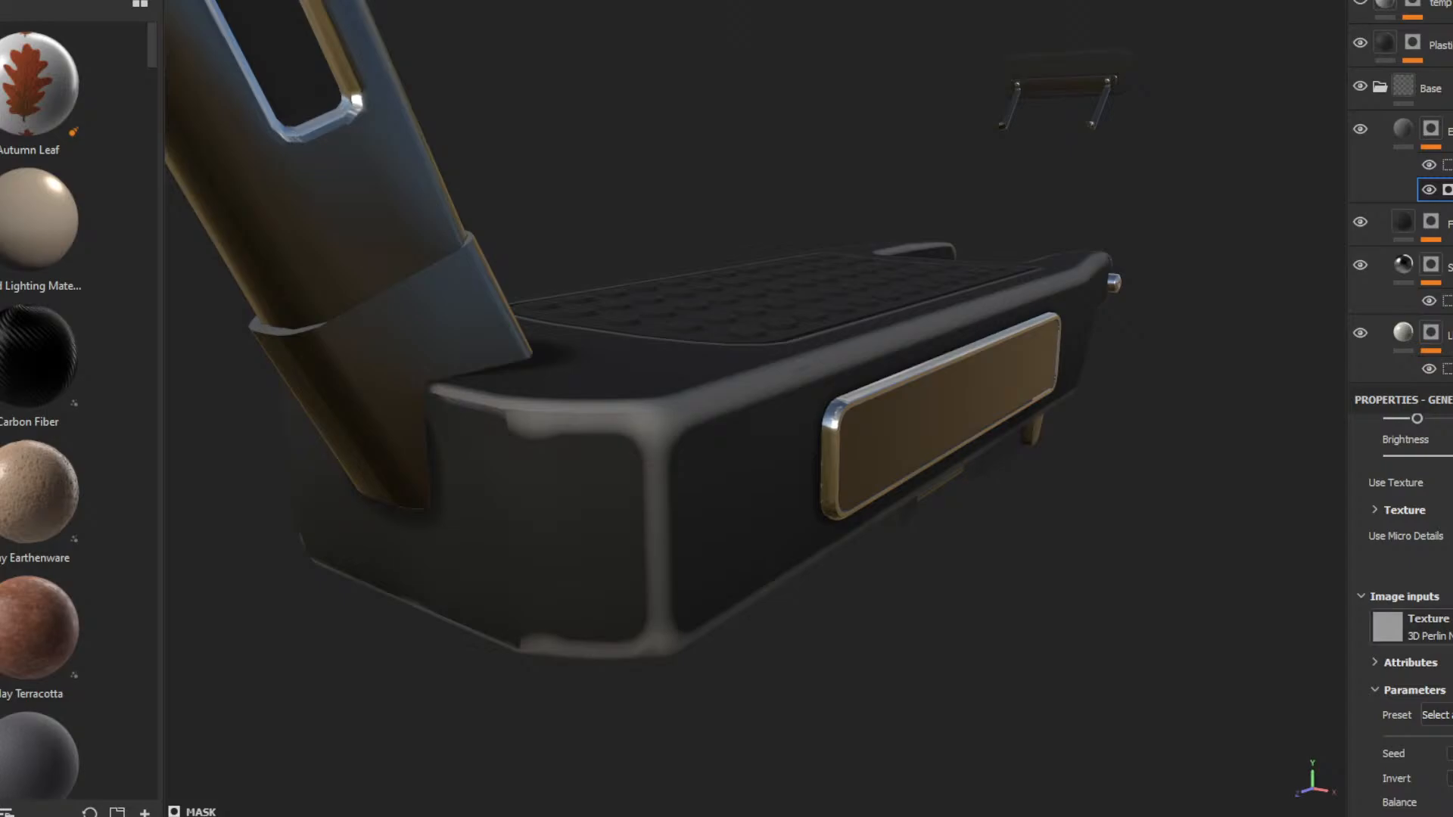
# - Replace the generator's Texture input with a different procedural 3D Perlin noise
pyautogui.scroll(-4, 1400, 605)
pyautogui.scroll(2, 1400, 605)
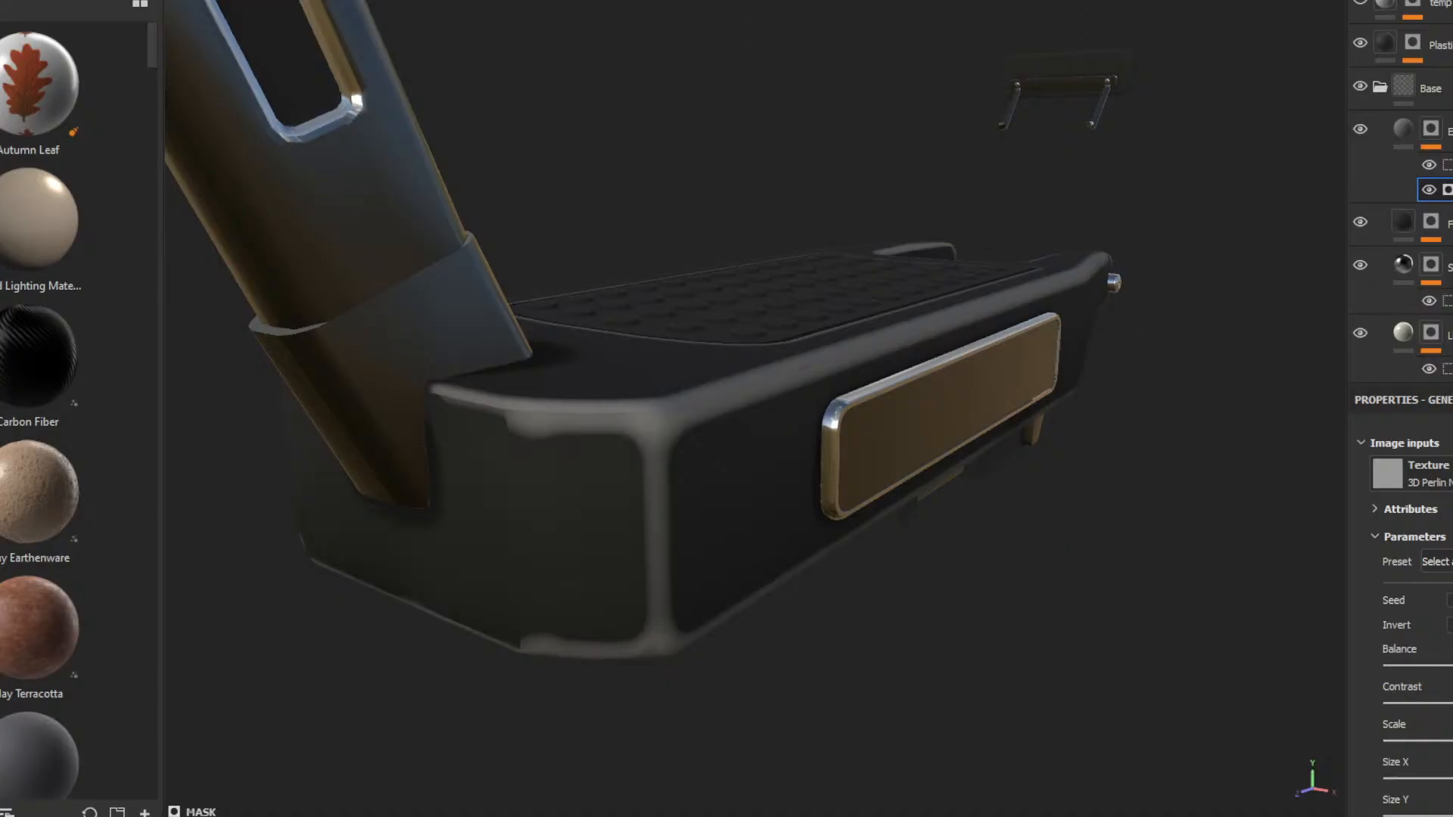
pyautogui.scroll(2, 1411, 605)
pyautogui.click(1434, 615)
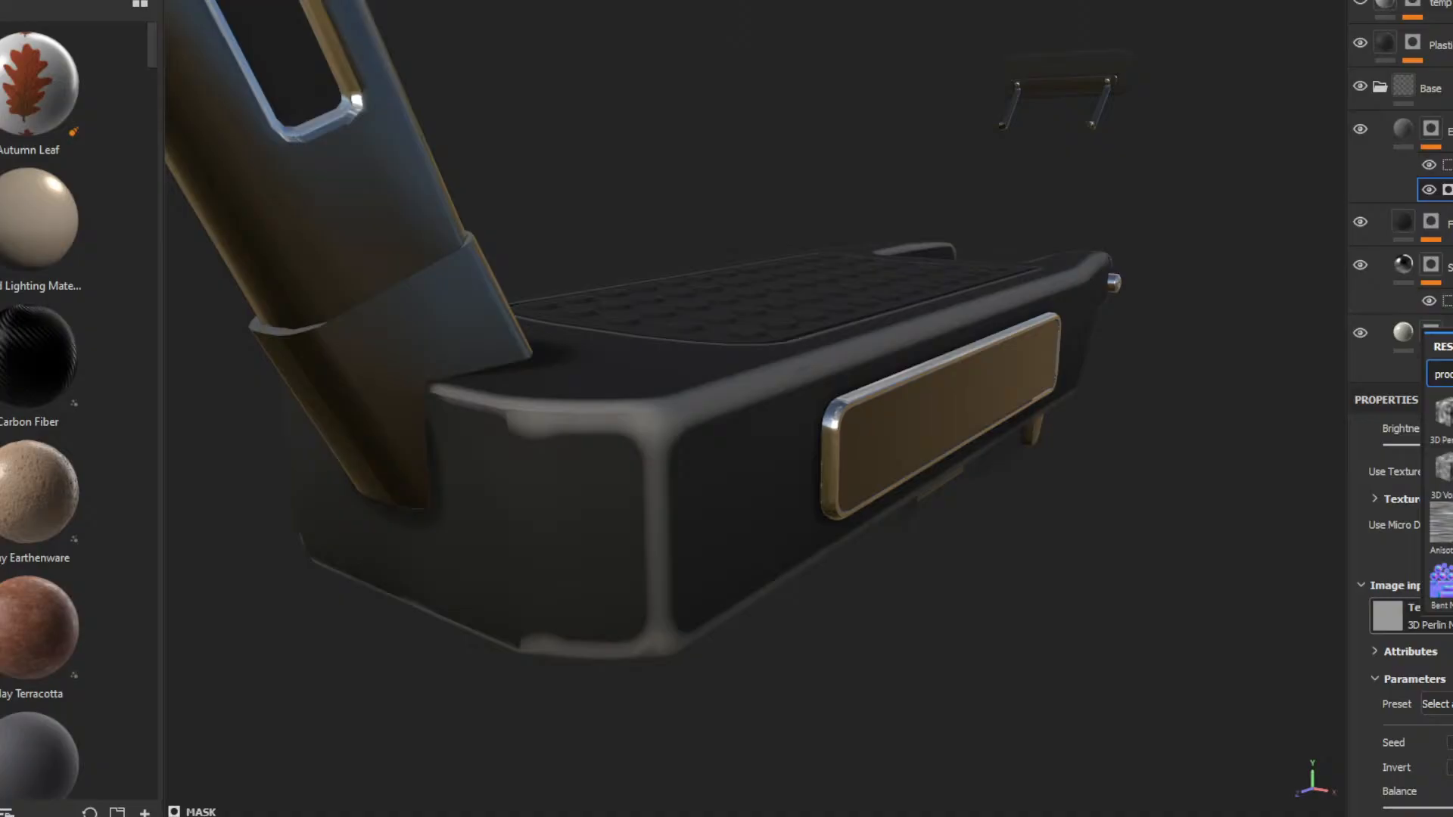
pyautogui.click(1443, 414)
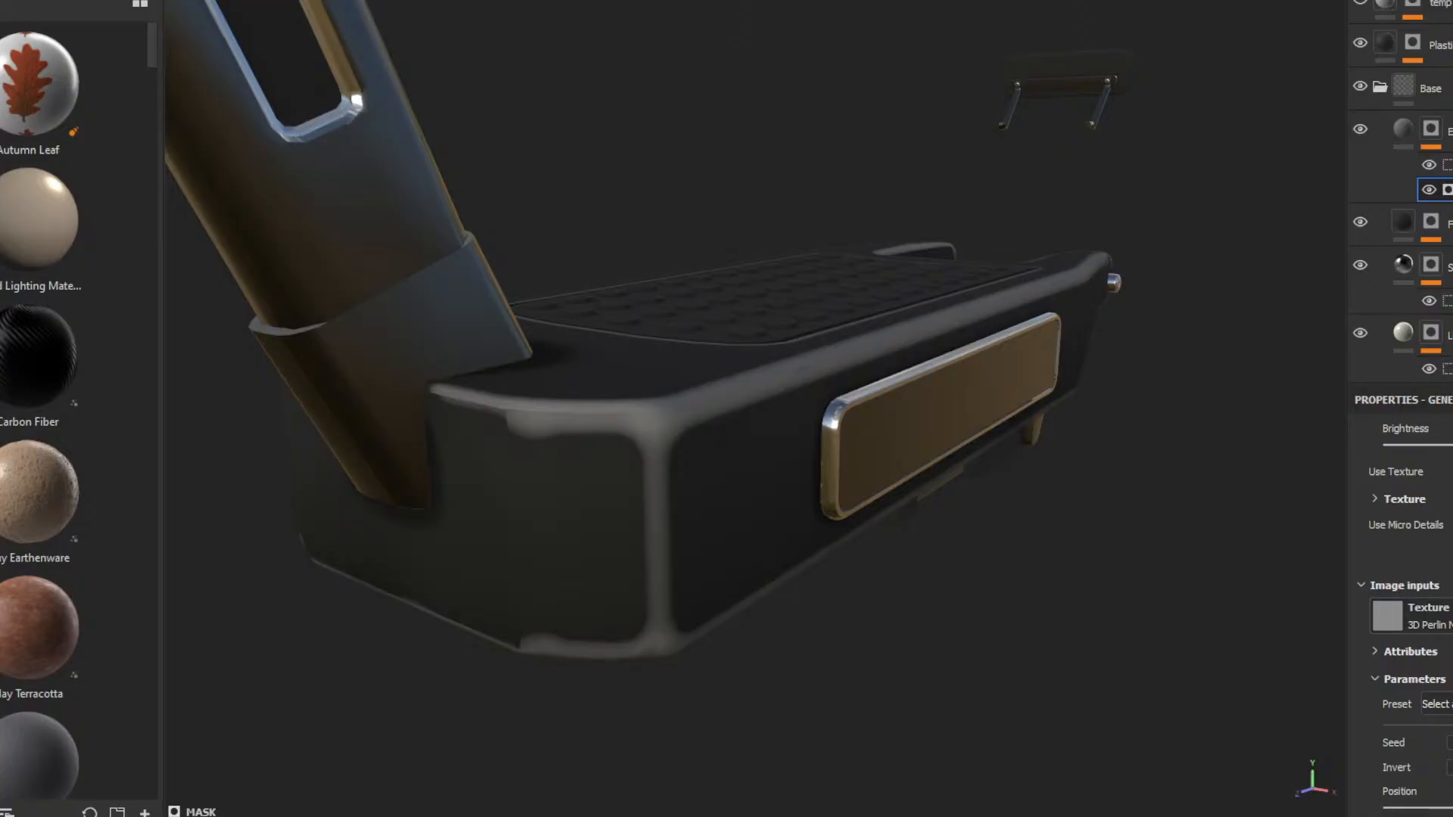
# - Expand the curvature generator's Texture settings and raise Texture Opacity so the noise breaks up the edge highlights
pyautogui.click(1404, 500)
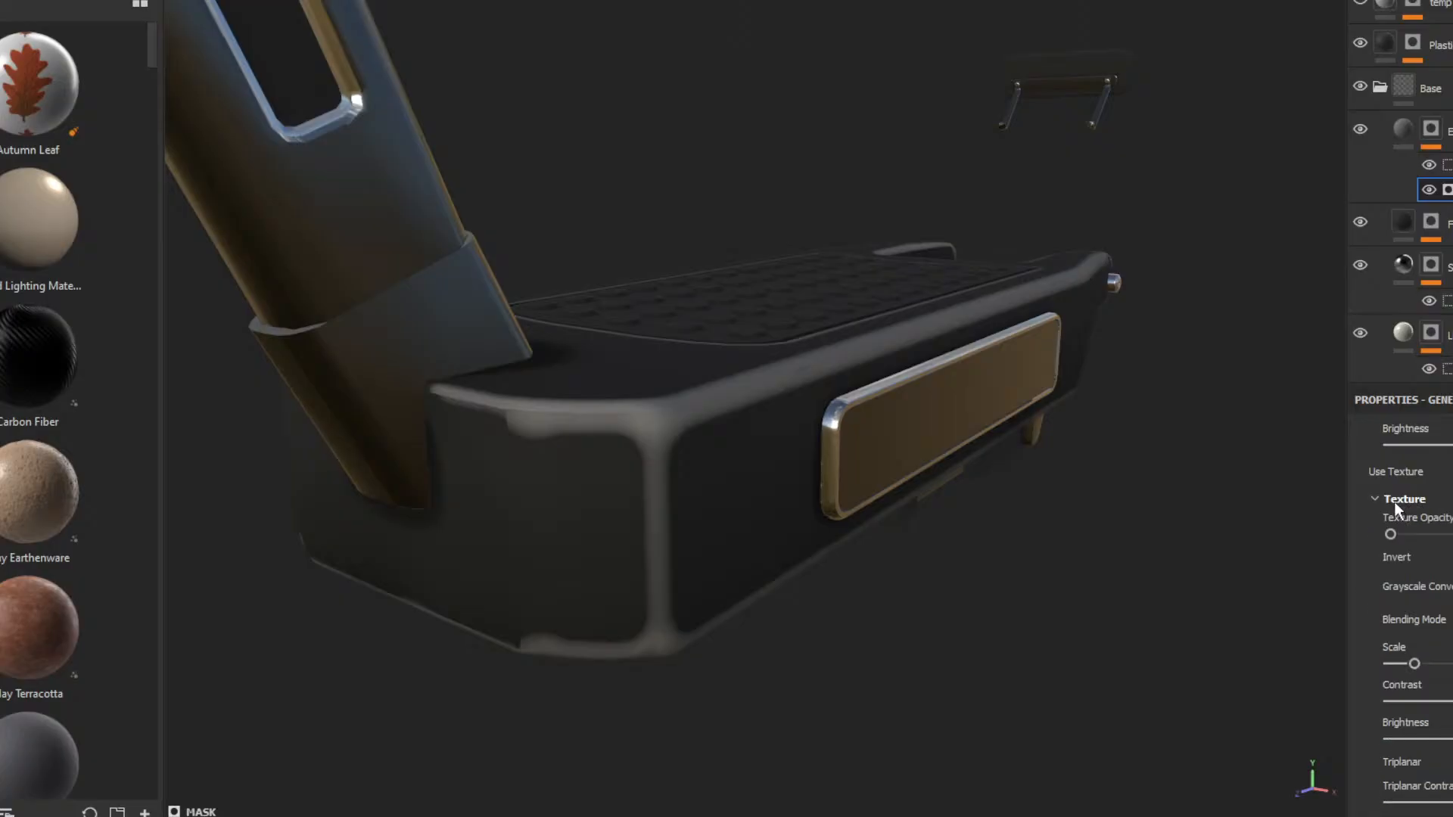
pyautogui.moveTo(1390, 535); pyautogui.dragTo(1452, 535)
pyautogui.scroll(-3, 1400, 606)
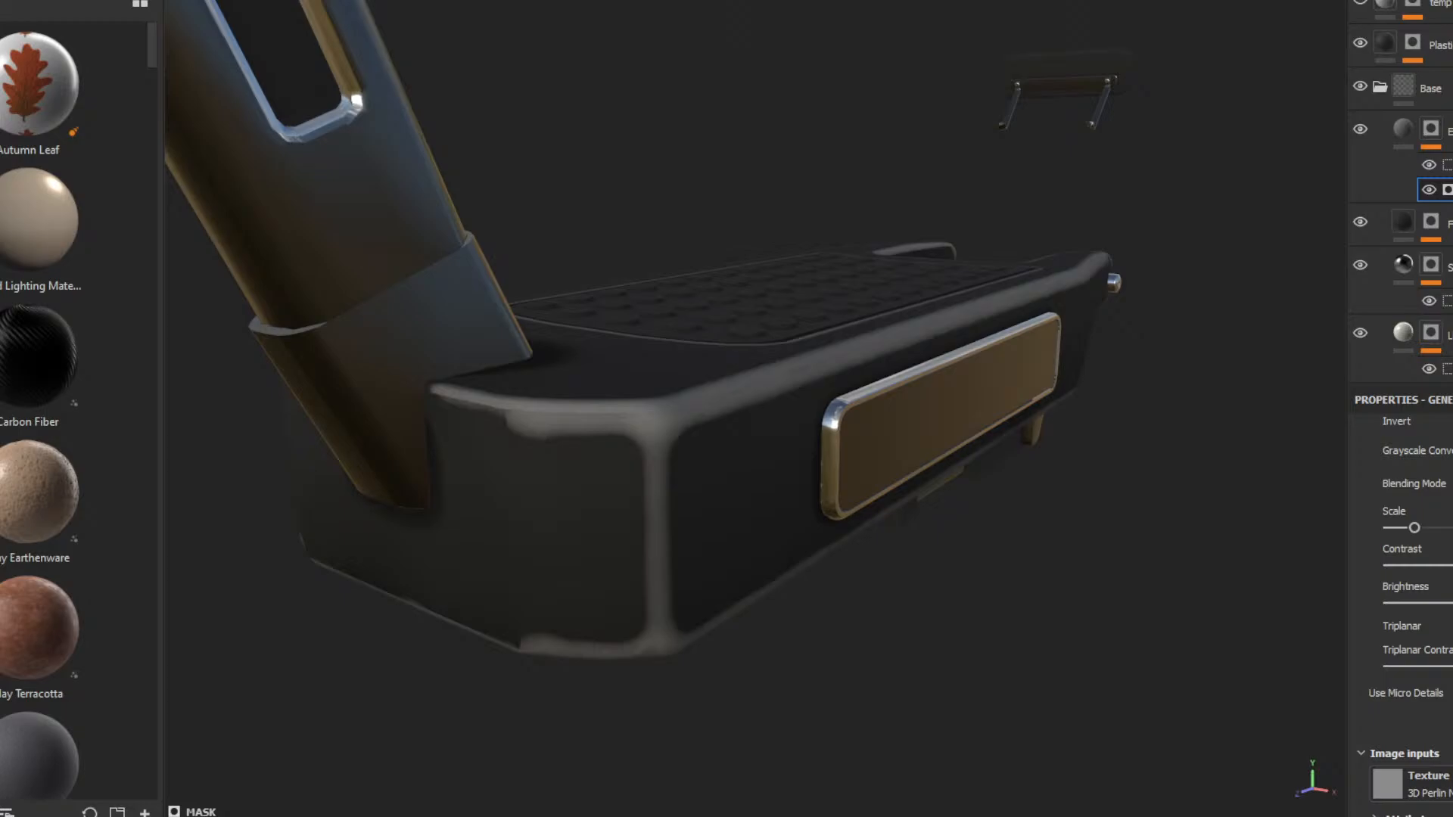
pyautogui.scroll(-2, 1399, 605)
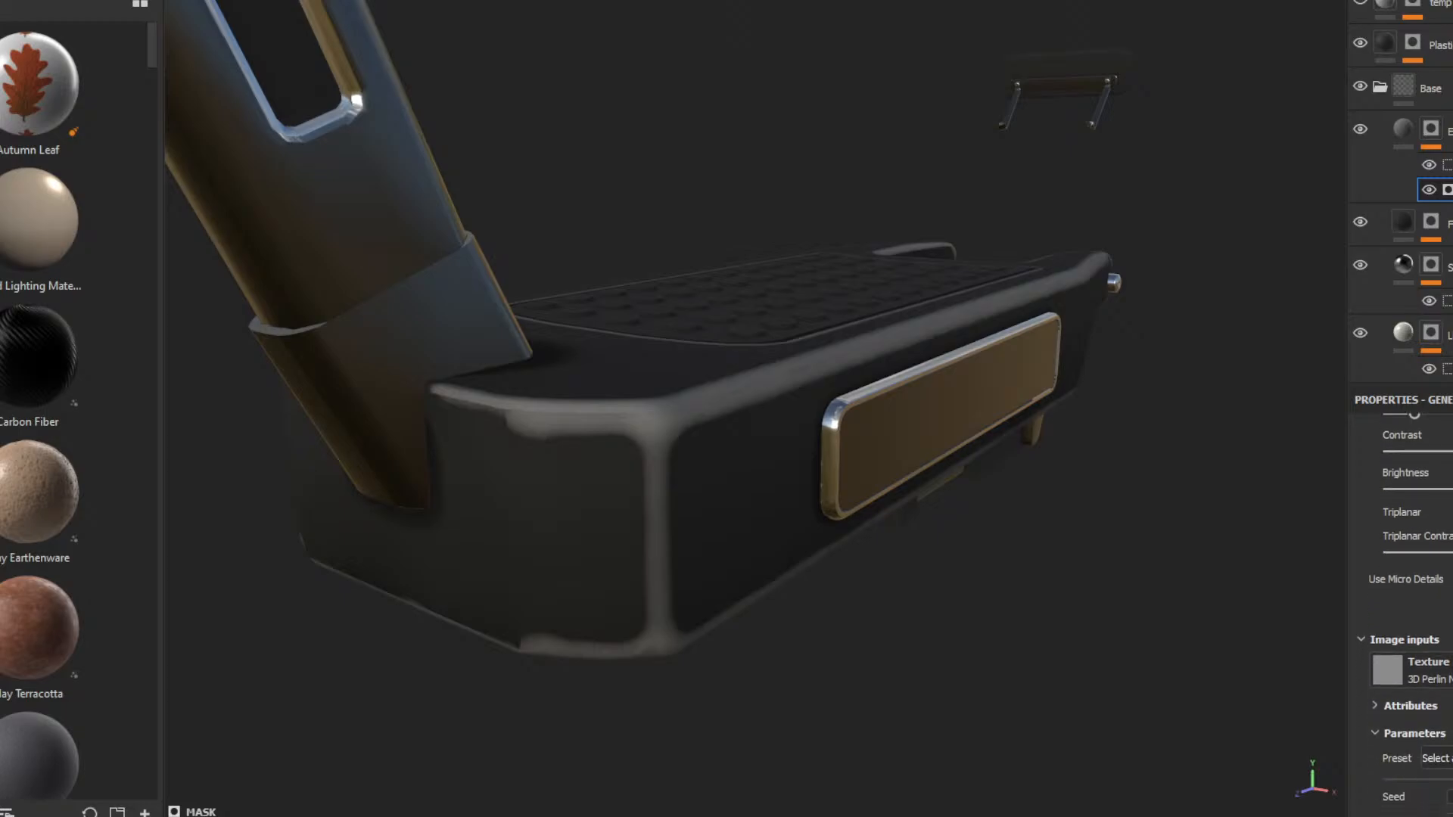
pyautogui.scroll(1, 1400, 606)
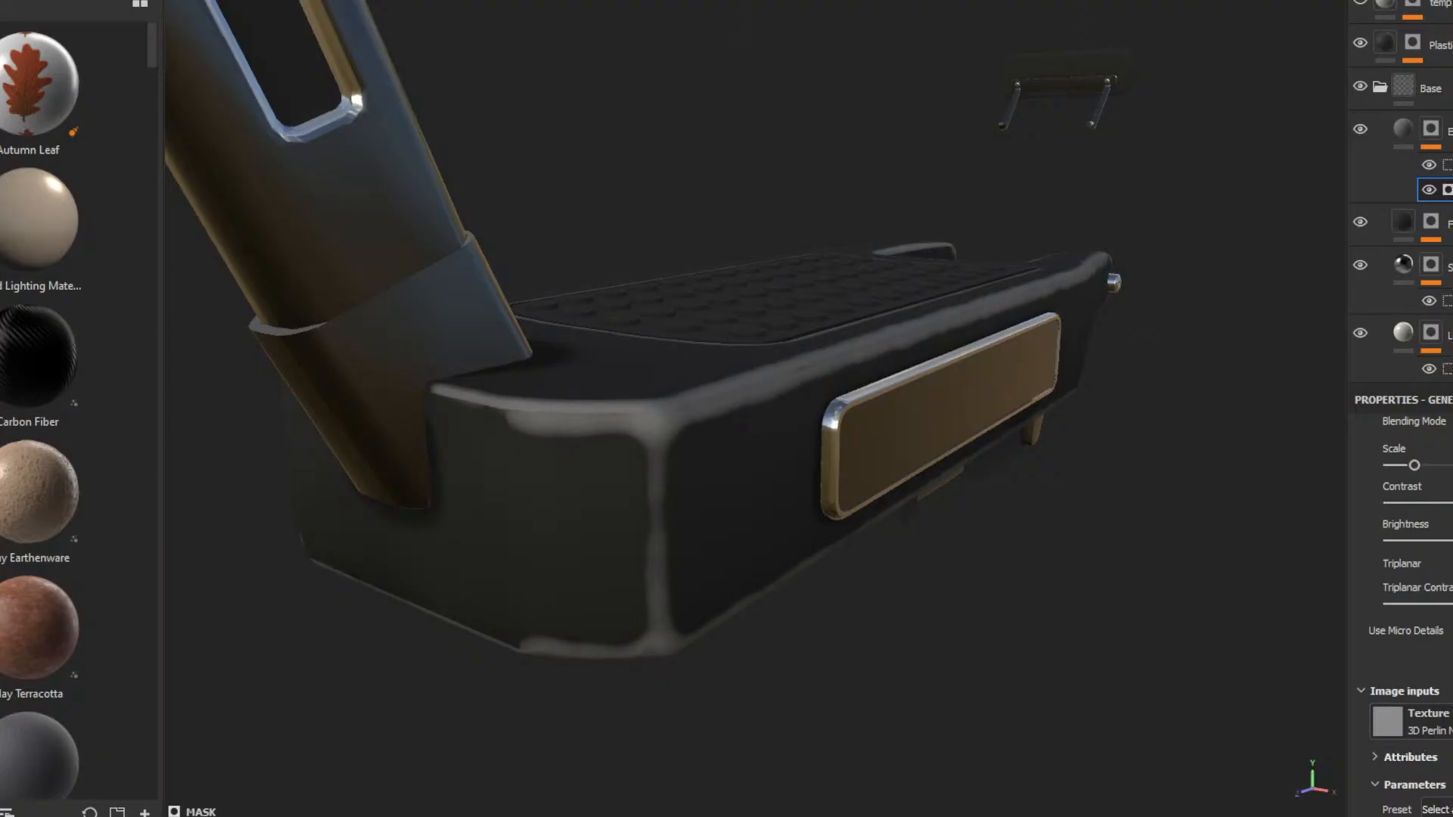
# - Fine-tune the Perlin noise parameters, keeping Min Level at its minimum, to vary the deck's edge wear
pyautogui.scroll(-5, 1450, 579)
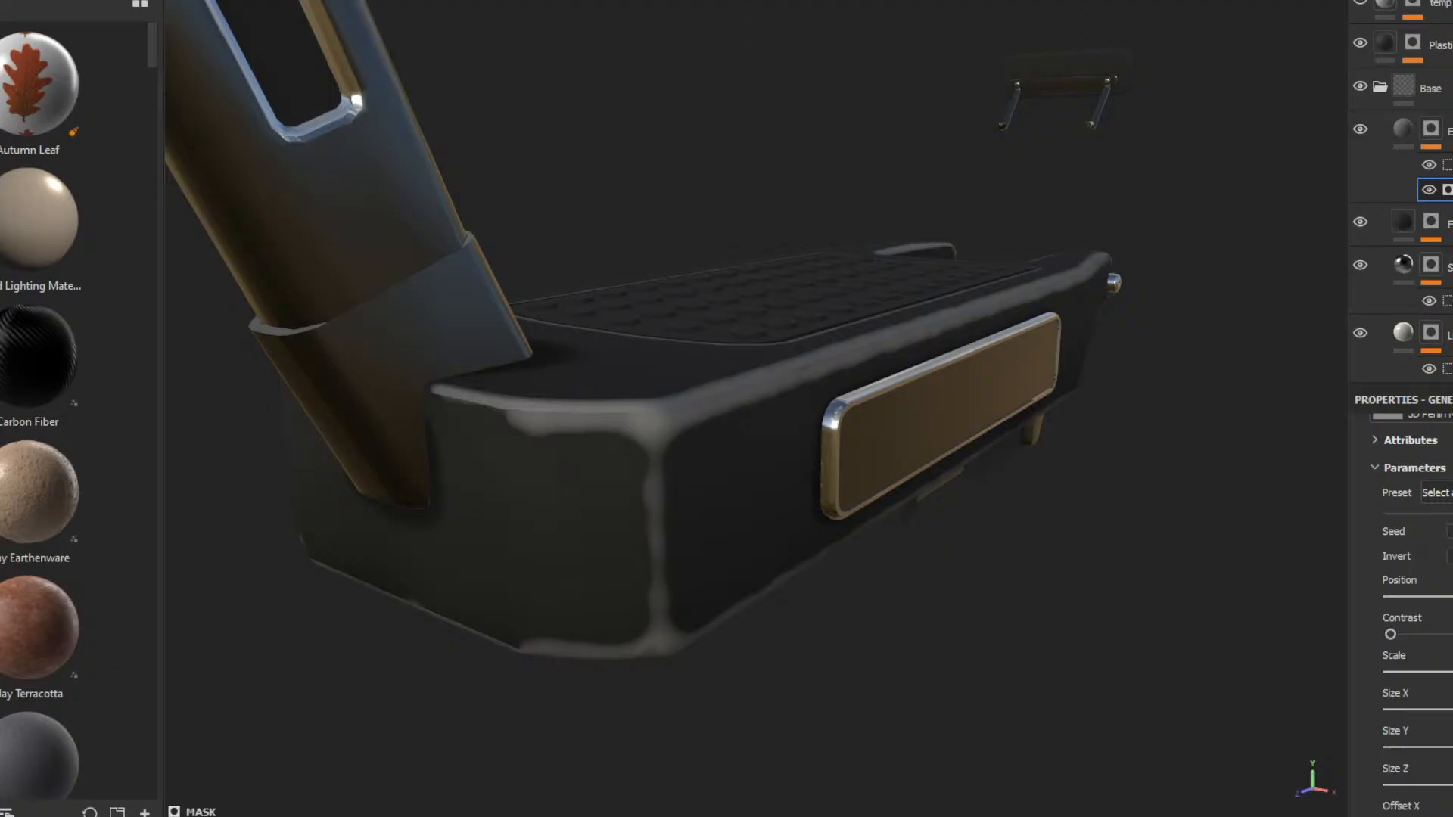
pyautogui.scroll(-5, 1396, 693)
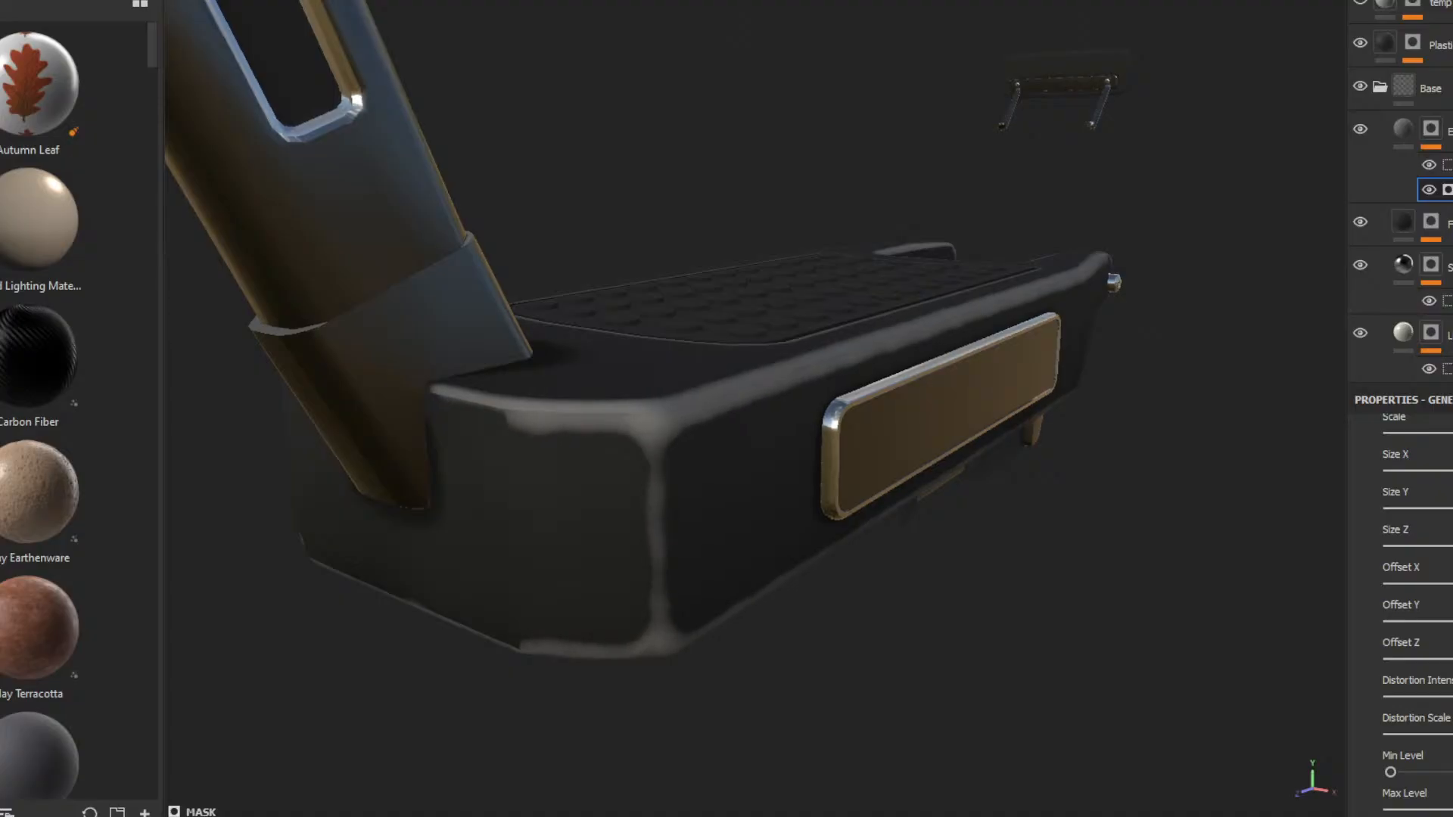
pyautogui.moveTo(1390, 772)
pyautogui.mouseDown()
pyautogui.moveTo(1430, 772)
pyautogui.moveTo(1362, 778)
pyautogui.mouseUp()
pyautogui.scroll(-5, 1400, 606)
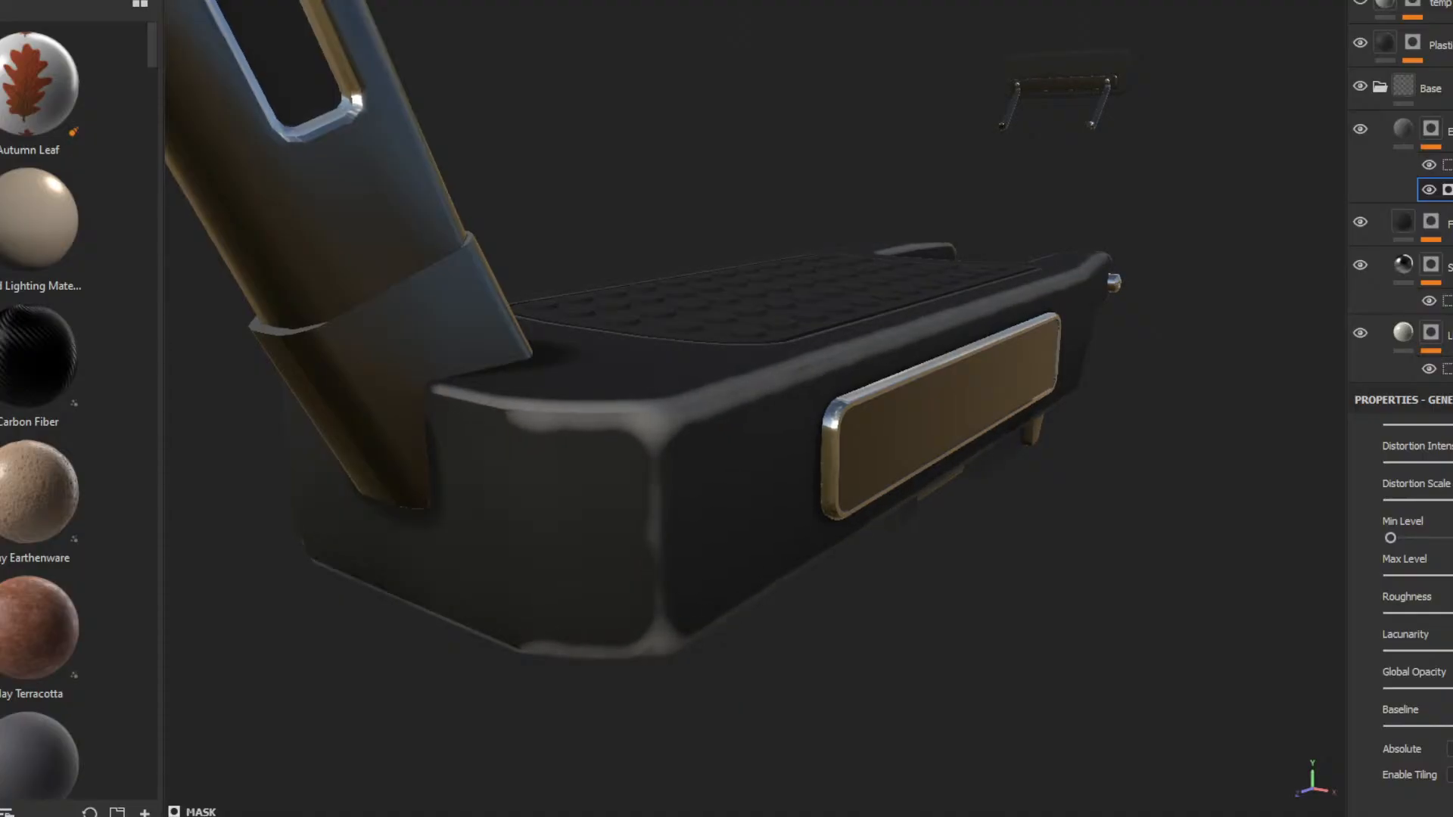
pyautogui.scroll(2, 1407, 605)
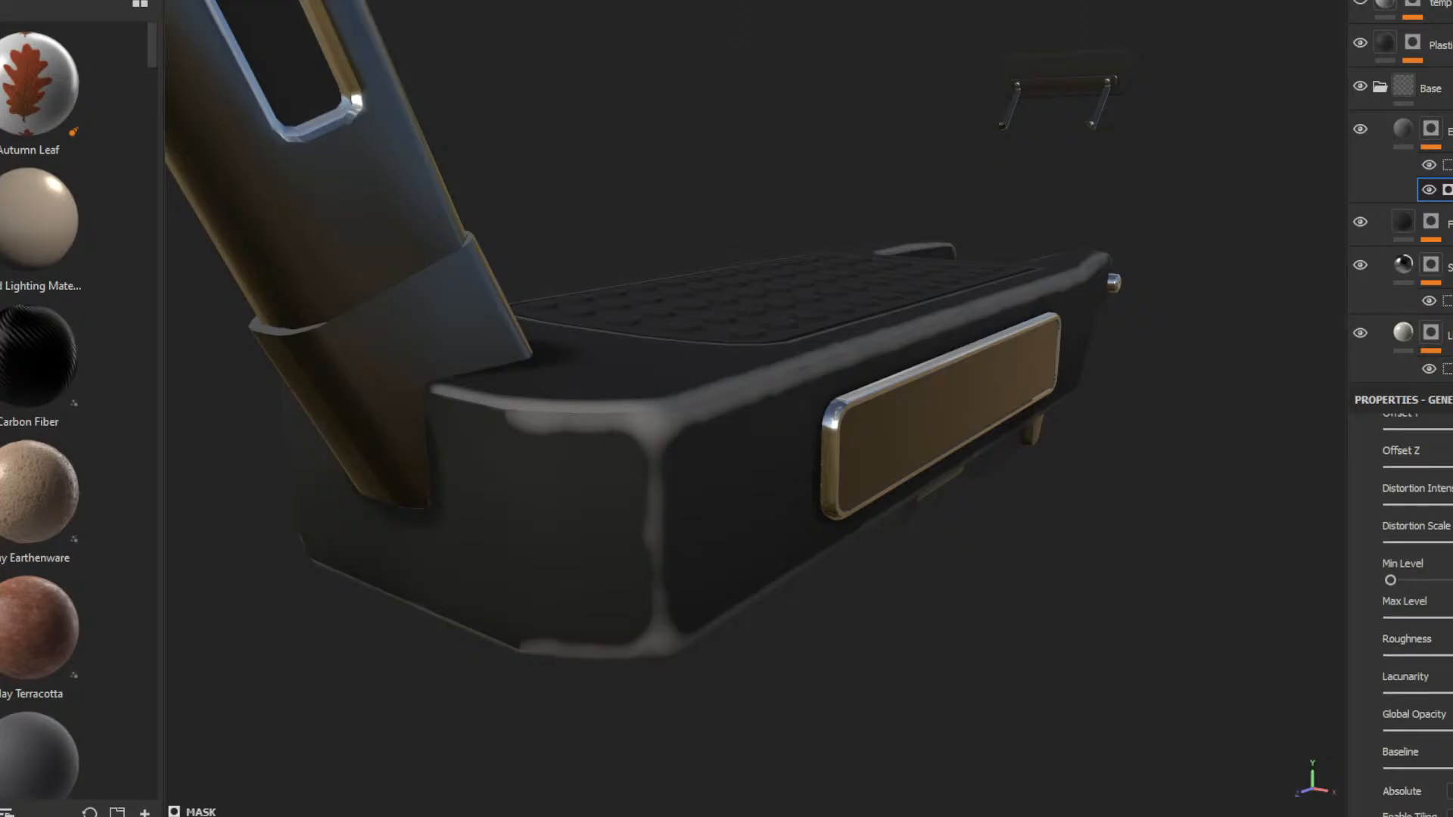
# - Adjust the generator texture's Brightness and raise the Perlin noise's Contrast
pyautogui.scroll(10, 1408, 605)
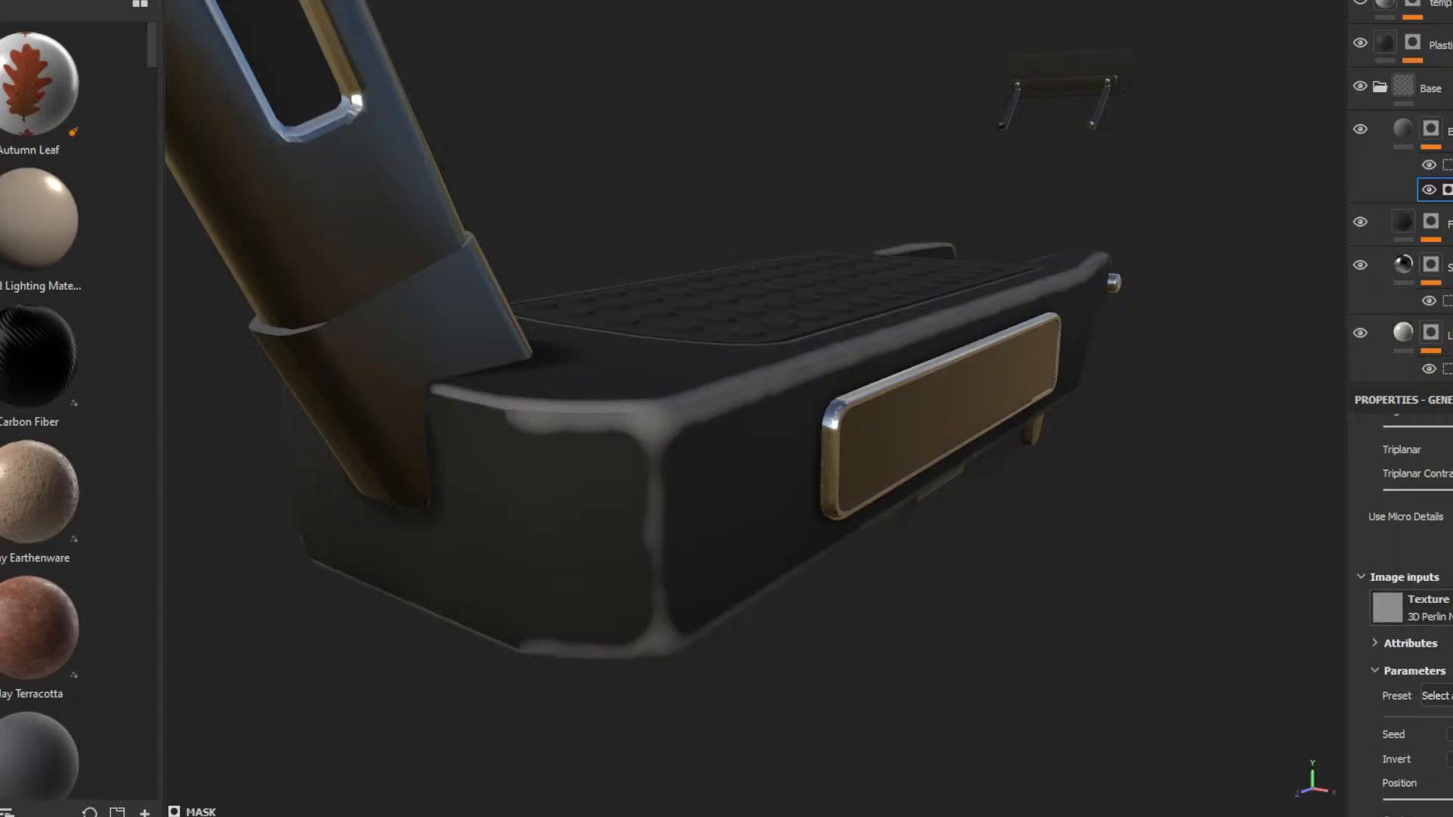
pyautogui.scroll(4, 1407, 606)
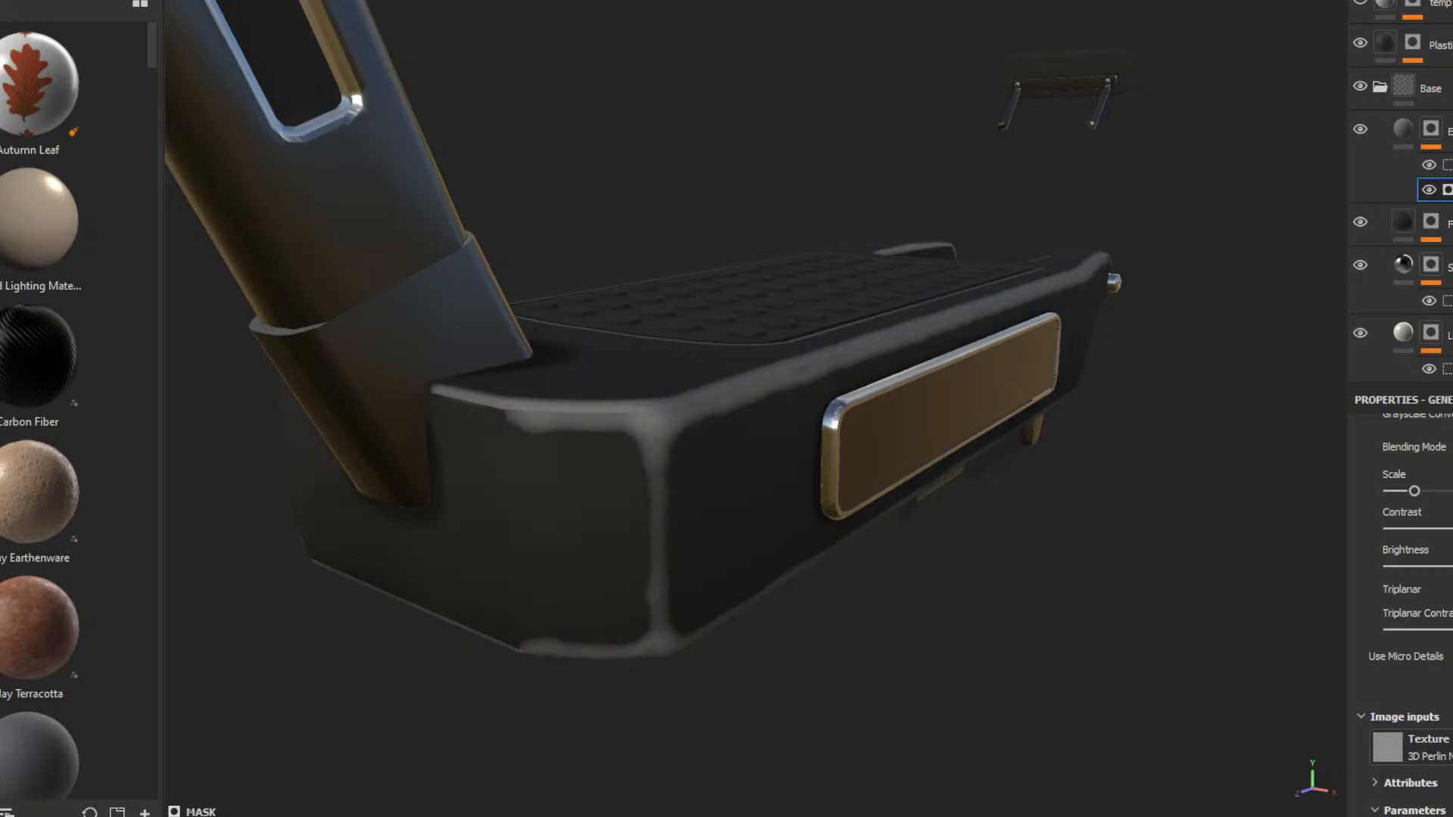
pyautogui.moveTo(1400, 566); pyautogui.dragTo(1452, 564)
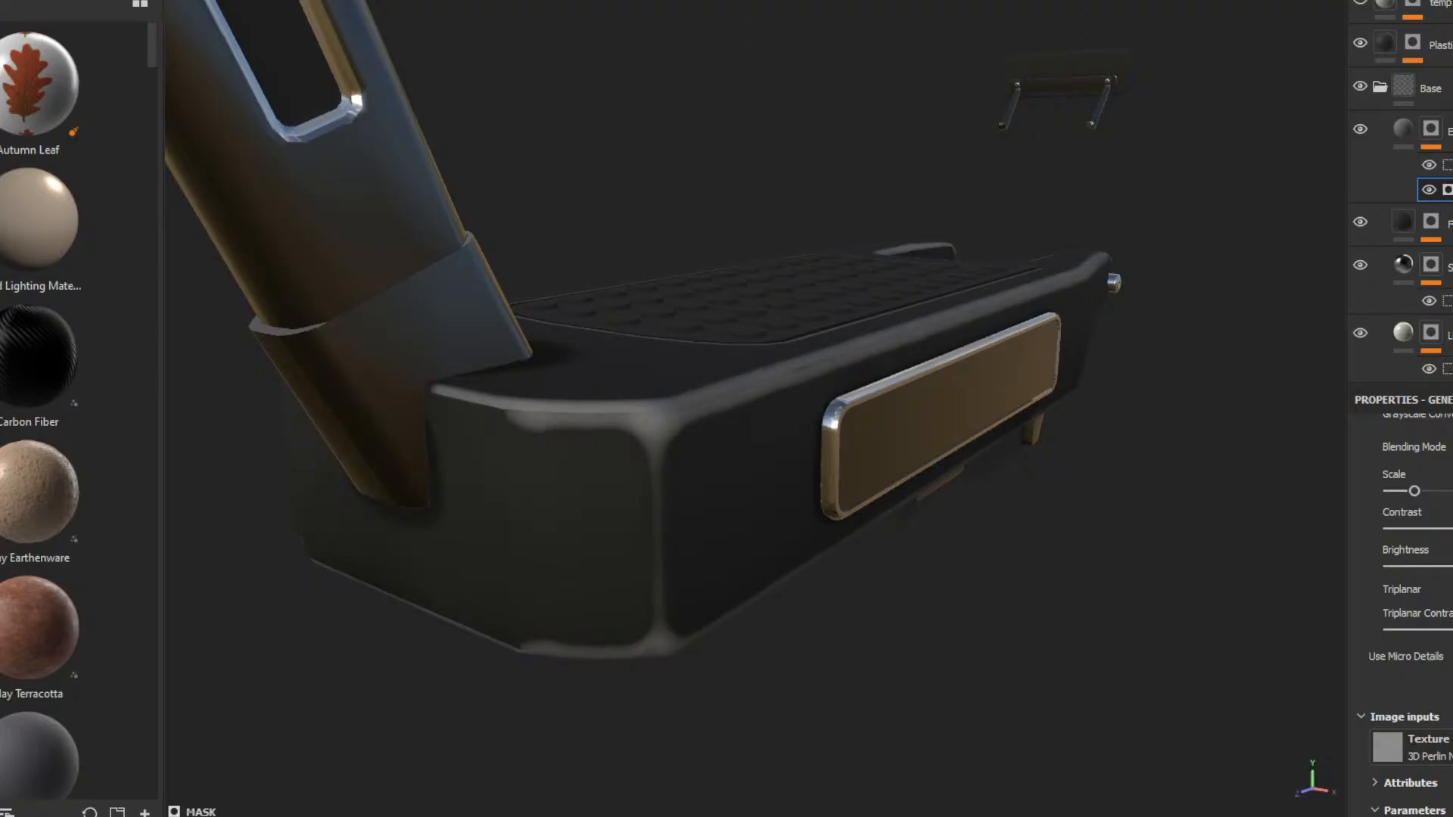
pyautogui.scroll(-2, 1400, 605)
pyautogui.scroll(-9, 1400, 606)
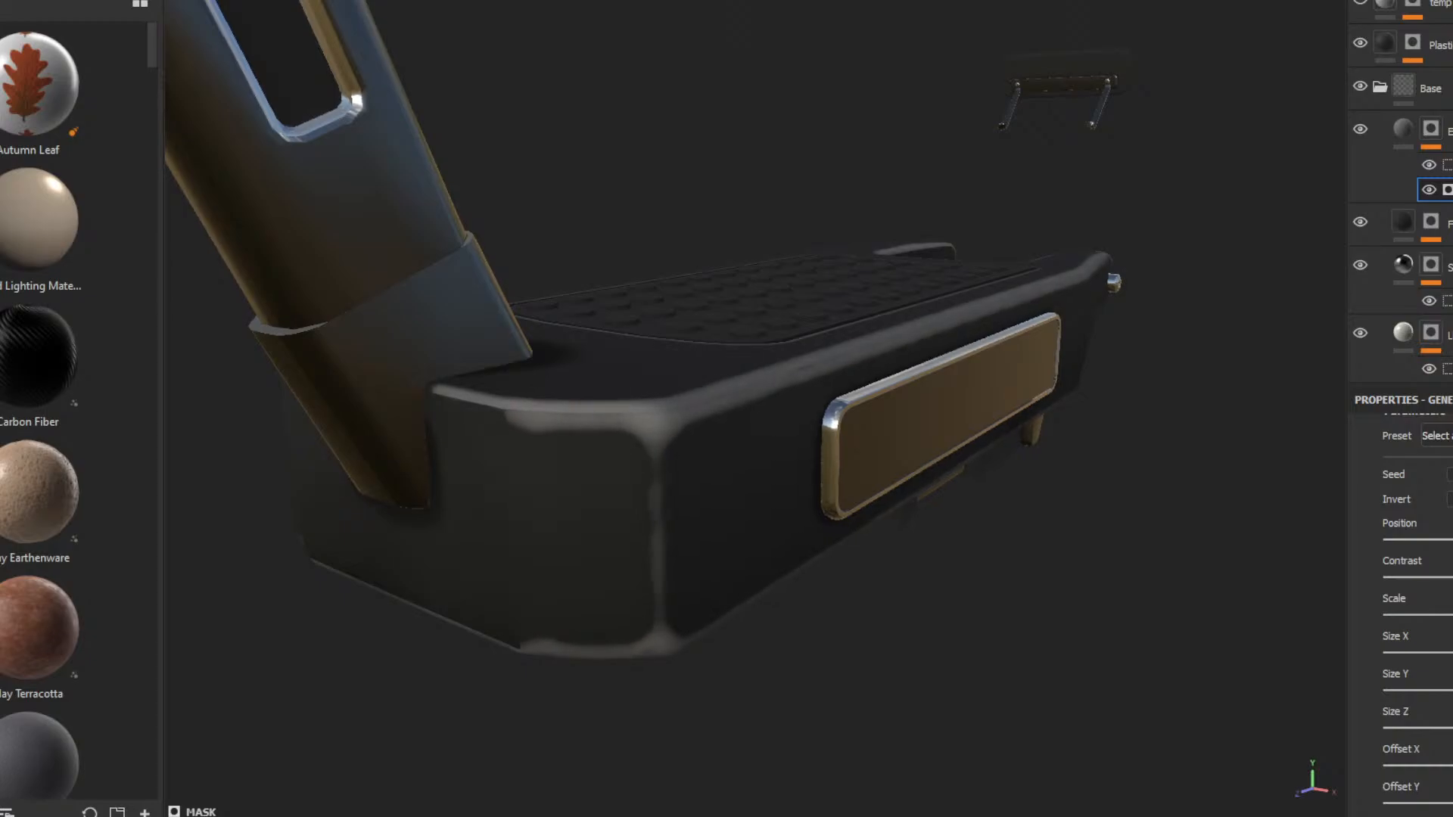
# - Raise the generator texture's Scale and readjust its Brightness for a finer break-up along the deck edges
pyautogui.scroll(8, 1400, 605)
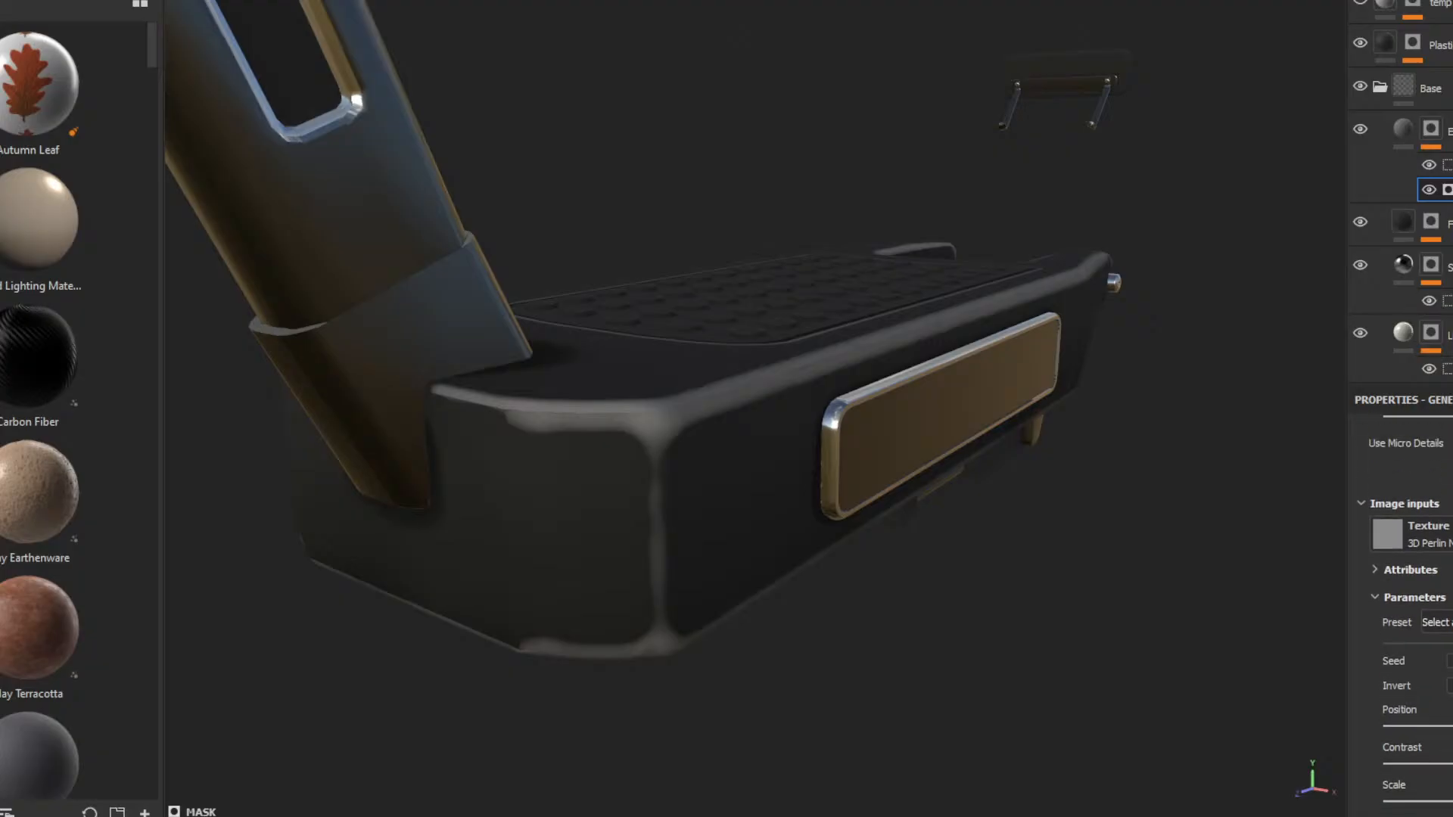
pyautogui.scroll(2, 1400, 605)
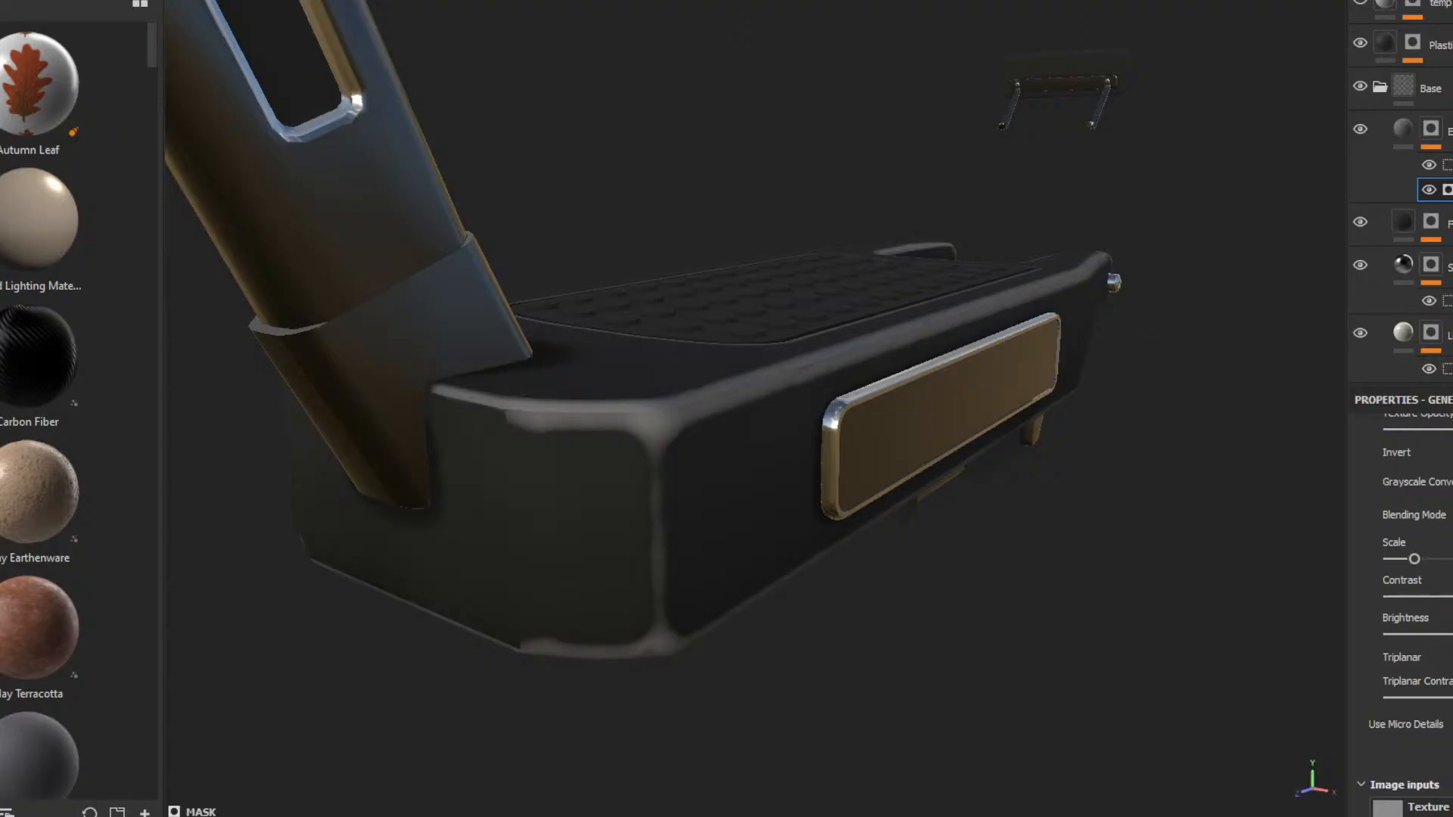
pyautogui.moveTo(1414, 558); pyautogui.dragTo(1451, 558)
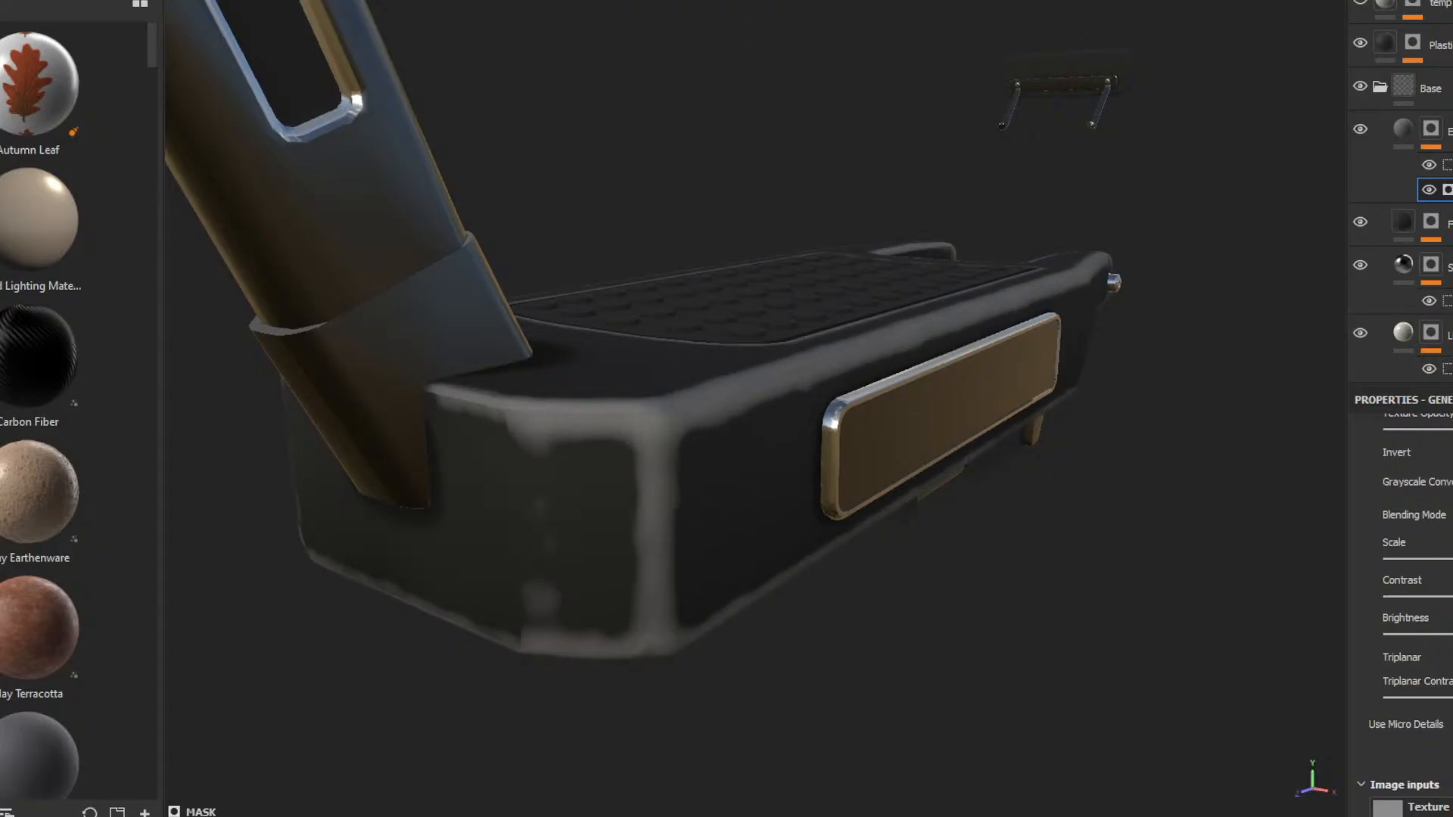
pyautogui.moveTo(1452, 559)
pyautogui.mouseDown()
pyautogui.moveTo(1383, 561)
pyautogui.moveTo(1450, 569)
pyautogui.mouseUp()
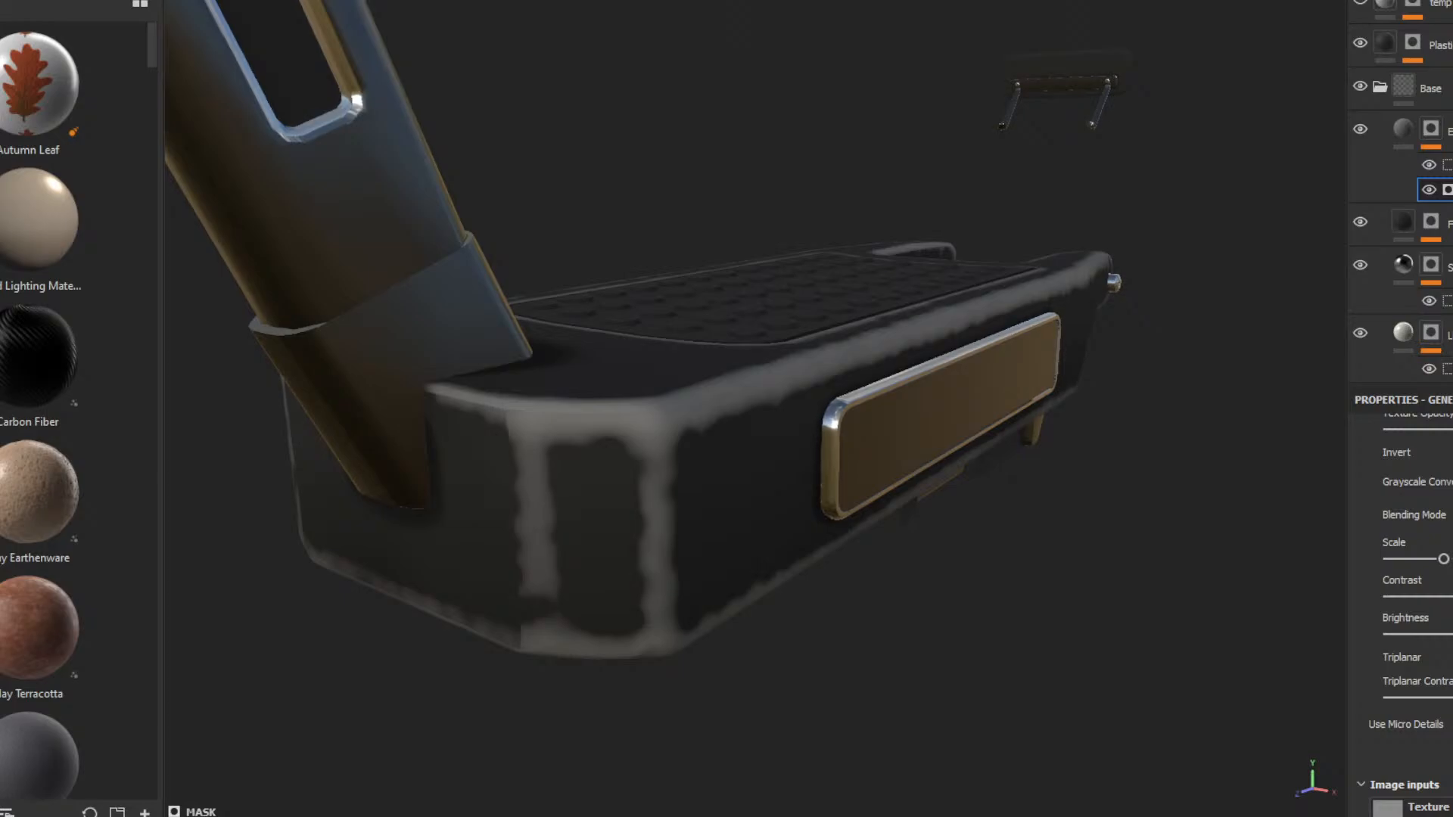
pyautogui.moveTo(1451, 632)
pyautogui.mouseDown()
pyautogui.moveTo(1375, 624)
pyautogui.moveTo(1452, 630)
pyautogui.mouseUp()
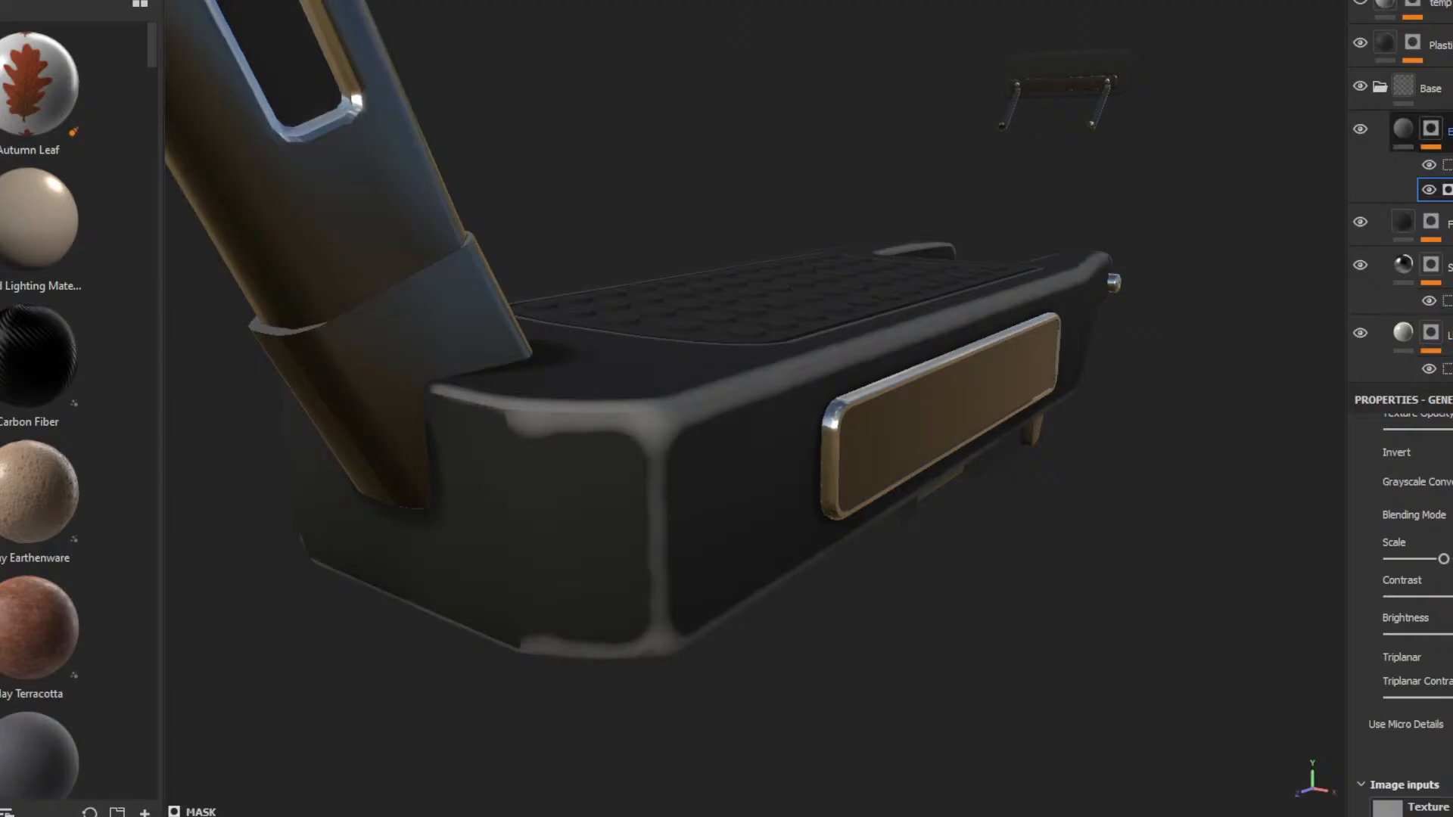
# - Add a second generator above the curvature generator in the edge-highlight mask and set it to Dirt
pyautogui.click(1449, 45)
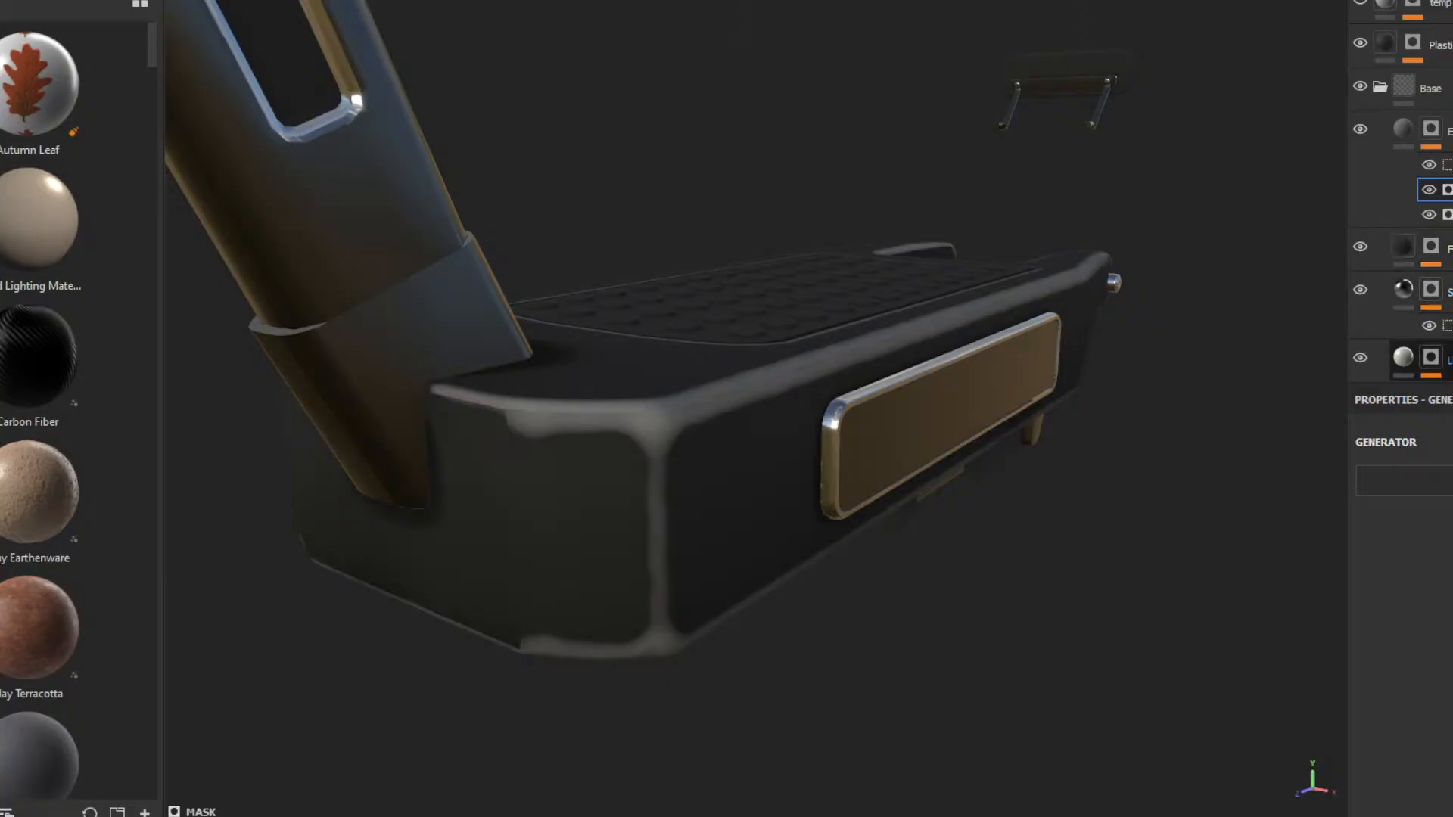
pyautogui.click(1404, 482)
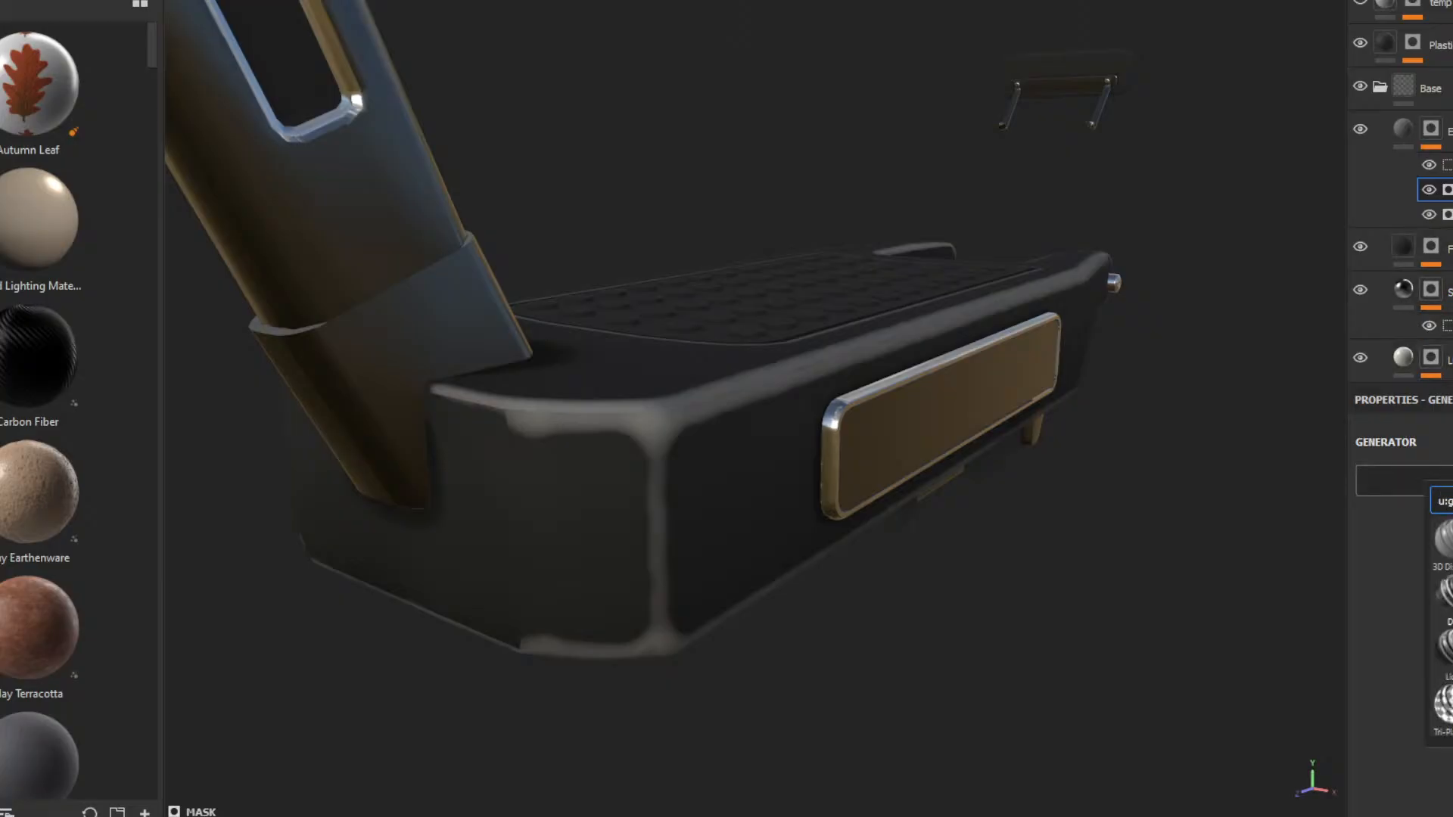
pyautogui.click(1448, 593)
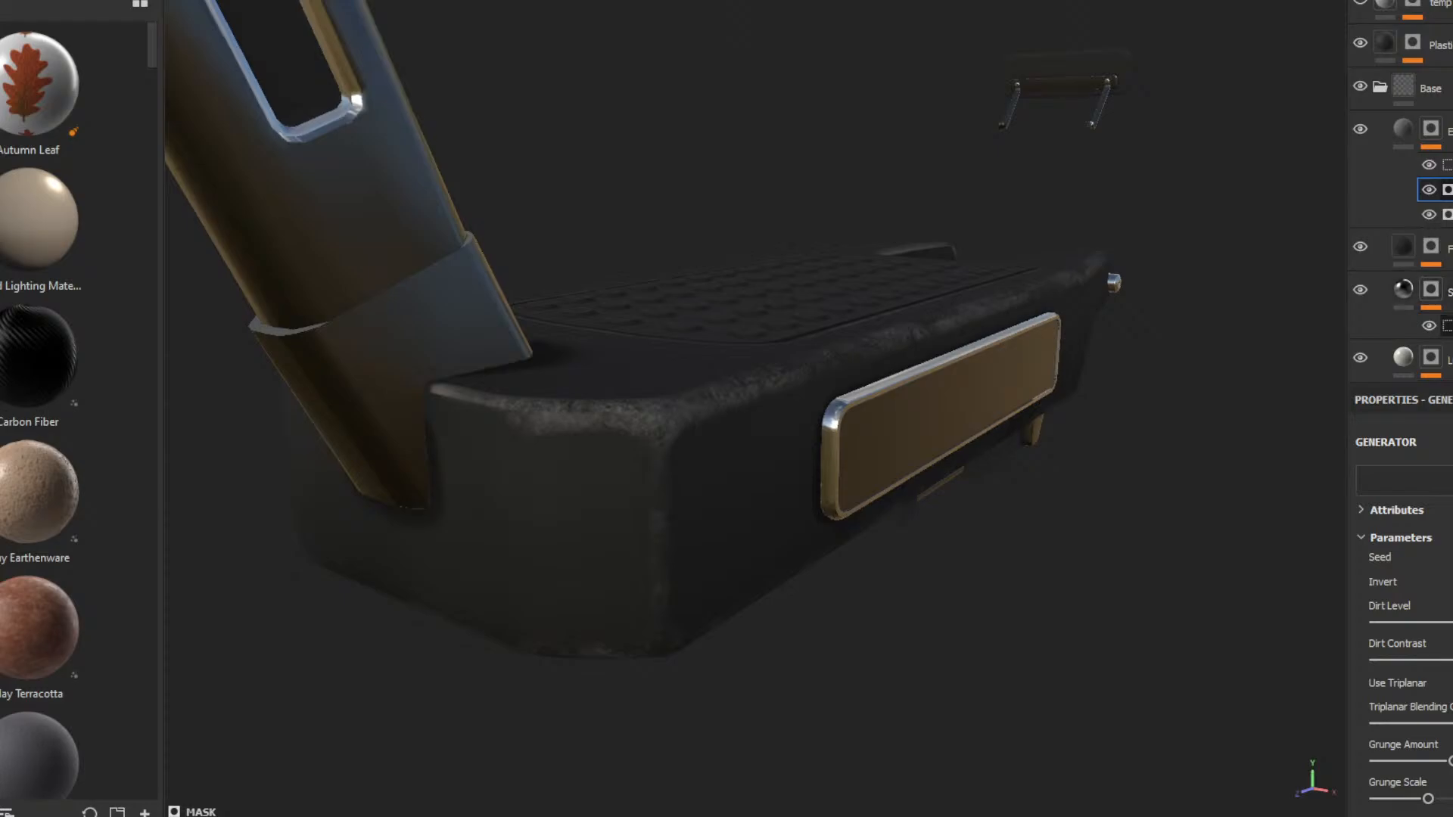
# - Lower the Dirt generator's Grunge Scale, Grunge Amount and Edges Masking to coarsen the edge break-up
pyautogui.scroll(-5, 1407, 605)
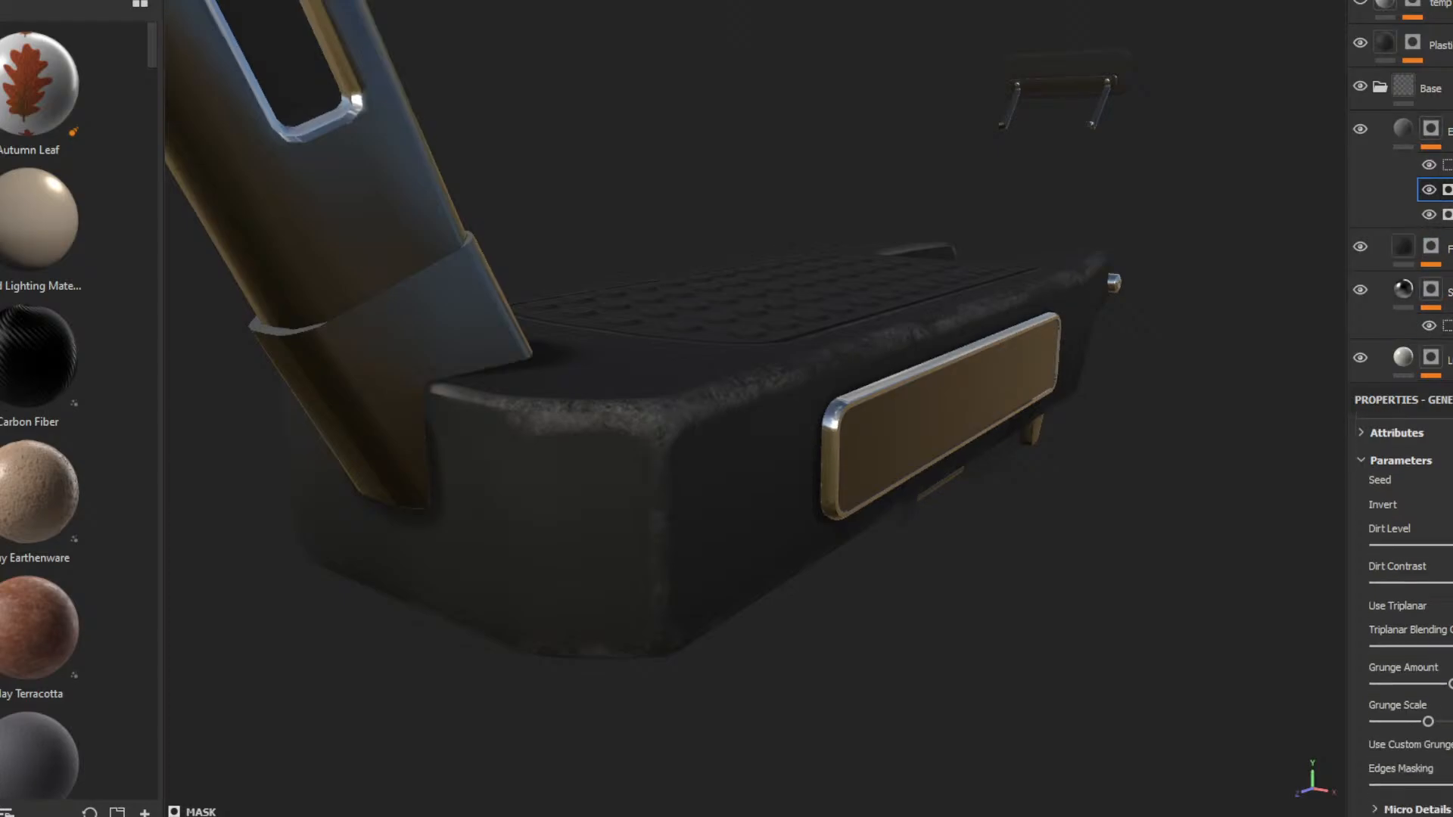
pyautogui.scroll(5, 1400, 606)
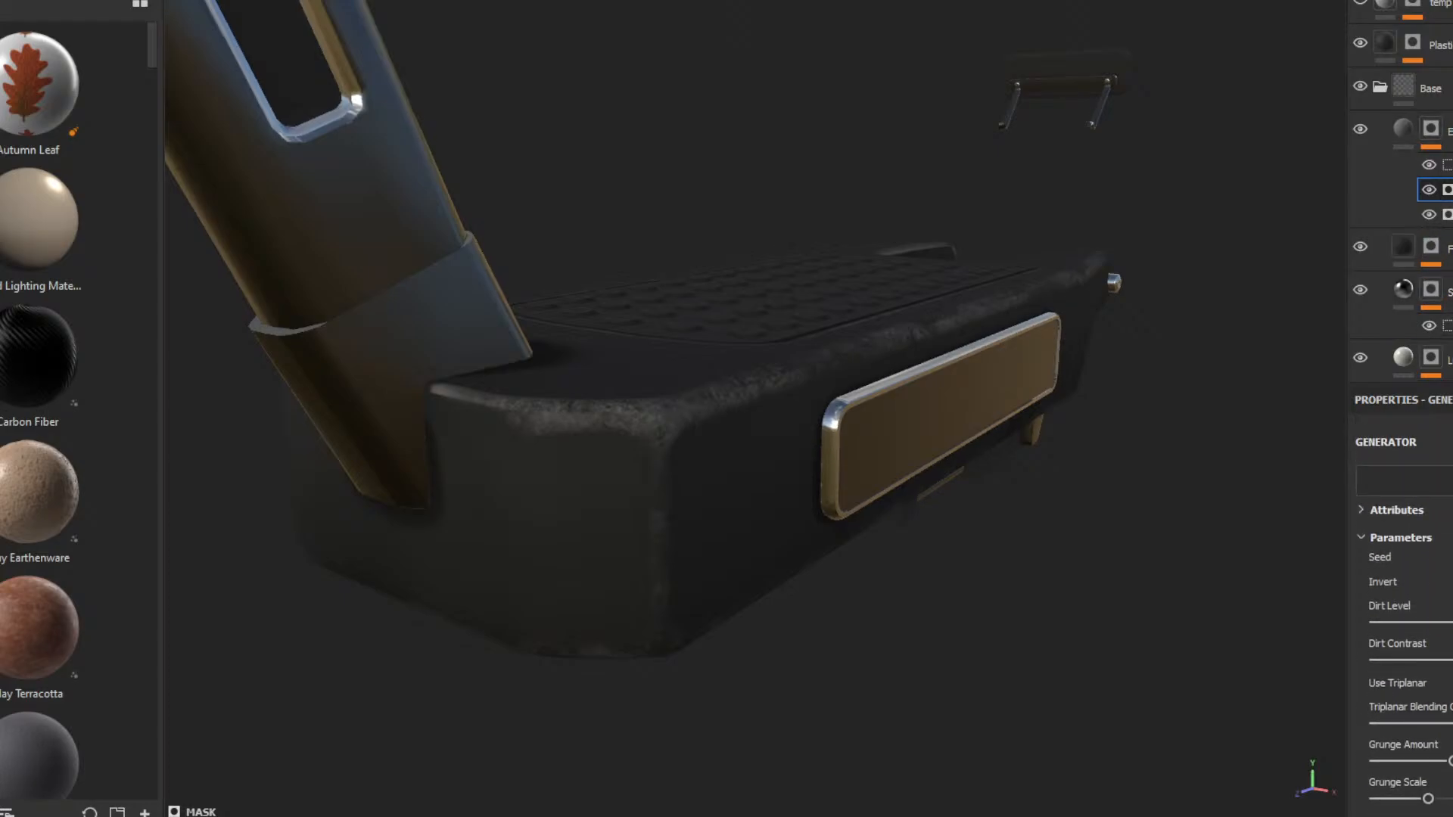
pyautogui.scroll(-5, 1408, 606)
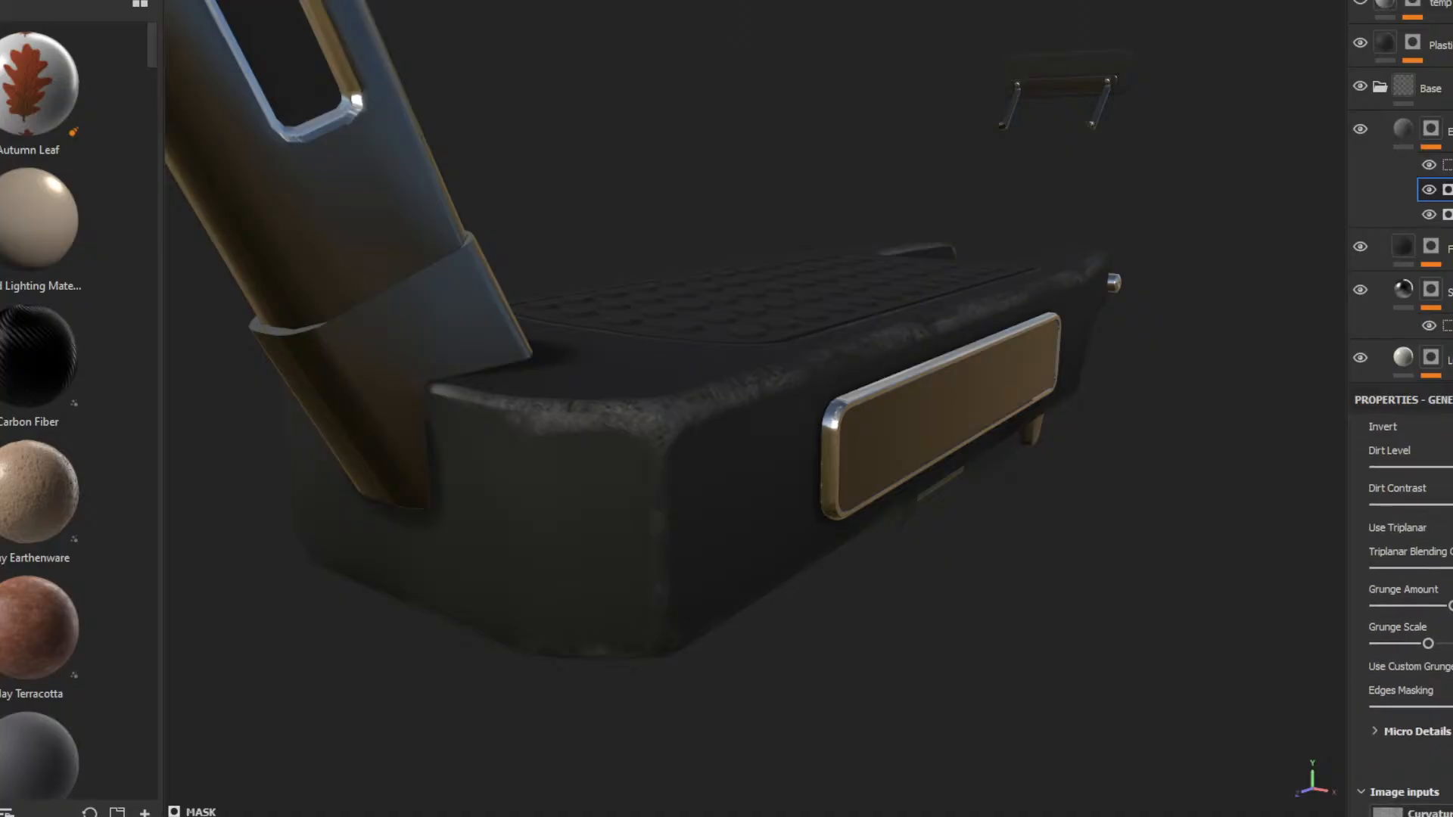
pyautogui.scroll(-1, 1407, 605)
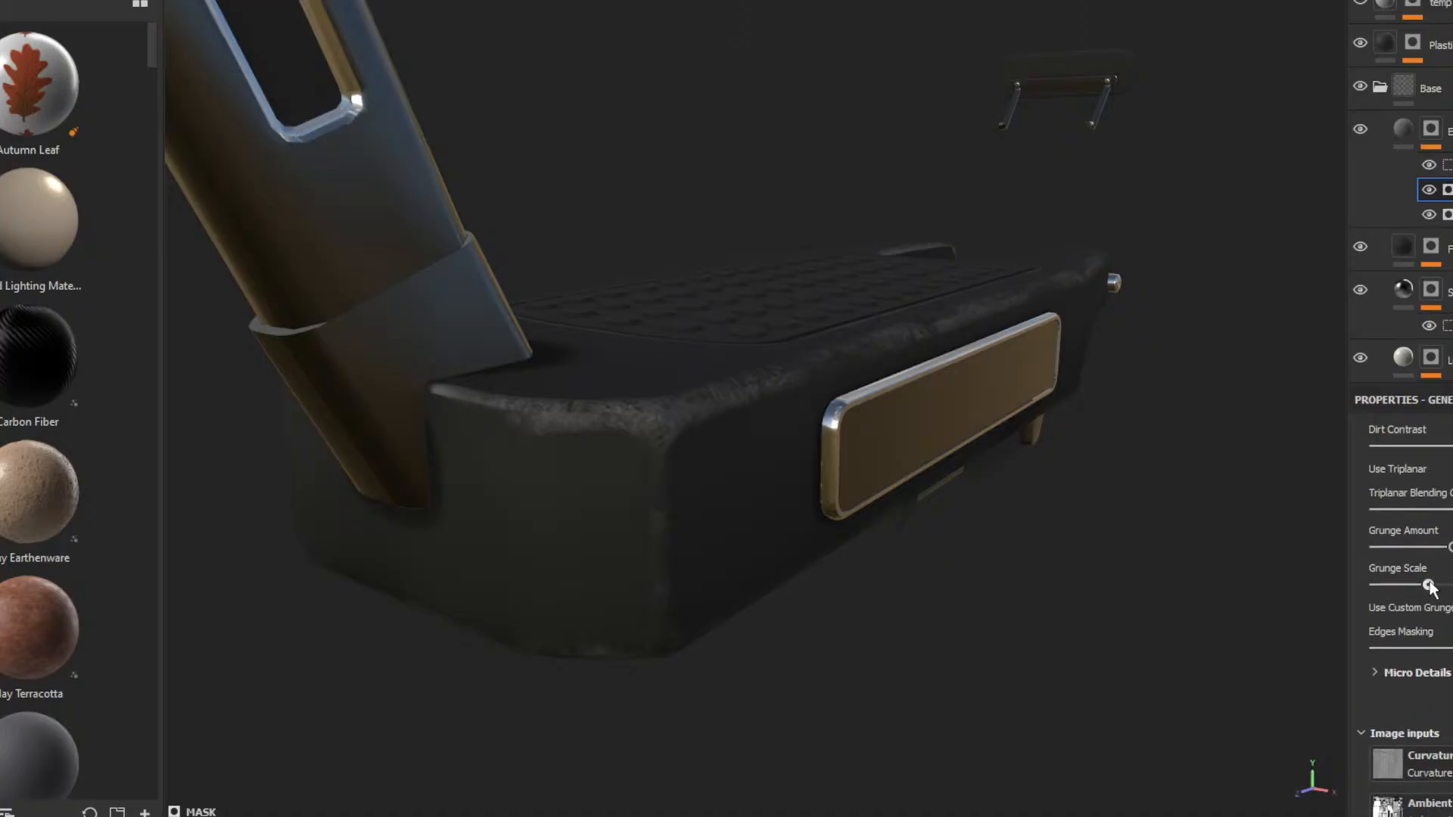
pyautogui.moveTo(1428, 584); pyautogui.dragTo(1440, 546)
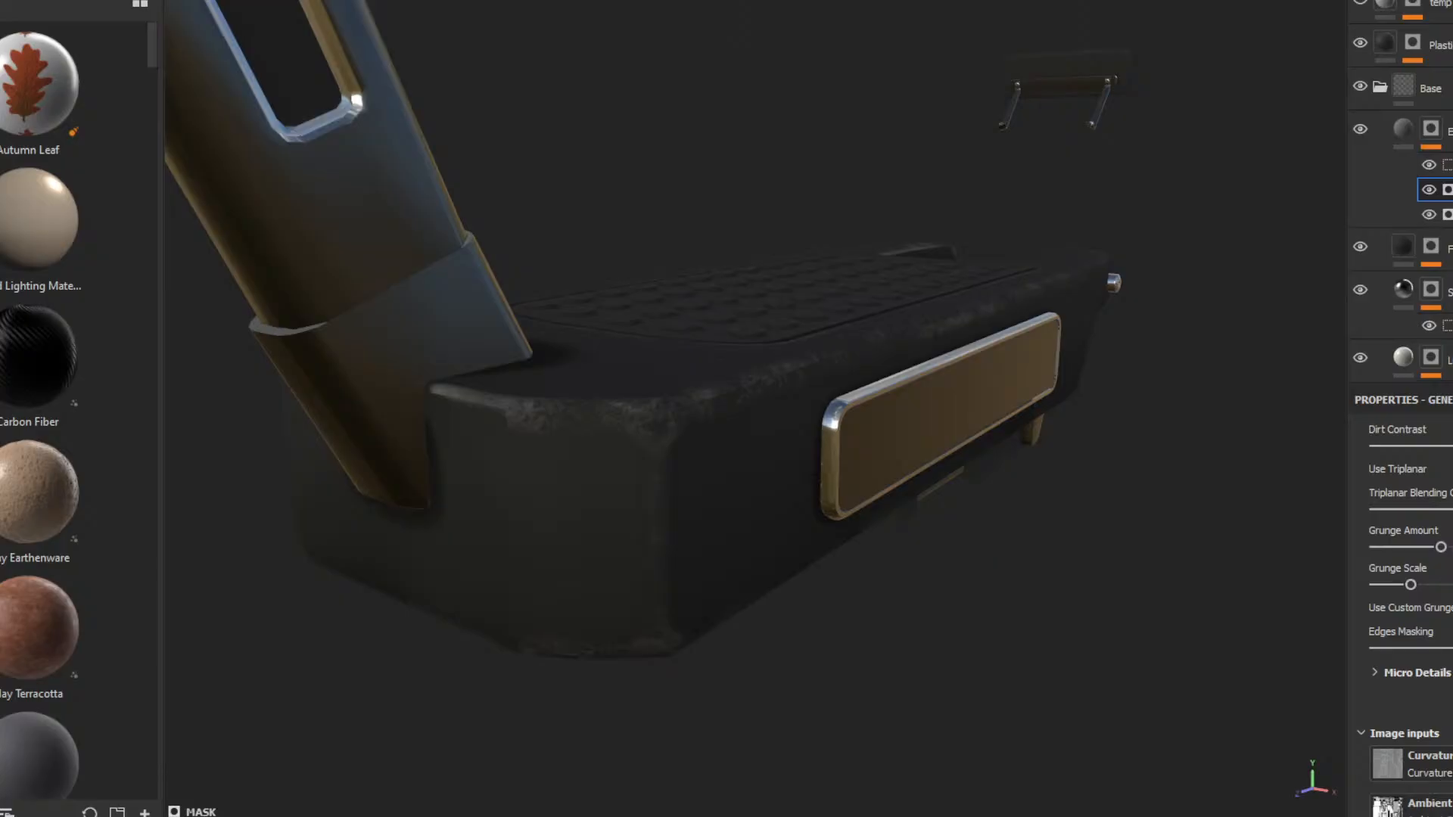
pyautogui.moveTo(1411, 584)
pyautogui.mouseDown()
pyautogui.moveTo(1375, 584)
pyautogui.moveTo(1452, 577)
pyautogui.moveTo(1360, 583)
pyautogui.moveTo(1446, 584)
pyautogui.moveTo(1394, 584)
pyautogui.mouseUp()
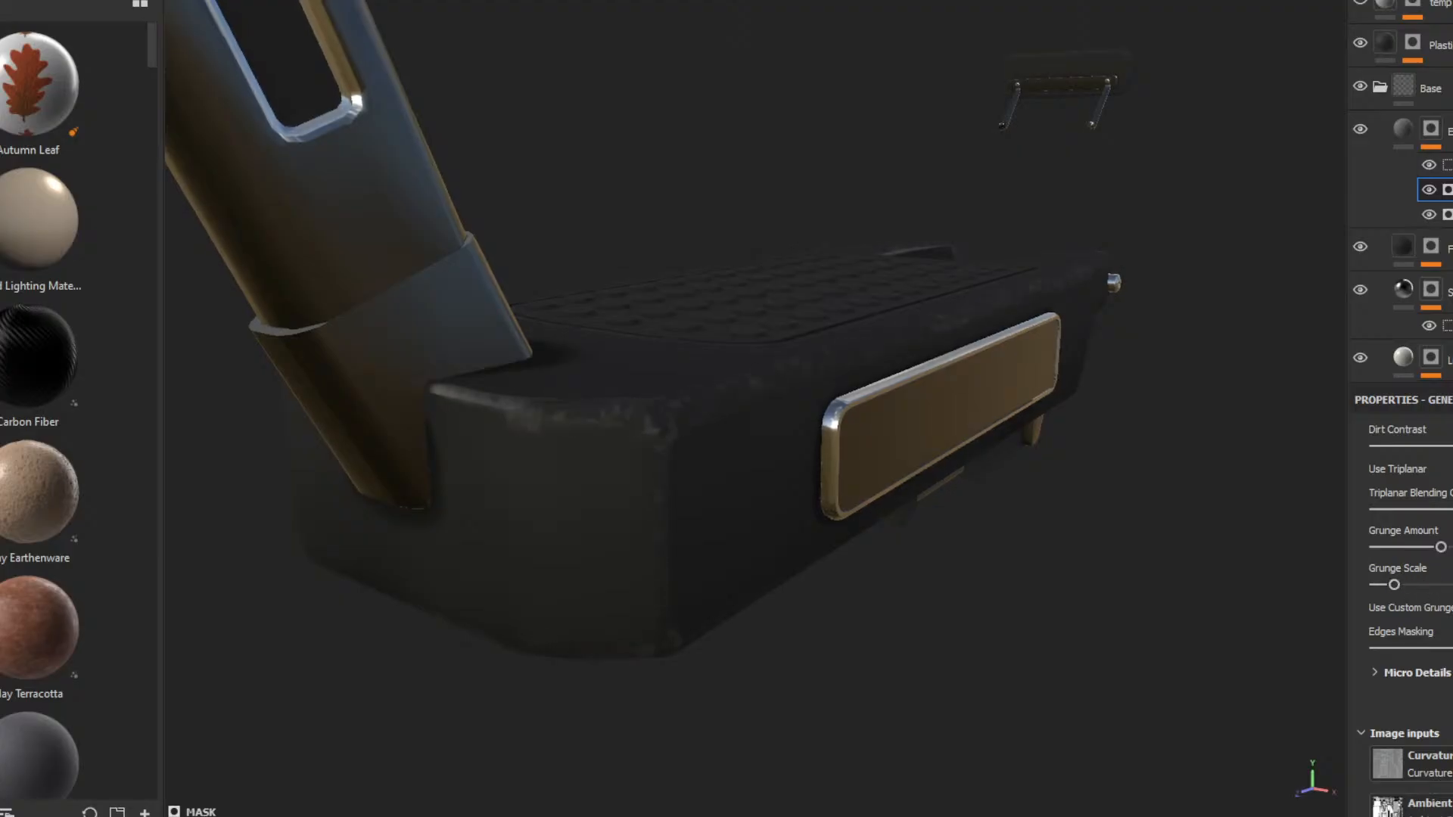
pyautogui.moveTo(1452, 648)
pyautogui.mouseDown()
pyautogui.moveTo(1383, 642)
pyautogui.moveTo(1440, 647)
pyautogui.mouseUp()
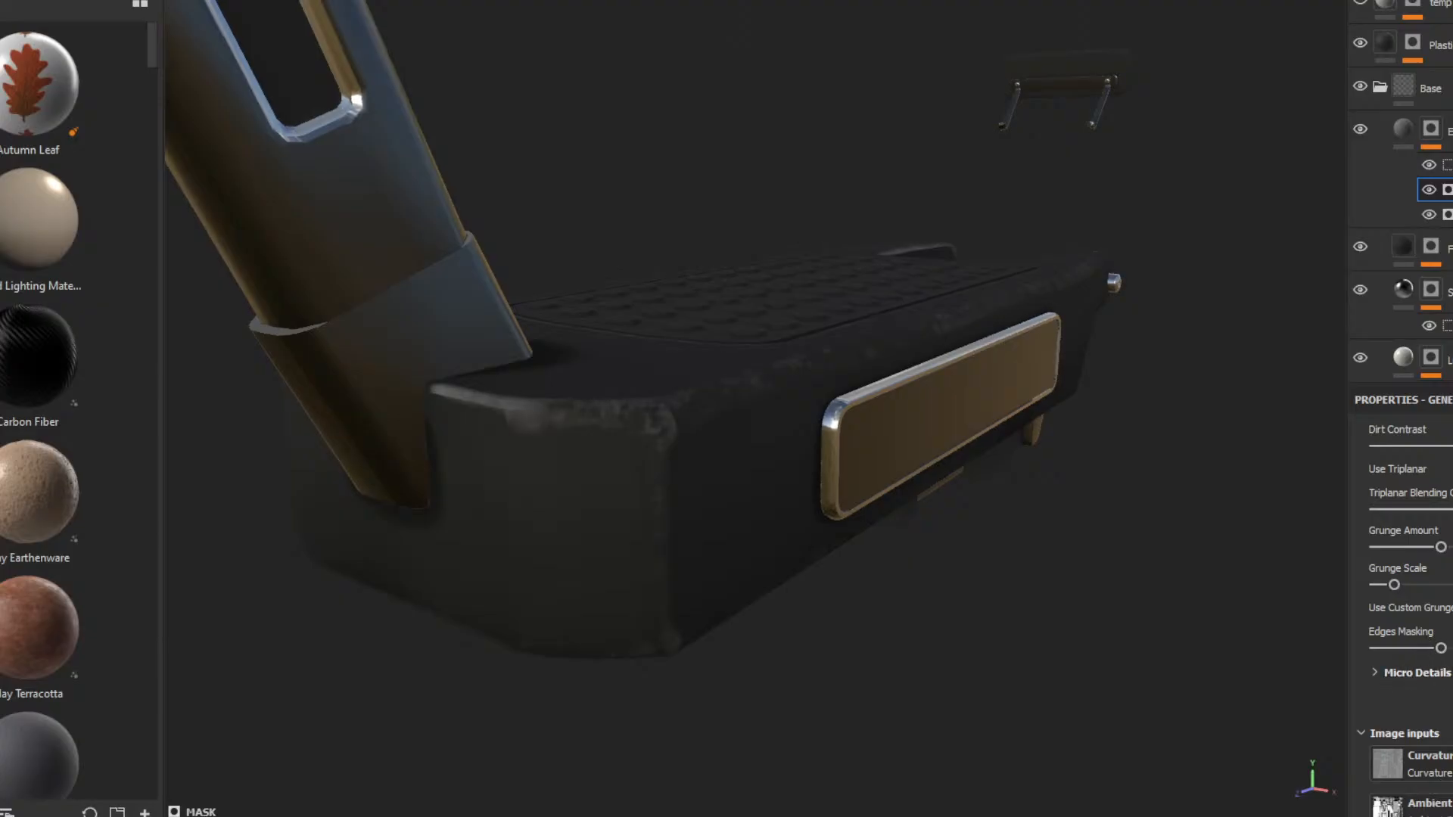
pyautogui.scroll(-3, 1406, 592)
pyautogui.click(1417, 570)
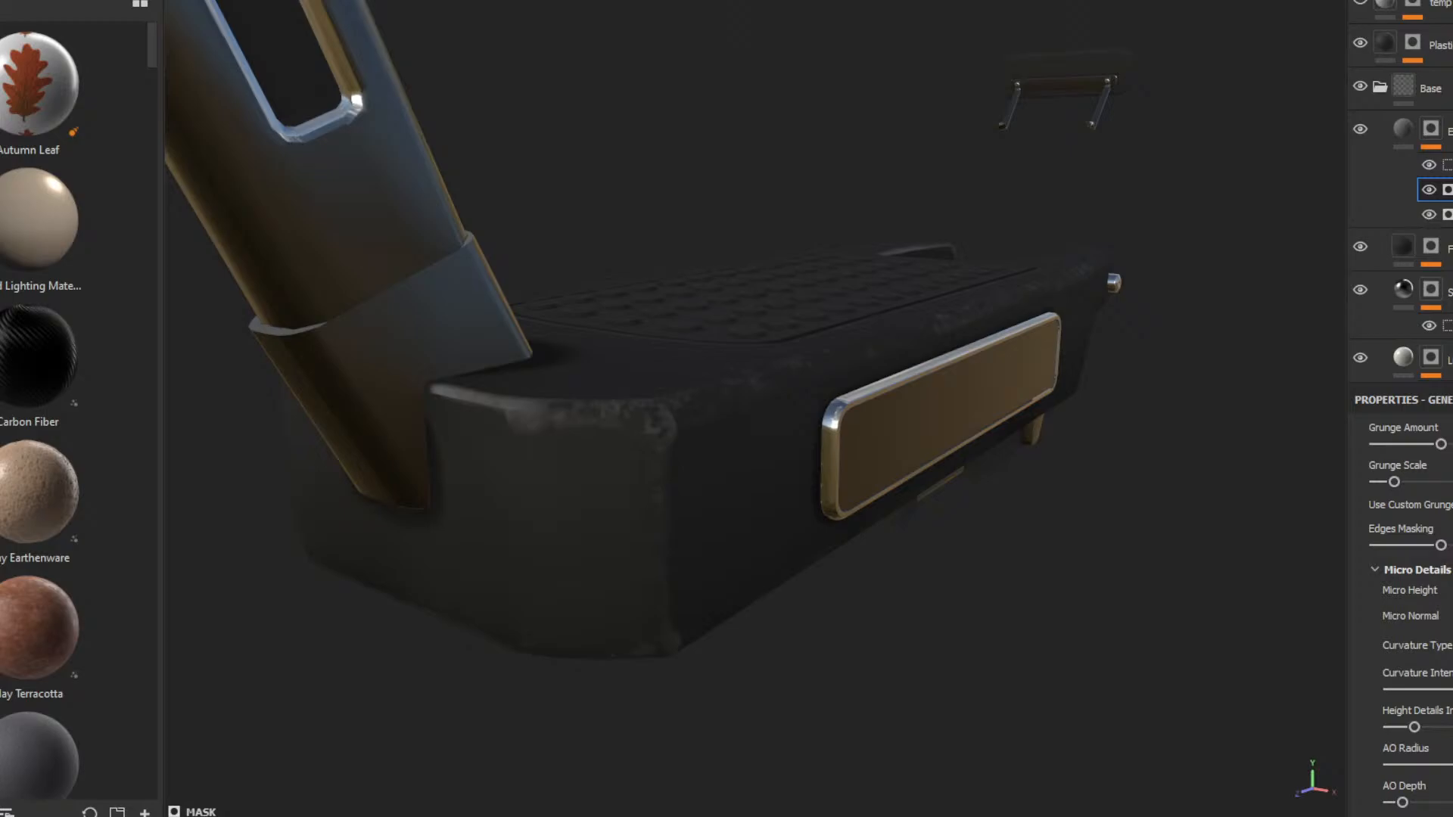
pyautogui.scroll(-2, 1406, 591)
pyautogui.scroll(-1, 1406, 591)
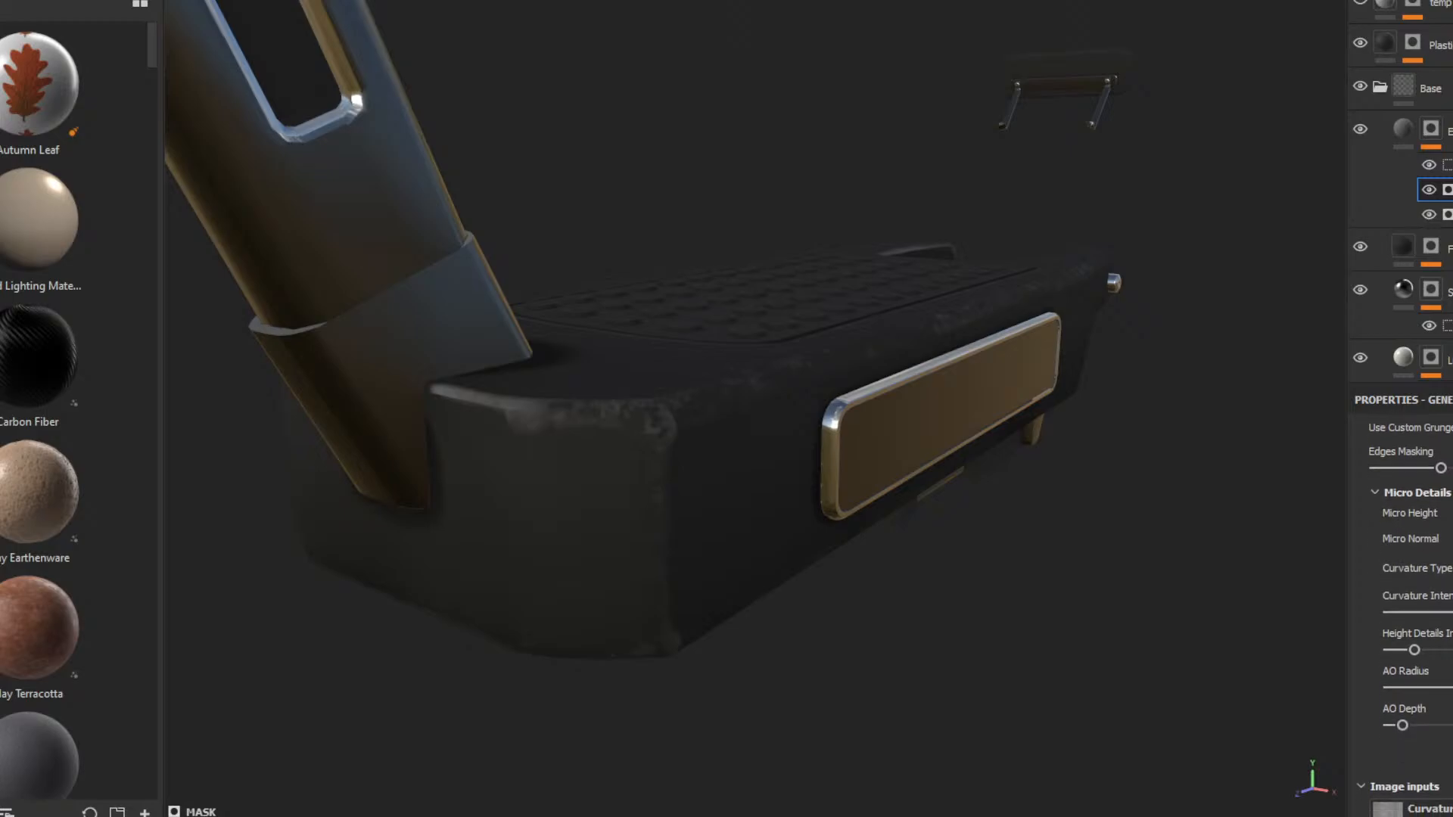
pyautogui.scroll(3, 1406, 590)
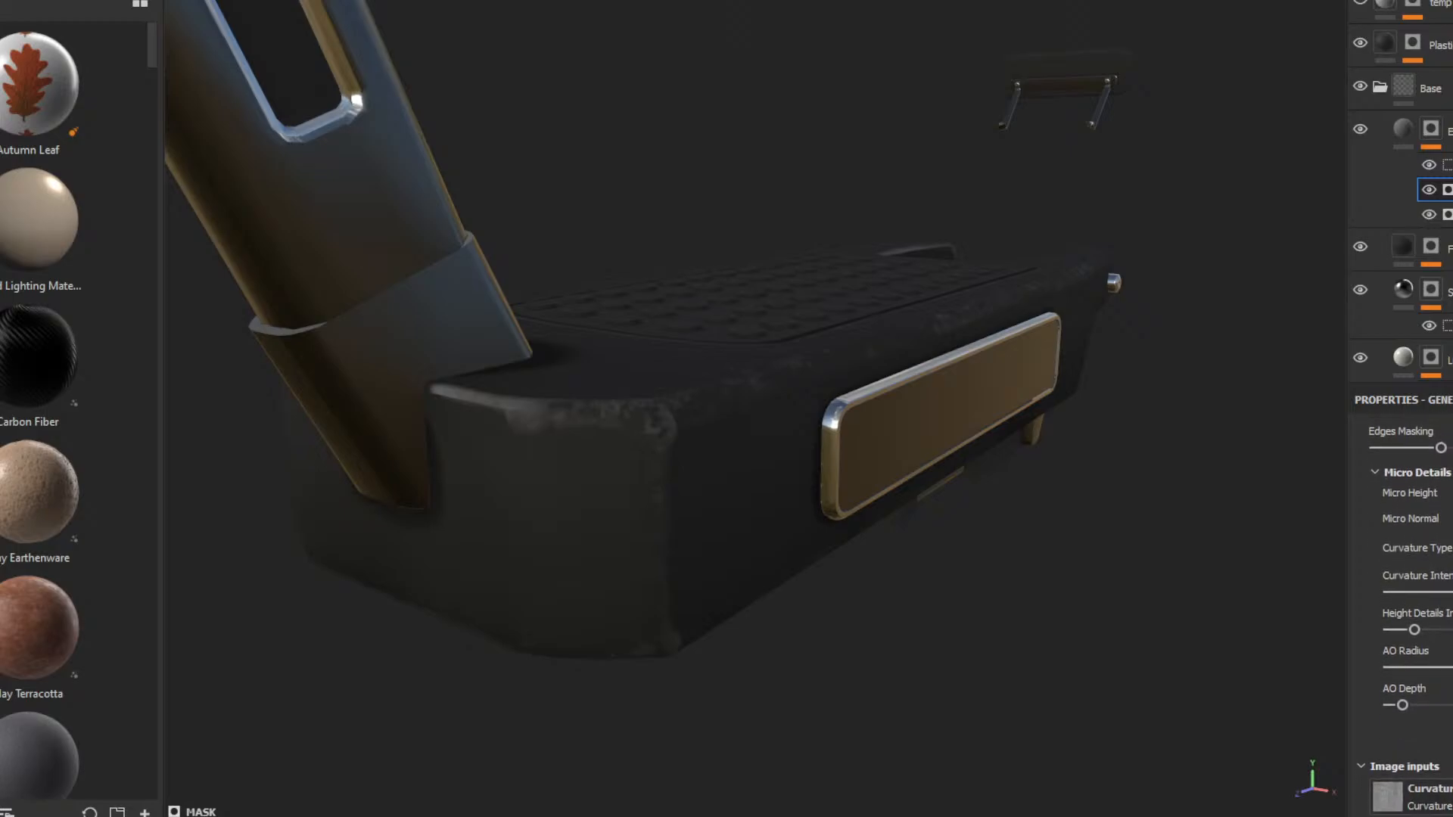
pyautogui.click(1379, 588)
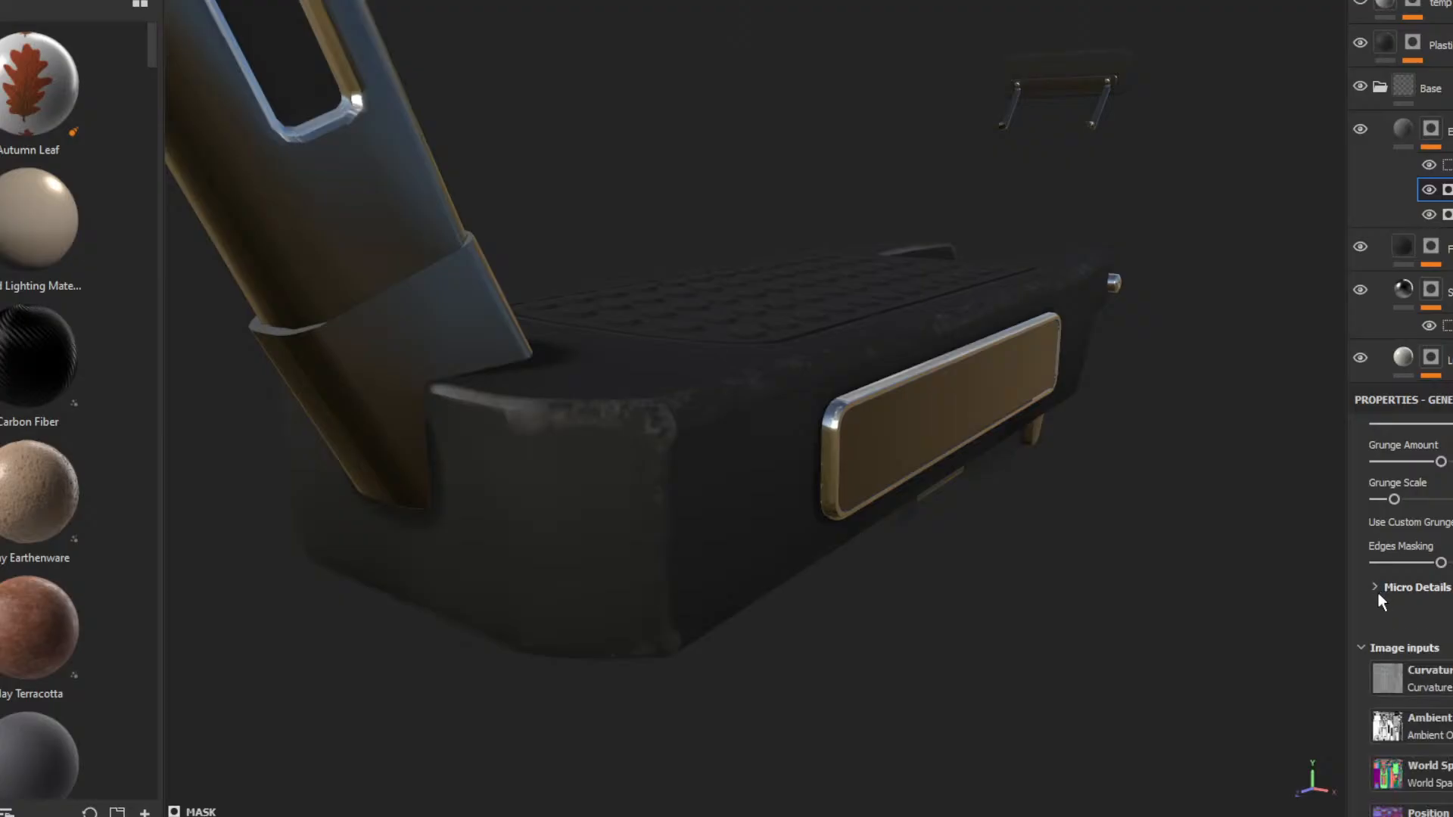
# - Readjust the Dirt generator's Grunge Amount, trying higher settings and settling on a lower one
pyautogui.scroll(5, 1406, 590)
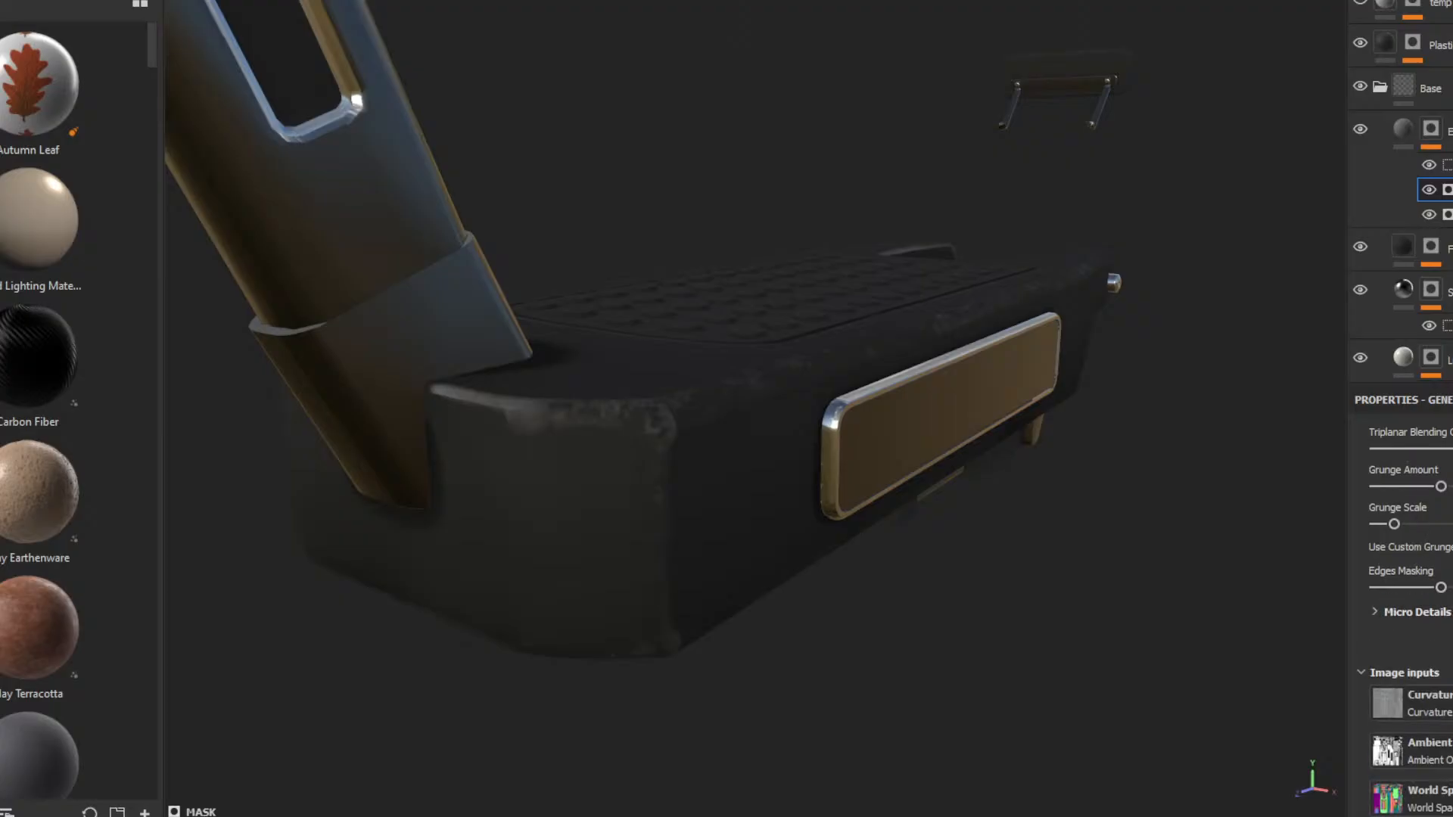
pyautogui.moveTo(1440, 625)
pyautogui.mouseDown()
pyautogui.moveTo(1415, 625)
pyautogui.moveTo(1445, 625)
pyautogui.mouseUp()
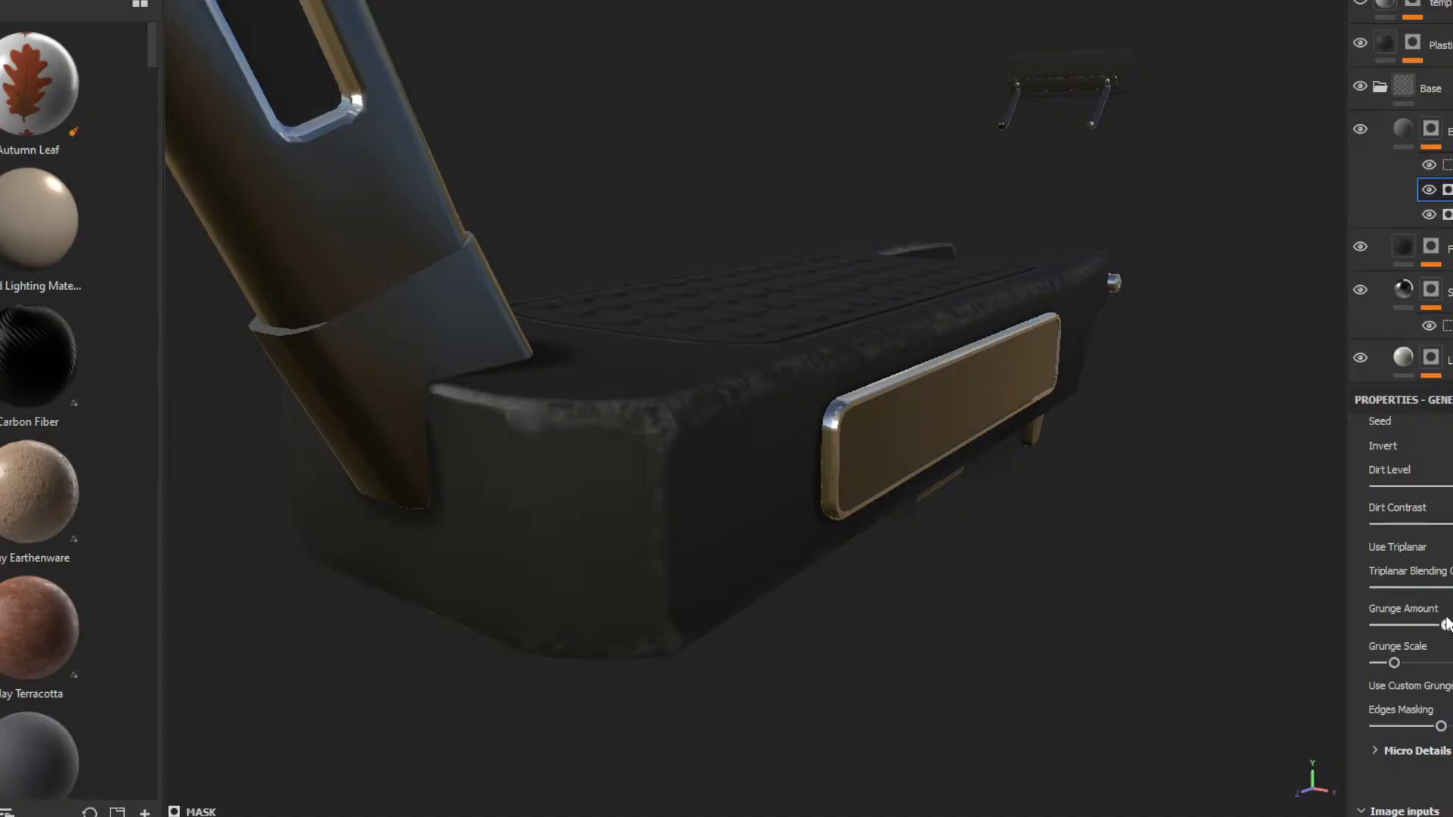
pyautogui.moveTo(1394, 663)
pyautogui.mouseDown()
pyautogui.moveTo(1420, 662)
pyautogui.moveTo(1394, 662)
pyautogui.mouseUp()
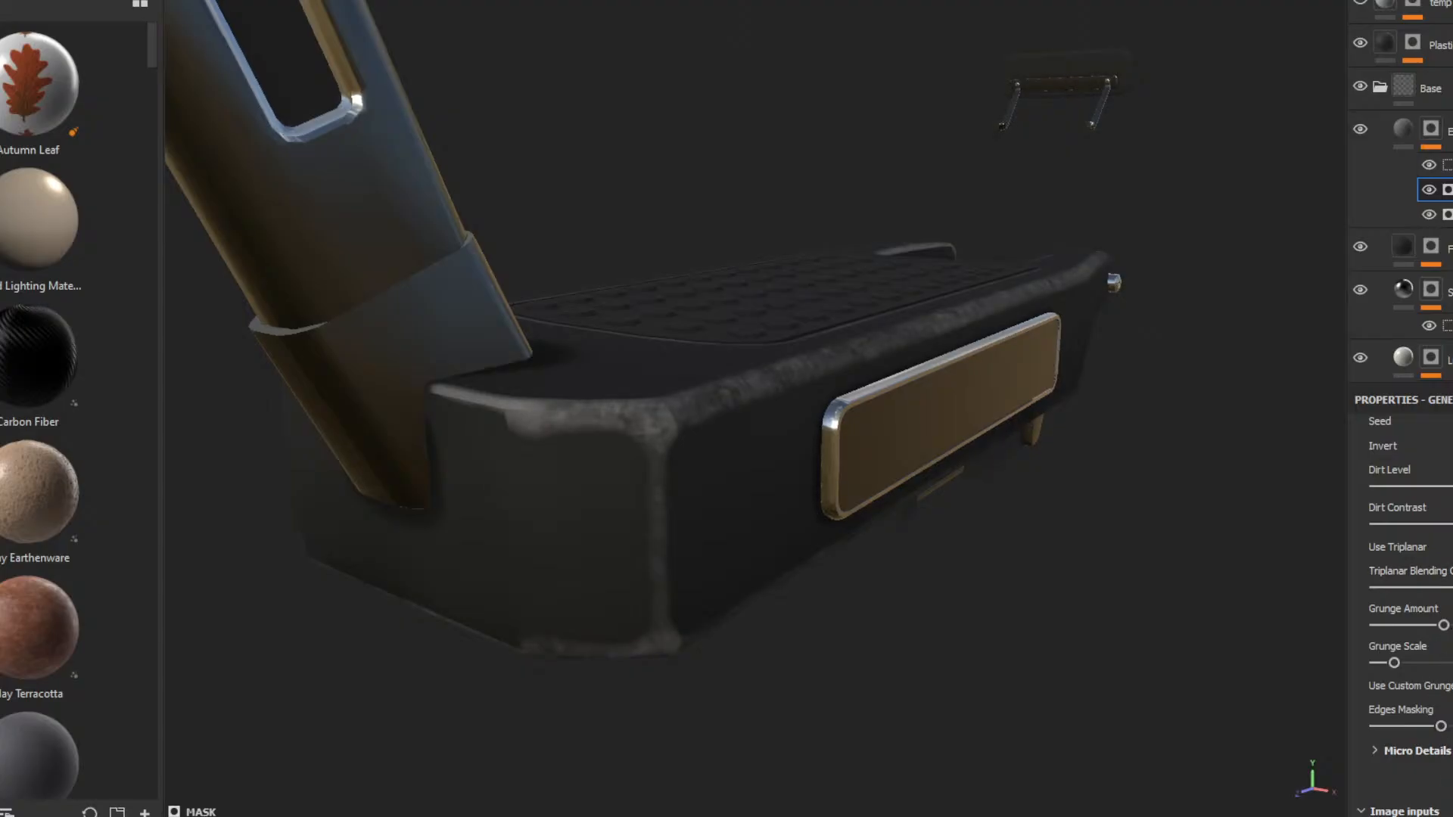
pyautogui.moveTo(1452, 588)
pyautogui.mouseDown()
pyautogui.moveTo(1394, 588)
pyautogui.moveTo(1452, 588)
pyautogui.moveTo(1430, 626)
pyautogui.moveTo(1411, 588)
pyautogui.moveTo(1452, 588)
pyautogui.mouseUp()
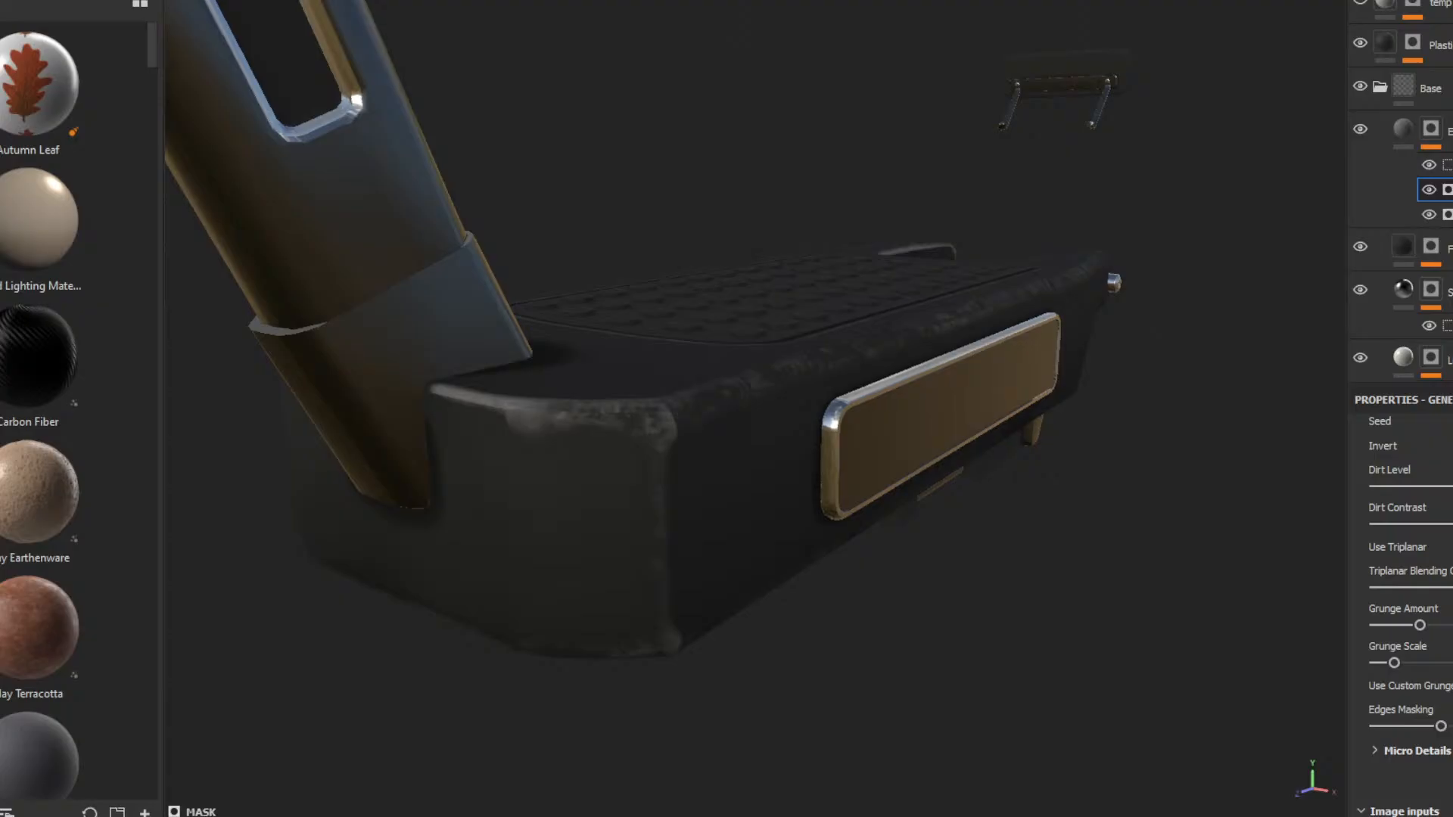
# - Try a lower Grunge Scale on the Dirt generator
pyautogui.moveTo(1394, 663)
pyautogui.mouseDown()
pyautogui.moveTo(1452, 663)
pyautogui.moveTo(1375, 662)
pyautogui.mouseUp()
pyautogui.rightClick(1378, 660)
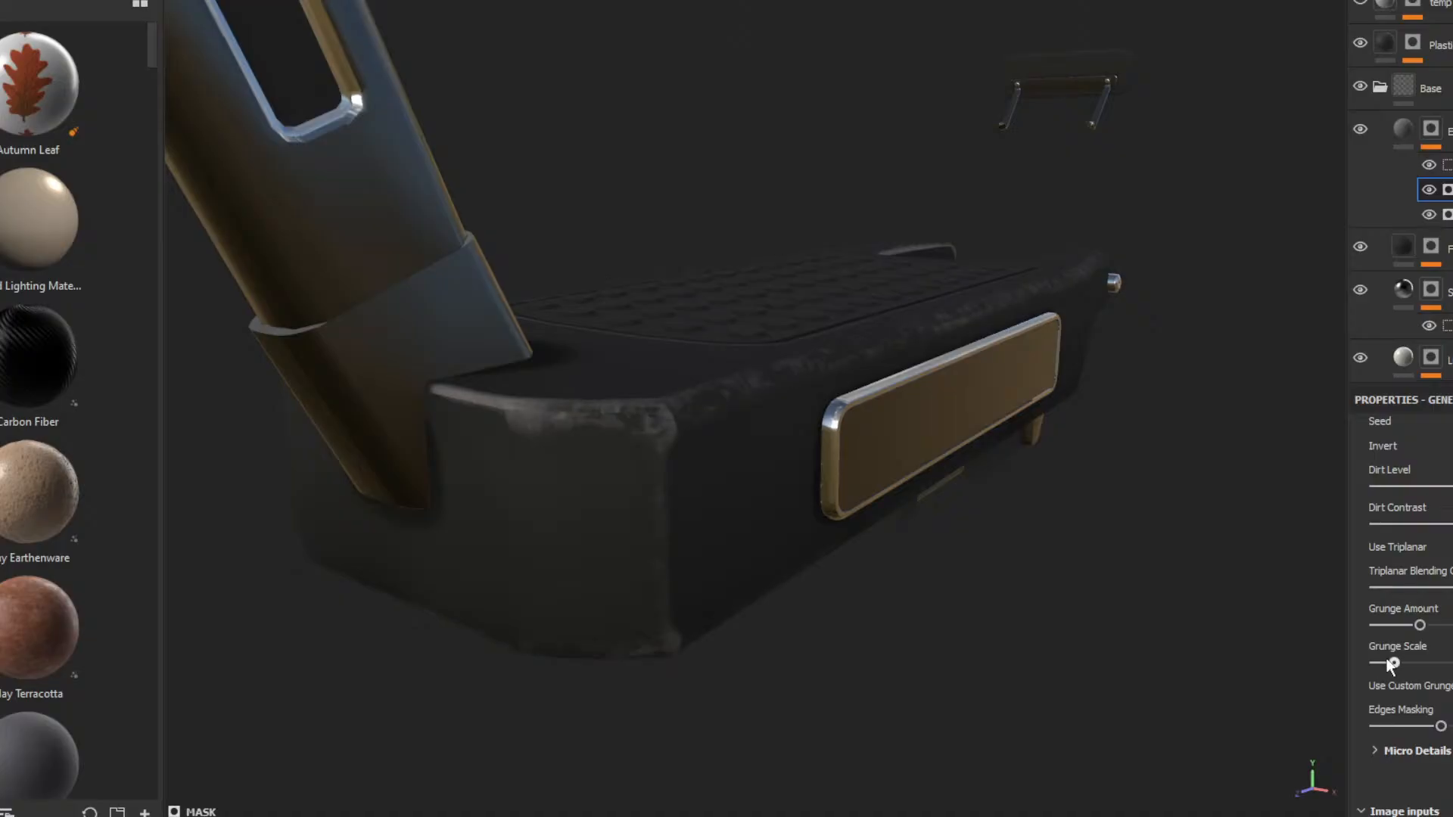
pyautogui.click(1355, 689)
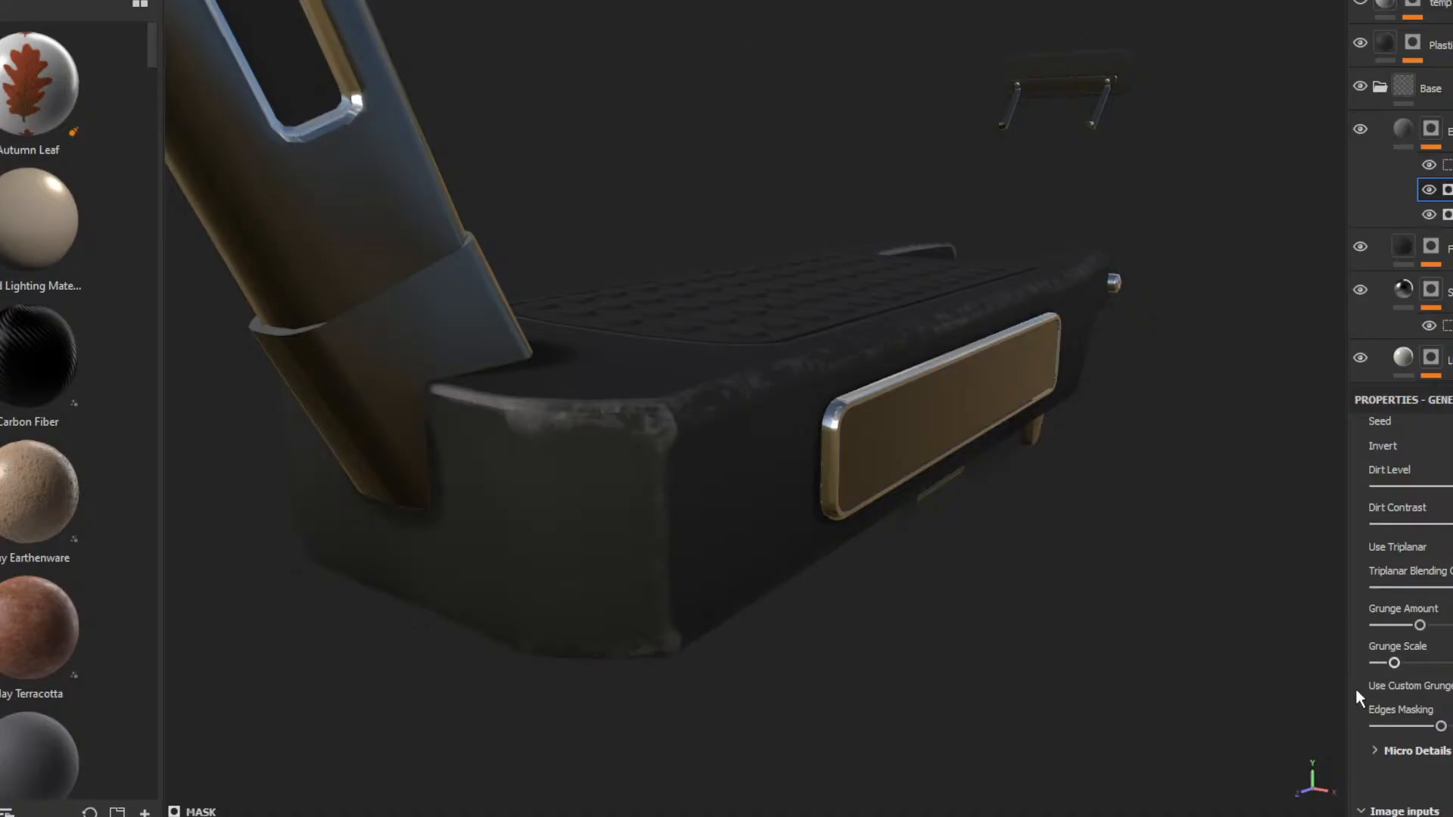
pyautogui.rightClick(1394, 663)
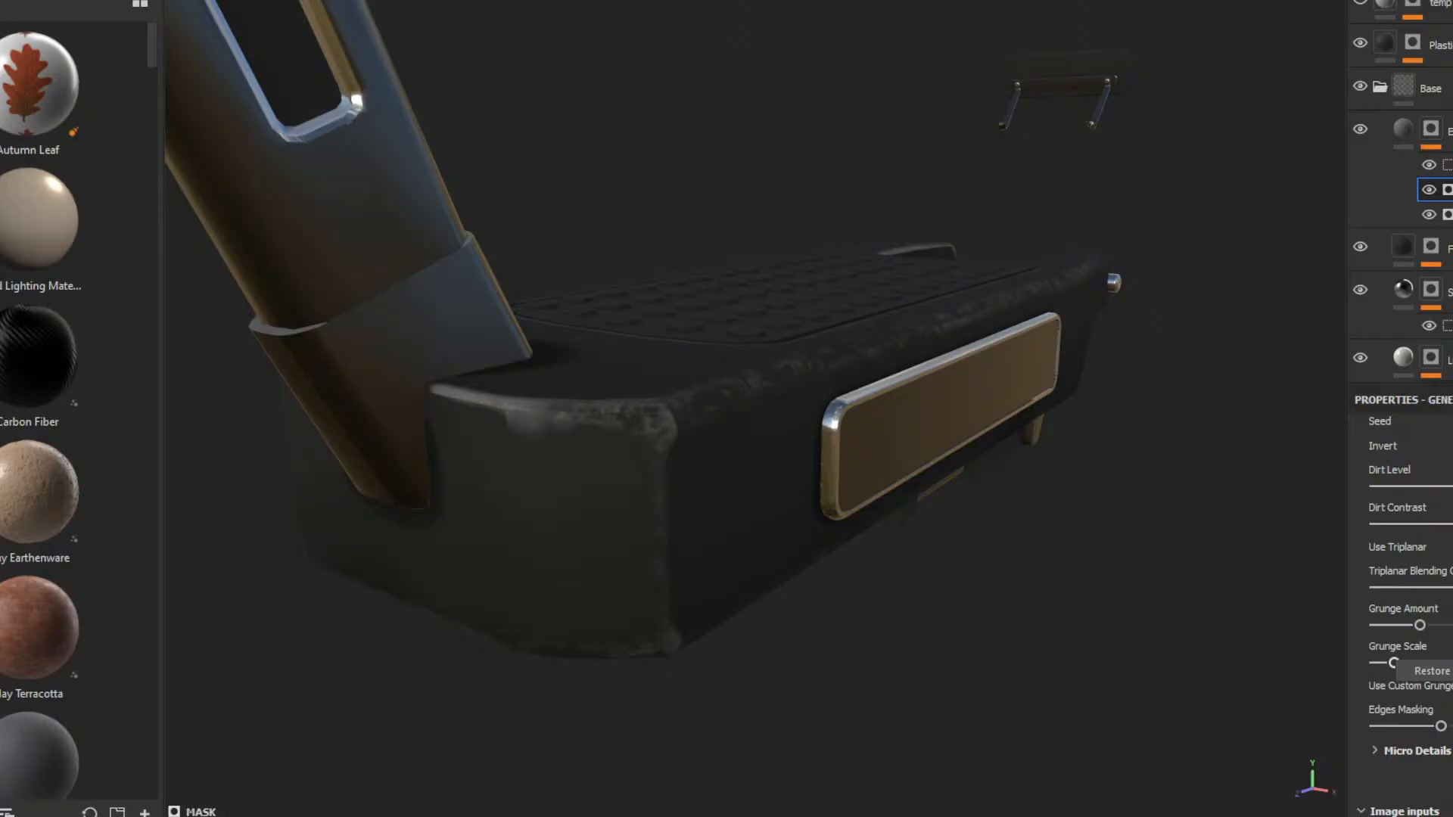
pyautogui.press('Escape')
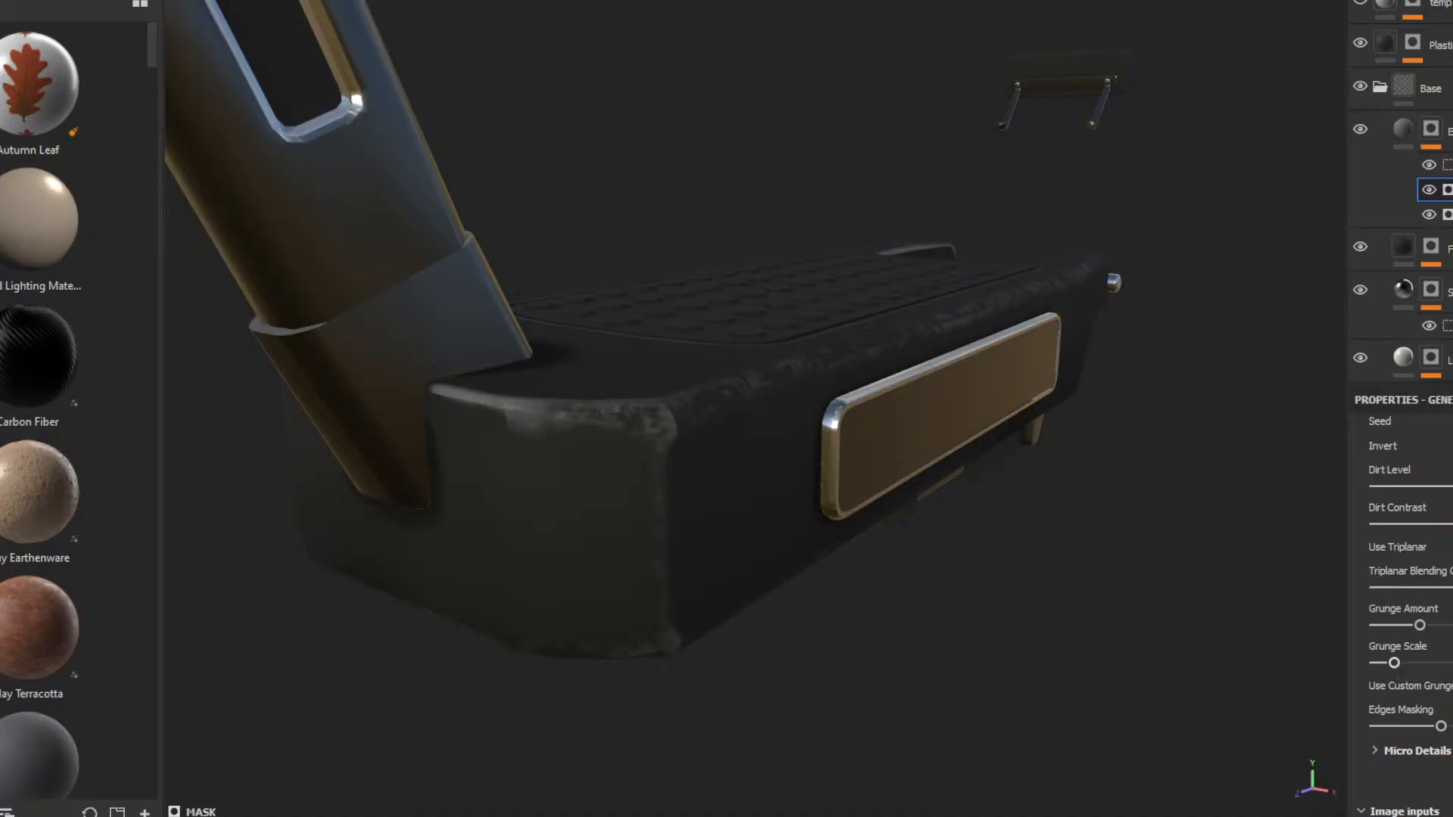
# - Assign 3D Perlin Noise as the Dirt generator's custom grunge and apply the noise's Dirt preset
pyautogui.scroll(-5, 1408, 605)
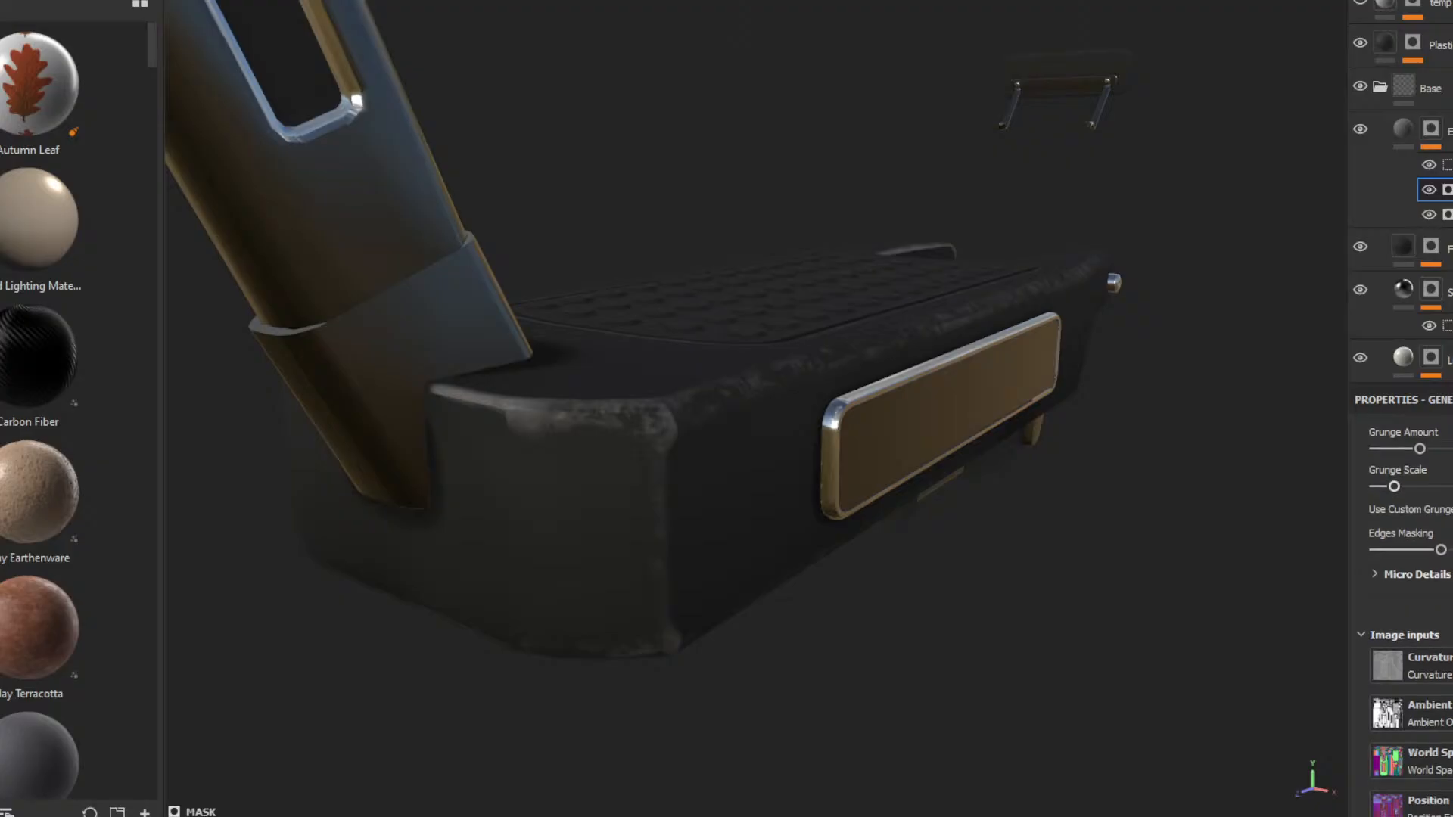
pyautogui.scroll(-5, 1408, 605)
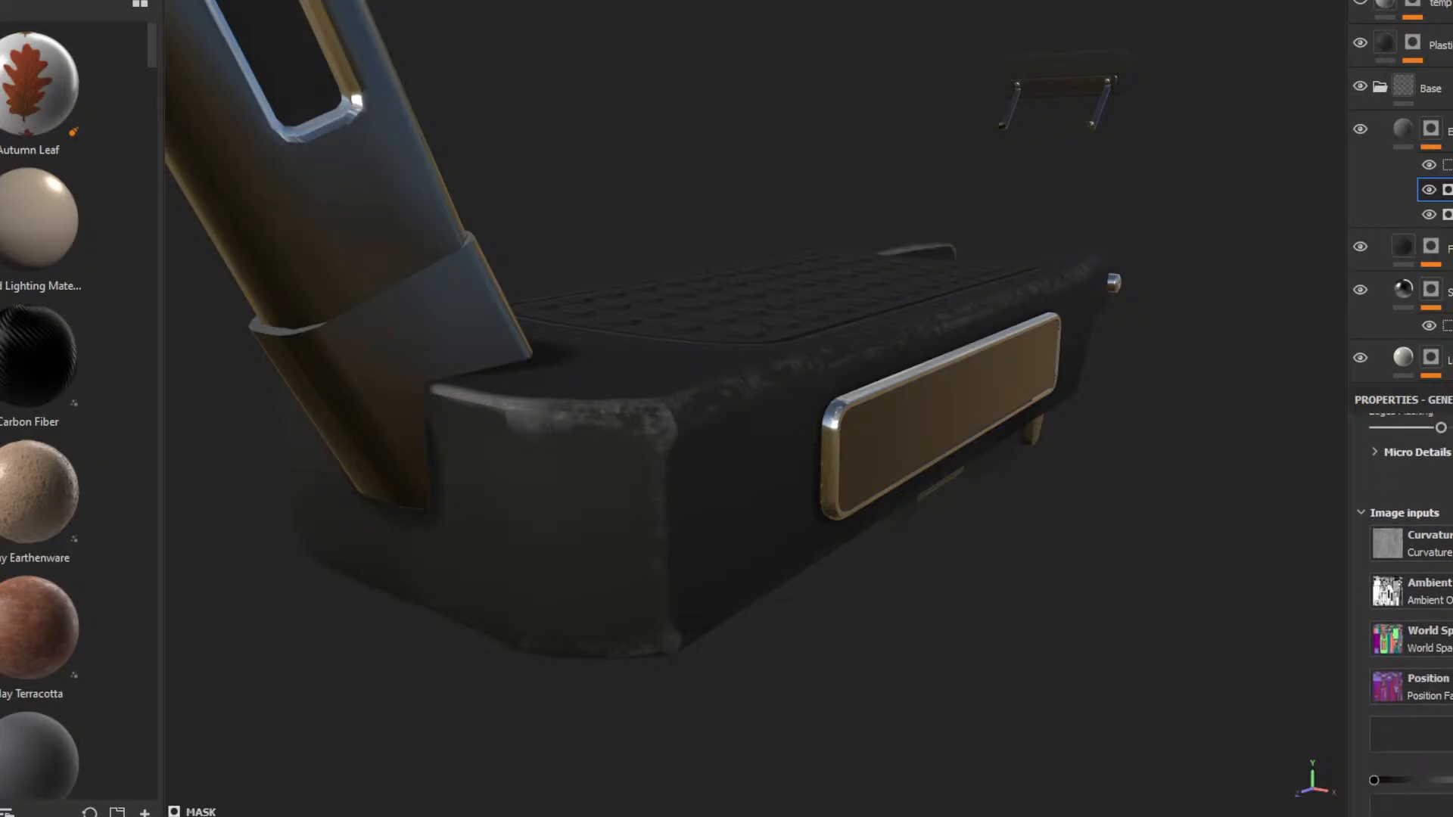
pyautogui.scroll(-1, 1447, 635)
pyautogui.click(1448, 637)
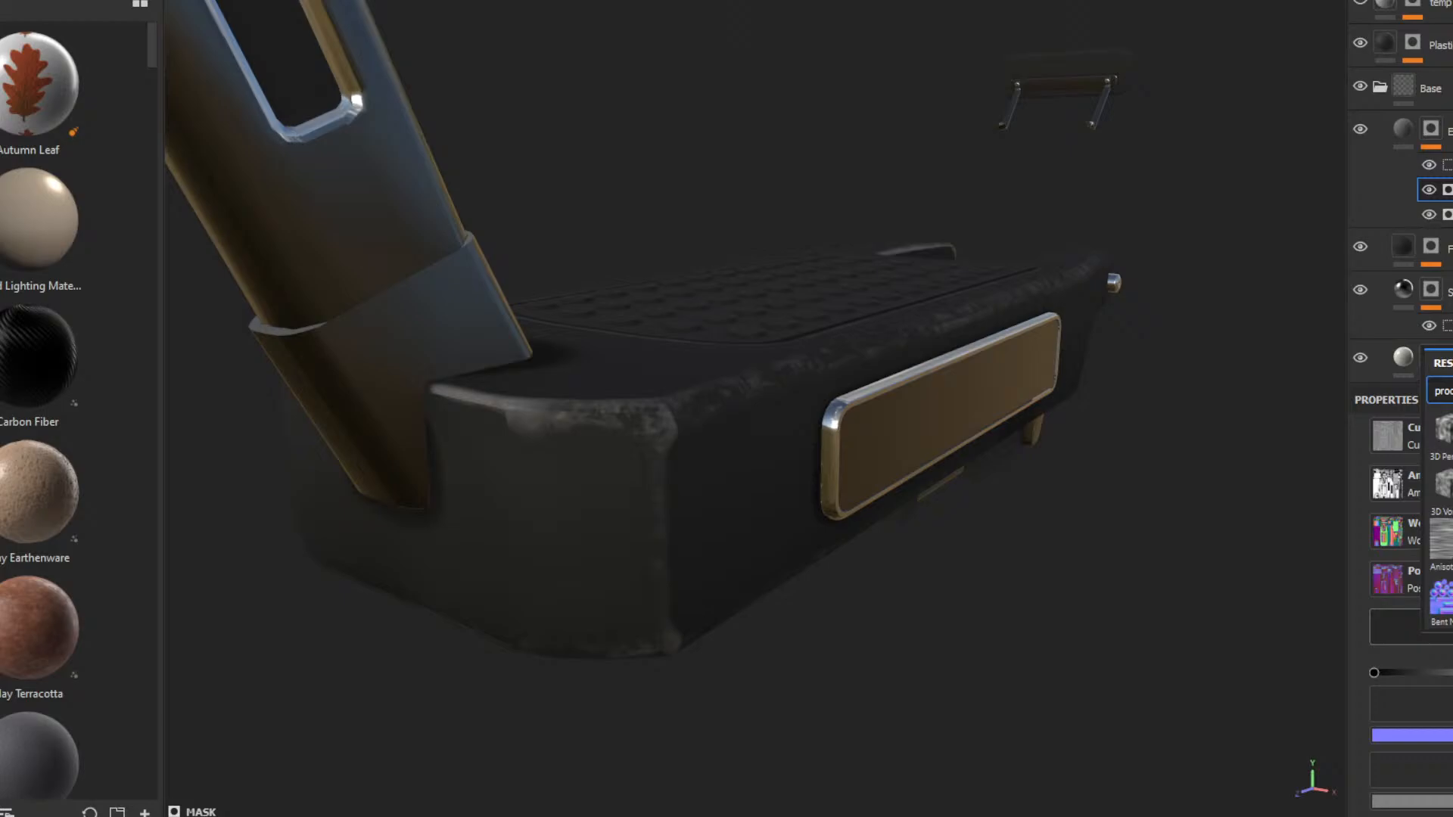
pyautogui.click(1442, 428)
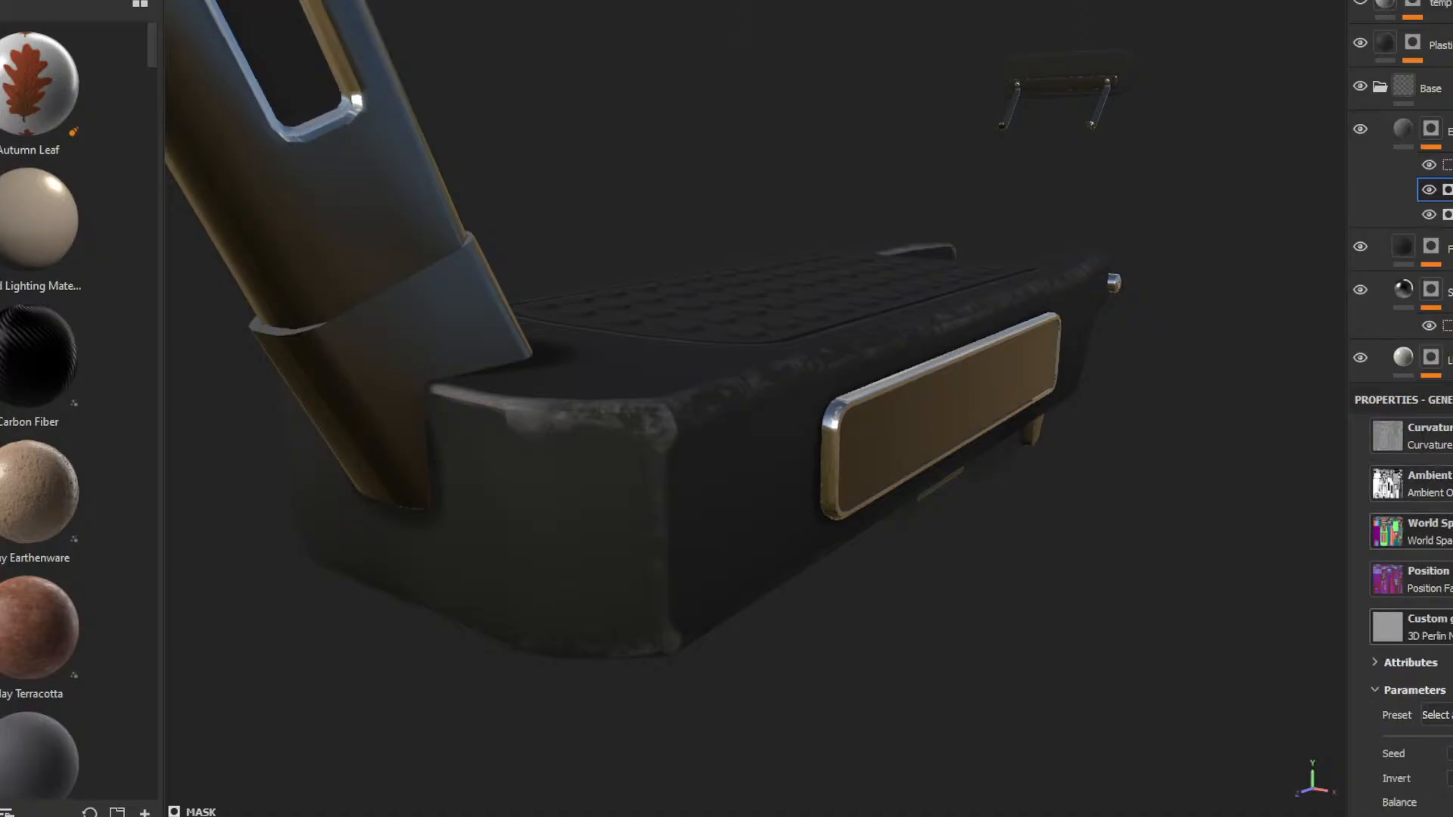
pyautogui.scroll(-3, 1407, 606)
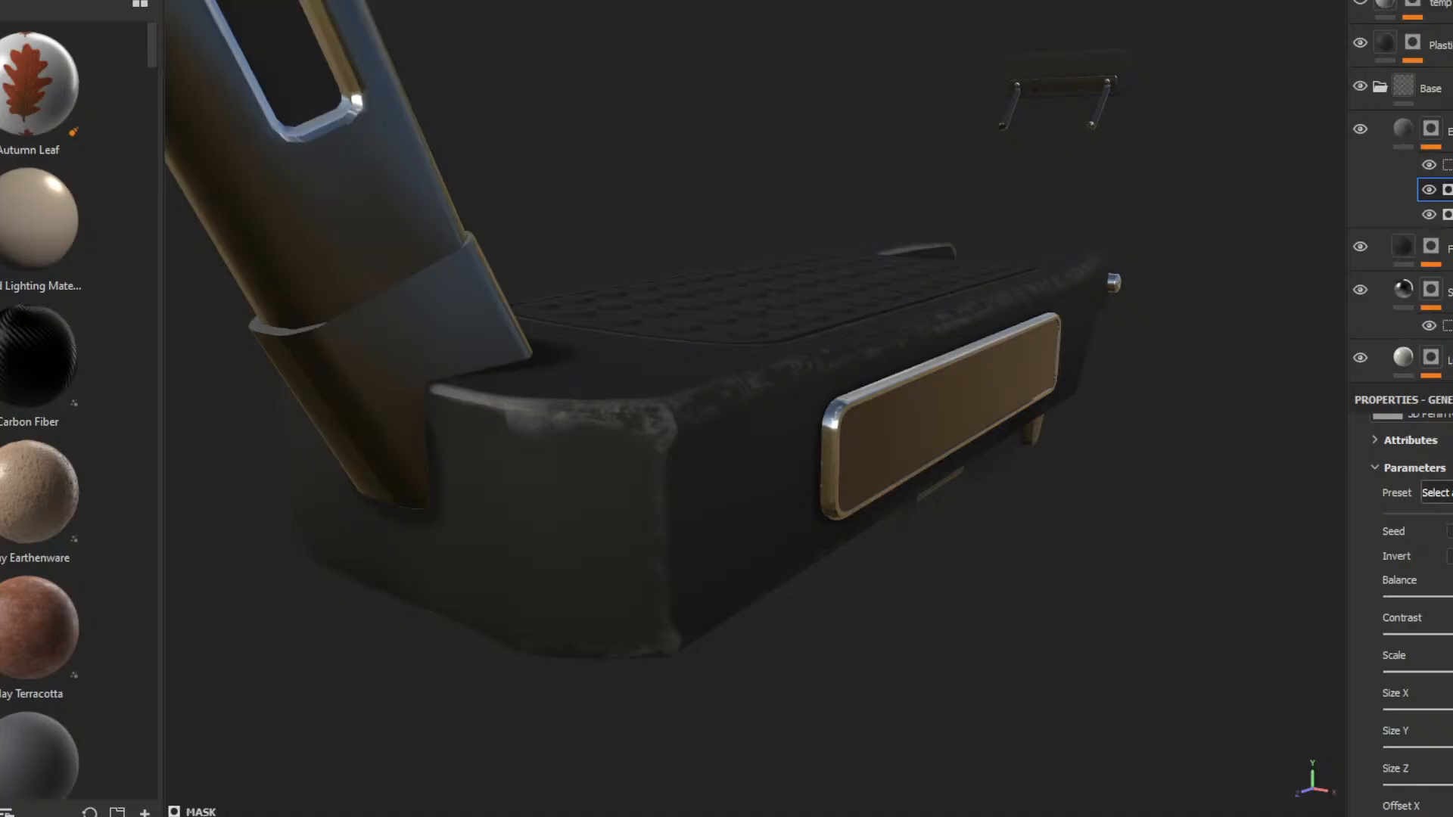
pyautogui.click(1444, 493)
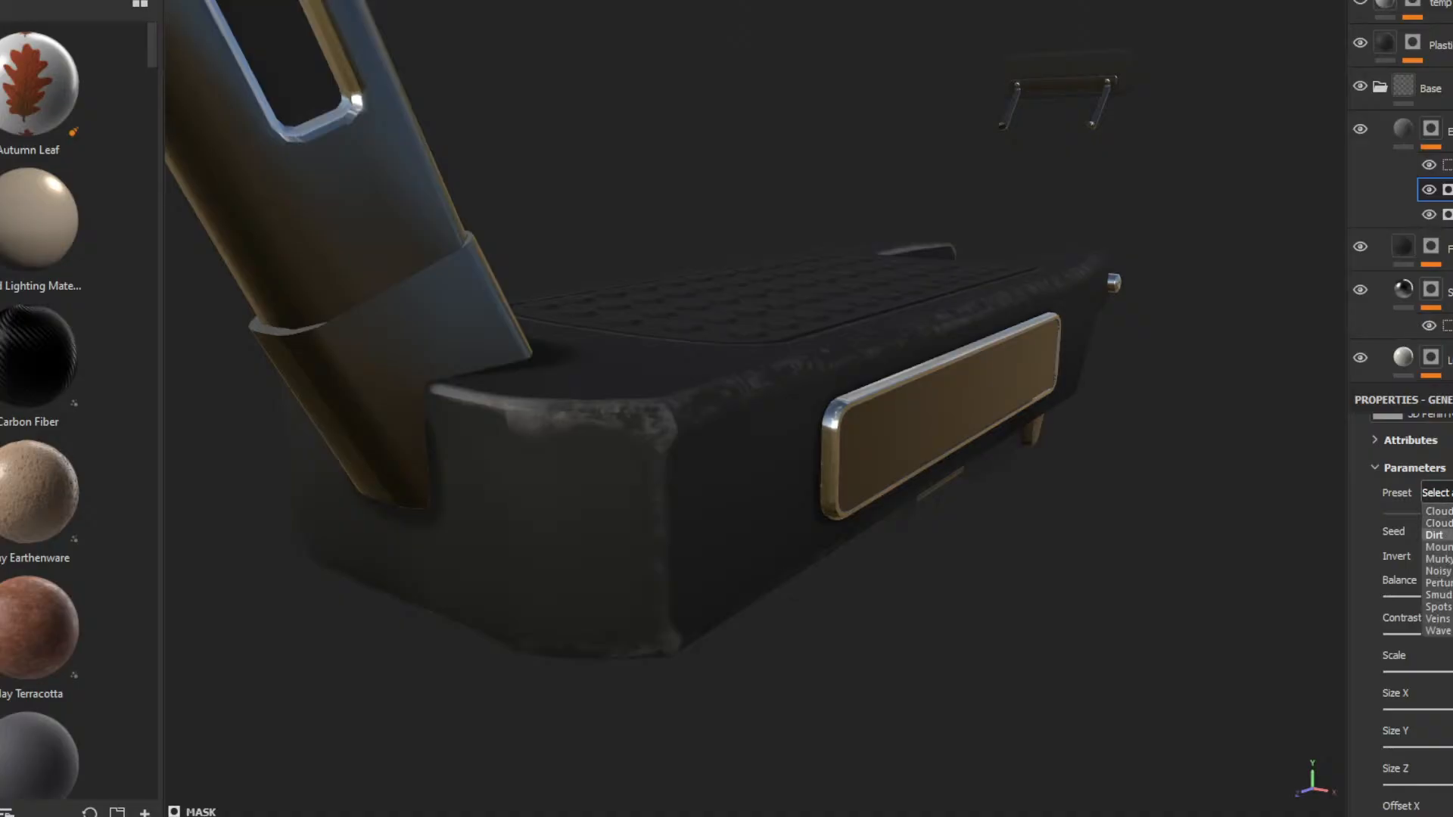
pyautogui.click(1441, 535)
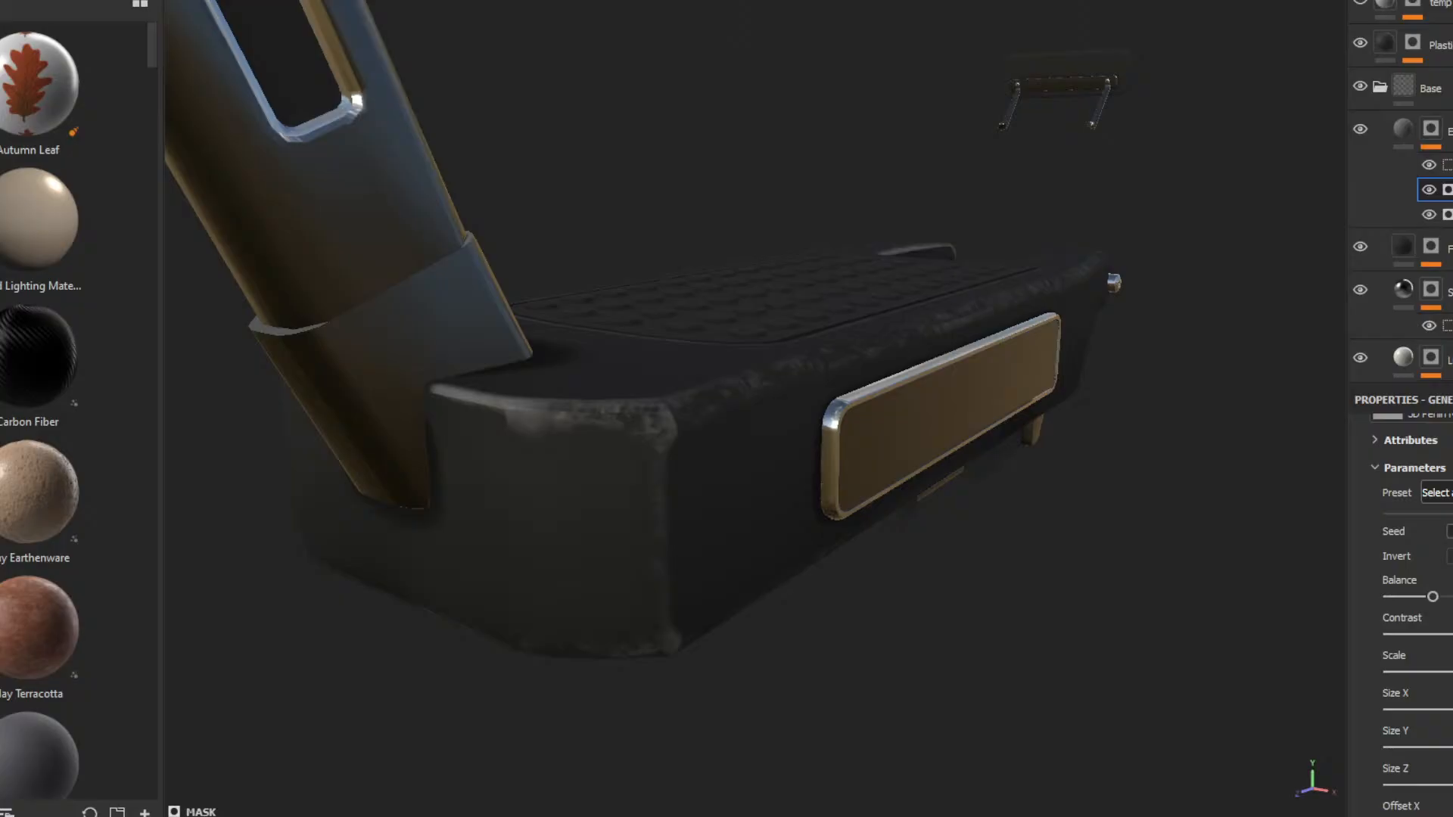
# - Enable Use Custom Grunge on the Dirt generator, and raise the Perlin noise's Balance and lower its Scale
pyautogui.scroll(-10, 1407, 605)
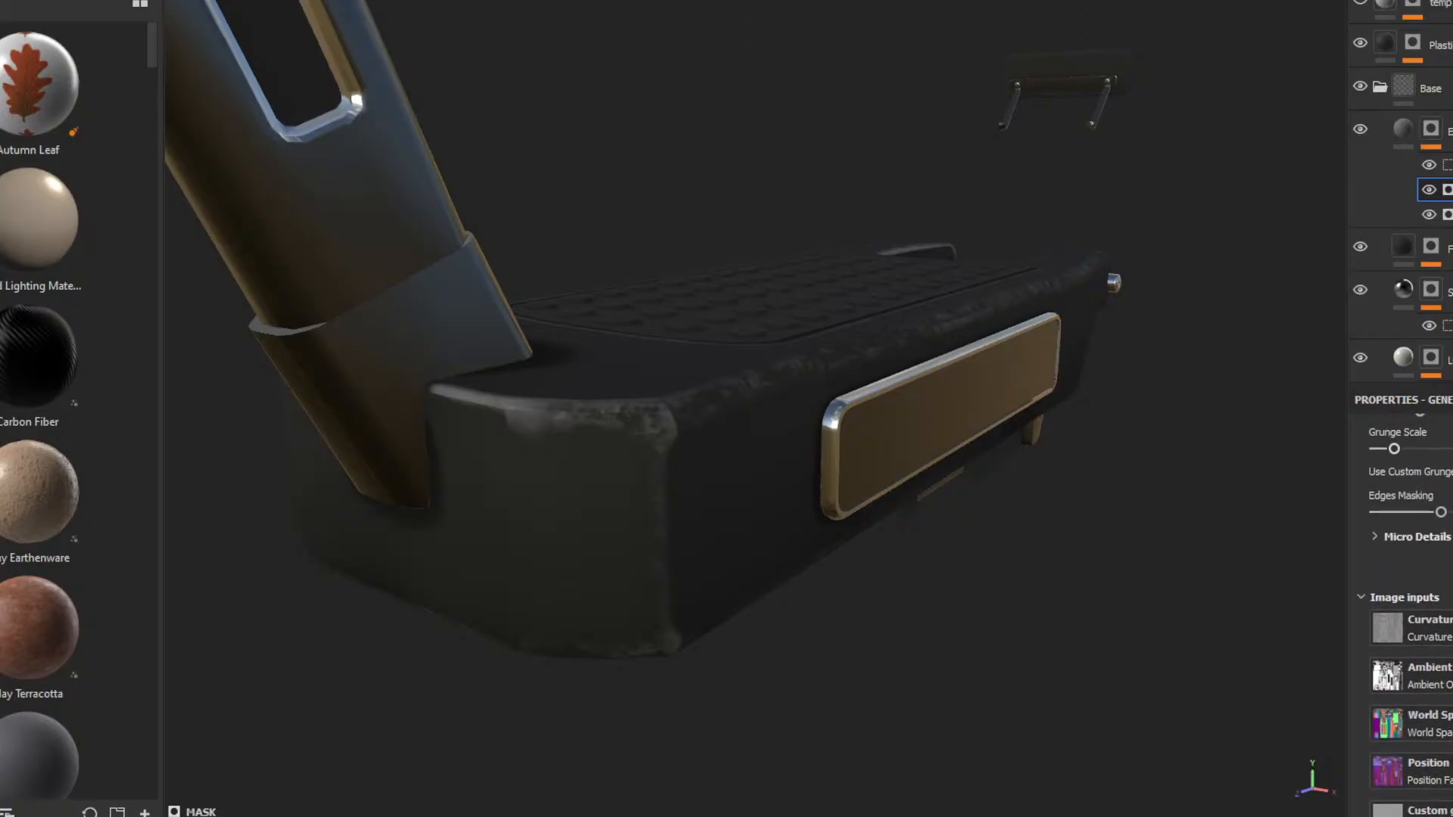
pyautogui.scroll(4, 1407, 605)
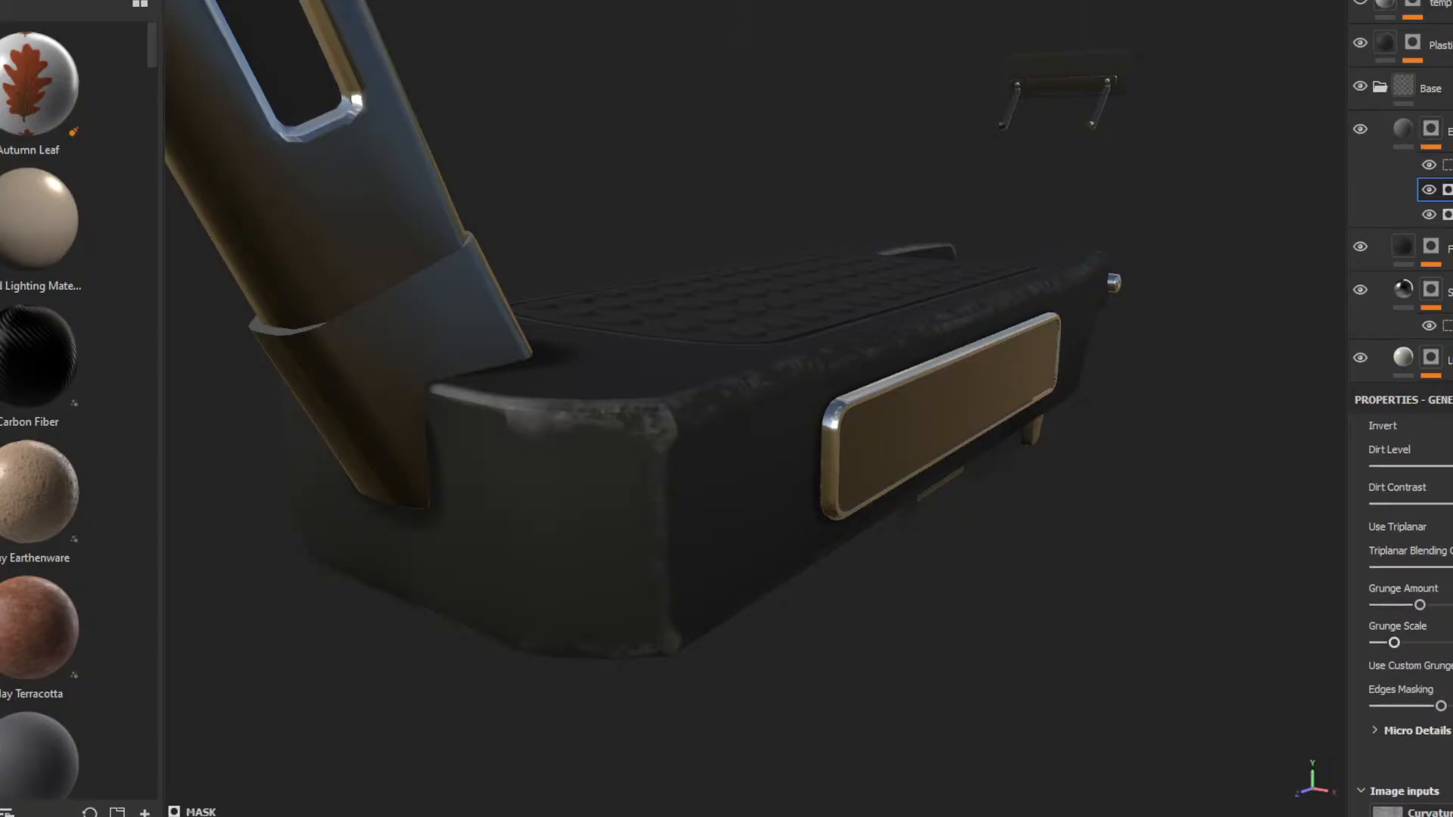
pyautogui.scroll(-1, 1404, 606)
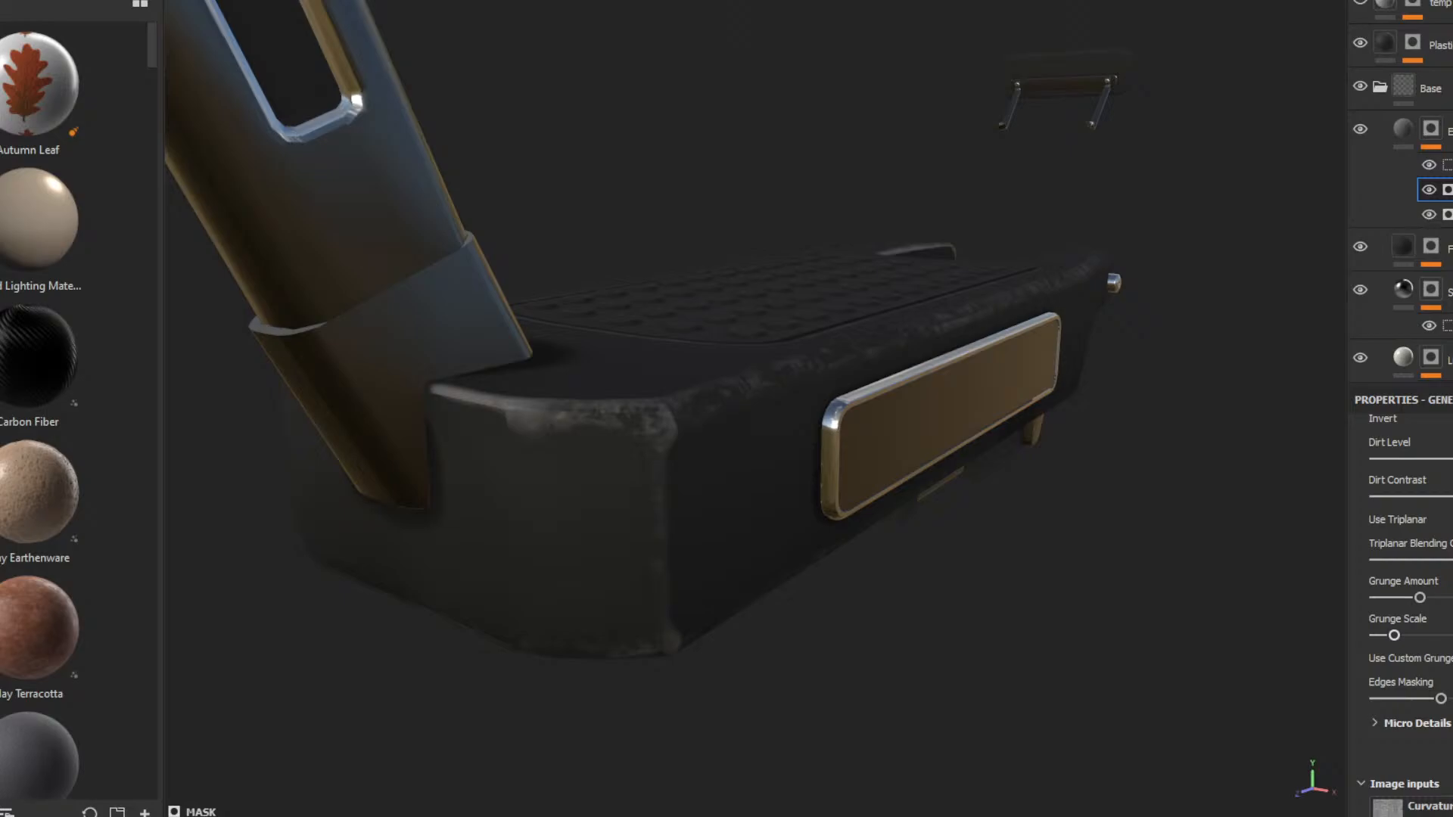
pyautogui.scroll(-3, 1408, 606)
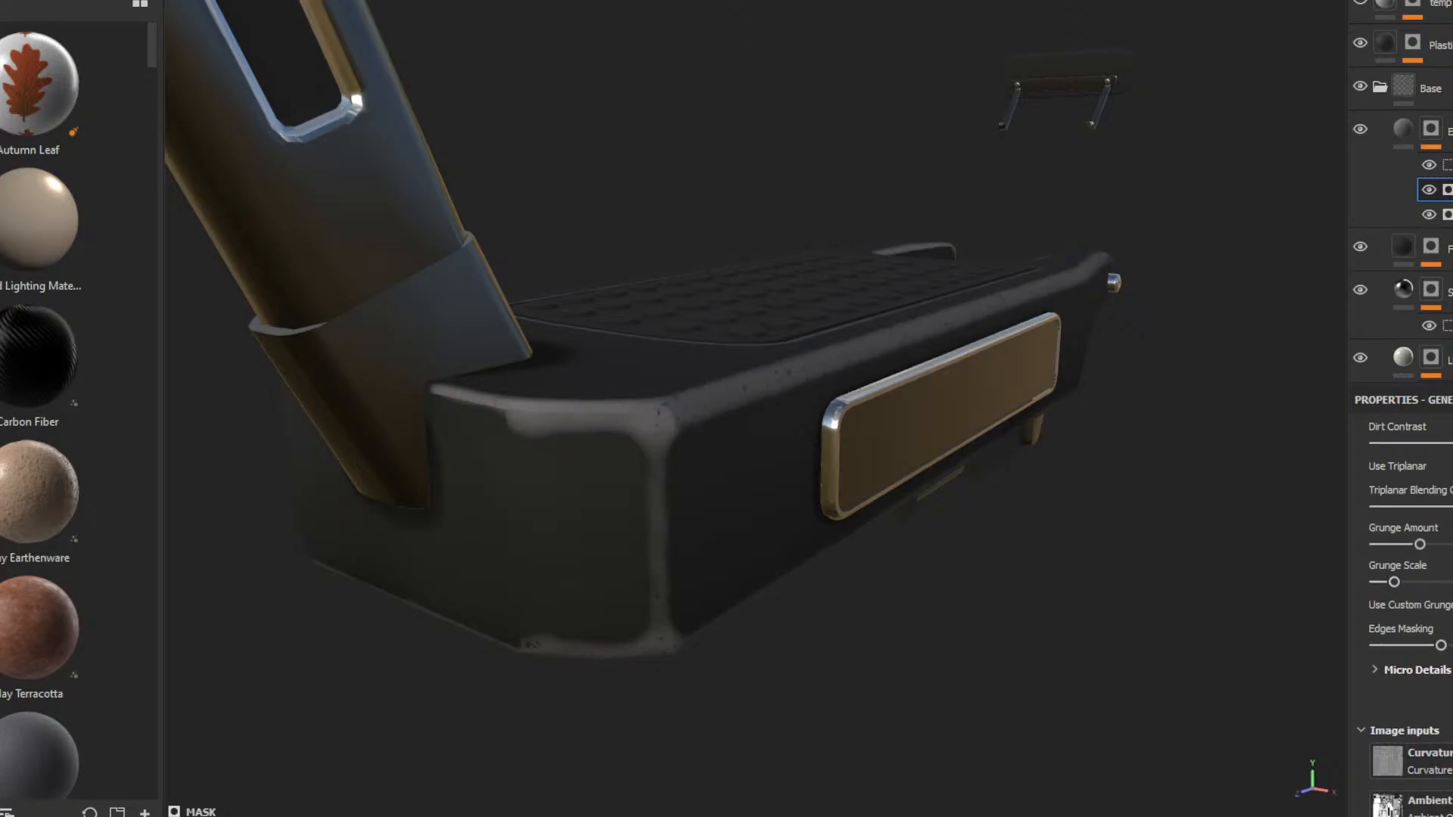
pyautogui.scroll(-10, 1434, 530)
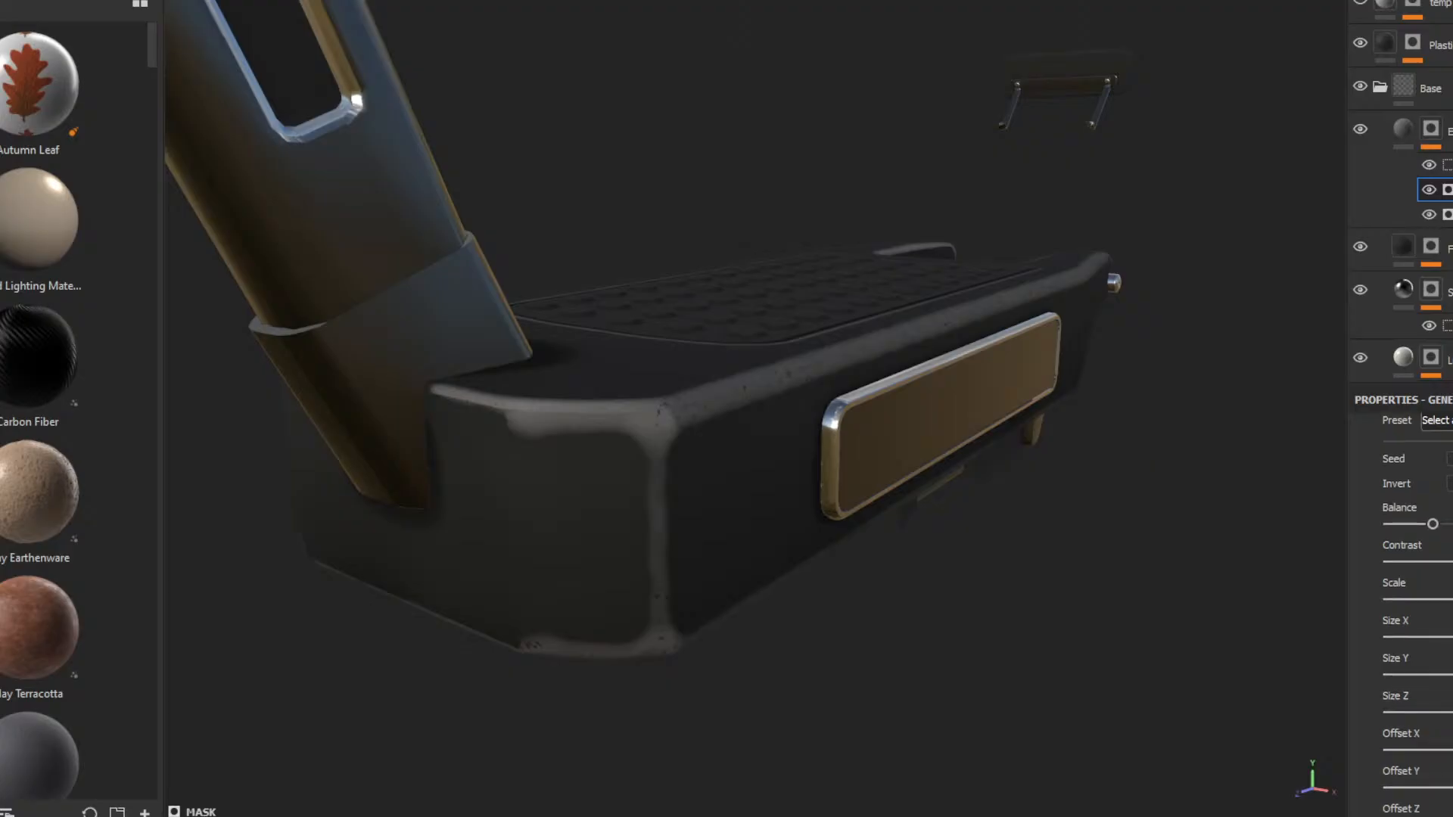
pyautogui.moveTo(1432, 523); pyautogui.dragTo(1449, 523)
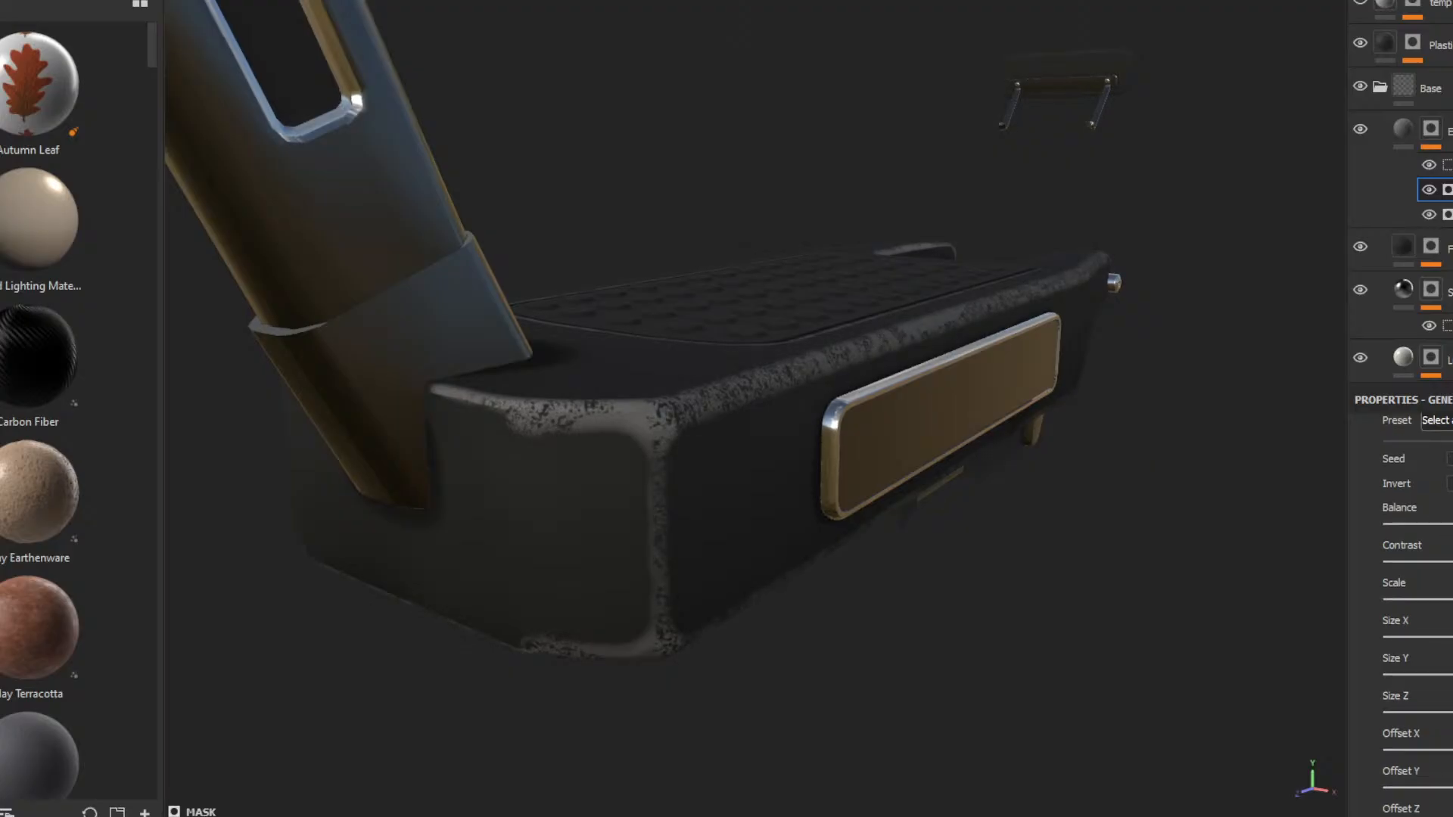
pyautogui.moveTo(1448, 600)
pyautogui.mouseDown()
pyautogui.moveTo(1400, 595)
pyautogui.moveTo(1425, 599)
pyautogui.mouseUp()
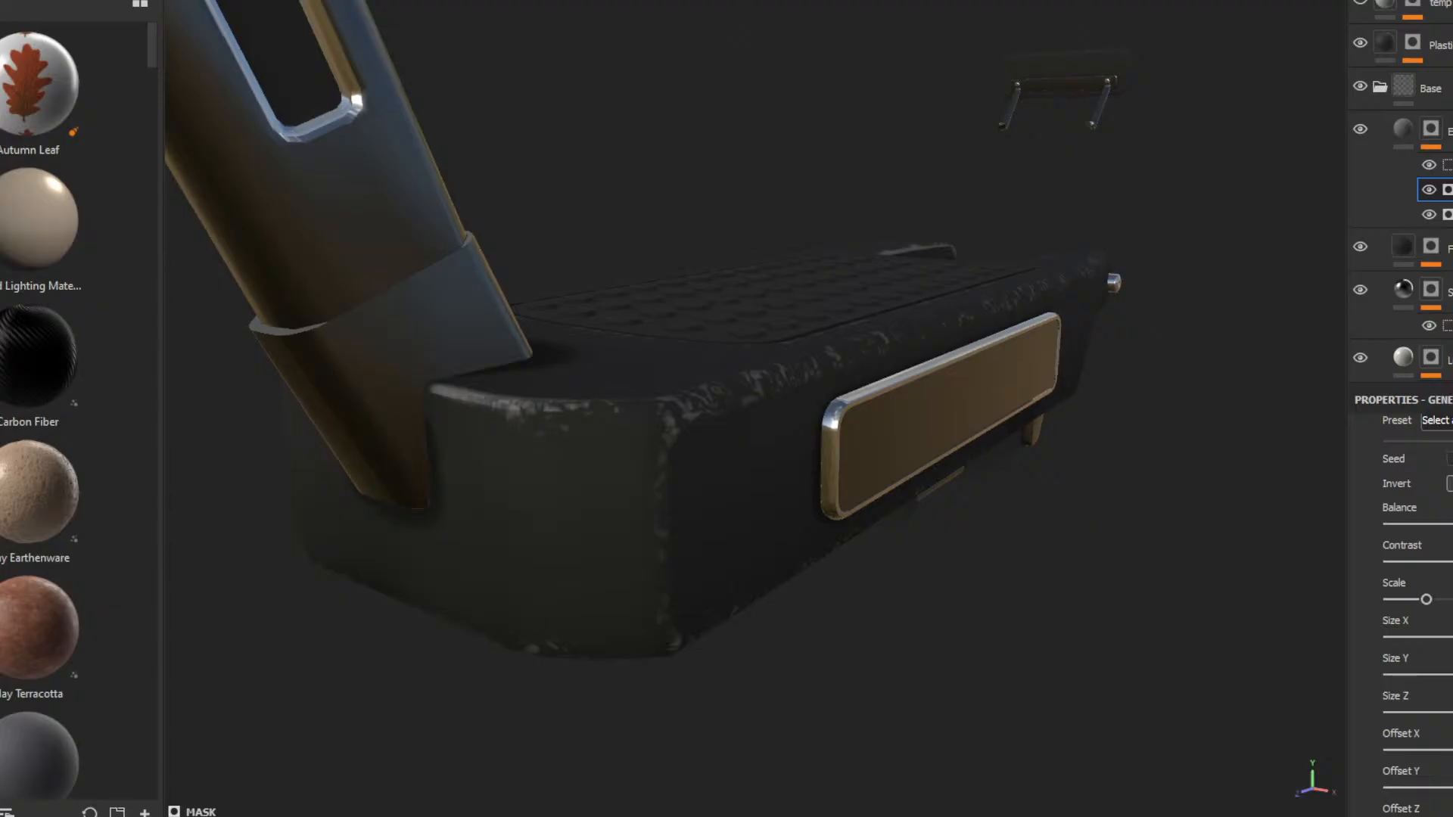
# - Try the Dirt and Murky presets on the custom grunge's Perlin noise, ending on Dirt
pyautogui.scroll(-3, 1407, 605)
pyautogui.scroll(-1, 1408, 606)
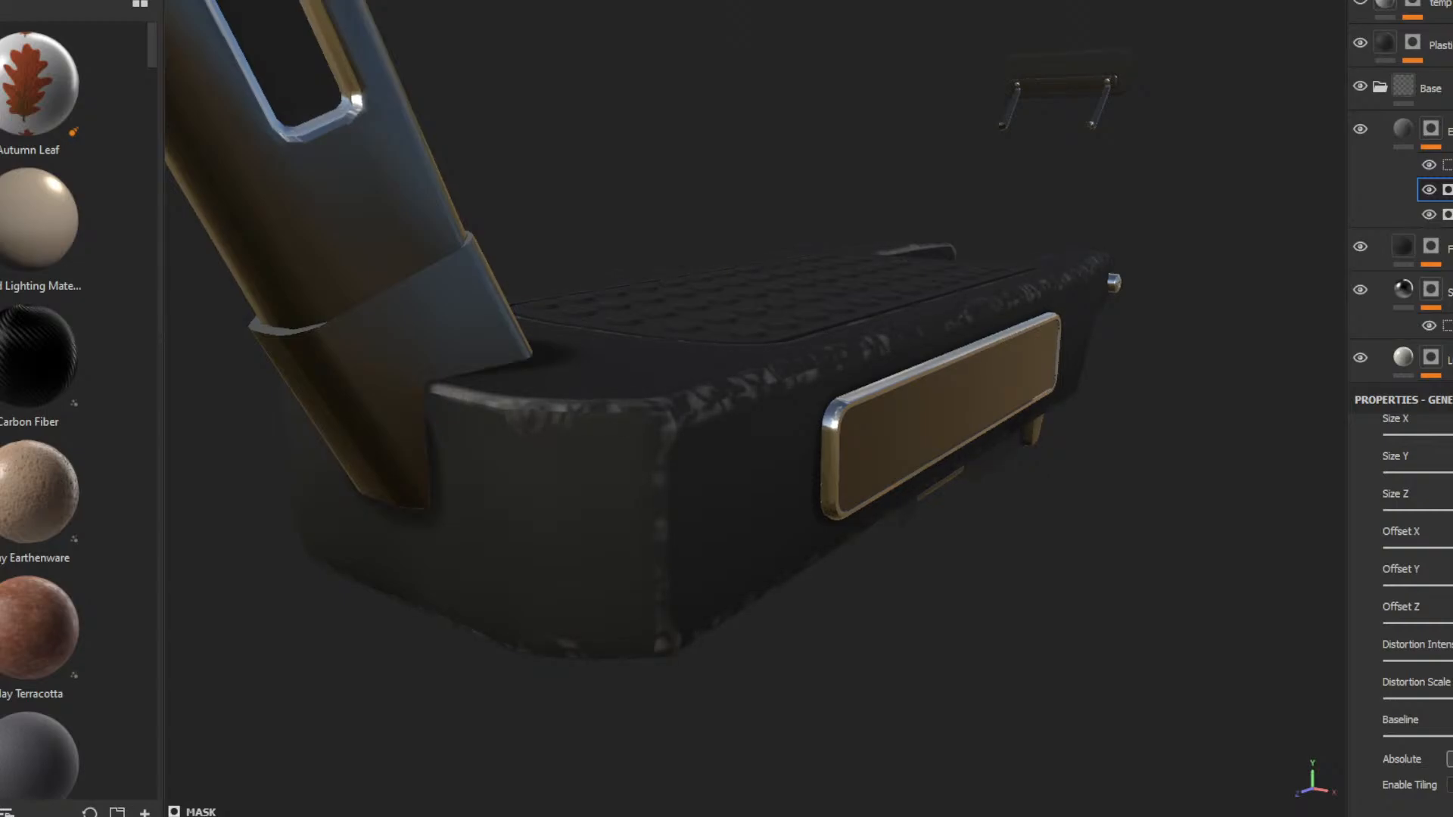
pyautogui.scroll(-2, 1407, 605)
pyautogui.scroll(6, 1408, 605)
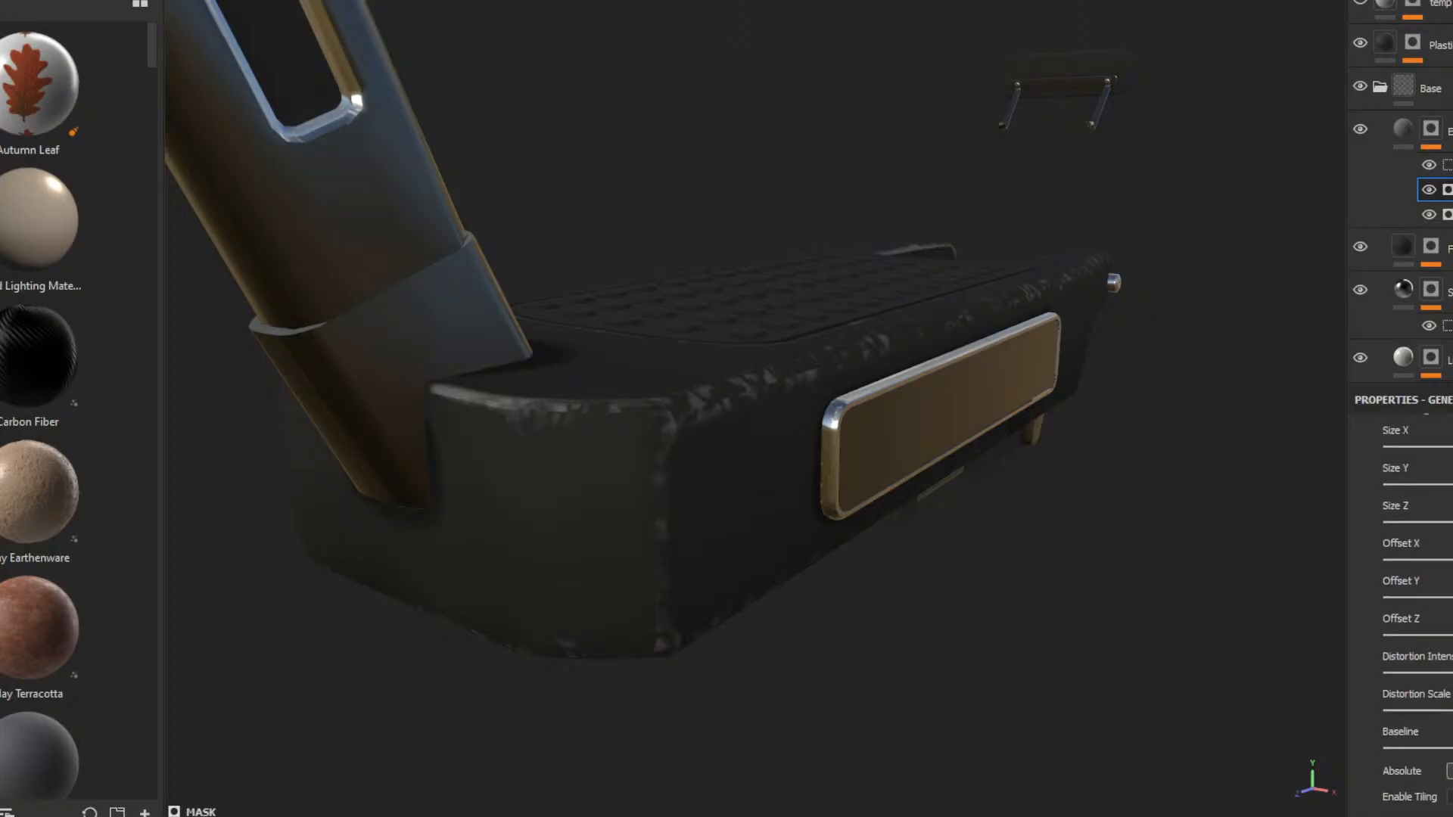
pyautogui.scroll(2, 1407, 529)
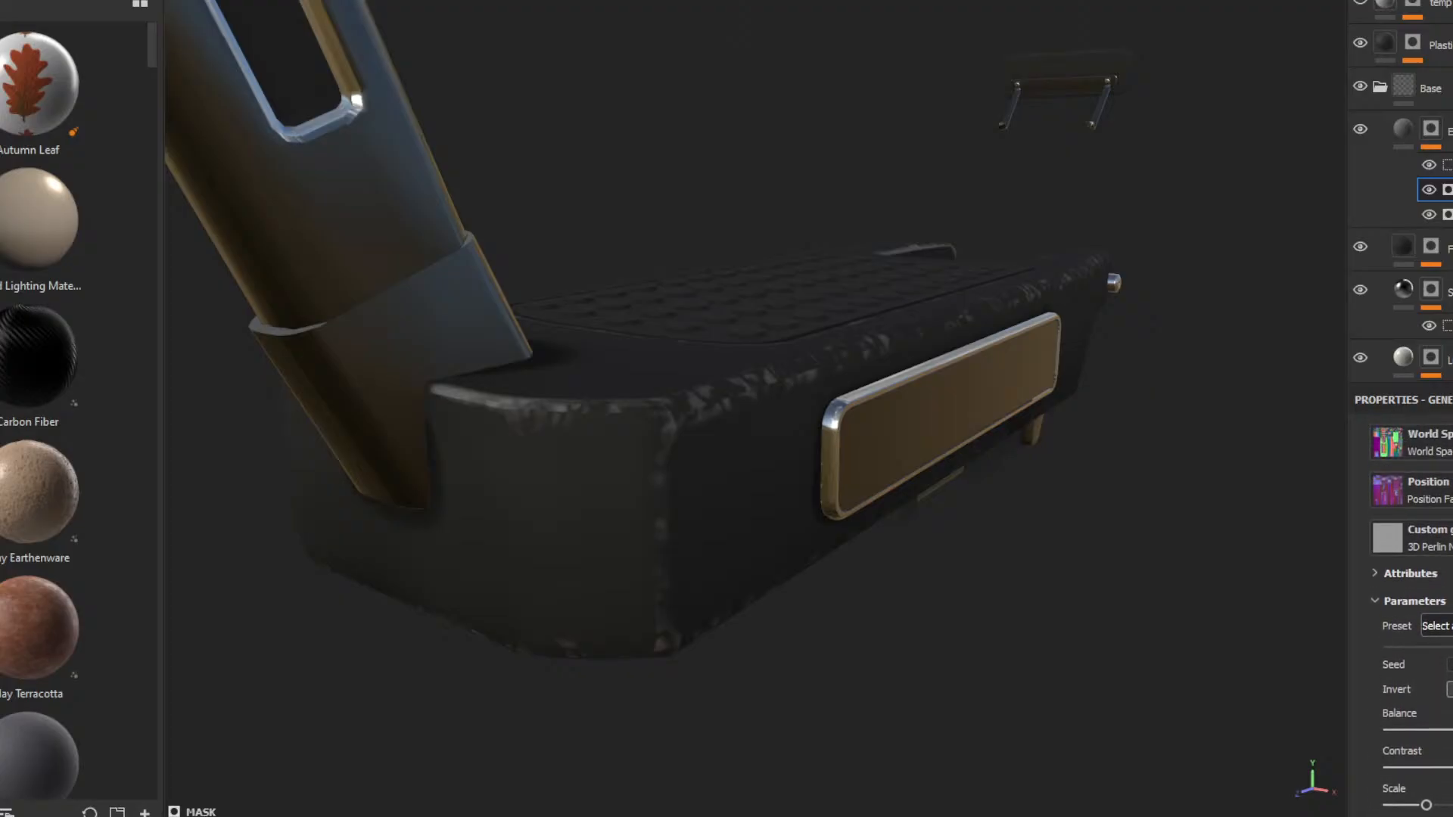
pyautogui.click(1437, 626)
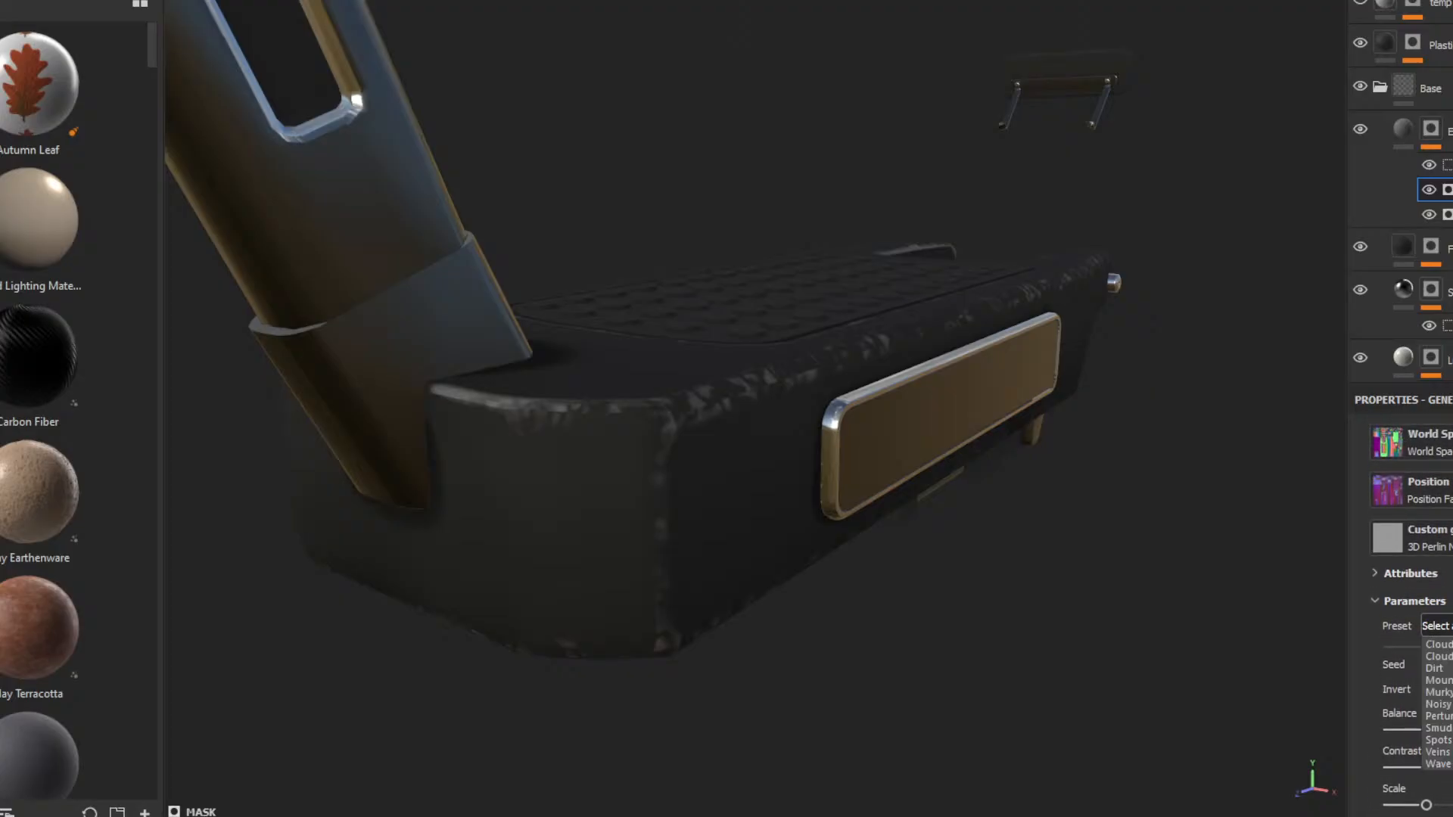
pyautogui.click(1444, 667)
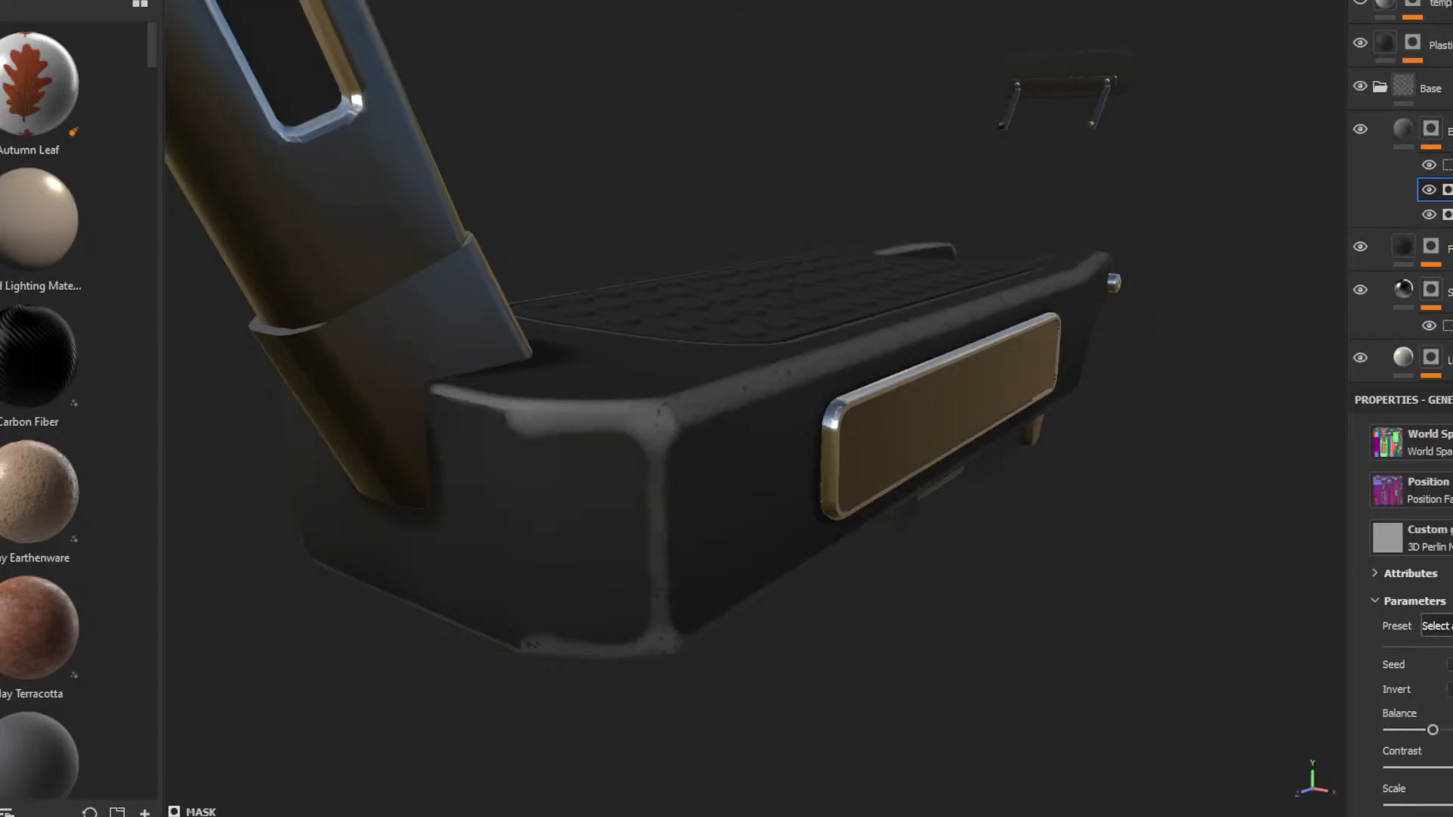
pyautogui.click(1438, 625)
pyautogui.click(1443, 693)
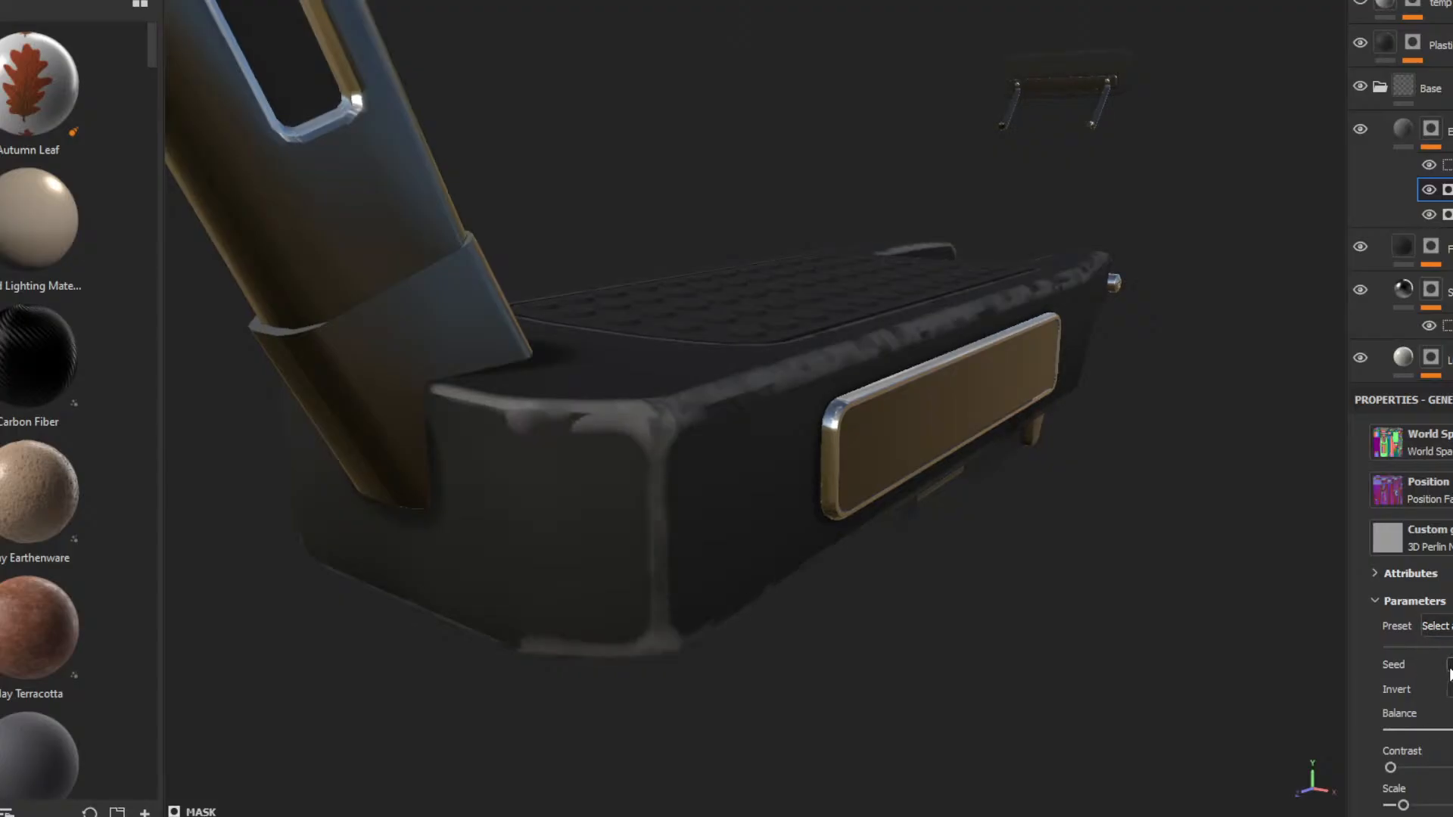
pyautogui.click(1438, 626)
pyautogui.click(1443, 671)
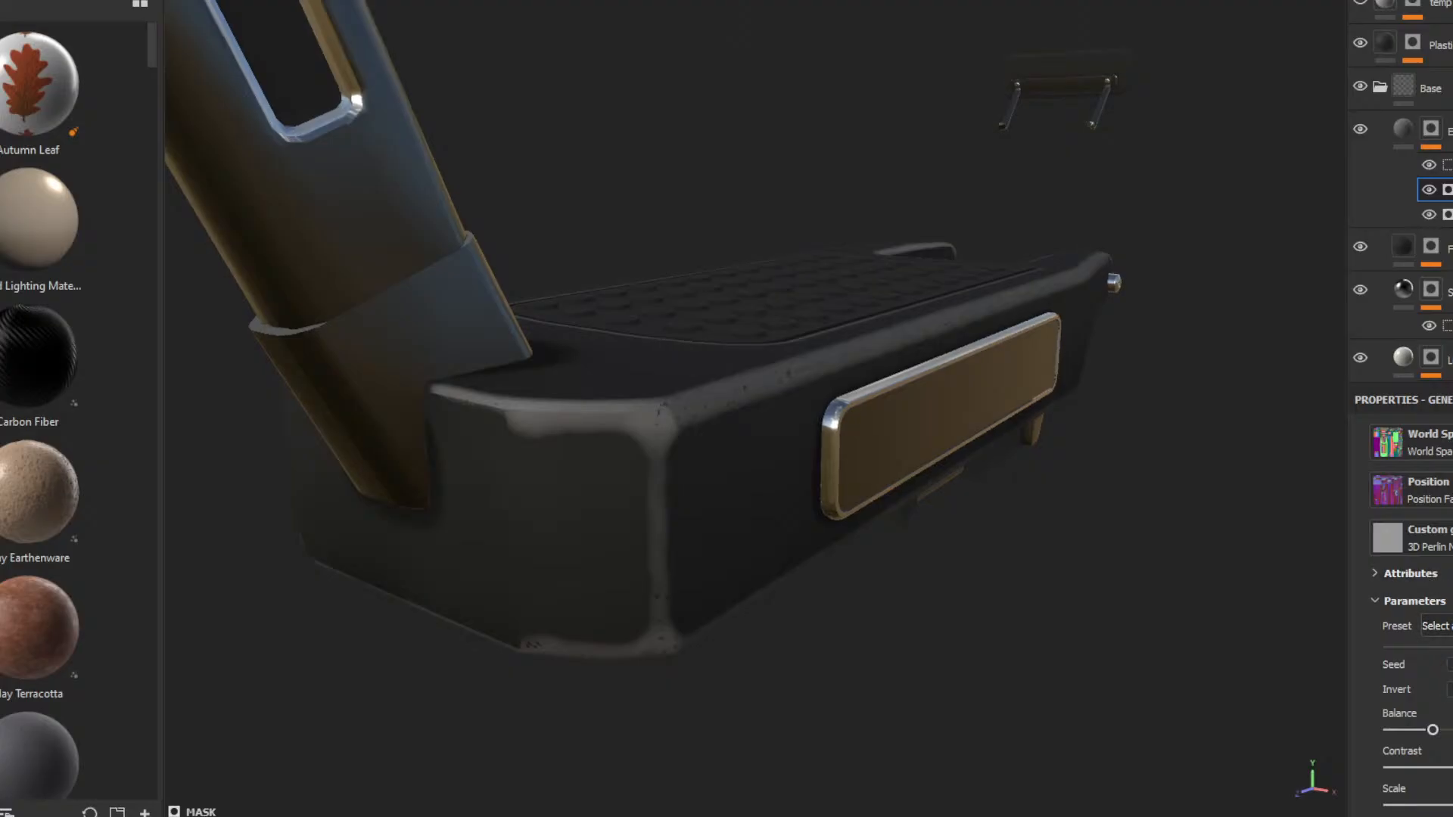
# - Turn off the Dirt generator's custom grunge and set its Grunge Amount slightly higher than before
pyautogui.scroll(6, 1407, 605)
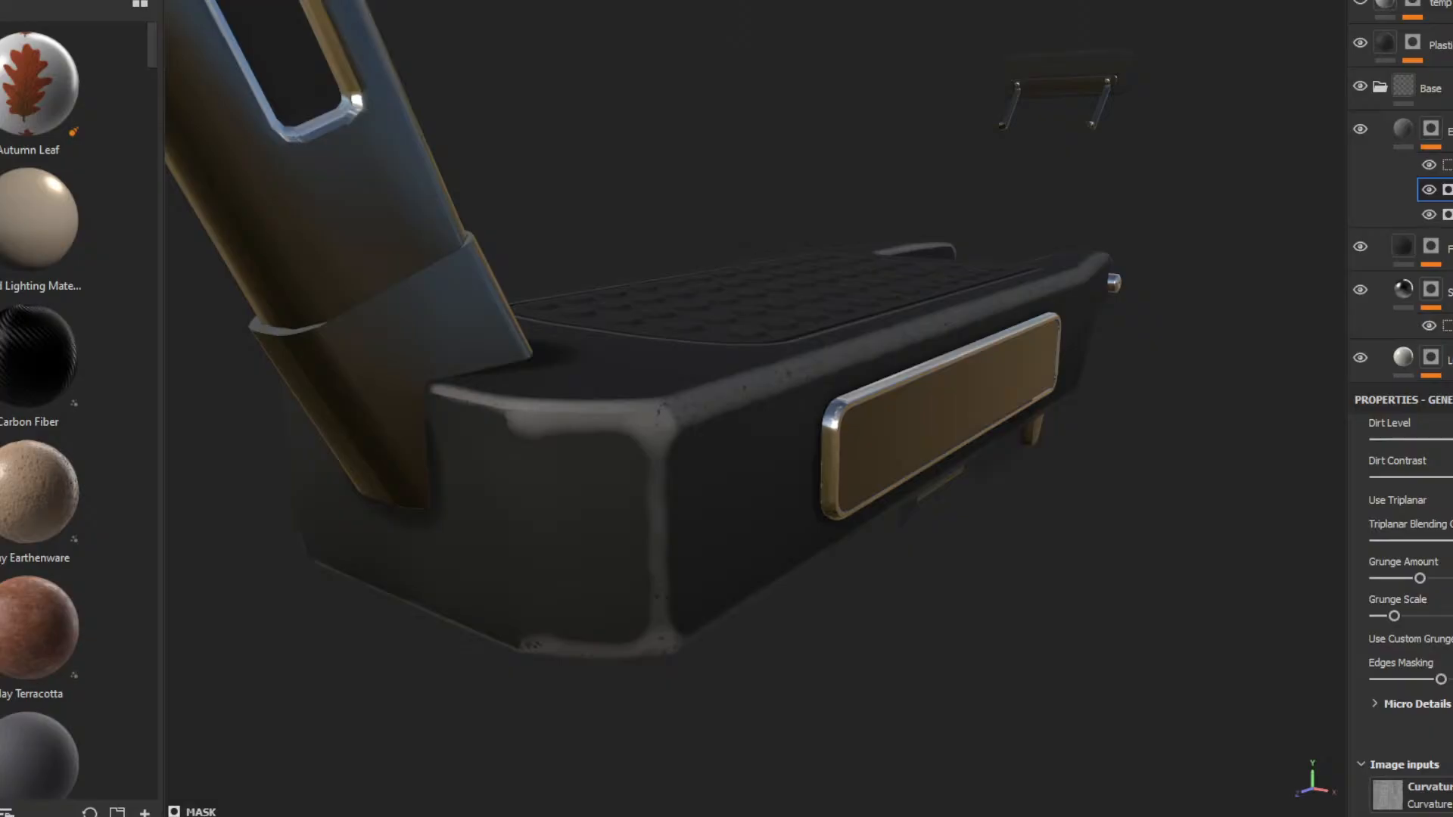
pyautogui.scroll(2, 1400, 606)
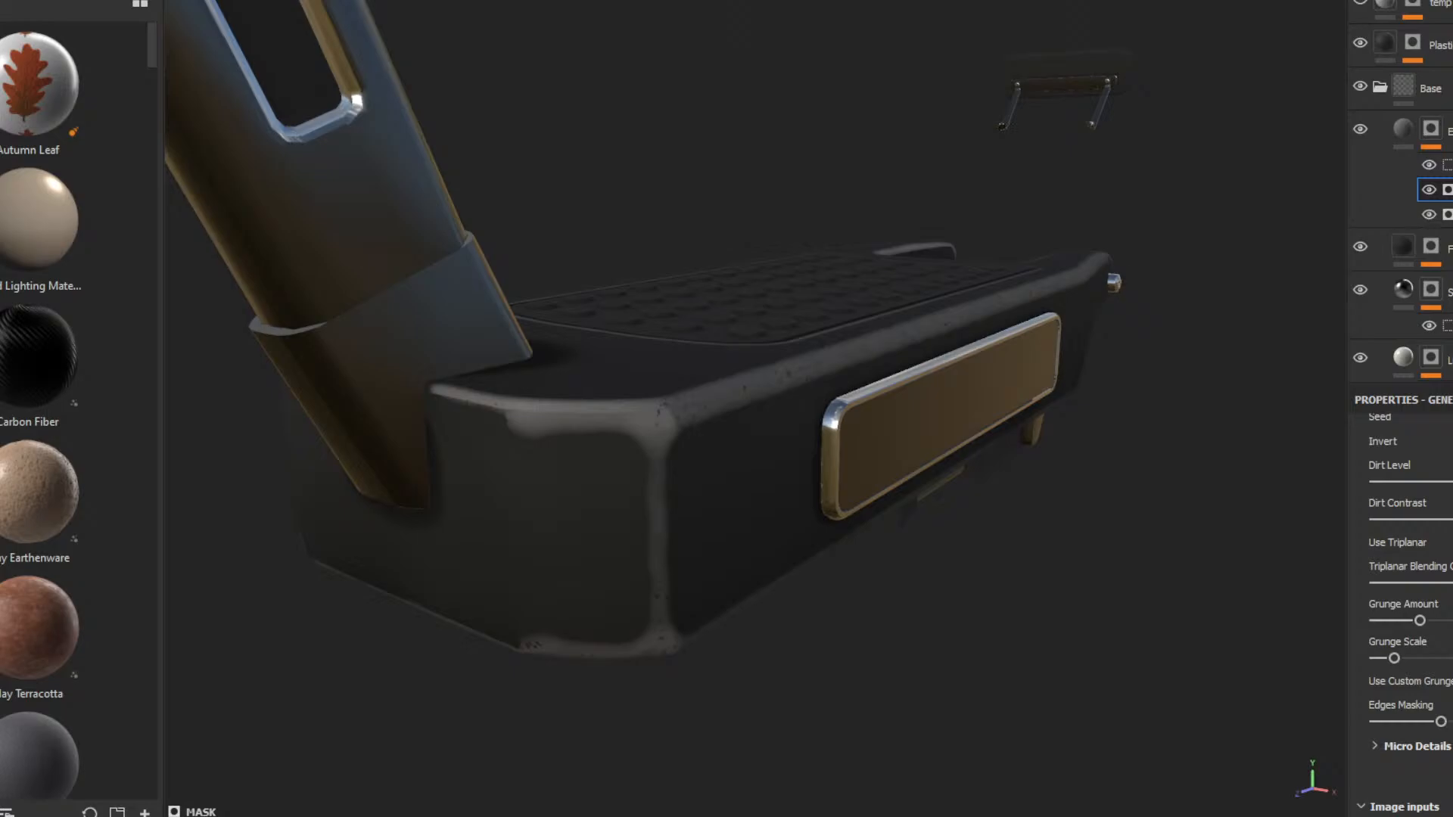
pyautogui.moveTo(1419, 621); pyautogui.dragTo(1448, 620)
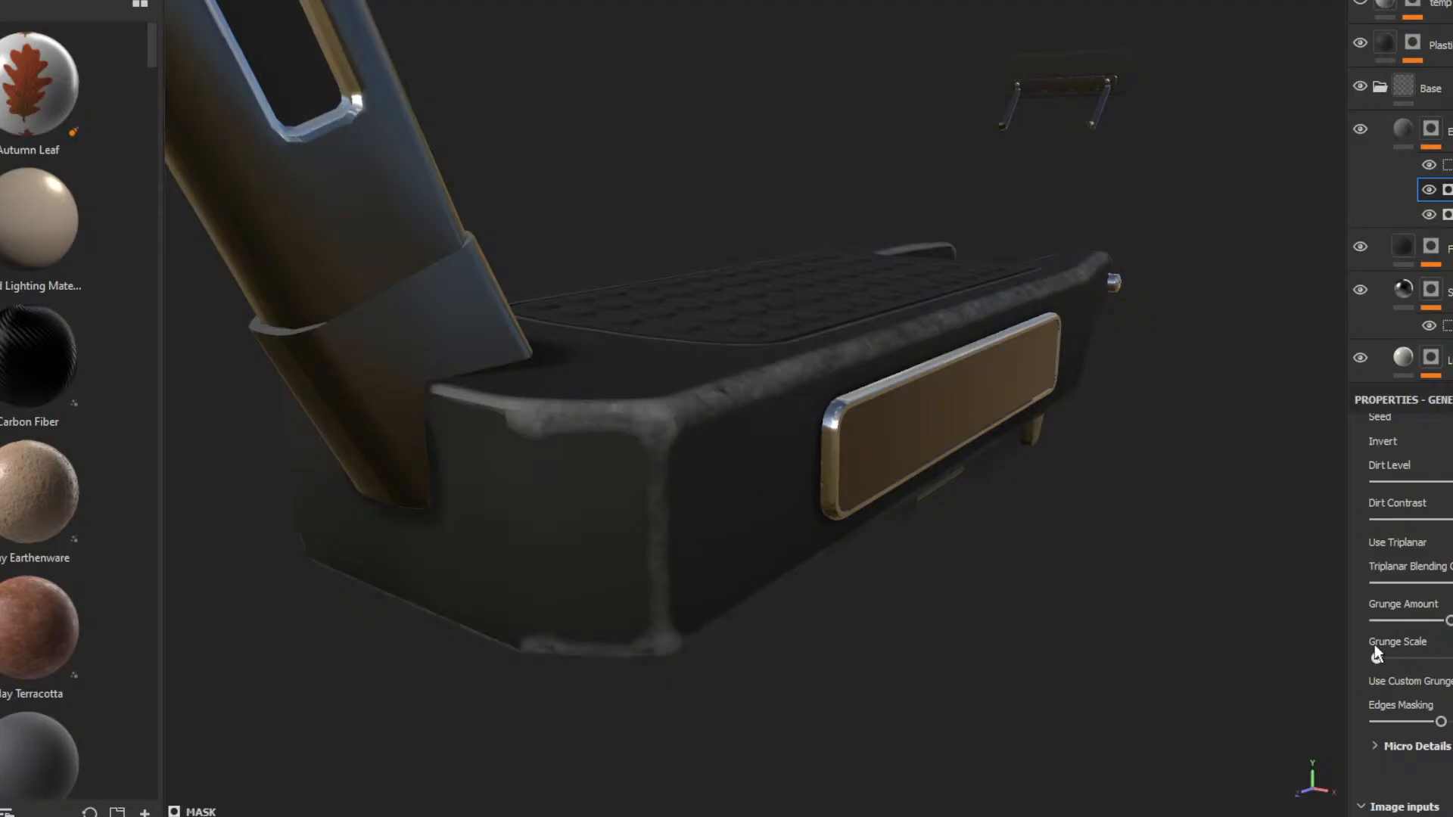
pyautogui.moveTo(1448, 621); pyautogui.dragTo(1431, 622)
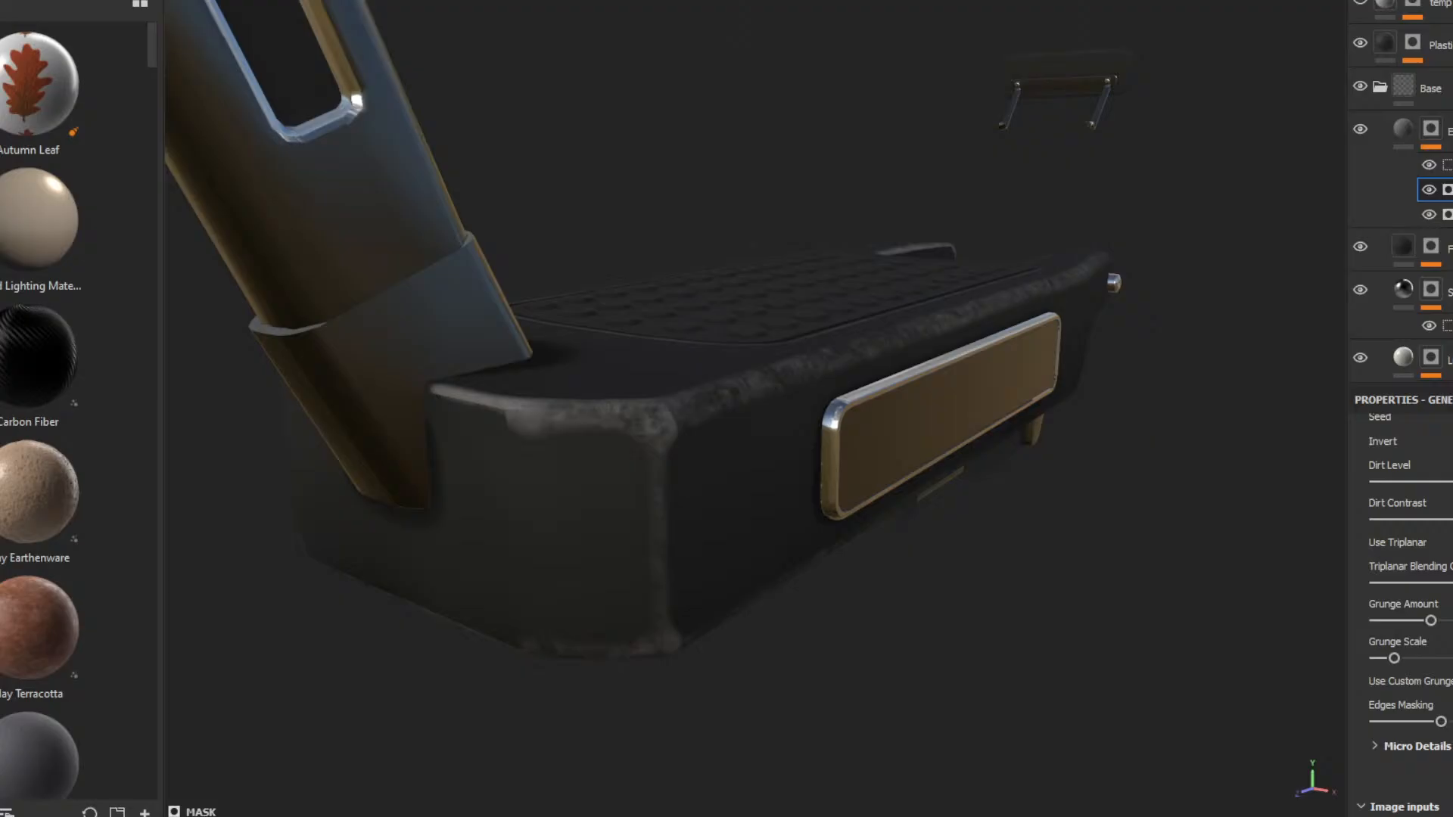
# - Add a paint effect above the Dirt generator in the edge-highlight mask and paint black along the deck's front edges to reduce the wear
pyautogui.click(1446, 184)
pyautogui.moveTo(745, 372)
pyautogui.mouseDown()
pyautogui.moveTo(707, 406)
pyautogui.moveTo(723, 437)
pyautogui.mouseUp()
pyautogui.hotkey('ctrl', 'z')
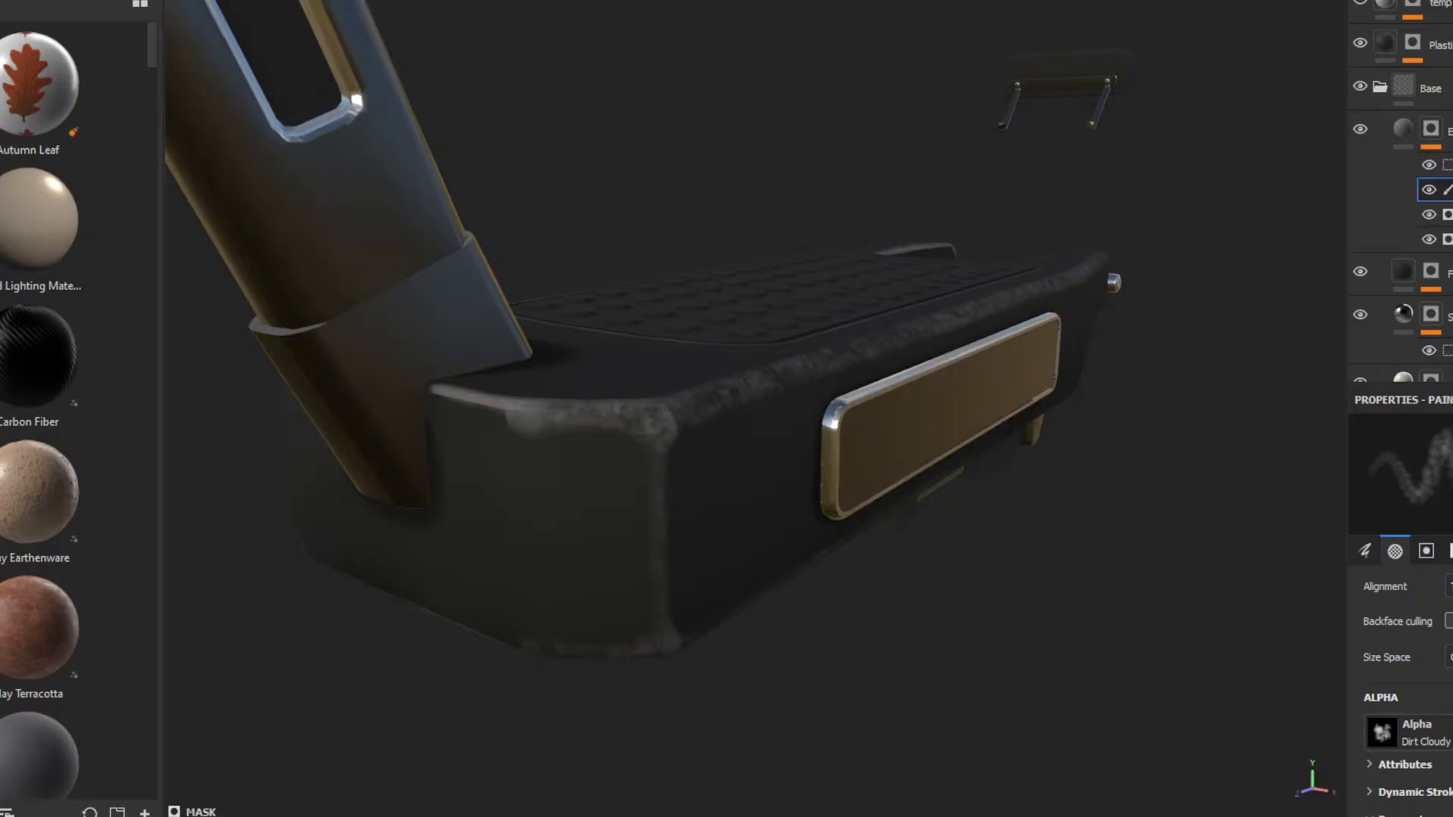
pyautogui.click(1426, 552)
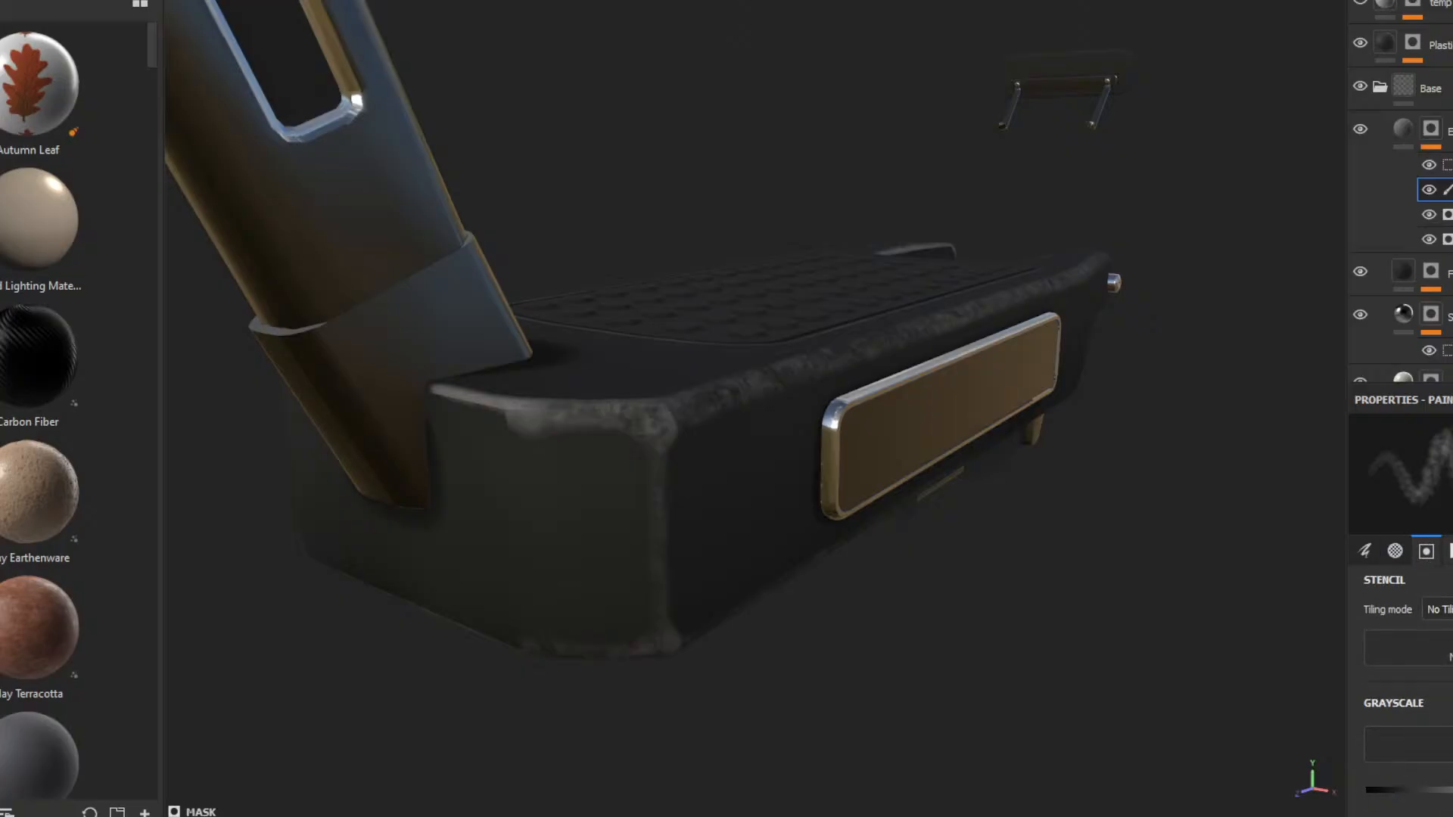
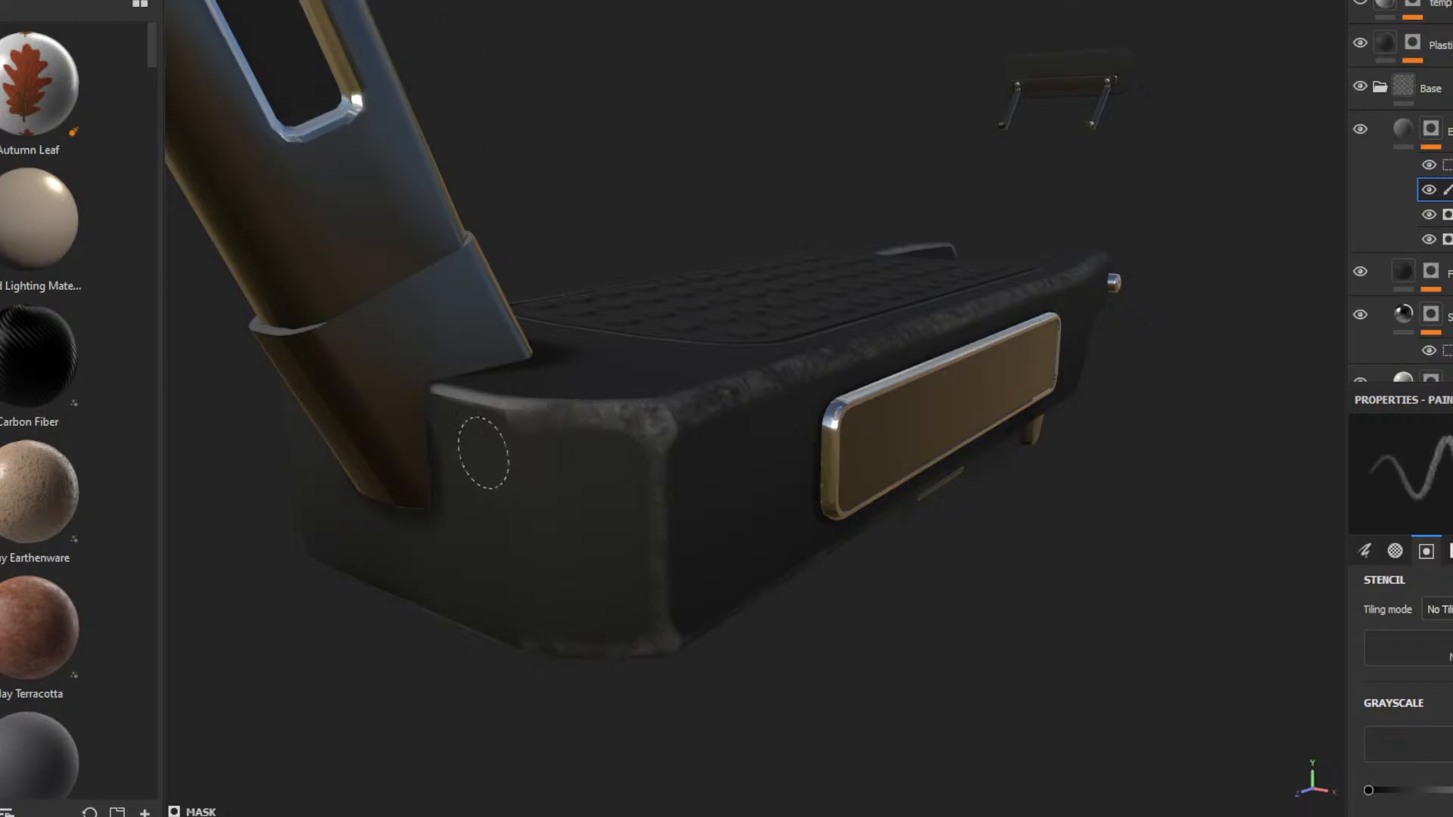
pyautogui.moveTo(506, 426)
pyautogui.mouseDown()
pyautogui.moveTo(545, 424)
pyautogui.moveTo(457, 399)
pyautogui.moveTo(473, 408)
pyautogui.moveTo(456, 415)
pyautogui.mouseUp()
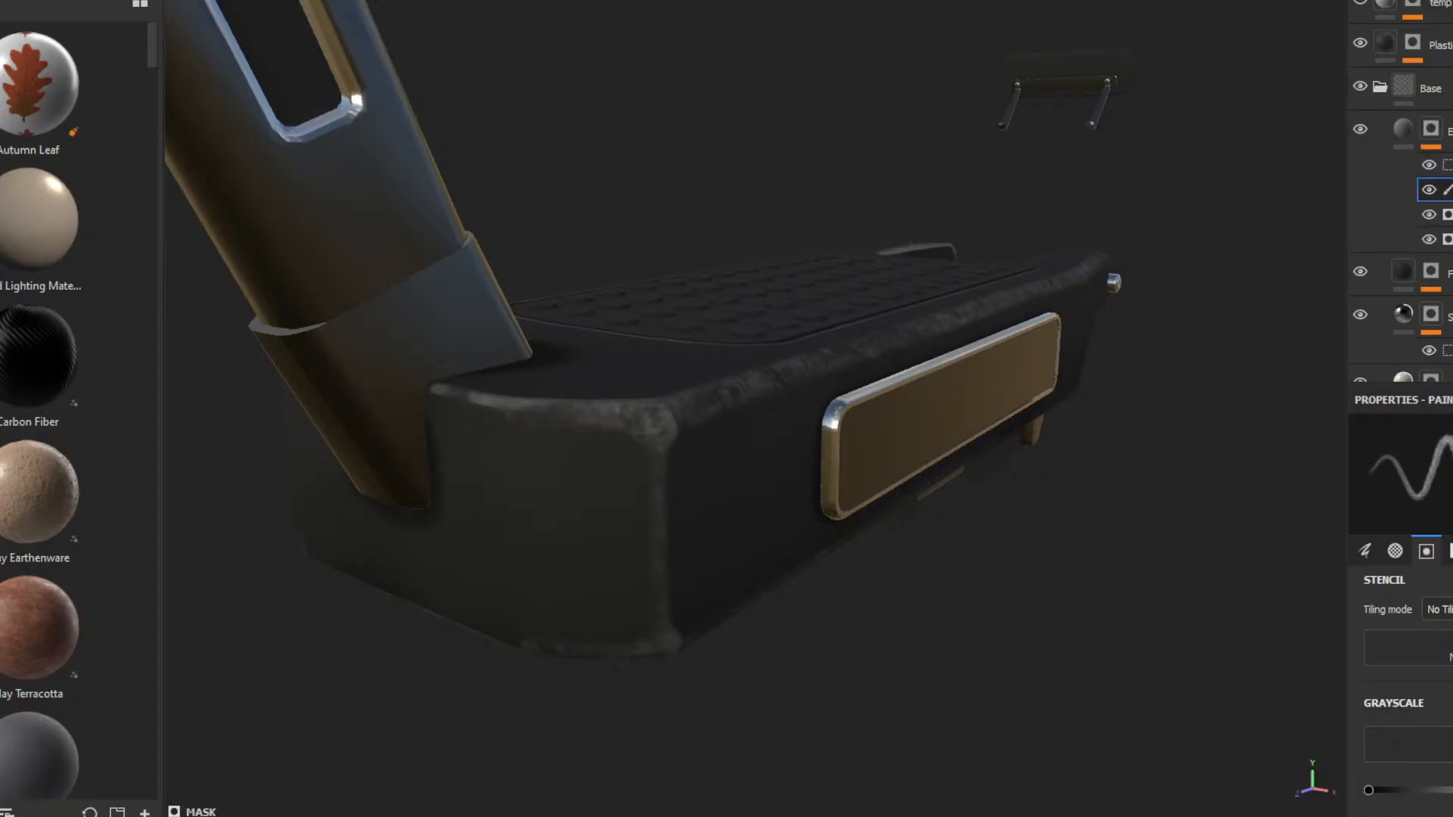
pyautogui.moveTo(467, 399)
pyautogui.mouseDown()
pyautogui.moveTo(654, 442)
pyautogui.moveTo(645, 424)
pyautogui.moveTo(618, 639)
pyautogui.mouseUp()
# - Switch the viewport from the full material to a single-channel display to inspect the deck
pyautogui.moveTo(675, 583)
pyautogui.keyDown('alt'); pyautogui.mouseDown()
pyautogui.moveTo(668, 567)
pyautogui.moveTo(636, 572)
pyautogui.moveTo(671, 627)
pyautogui.mouseUp(); pyautogui.keyUp('alt')
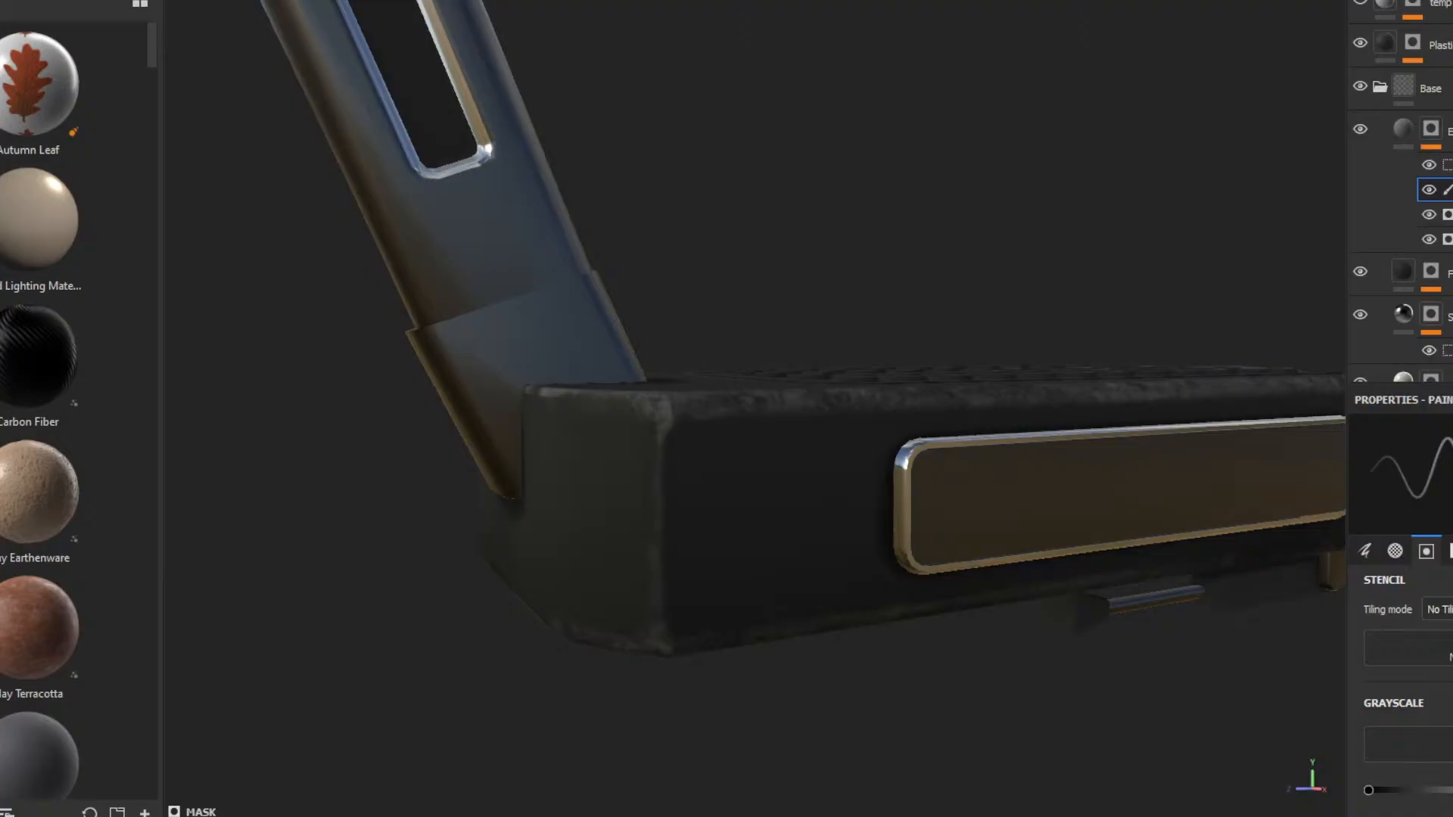
pyautogui.click(1256, 1)
pyautogui.click(1232, 119)
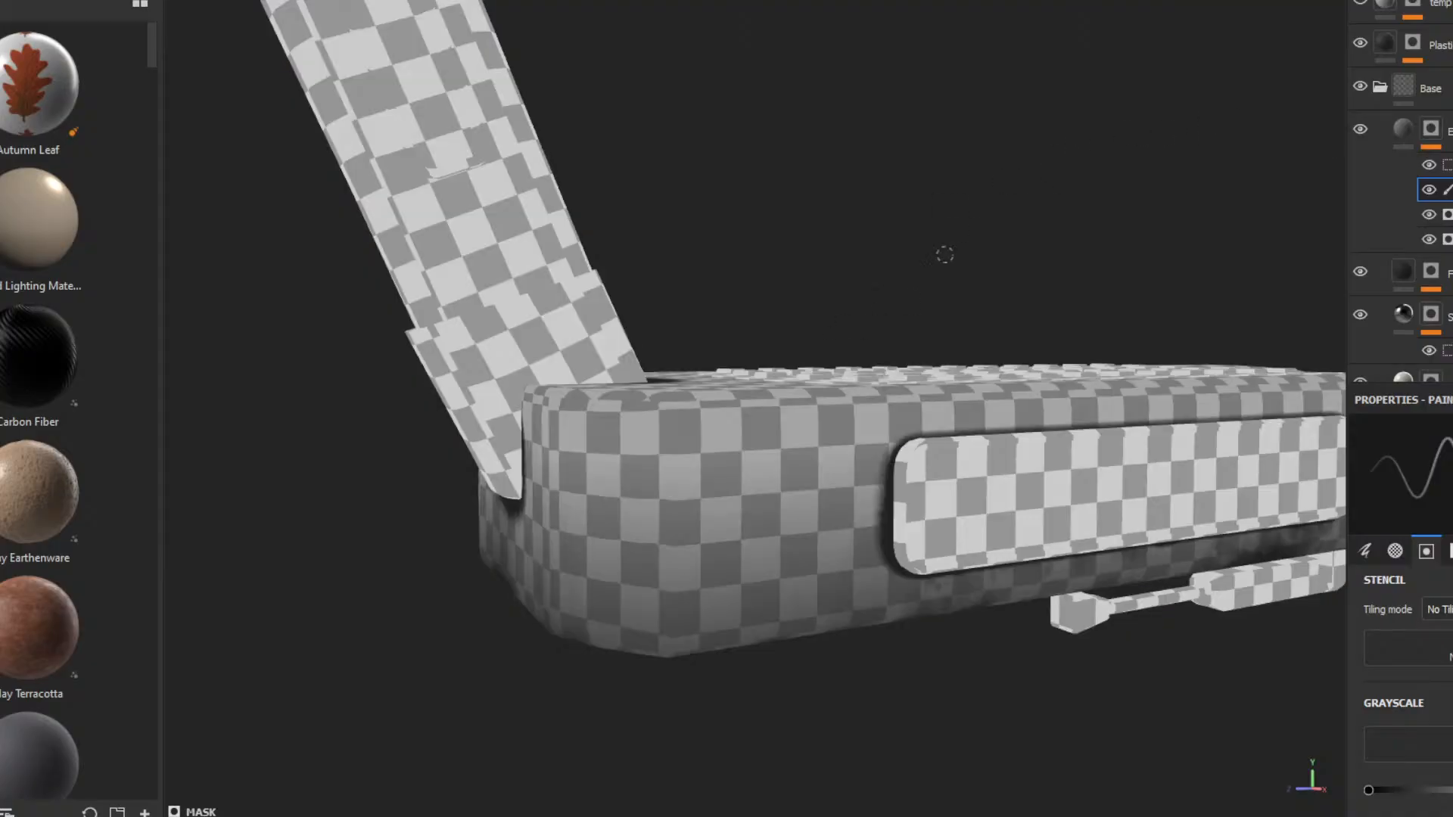
# - Display only the Base color channel and paint black over the wear on the front part of the deck's upper side edge
pyautogui.click(1256, 1)
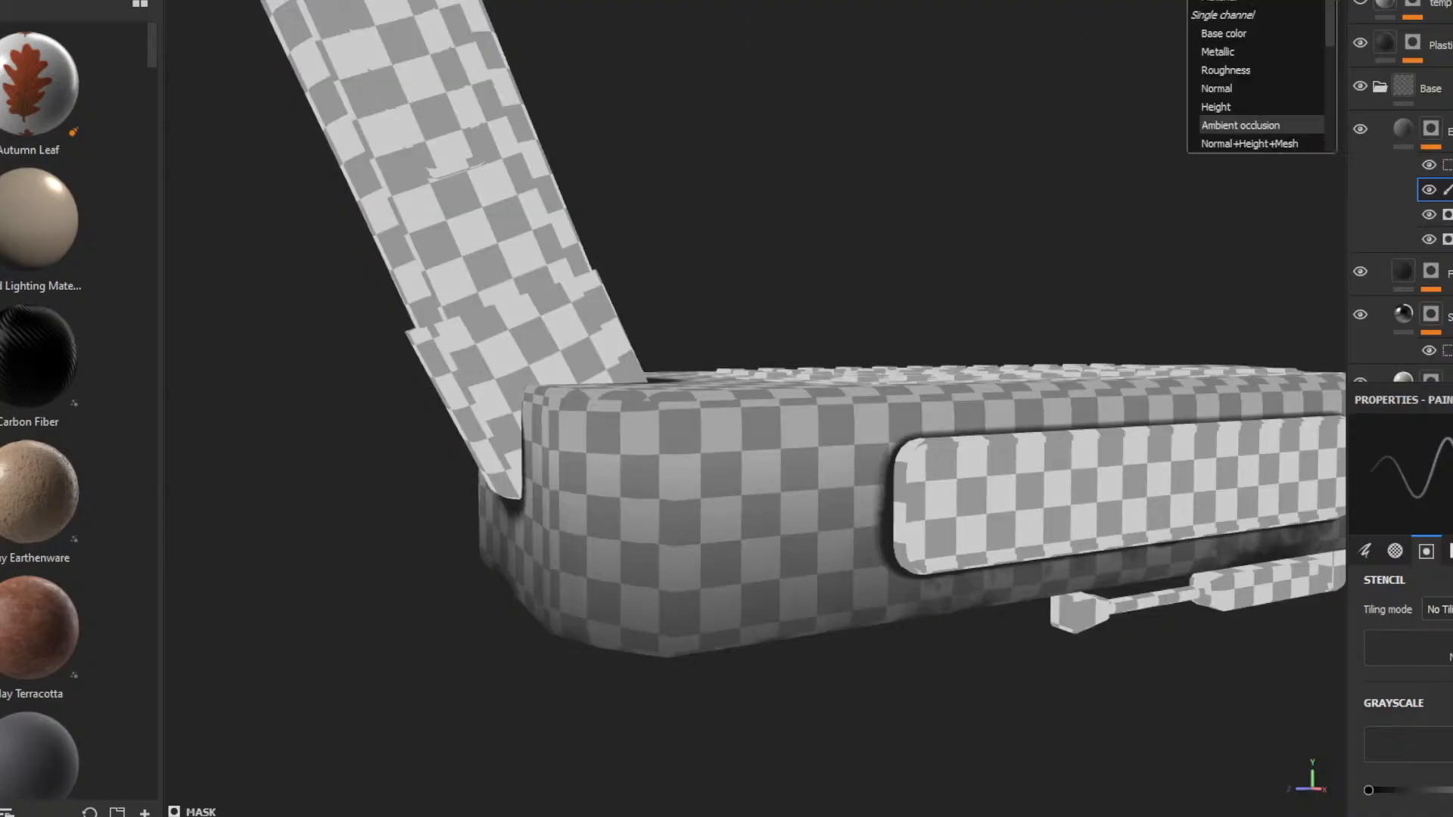
pyautogui.click(1233, 36)
pyautogui.keyDown('alt'); pyautogui.moveTo(778, 478); pyautogui.dragTo(827, 493); pyautogui.keyUp('alt')
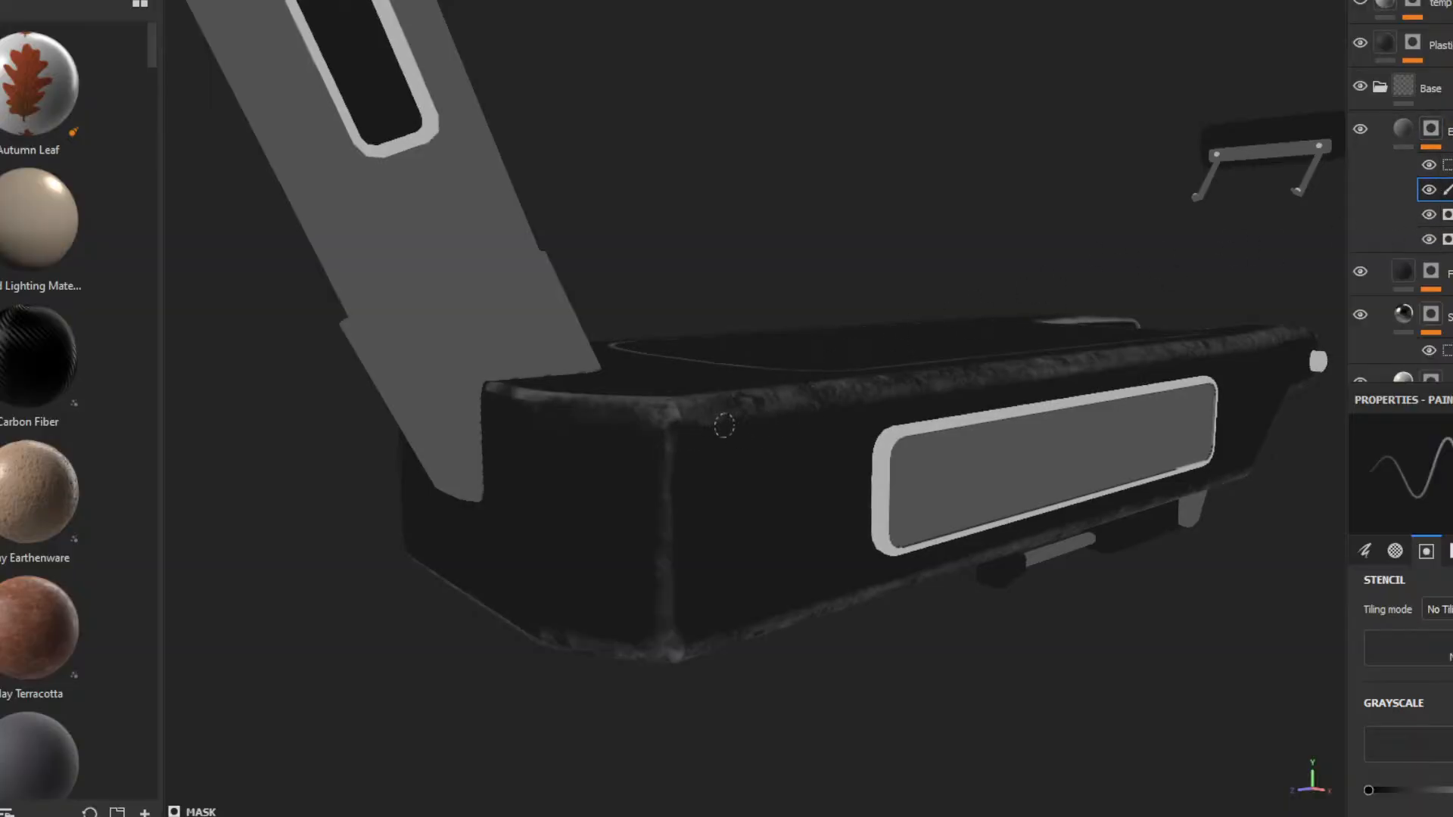
pyautogui.keyDown('alt'); pyautogui.moveTo(793, 466); pyautogui.dragTo(678, 492); pyautogui.keyUp('alt')
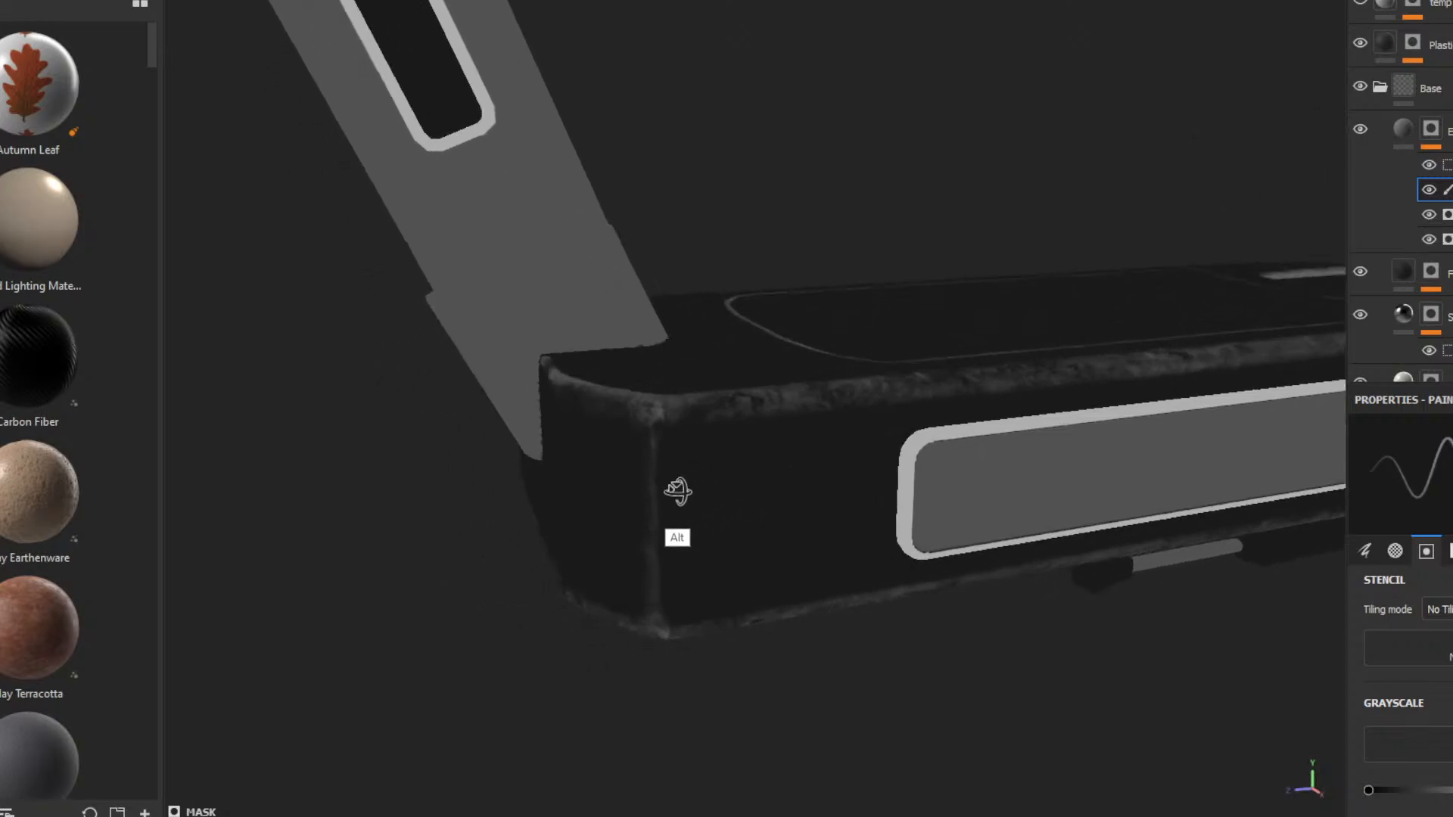
pyautogui.moveTo(793, 406); pyautogui.dragTo(791, 418)
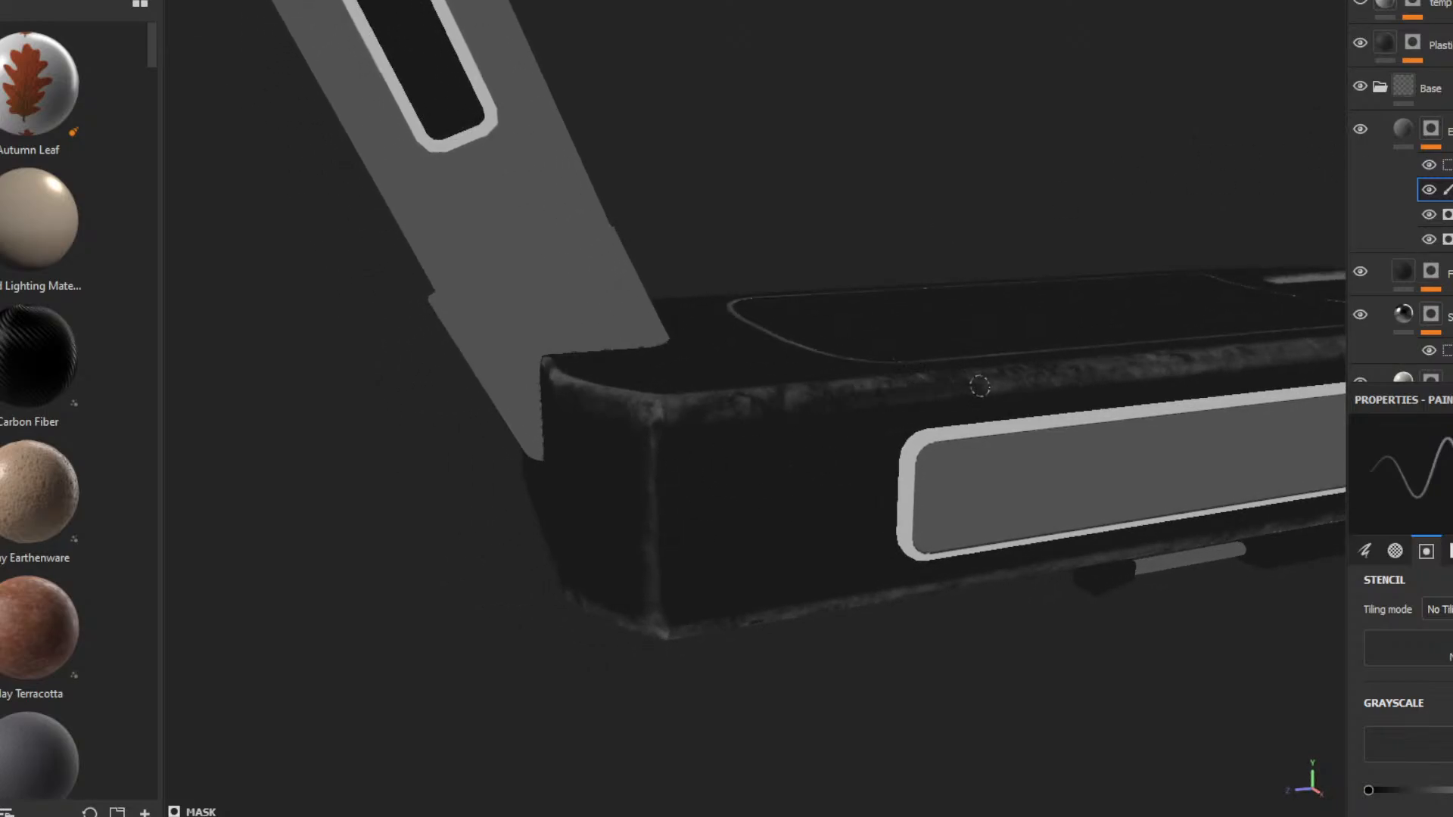
# - Continue painting black along the deck's upper side edge, above the side panel and back to the rear fork, to break up the wear
pyautogui.moveTo(989, 415)
pyautogui.keyDown('ctrl'); pyautogui.keyDown('alt'); pyautogui.mouseDown()
pyautogui.moveTo(775, 461)
pyautogui.moveTo(772, 392)
pyautogui.mouseUp(); pyautogui.keyUp('alt'); pyautogui.keyUp('ctrl')
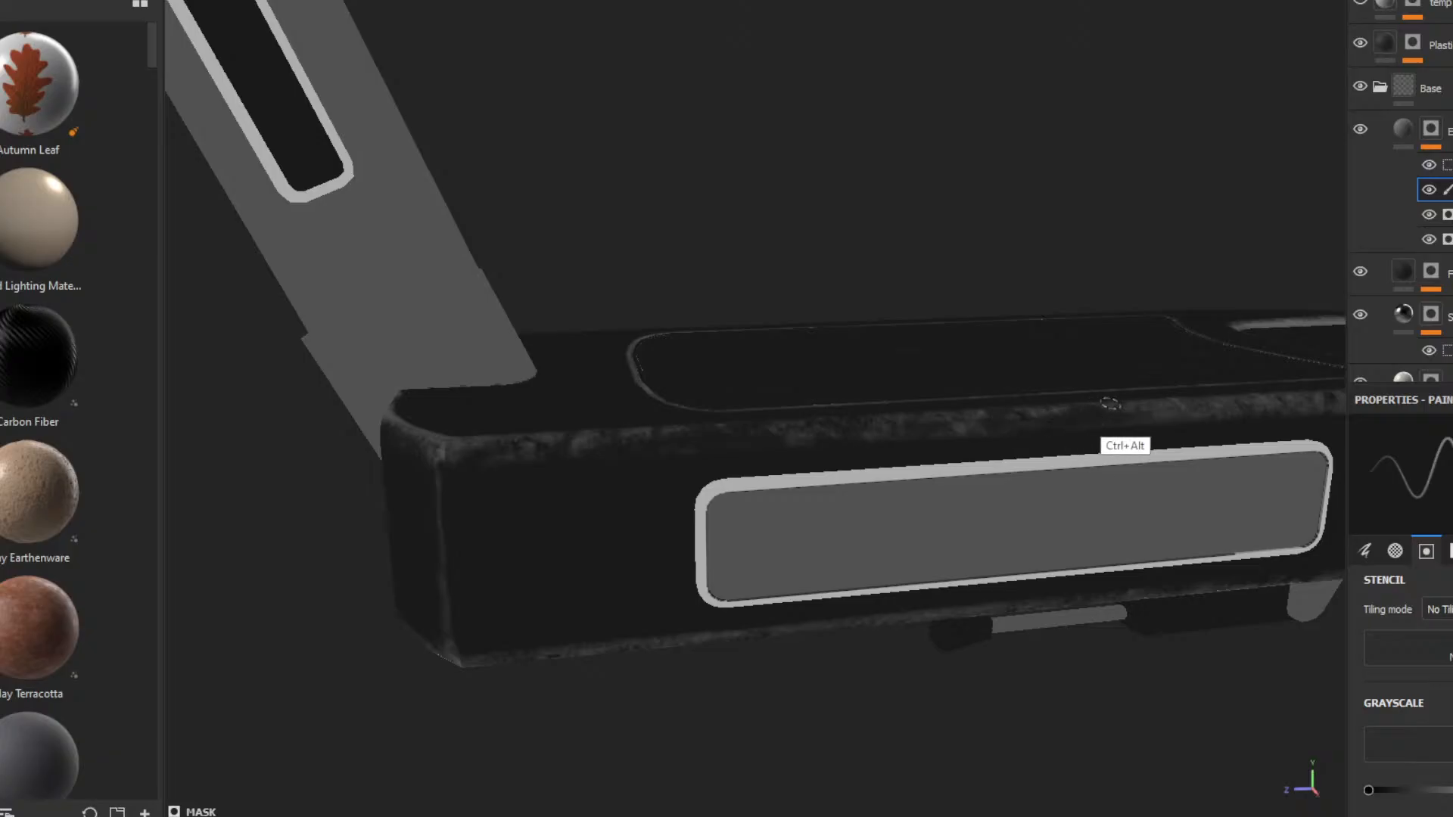
pyautogui.keyDown('ctrl'); pyautogui.keyDown('alt'); pyautogui.moveTo(1112, 433); pyautogui.dragTo(832, 382); pyautogui.keyUp('alt'); pyautogui.keyUp('ctrl')
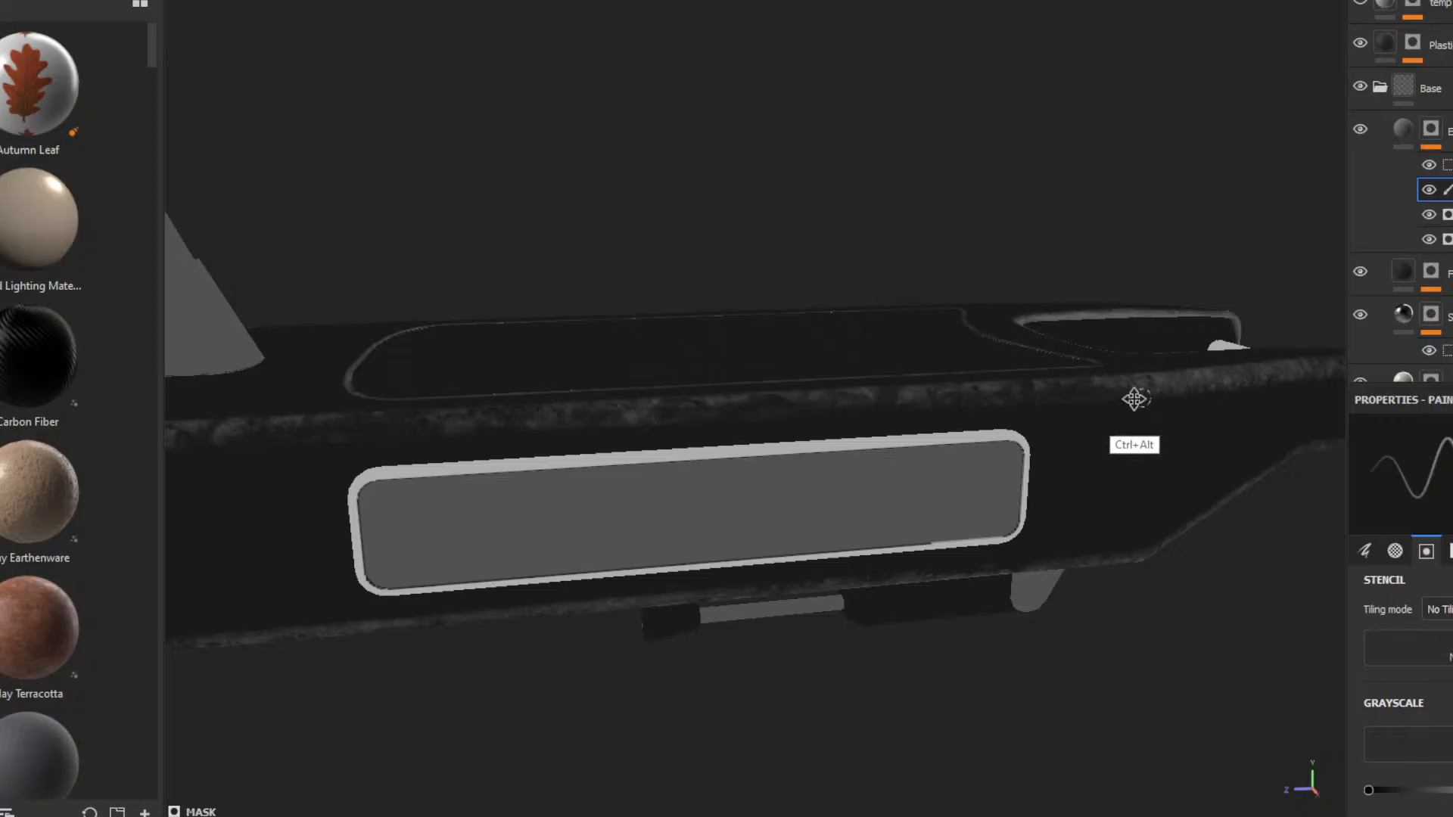
pyautogui.keyDown('ctrl'); pyautogui.keyDown('alt'); pyautogui.moveTo(1134, 398); pyautogui.dragTo(983, 483); pyautogui.keyUp('alt'); pyautogui.keyUp('ctrl')
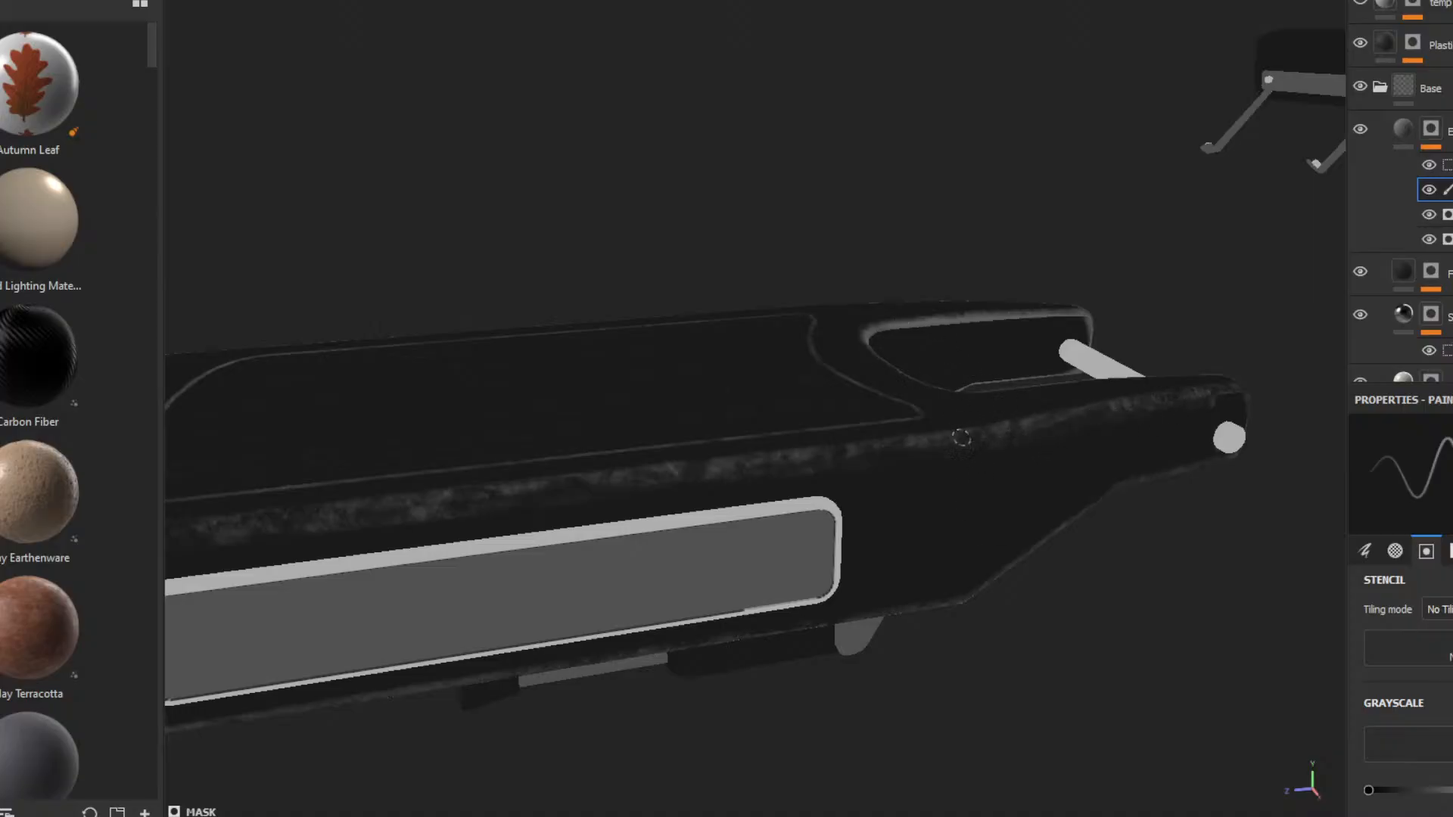
# - Paint black strokes along the deck's lower side edge below the side panel to thin the edge wear
pyautogui.moveTo(947, 457)
pyautogui.keyDown('alt'); pyautogui.mouseDown()
pyautogui.moveTo(957, 421)
pyautogui.moveTo(873, 281)
pyautogui.mouseUp(); pyautogui.keyUp('alt')
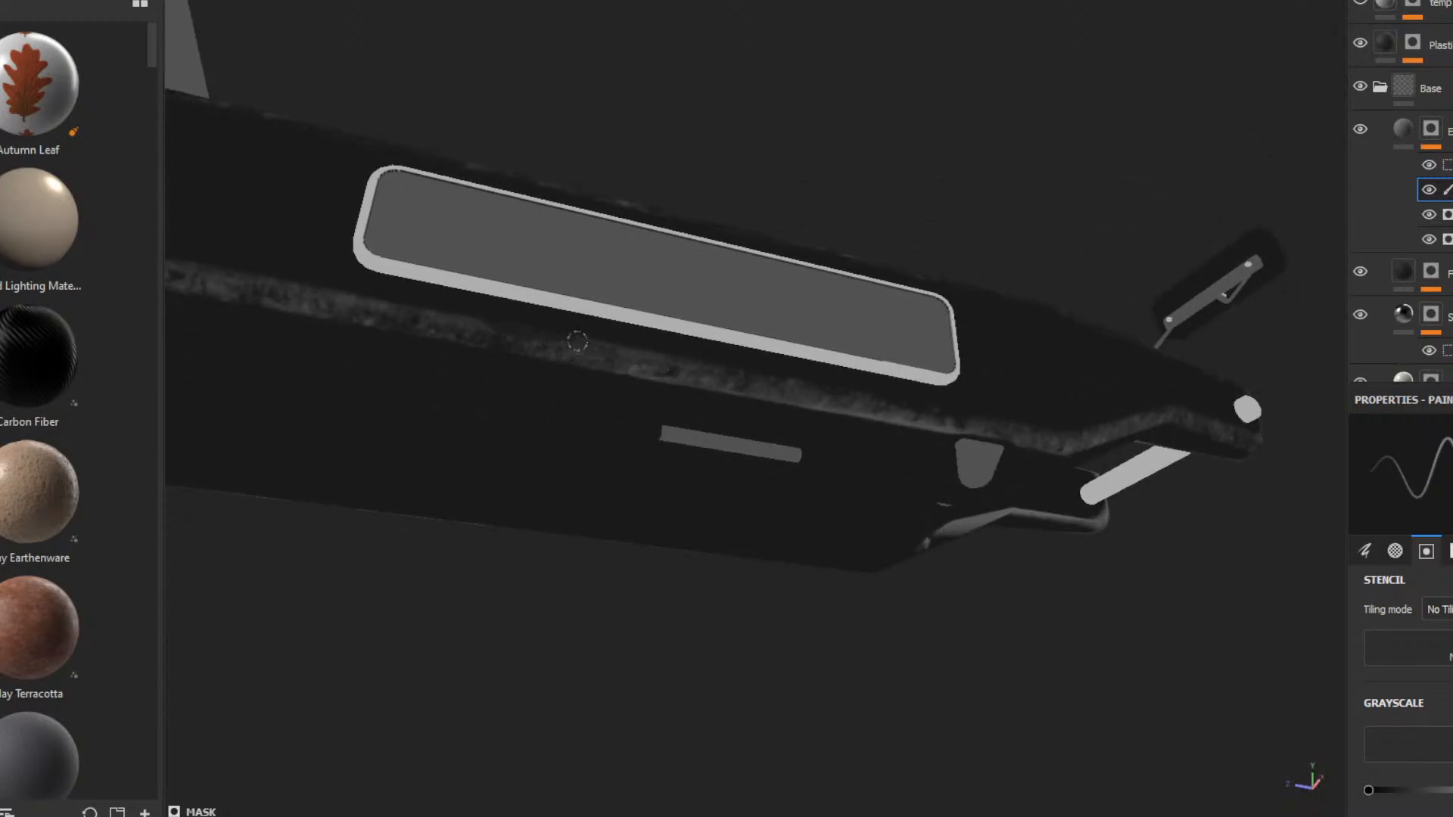
pyautogui.moveTo(781, 388); pyautogui.dragTo(831, 387)
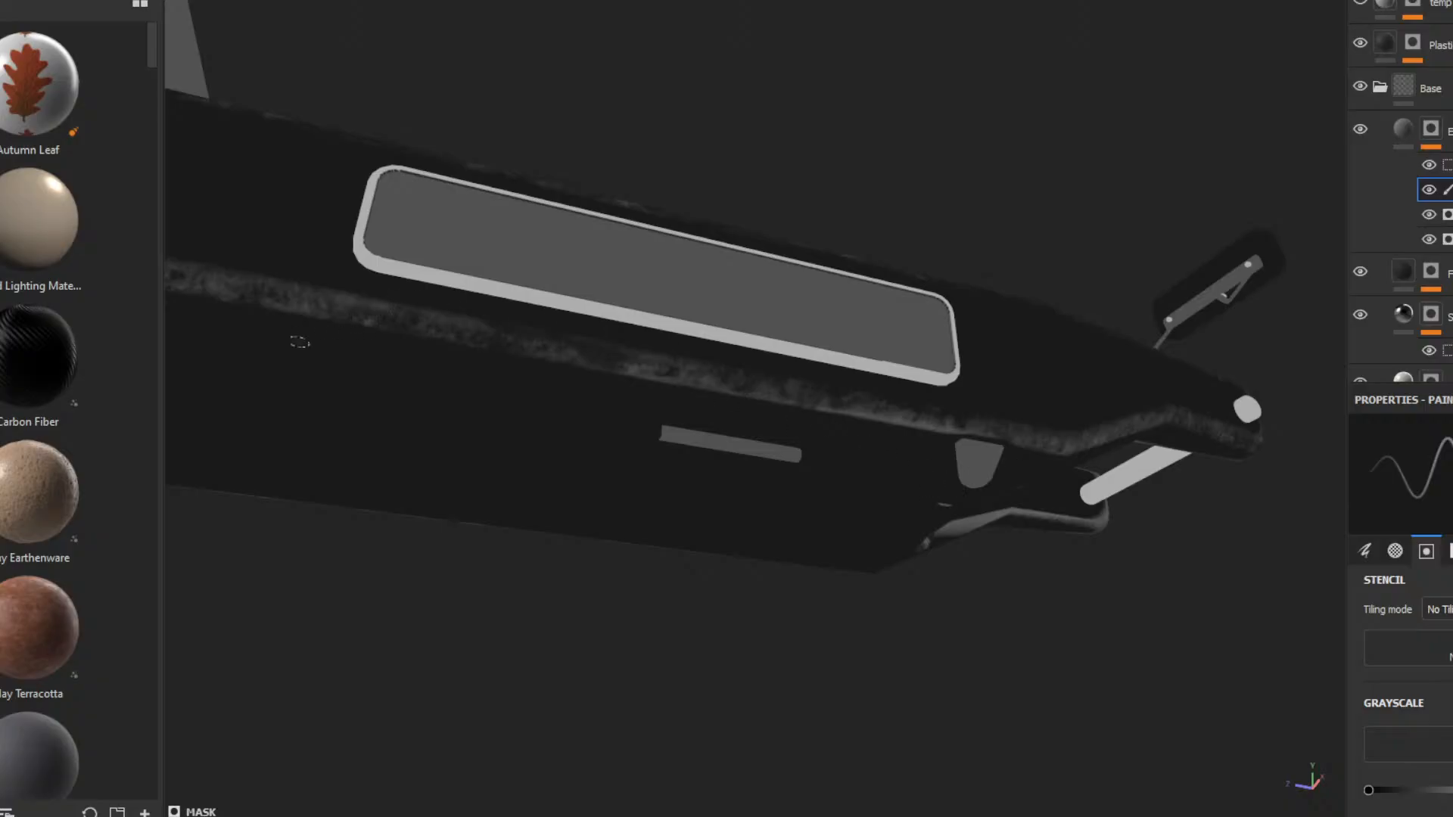
pyautogui.moveTo(317, 301); pyautogui.dragTo(391, 314)
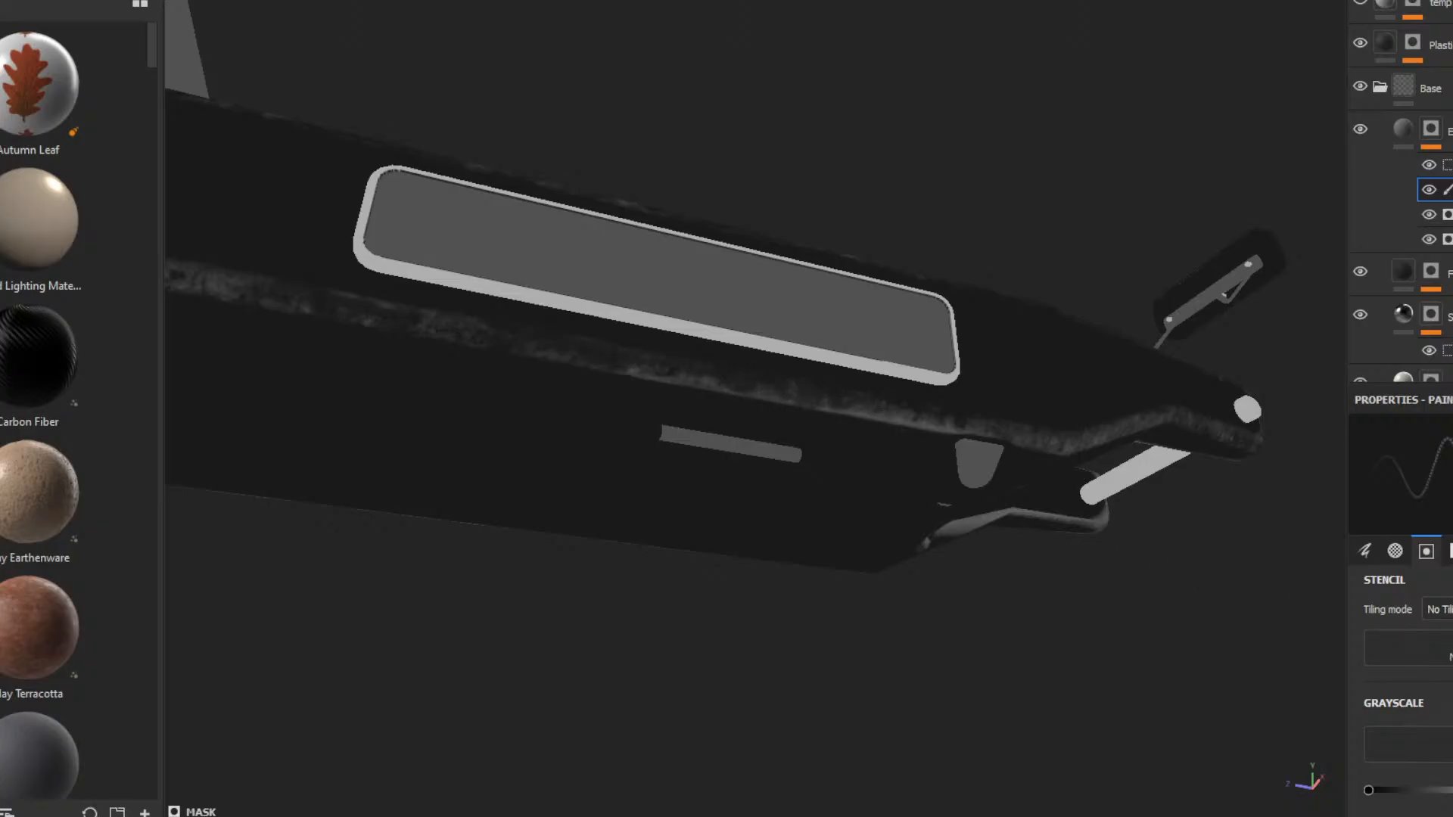
# - Increase the paint brush's Size Jitter, Flow Jitter and Angle Jitter for more irregular strokes
pyautogui.click(1397, 555)
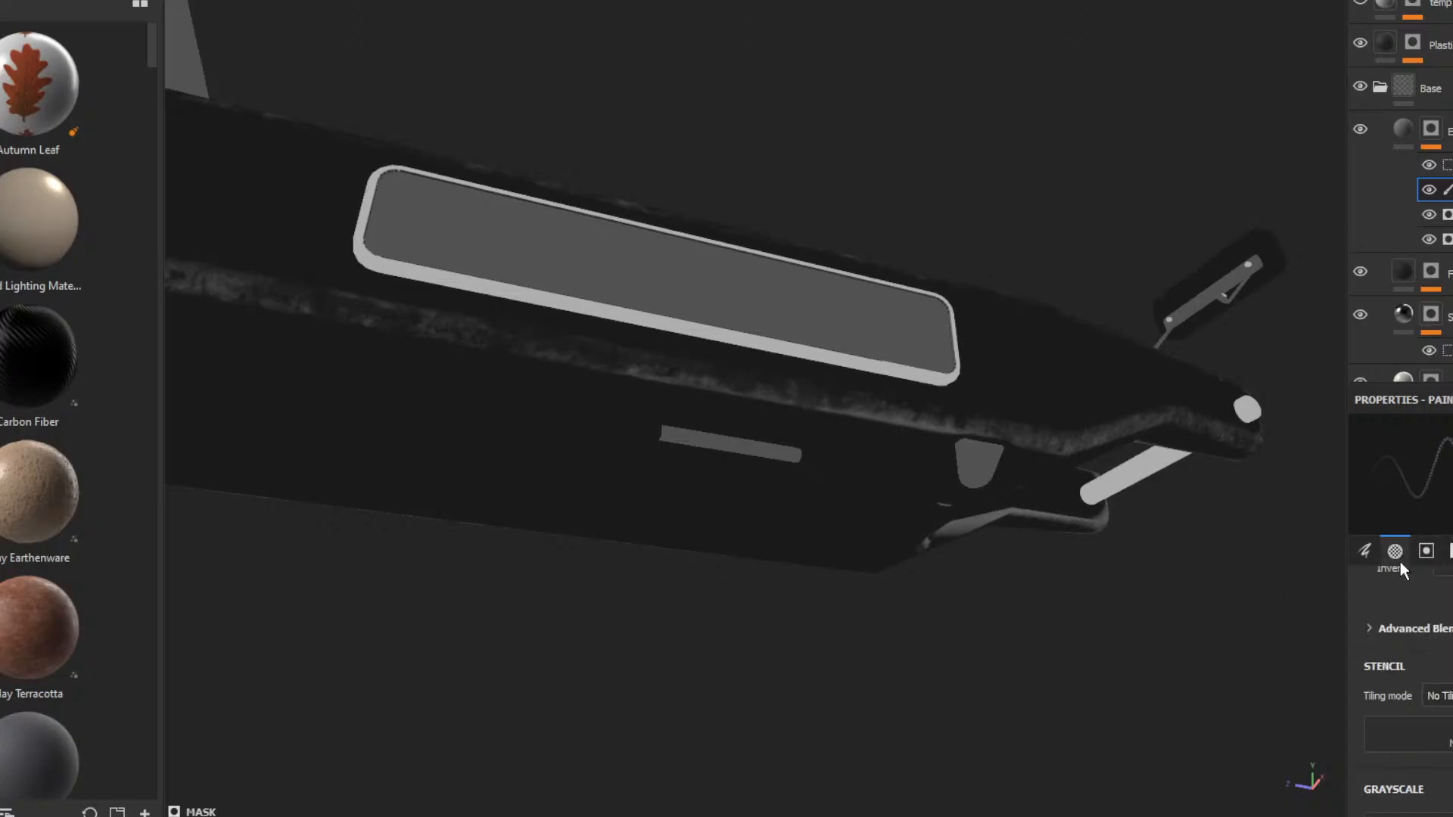
pyautogui.click(1366, 552)
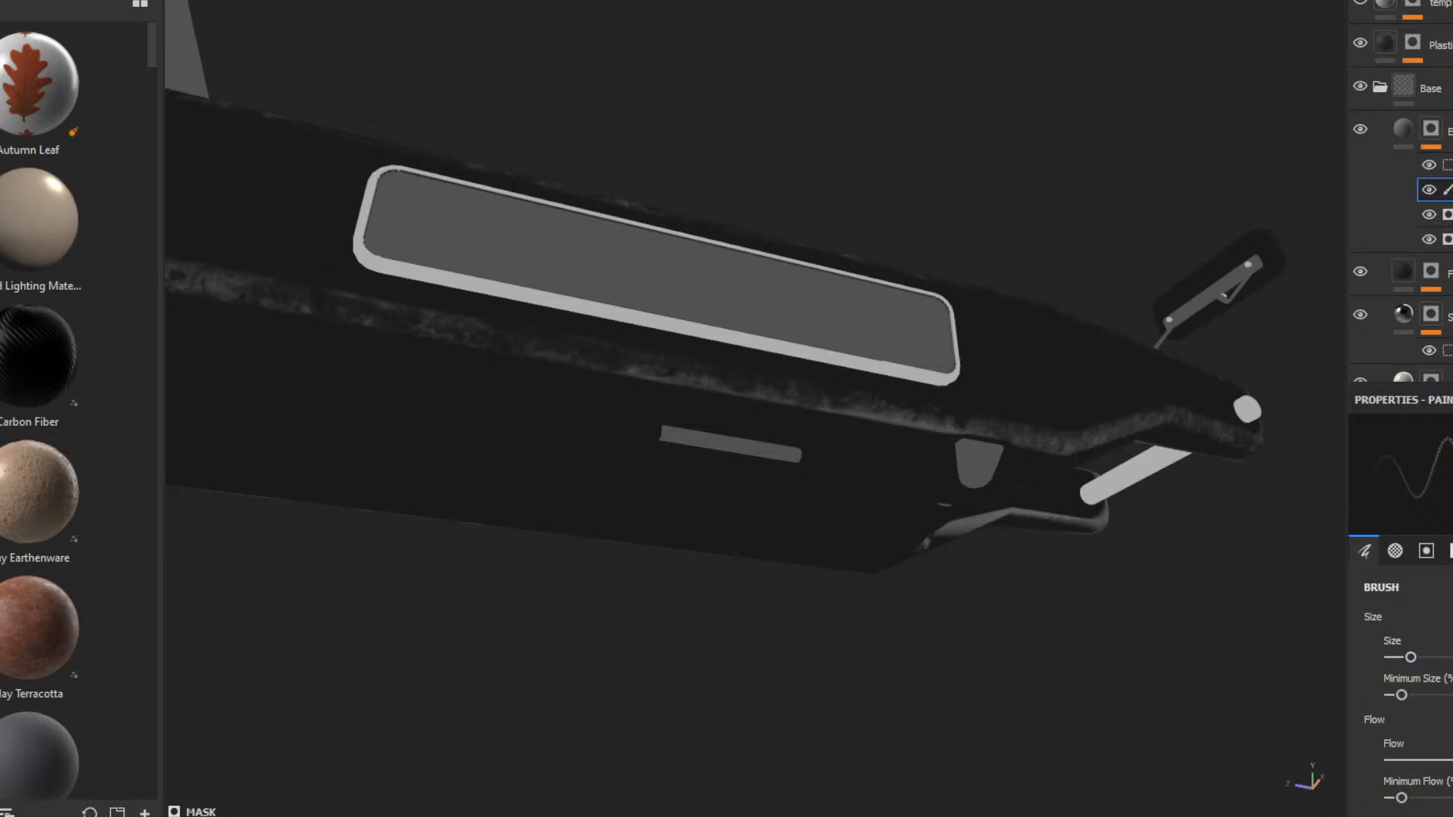
pyautogui.scroll(-5, 1404, 632)
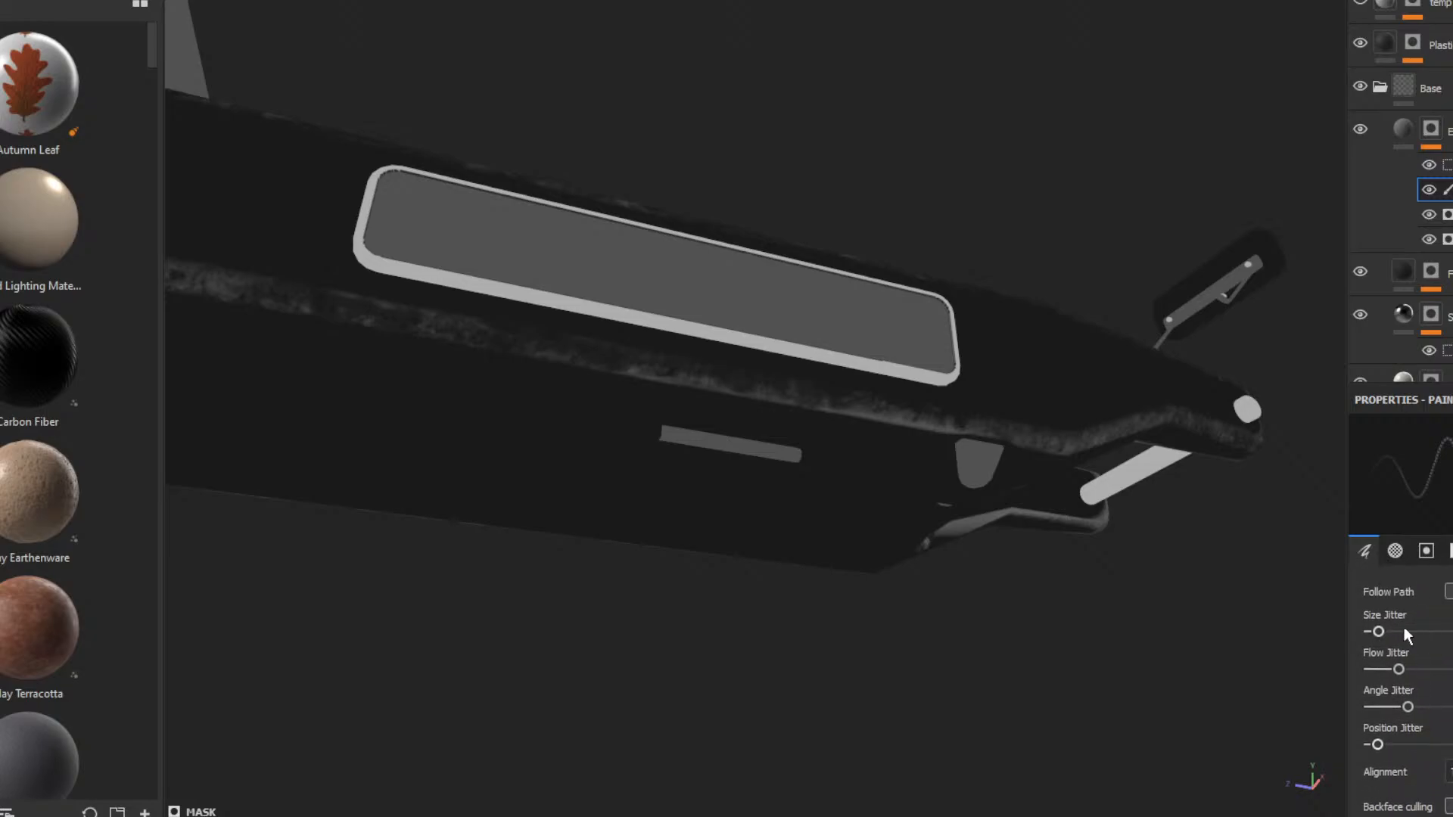
pyautogui.click(1417, 669)
pyautogui.click(1435, 706)
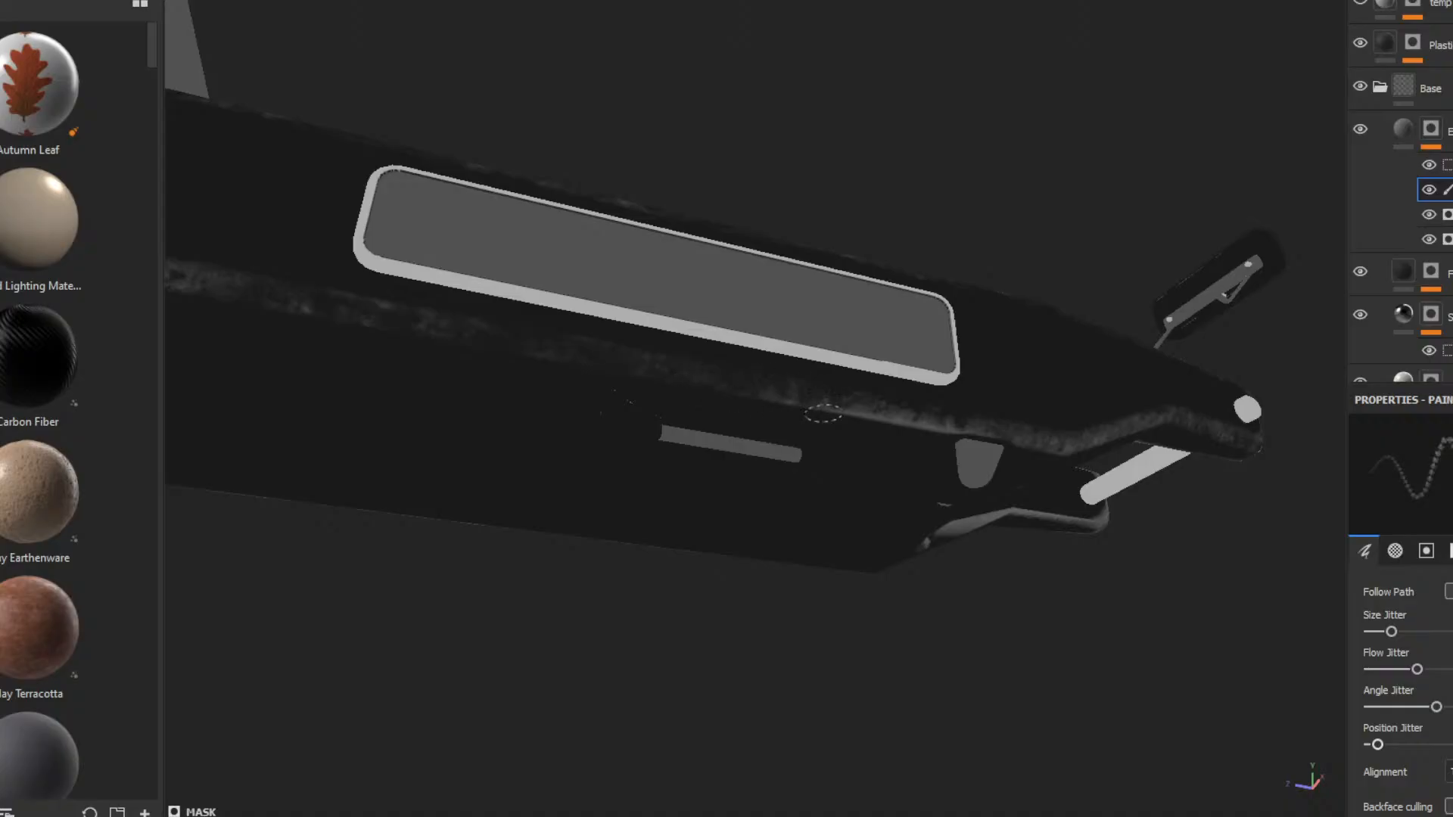
# - Paint black with the jittered brush along the deck's lower side edge to the tip of the rear fork
pyautogui.keyDown('alt'); pyautogui.moveTo(862, 461); pyautogui.dragTo(749, 406); pyautogui.keyUp('alt')
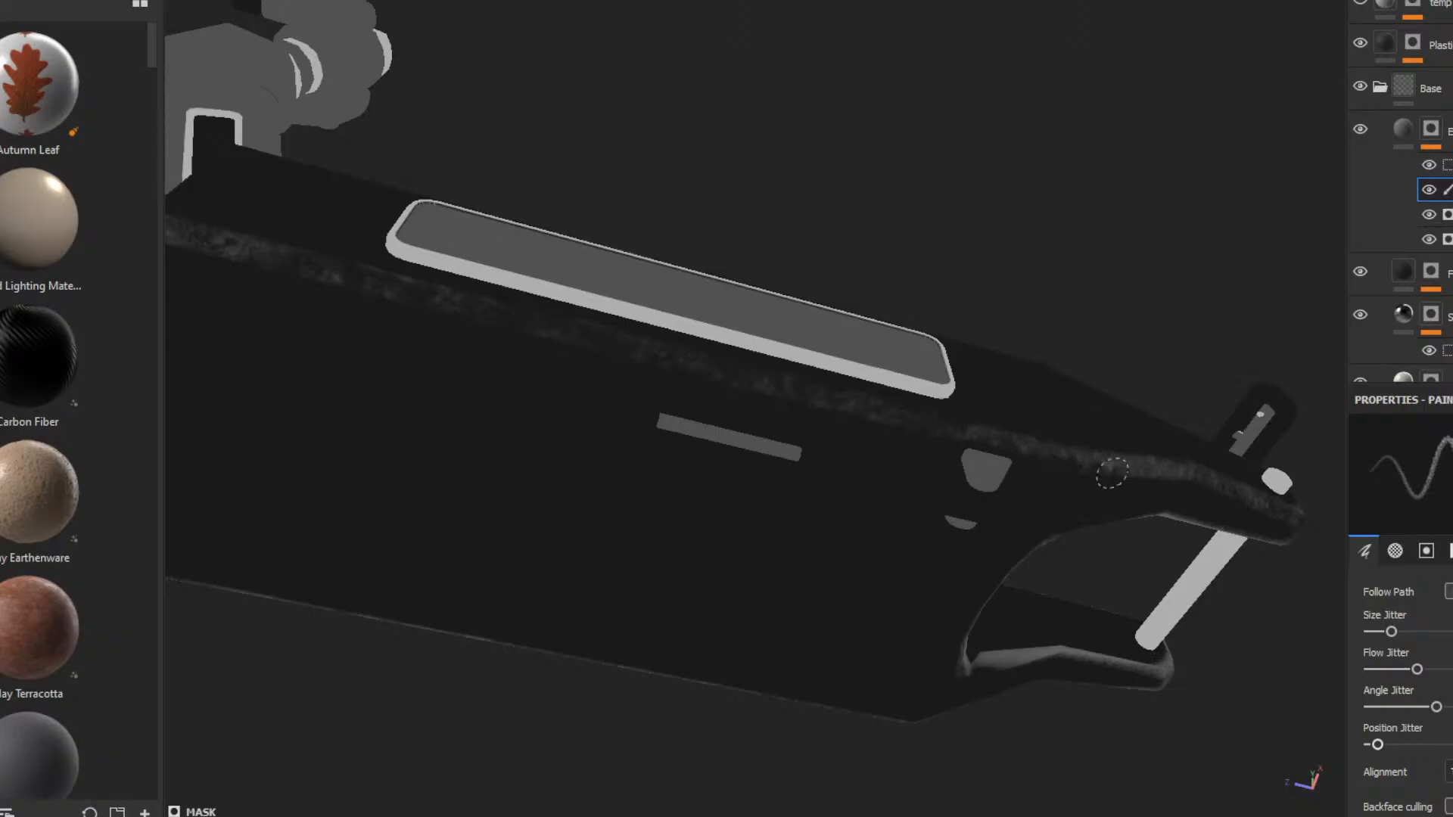
pyautogui.moveTo(1233, 509)
pyautogui.keyDown('alt'); pyautogui.mouseDown()
pyautogui.moveTo(801, 454)
pyautogui.moveTo(934, 320)
pyautogui.mouseUp(); pyautogui.keyUp('alt')
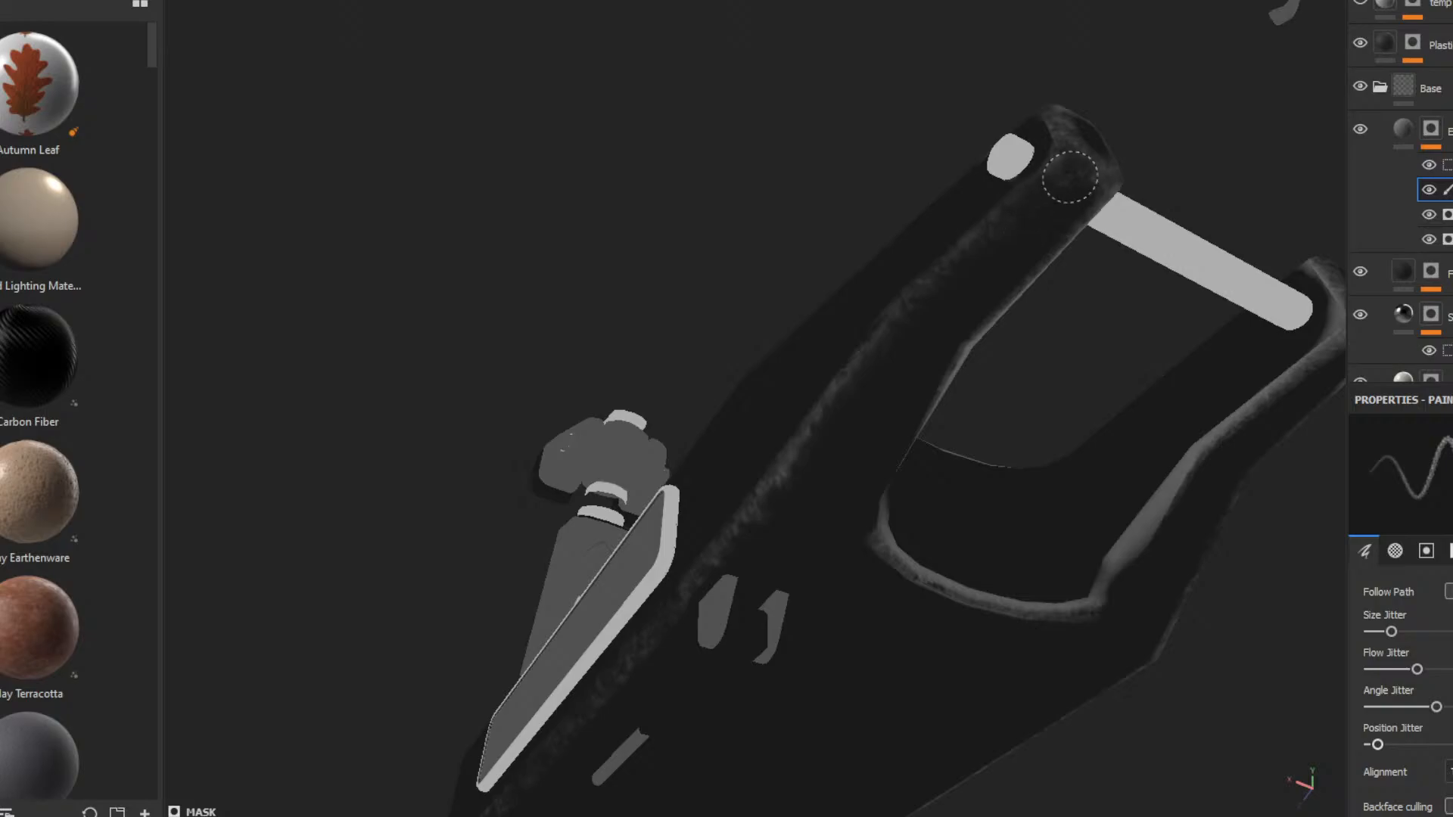
pyautogui.moveTo(1080, 205)
pyautogui.keyDown('alt'); pyautogui.mouseDown()
pyautogui.moveTo(1044, 311)
pyautogui.moveTo(1067, 161)
pyautogui.mouseUp(); pyautogui.keyUp('alt')
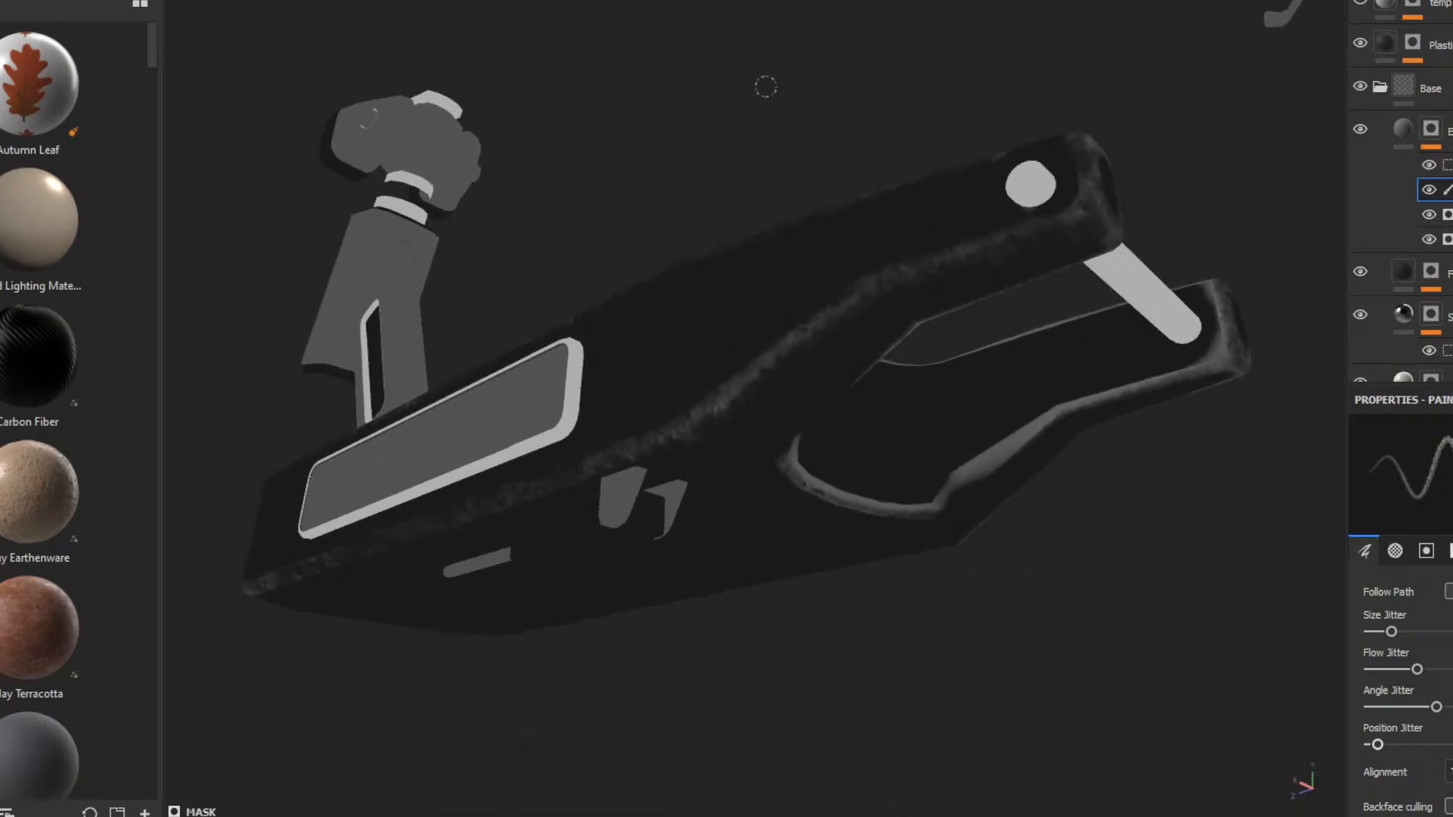
# - Rework the same side's upper deck edge with black strokes from the rear fork forward to the front corner
pyautogui.moveTo(706, 243)
pyautogui.keyDown('alt'); pyautogui.mouseDown()
pyautogui.moveTo(825, 241)
pyautogui.moveTo(724, 325)
pyautogui.moveTo(628, 345)
pyautogui.moveTo(699, 174)
pyautogui.mouseUp(); pyautogui.keyUp('alt')
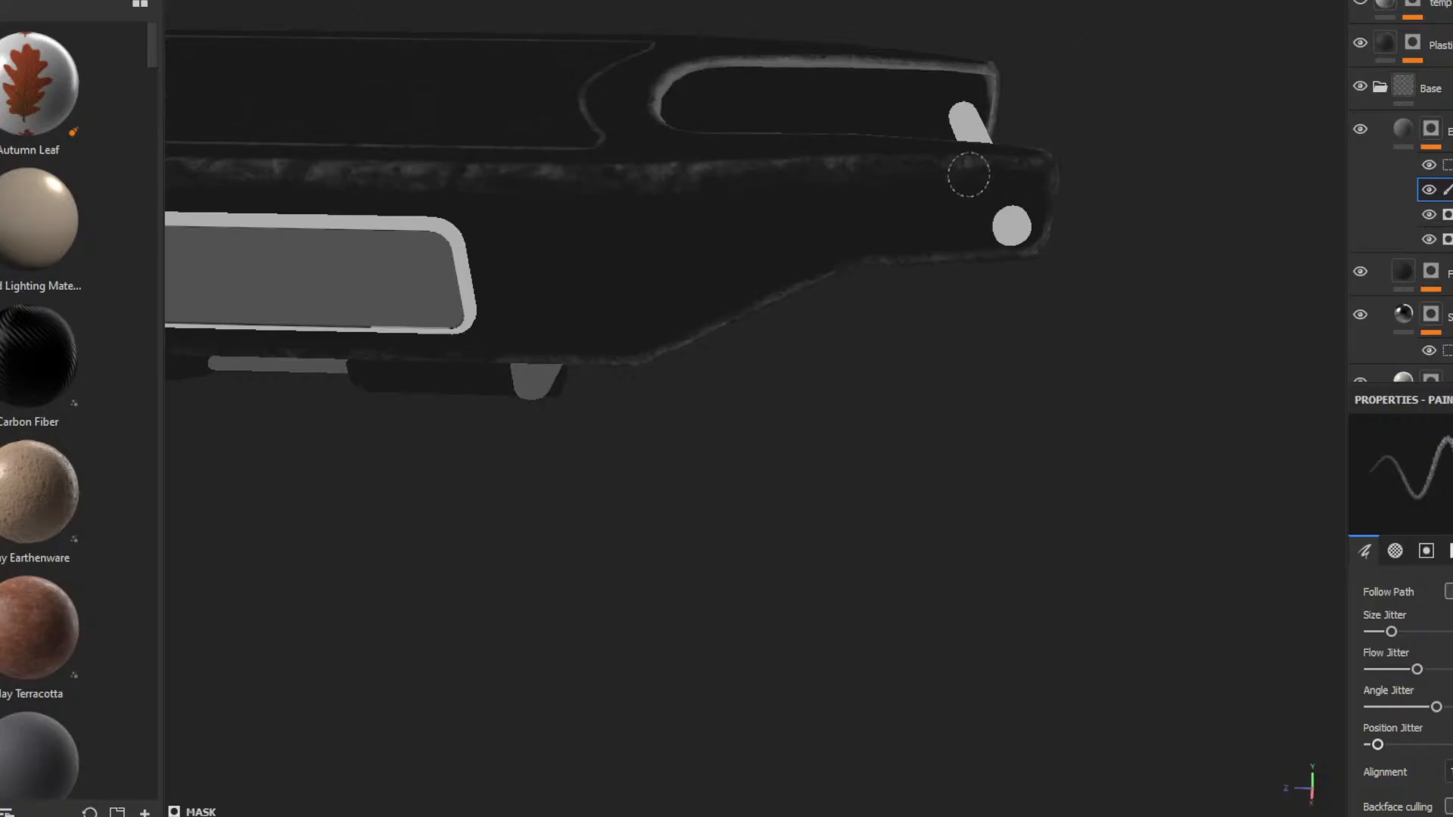
pyautogui.keyDown('alt'); pyautogui.moveTo(600, 247); pyautogui.dragTo(1006, 325, button='middle'); pyautogui.keyUp('alt')
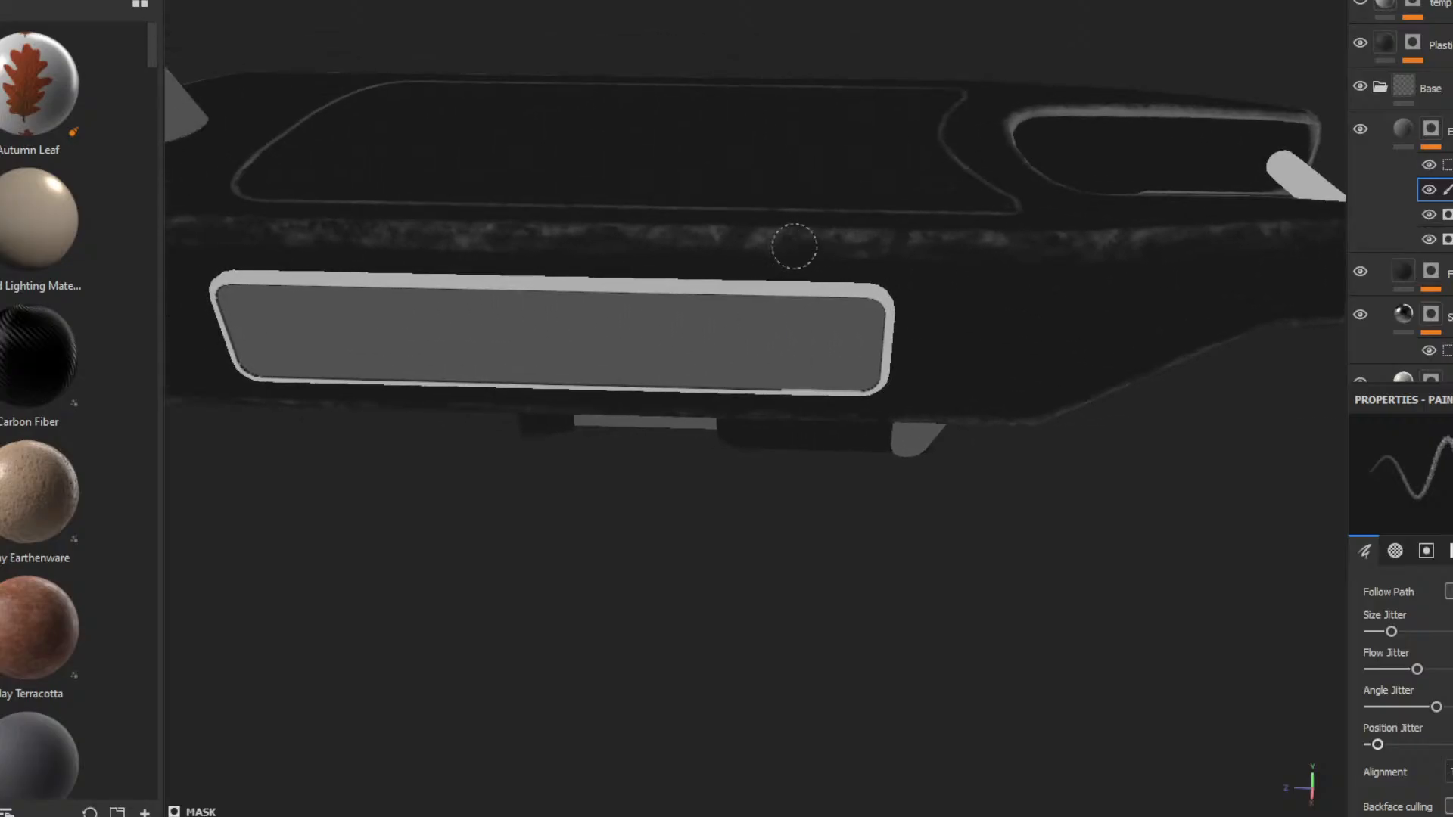
pyautogui.keyDown('alt'); pyautogui.moveTo(571, 308); pyautogui.dragTo(727, 260); pyautogui.keyUp('alt')
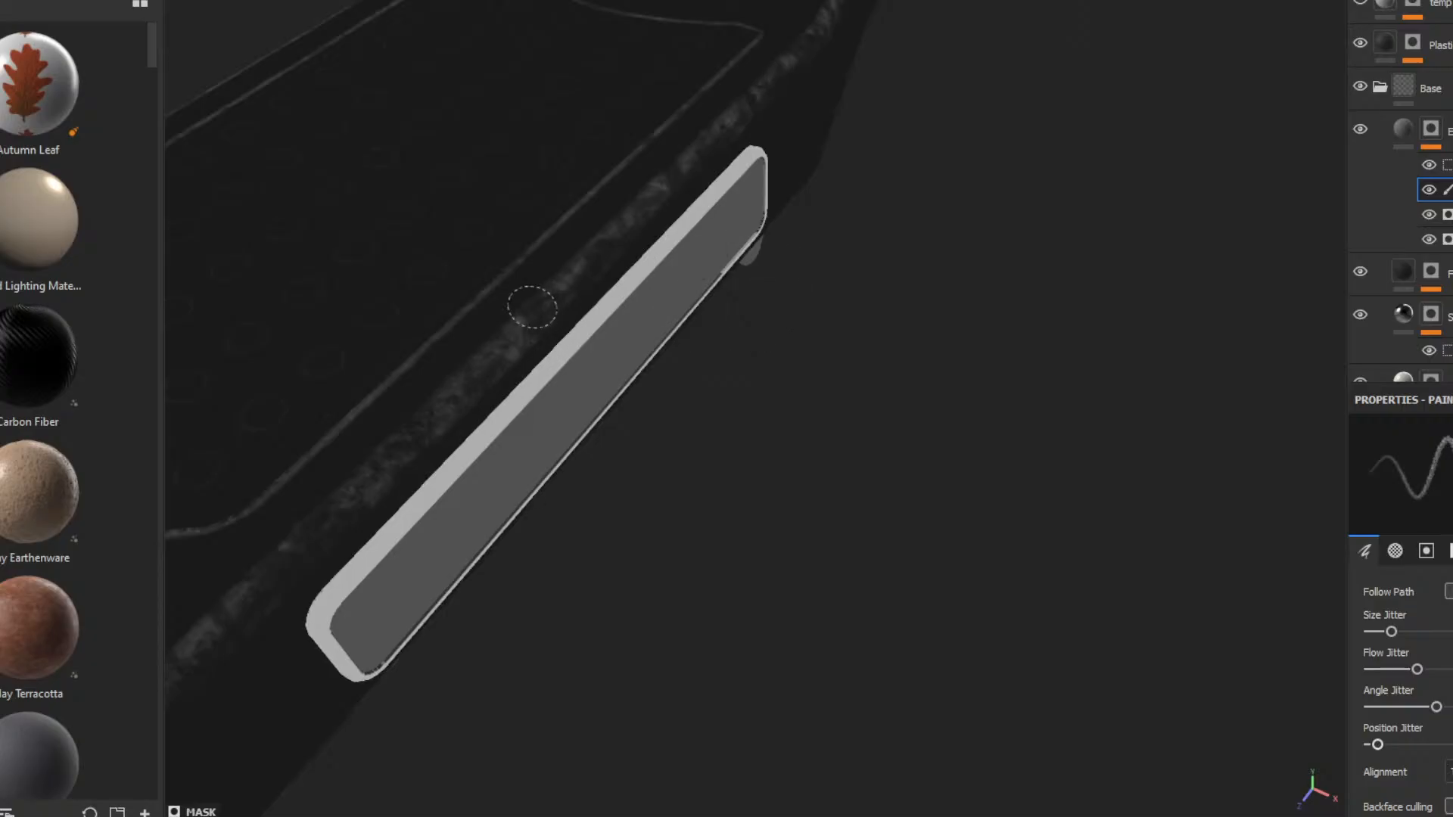
pyautogui.keyDown('alt'); pyautogui.moveTo(512, 396); pyautogui.dragTo(712, 245); pyautogui.keyUp('alt')
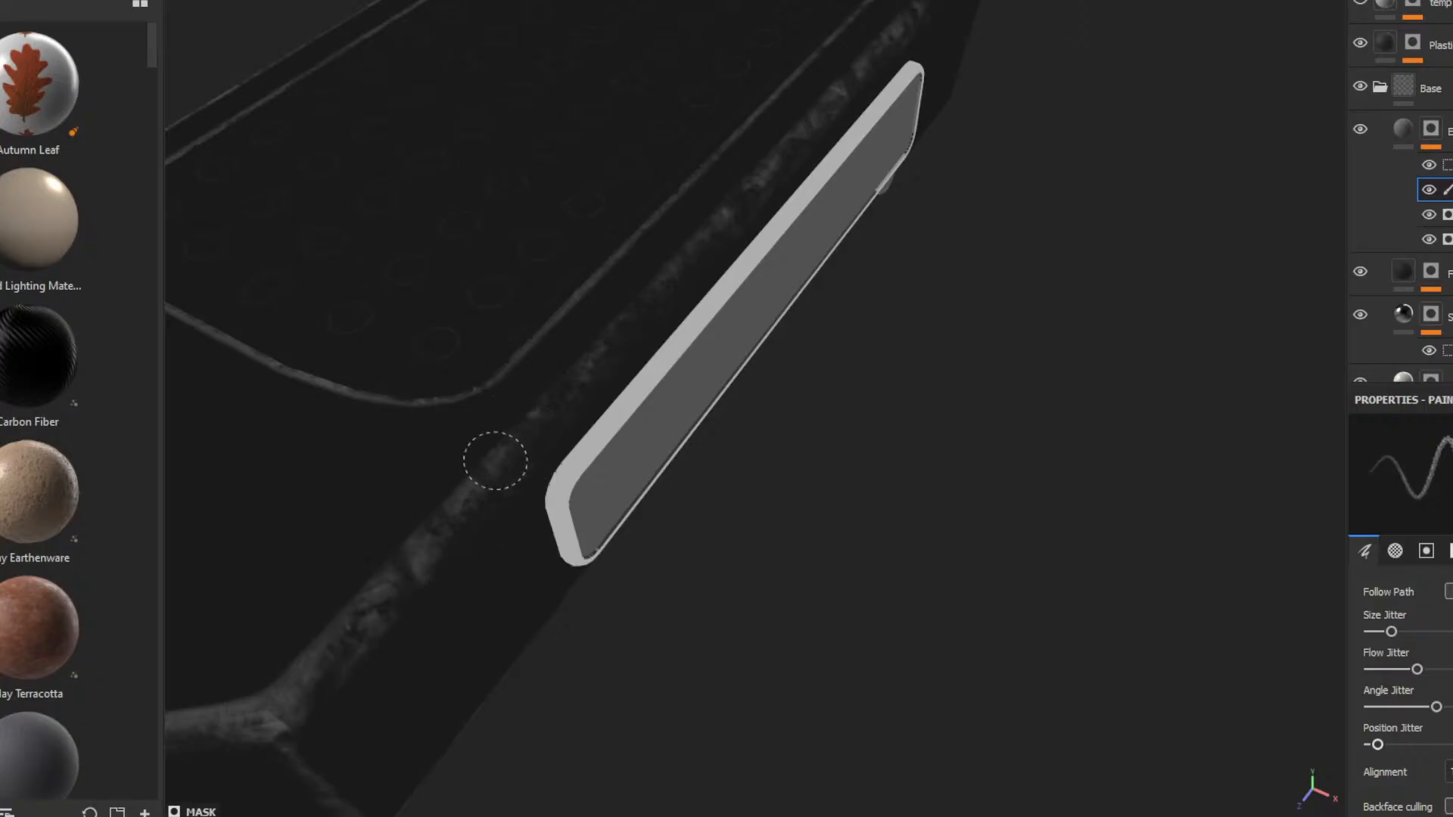
pyautogui.keyDown('alt'); pyautogui.moveTo(519, 593); pyautogui.dragTo(421, 422); pyautogui.keyUp('alt')
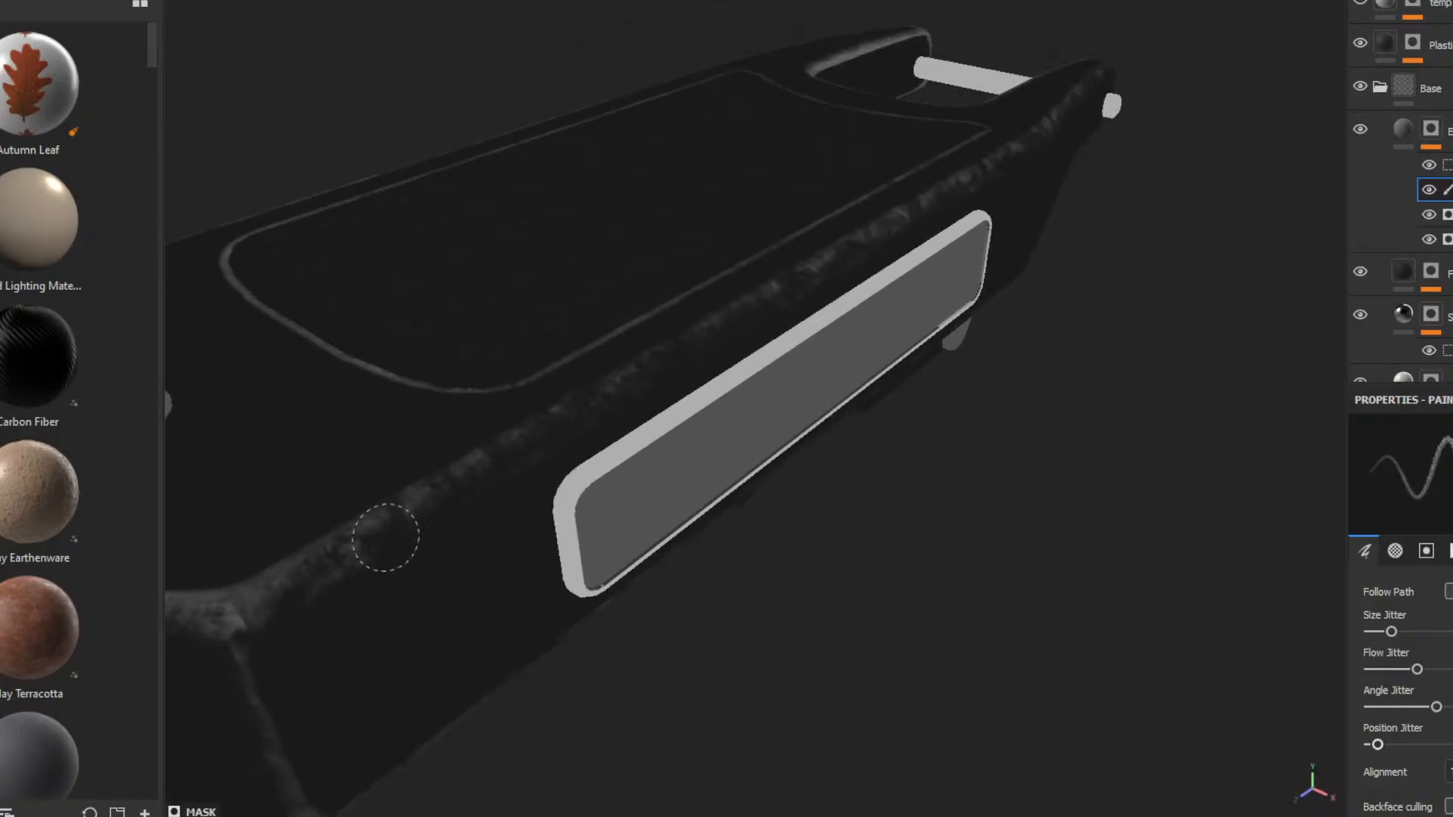
pyautogui.keyDown('alt'); pyautogui.moveTo(308, 600); pyautogui.dragTo(600, 444); pyautogui.keyUp('alt')
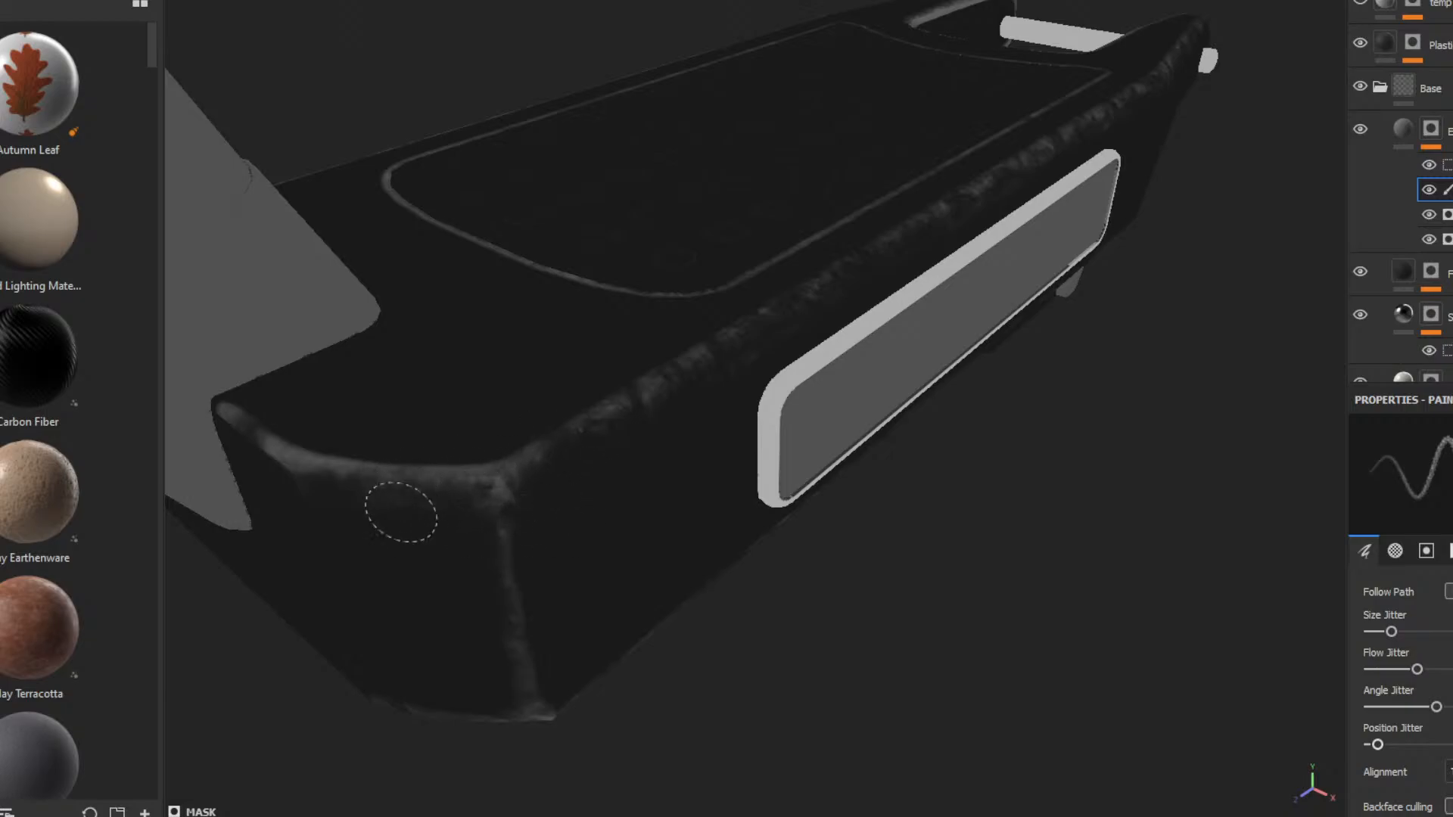
# - Paint black along the deck's upper front edge and front corner to reduce the wear
pyautogui.moveTo(384, 495)
pyautogui.mouseDown()
pyautogui.moveTo(382, 454)
pyautogui.moveTo(298, 464)
pyautogui.moveTo(256, 431)
pyautogui.mouseUp()
pyautogui.keyDown('alt'); pyautogui.moveTo(426, 628); pyautogui.dragTo(496, 454); pyautogui.keyUp('alt')
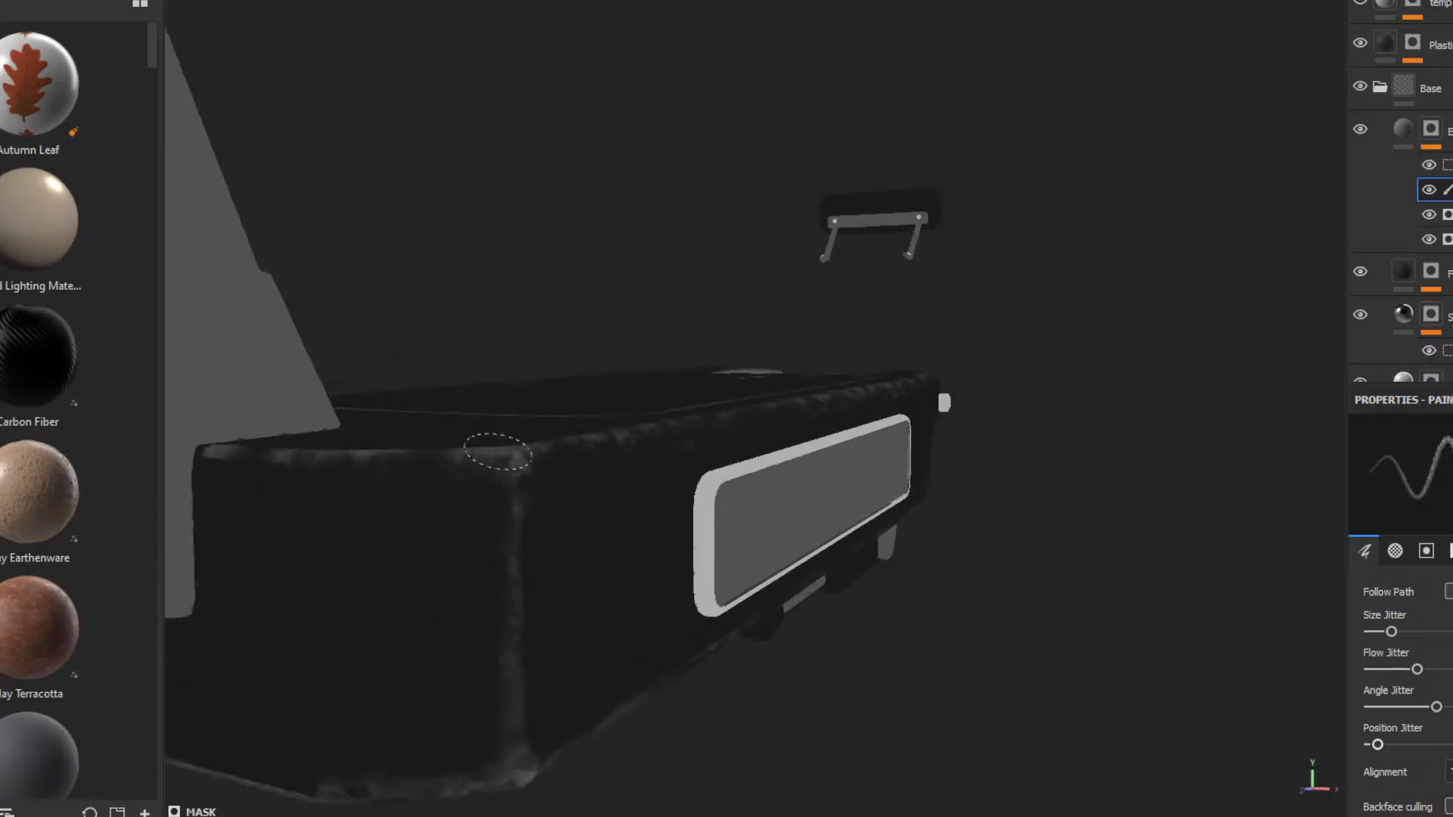
pyautogui.keyDown('alt'); pyautogui.moveTo(409, 716); pyautogui.dragTo(541, 457); pyautogui.keyUp('alt')
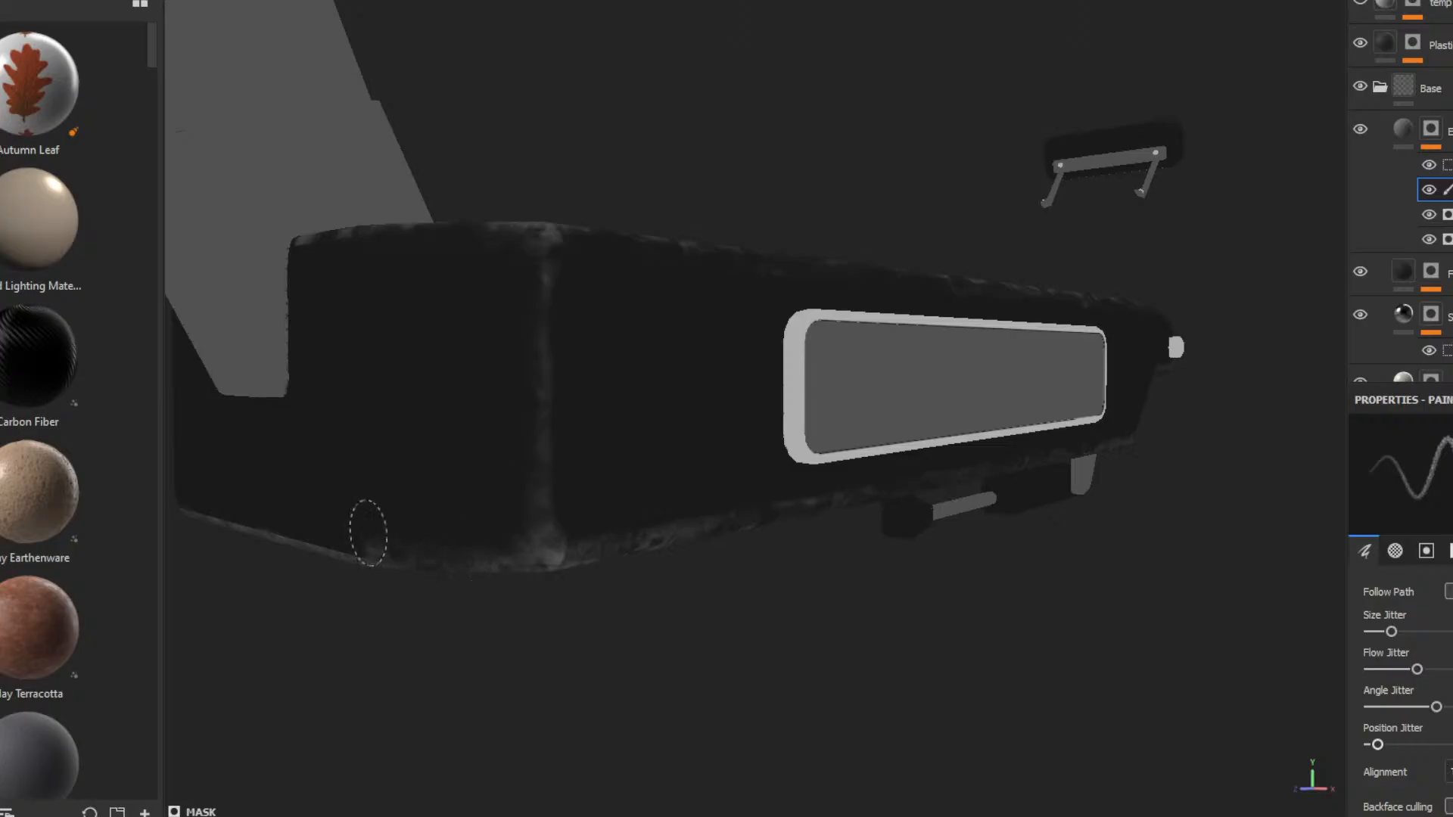
# - Paint black over the wear on the lower front corner and the adjoining lower side and front edges of the deck
pyautogui.keyDown('alt'); pyautogui.moveTo(478, 566); pyautogui.dragTo(574, 529); pyautogui.keyUp('alt')
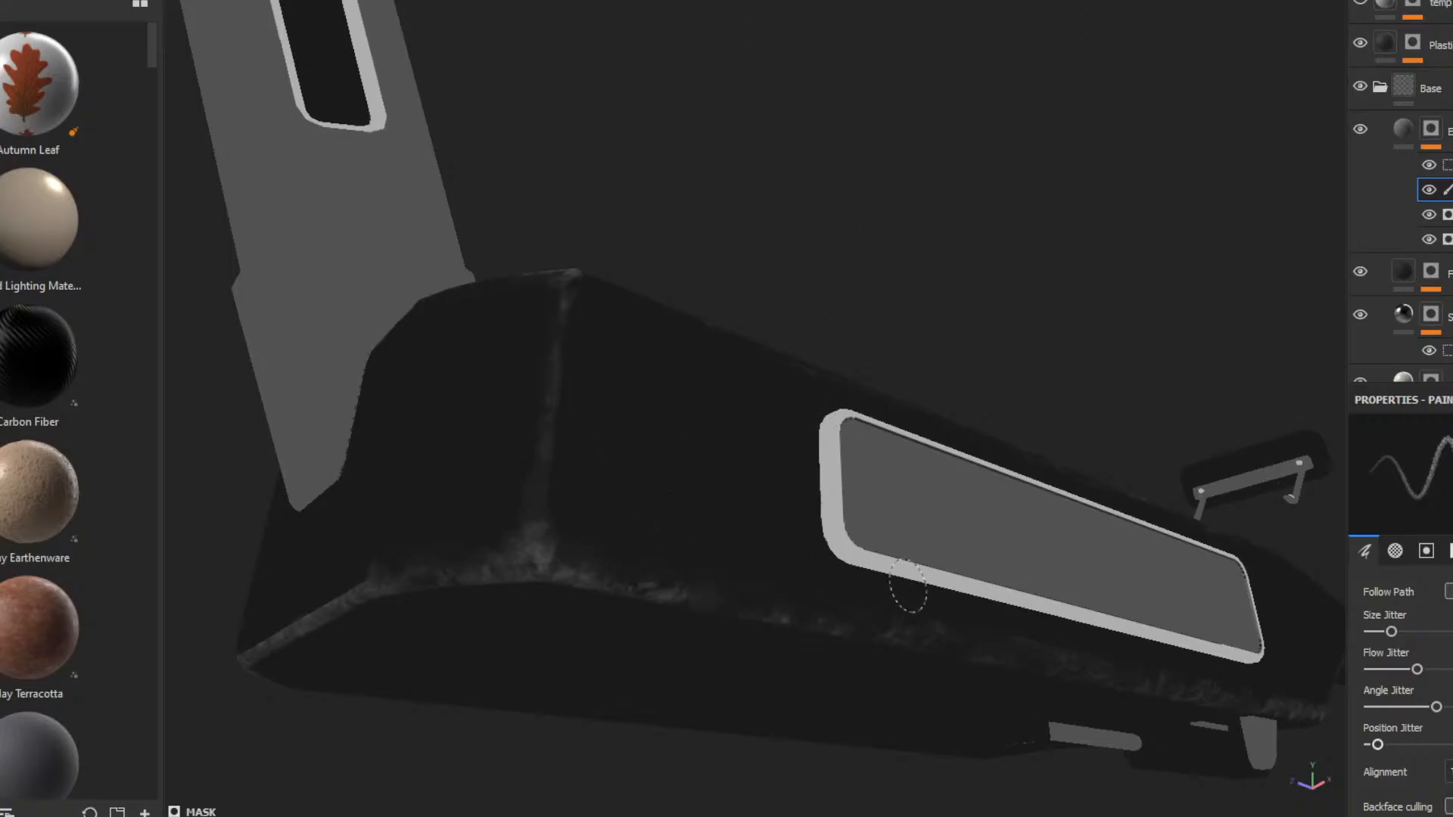
pyautogui.moveTo(1115, 657); pyautogui.dragTo(1178, 689)
pyautogui.moveTo(532, 523)
pyautogui.keyDown('alt'); pyautogui.mouseDown()
pyautogui.moveTo(697, 512)
pyautogui.moveTo(655, 552)
pyautogui.mouseUp(); pyautogui.keyUp('alt')
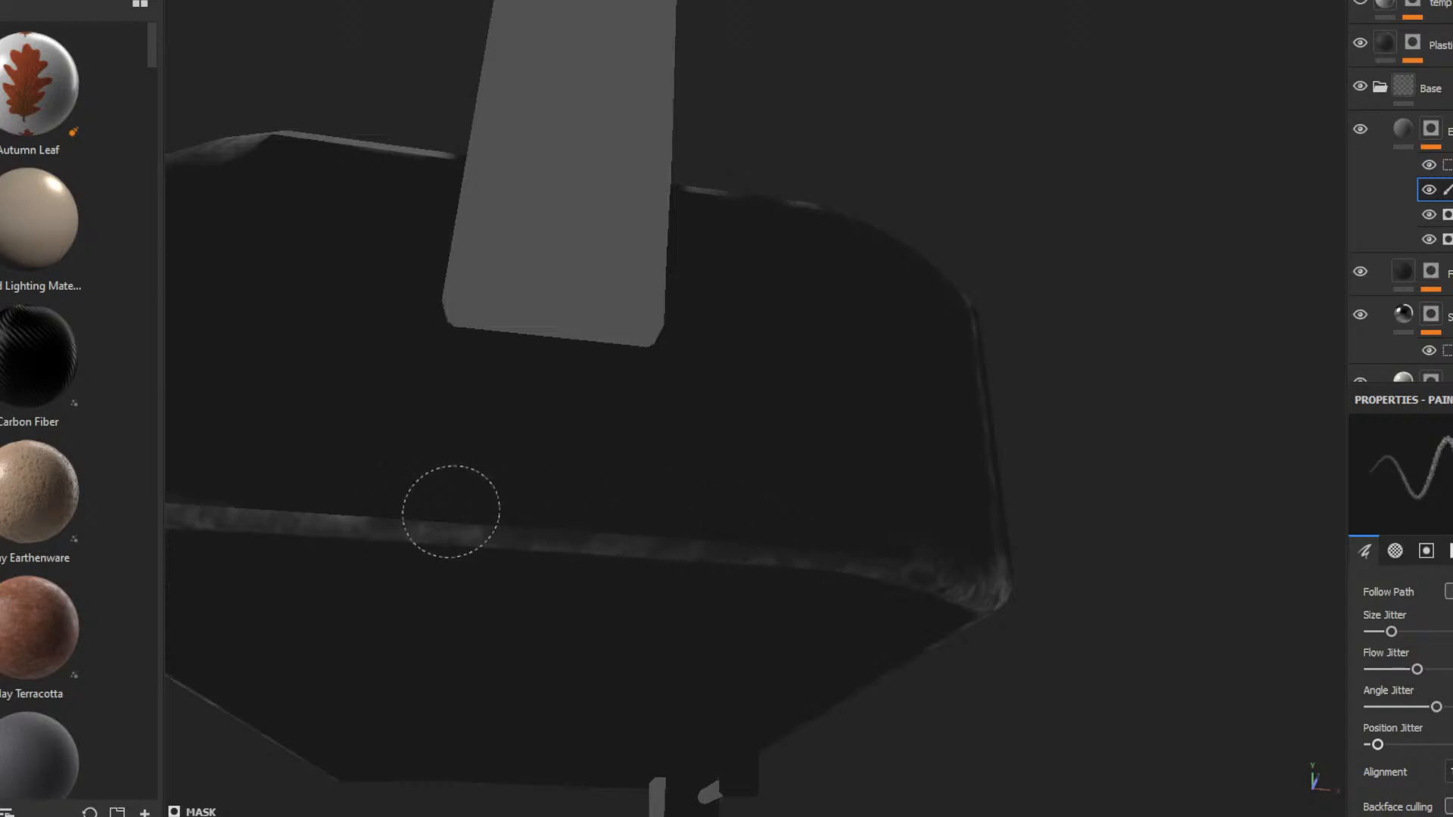
# - Paint black over the lower front edge, upper front edge and corner on the opposite side of the deck
pyautogui.keyDown('ctrl'); pyautogui.keyDown('alt'); pyautogui.moveTo(444, 431); pyautogui.dragTo(1078, 579); pyautogui.keyUp('alt'); pyautogui.keyUp('ctrl')
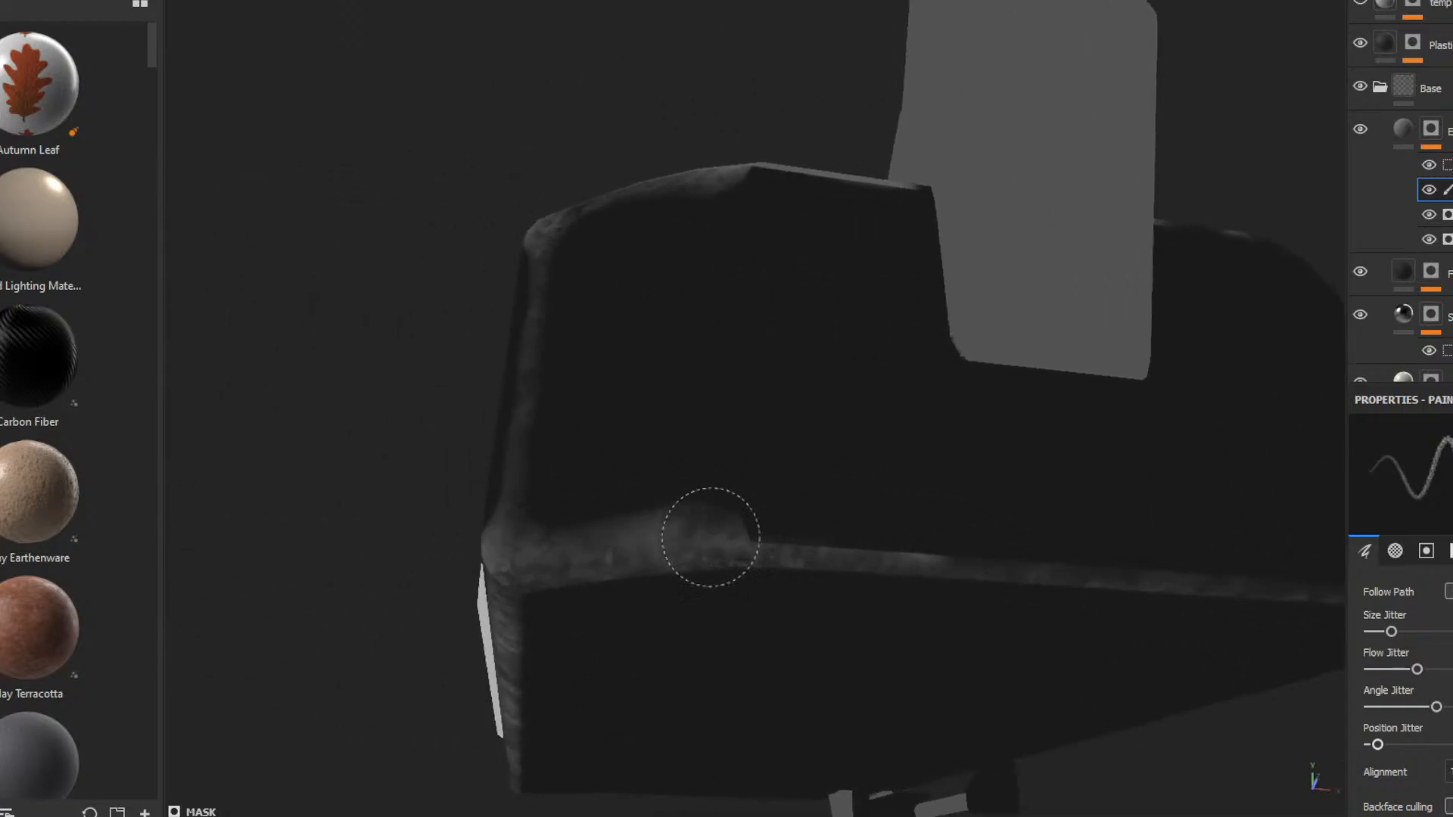
pyautogui.keyDown('alt'); pyautogui.moveTo(658, 448); pyautogui.dragTo(785, 558); pyautogui.keyUp('alt')
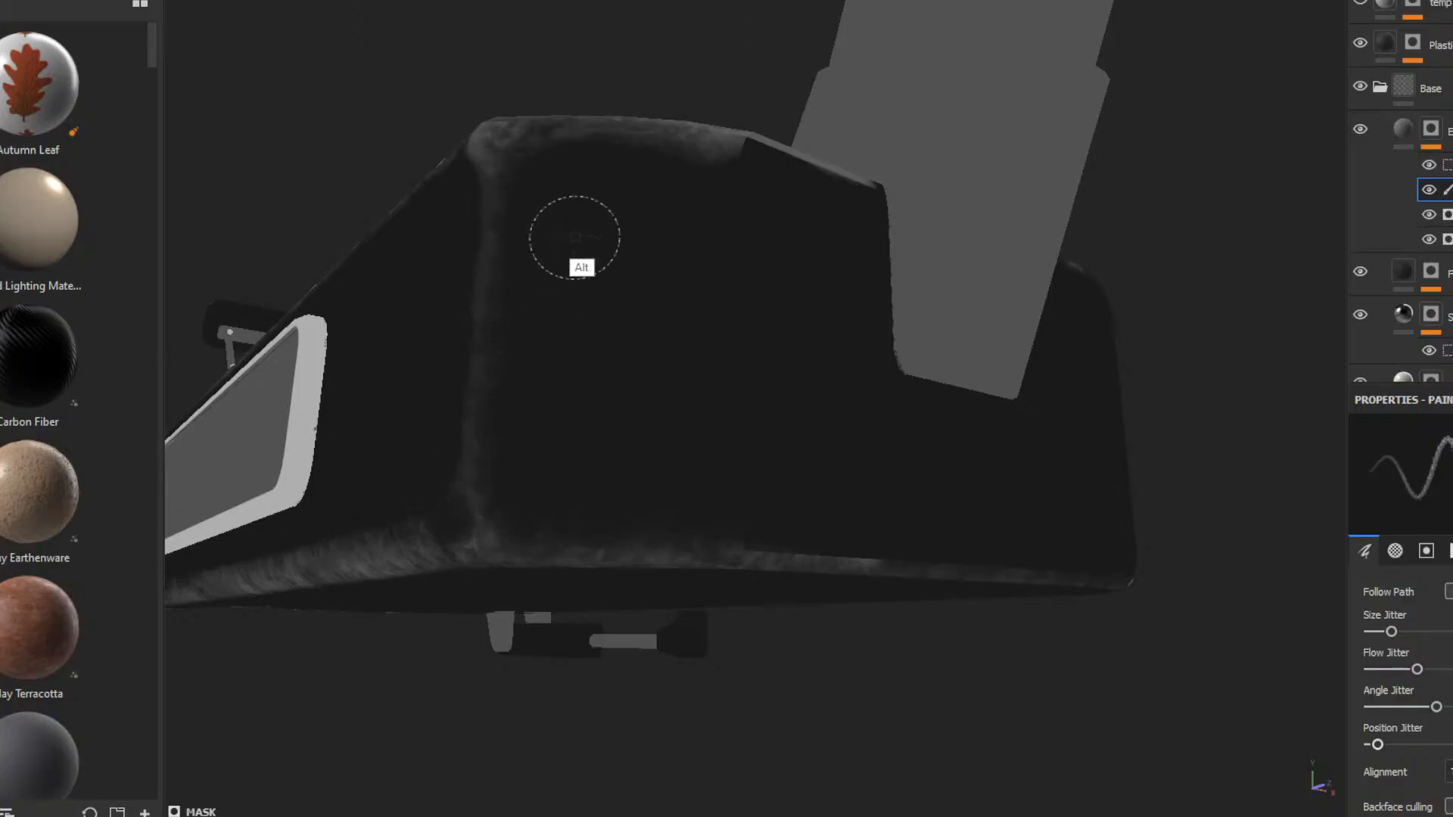
pyautogui.keyDown('alt'); pyautogui.moveTo(574, 234); pyautogui.dragTo(606, 136); pyautogui.keyUp('alt')
pyautogui.moveTo(787, 114)
pyautogui.keyDown('alt'); pyautogui.mouseDown()
pyautogui.moveTo(730, 96)
pyautogui.moveTo(772, 88)
pyautogui.moveTo(771, 106)
pyautogui.mouseUp(); pyautogui.keyUp('alt')
pyautogui.moveTo(866, 81)
pyautogui.mouseDown()
pyautogui.moveTo(892, 62)
pyautogui.moveTo(839, 80)
pyautogui.mouseUp()
pyautogui.keyDown('alt'); pyautogui.moveTo(668, 229); pyautogui.dragTo(912, 173); pyautogui.keyUp('alt')
pyautogui.moveTo(643, 227)
pyautogui.keyDown('ctrl'); pyautogui.keyDown('alt'); pyautogui.mouseDown()
pyautogui.moveTo(768, 317)
pyautogui.moveTo(635, 214)
pyautogui.mouseUp(); pyautogui.keyUp('alt'); pyautogui.keyUp('ctrl')
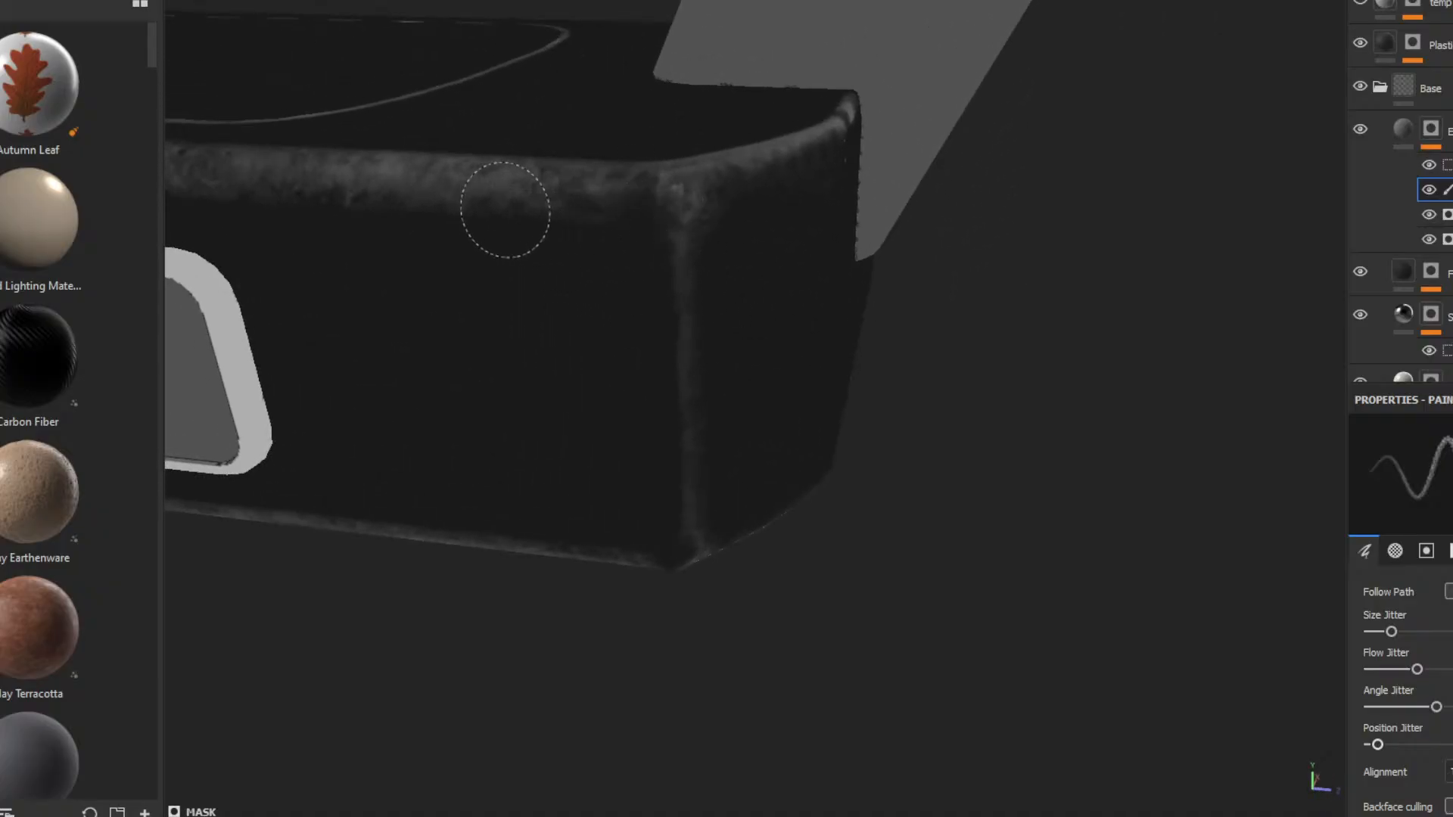
# - Paint black along the front half of the deck's upper edge on the opposite side to break up the wear
pyautogui.moveTo(487, 250)
pyautogui.keyDown('alt'); pyautogui.mouseDown()
pyautogui.moveTo(848, 231)
pyautogui.moveTo(828, 259)
pyautogui.moveTo(810, 188)
pyautogui.moveTo(787, 240)
pyautogui.moveTo(795, 203)
pyautogui.mouseUp(); pyautogui.keyUp('alt')
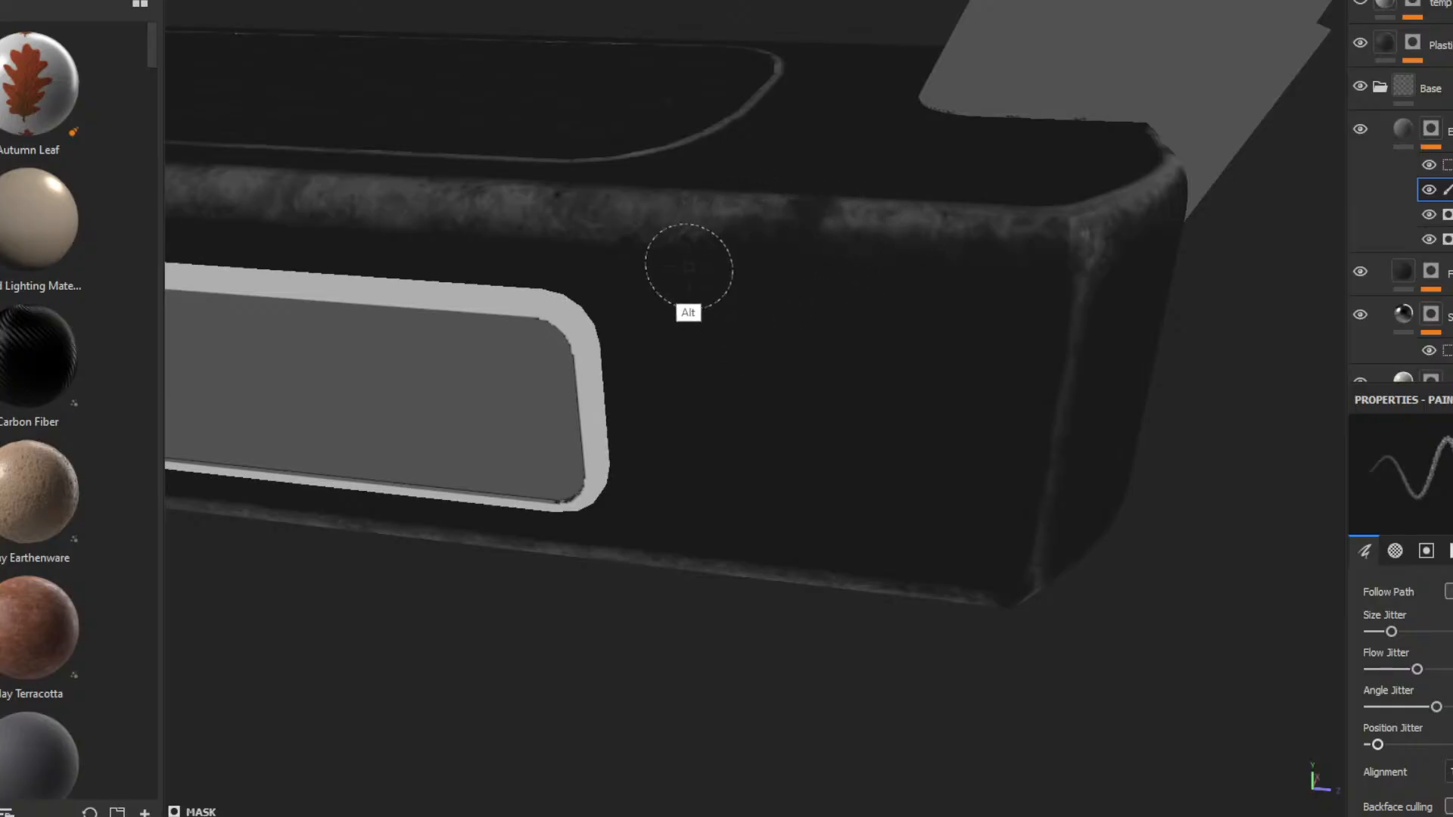
pyautogui.keyDown('ctrl'); pyautogui.keyDown('alt'); pyautogui.moveTo(688, 266); pyautogui.dragTo(895, 247); pyautogui.keyUp('alt'); pyautogui.keyUp('ctrl')
pyautogui.moveTo(804, 290)
pyautogui.keyDown('ctrl'); pyautogui.keyDown('alt'); pyautogui.mouseDown()
pyautogui.moveTo(995, 289)
pyautogui.moveTo(545, 321)
pyautogui.mouseUp(); pyautogui.keyUp('alt'); pyautogui.keyUp('ctrl')
pyautogui.keyDown('ctrl'); pyautogui.keyDown('alt'); pyautogui.moveTo(560, 400); pyautogui.dragTo(1022, 389); pyautogui.keyUp('alt'); pyautogui.keyUp('ctrl')
pyautogui.moveTo(924, 327)
pyautogui.mouseDown()
pyautogui.moveTo(1047, 308)
pyautogui.moveTo(863, 324)
pyautogui.moveTo(964, 334)
pyautogui.moveTo(525, 376)
pyautogui.mouseUp()
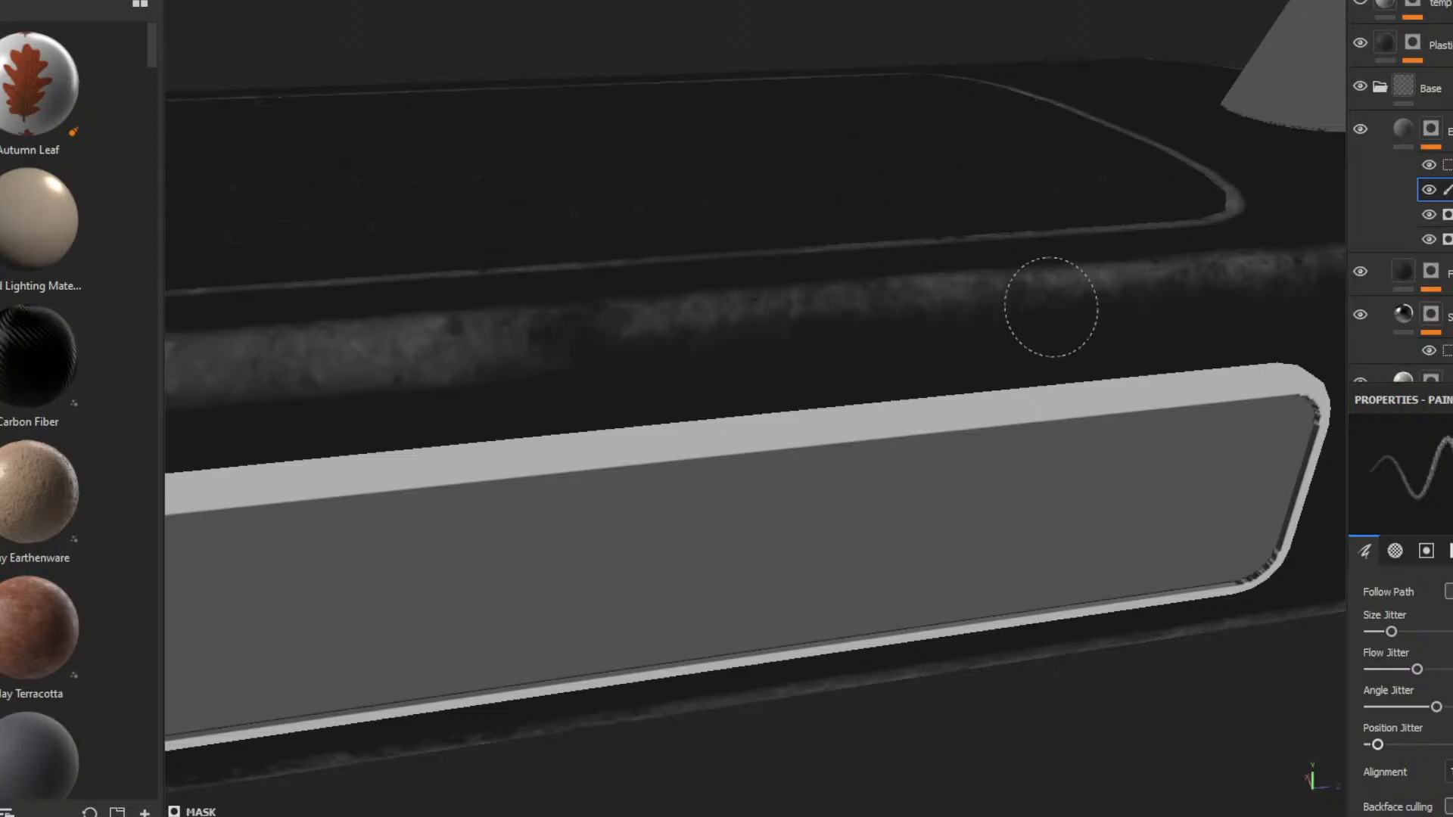
# - Paint black along the rear half of the deck's upper side edge, past the side panel toward the rear arm
pyautogui.moveTo(615, 414)
pyautogui.keyDown('ctrl'); pyautogui.keyDown('alt'); pyautogui.mouseDown()
pyautogui.moveTo(1138, 399)
pyautogui.moveTo(642, 454)
pyautogui.moveTo(665, 451)
pyautogui.mouseUp(); pyautogui.keyUp('alt'); pyautogui.keyUp('ctrl')
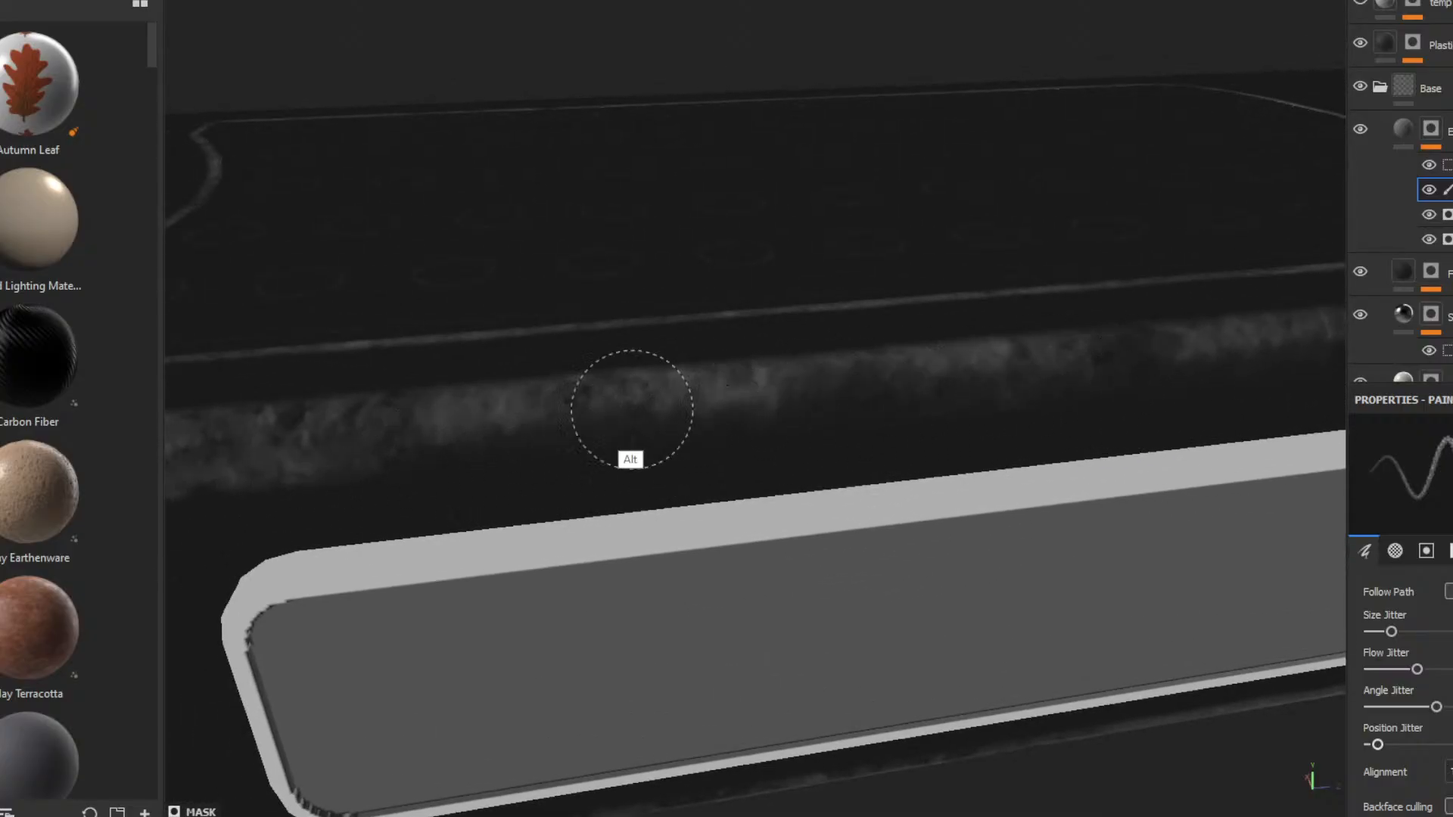
pyautogui.keyDown('alt'); pyautogui.moveTo(597, 614); pyautogui.dragTo(719, 317, button='right'); pyautogui.keyUp('alt')
pyautogui.keyDown('ctrl'); pyautogui.keyDown('alt'); pyautogui.moveTo(585, 496); pyautogui.dragTo(861, 389); pyautogui.keyUp('alt'); pyautogui.keyUp('ctrl')
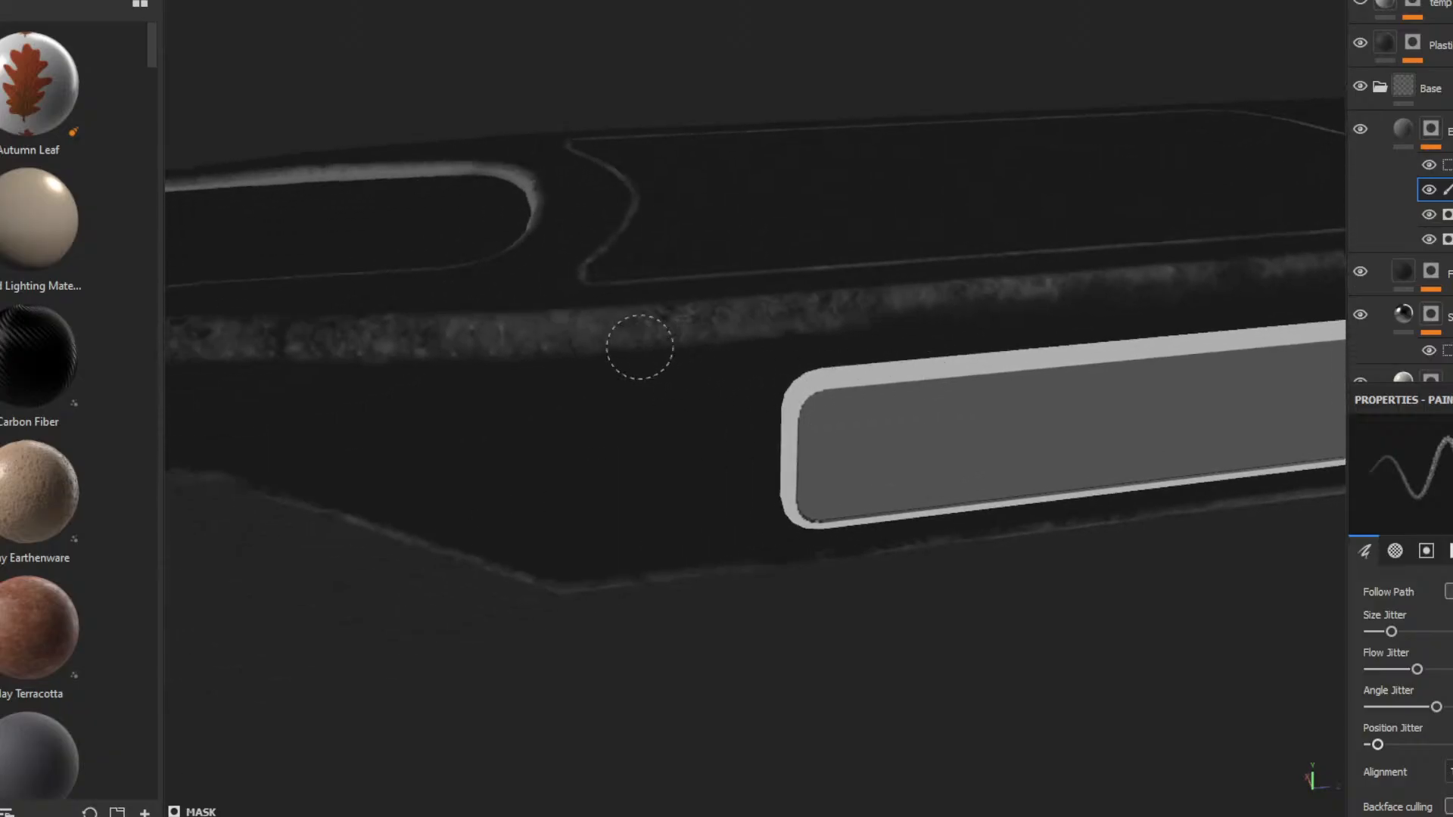
pyautogui.moveTo(642, 347); pyautogui.dragTo(574, 343)
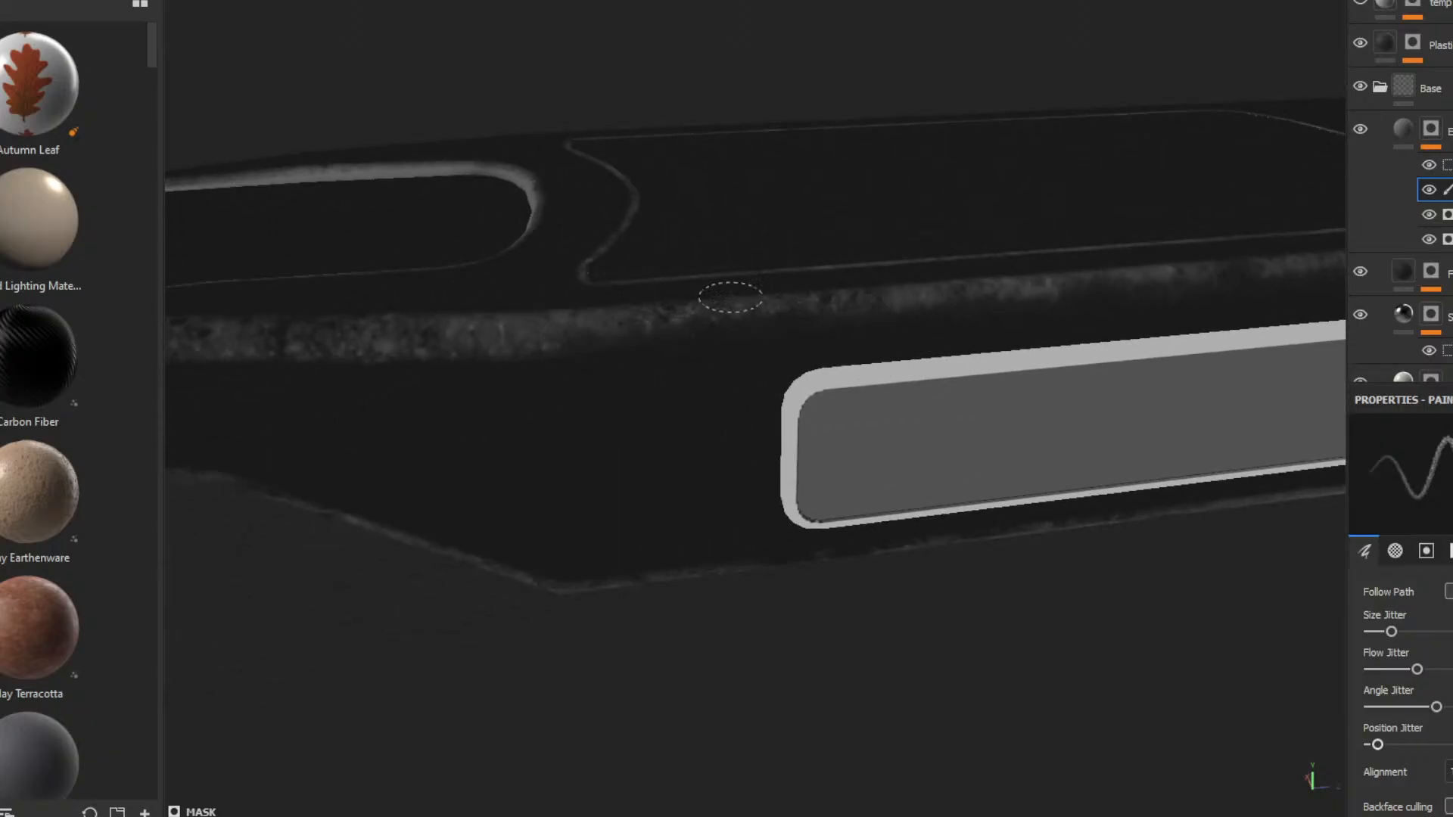
# - Paint black along the upper outer edge of the rear arm up to its tip to break up the wear
pyautogui.moveTo(566, 357)
pyautogui.mouseDown()
pyautogui.moveTo(380, 343)
pyautogui.moveTo(503, 346)
pyautogui.moveTo(905, 409)
pyautogui.mouseUp()
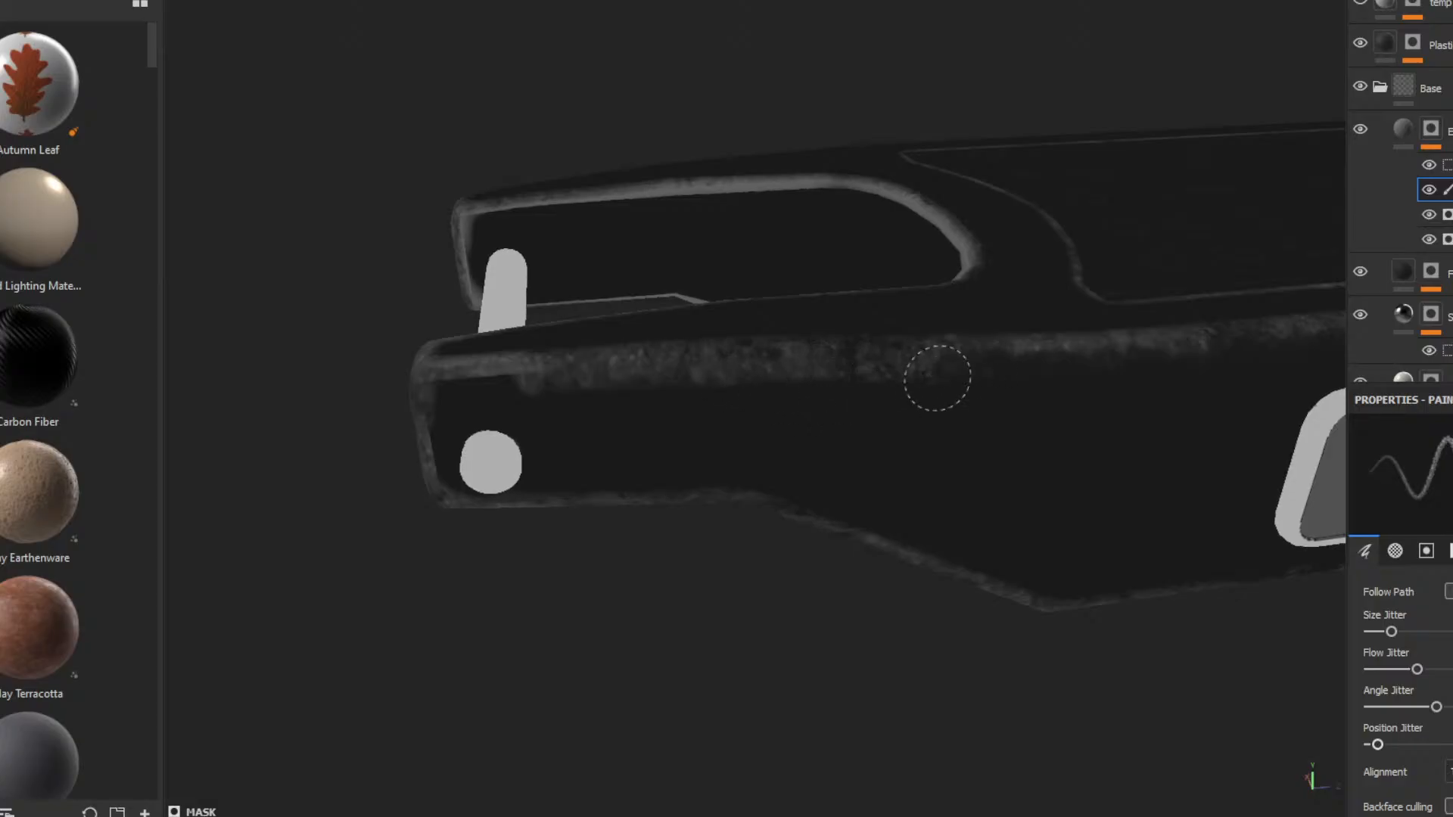
pyautogui.moveTo(678, 386); pyautogui.dragTo(600, 378)
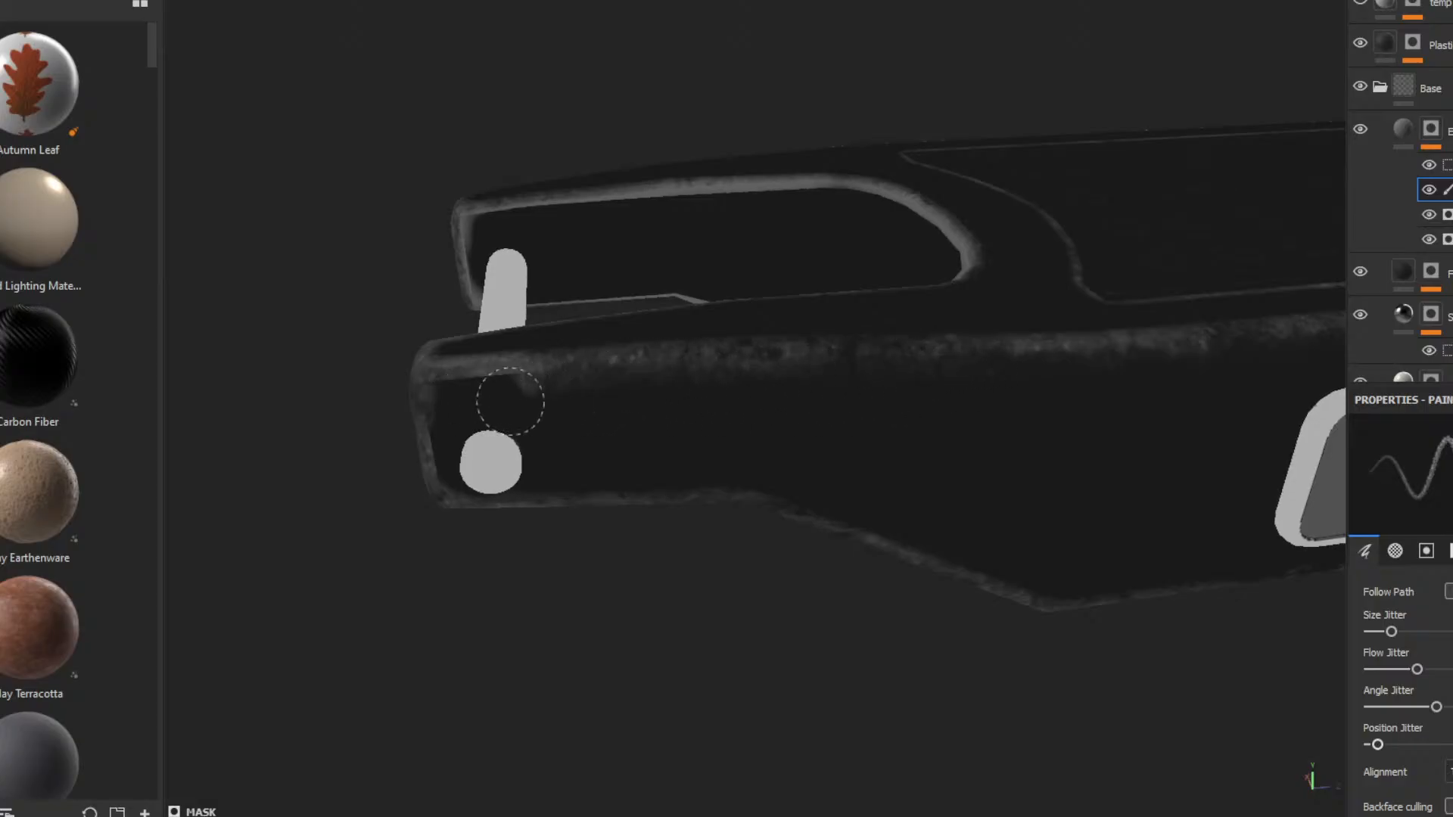
pyautogui.moveTo(731, 381); pyautogui.dragTo(789, 381)
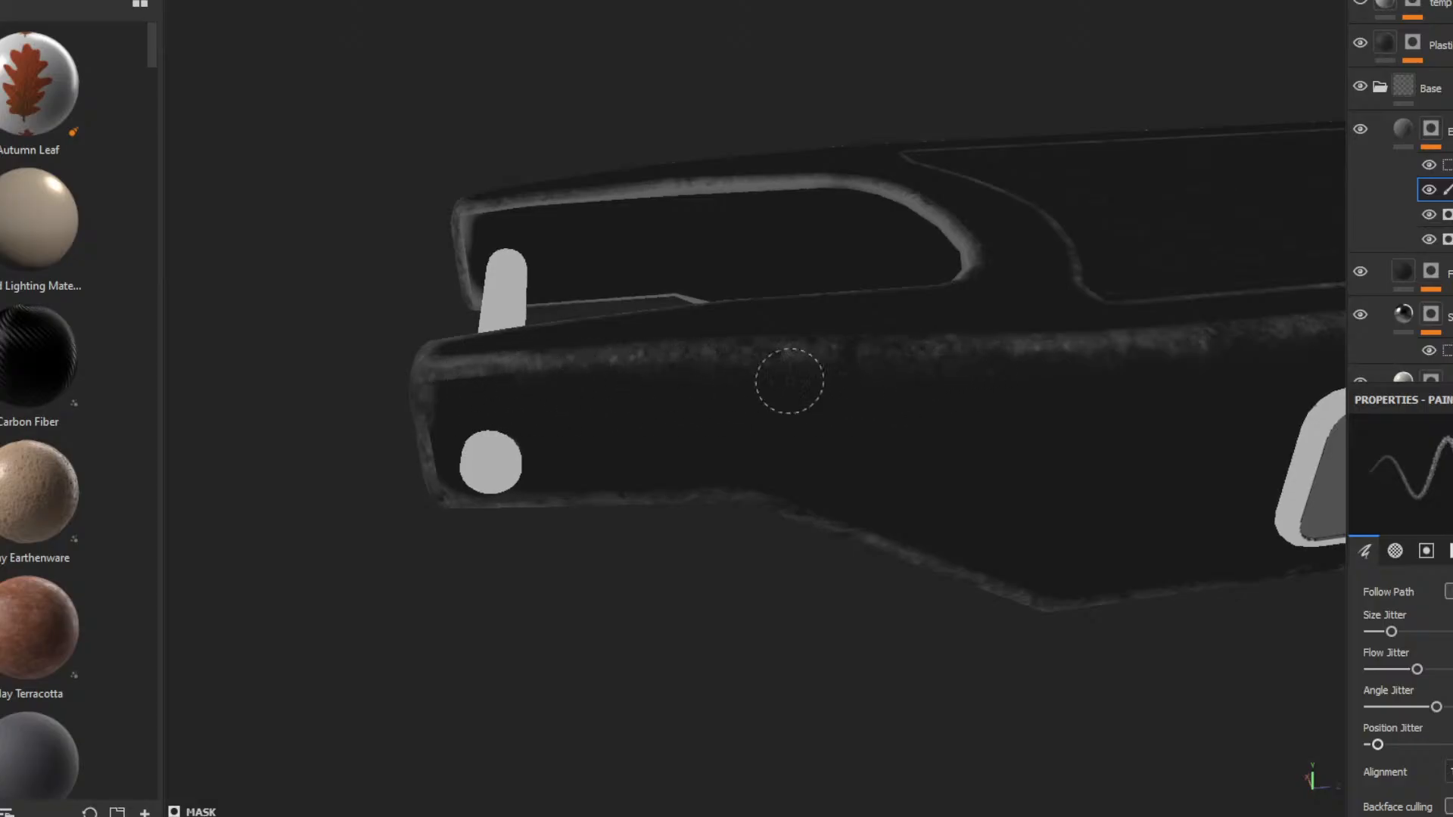
pyautogui.moveTo(455, 387)
pyautogui.mouseDown()
pyautogui.moveTo(441, 382)
pyautogui.moveTo(496, 379)
pyautogui.mouseUp()
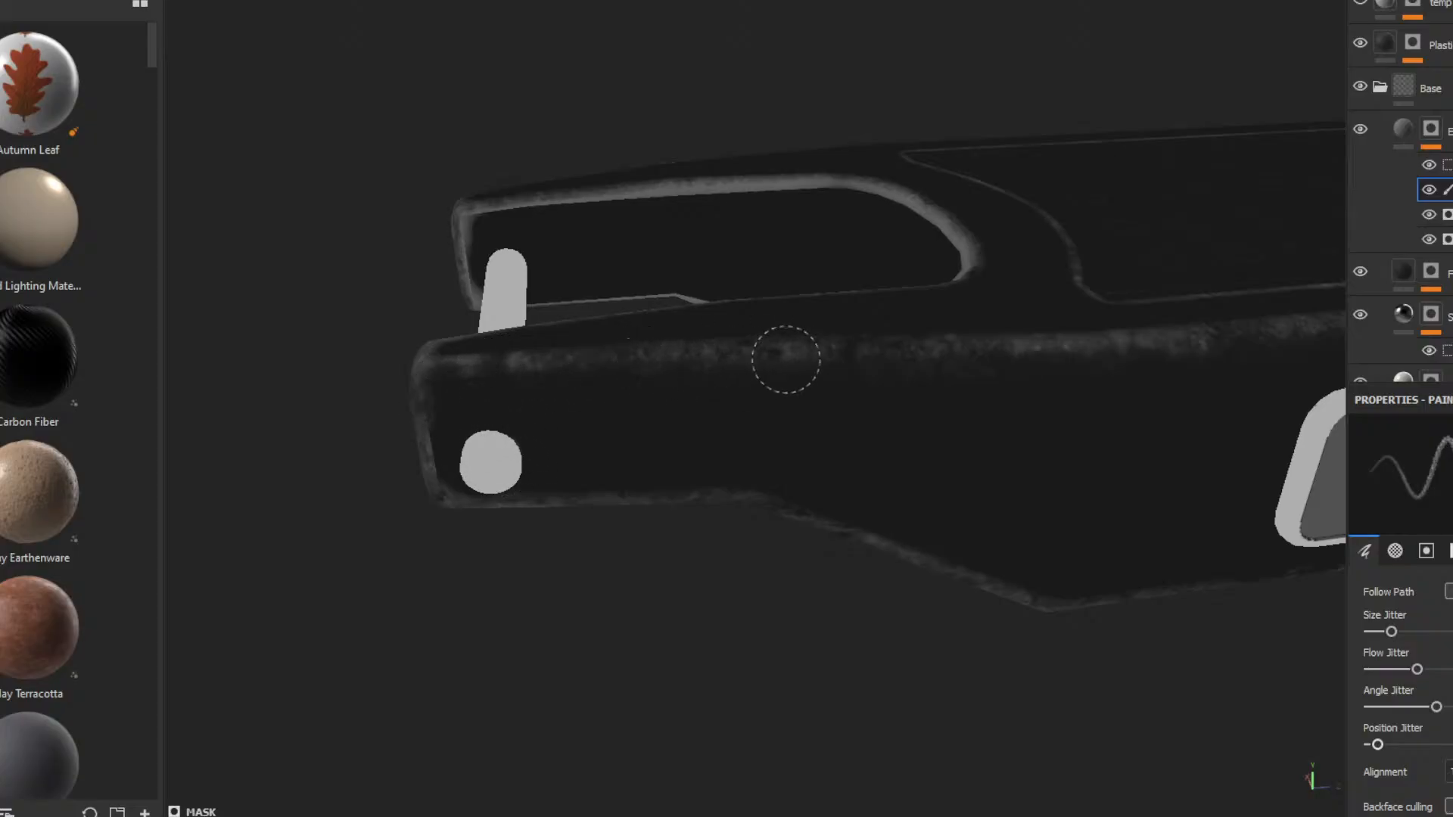
# - Paint black over the wear around the rear arm's end face and along its lower outer edge
pyautogui.keyDown('alt'); pyautogui.moveTo(802, 485); pyautogui.dragTo(552, 520); pyautogui.keyUp('alt')
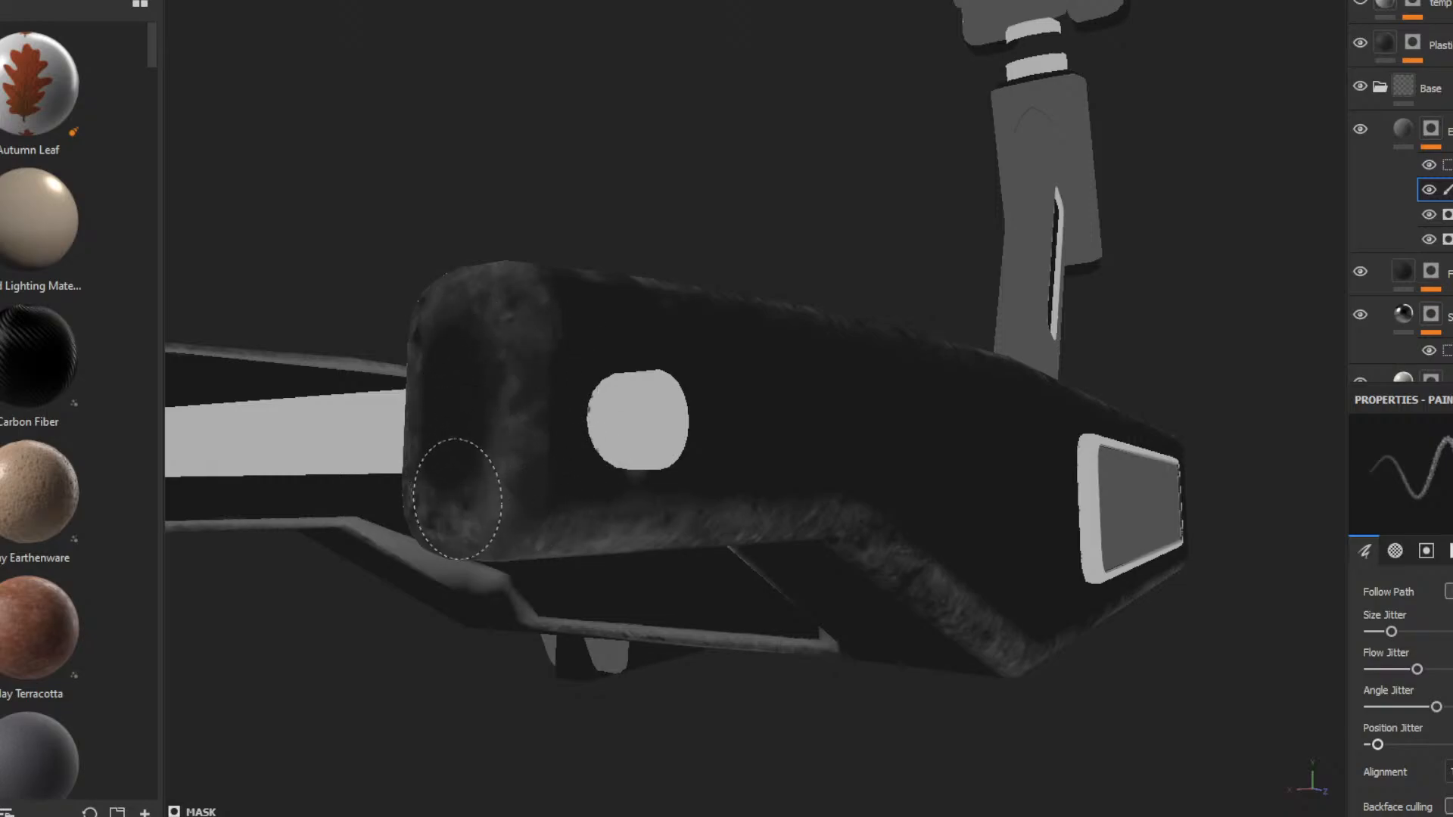
pyautogui.keyDown('alt'); pyautogui.moveTo(454, 486); pyautogui.dragTo(458, 485); pyautogui.keyUp('alt')
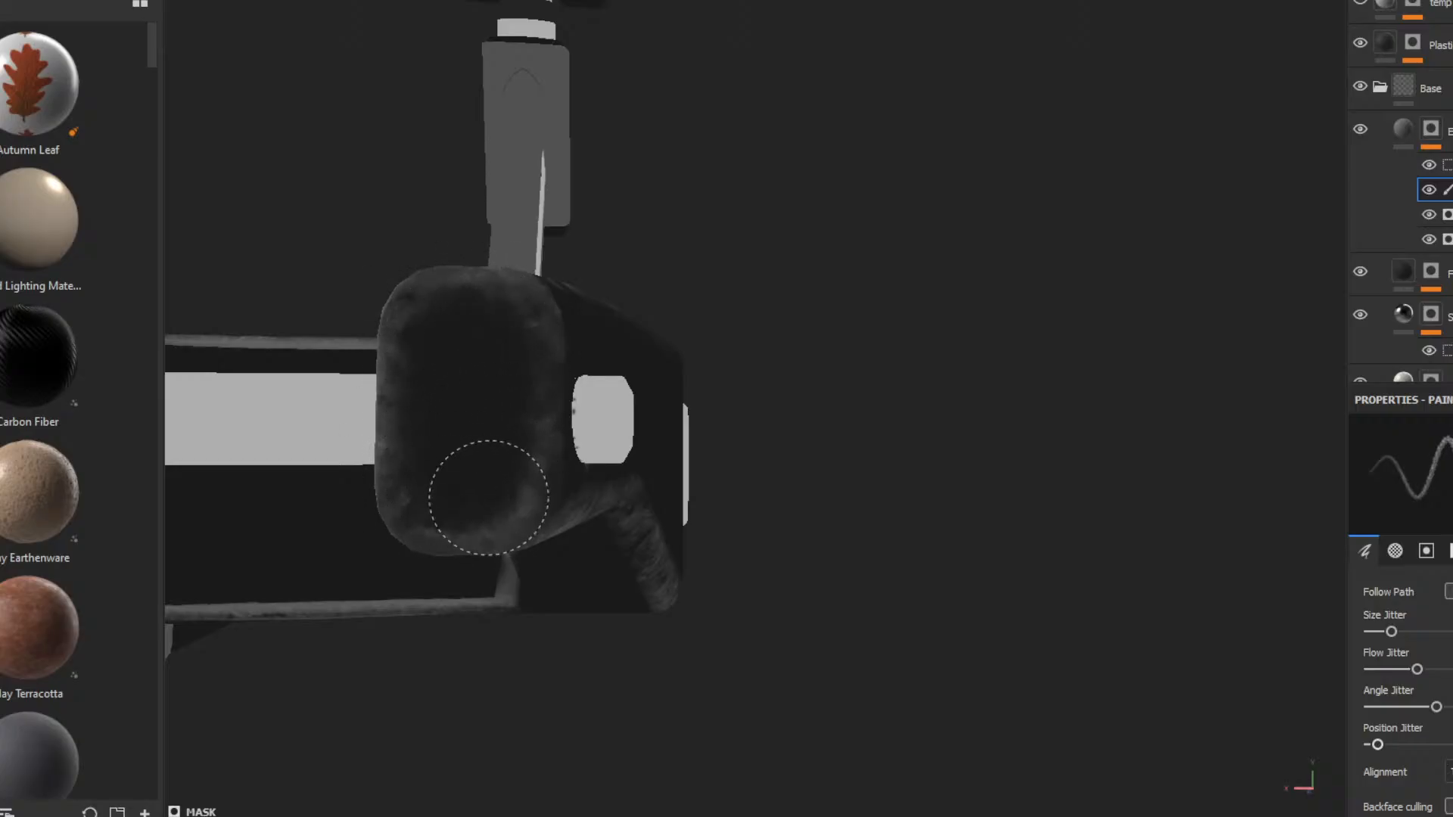
pyautogui.keyDown('alt'); pyautogui.moveTo(616, 600); pyautogui.dragTo(438, 396); pyautogui.keyUp('alt')
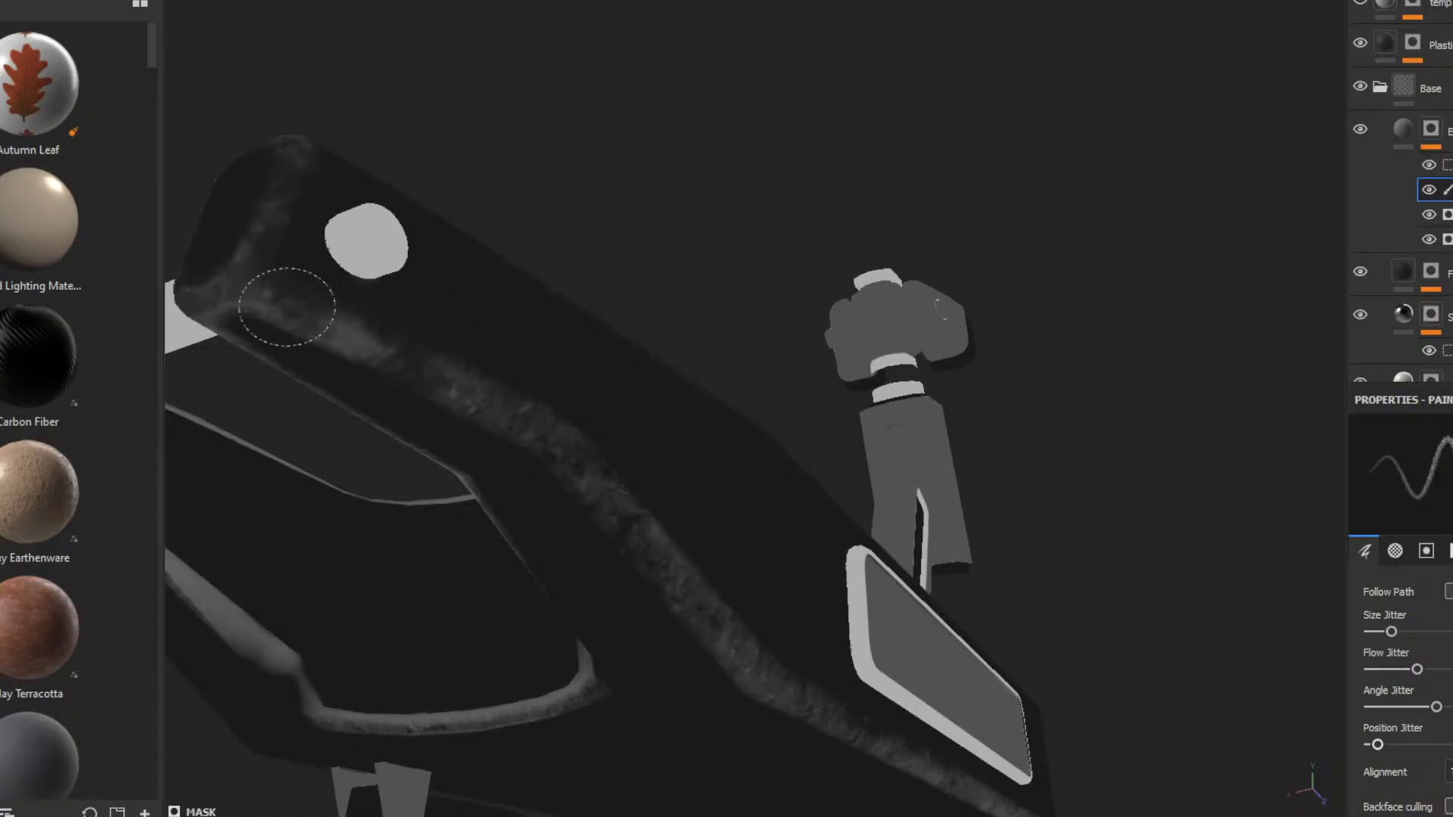
pyautogui.keyDown('alt'); pyautogui.moveTo(625, 383); pyautogui.dragTo(603, 483); pyautogui.keyUp('alt')
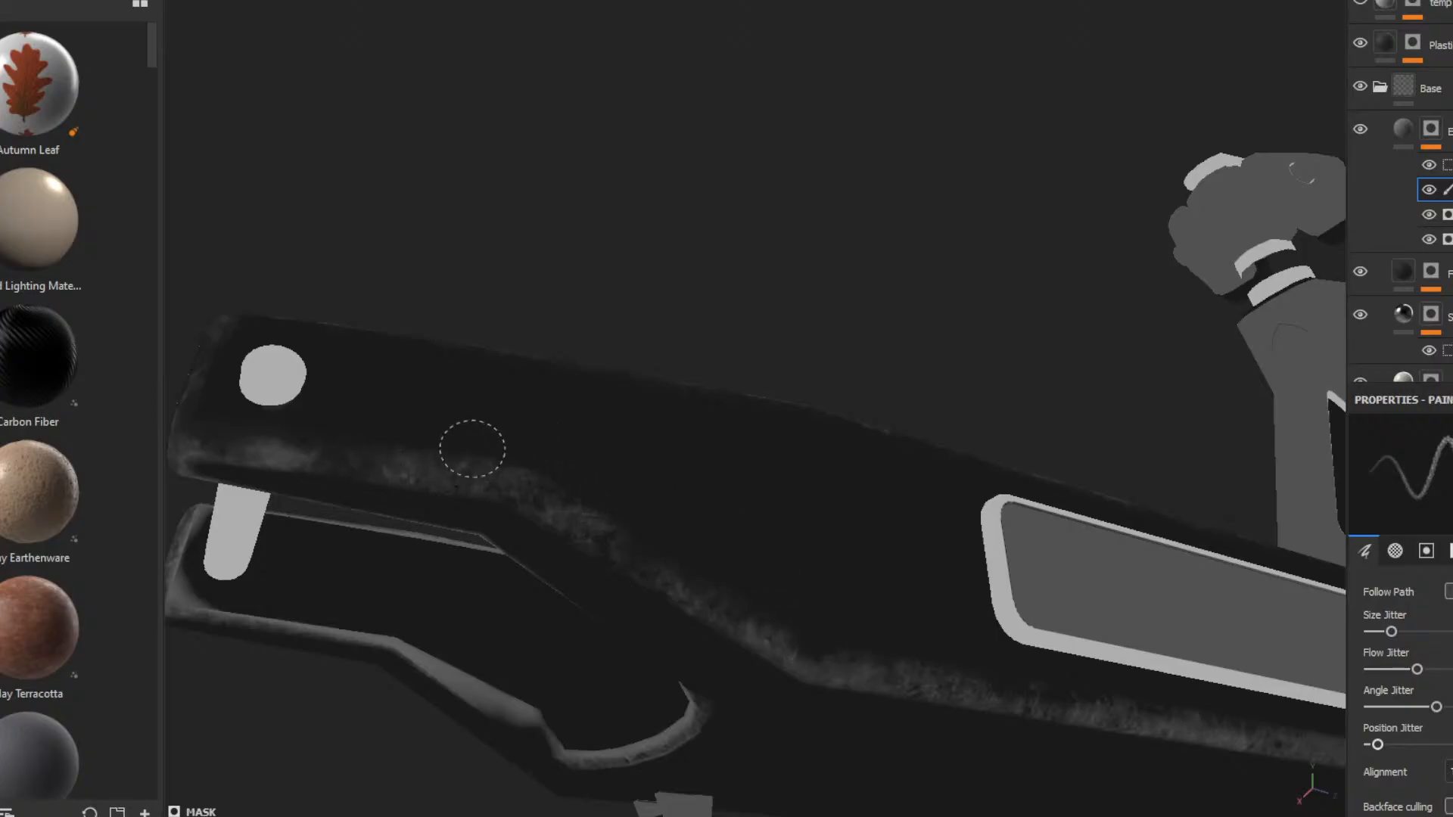
# - Paint black over the wear on the same rear arm's inner end edge and along its lower inner edge
pyautogui.moveTo(541, 417)
pyautogui.keyDown('alt'); pyautogui.mouseDown()
pyautogui.moveTo(714, 502)
pyautogui.moveTo(837, 535)
pyautogui.moveTo(726, 447)
pyautogui.moveTo(772, 469)
pyautogui.moveTo(768, 454)
pyautogui.mouseUp(); pyautogui.keyUp('alt')
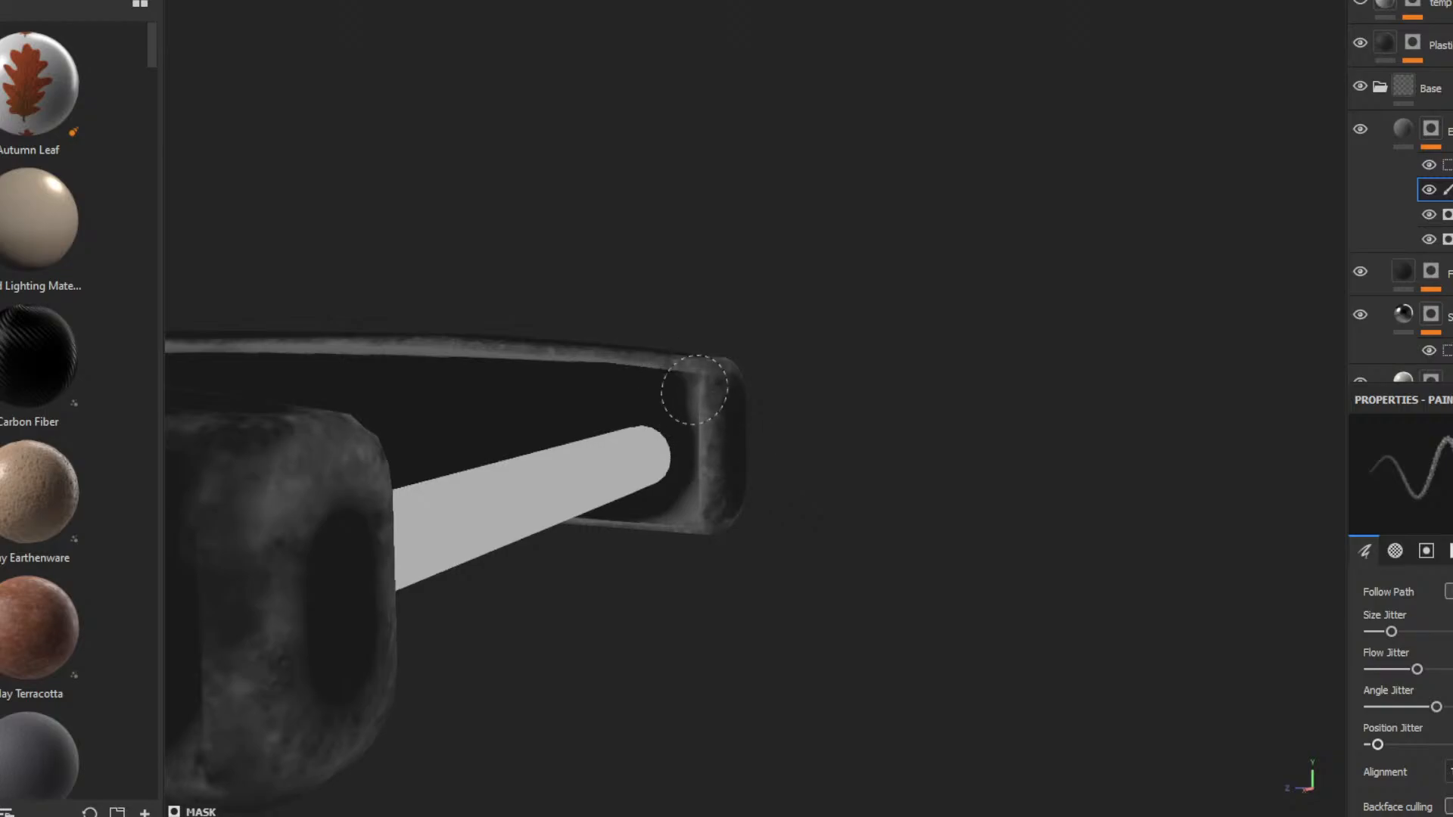
pyautogui.moveTo(694, 395)
pyautogui.mouseDown()
pyautogui.moveTo(669, 512)
pyautogui.moveTo(693, 486)
pyautogui.moveTo(519, 431)
pyautogui.moveTo(719, 432)
pyautogui.mouseUp()
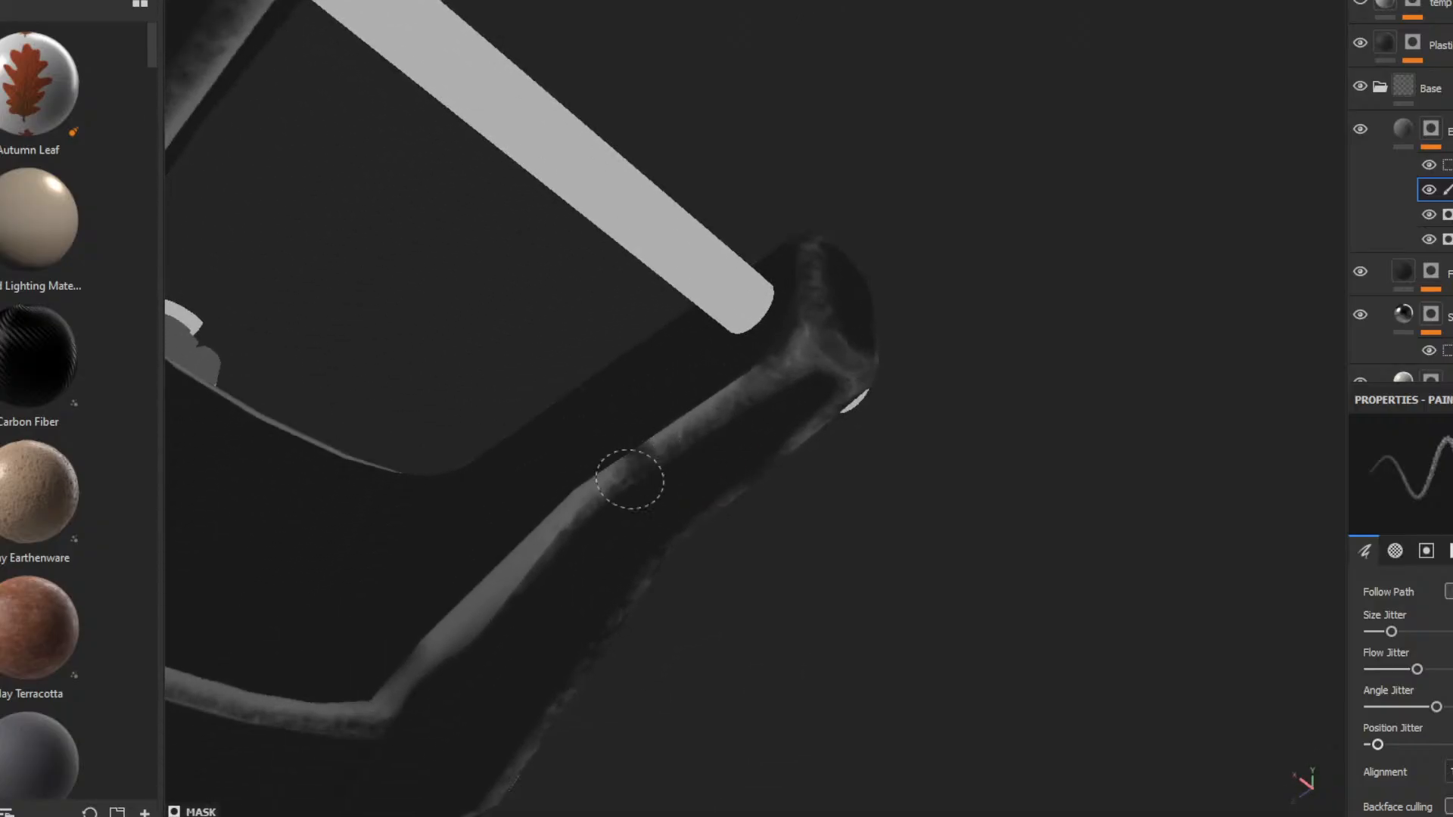
pyautogui.moveTo(629, 479)
pyautogui.mouseDown()
pyautogui.moveTo(519, 535)
pyautogui.moveTo(567, 493)
pyautogui.mouseUp()
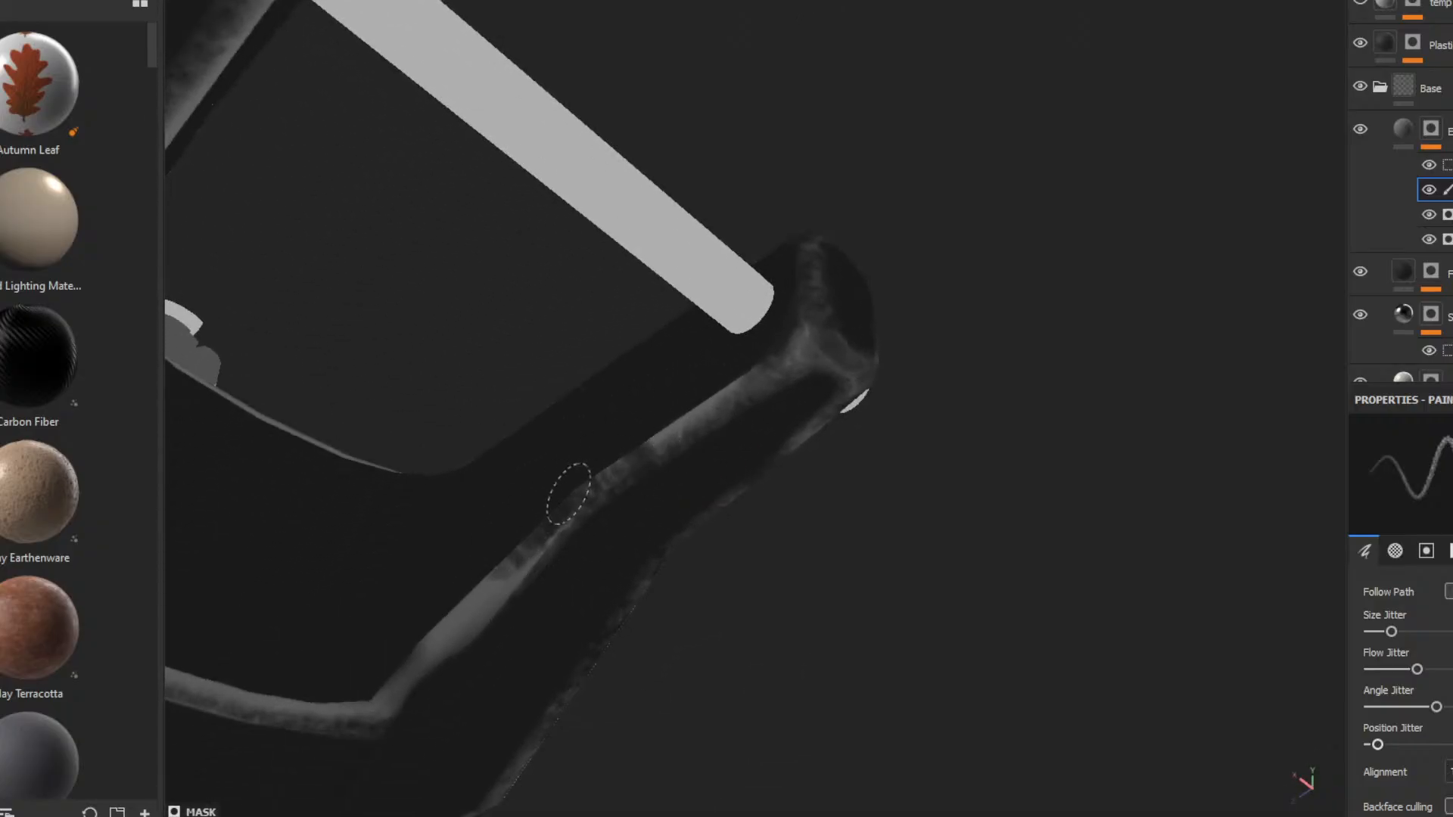
pyautogui.moveTo(516, 544)
pyautogui.mouseDown()
pyautogui.moveTo(416, 643)
pyautogui.moveTo(441, 616)
pyautogui.moveTo(489, 622)
pyautogui.moveTo(477, 591)
pyautogui.moveTo(538, 552)
pyautogui.moveTo(405, 610)
pyautogui.moveTo(688, 444)
pyautogui.mouseUp()
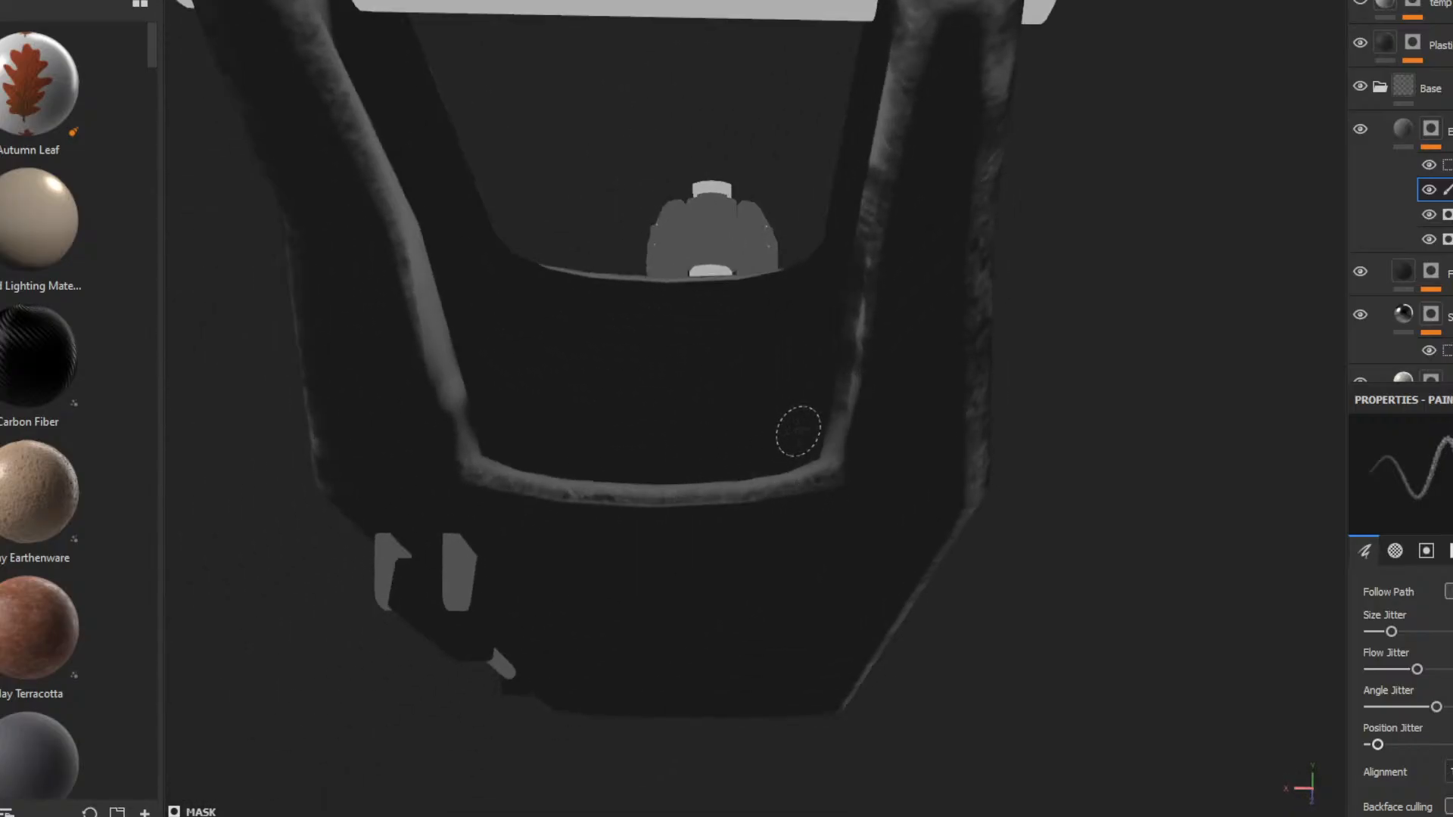
pyautogui.moveTo(795, 422)
pyautogui.mouseDown()
pyautogui.moveTo(825, 466)
pyautogui.moveTo(831, 425)
pyautogui.mouseUp()
pyautogui.hotkey('ctrl', 'z')
pyautogui.hotkey('ctrl', 'z')
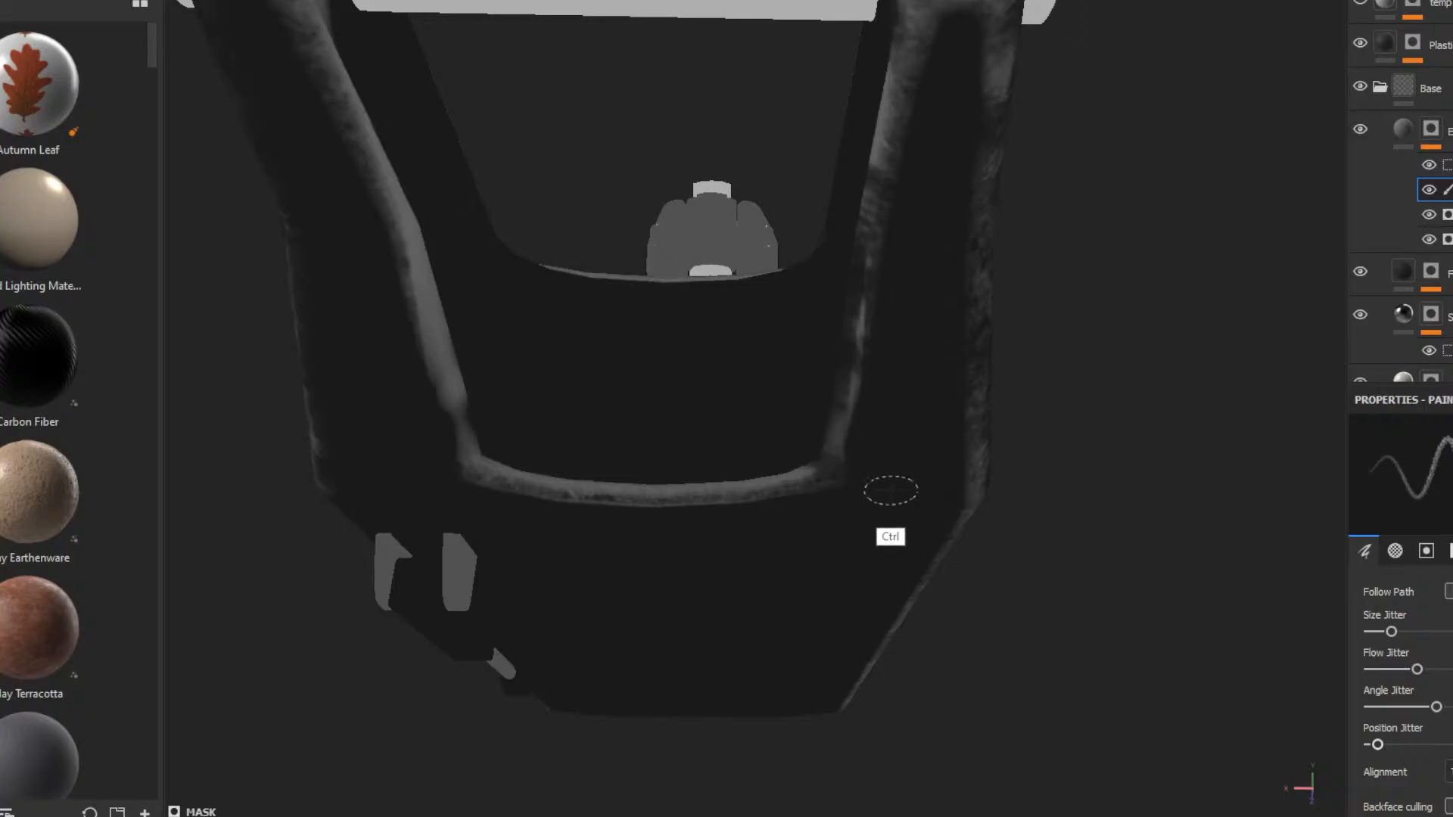
# - Paint black patches across the lower edge of the rear cutout and along the opposite arm's lower inner edge
pyautogui.moveTo(824, 462)
pyautogui.mouseDown()
pyautogui.moveTo(783, 499)
pyautogui.moveTo(625, 490)
pyautogui.moveTo(599, 476)
pyautogui.moveTo(509, 501)
pyautogui.moveTo(512, 476)
pyautogui.mouseUp()
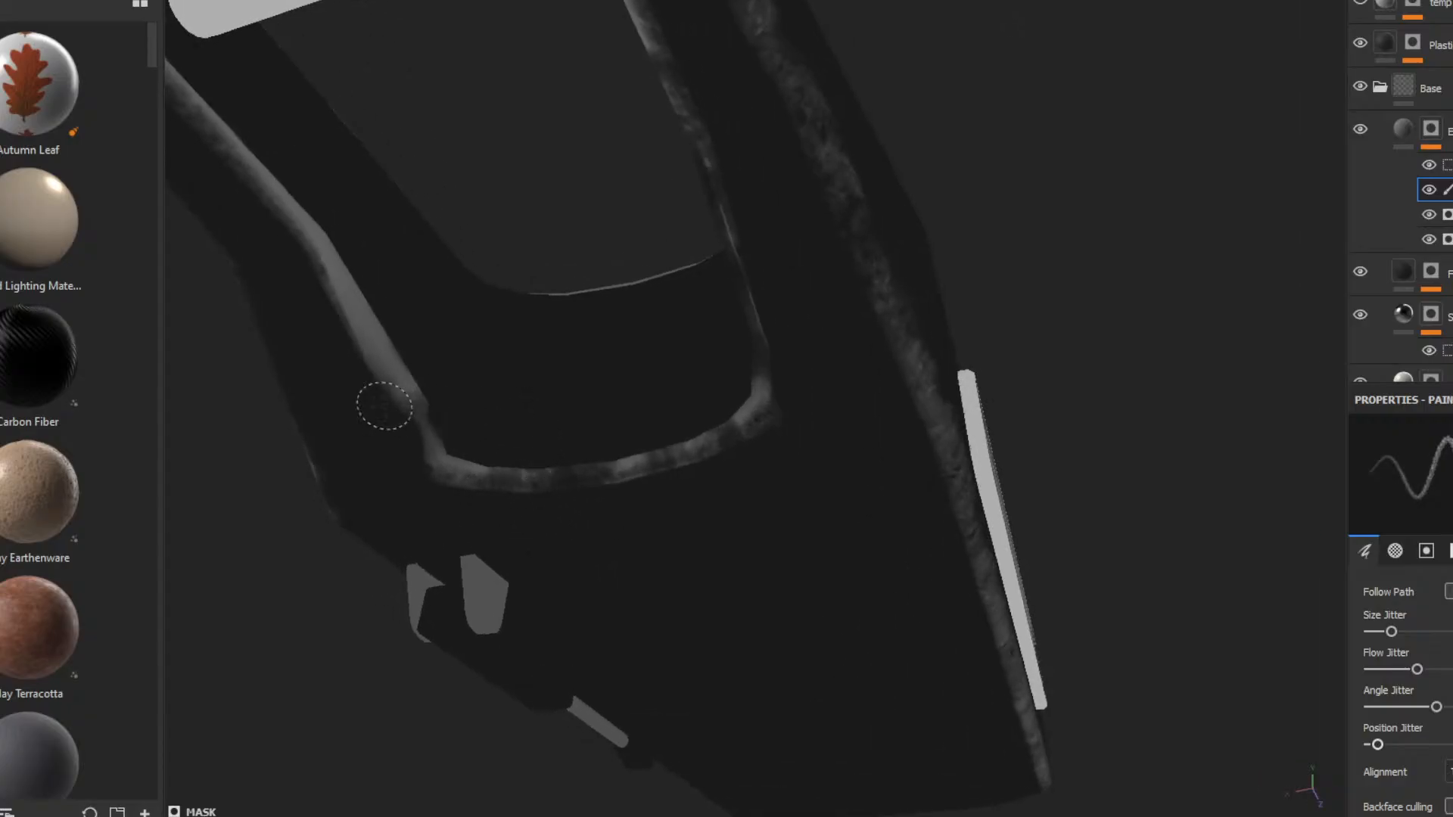
pyautogui.moveTo(373, 376)
pyautogui.mouseDown()
pyautogui.moveTo(324, 286)
pyautogui.moveTo(347, 324)
pyautogui.moveTo(382, 325)
pyautogui.moveTo(389, 406)
pyautogui.moveTo(406, 265)
pyautogui.moveTo(343, 480)
pyautogui.moveTo(752, 276)
pyautogui.moveTo(564, 294)
pyautogui.moveTo(535, 259)
pyautogui.moveTo(586, 238)
pyautogui.moveTo(599, 246)
pyautogui.moveTo(412, 338)
pyautogui.mouseUp()
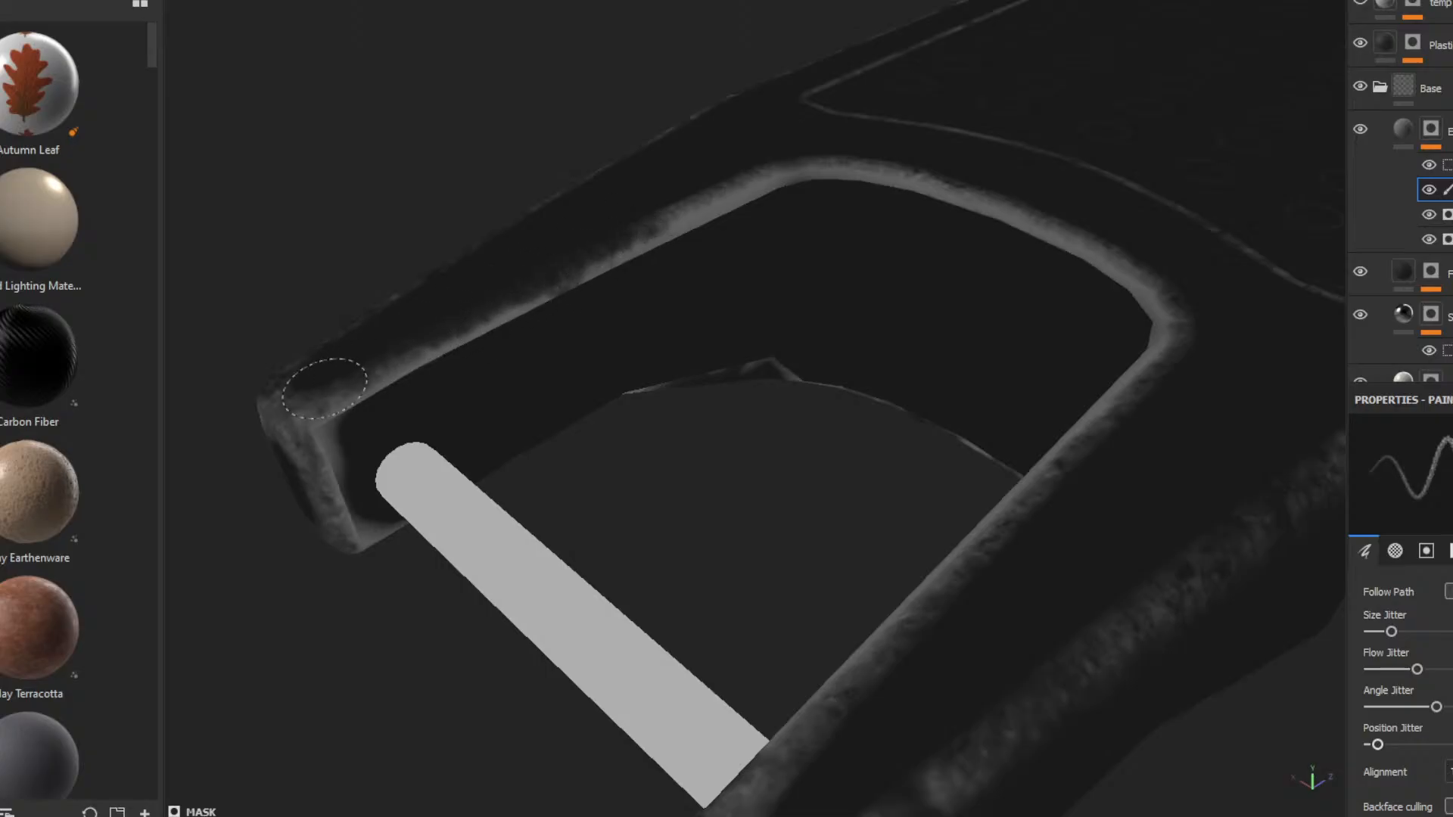
# - Paint black along the upper edge of the rear cutout and the arms' upper inner edges, and save the project
pyautogui.keyDown('alt'); pyautogui.moveTo(307, 404); pyautogui.dragTo(451, 251); pyautogui.keyUp('alt')
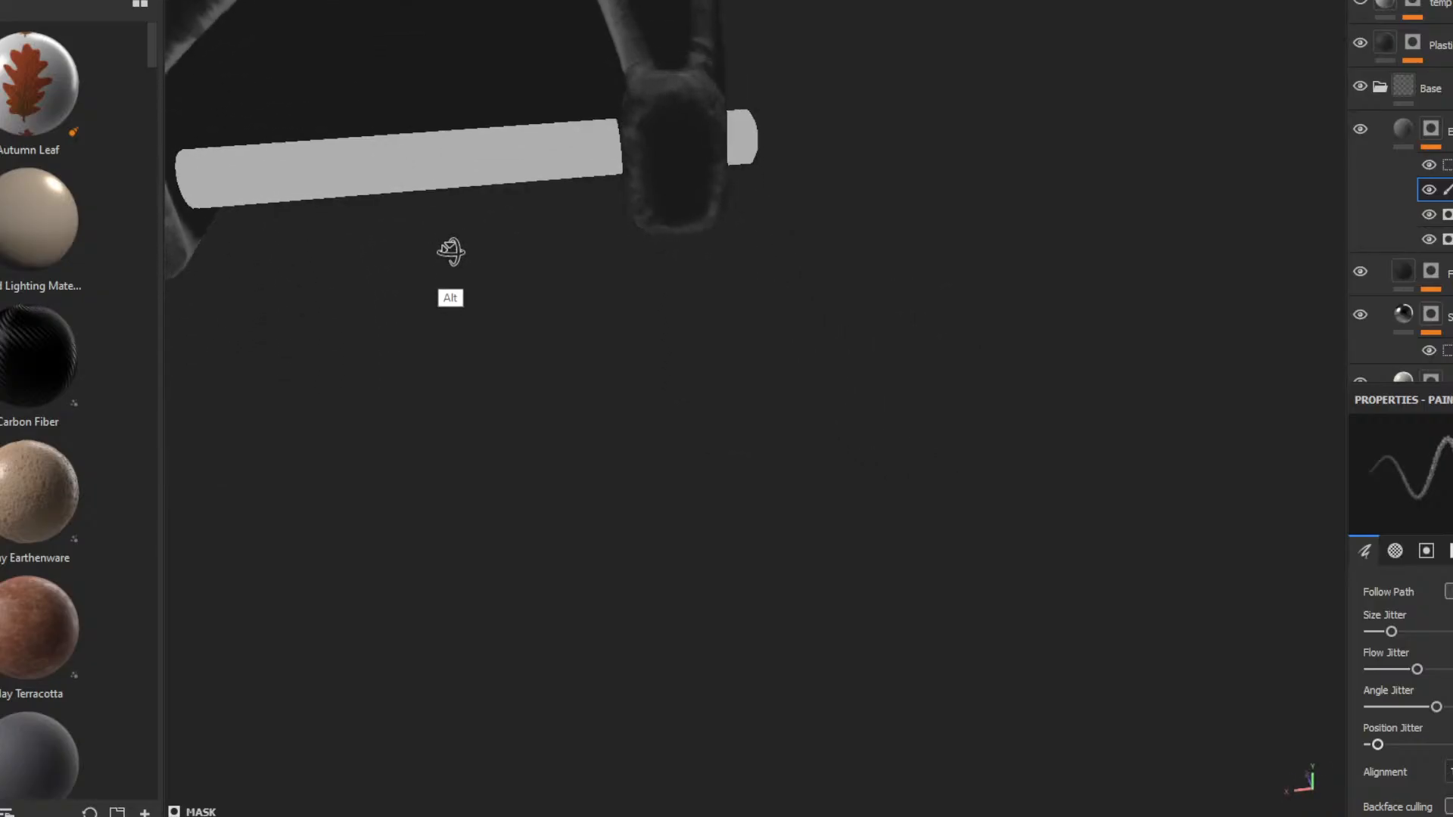
pyautogui.keyDown('ctrl'); pyautogui.keyDown('alt'); pyautogui.moveTo(527, 75); pyautogui.dragTo(626, 433); pyautogui.keyUp('alt'); pyautogui.keyUp('ctrl')
pyautogui.keyDown('alt'); pyautogui.moveTo(850, 390); pyautogui.dragTo(472, 333); pyautogui.keyUp('alt')
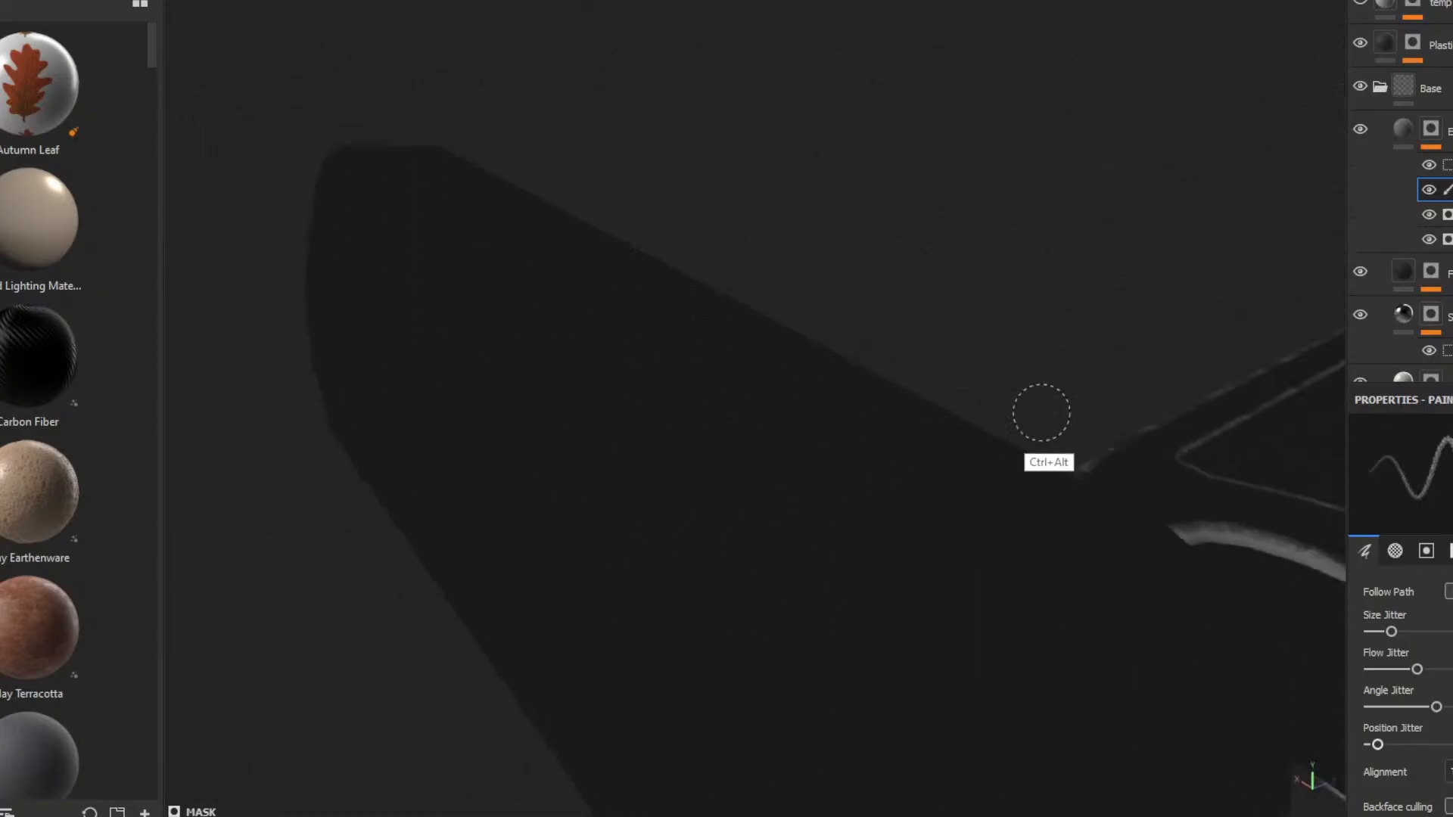
pyautogui.keyDown('ctrl'); pyautogui.keyDown('alt'); pyautogui.moveTo(1041, 413); pyautogui.dragTo(978, 433); pyautogui.keyUp('alt'); pyautogui.keyUp('ctrl')
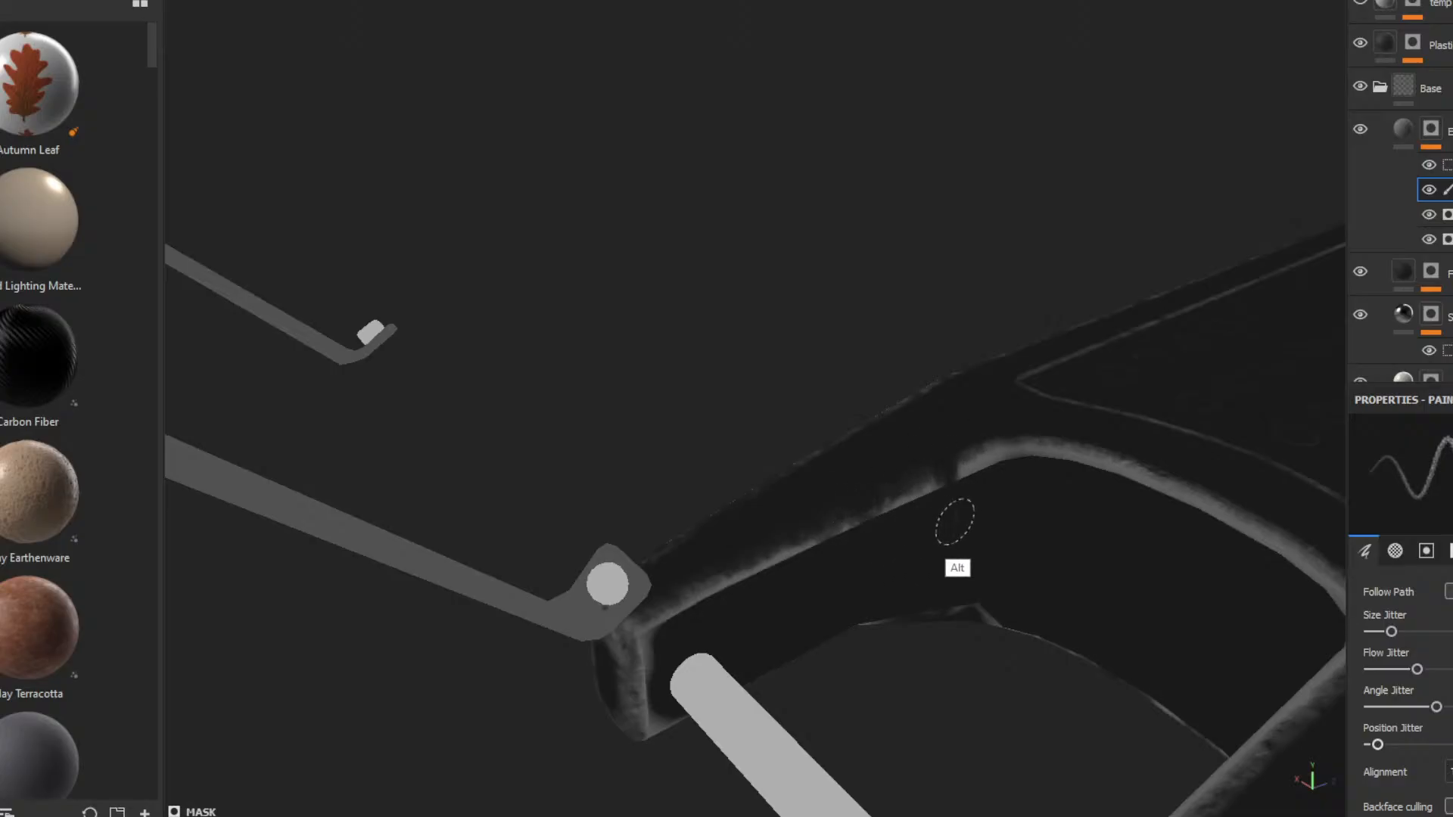
pyautogui.moveTo(951, 519)
pyautogui.keyDown('alt'); pyautogui.mouseDown()
pyautogui.moveTo(1125, 405)
pyautogui.moveTo(727, 543)
pyautogui.moveTo(792, 529)
pyautogui.moveTo(1022, 561)
pyautogui.mouseUp(); pyautogui.keyUp('alt')
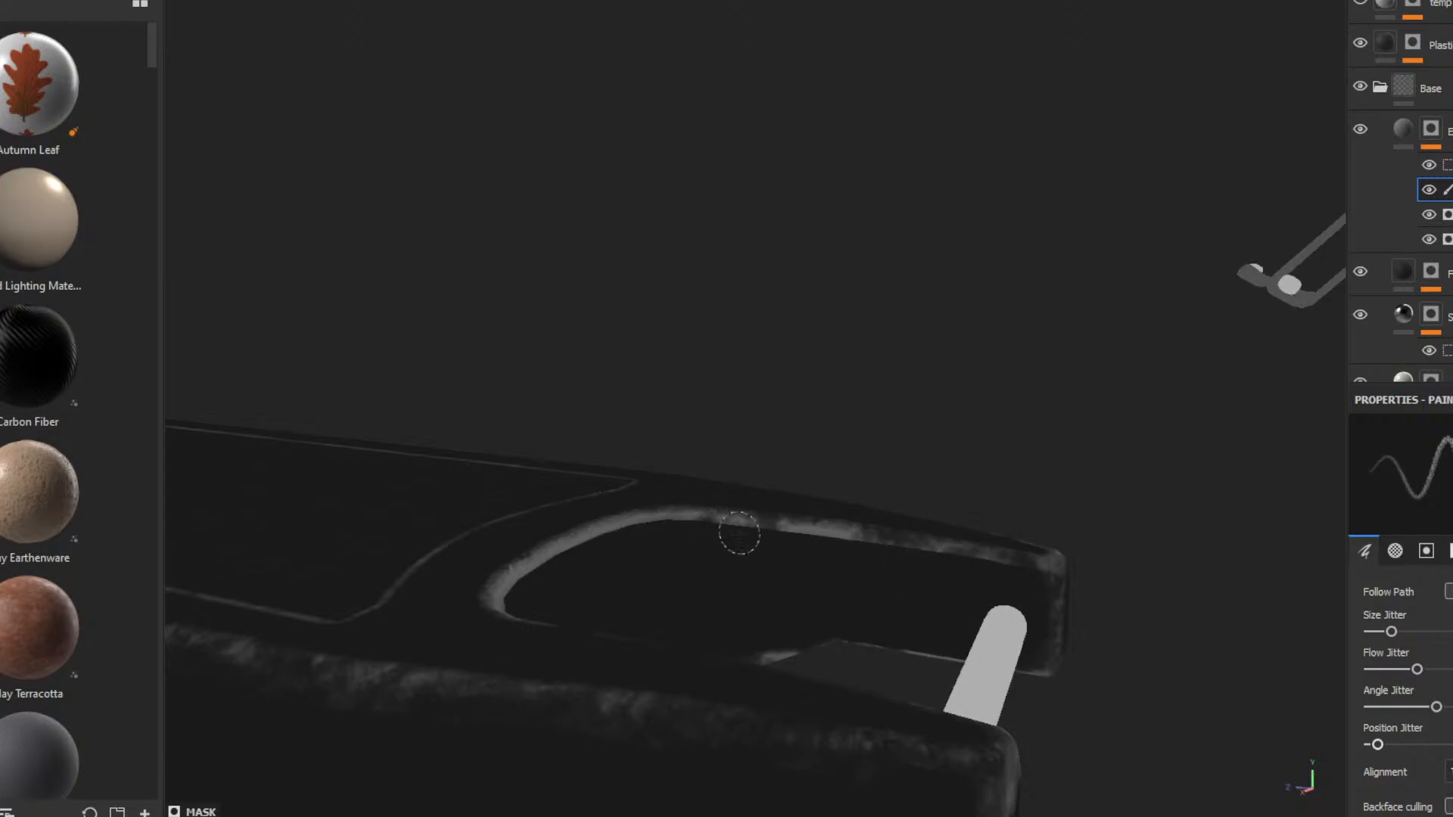
pyautogui.moveTo(782, 535)
pyautogui.mouseDown()
pyautogui.moveTo(848, 545)
pyautogui.moveTo(268, 498)
pyautogui.mouseUp()
pyautogui.moveTo(710, 510); pyautogui.dragTo(715, 504)
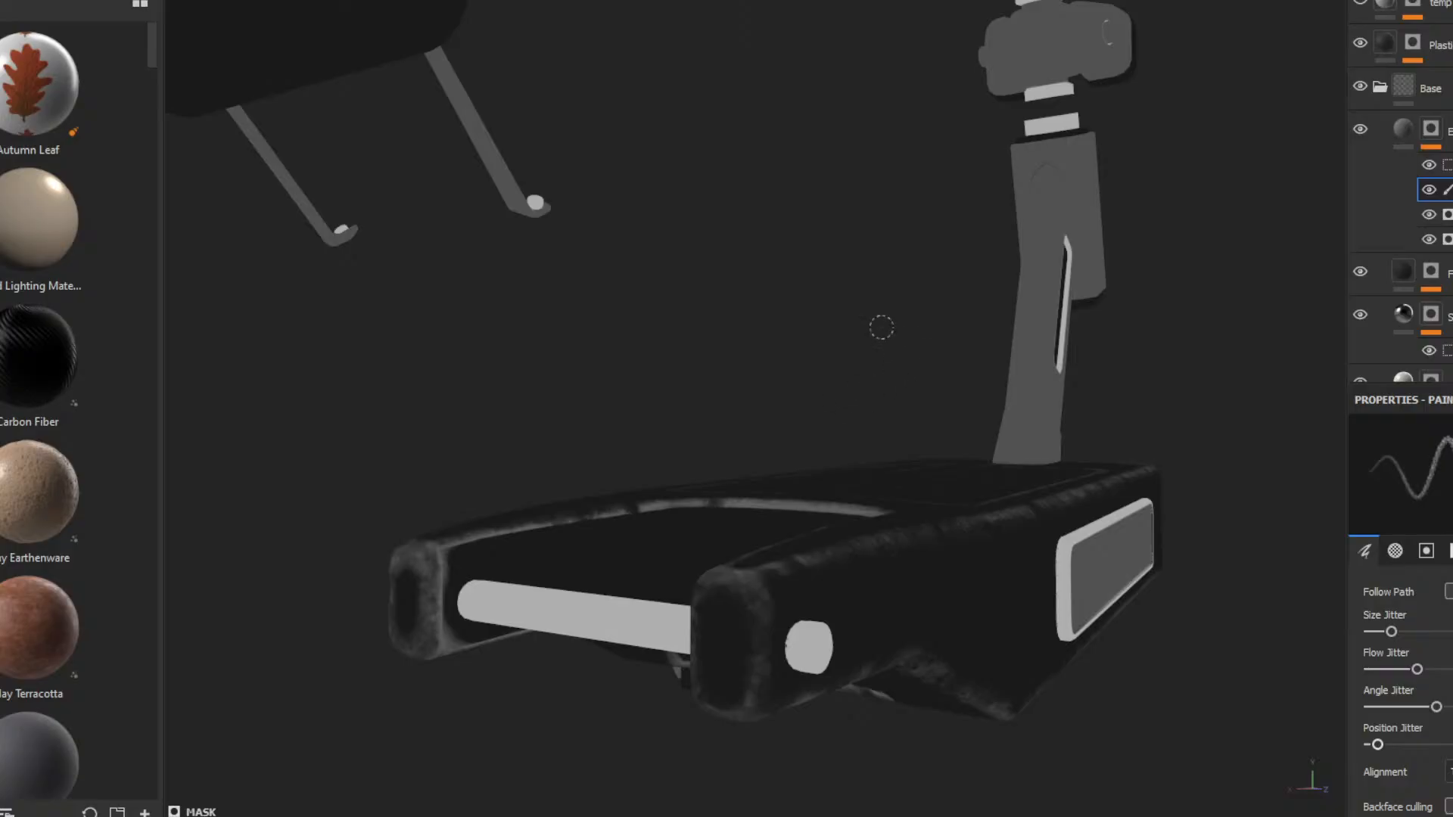
pyautogui.keyDown('alt'); pyautogui.moveTo(935, 402); pyautogui.dragTo(809, 539); pyautogui.keyUp('alt')
pyautogui.hotkey('ctrl', 's')
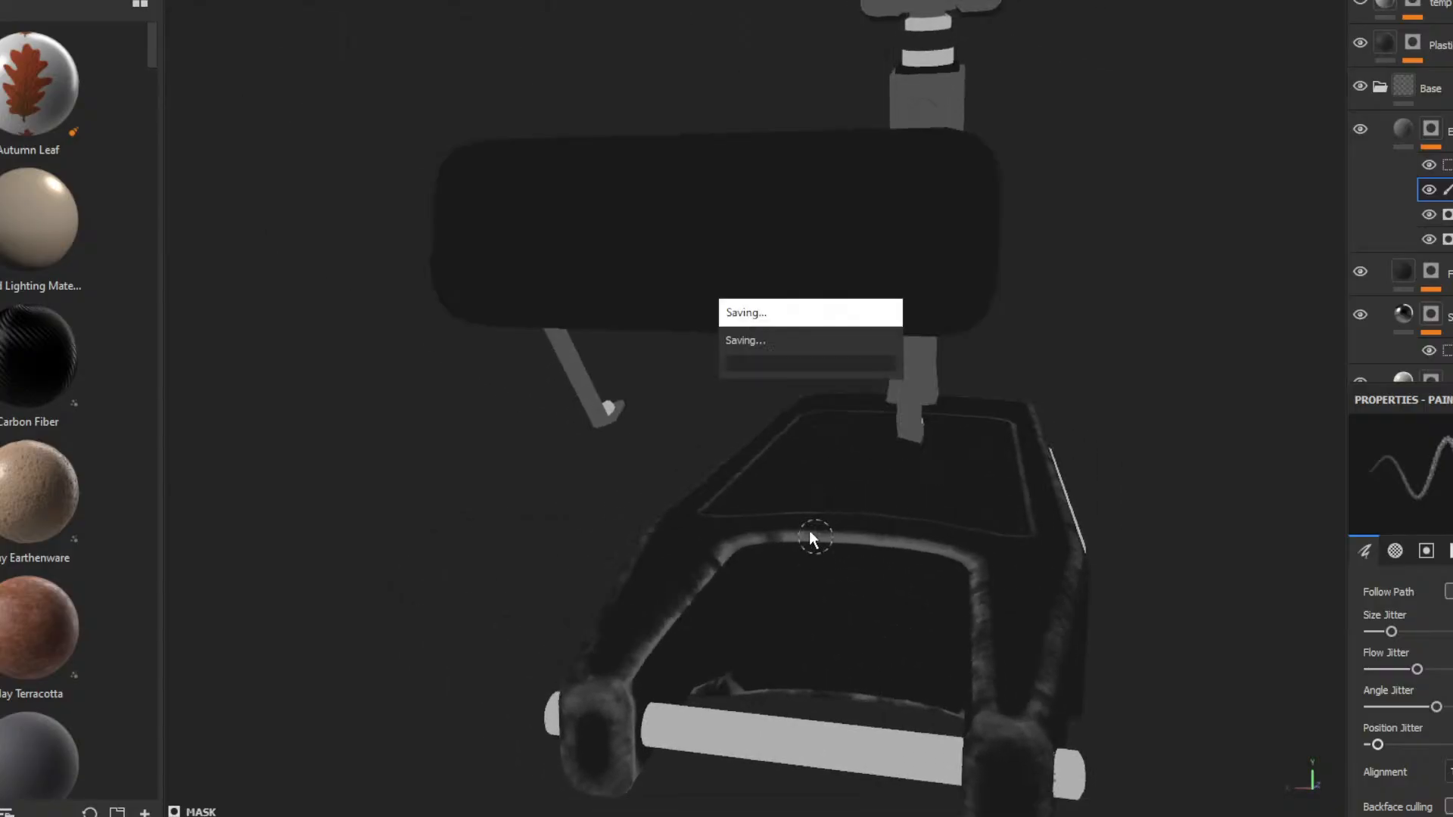